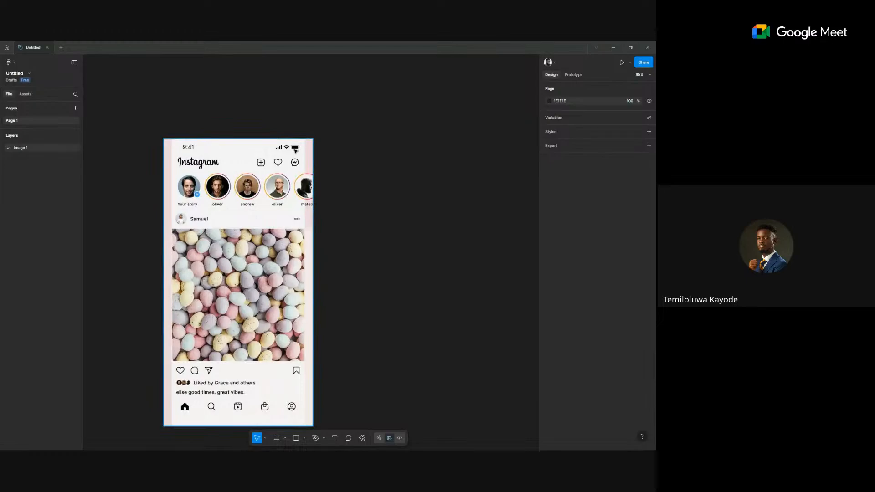
With nothing selected, search the linked asset libraries for 'status'.
click(87, 126)
click(25, 94)
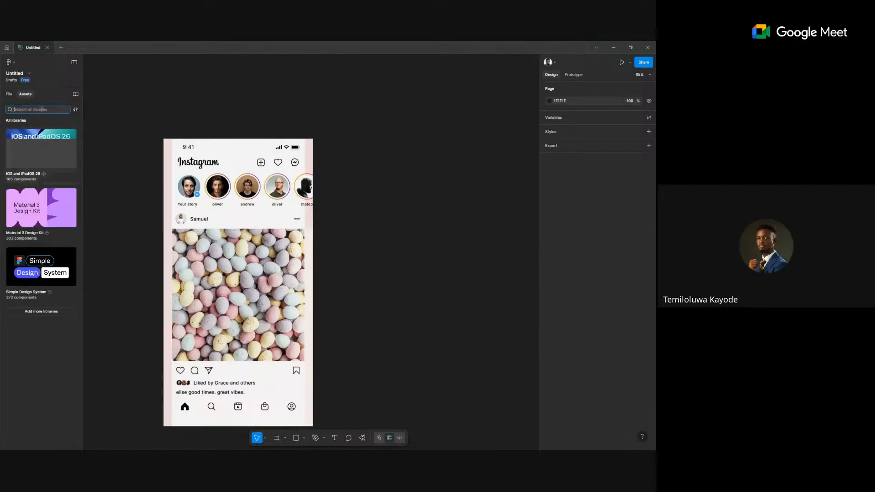
text(stat)
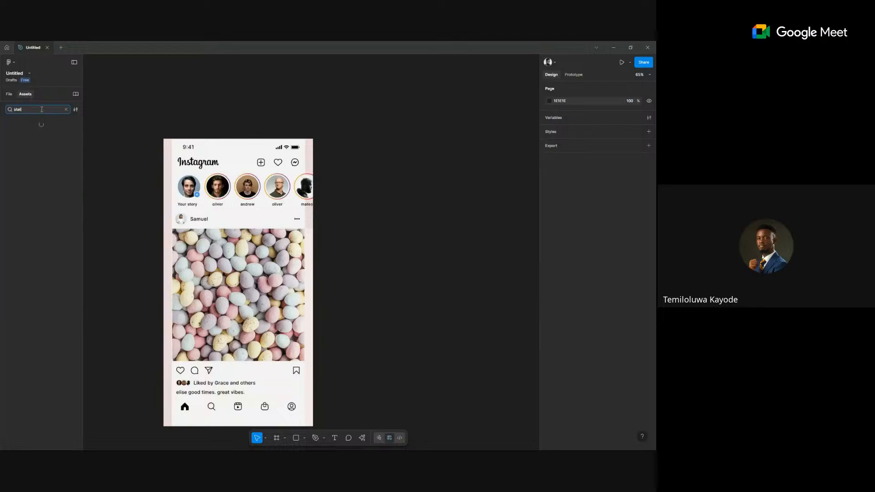
text(us)
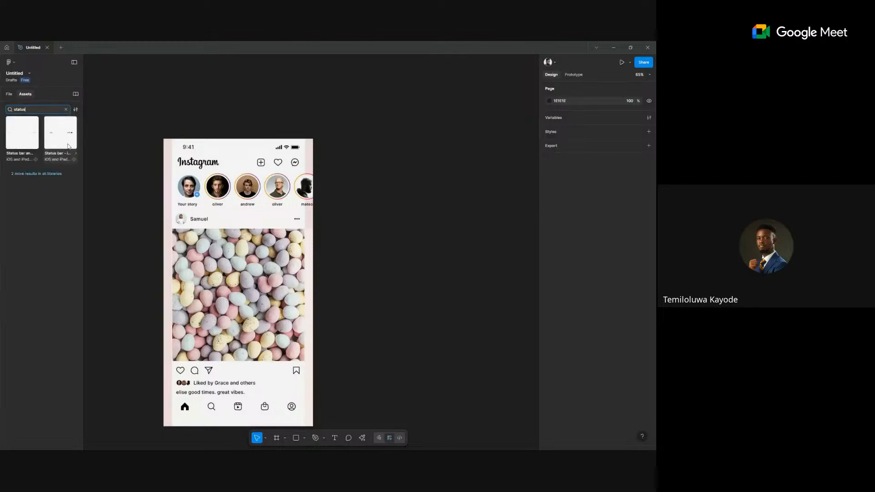
Place the 'Status bar - iPhone' component beside the reference and set its width to 428.
drag(54, 136, 401, 149)
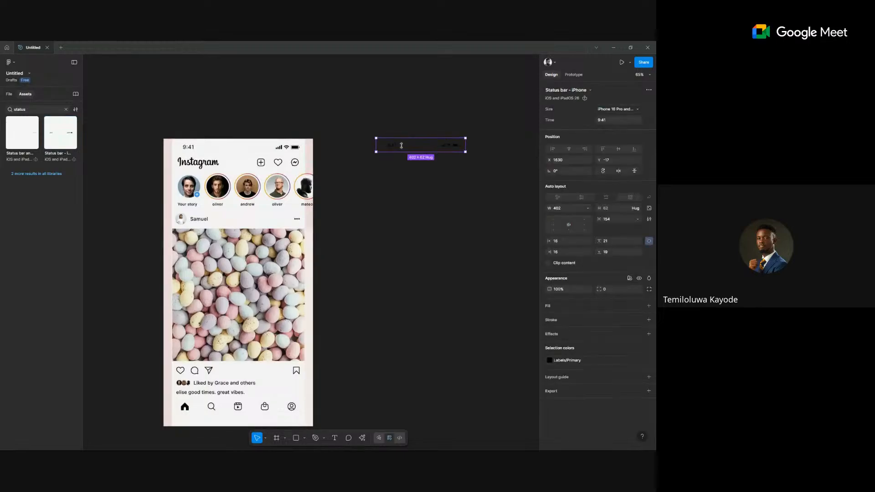
scroll(397, 147, up, 2)
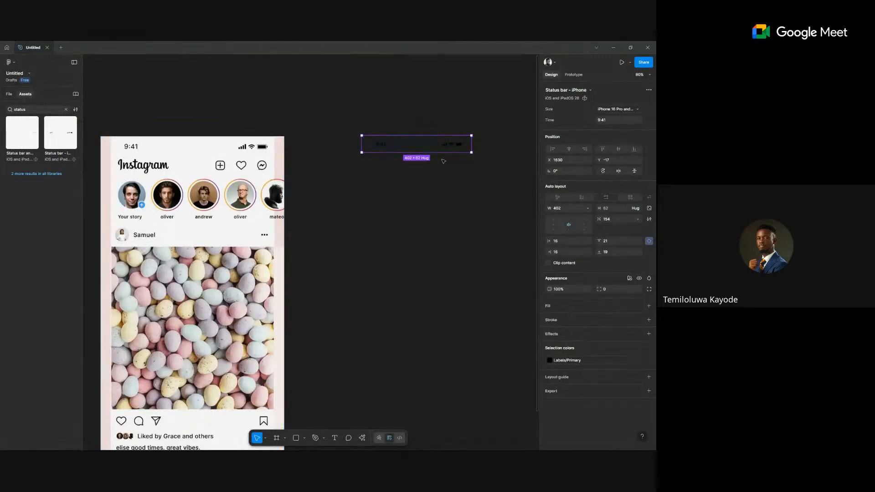
scroll(443, 161, up, 3)
scroll(402, 159, down, 3)
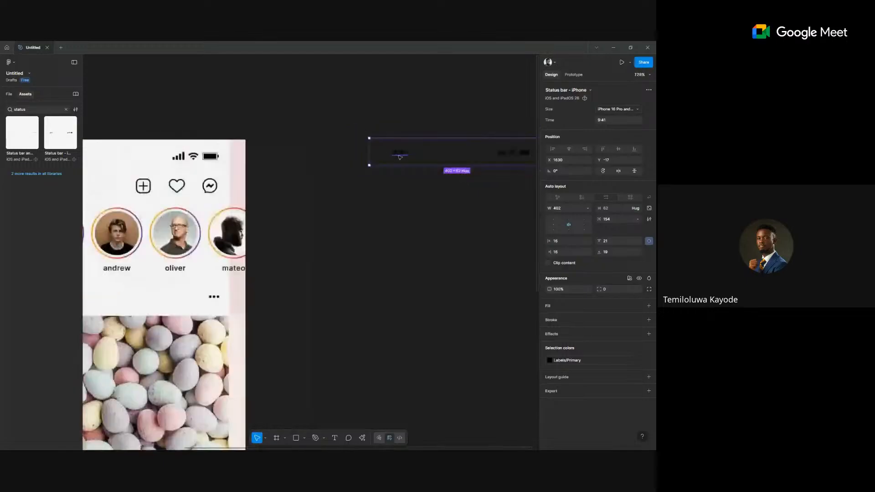
scroll(402, 159, right, 3)
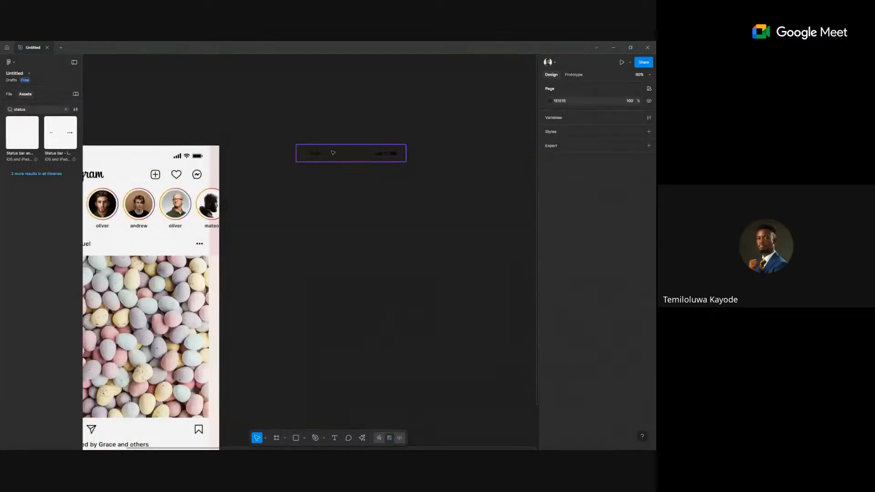
click(649, 240)
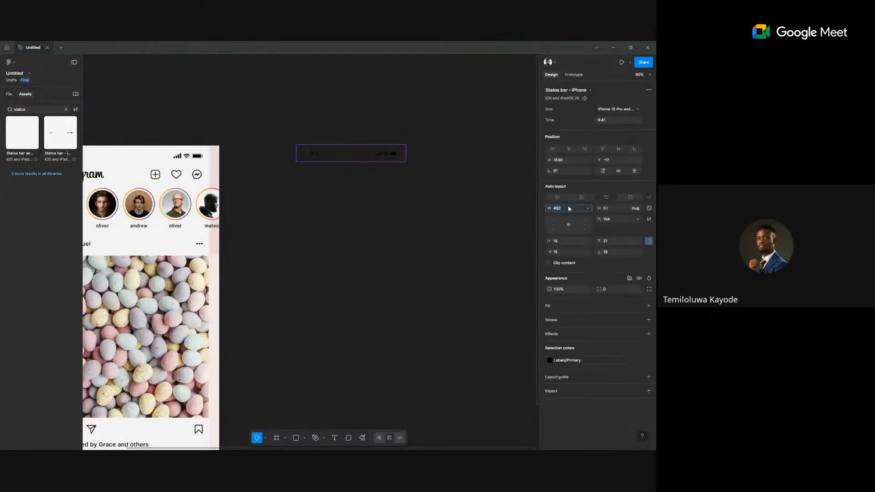
key(Return)
click(458, 214)
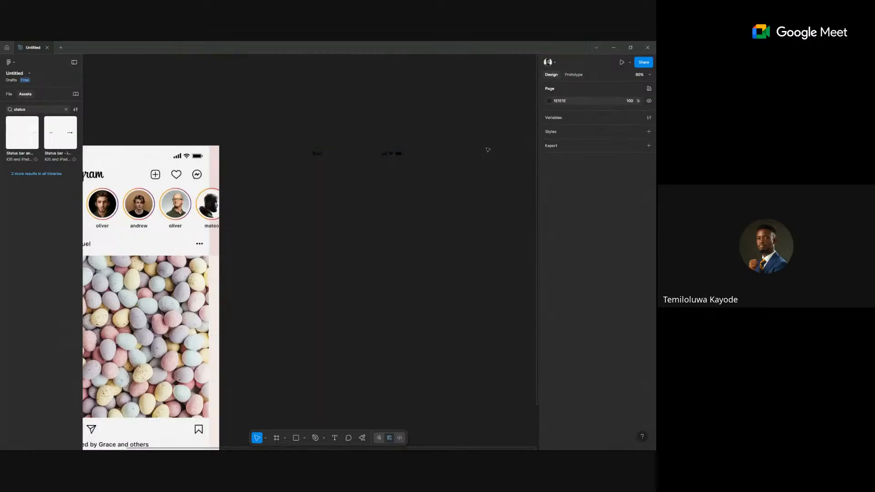
scroll(332, 296, left, 3)
scroll(332, 297, down, 2)
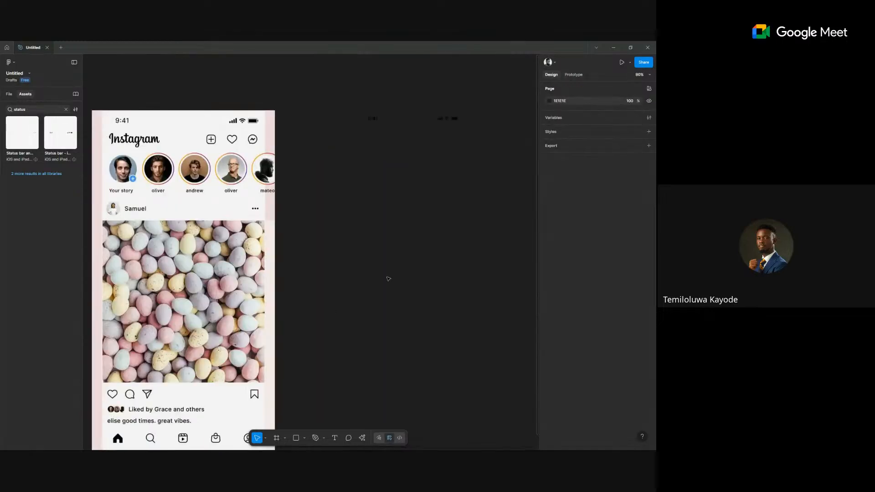
Check the Prototype device list, then open the Page background colour picker in Design.
click(573, 75)
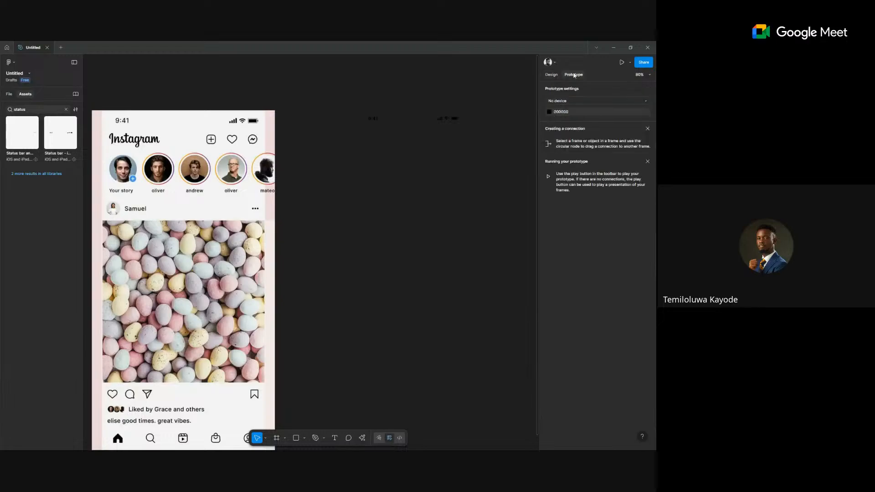
click(554, 101)
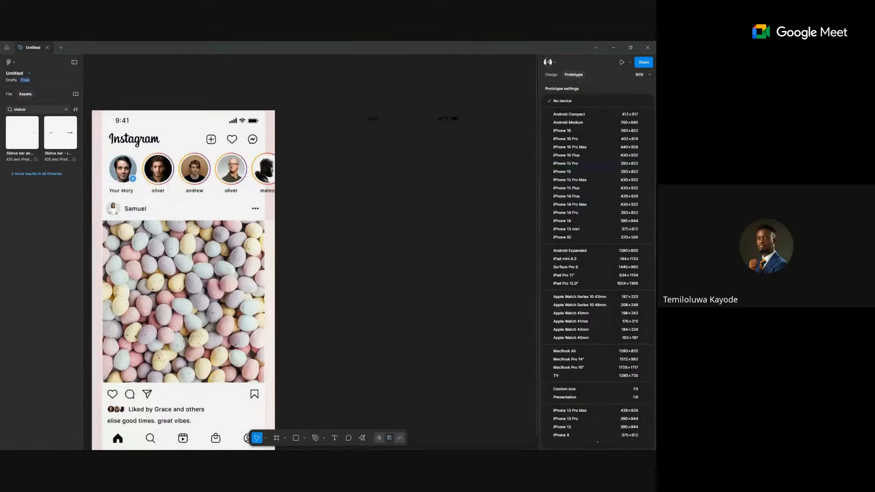
click(467, 220)
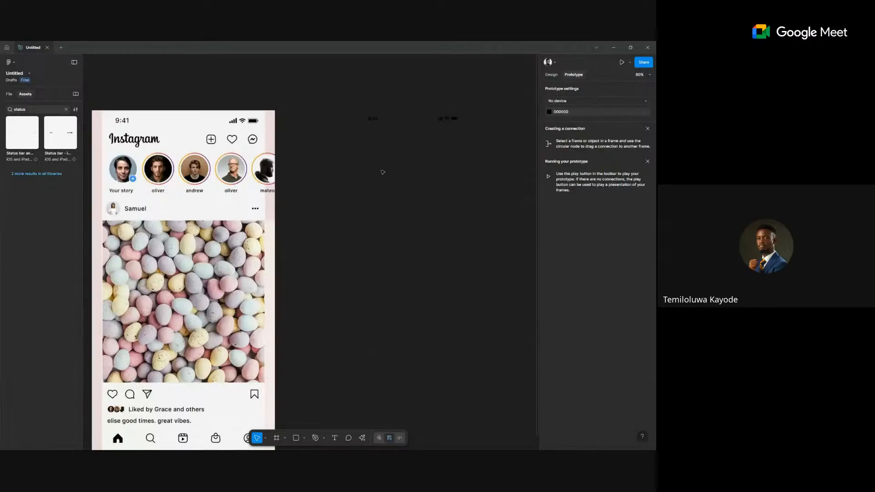
click(404, 119)
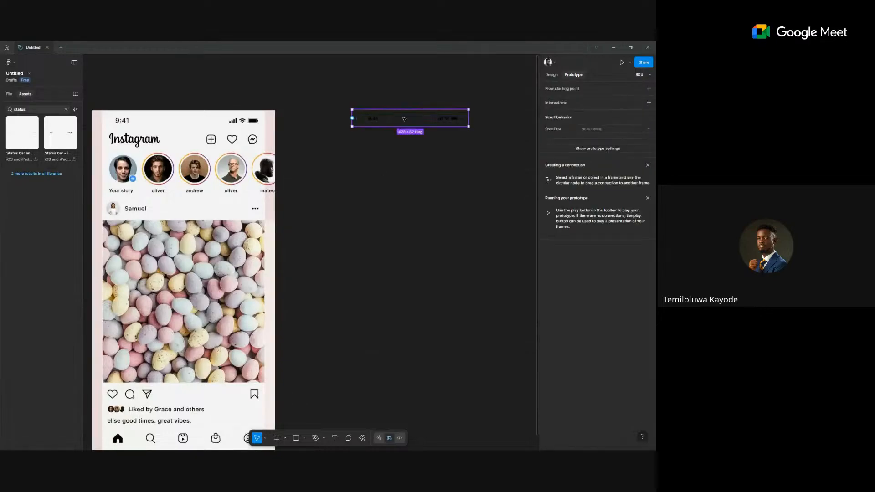
click(551, 74)
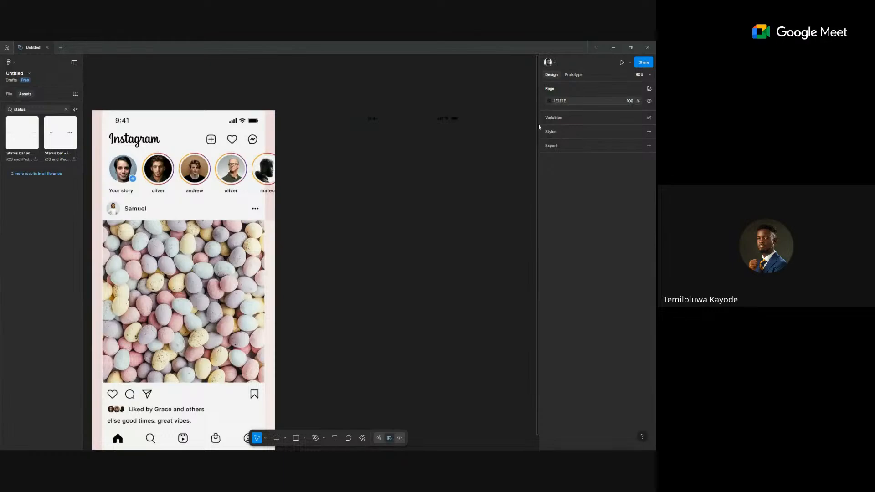
click(549, 101)
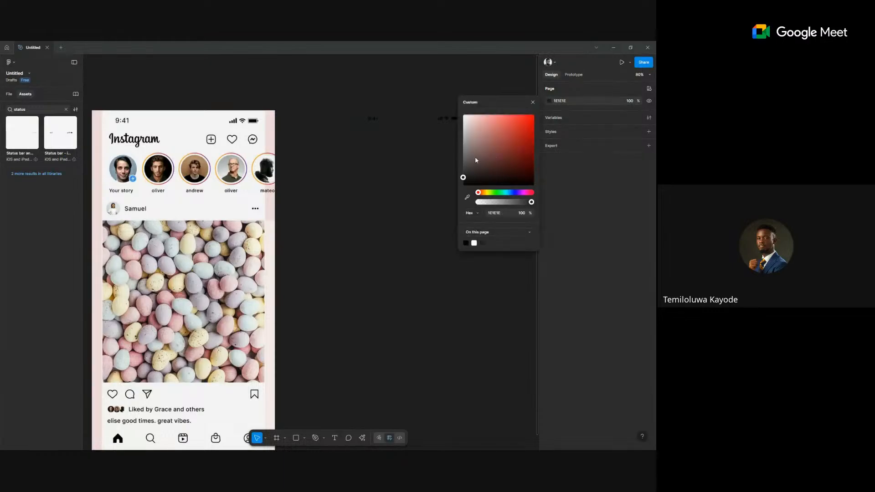
Lighten the page background from dark 1E1E1E to mid grey 7E7E7E.
drag(475, 159, 449, 153)
click(449, 152)
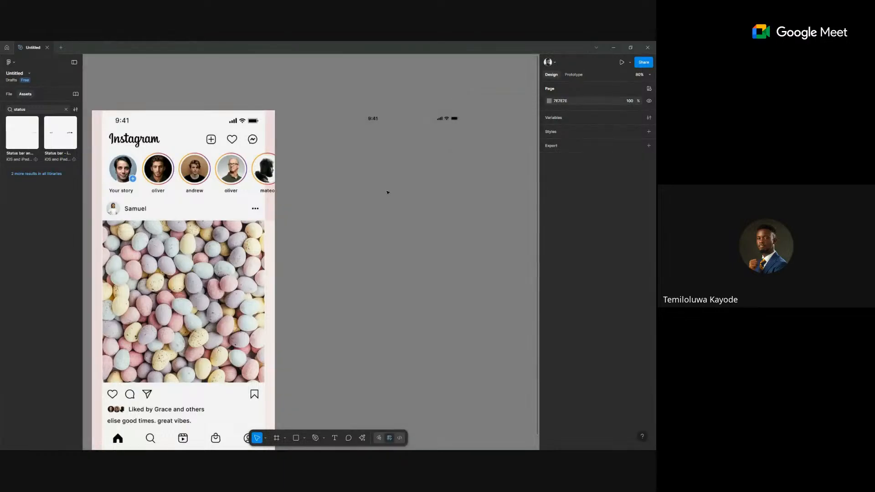
scroll(388, 192, down, 2)
scroll(378, 219, right, 2)
Place a new text layer on an empty spot of the canvas.
click(175, 184)
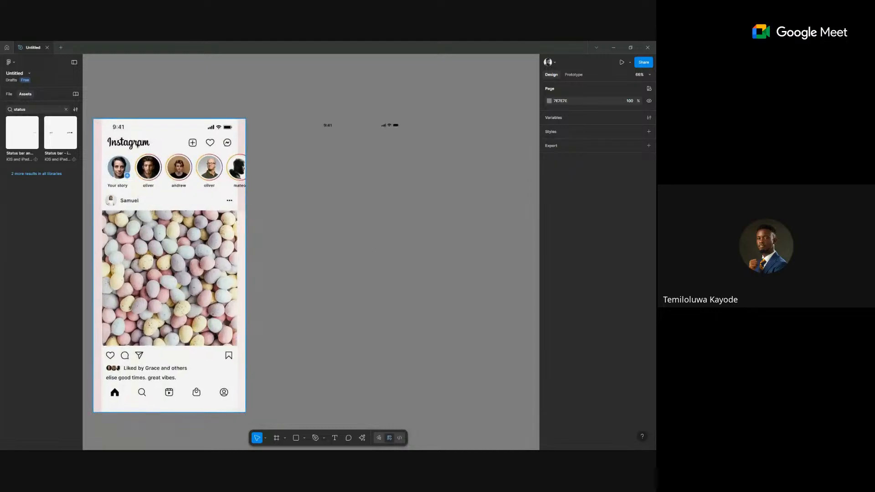
click(334, 224)
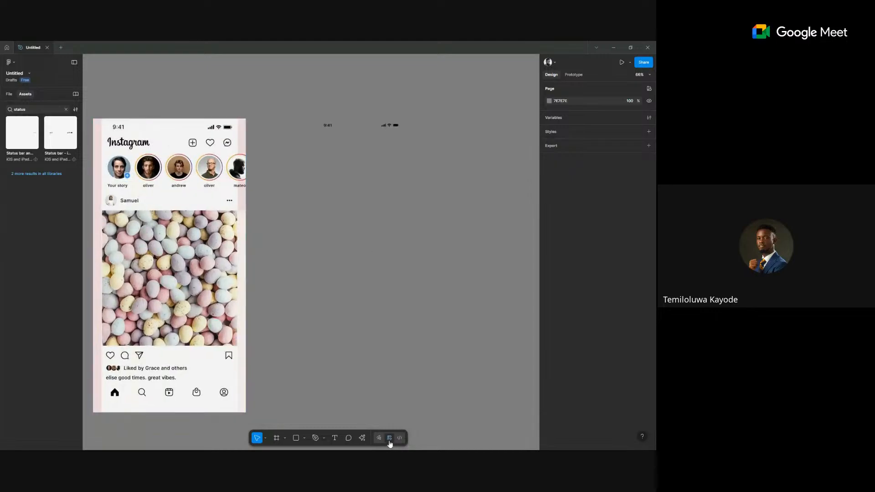
key(t)
click(308, 166)
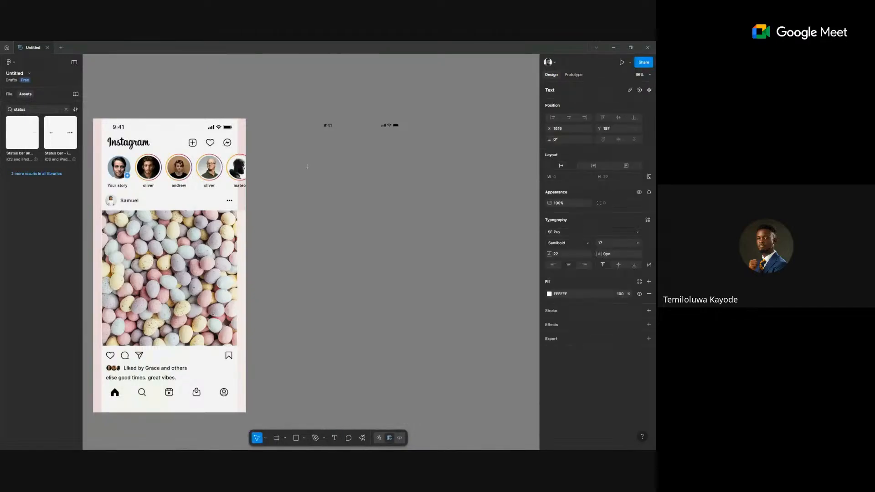
Insert a flat 'instagram' wordmark onto the canvas from the IconScout plugin.
right_click(331, 176)
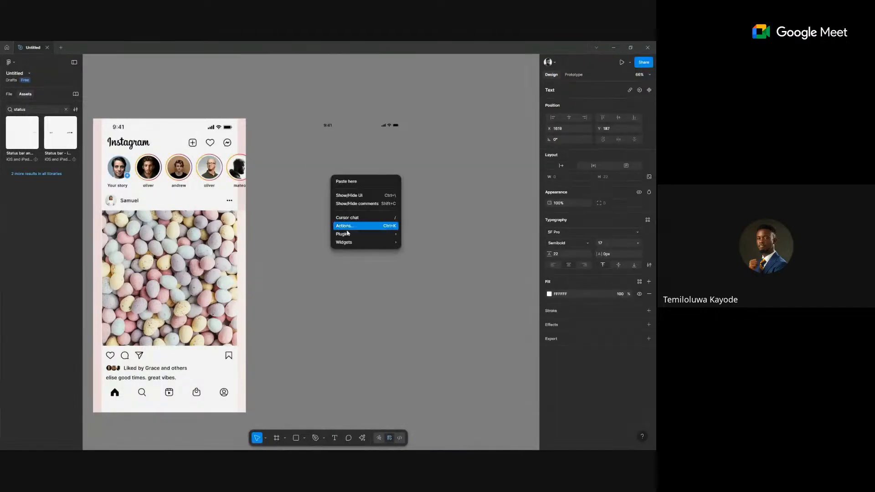
mouse_move(364, 233)
click(436, 247)
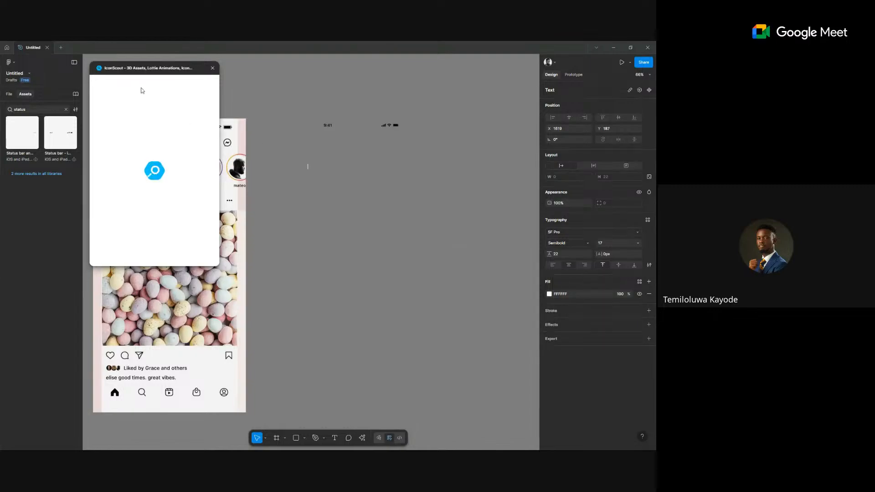
drag(147, 68, 191, 81)
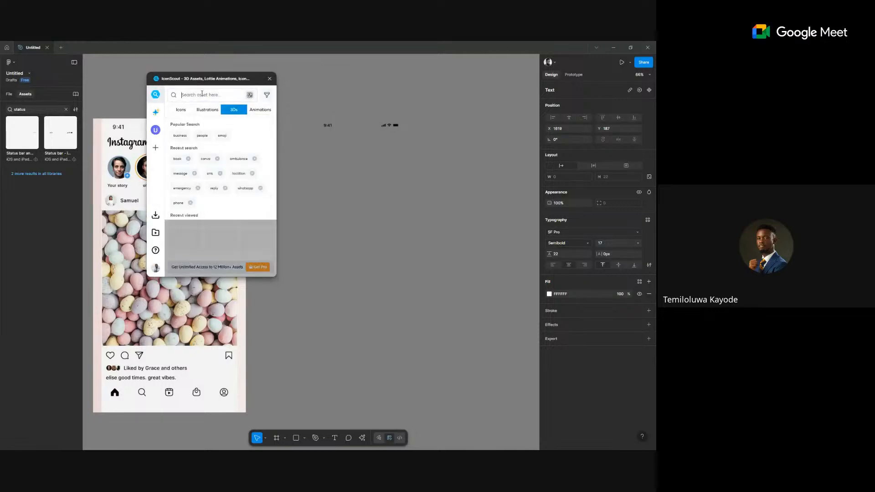
click(216, 96)
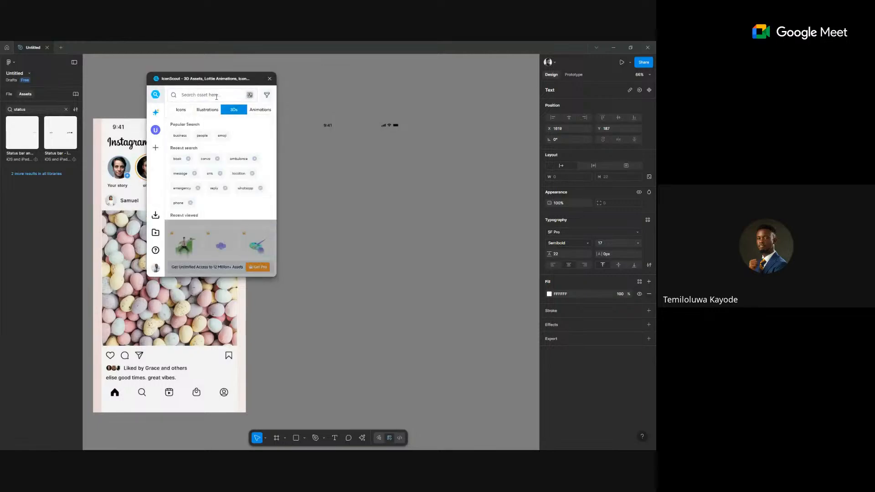
text(instagram)
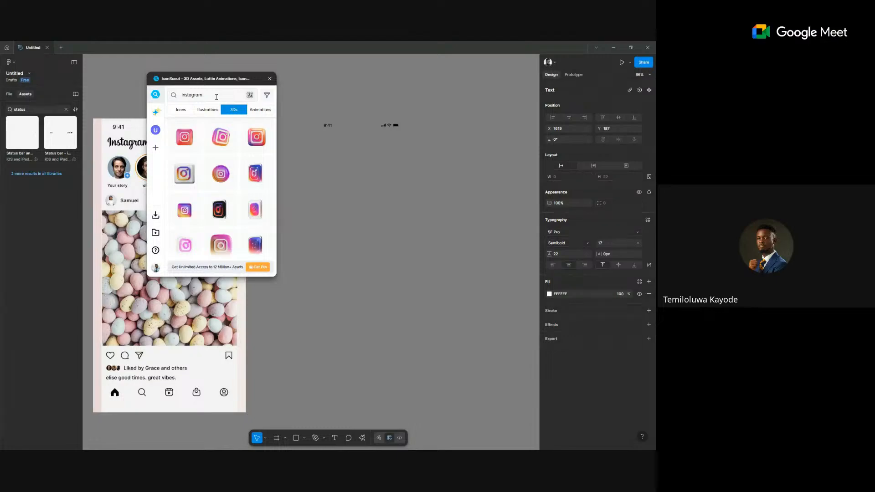
click(178, 112)
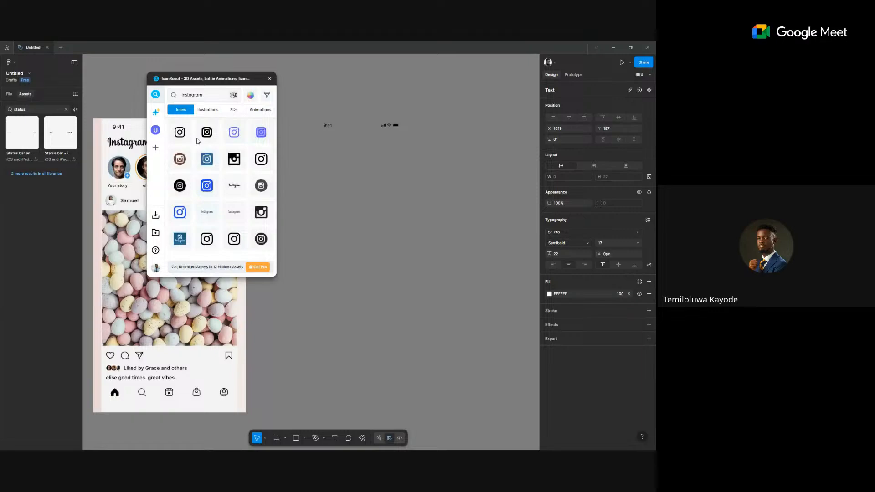
drag(209, 212, 317, 171)
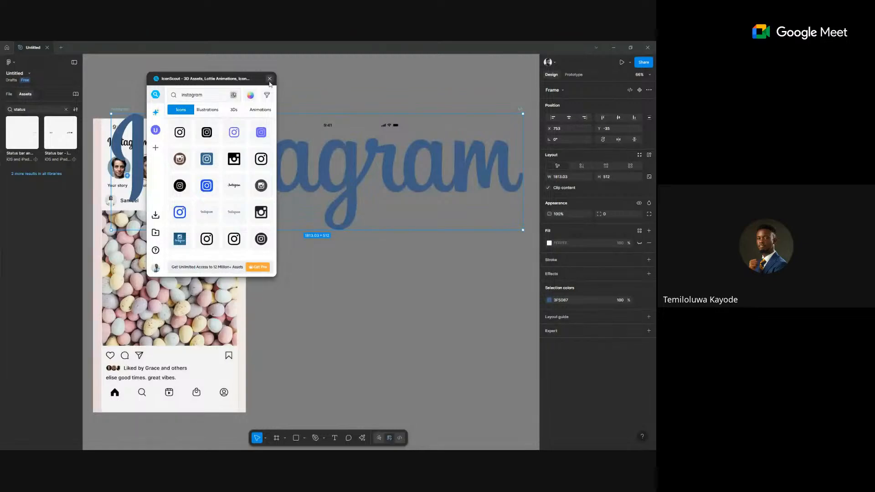
click(270, 77)
Move the wordmark right of the phone and recolour it from 3F5D87 to black.
scroll(394, 186, down, 3)
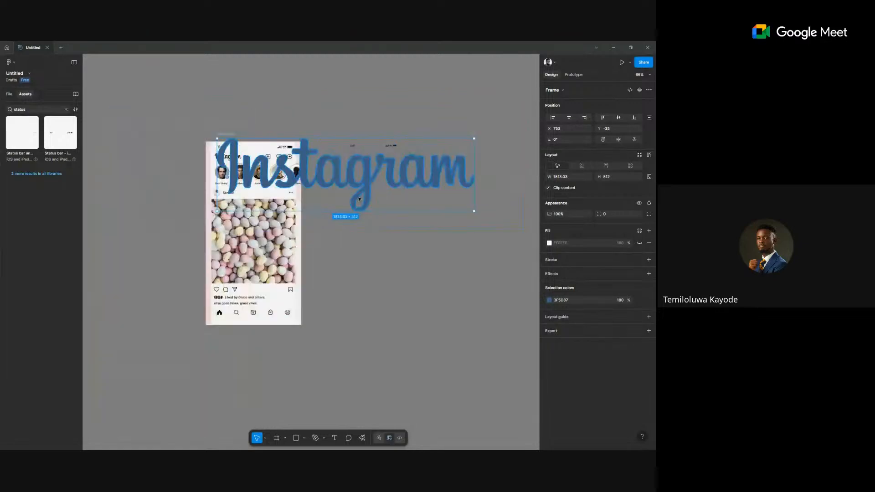
drag(229, 132, 359, 181)
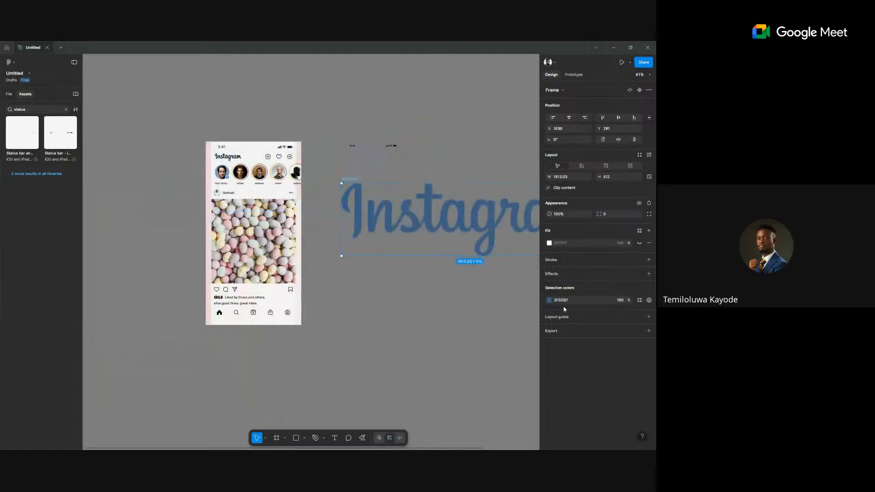
click(549, 300)
click(469, 371)
click(413, 272)
scroll(414, 272, right, 3)
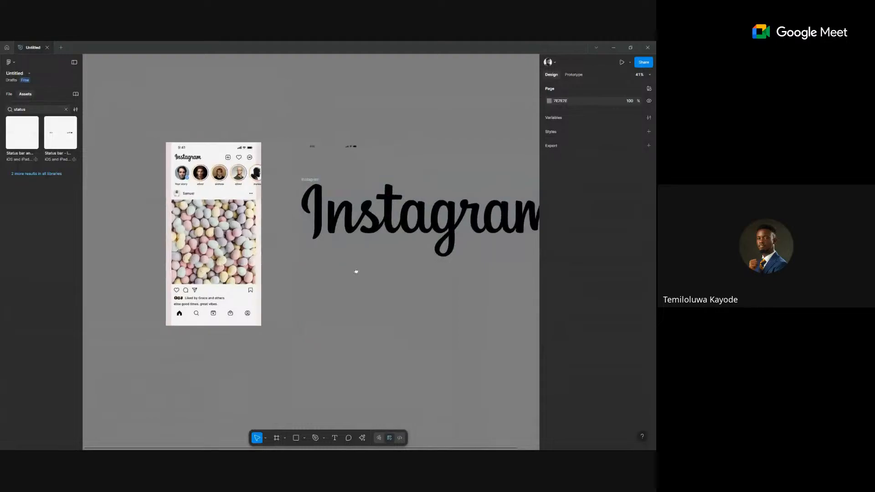
scroll(424, 240, right, 1)
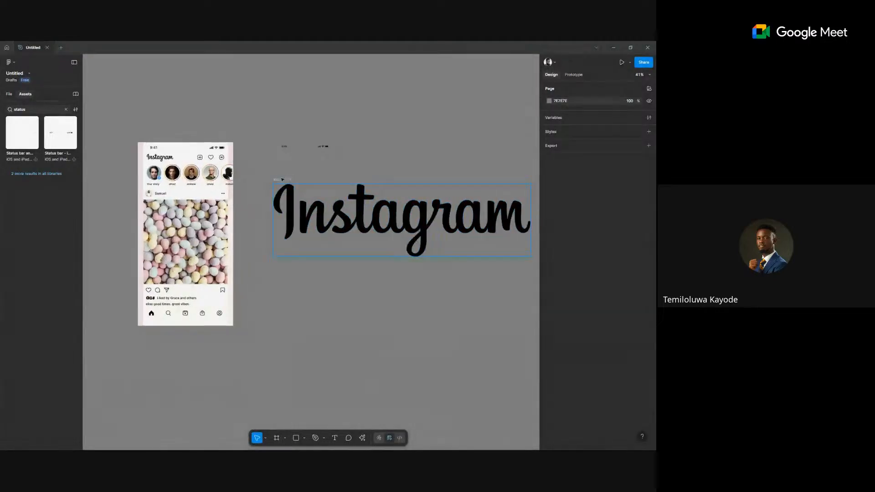
Scale the wordmark to 36 px tall (127.48 × 36) and tuck it under the status bar.
click(283, 181)
key(k)
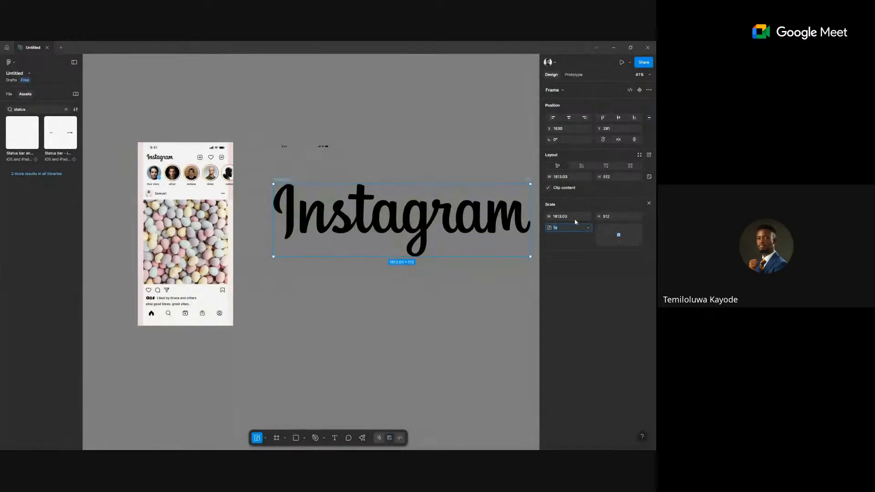
click(626, 218)
text(36)
key(Return)
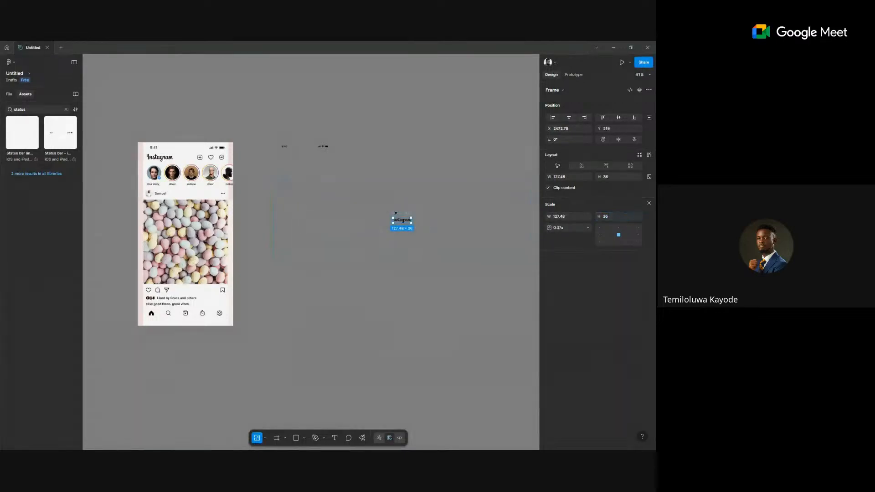
drag(398, 213, 281, 156)
scroll(281, 155, up, 5)
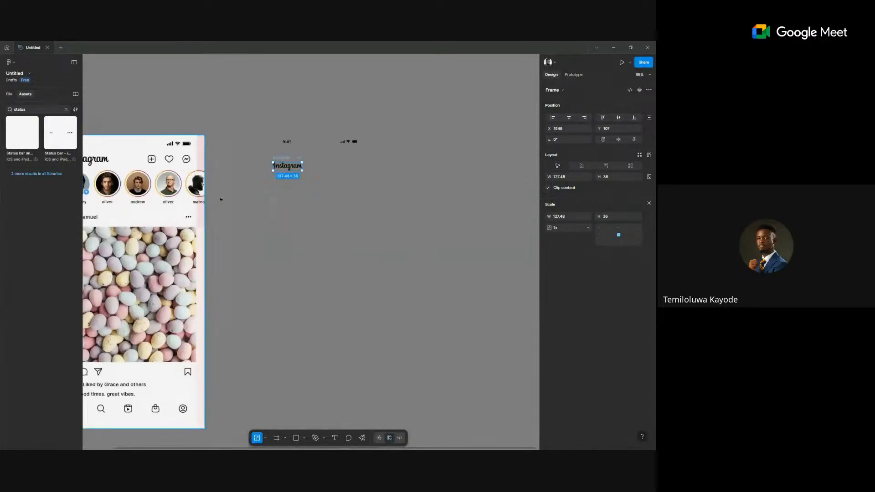
scroll(287, 209, up, 1)
Insert the square-plus icon from the Lucide Icons plugin by searching 'add'.
right_click(324, 230)
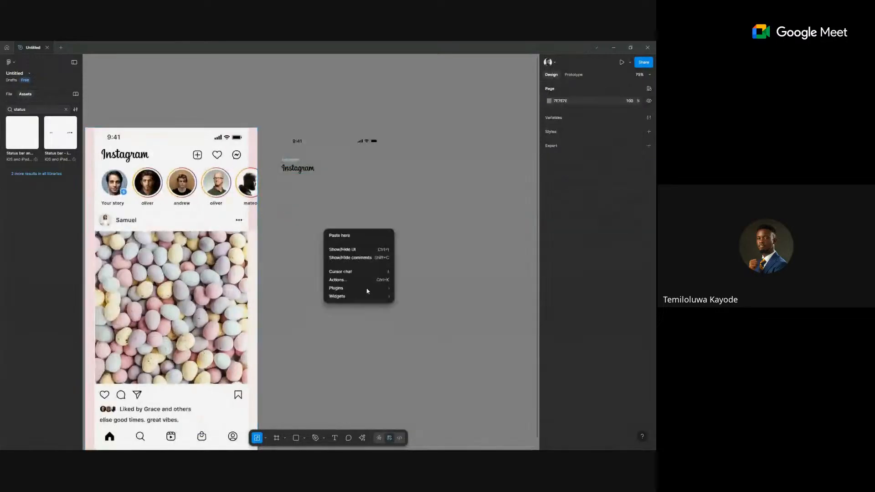
mouse_move(369, 292)
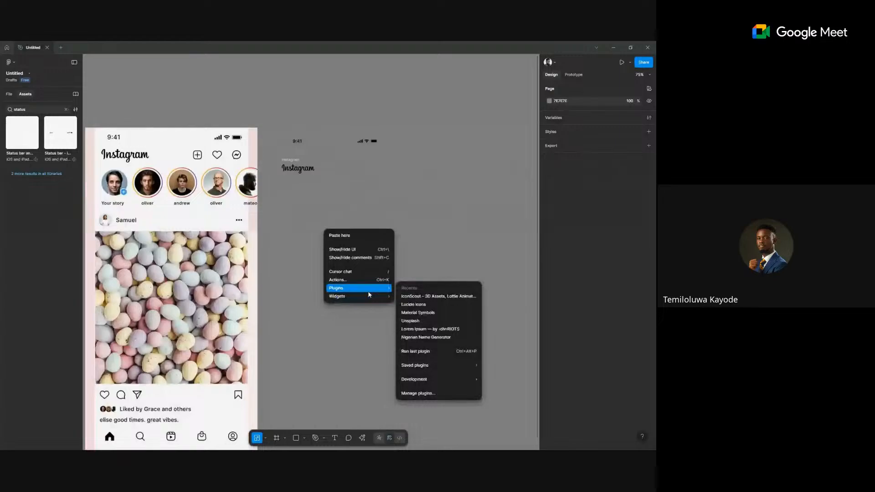
click(429, 305)
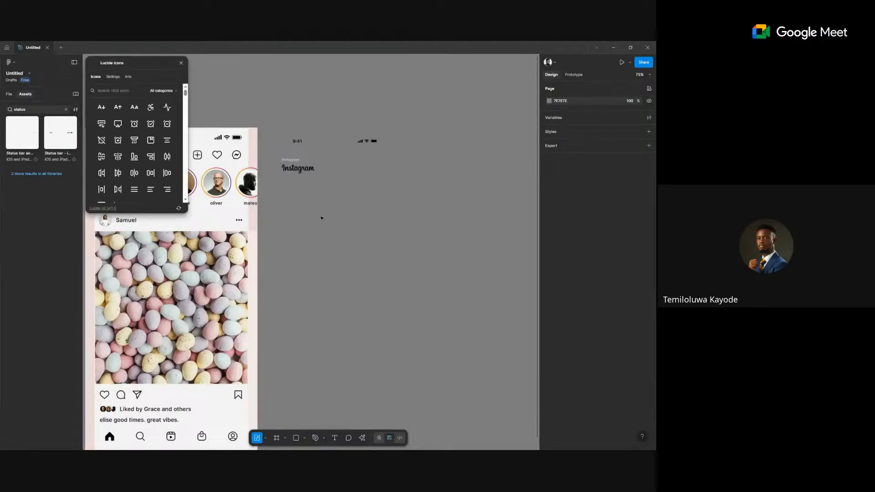
drag(120, 62, 119, 130)
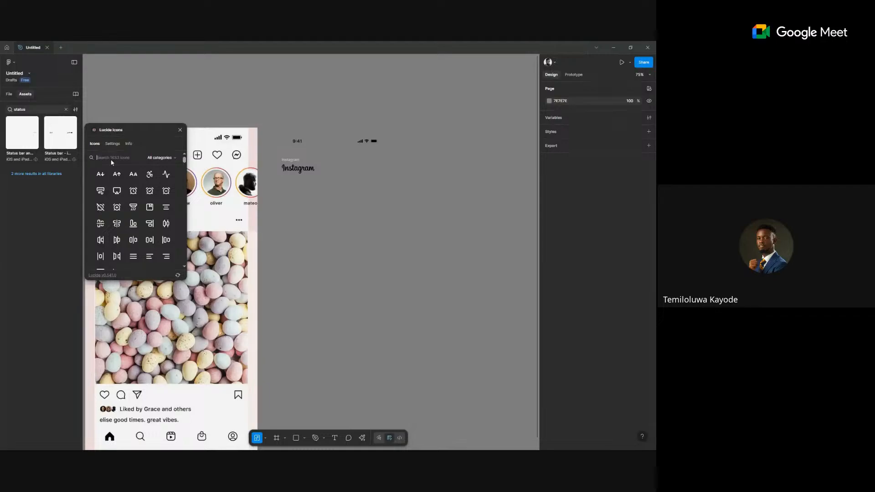
text(add)
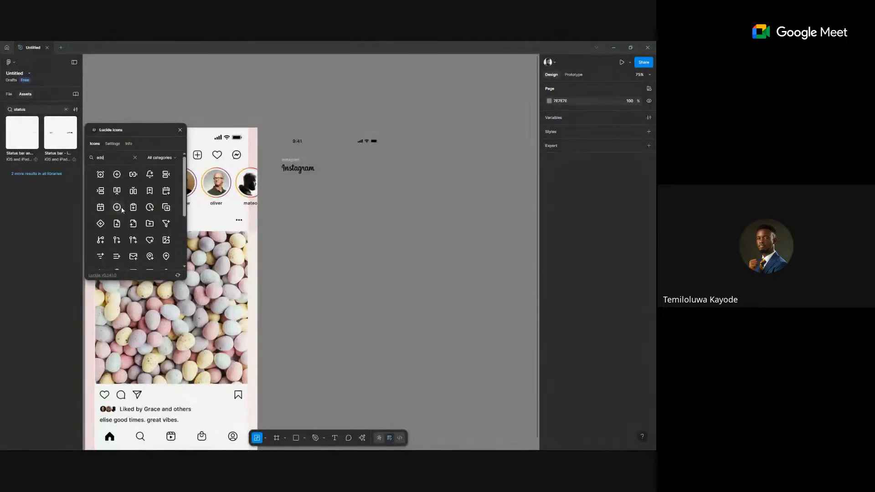
scroll(145, 197, down, 3)
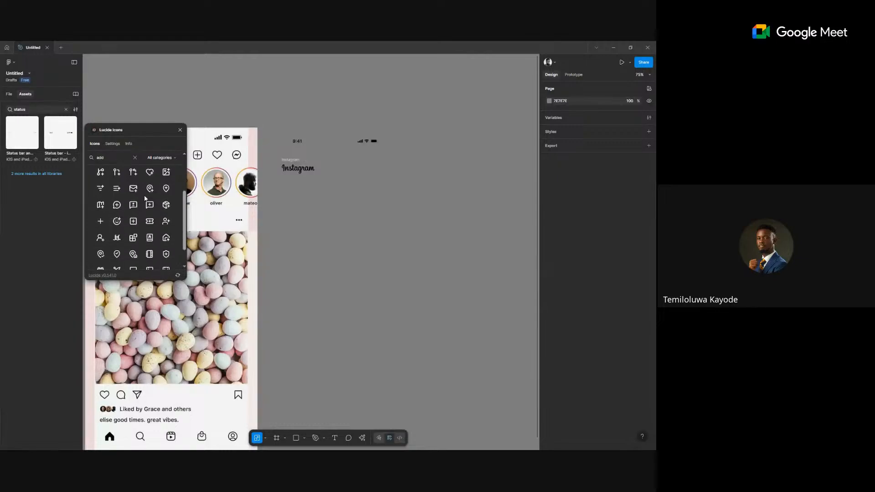
click(133, 224)
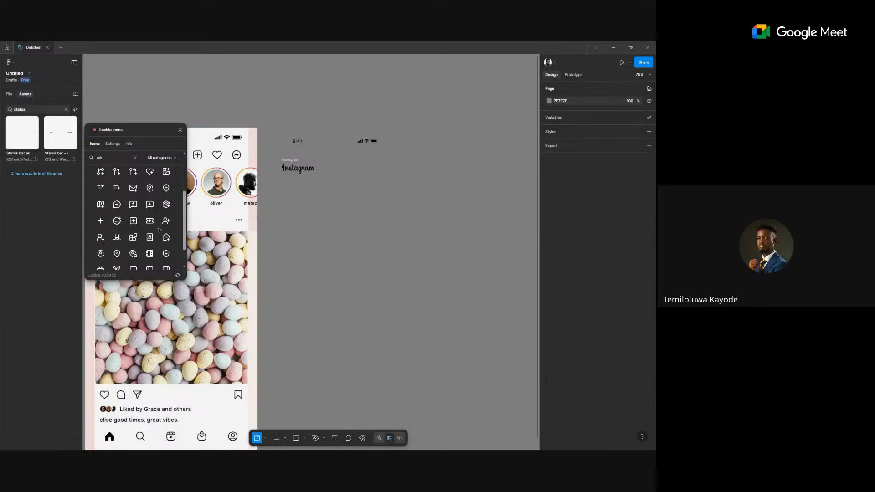
click(134, 220)
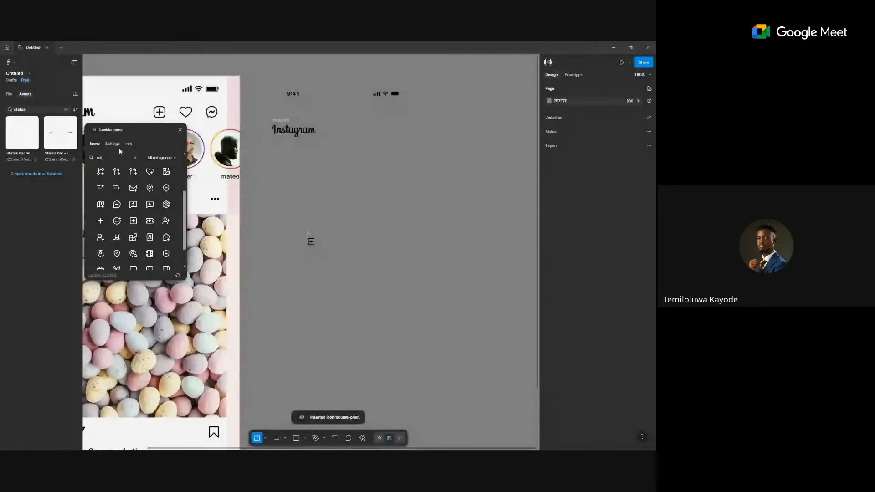
Insert the heart and message-circle-plus icons by searching 'heart' and 'chat'.
double_click(111, 160)
text(heart)
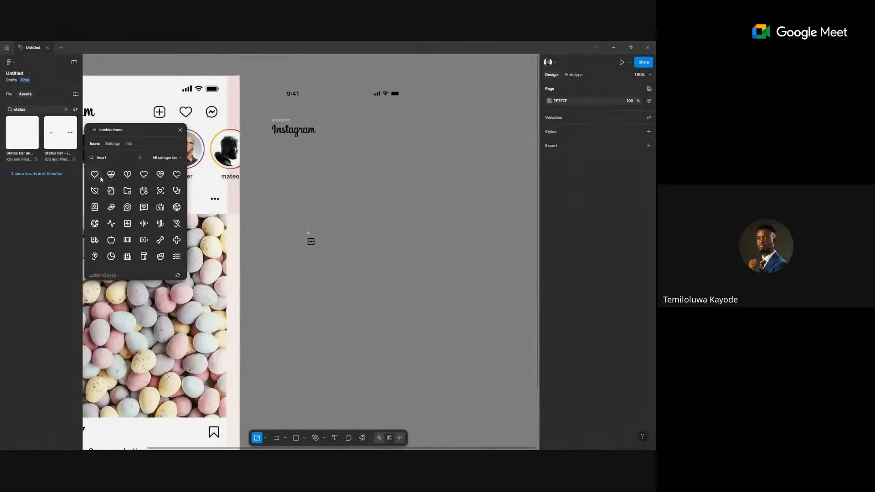
click(101, 178)
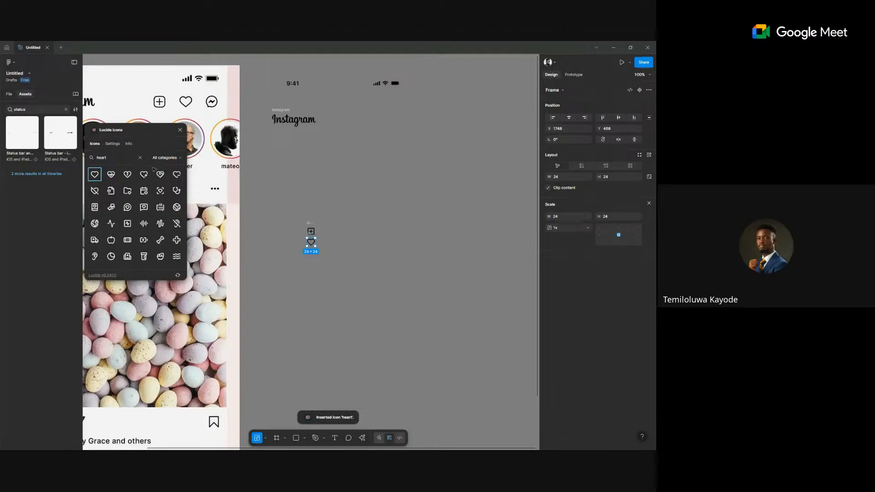
double_click(119, 159)
text(chat)
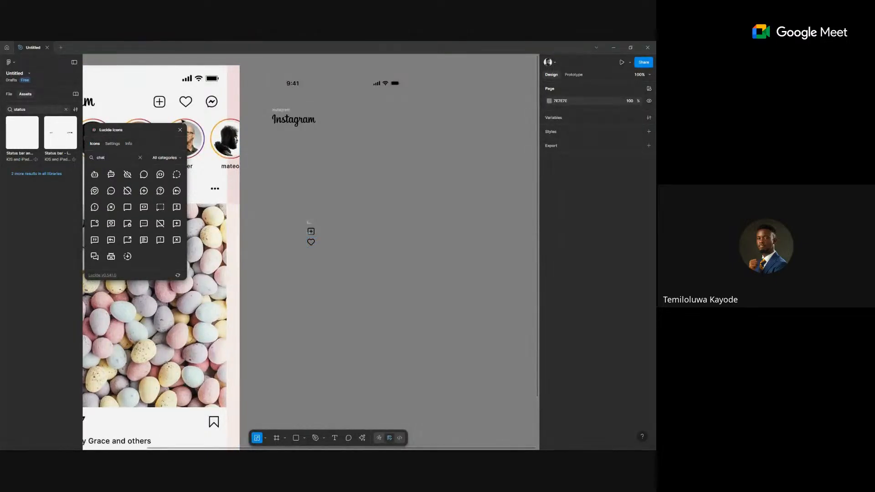
click(144, 191)
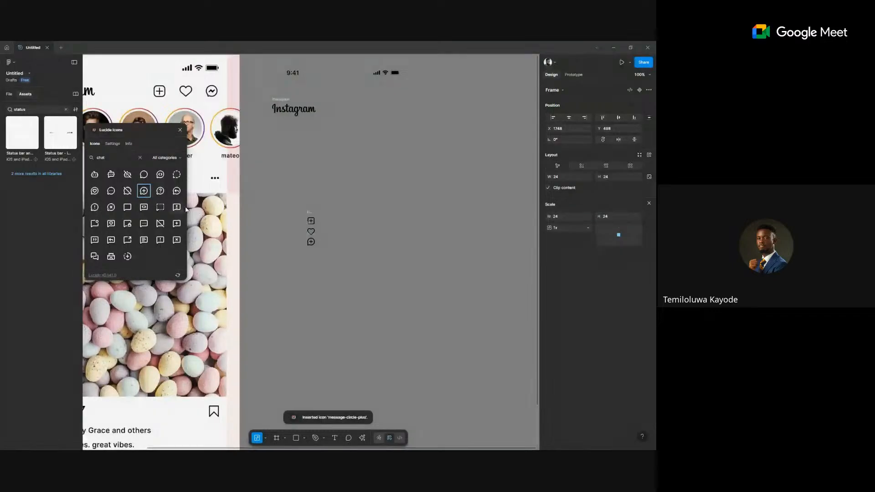
click(181, 131)
Arrange the square-plus, heart and chat-plus icons side by side in a row.
click(340, 168)
drag(340, 169, 393, 248)
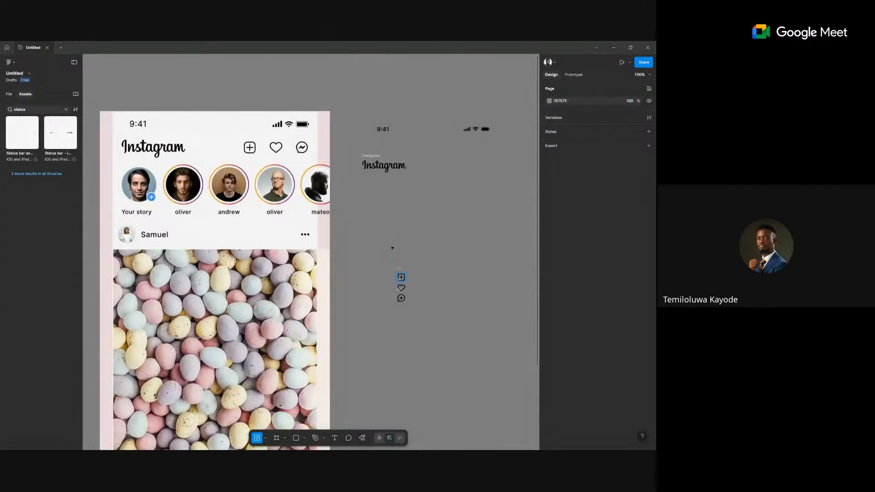
click(401, 286)
click(412, 257)
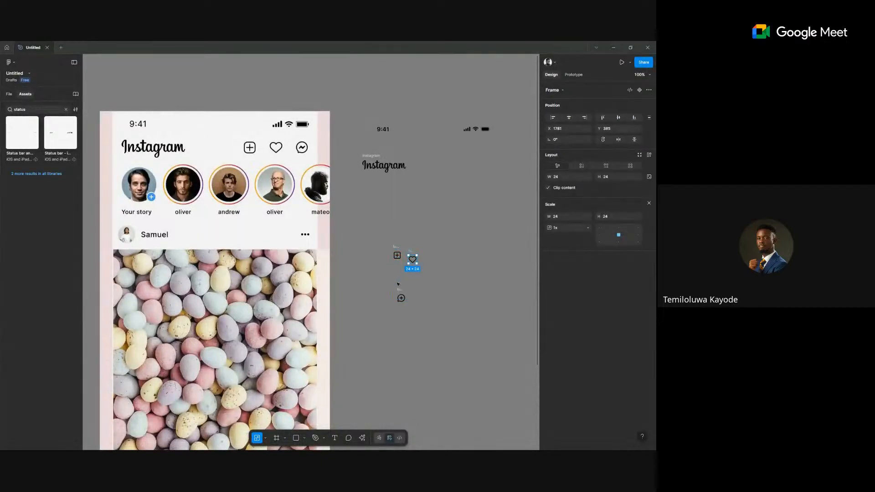
drag(401, 298, 430, 255)
scroll(419, 265, left, 1)
scroll(419, 265, up, 5)
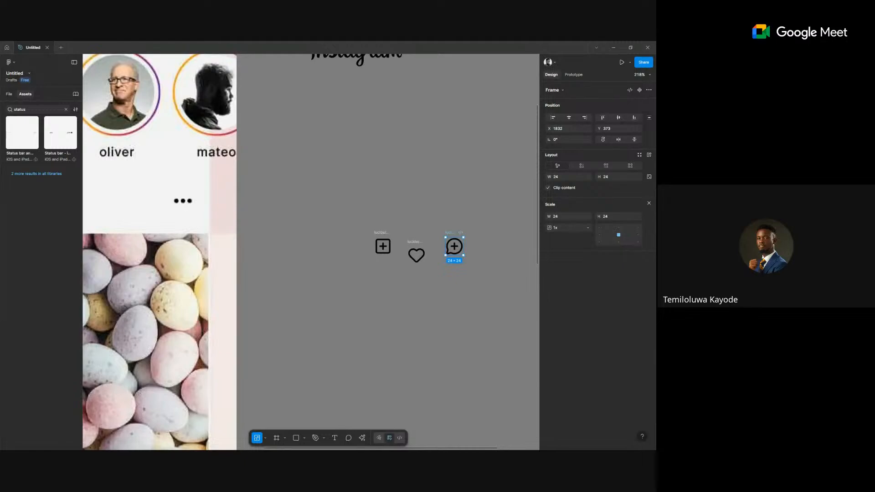
Wrap the three icons in a 120 × 24 auto-layout row with 24 spacing.
drag(502, 303, 341, 215)
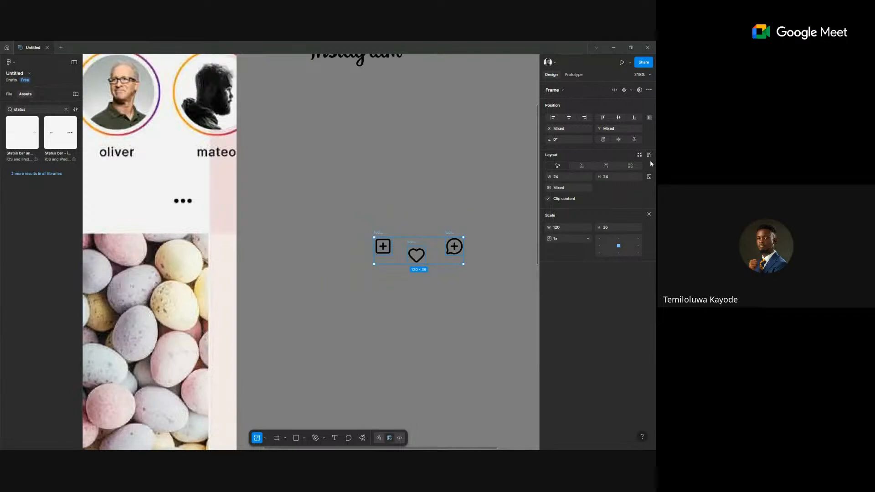
click(650, 155)
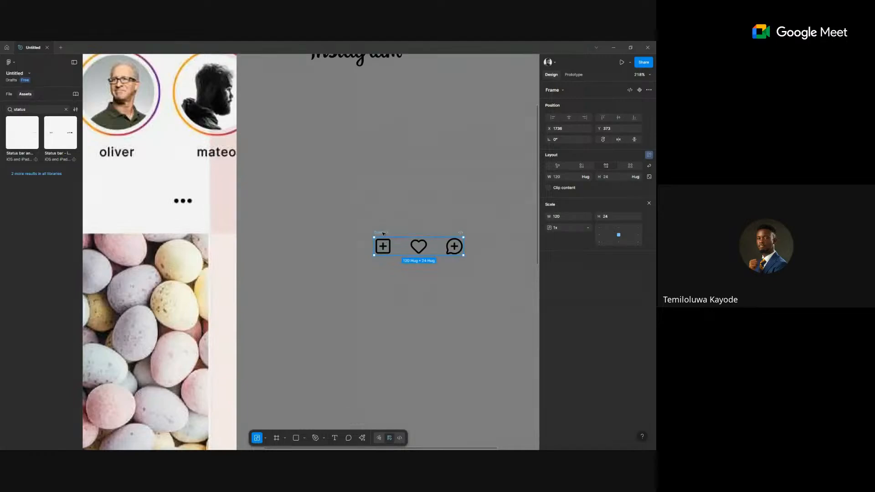
scroll(382, 237, up, 6)
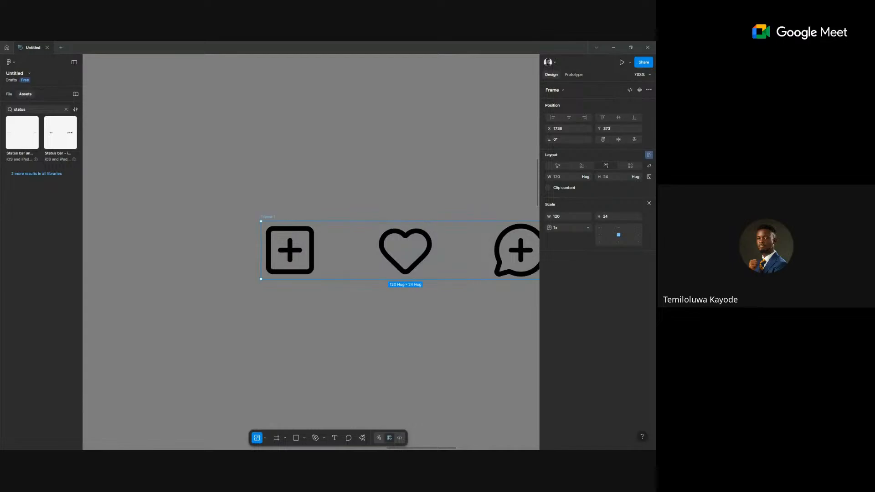
scroll(381, 269, down, 5)
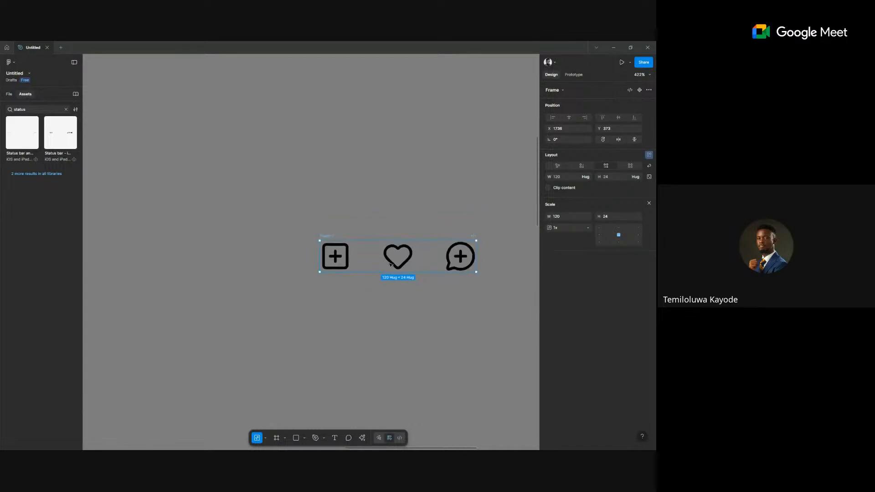
key(ctrl+z)
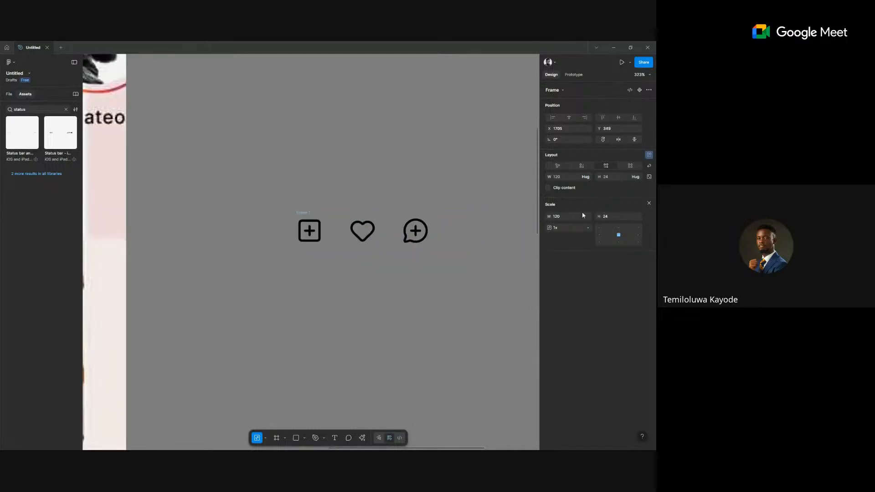
click(648, 205)
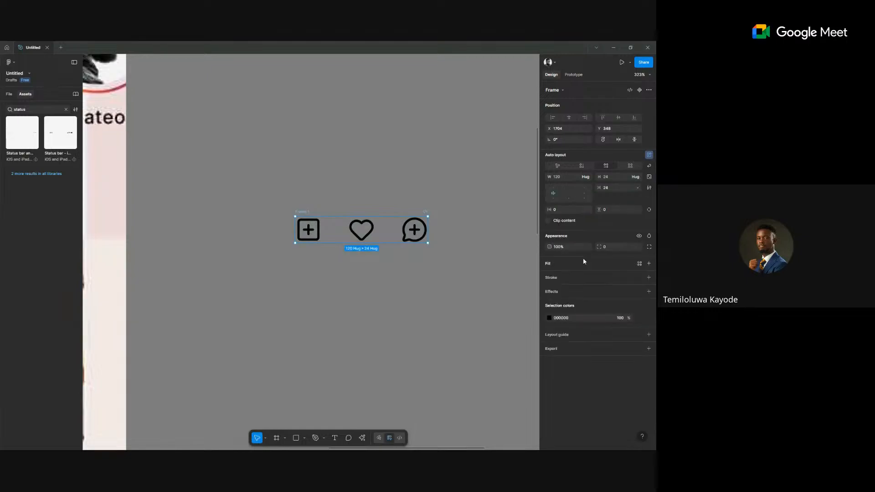
scroll(501, 246, down, 8)
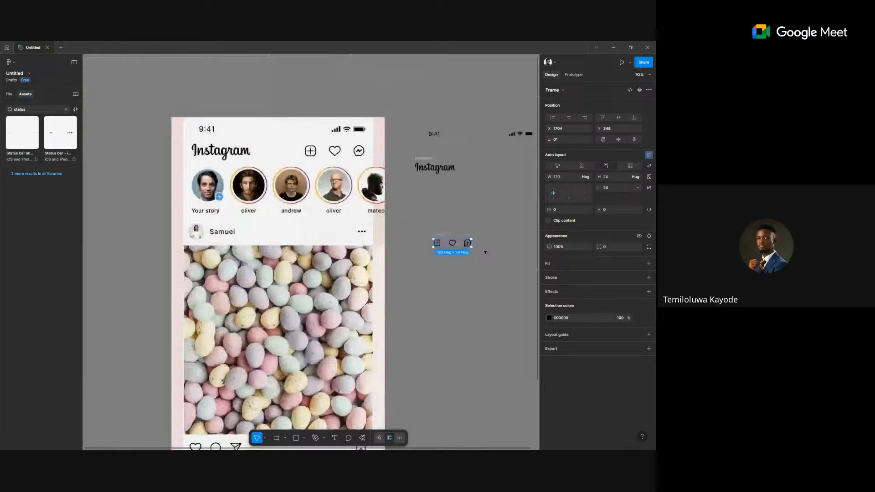
scroll(485, 252, right, 3)
scroll(485, 252, up, 1)
Align the icon row with the wordmark and combine both into one auto-layout header row.
drag(394, 258, 461, 179)
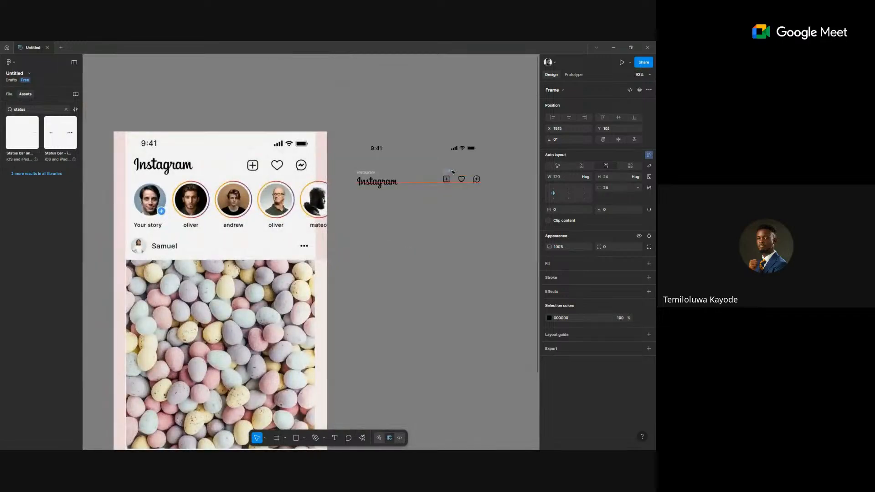
shift+click(372, 173)
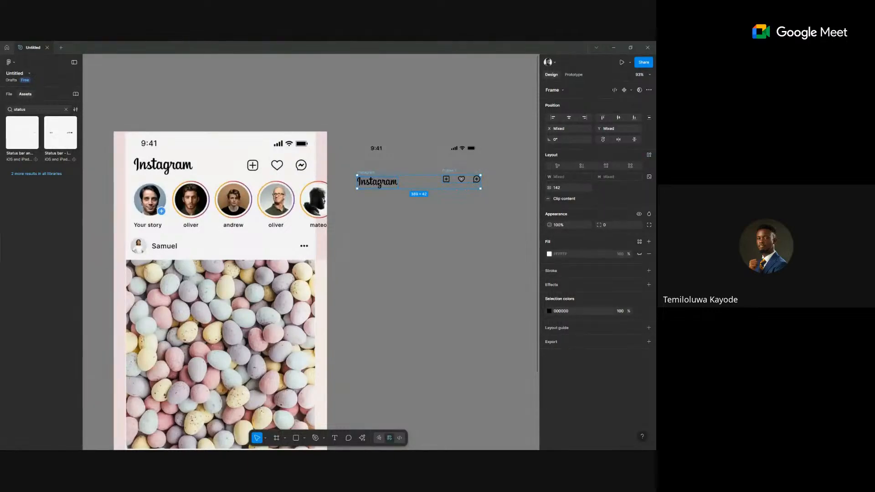
click(649, 155)
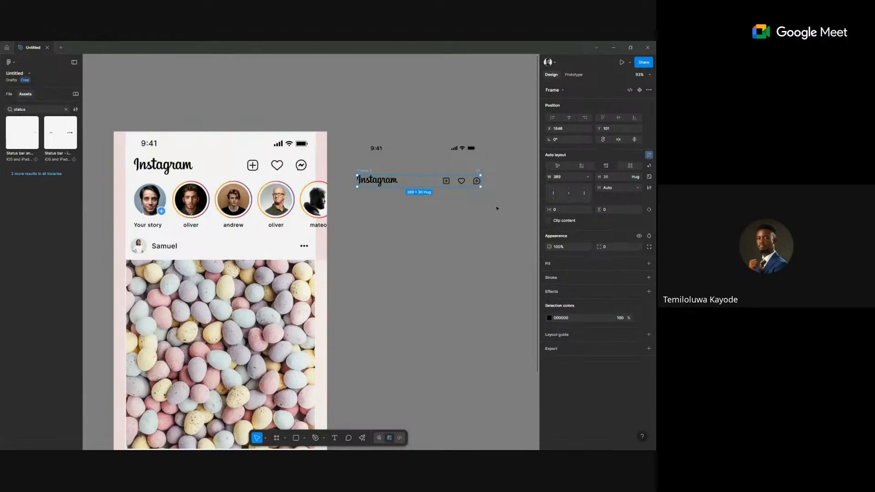
click(395, 182)
click(420, 184)
Set the gap between logo and icons to 80, then to 100.
click(638, 188)
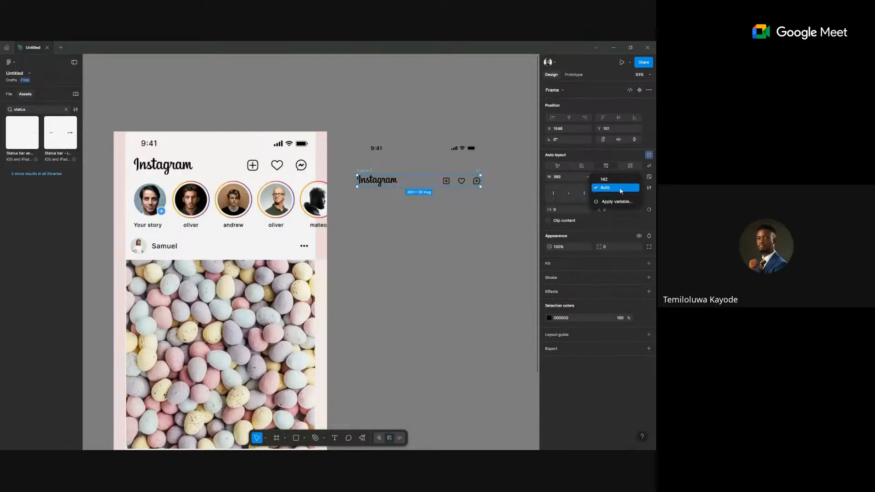
click(605, 179)
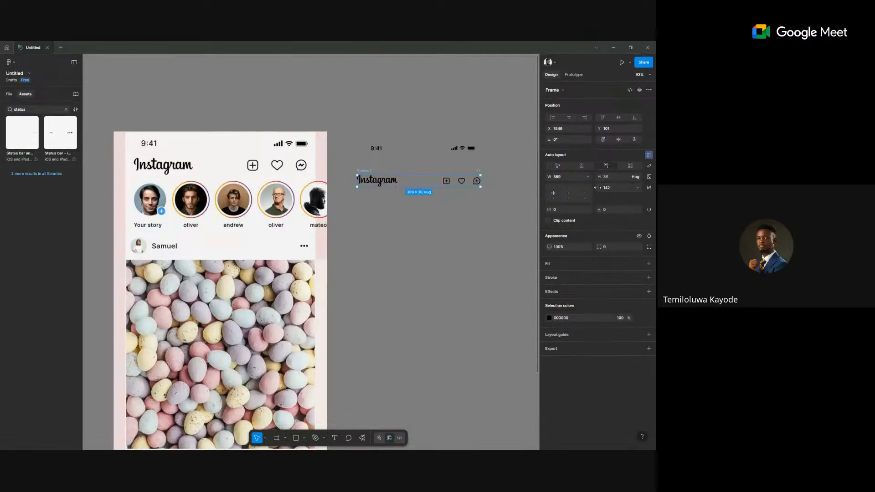
click(616, 189)
text(80)
key(Return)
scroll(373, 180, up, 5)
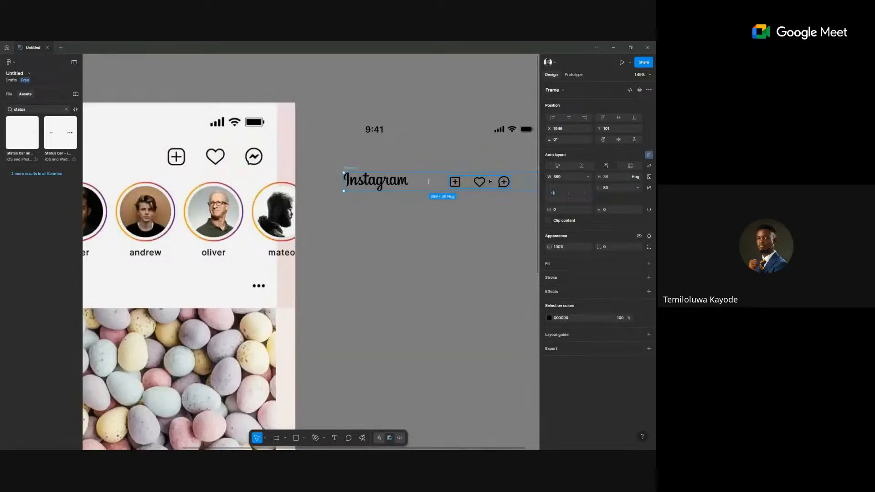
text(00)
key(Return)
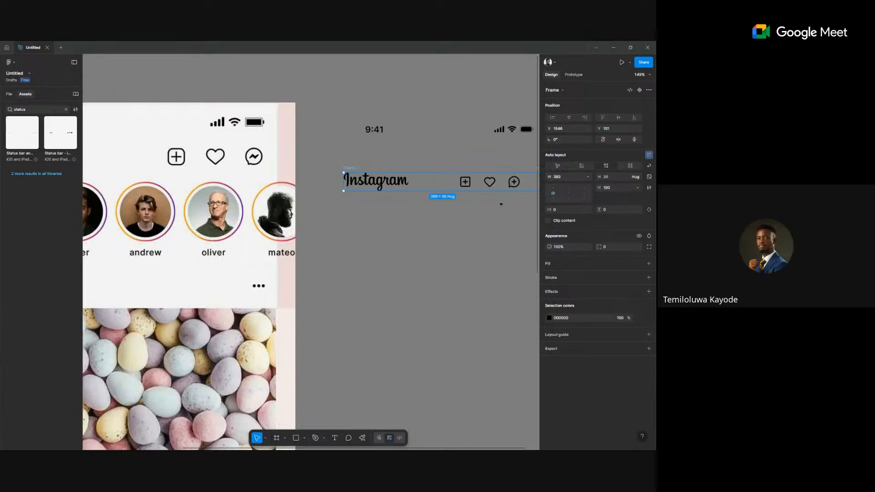
scroll(500, 204, right, 3)
Widen the header row to 428.
click(570, 177)
text(428)
key(Return)
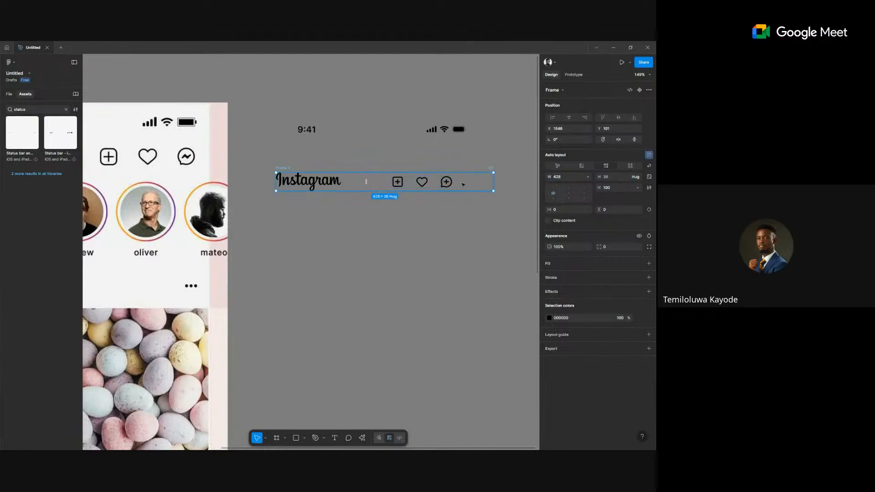
scroll(392, 203, up, 3)
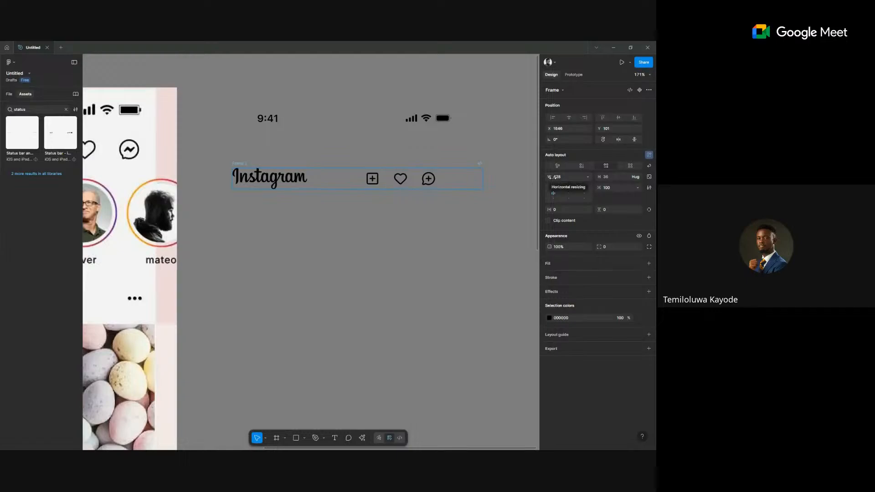
Change the gap to 50, then to Auto so the icons sit at the right edge.
click(606, 188)
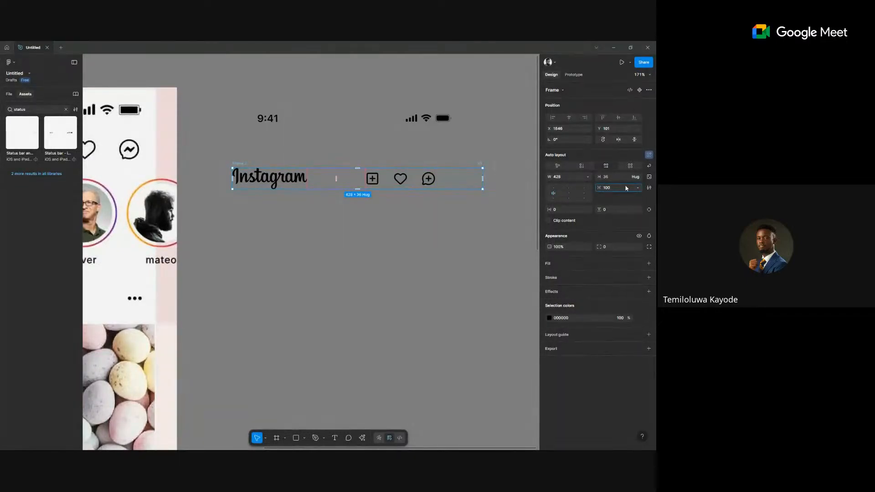
click(638, 187)
click(614, 188)
text(50)
key(Return)
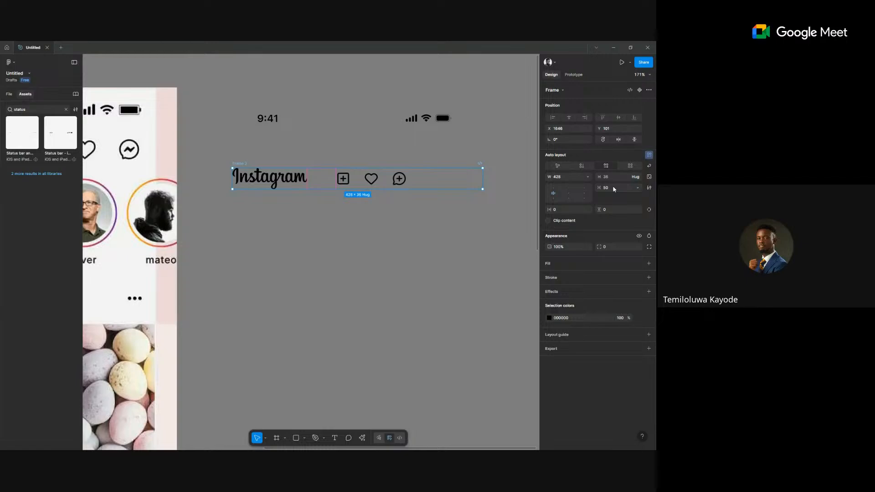
click(638, 188)
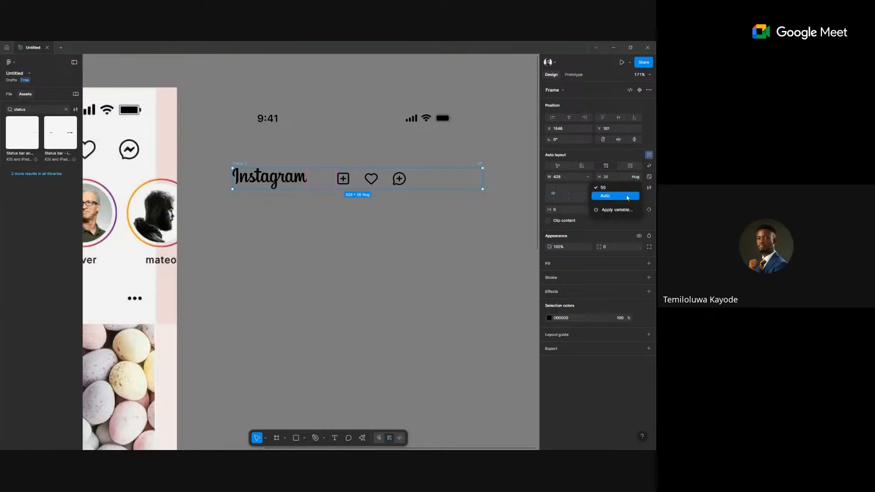
click(627, 198)
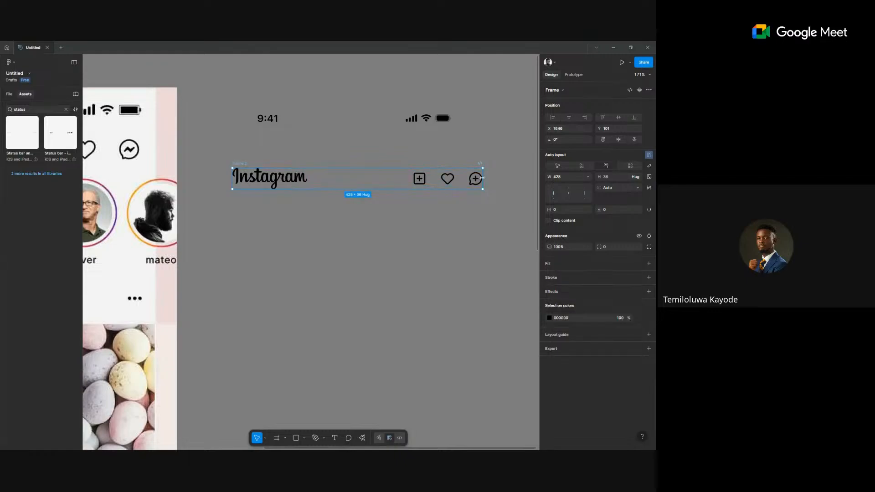
drag(420, 180, 461, 190)
drag(523, 199, 435, 193)
key(ctrl+z)
ctrl+scroll(282, 137, down, 5)
Line the header up under the status bar and wrap both in one auto-layout frame.
drag(406, 152, 337, 185)
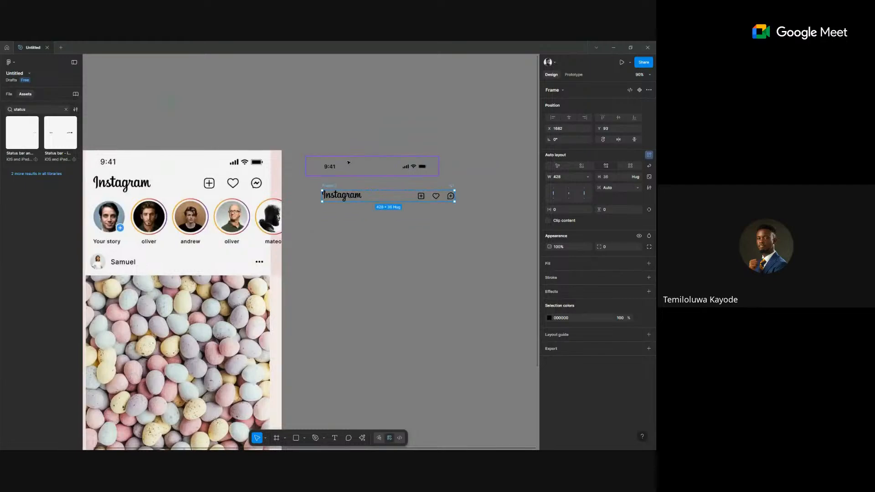
click(332, 165)
click(323, 187)
drag(318, 186, 302, 185)
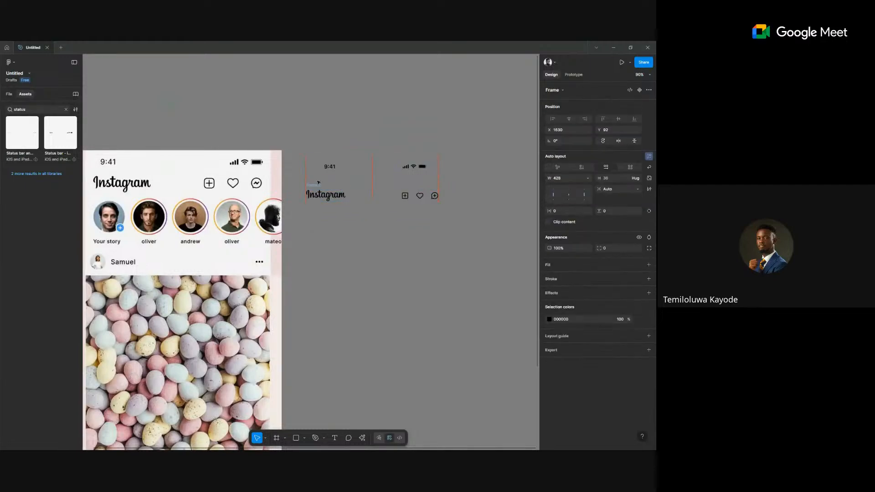
click(360, 160)
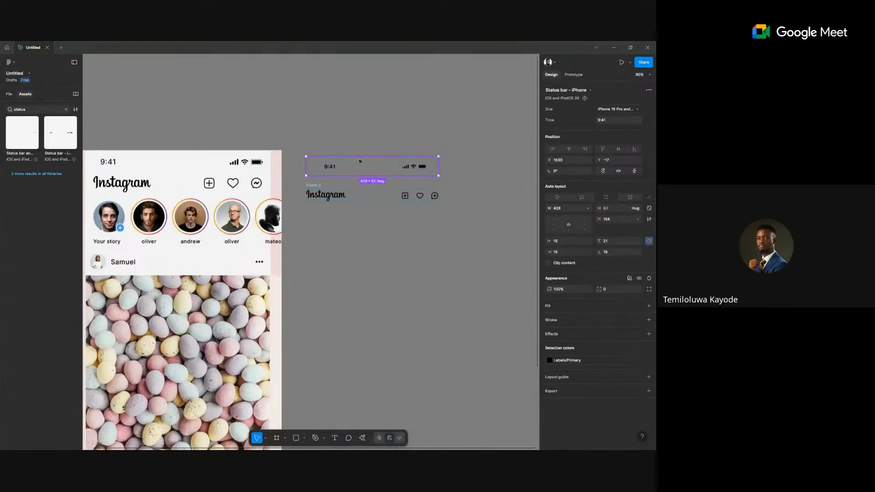
shift+click(320, 185)
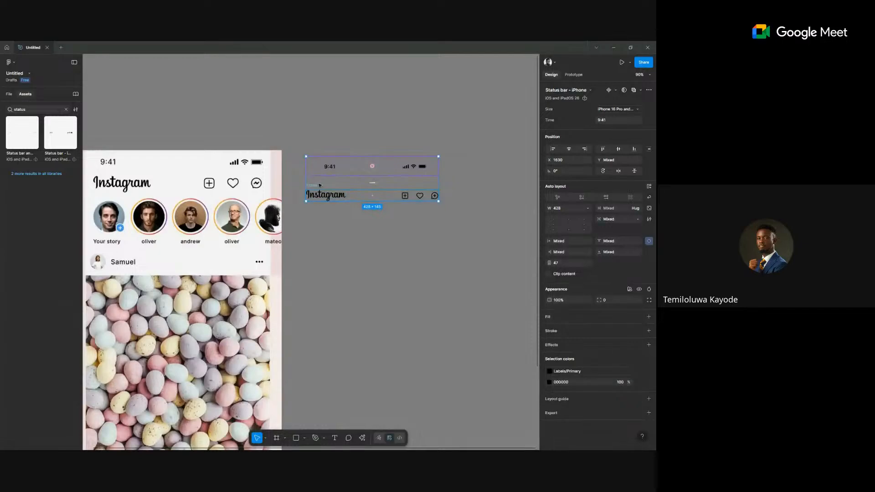
click(649, 187)
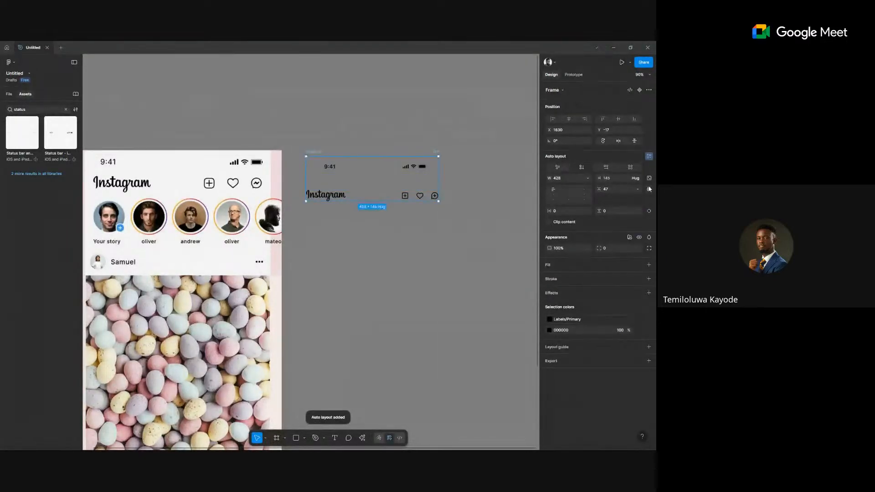
mouse_move(307, 159)
mouse_down()
mouse_move(337, 146)
mouse_move(322, 155)
mouse_up()
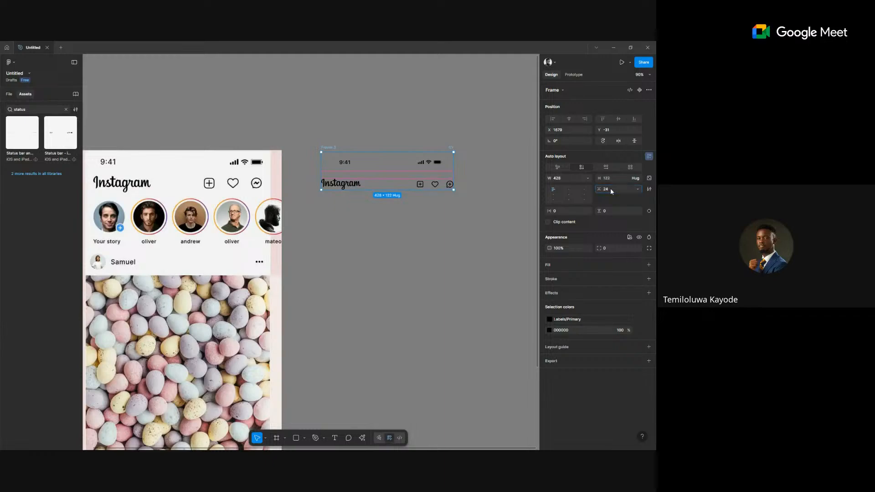
Give the combined 428 × 122 frame a white FFFFFF fill.
click(648, 264)
click(548, 277)
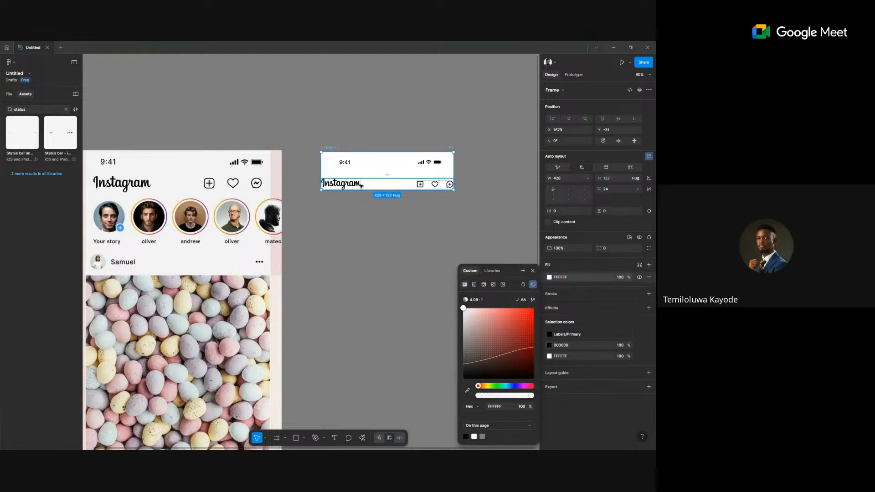
scroll(446, 182, up, 2)
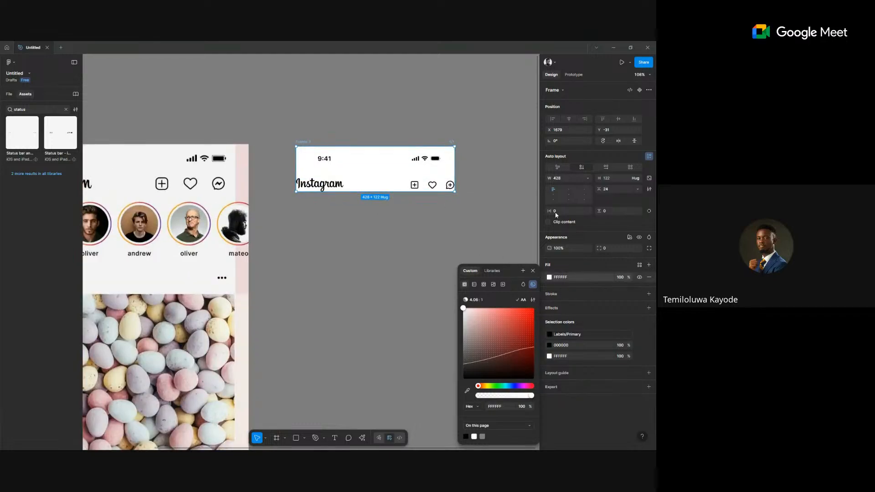
click(504, 220)
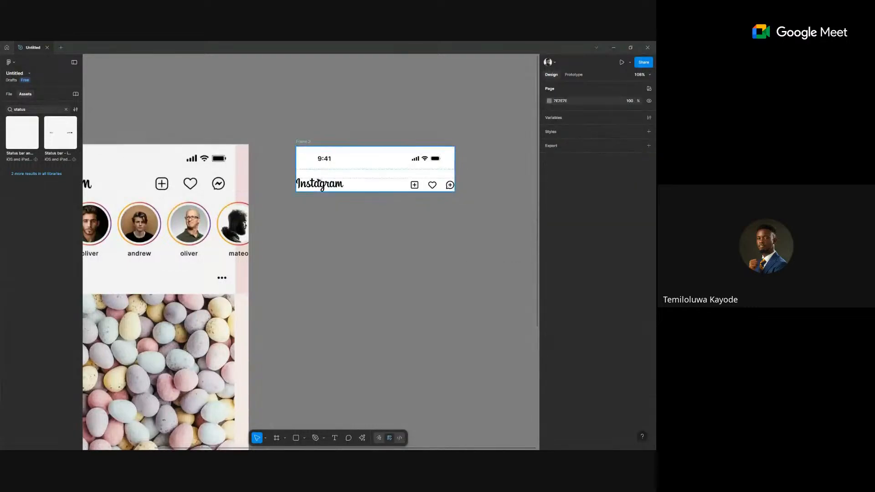
click(315, 184)
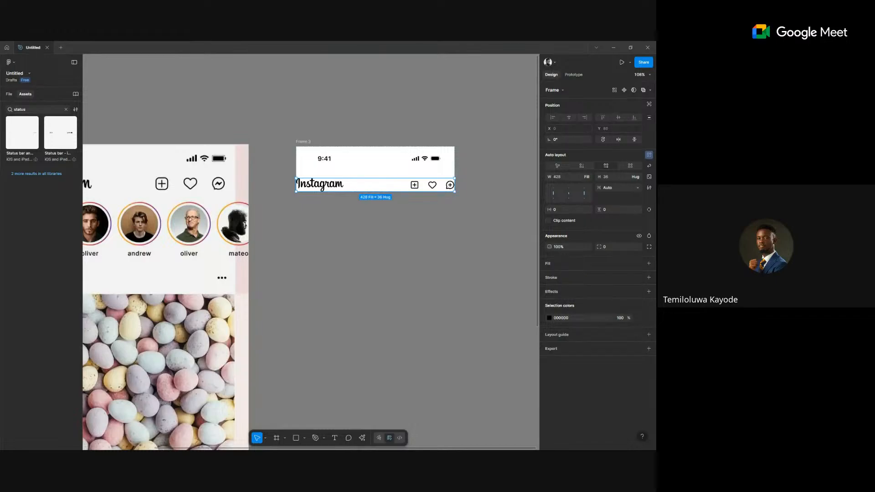
Search the assets for 'stat' and place an iPhone status bar below the header frame.
click(132, 92)
click(66, 109)
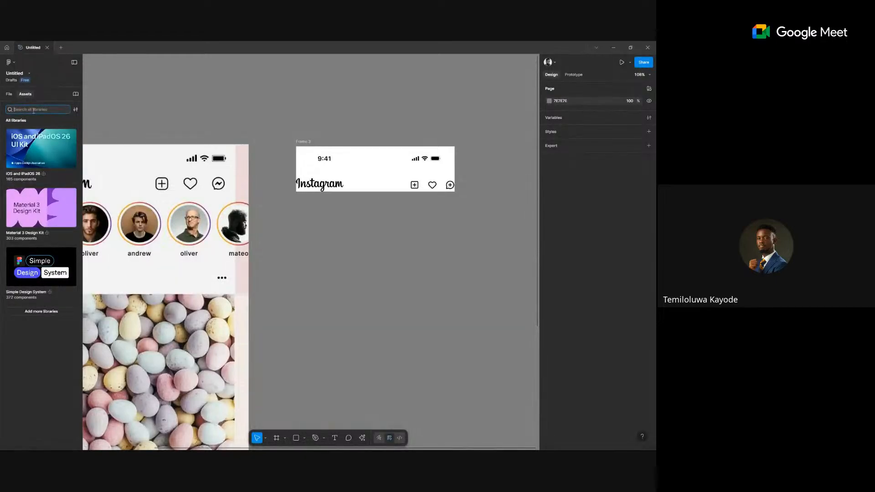
click(9, 94)
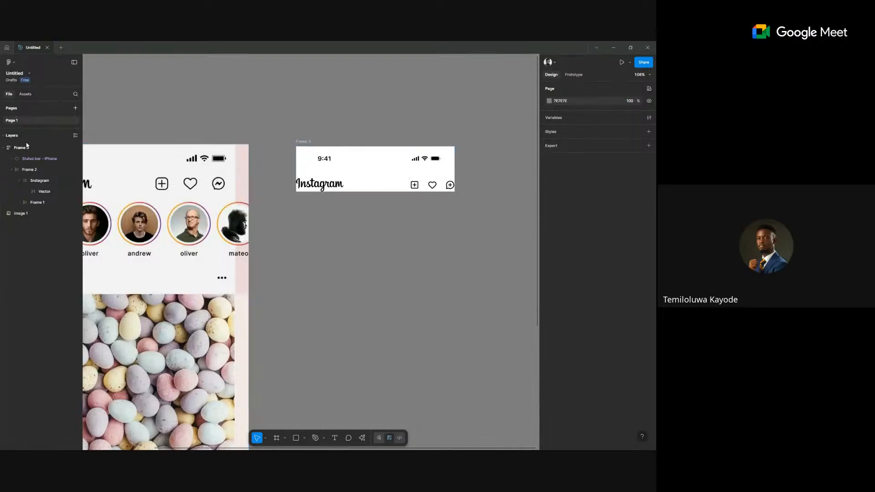
click(24, 93)
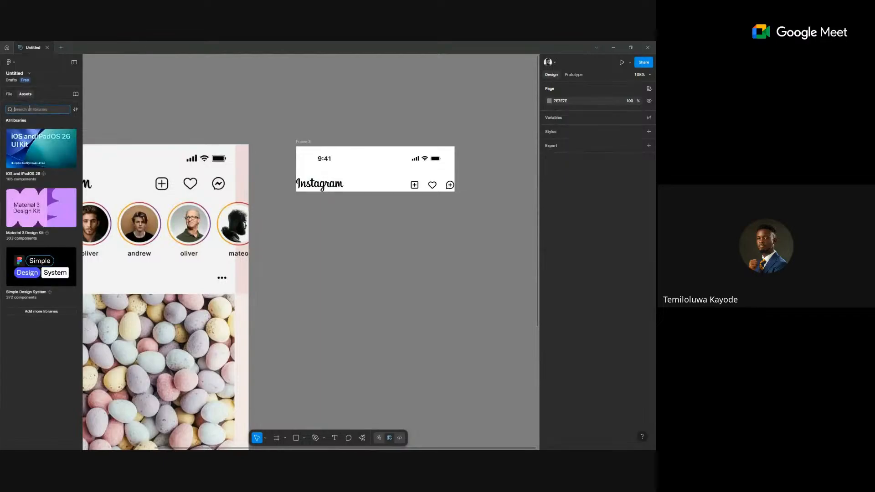
text(status)
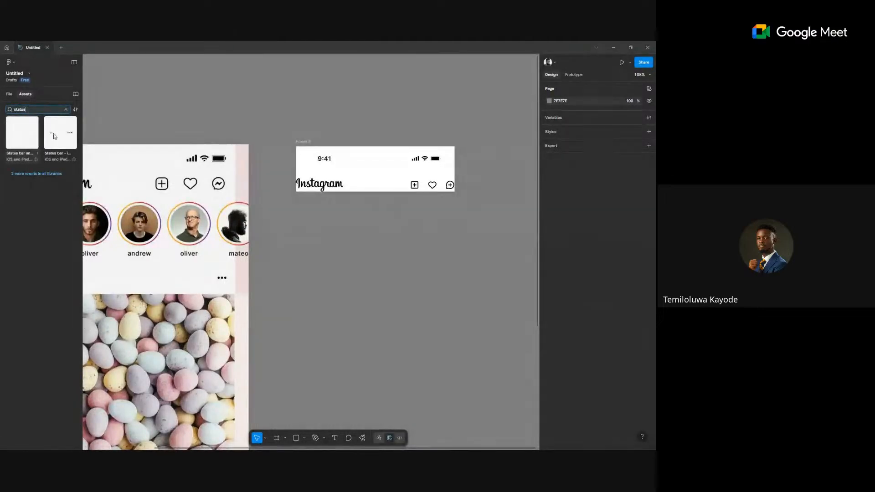
drag(133, 179, 317, 258)
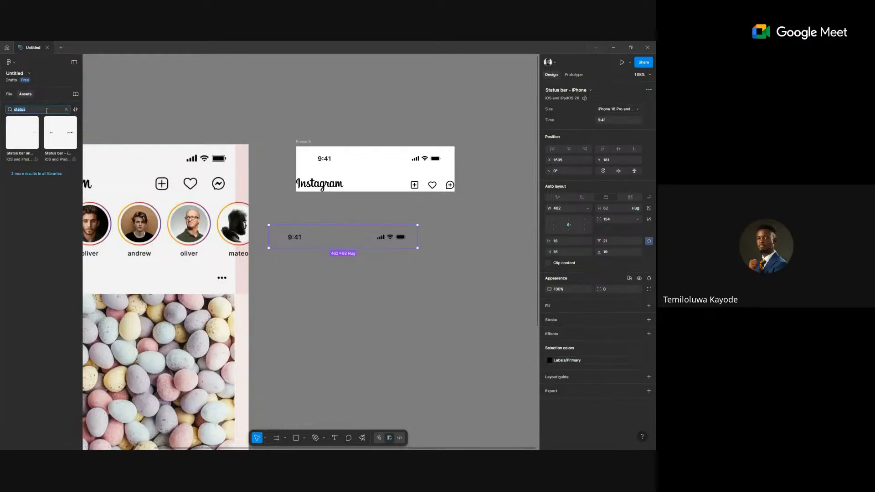
Change the asset search to 'screen' to list the screen mockup components.
text(mock)
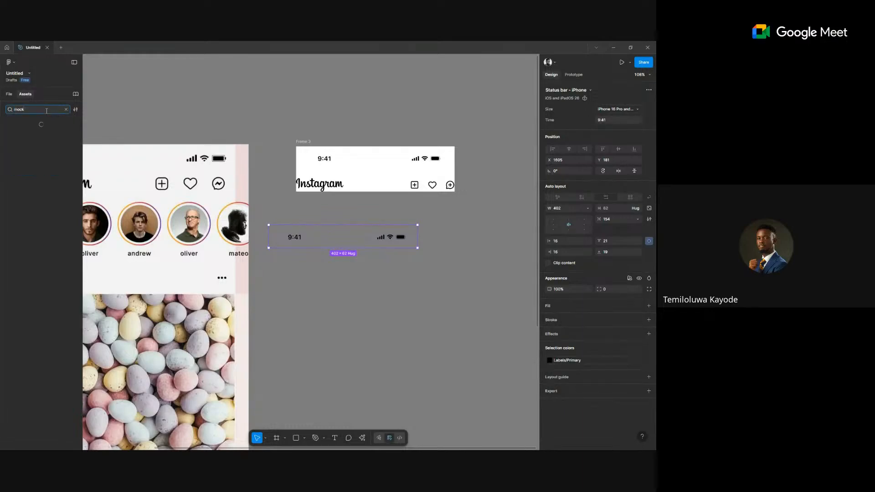
key(ctrl+a)
text(s)
text(reen)
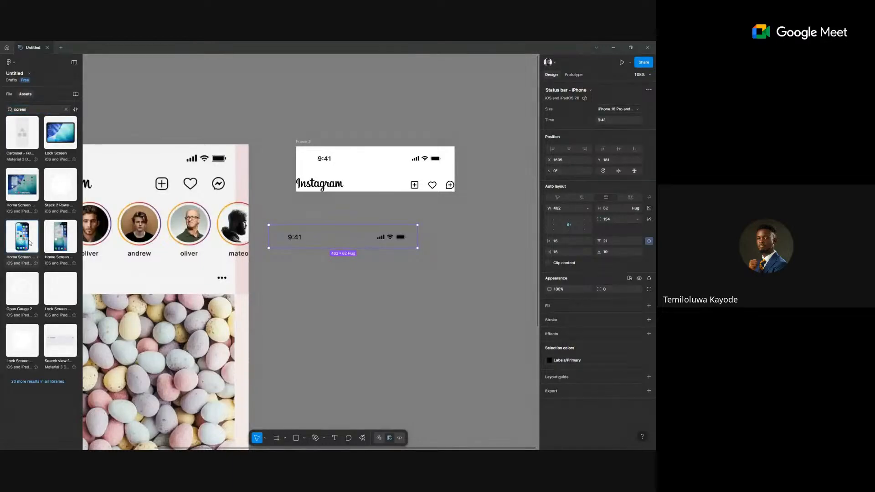
key(Escape)
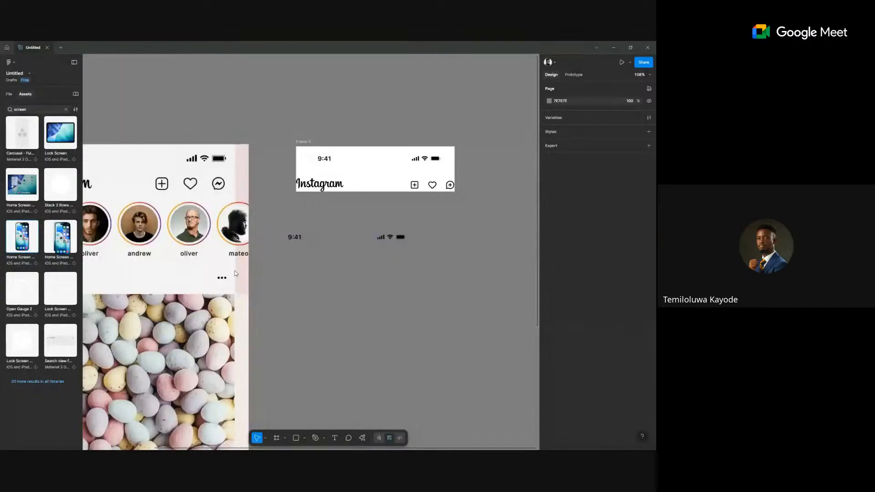
Place the Home Screen Widgets mockup beside the header frame and keep its Size at Small.
scroll(429, 304, down, 3)
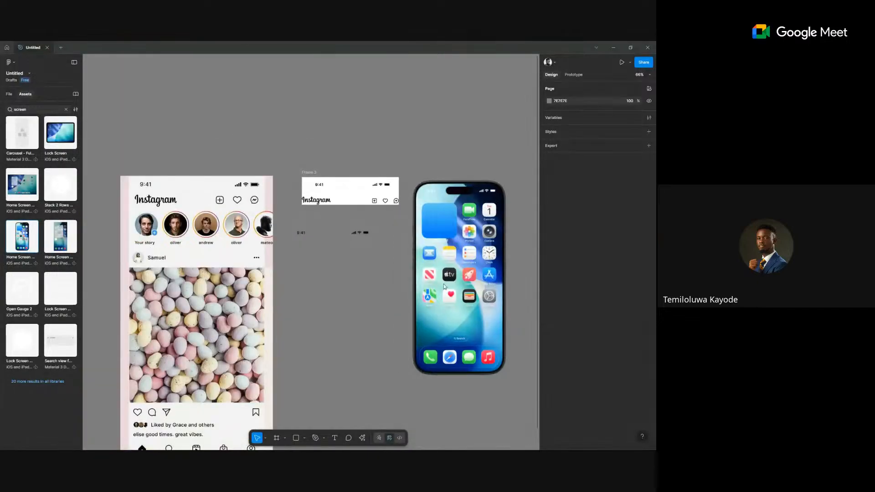
drag(444, 286, 444, 290)
scroll(444, 290, right, 3)
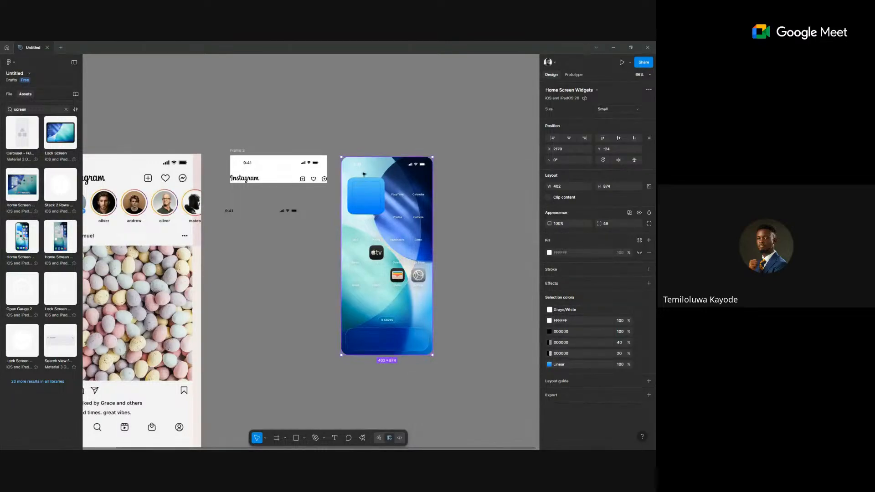
ctrl+scroll(398, 301, up, 3)
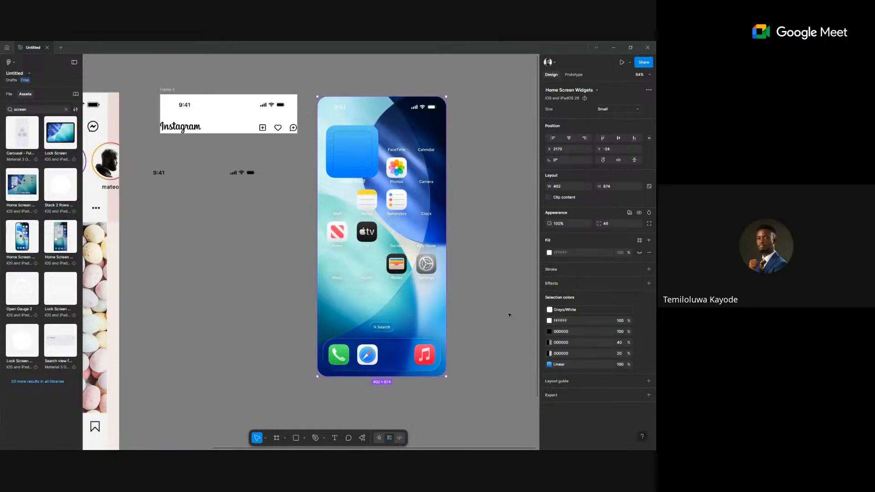
click(476, 339)
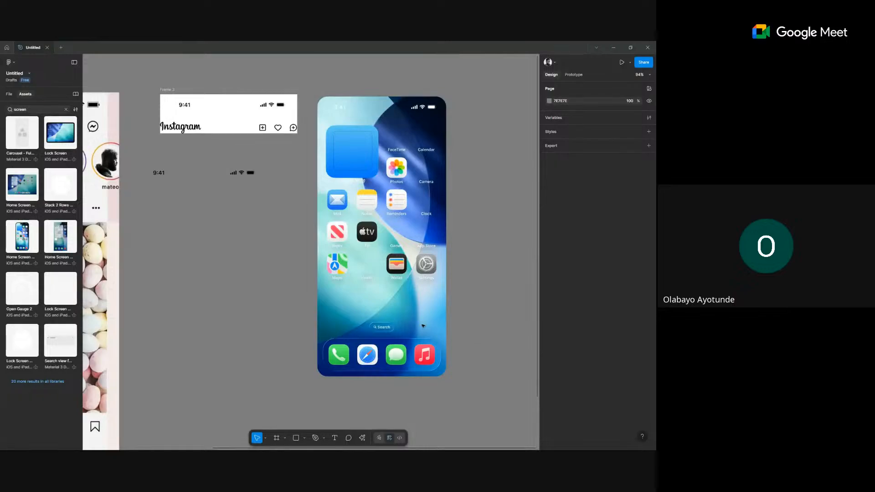
click(363, 179)
click(617, 109)
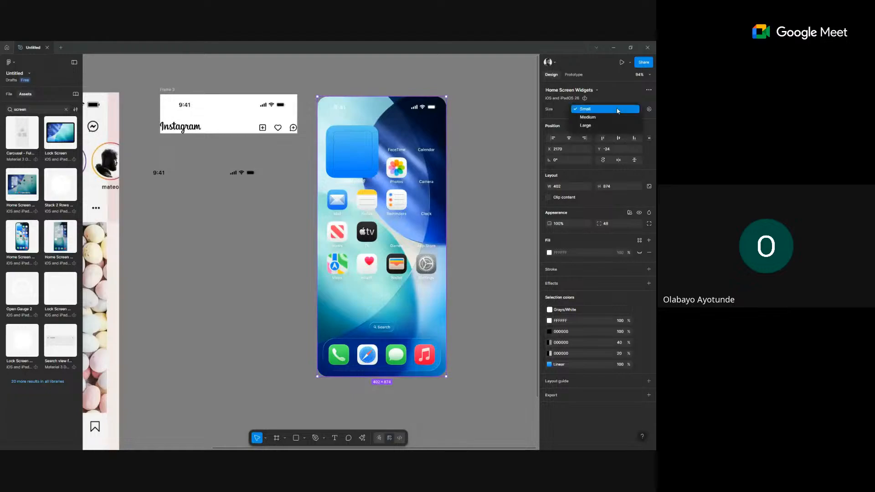
click(506, 186)
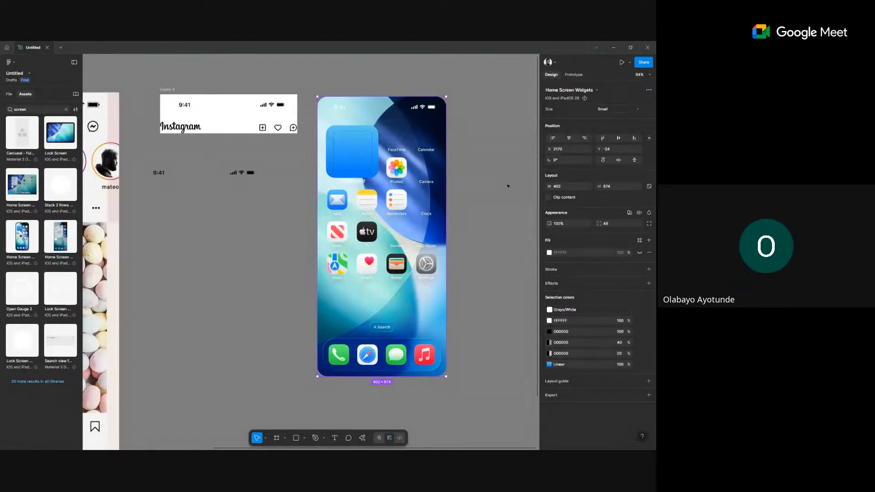
Delete the Home Screen Widgets instance and the loose 9:41 status bar.
click(390, 71)
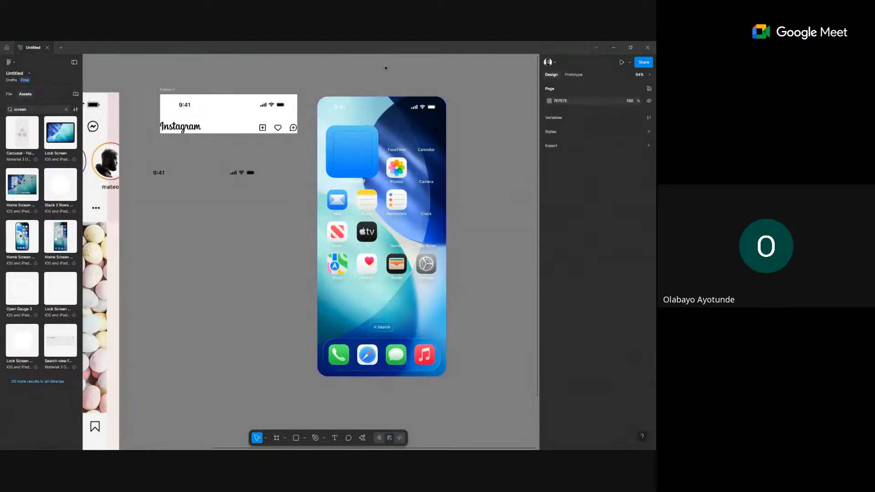
click(388, 148)
key(Delete)
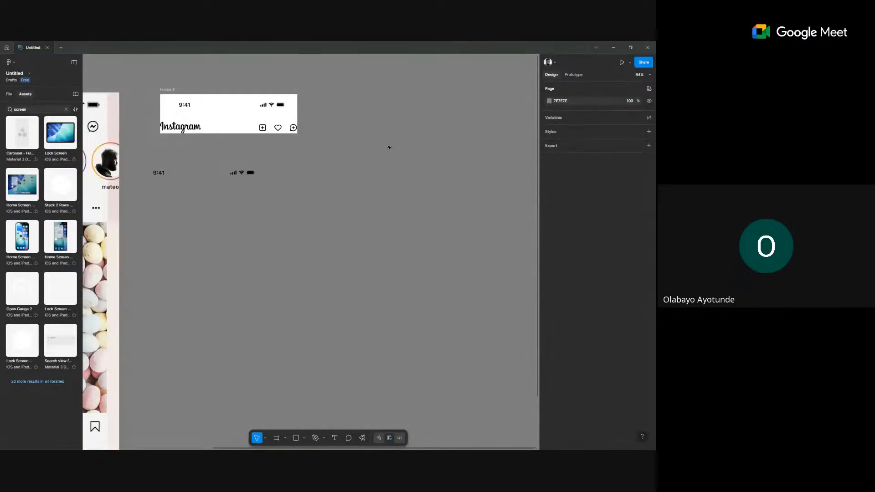
click(209, 172)
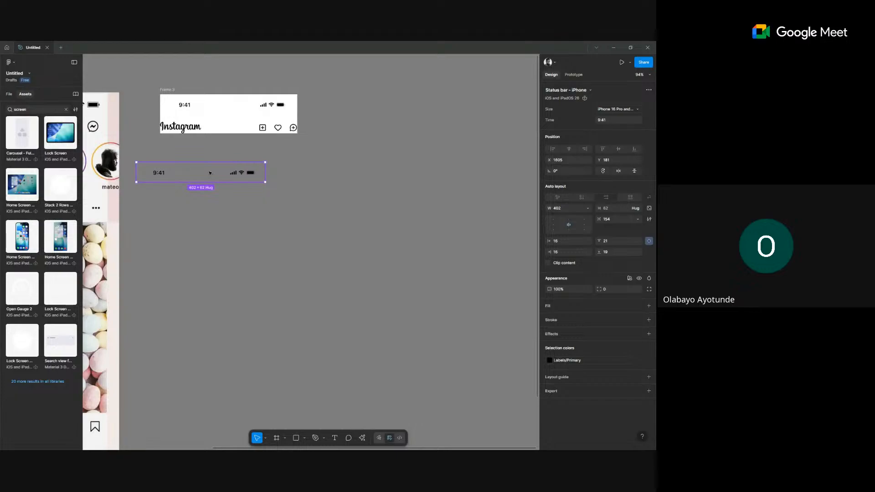
key(Delete)
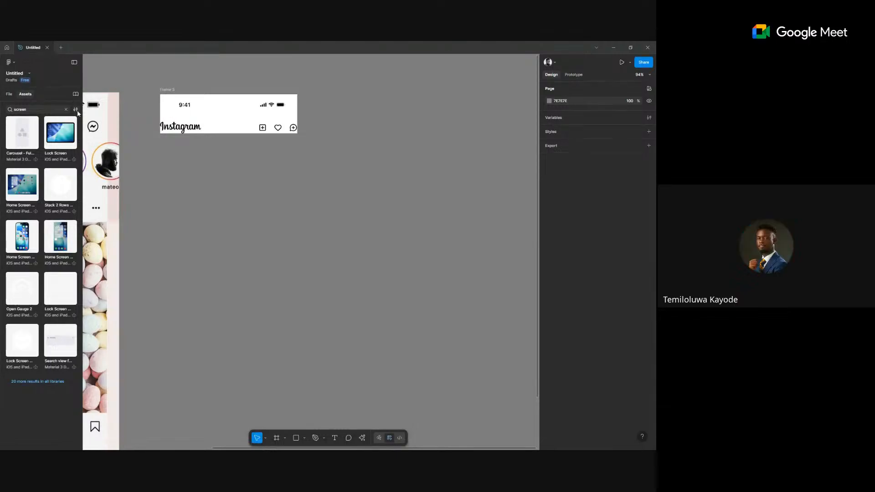
Search 'sta' for status bars across all libraries, then view Frame 3's layers.
click(76, 110)
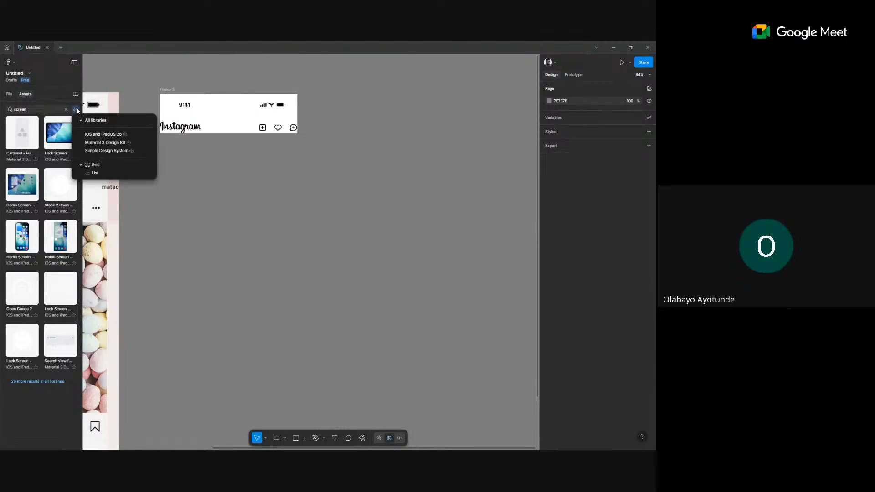
click(78, 110)
click(76, 107)
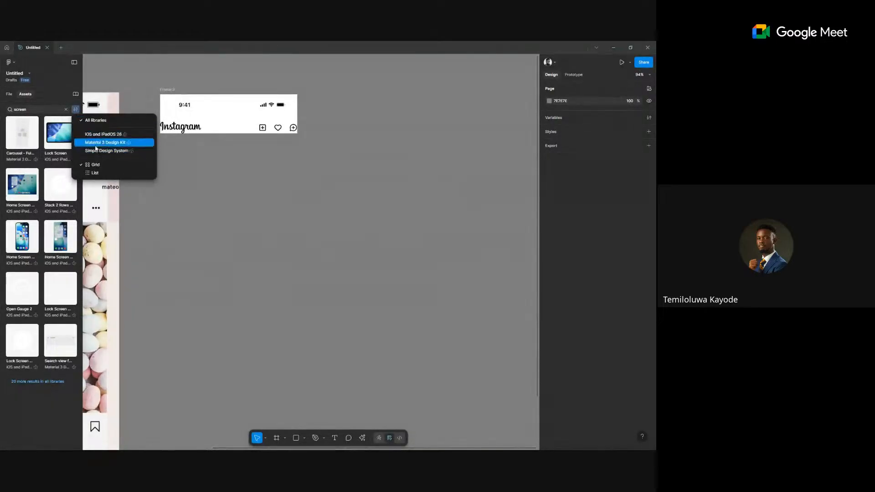
click(41, 109)
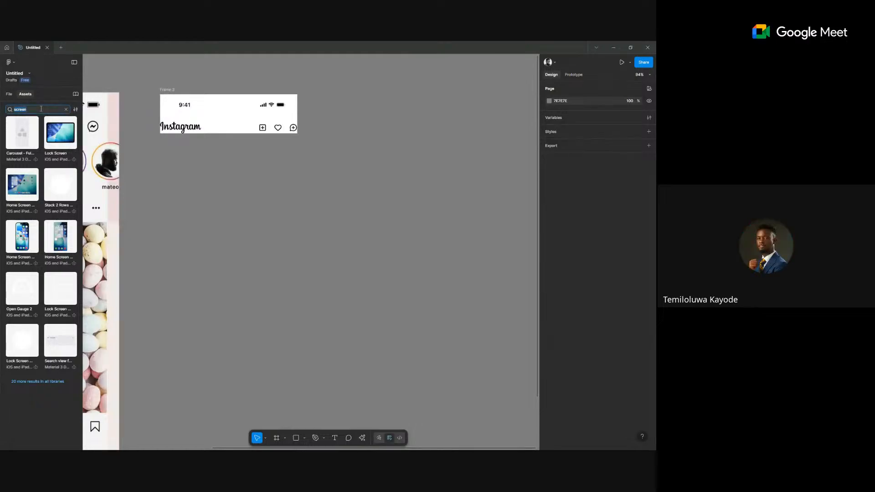
text(status)
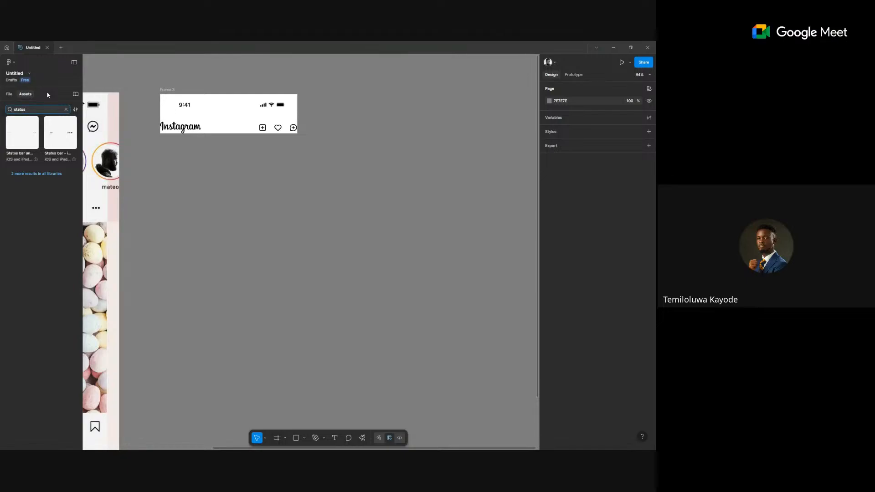
click(27, 174)
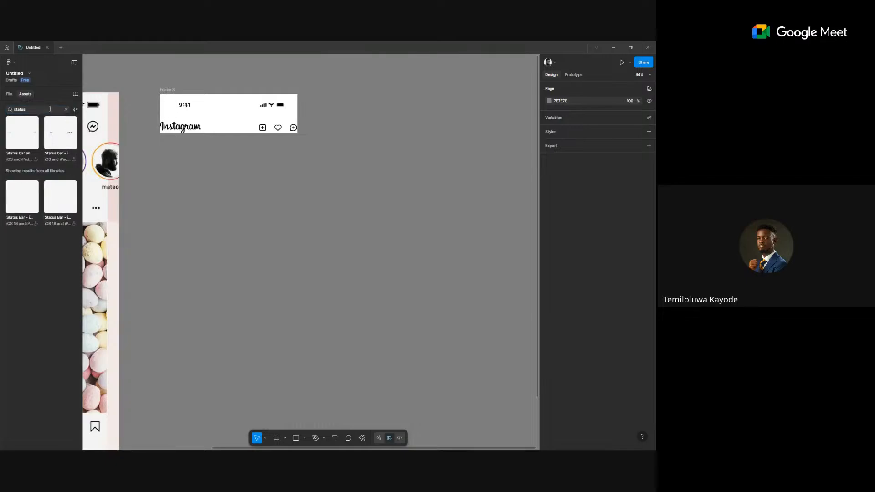
click(76, 109)
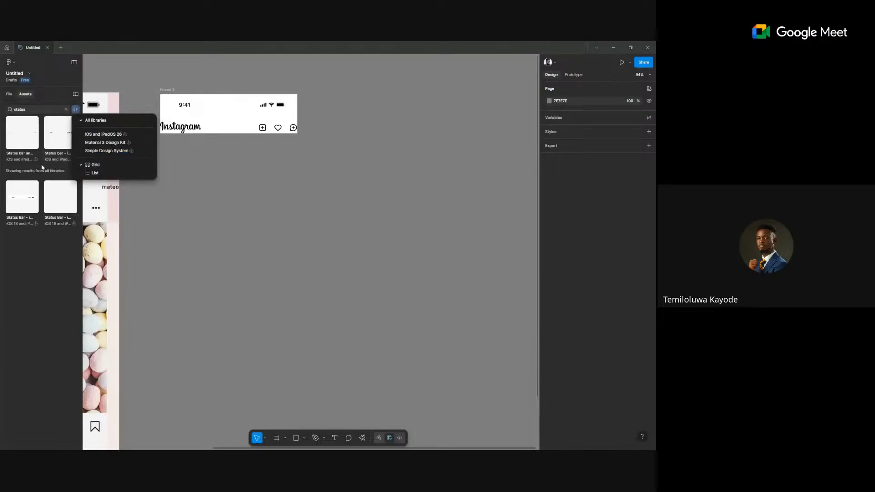
click(28, 268)
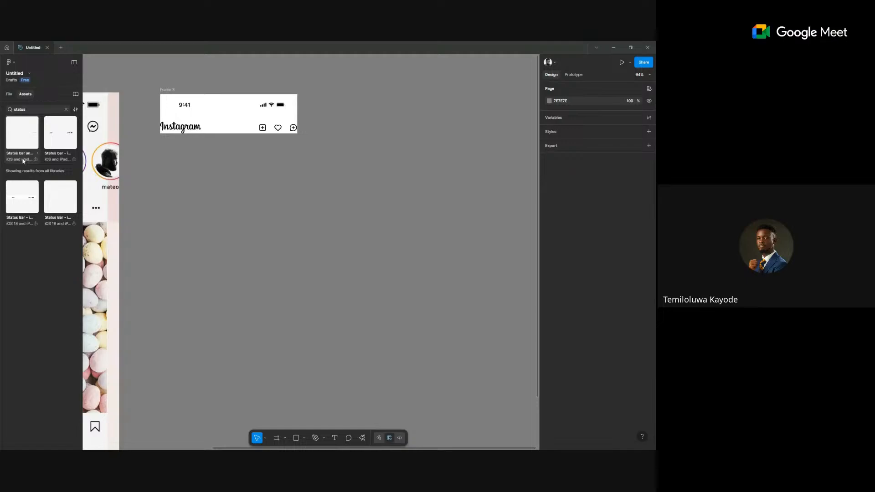
click(9, 94)
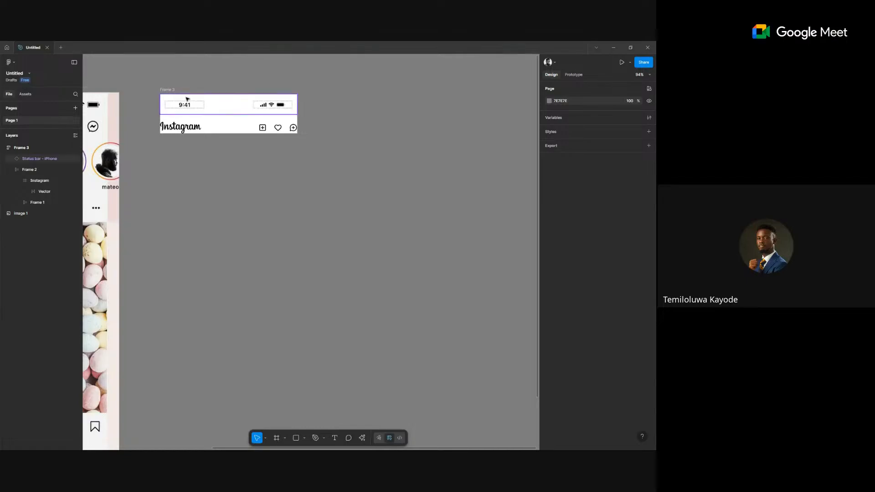
Give the Instagram logo row horizontal padding 16 and a 20 gap between logo and icons.
click(198, 105)
scroll(198, 104, up, 5)
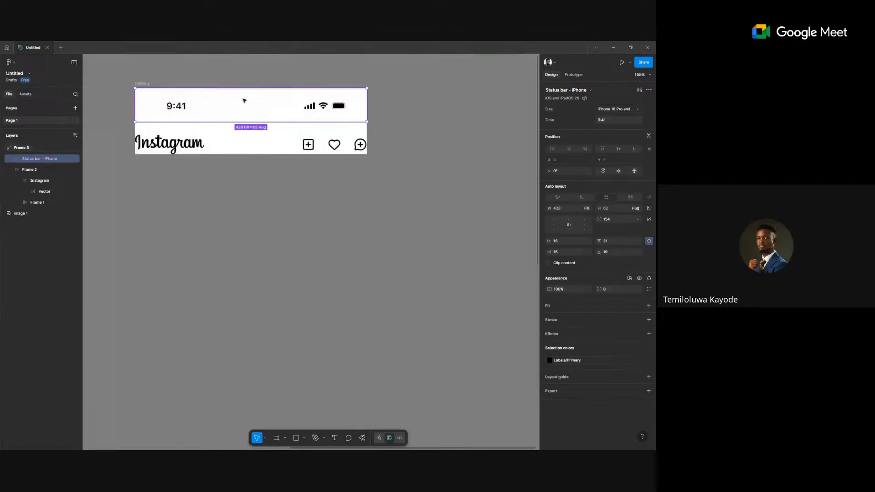
click(240, 143)
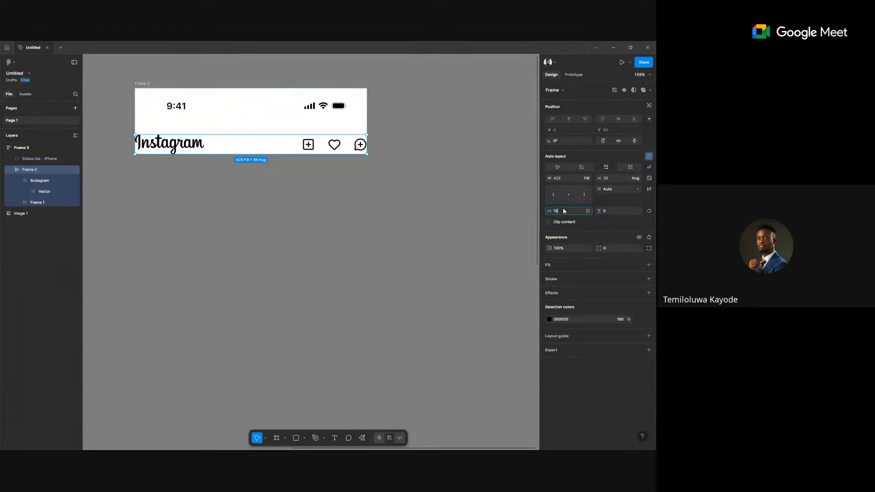
key(Return)
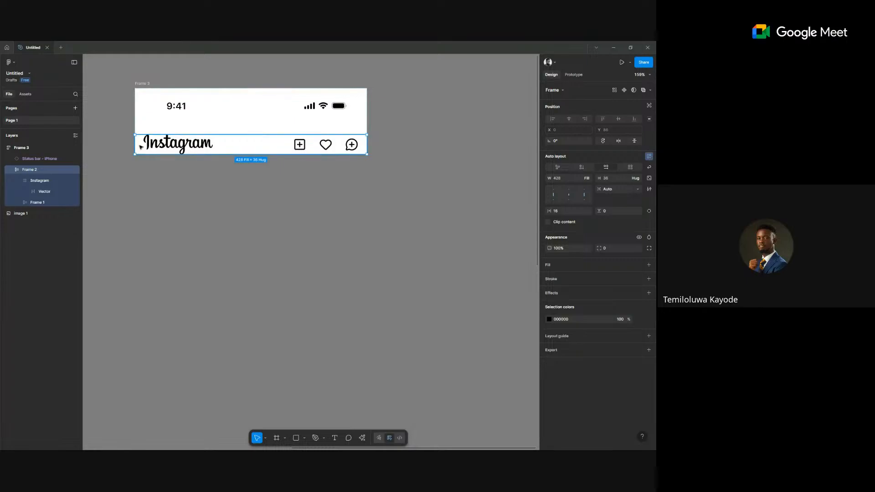
scroll(140, 145, up, 5)
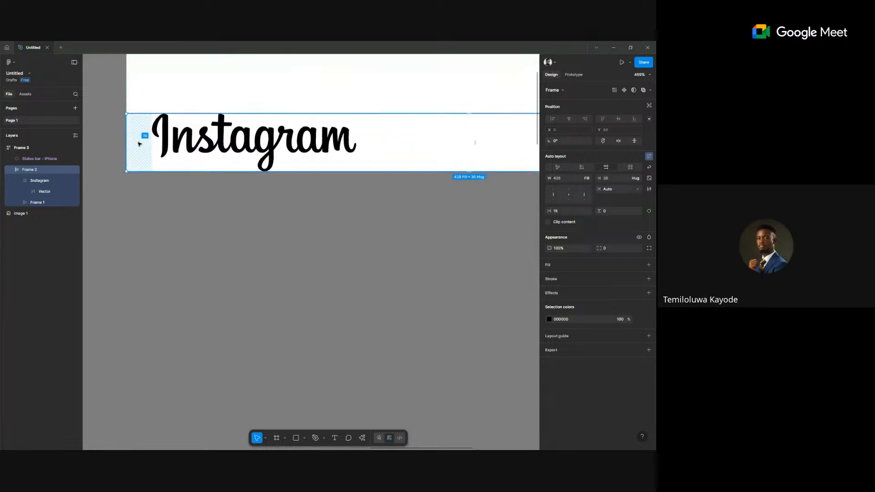
scroll(255, 142, right, 15)
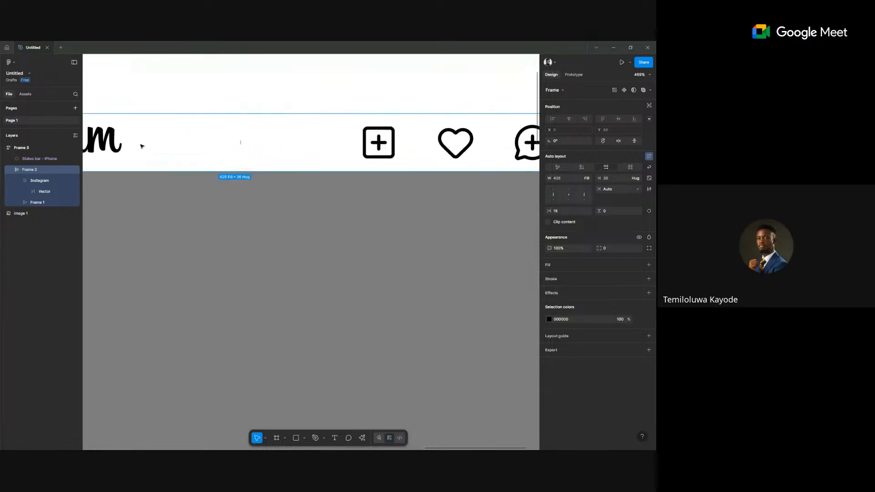
scroll(373, 141, down, 10)
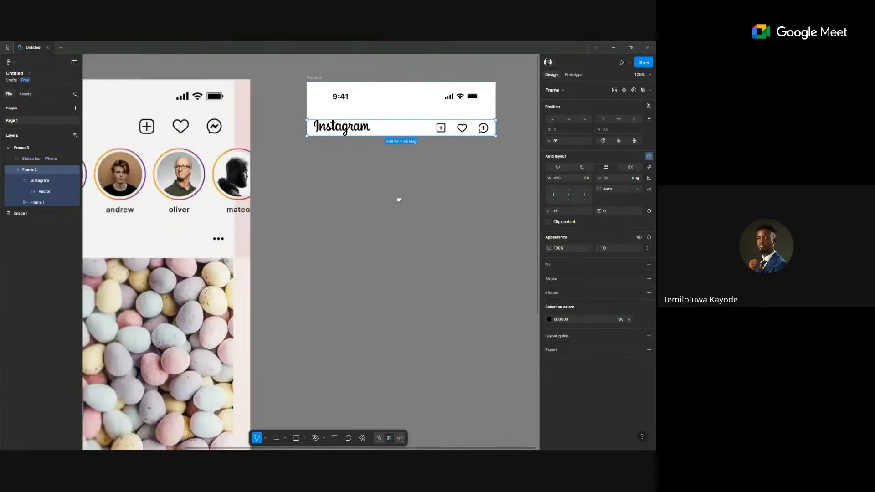
scroll(399, 199, down, 3)
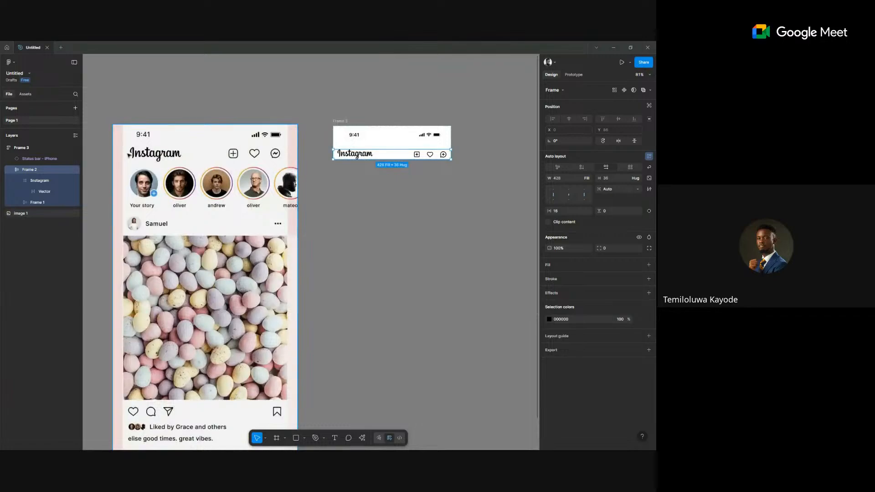
text(0)
key(Return)
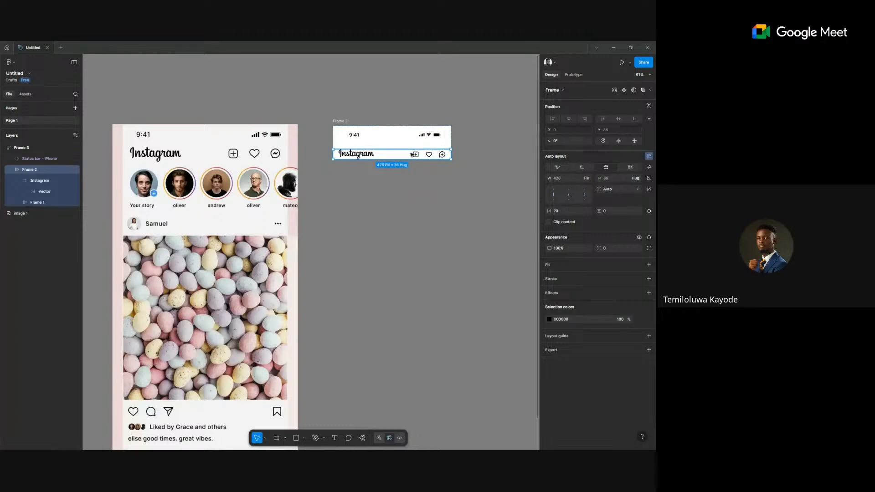
Try scaling the header icon group to 32 high, then undo the scaling.
click(429, 155)
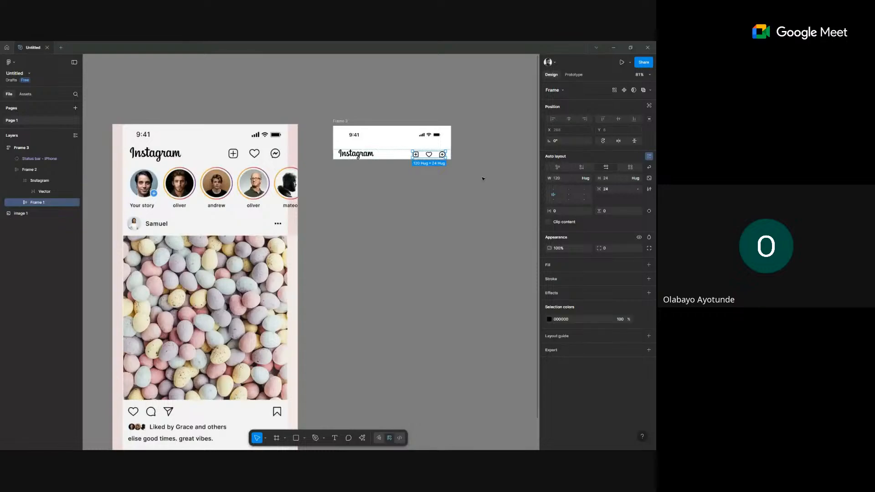
key(k)
click(623, 217)
text(32)
key(Return)
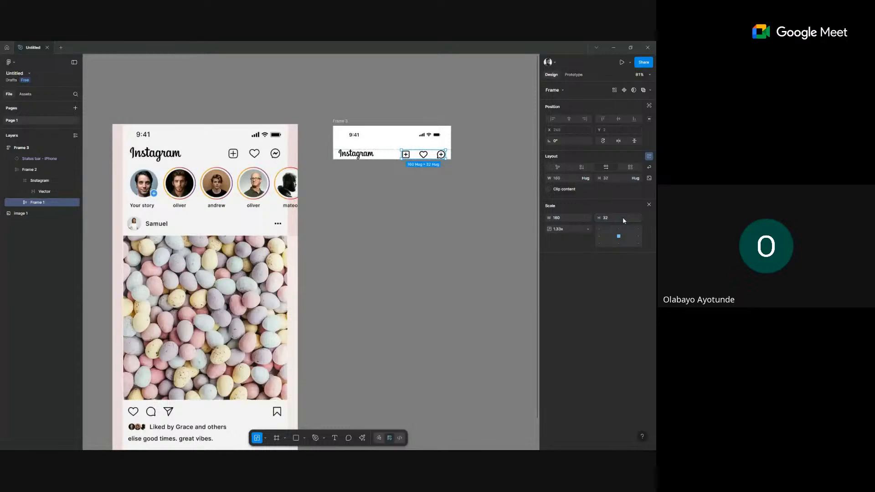
key(ctrl+z)
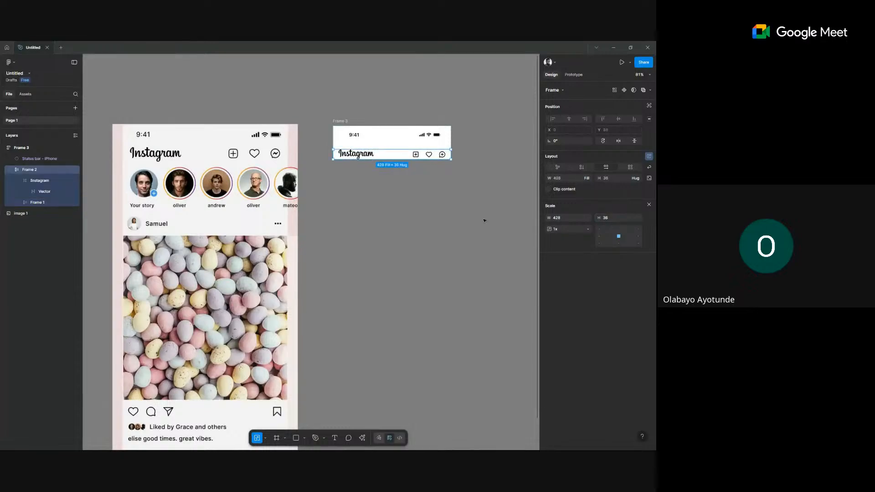
click(483, 220)
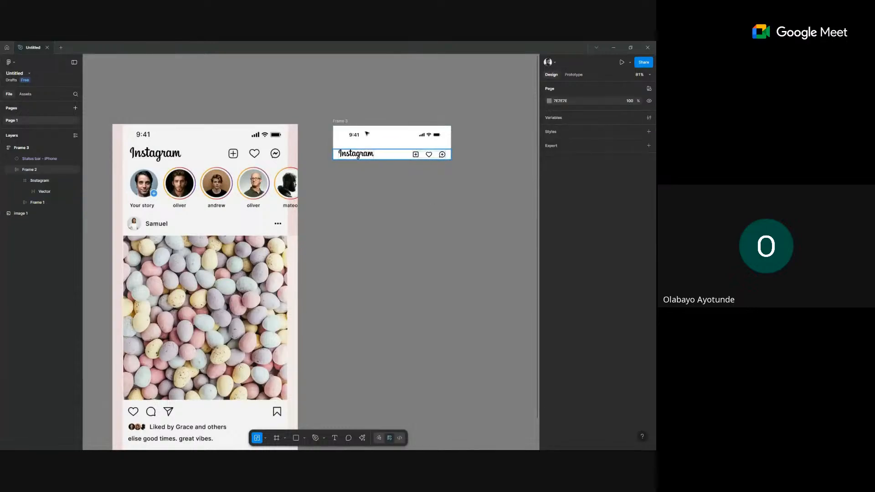
Add auto layout to the header frame with a 12 gap between its rows.
click(341, 121)
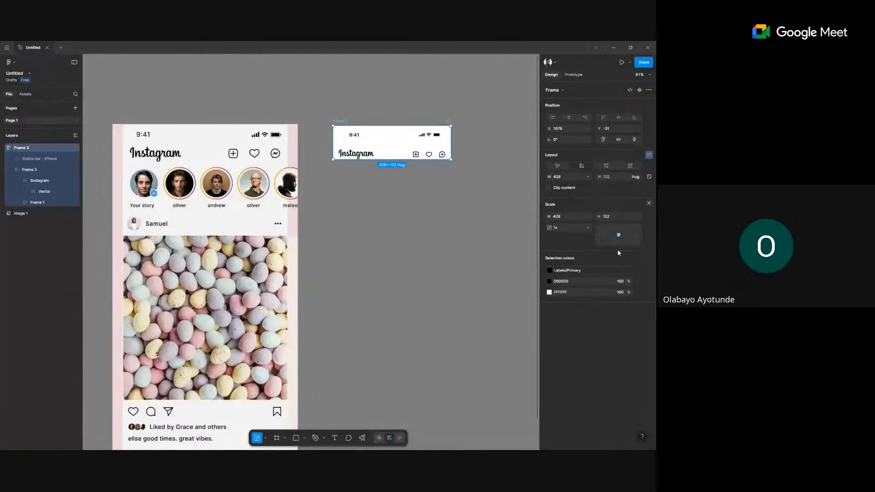
key(shift+a)
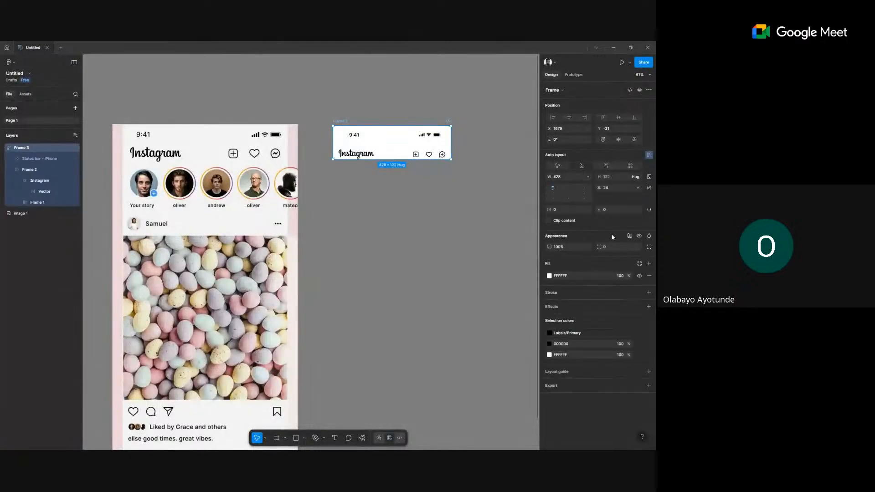
click(611, 191)
text(12)
key(Return)
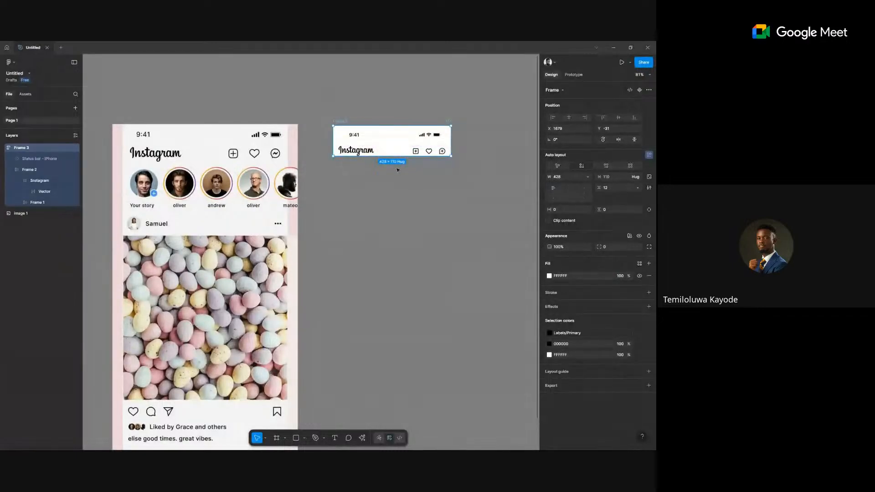
Check the Instagram logo row's horizontal padding, then pick the Frame tool.
scroll(398, 169, up, 3)
click(372, 139)
scroll(291, 145, up, 2)
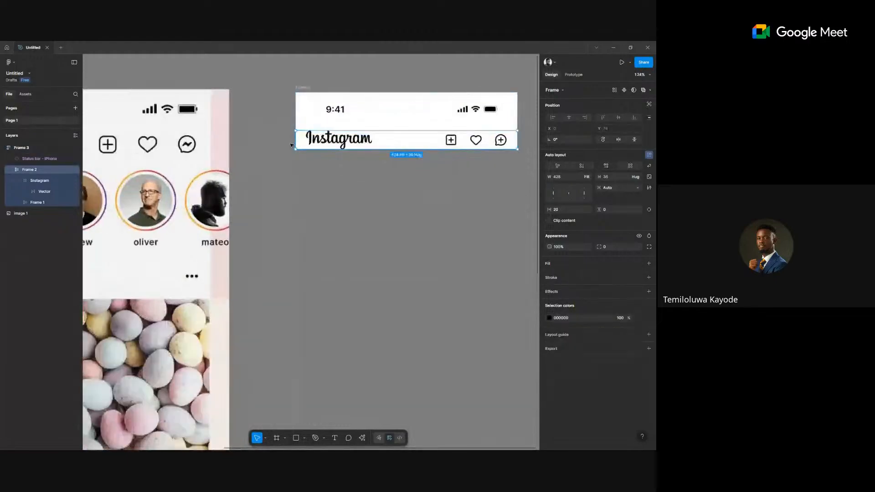
scroll(292, 145, up, 2)
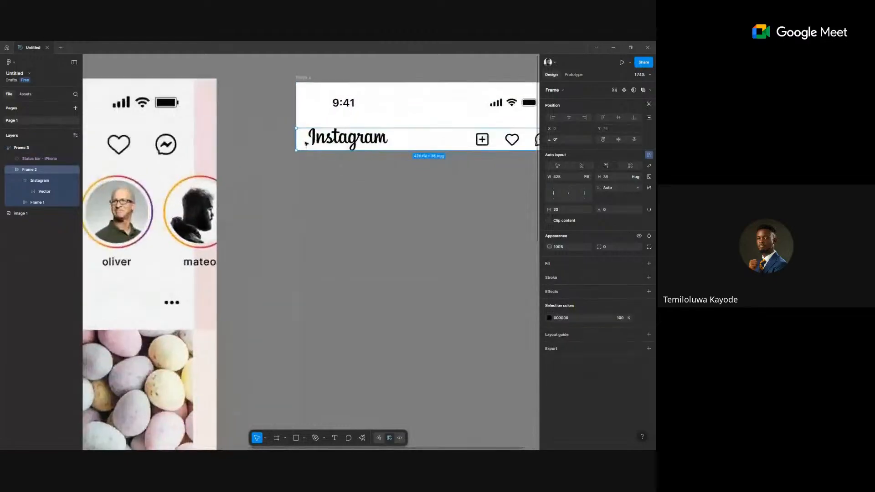
click(556, 209)
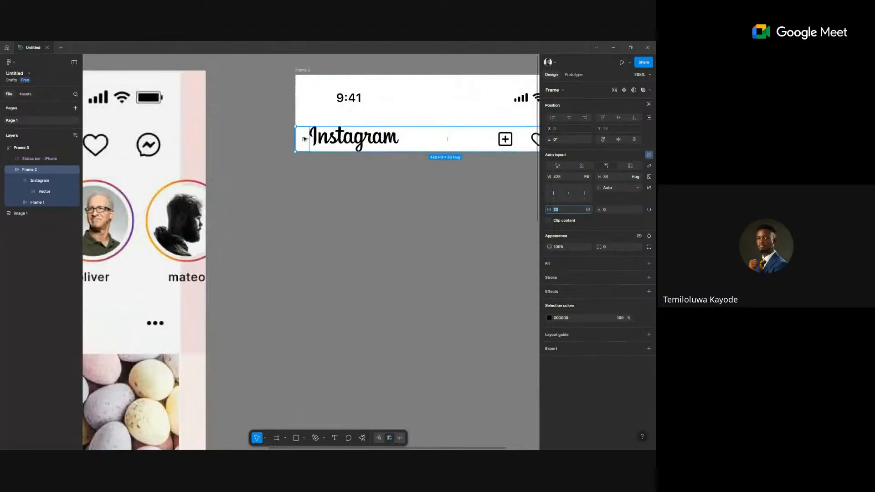
scroll(346, 187, right, 3)
scroll(346, 187, down, 3)
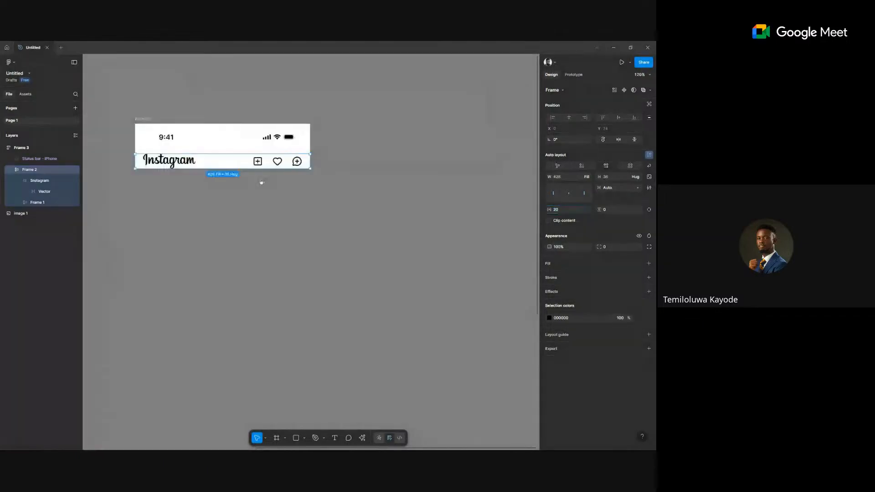
key(f)
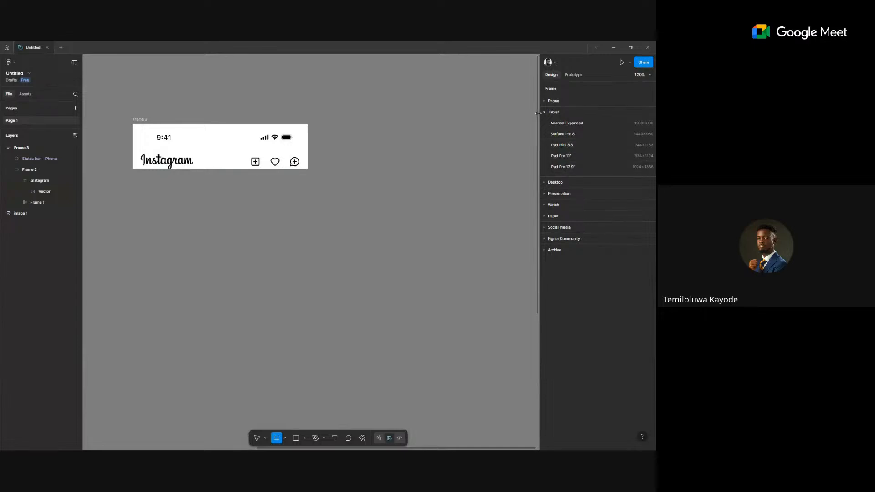
Add a 428 × 926 iPhone 14 Plus frame from Phone presets and move it right.
click(546, 100)
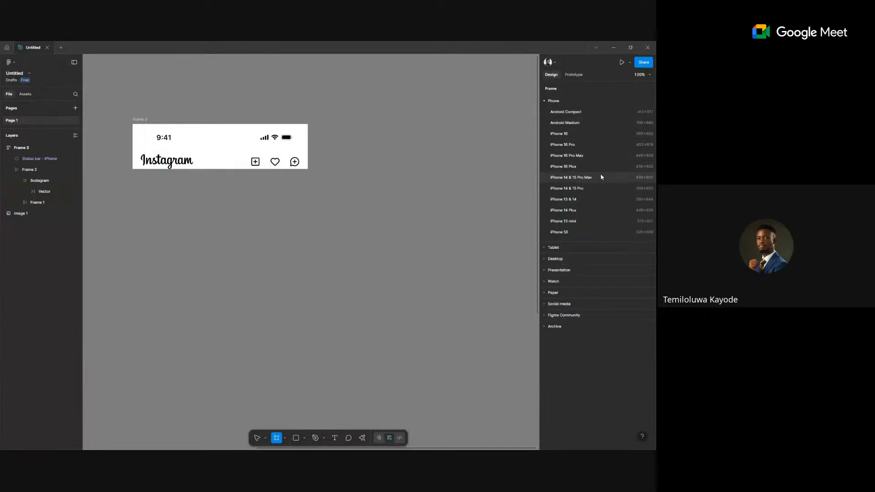
click(607, 212)
drag(319, 172, 359, 196)
scroll(383, 219, down, 3)
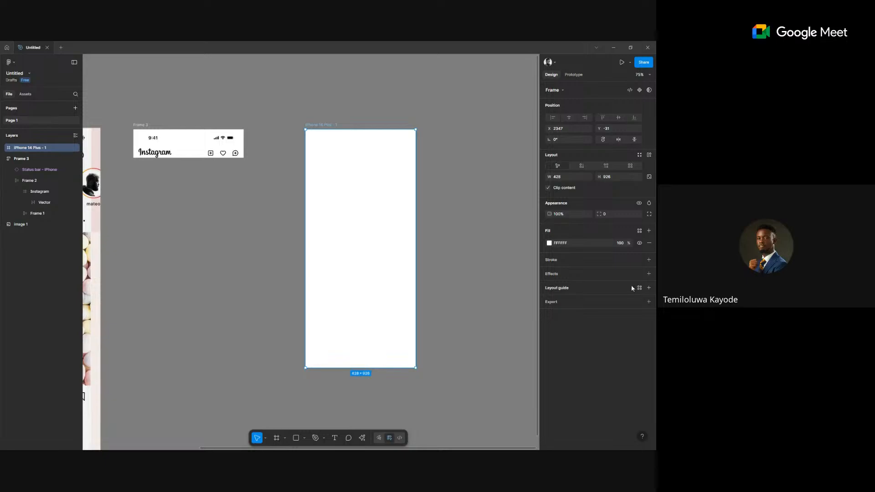
Add a Columns layout guide to the phone frame: count 4, margin 20, gutter 12.
click(648, 288)
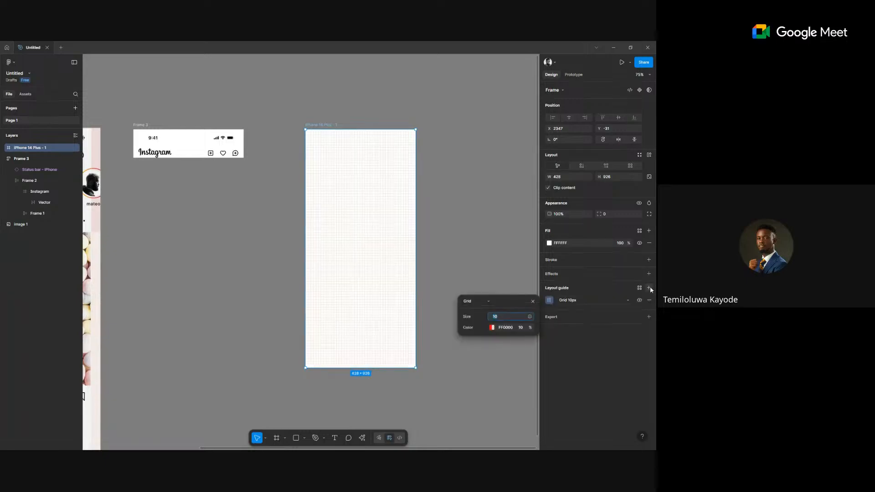
click(478, 301)
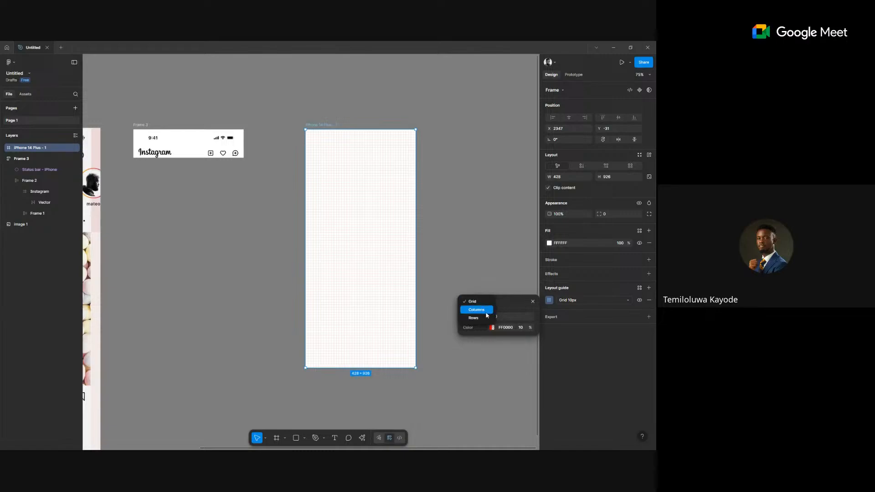
click(486, 313)
click(496, 316)
click(529, 316)
click(509, 312)
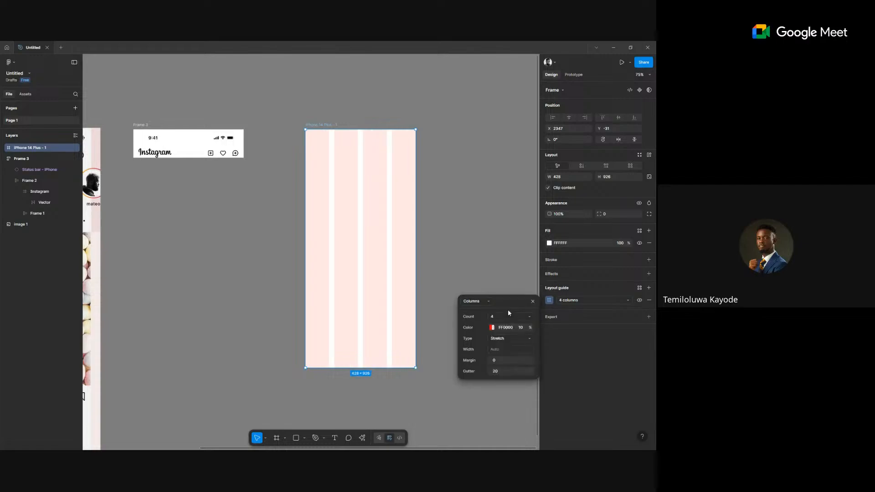
click(495, 361)
text(20)
key(Return)
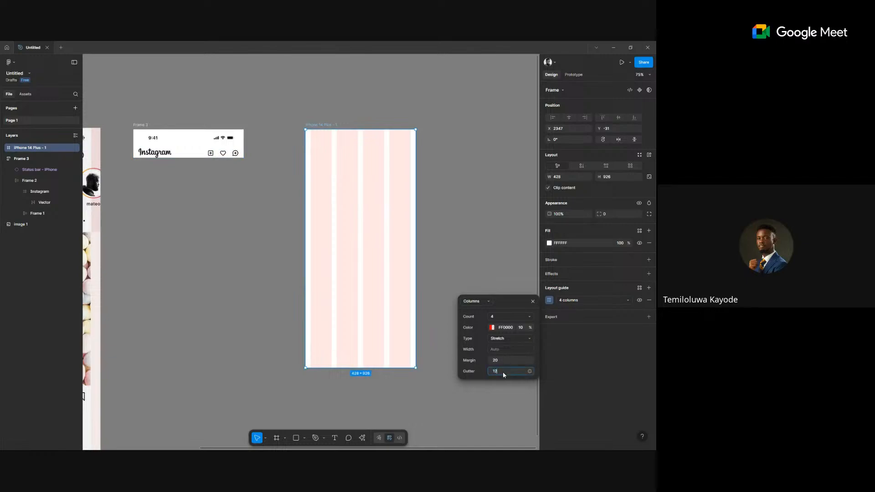
key(Return)
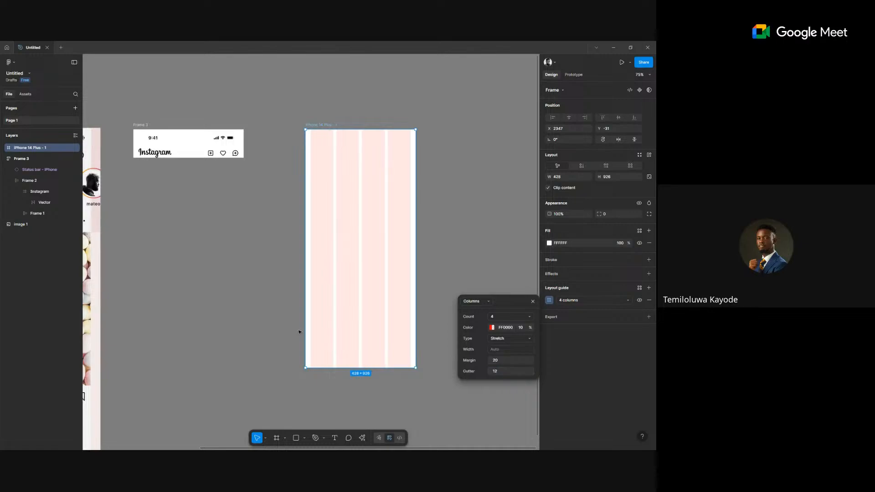
Undo an accidental width change to the phone frame and reselect the frames.
drag(299, 307, 360, 276)
scroll(359, 277, down, 5)
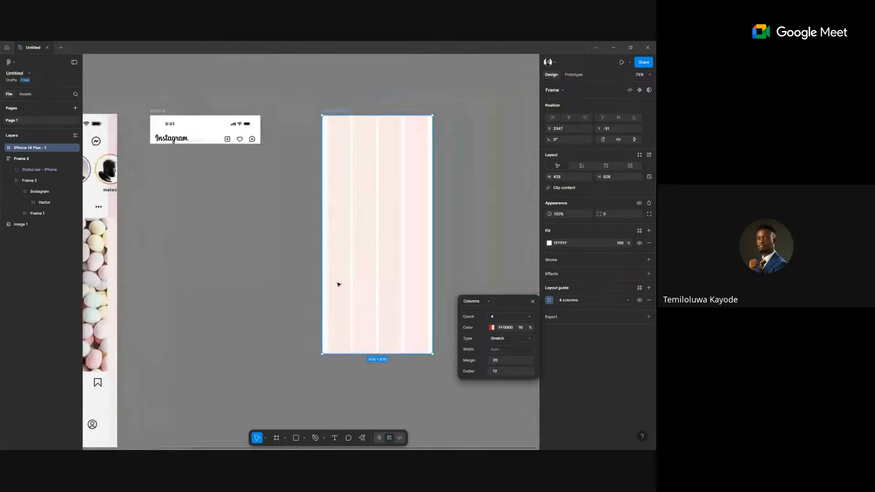
scroll(367, 181, up, 3)
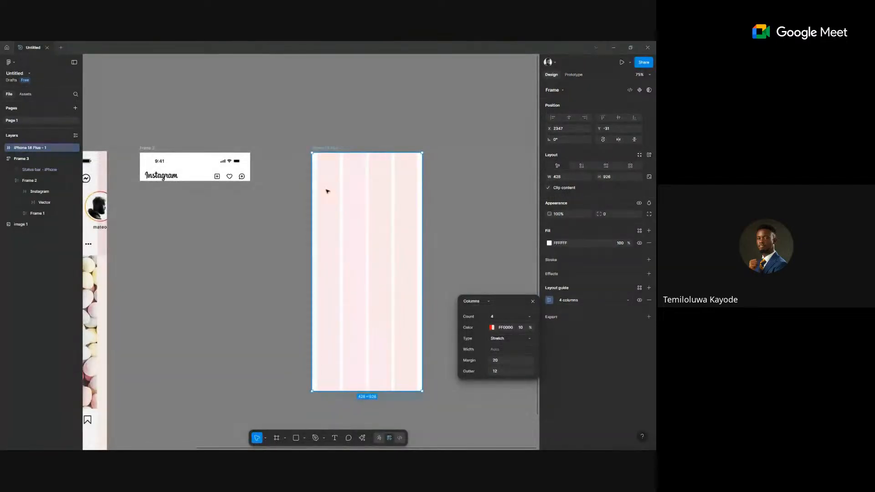
scroll(283, 190, up, 2)
drag(323, 209, 360, 203)
key(ctrl+z)
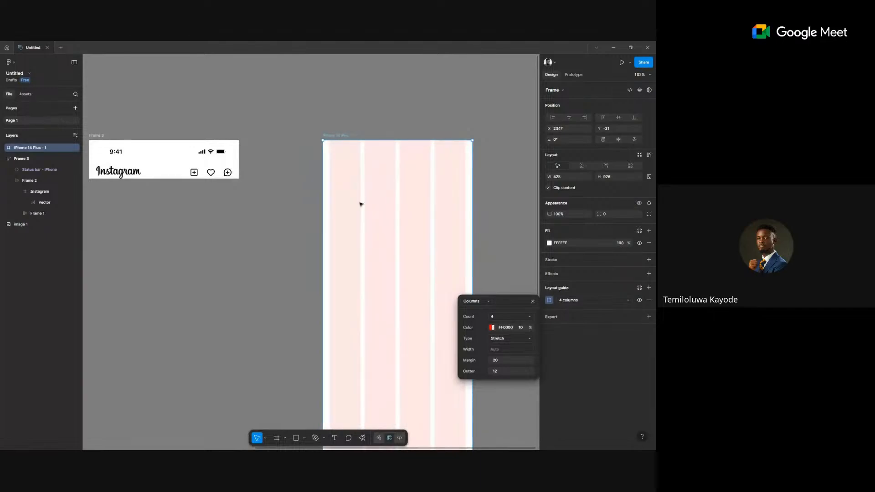
scroll(244, 219, left, 4)
click(203, 171)
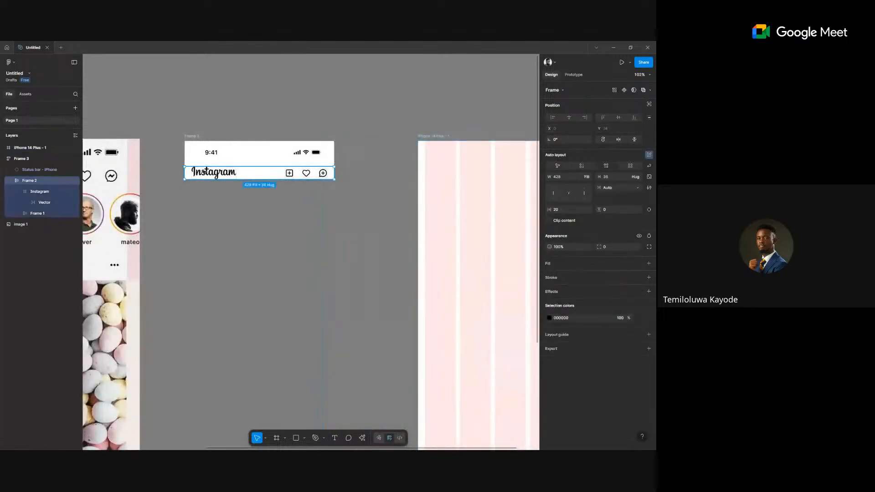
scroll(389, 185, down, 2)
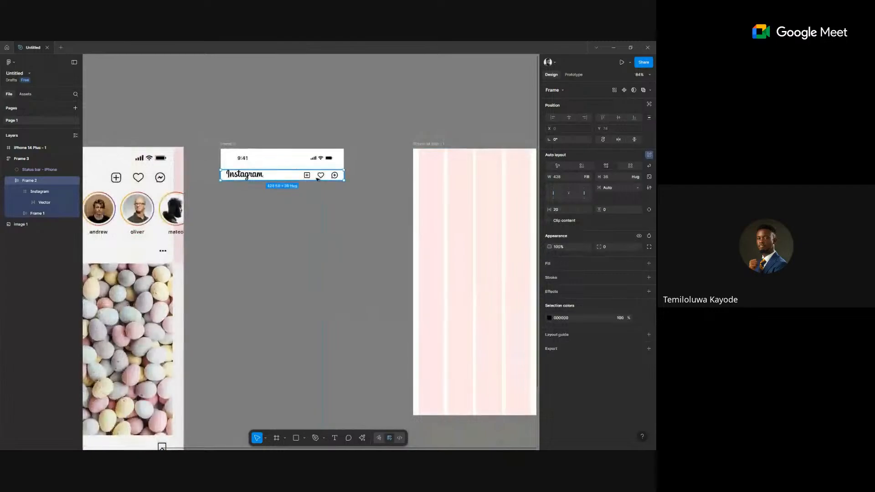
scroll(418, 253, right, 2)
scroll(418, 254, down, 1)
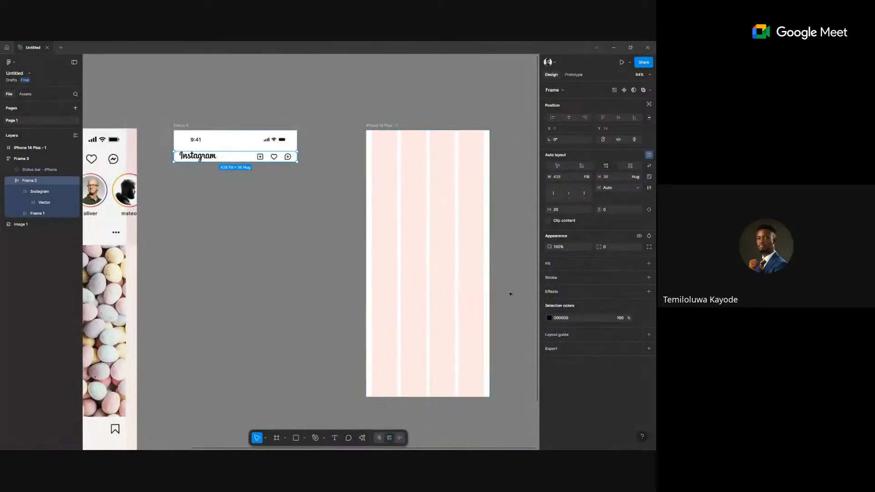
click(496, 262)
click(399, 136)
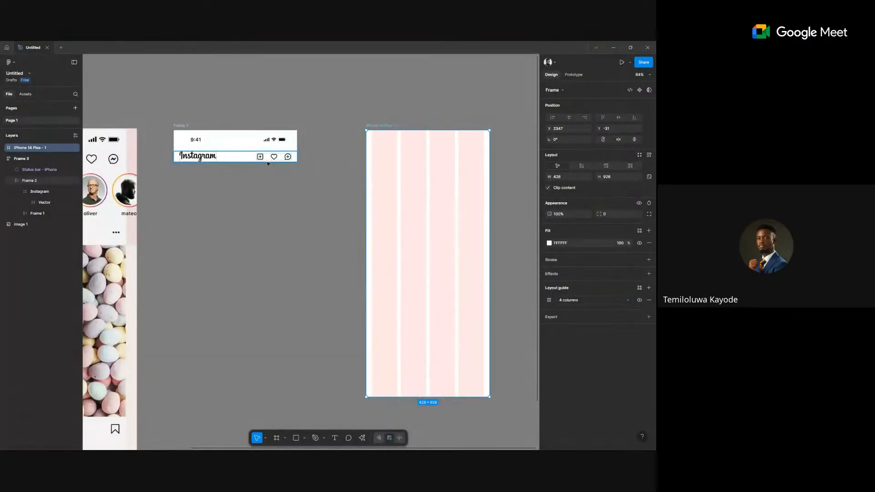
click(175, 126)
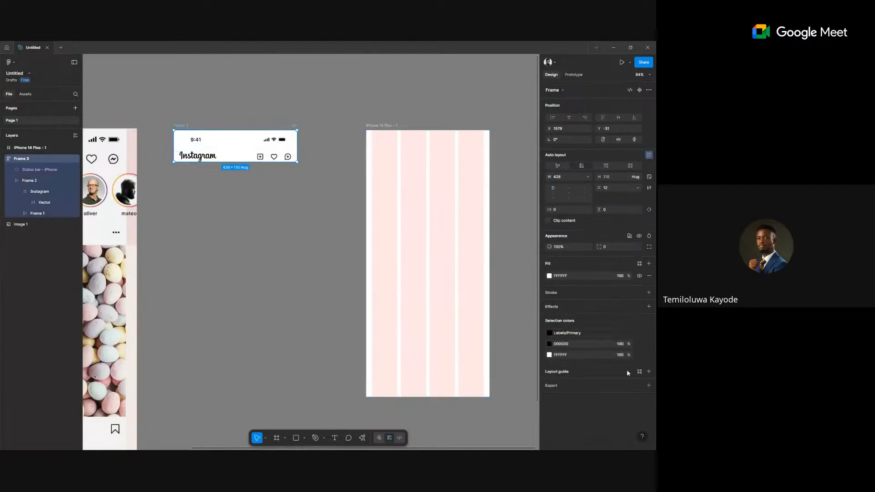
Add a 4-column layout guide with a 20 margin to the header frame.
click(649, 371)
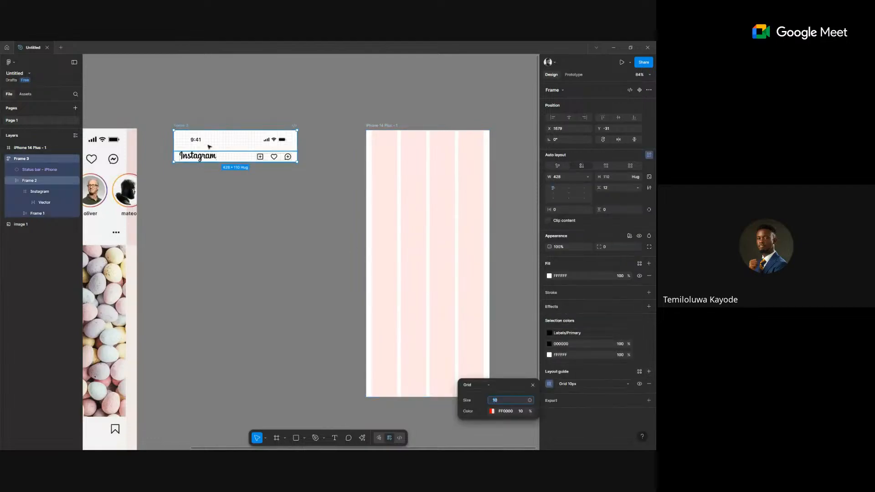
scroll(209, 146, up, 5)
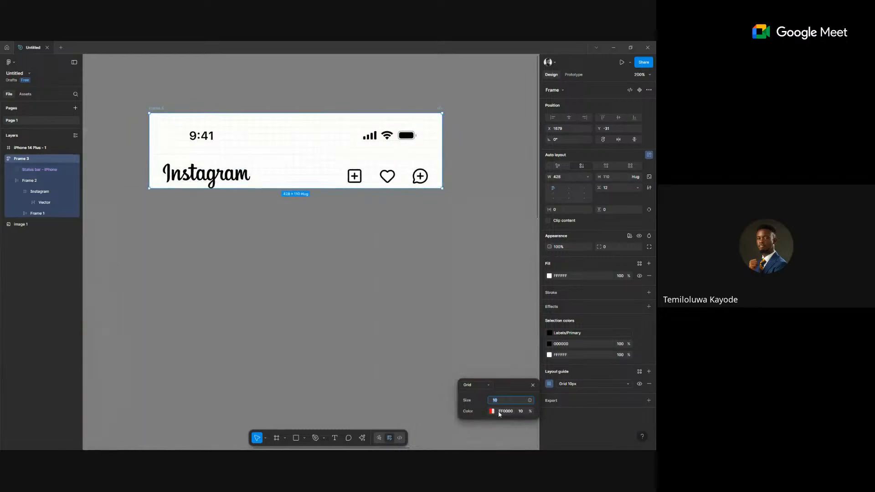
click(473, 385)
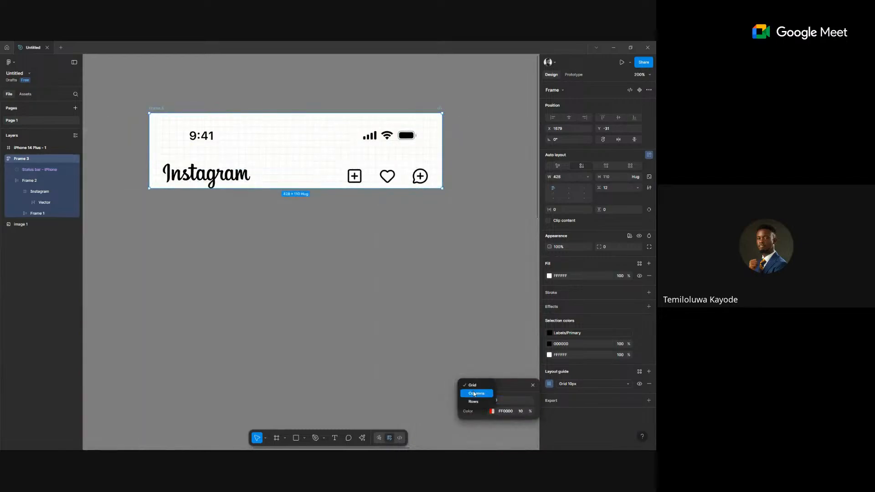
click(474, 393)
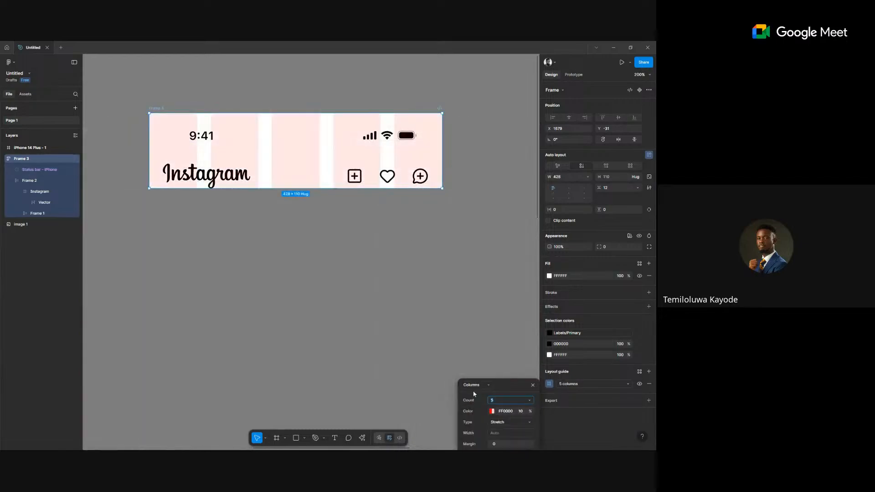
click(530, 399)
click(513, 361)
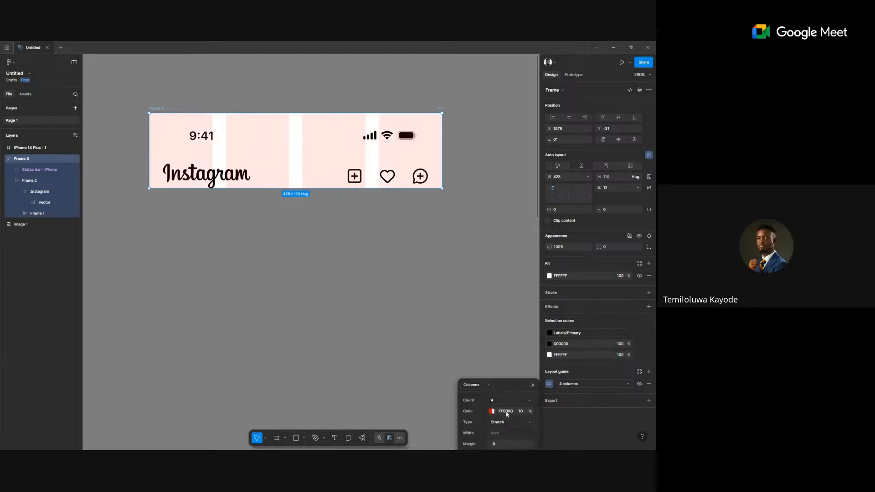
scroll(439, 351, down, 1)
drag(507, 387, 496, 271)
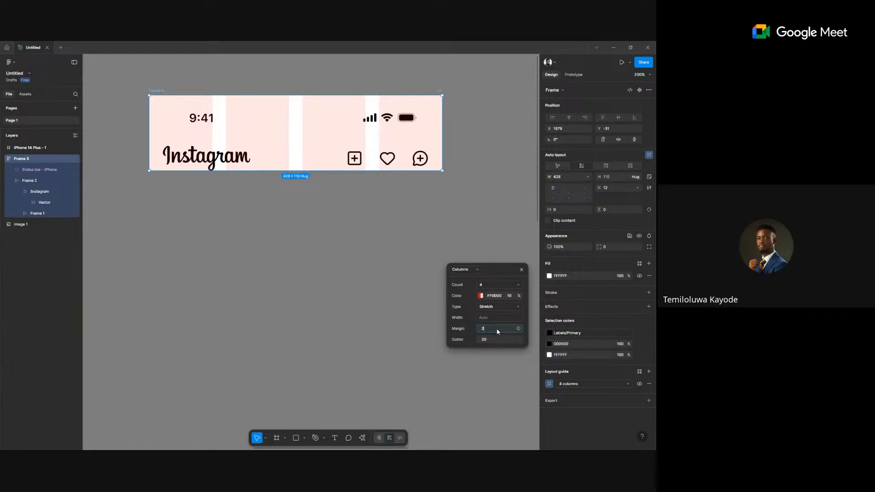
key(Return)
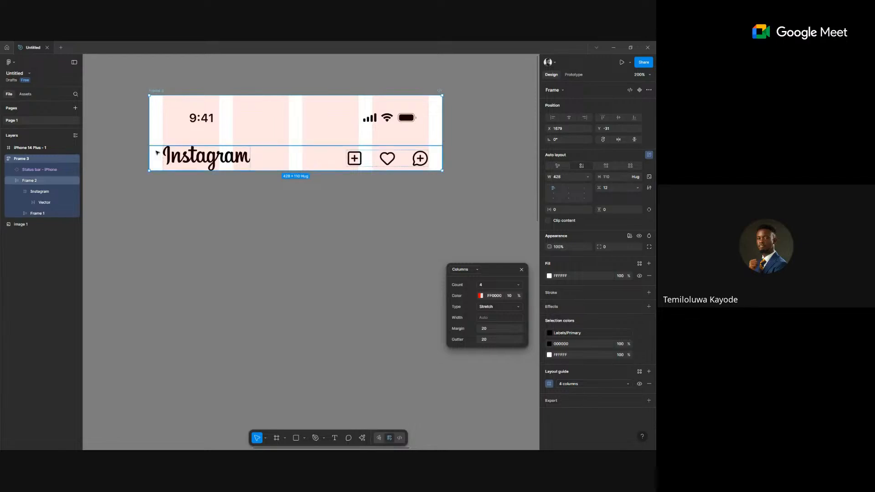
Bring the empty iPhone 14 Plus frame into view and select it.
scroll(159, 154, up, 5)
scroll(160, 153, up, 5)
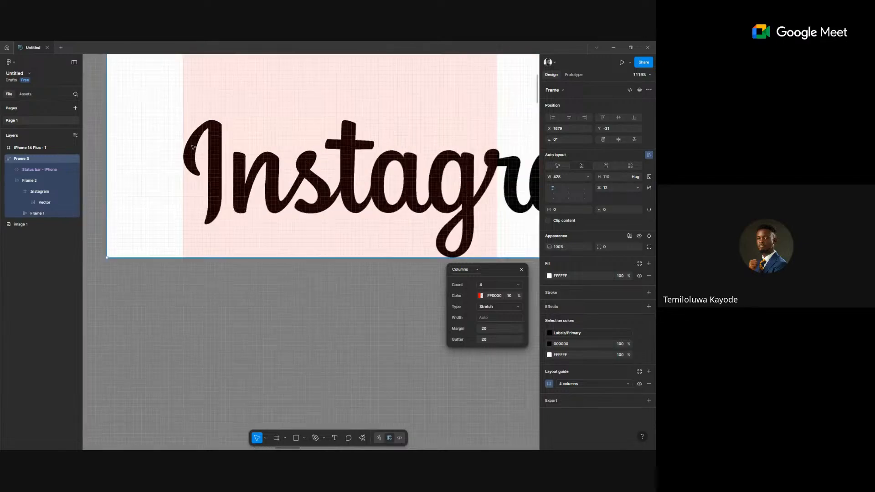
scroll(189, 162, down, 10)
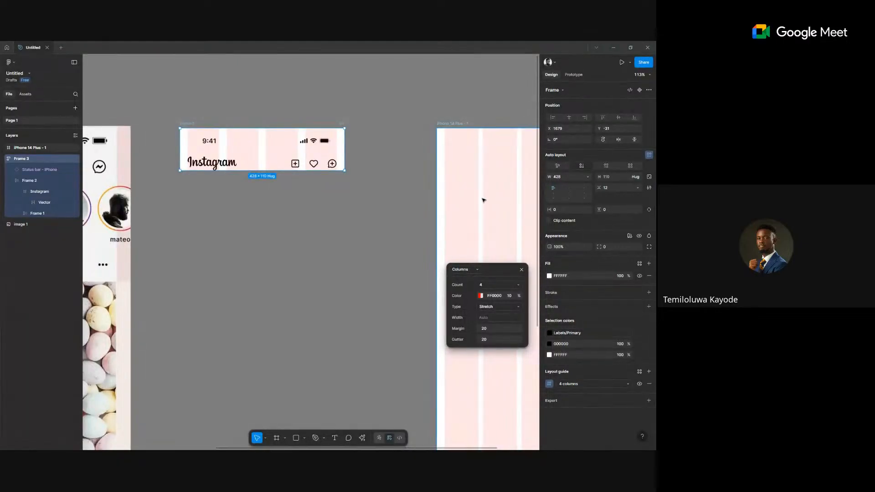
drag(485, 190, 422, 191)
click(394, 118)
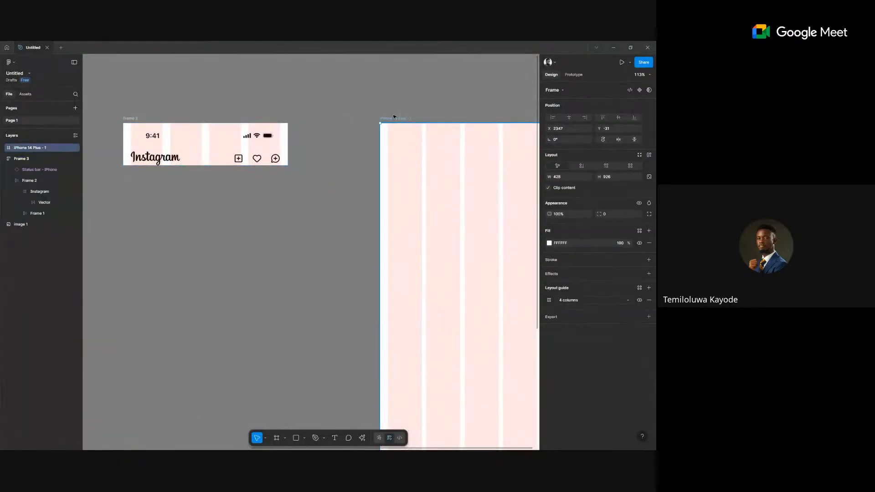
Delete the empty iPhone 14 Plus frame and remove the header frame's column layout guide.
key(Delete)
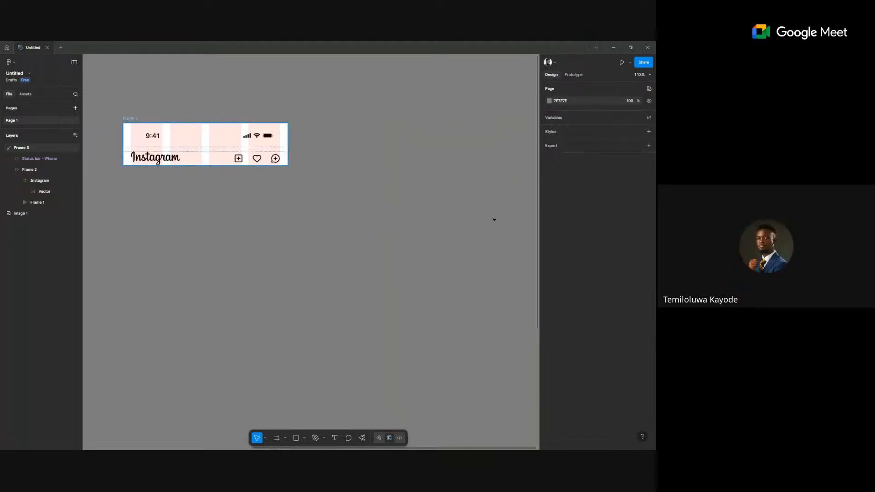
key(Tab)
click(648, 384)
ctrl+scroll(294, 264, down, 5)
drag(293, 264, 424, 250)
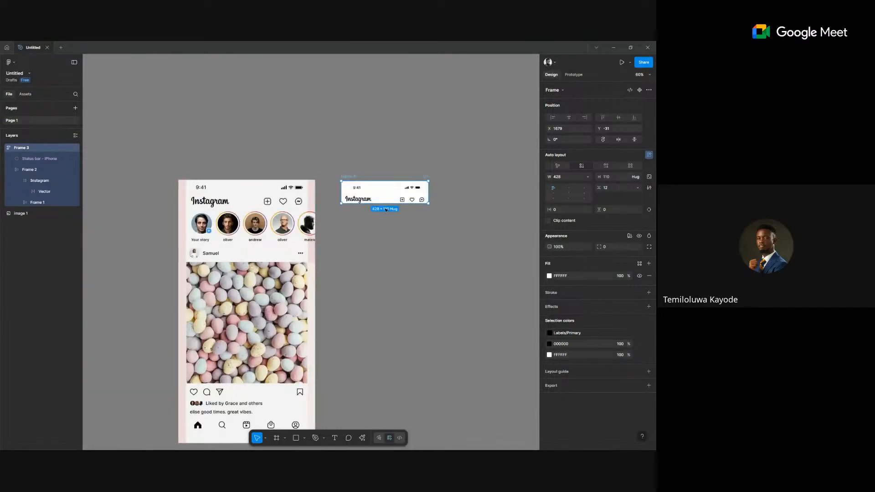
ctrl+scroll(386, 200, up, 5)
scroll(338, 218, left, 1)
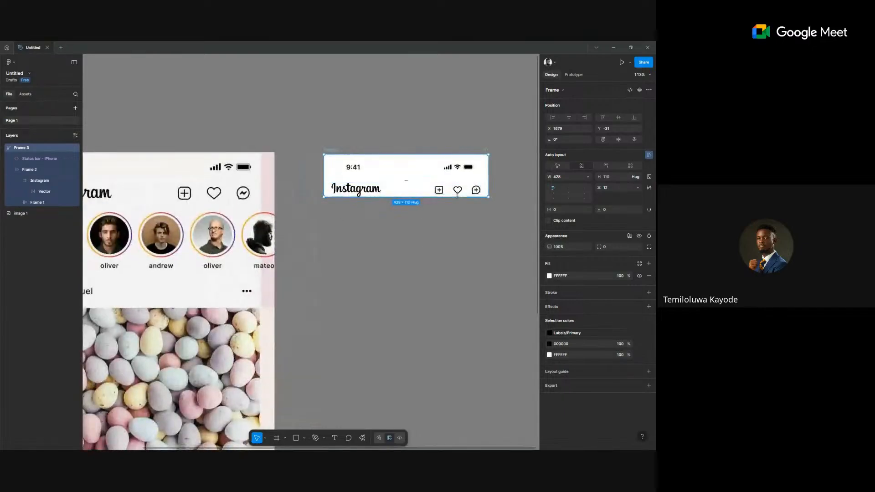
ctrl+scroll(466, 229, down, 2)
scroll(369, 255, down, 2)
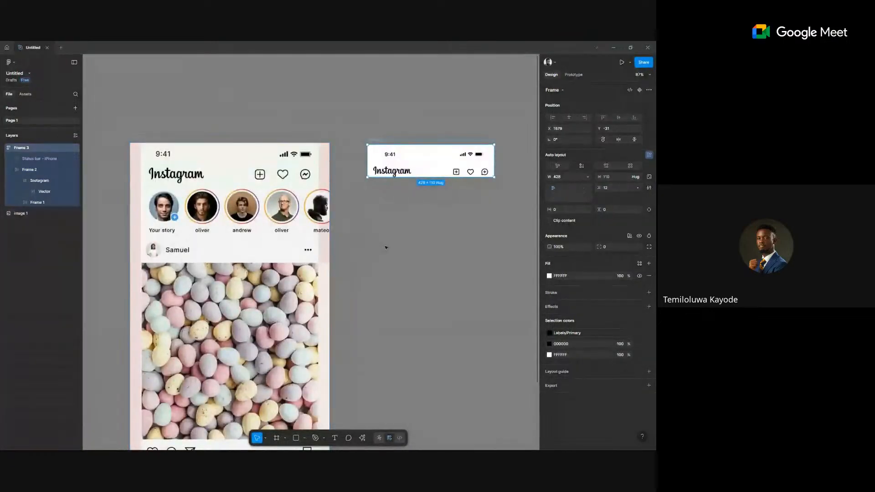
click(367, 240)
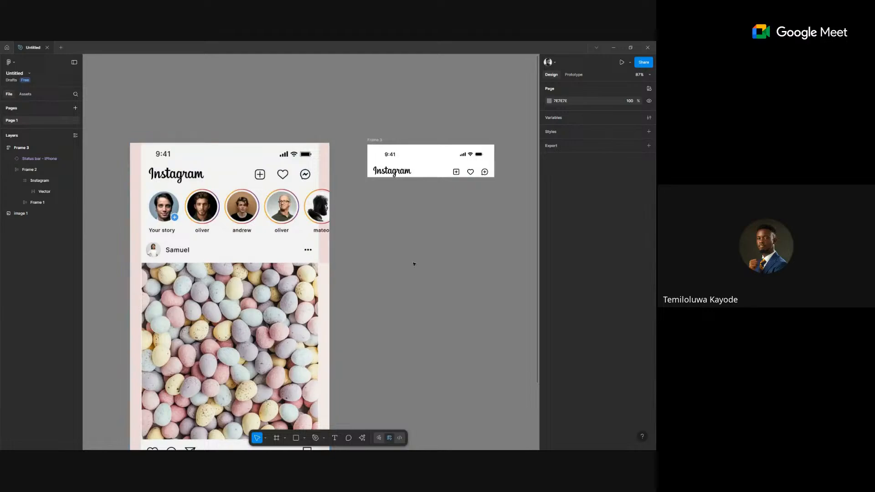
Draw a 94×94 grey circle beside the header.
key(o)
drag(363, 212, 391, 238)
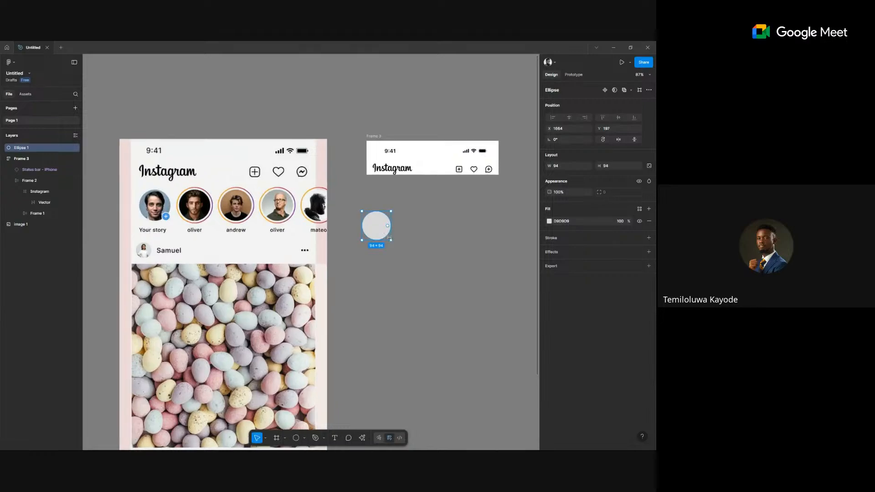
scroll(389, 237, up, 2)
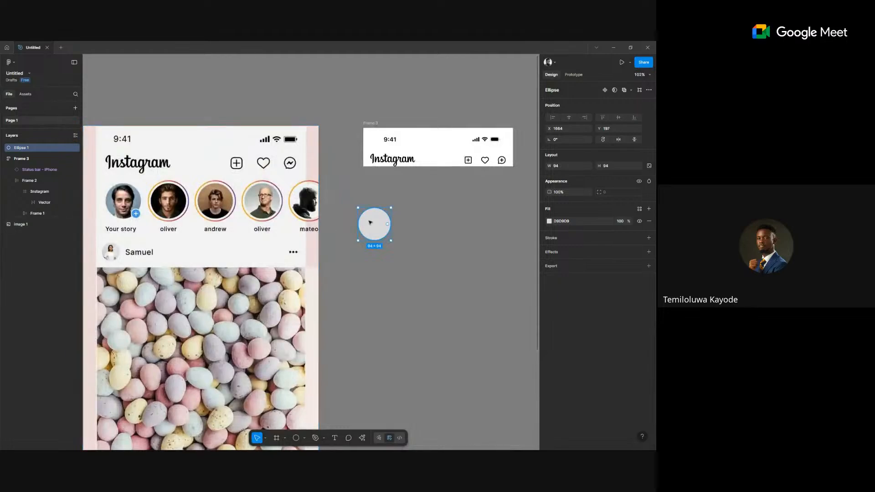
scroll(375, 224, up, 4)
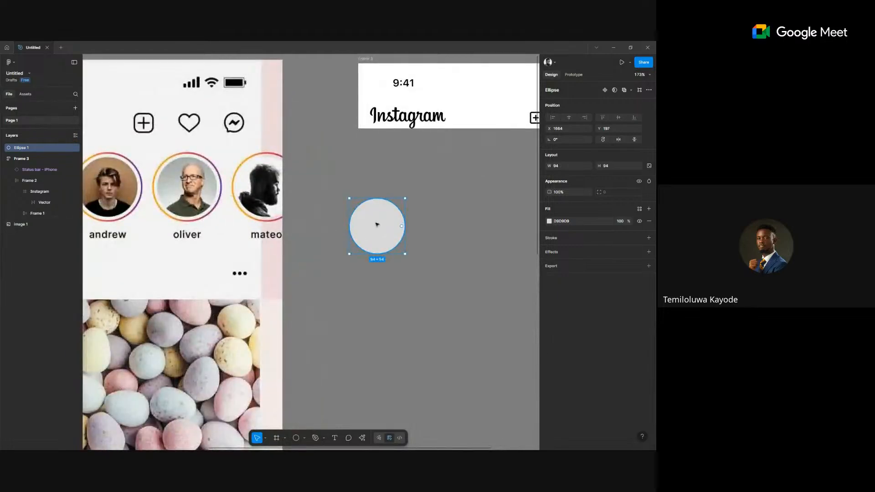
Duplicate the circle, enlarge the copy to 106×106, remove its fill and add an outline.
key(ctrl+d)
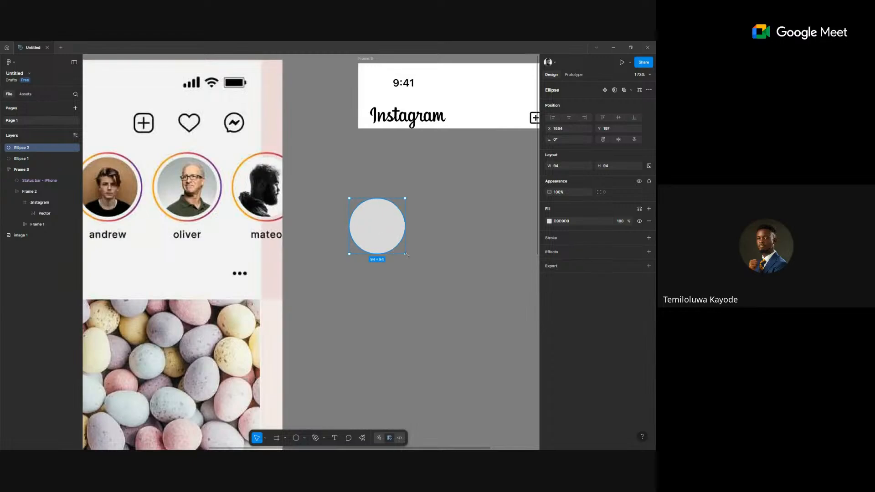
drag(407, 254, 408, 257)
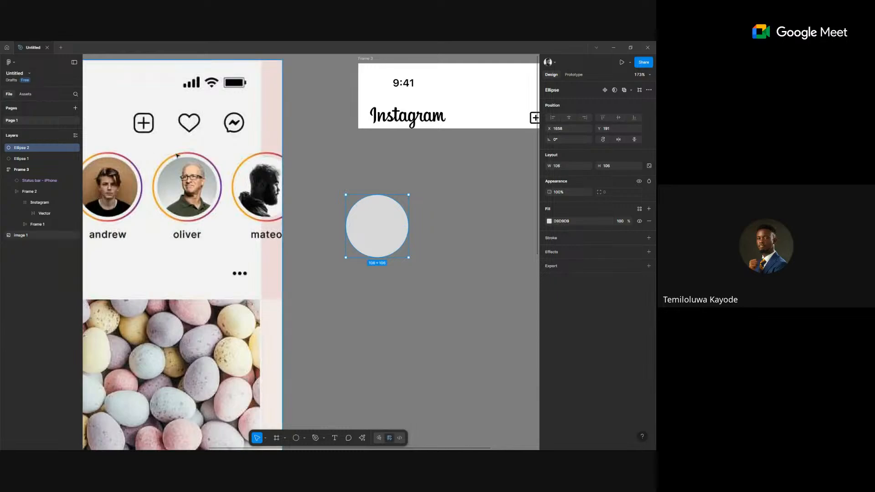
click(649, 221)
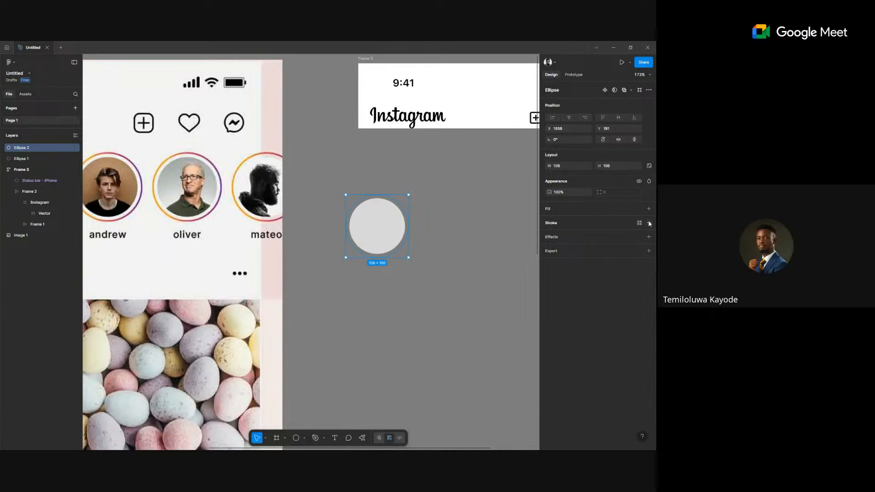
click(649, 223)
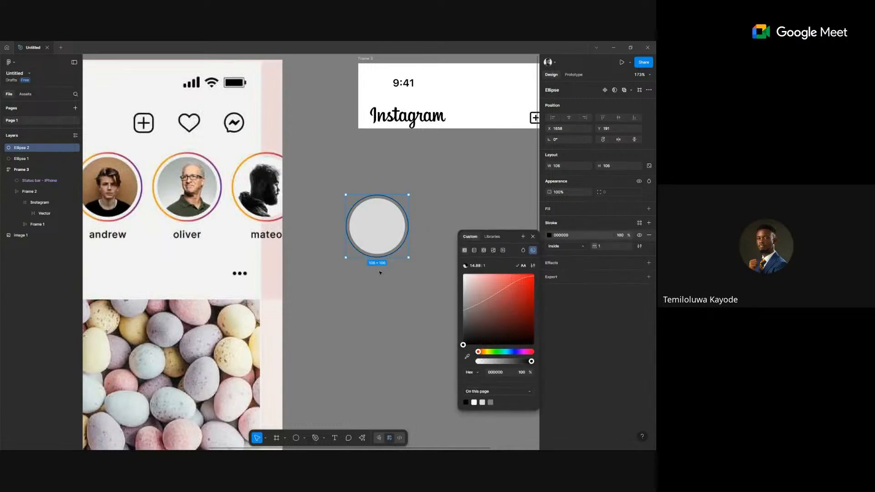
click(366, 287)
Give the 106×106 ring's outline a stroke weight of 2.
scroll(366, 288, down, 5)
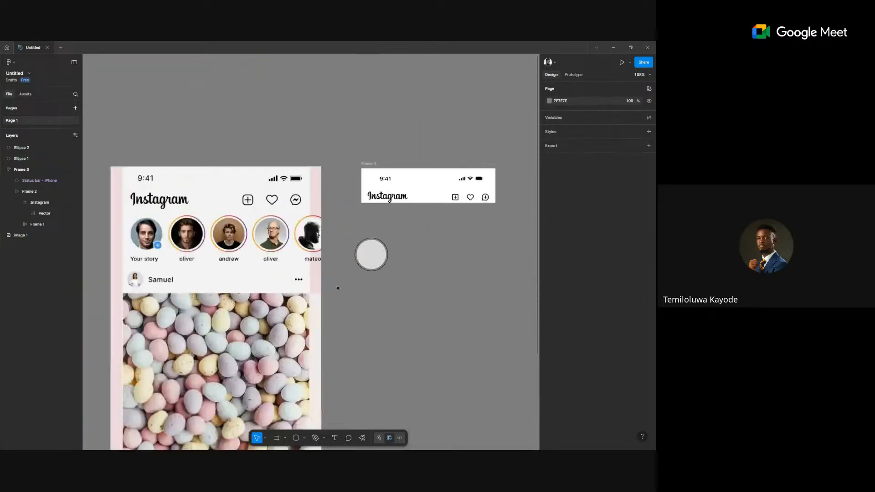
scroll(410, 264, left, 3)
scroll(464, 246, up, 3)
click(464, 246)
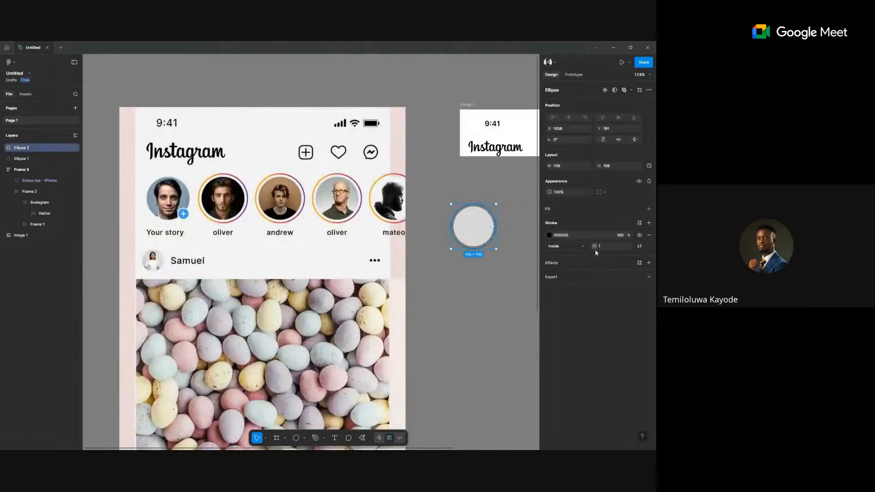
text(2)
key(Return)
click(508, 278)
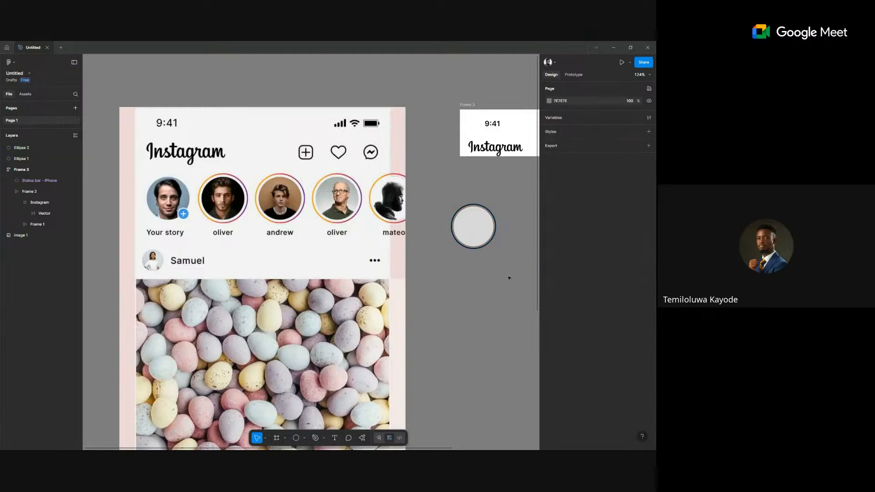
click(473, 246)
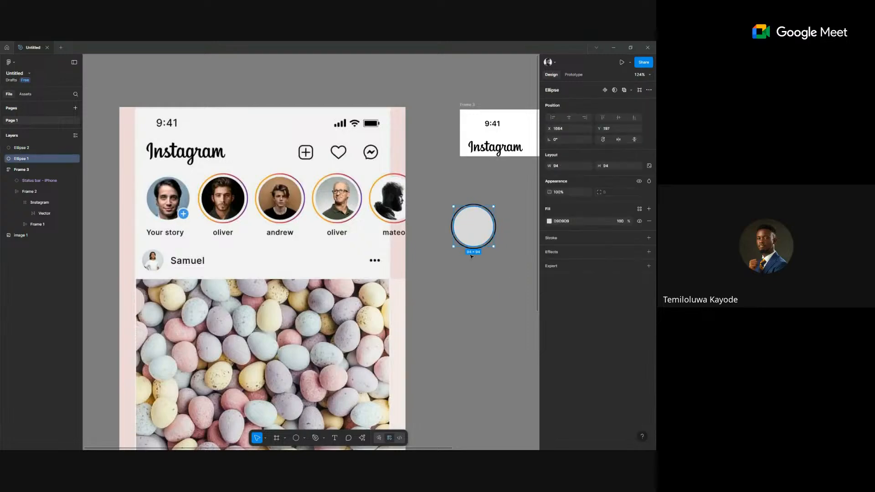
key(Escape)
click(474, 249)
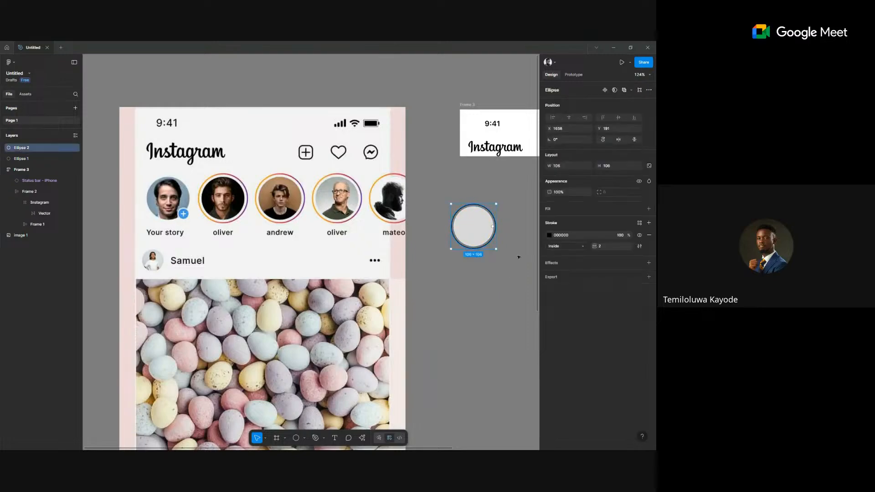
Make the ring's outline a linear gradient with an orange first stop sampled from the reference.
click(549, 235)
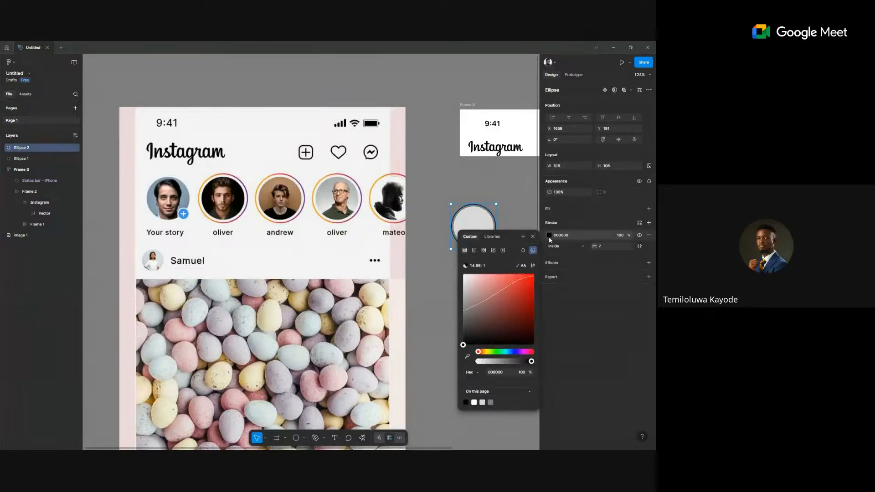
click(474, 250)
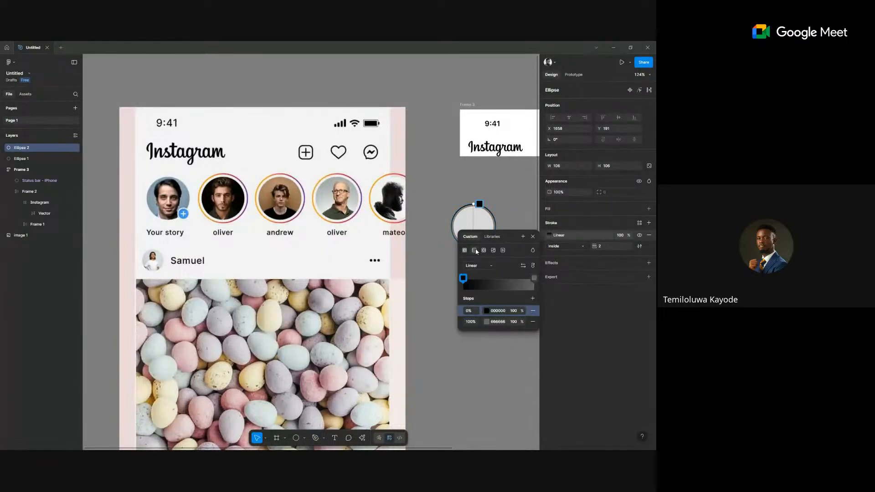
click(487, 311)
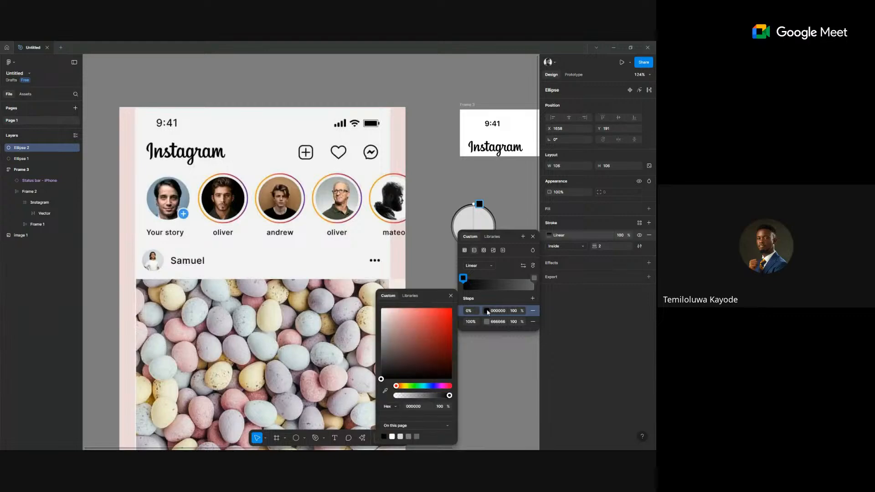
click(385, 390)
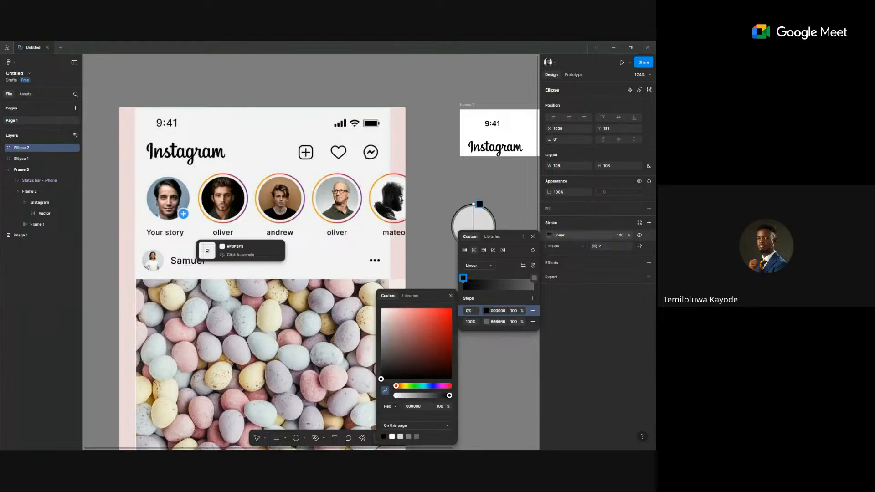
click(201, 190)
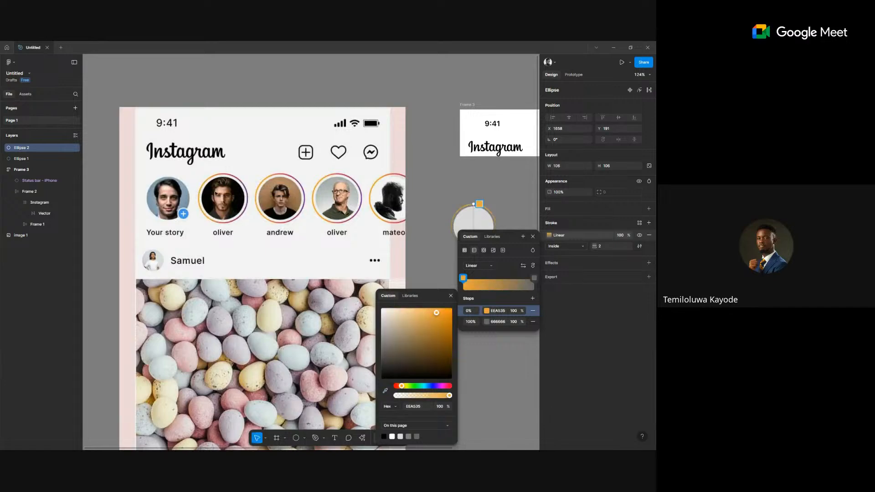
drag(475, 205, 395, 197)
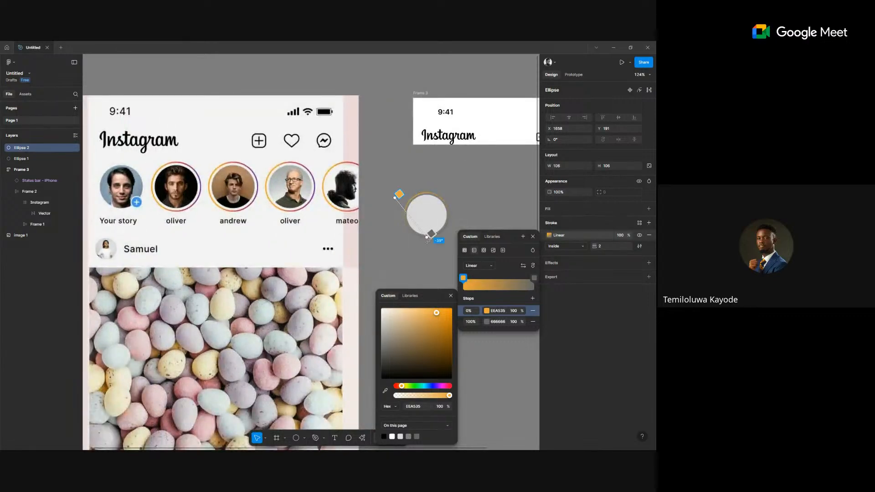
drag(437, 236, 448, 234)
mouse_move(395, 196)
mouse_down()
mouse_move(409, 202)
mouse_move(402, 198)
mouse_up()
key(Escape)
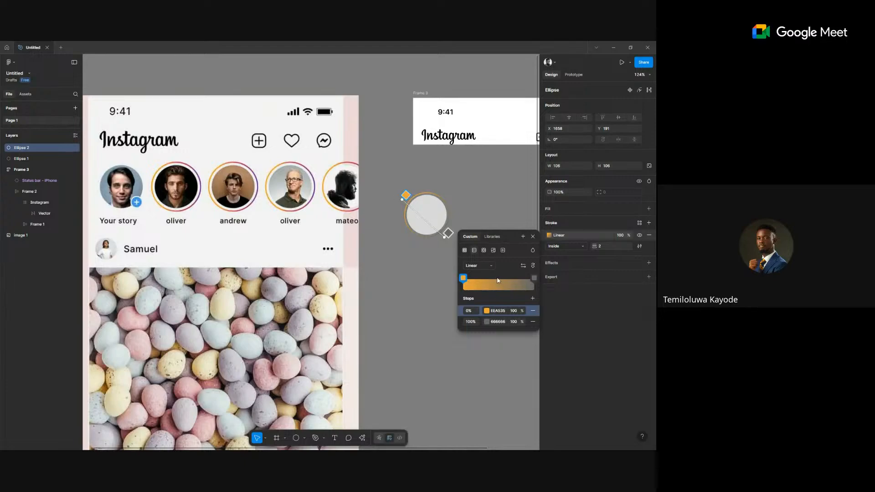
Add a pink C05766 middle stop and a purple 572988 end stop, both sampled from the reference.
click(499, 279)
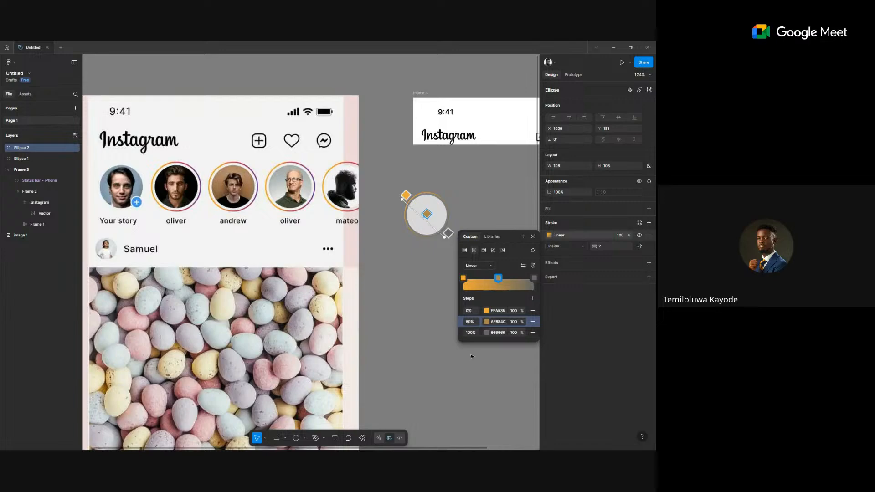
click(486, 322)
click(385, 390)
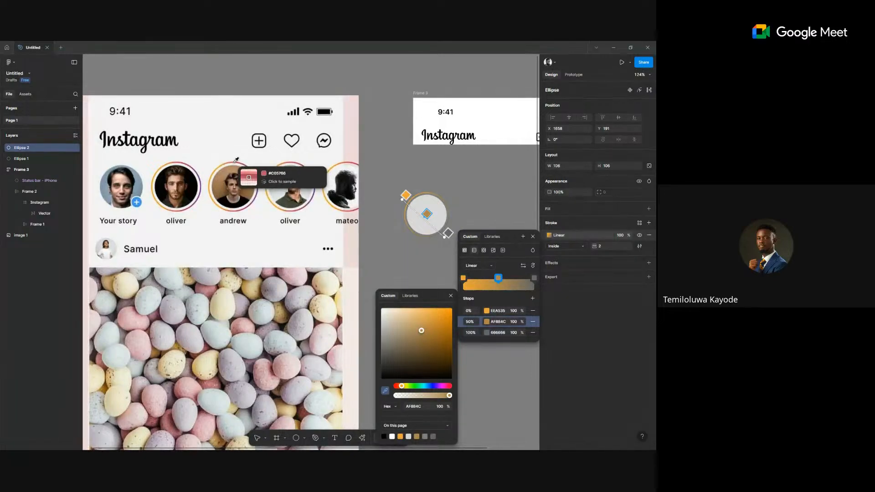
click(236, 160)
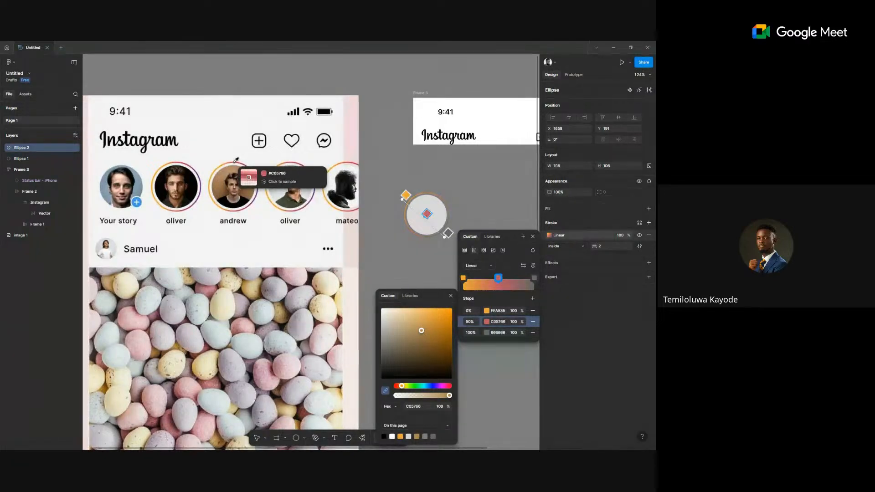
click(483, 335)
click(385, 390)
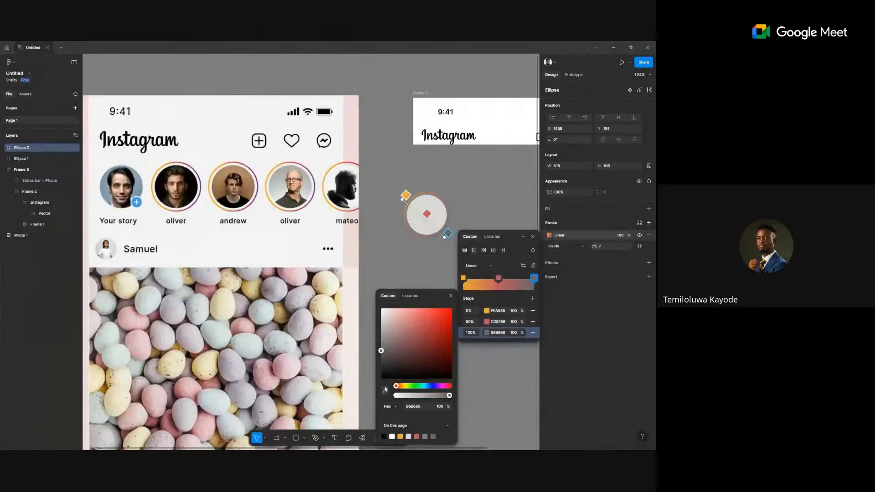
click(316, 186)
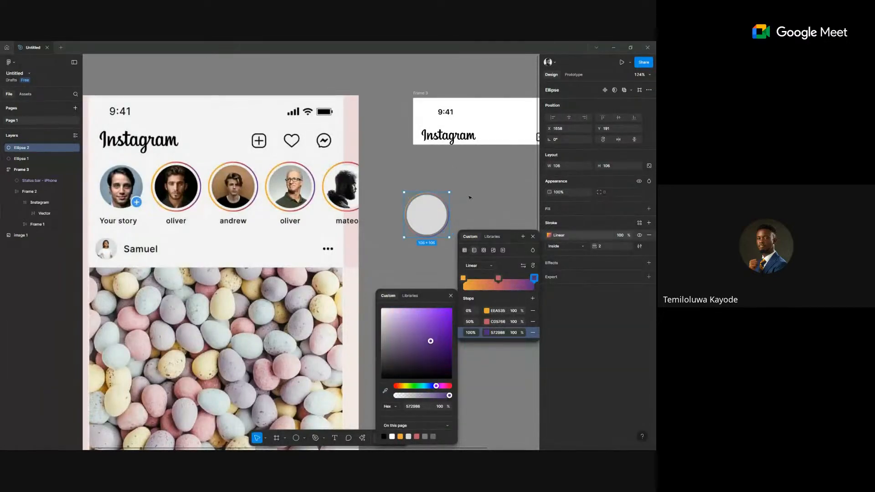
key(Escape)
Rotate the ring gradient diagonally across the circle.
scroll(460, 232, up, 5)
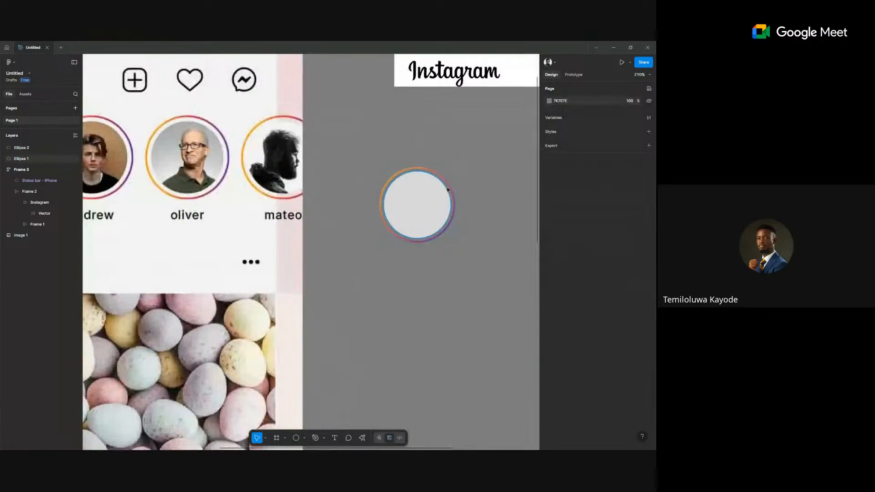
scroll(435, 186, down, 3)
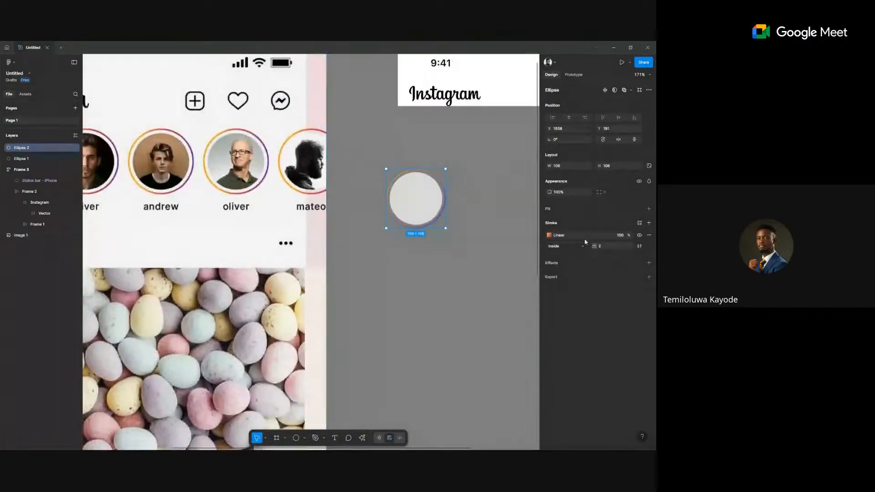
click(549, 235)
drag(442, 224, 443, 220)
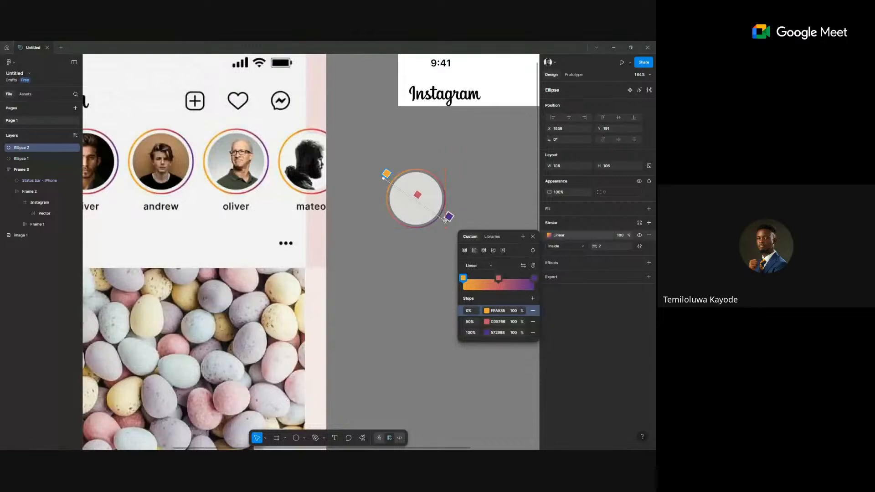
click(403, 261)
scroll(403, 261, down, 5)
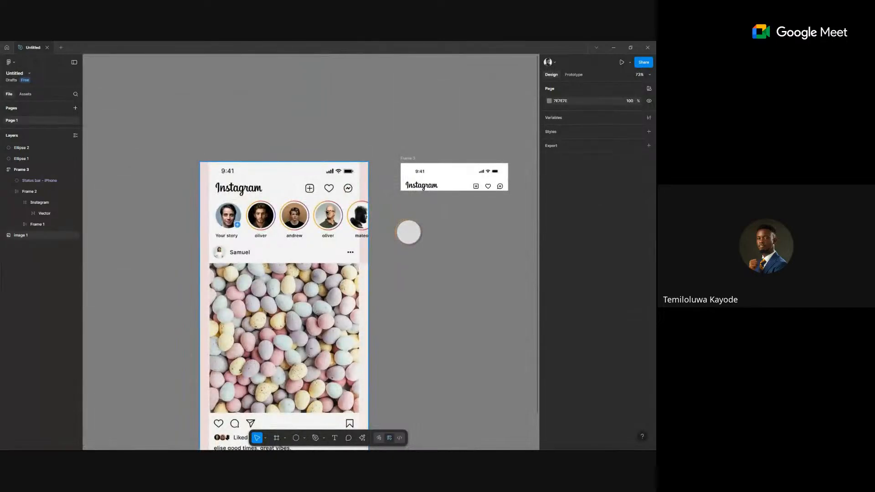
scroll(255, 236, up, 3)
scroll(283, 237, down, 3)
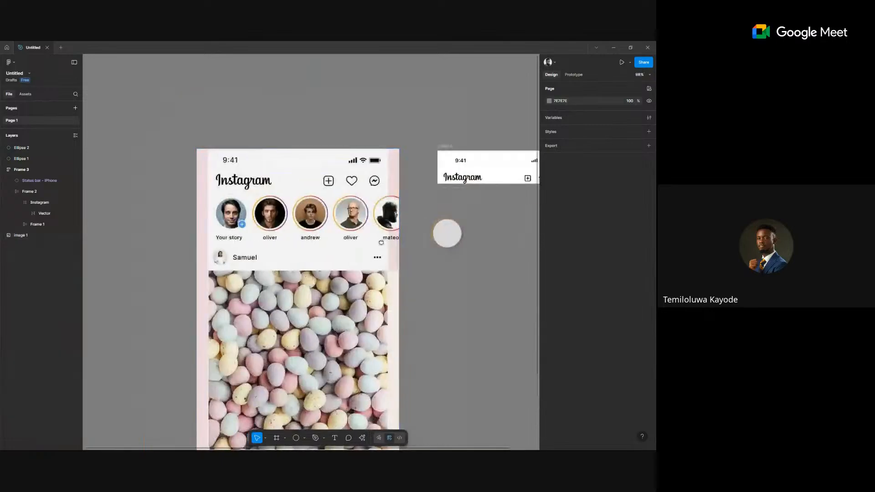
scroll(313, 240, up, 1)
Add a 'David' text label beneath the story circle.
key(t)
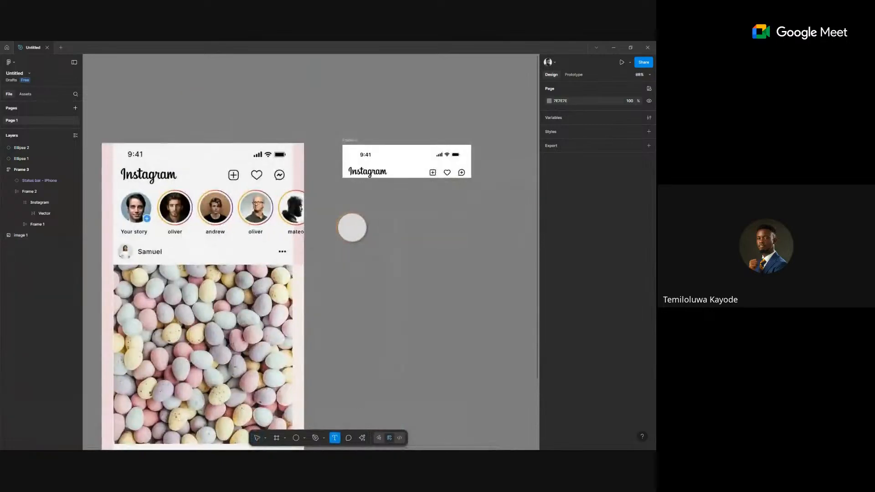
click(577, 293)
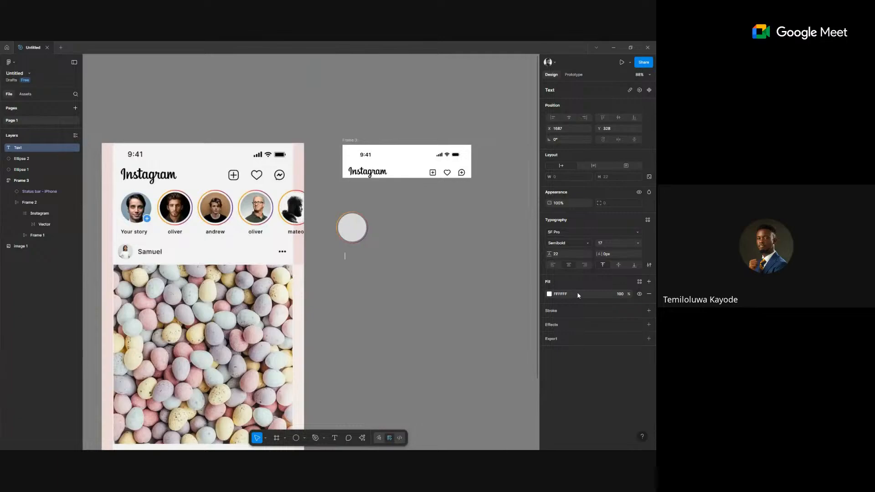
text(Ol)
text(iver)
text(Dav)
text(id)
key(Escape)
Set the label font to Inter Semi Bold and centre it under the circle.
scroll(387, 287, up, 3)
click(586, 231)
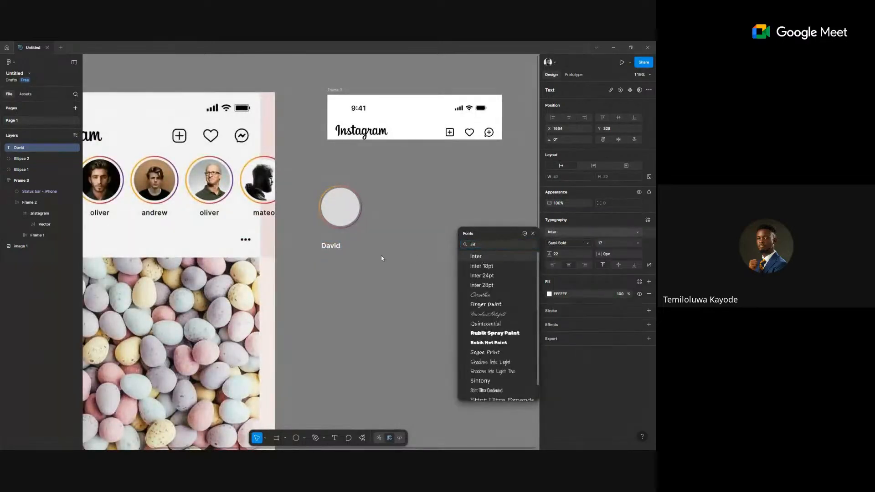
click(330, 252)
drag(331, 248, 341, 244)
drag(397, 214, 308, 187)
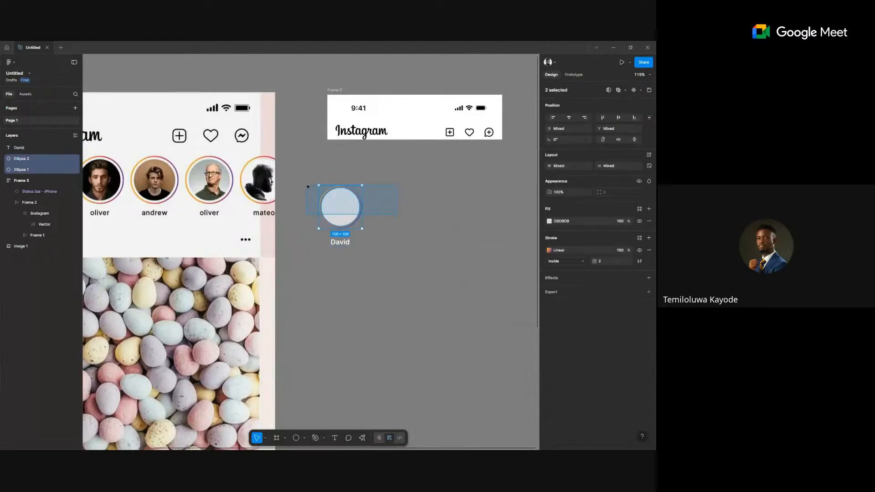
Select the inner and outer circles and measure the gap between them.
click(434, 231)
click(336, 207)
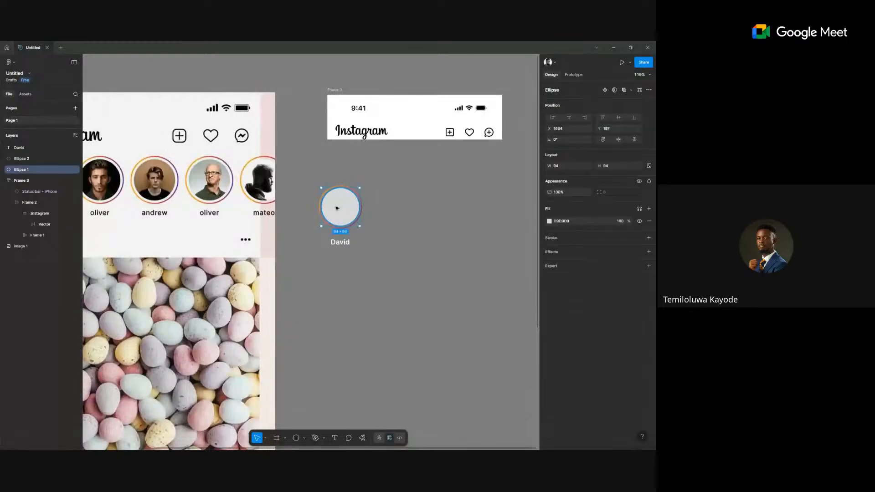
click(362, 209)
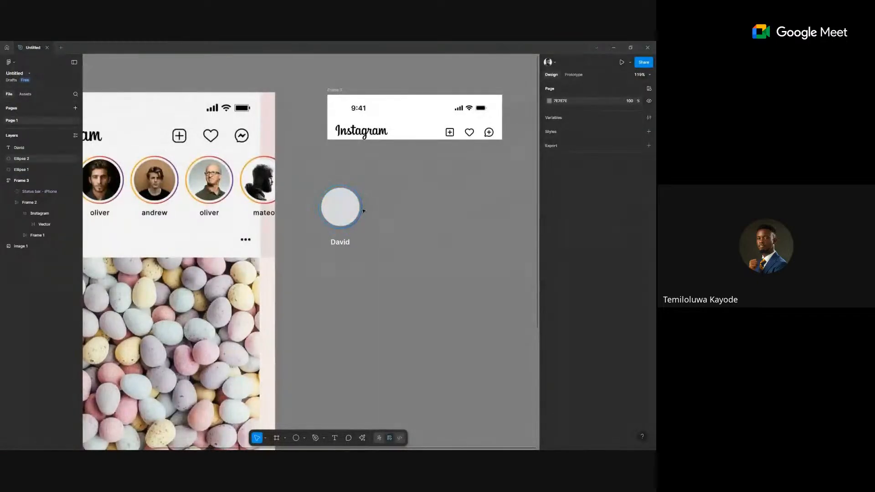
scroll(360, 201, up, 5)
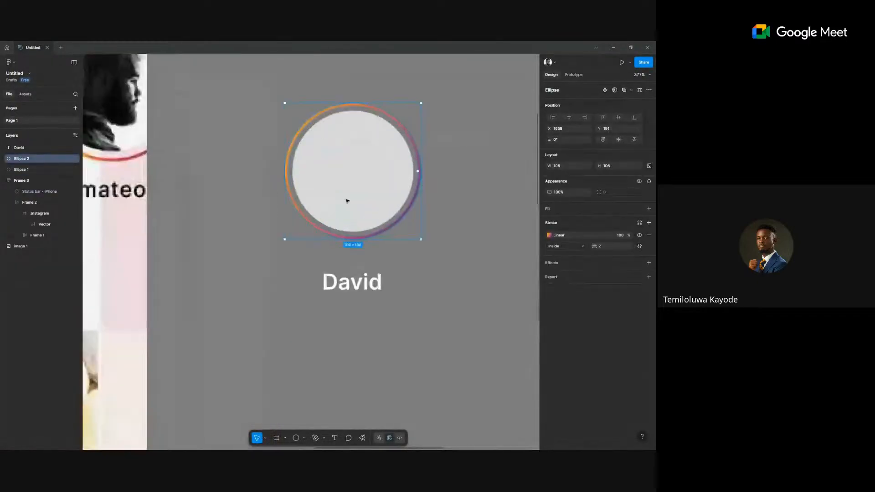
click(357, 191)
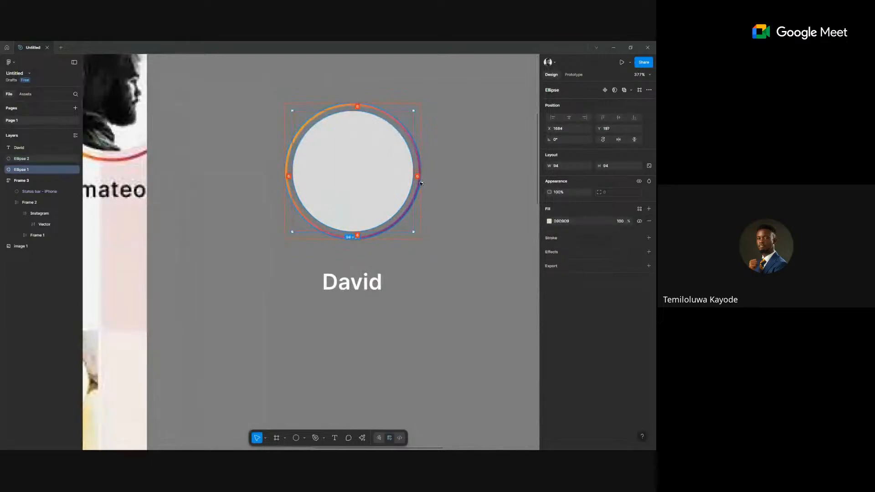
scroll(421, 182, up, 3)
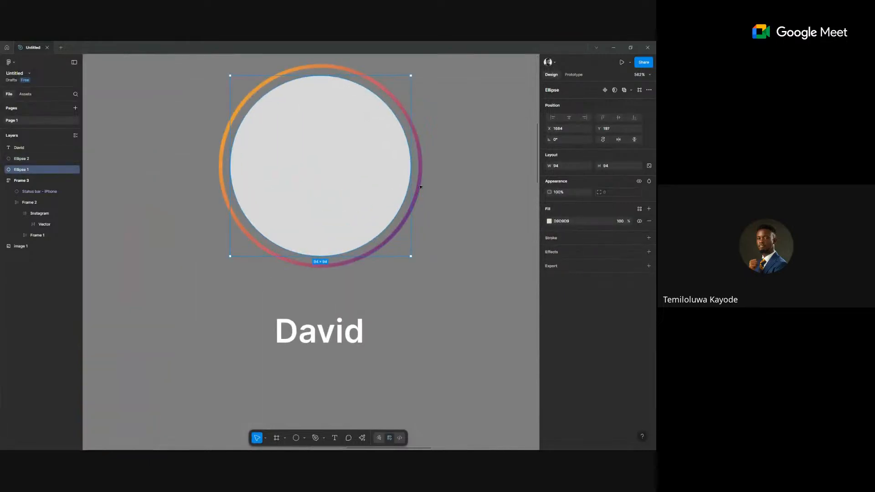
scroll(420, 196, up, 2)
scroll(419, 180, down, 3)
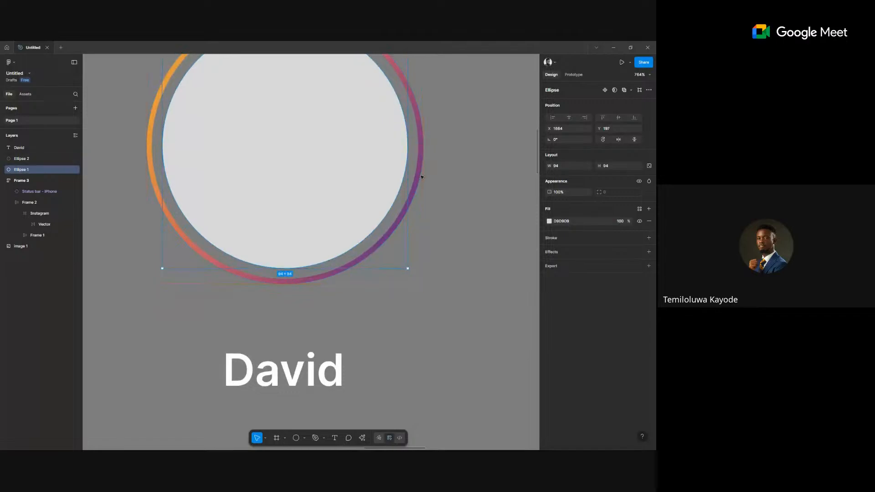
scroll(422, 182, up, 4)
key(alt)
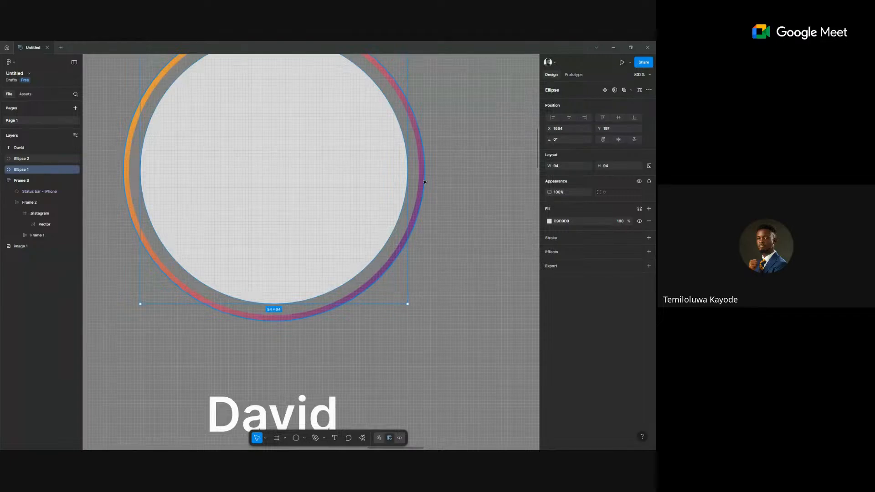
scroll(423, 182, down, 10)
scroll(412, 219, up, 3)
scroll(410, 232, right, 4)
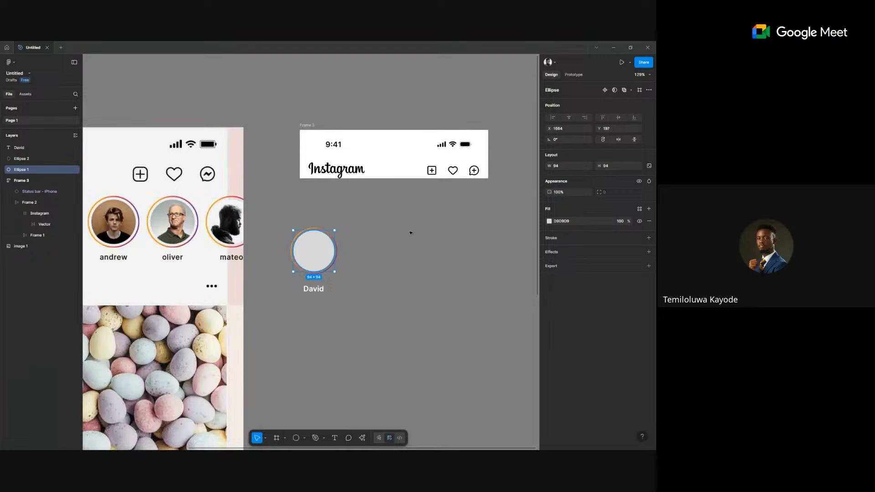
Inspect the header icons, logo frame and status bar, then select the inner grey circle.
double_click(455, 172)
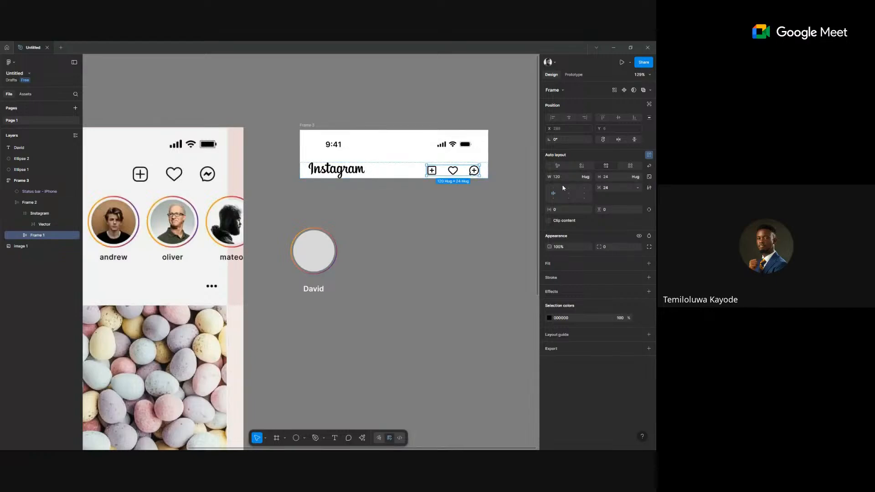
click(339, 170)
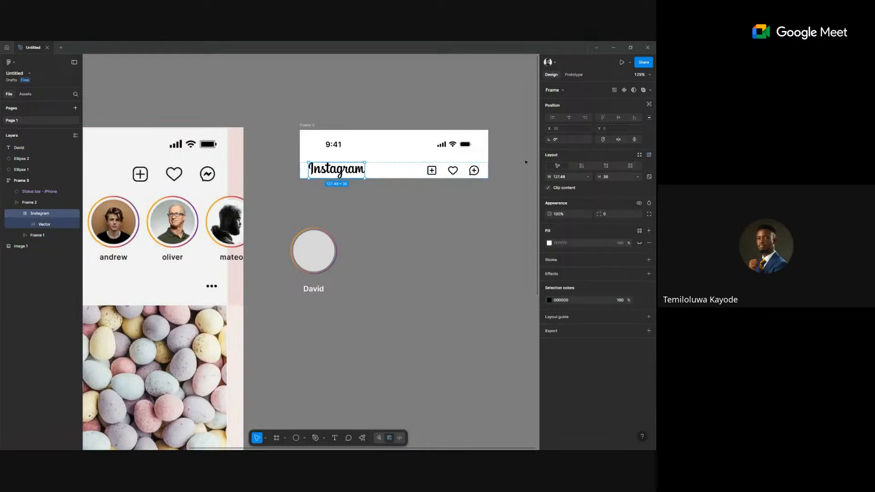
click(462, 153)
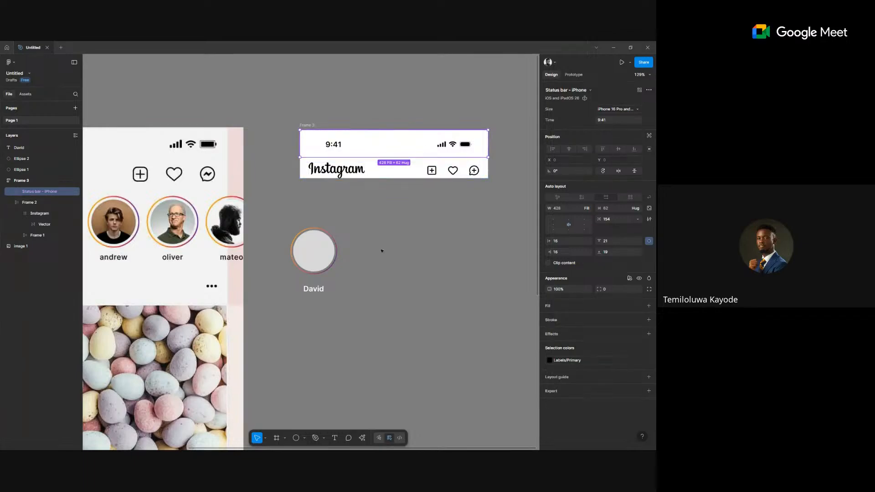
scroll(383, 256, down, 2)
scroll(382, 255, left, 2)
click(396, 237)
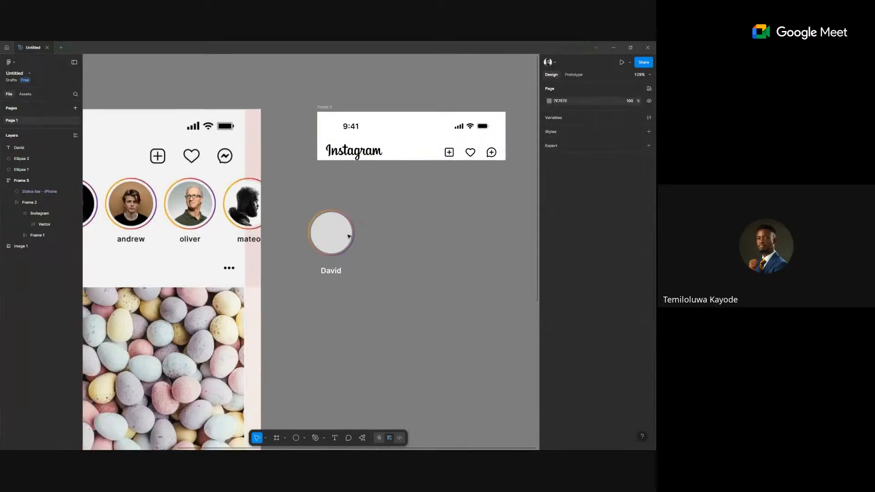
scroll(346, 234, up, 2)
scroll(333, 241, down, 4)
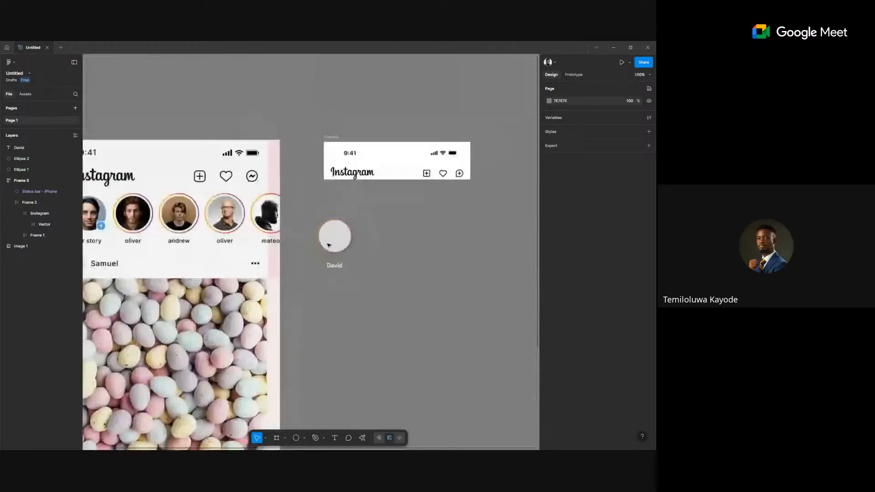
scroll(328, 245, up, 3)
click(350, 233)
scroll(324, 233, down, 5)
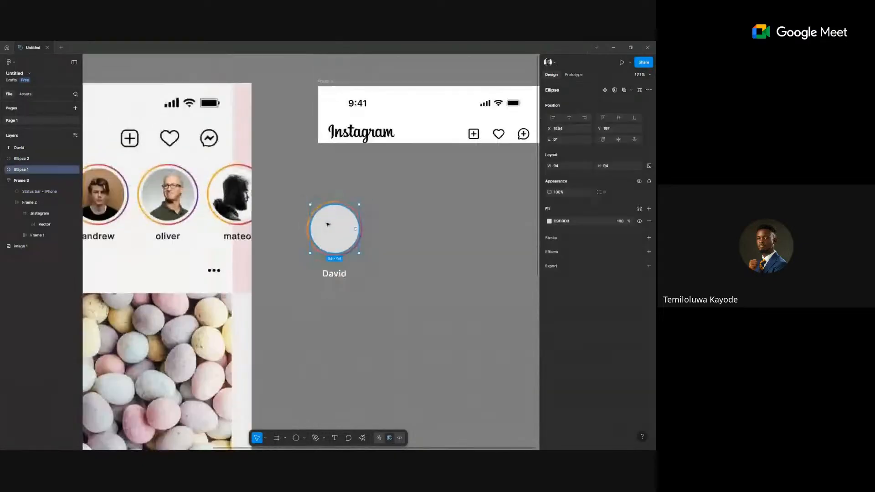
scroll(328, 224, up, 3)
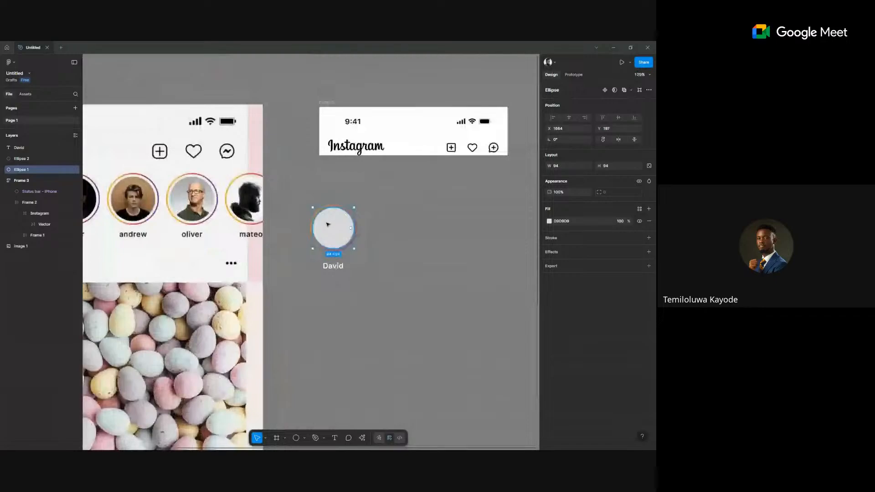
Resize the inner grey circle to 96×96.
click(611, 165)
text(96)
key(Return)
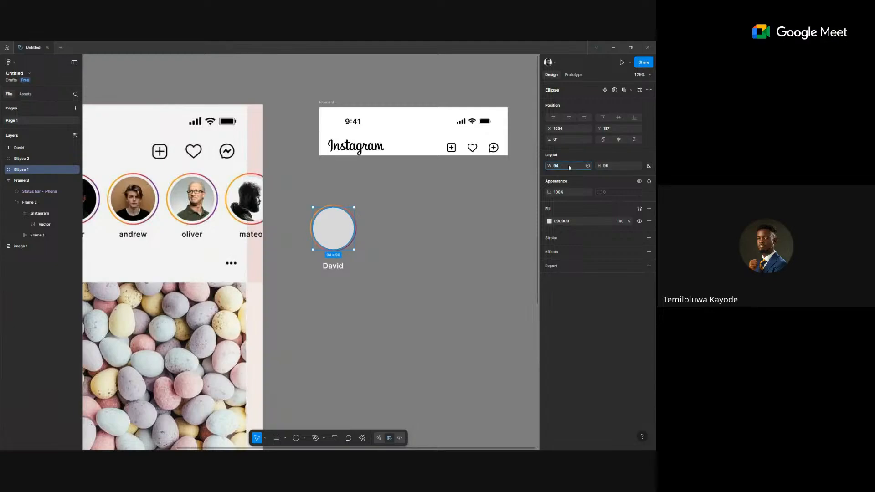
click(569, 167)
text(96)
key(Return)
Select both circles and align their horizontal and vertical centres.
scroll(347, 251, up, 5)
click(342, 204)
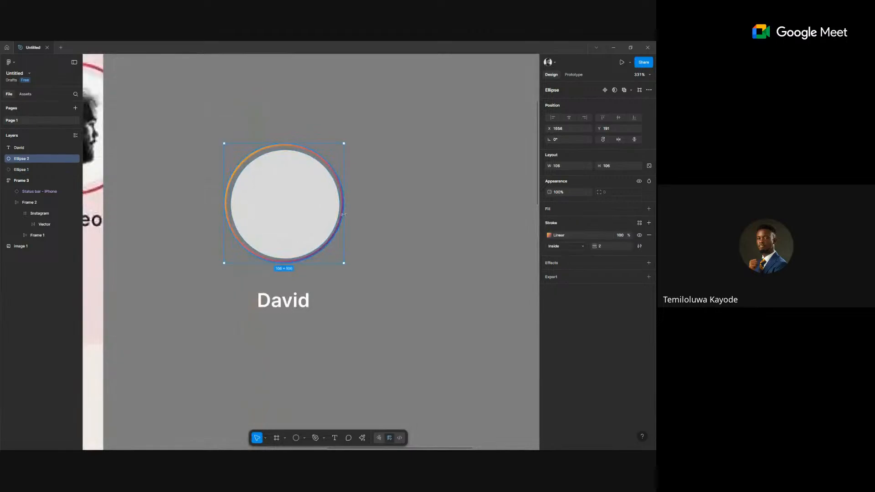
drag(400, 231, 310, 185)
click(568, 117)
click(618, 117)
click(373, 235)
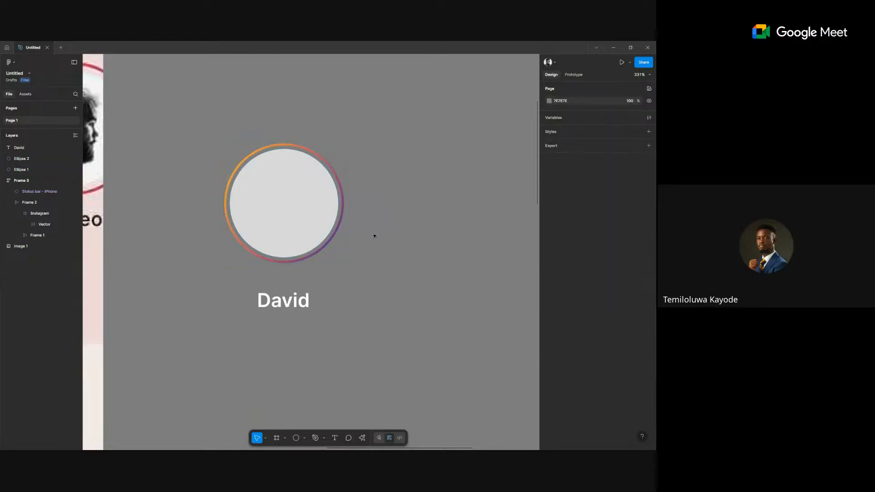
scroll(374, 236, up, 5)
scroll(307, 193, left, 2)
click(340, 185)
scroll(341, 184, up, 8)
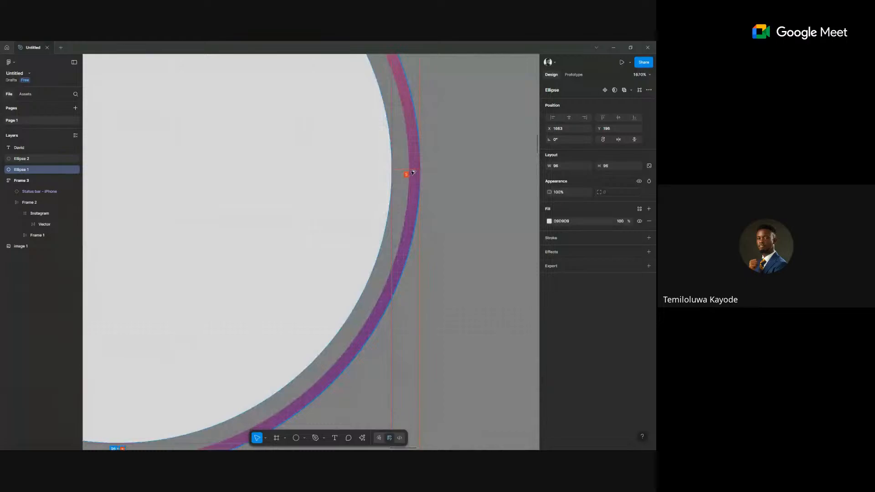
scroll(412, 173, down, 6)
click(412, 171)
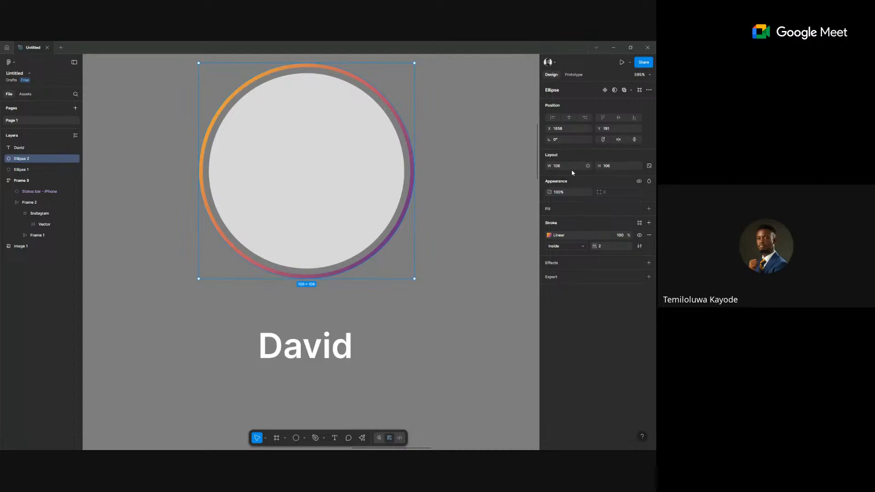
Scale the gradient ring proportionally to a width of 118.
key(k)
double_click(565, 194)
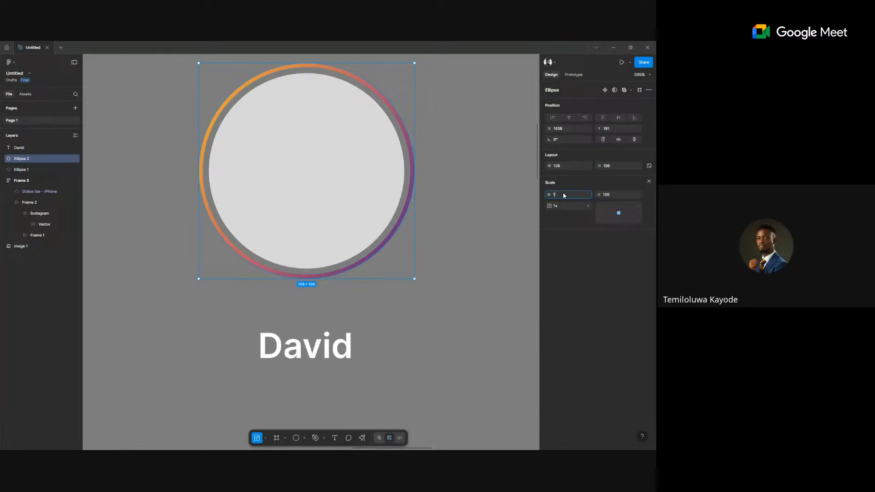
text(118)
key(Return)
drag(454, 192, 352, 161)
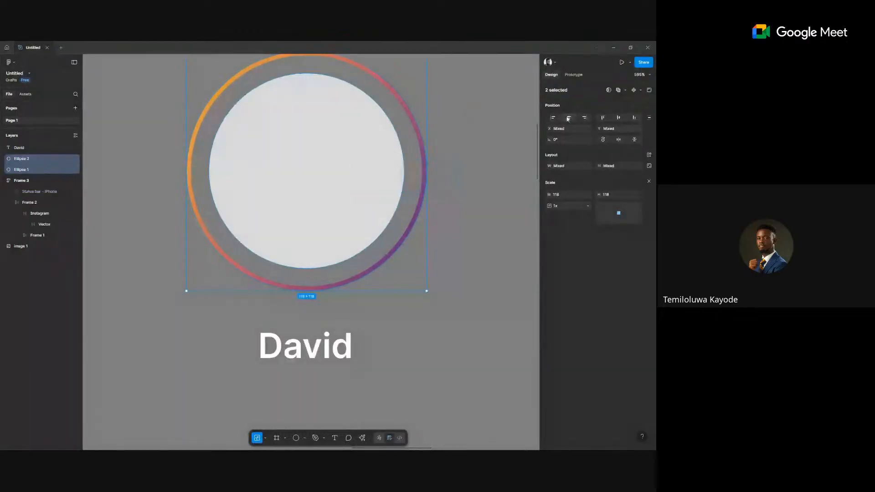
click(504, 190)
click(377, 188)
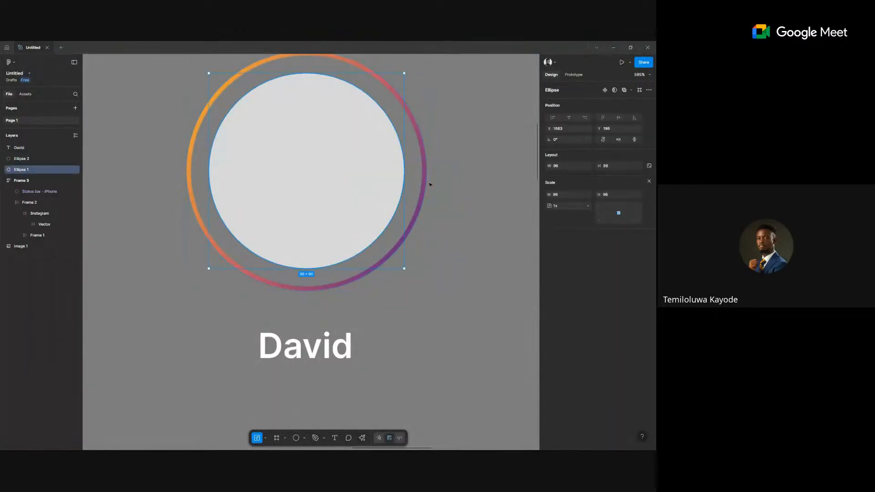
click(424, 207)
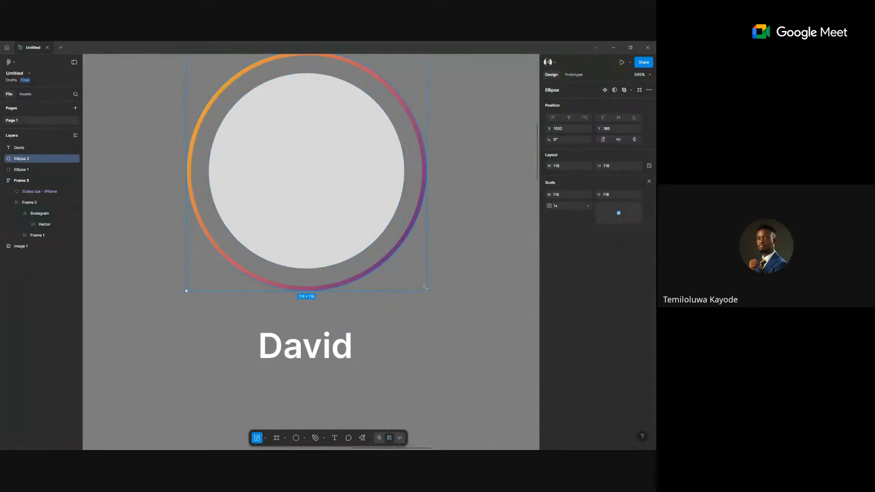
click(381, 199)
click(416, 201)
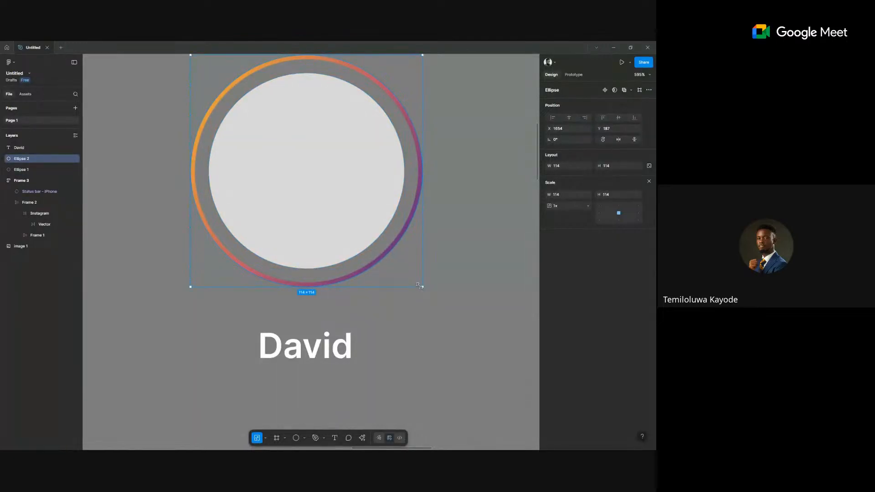
Shrink the ring to 112×112 and group it with the inner circle.
drag(419, 286, 417, 284)
key(Tab)
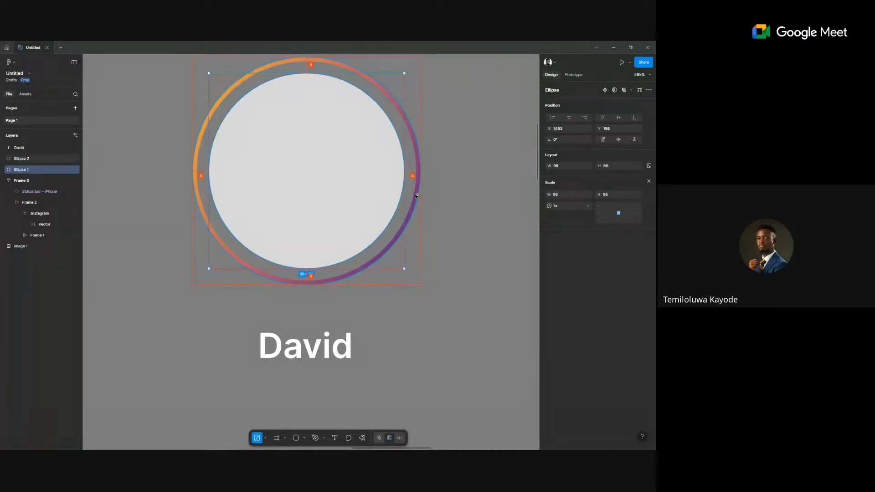
scroll(421, 193, down, 2)
scroll(421, 194, down, 3)
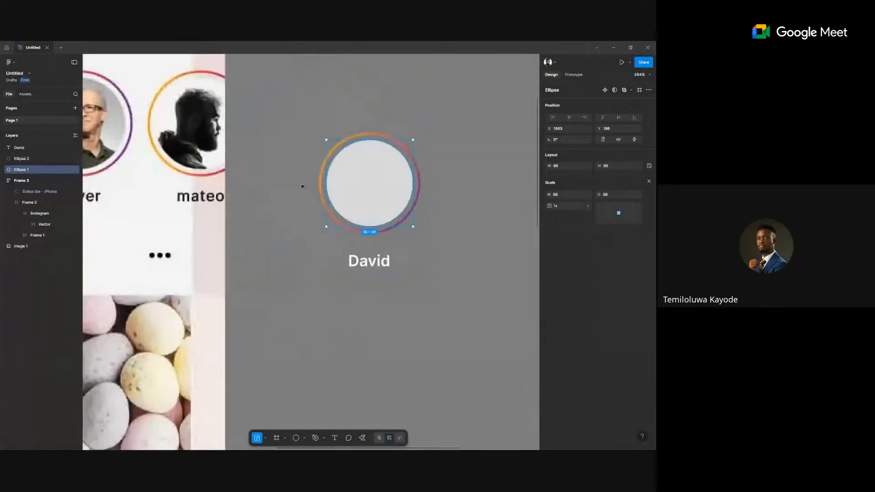
drag(299, 187, 469, 152)
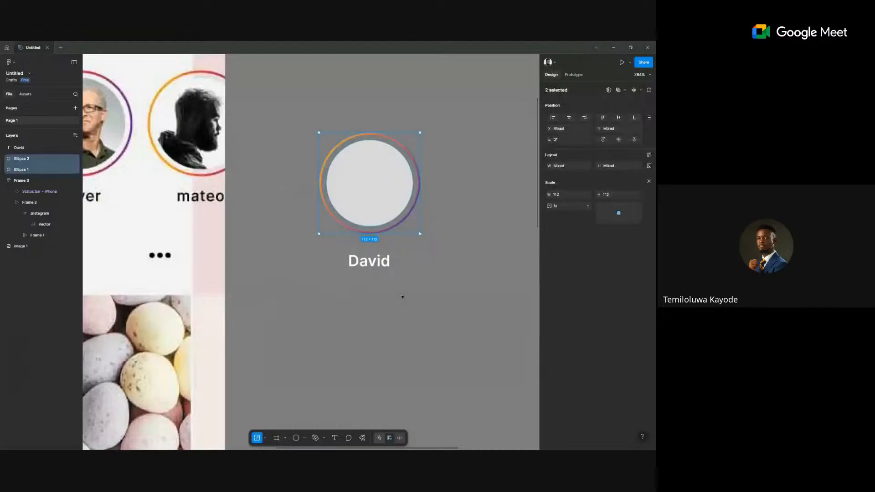
key(ctrl+g)
scroll(412, 302, down, 3)
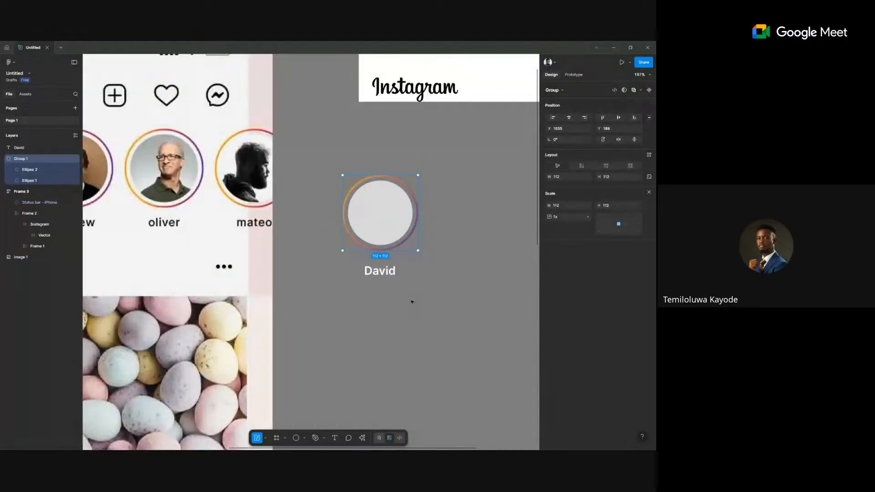
Centre the David label under the circle and wrap it with the circle group in auto layout.
click(412, 301)
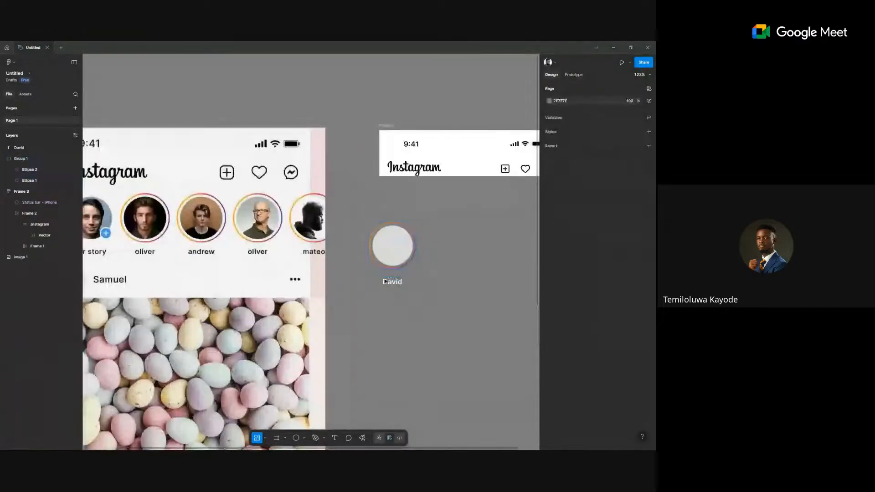
drag(393, 283, 392, 282)
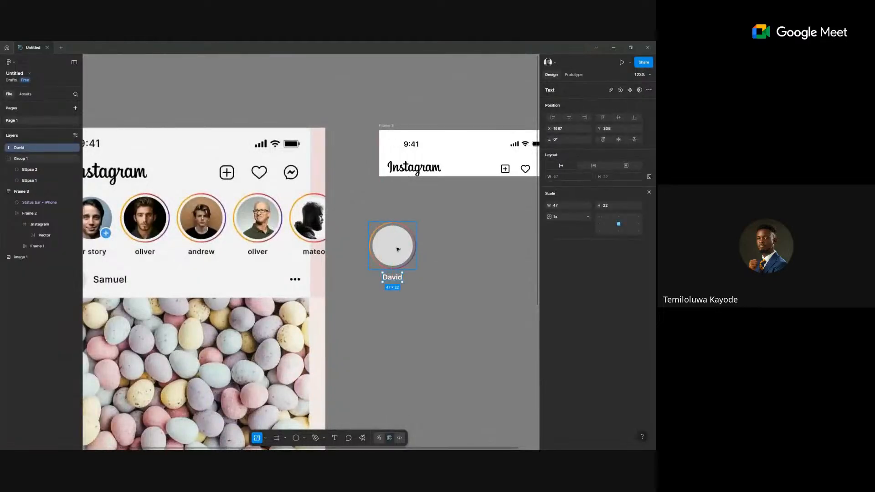
click(418, 326)
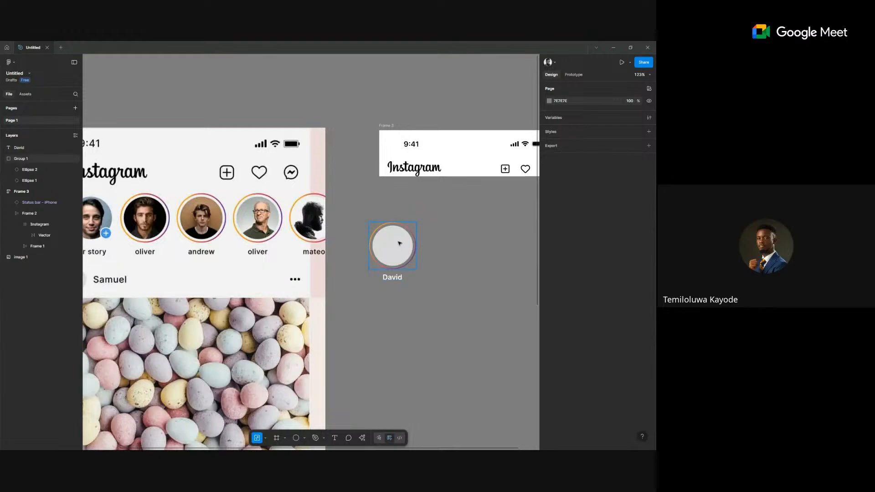
click(409, 254)
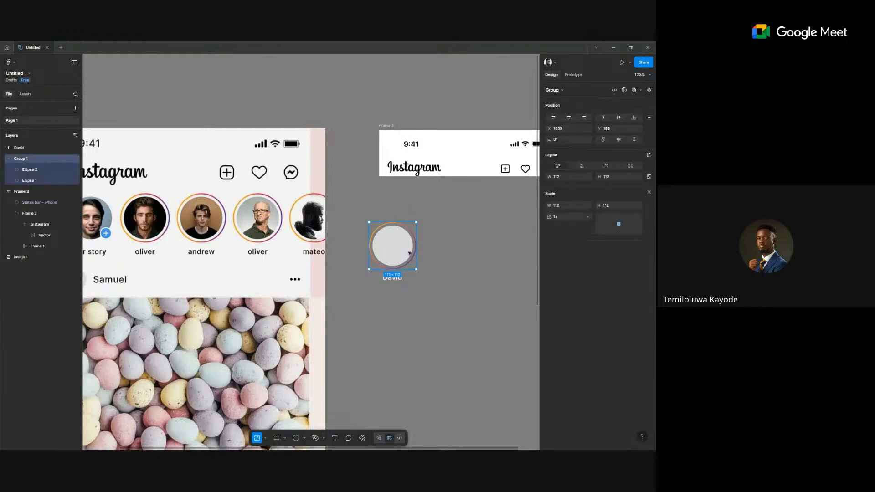
shift+click(395, 279)
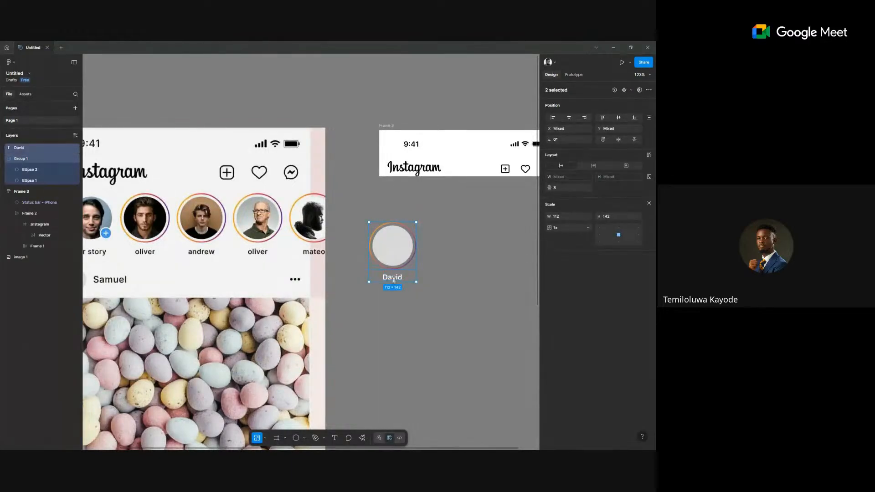
click(648, 156)
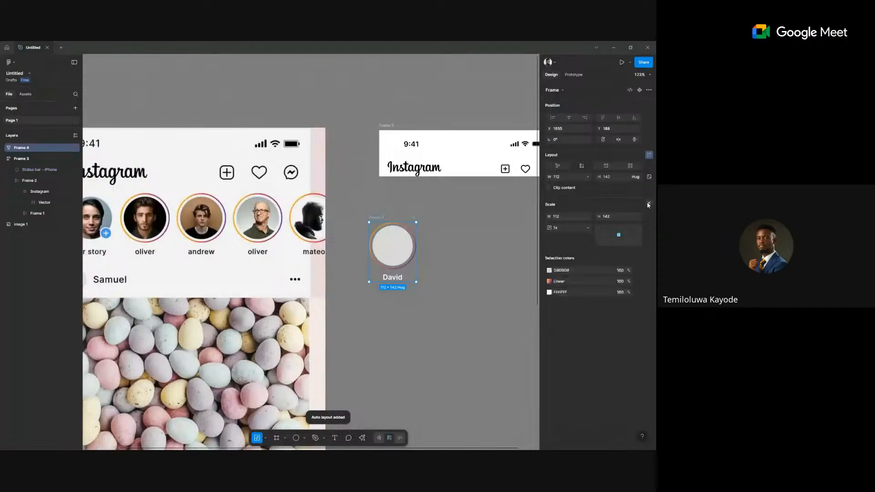
Give the label the dark Window Grabber fill and move the avatar frame about 69 px right.
click(443, 293)
click(417, 275)
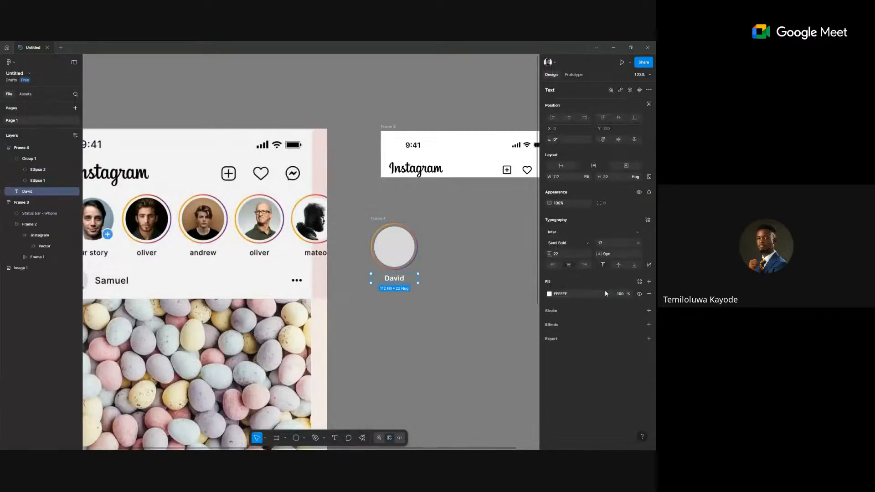
click(639, 281)
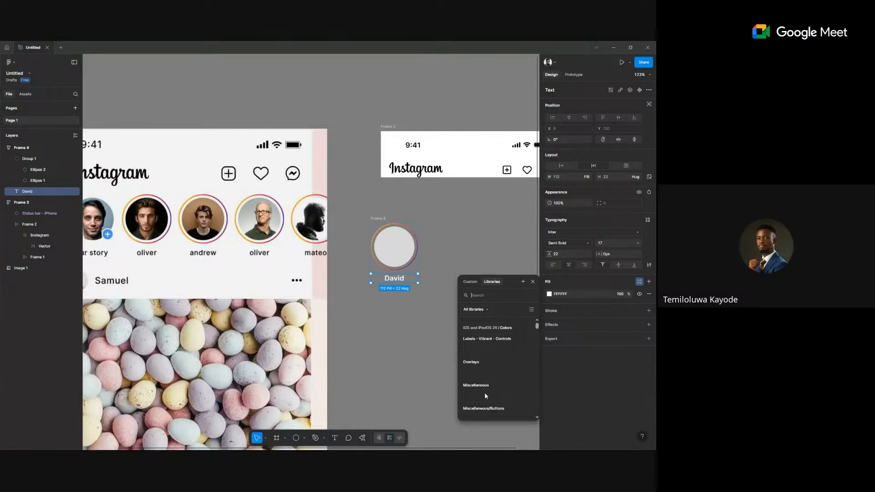
key(Escape)
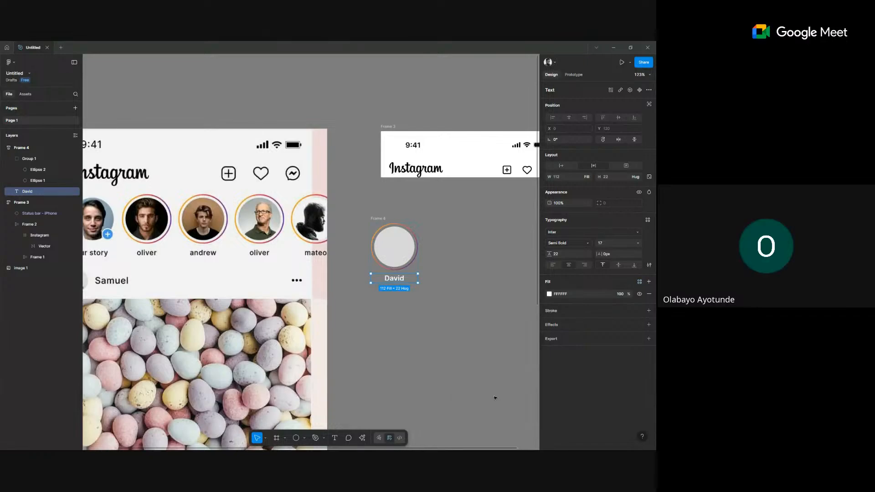
click(407, 300)
drag(382, 218, 414, 217)
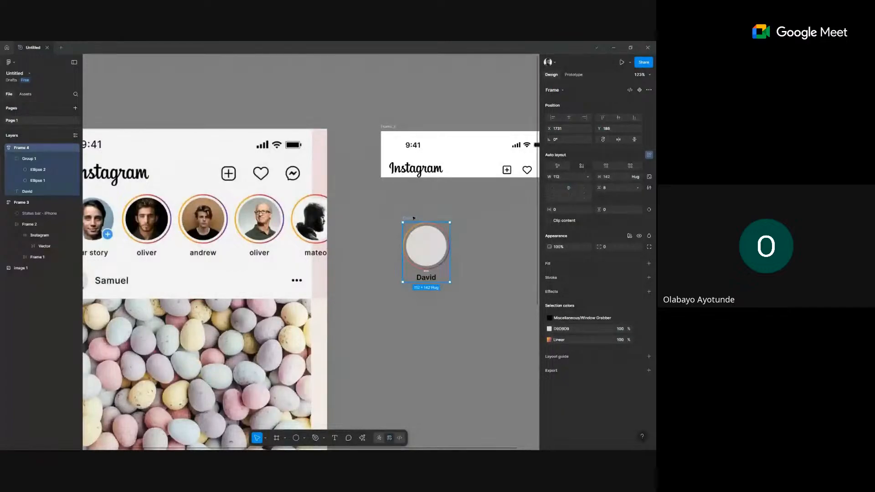
Duplicate the David avatar's ring circle to a spot just below the avatar.
scroll(414, 218, right, 2)
scroll(414, 219, down, 1)
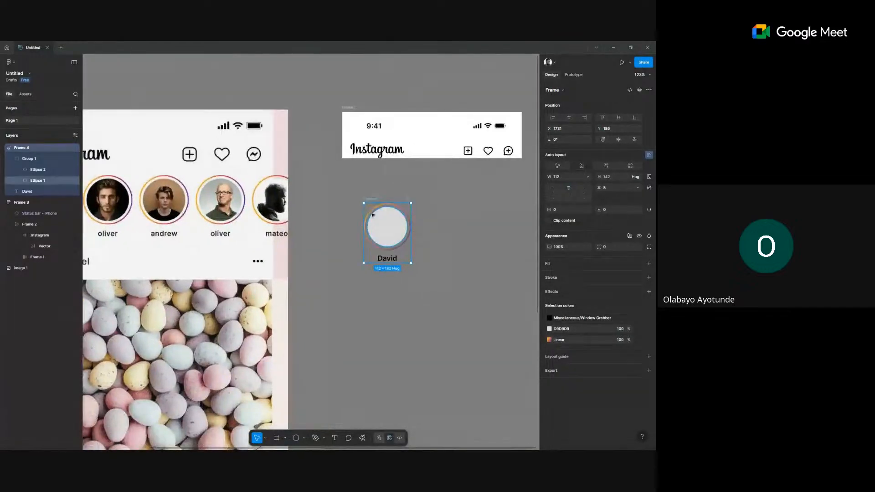
click(372, 212)
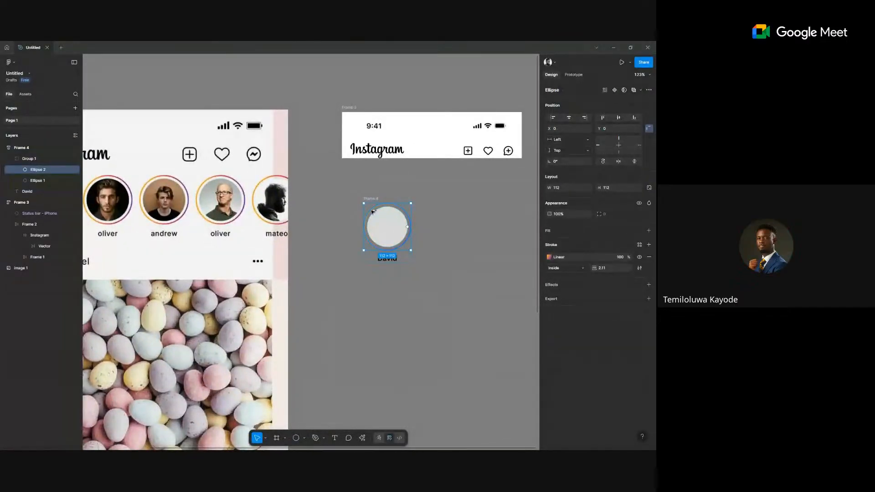
drag(372, 213, 335, 304)
Give the copy a plain black 000000 stroke by applying, then detaching, the Window Grabber style.
click(640, 223)
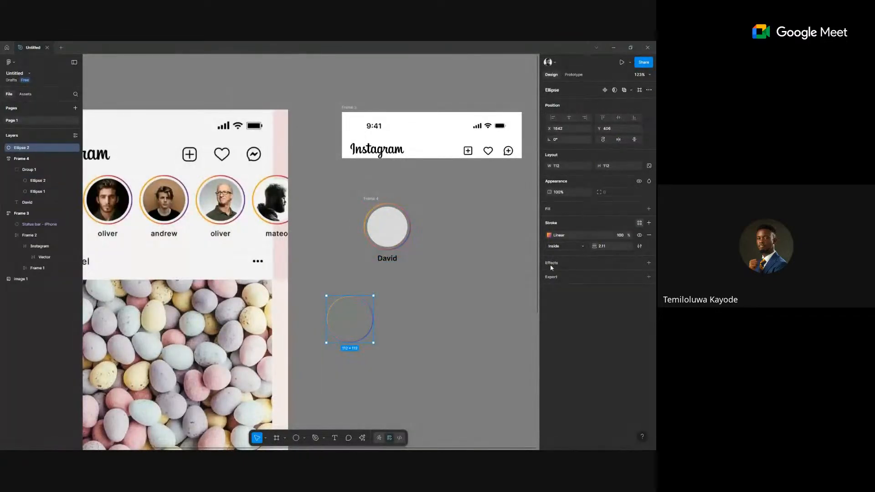
click(504, 335)
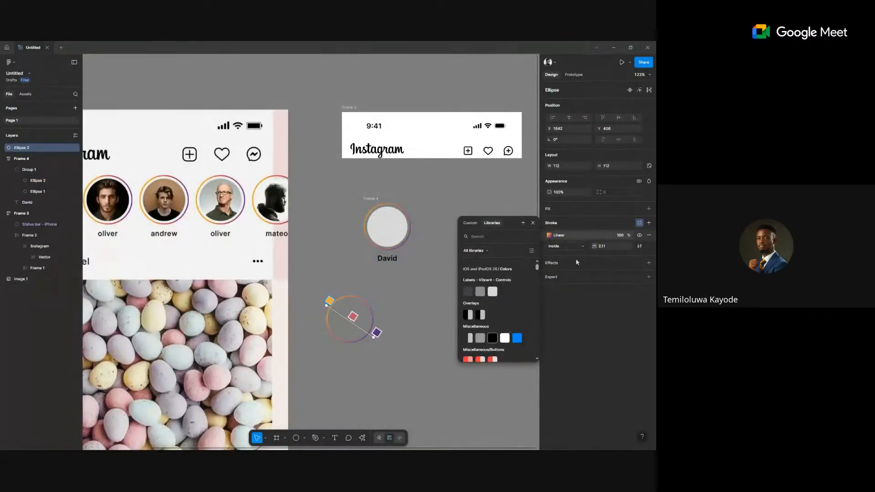
click(630, 235)
scroll(459, 283, down, 2)
scroll(458, 283, left, 2)
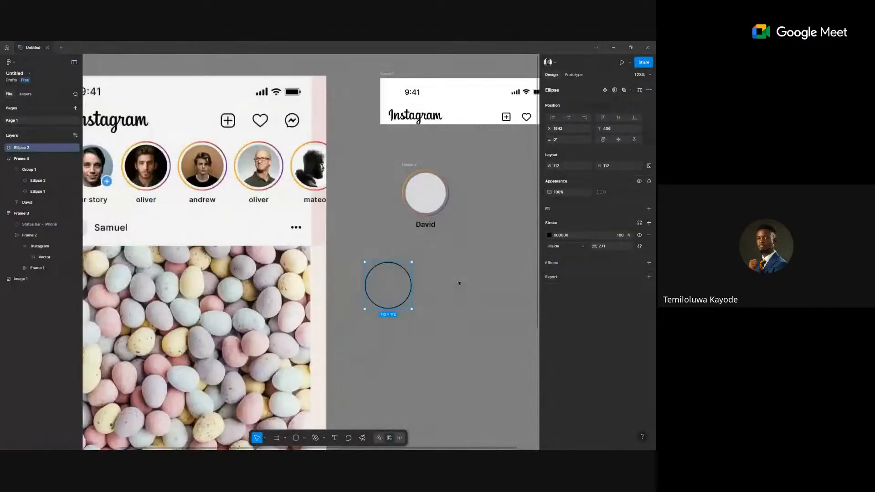
scroll(386, 248, up, 1)
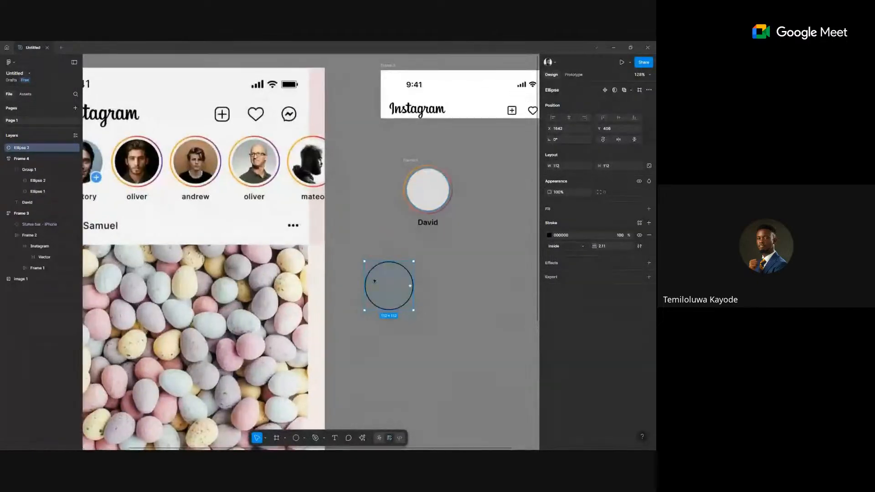
click(549, 235)
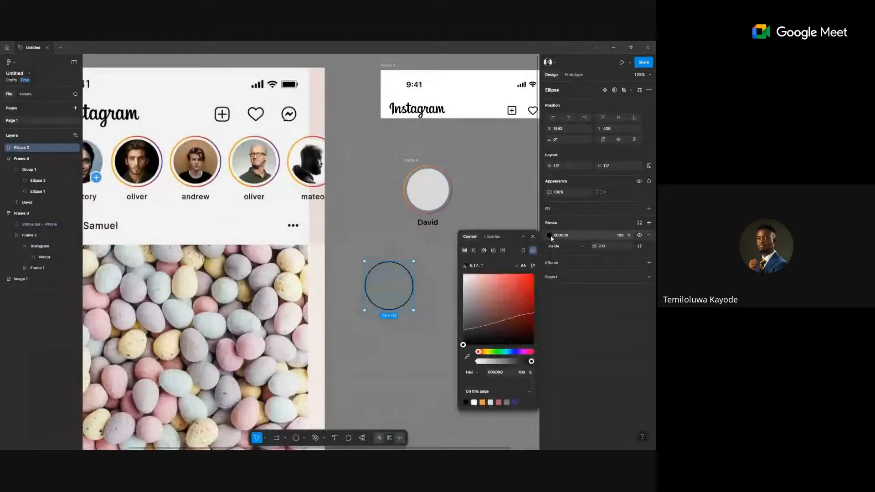
Switch the copy's stroke to a diagonal linear gradient with an added stop at 50%.
click(474, 251)
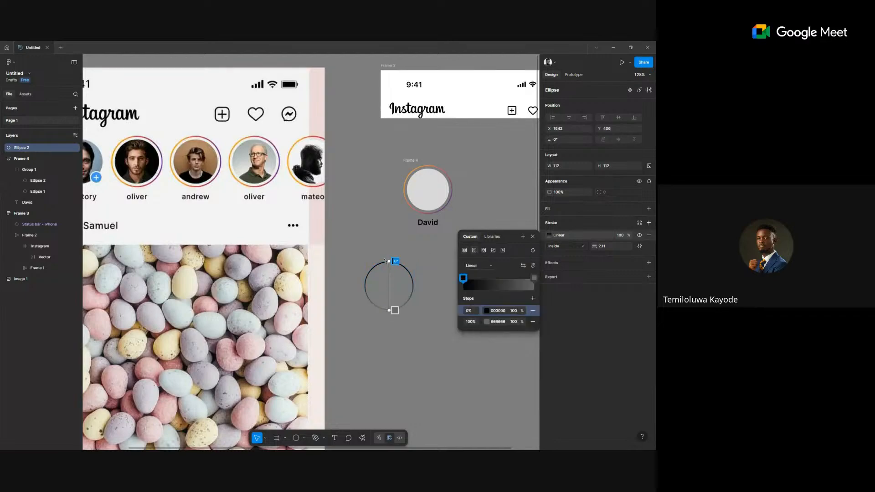
drag(395, 261, 370, 261)
drag(395, 309, 409, 303)
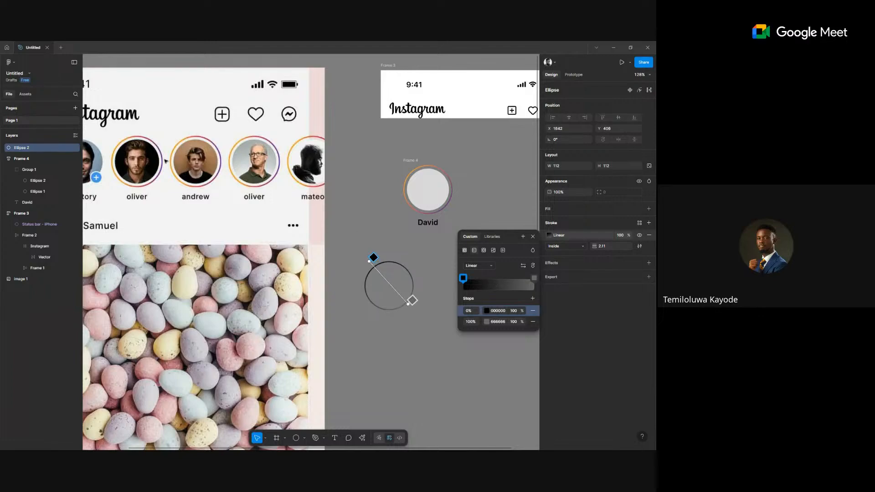
scroll(165, 160, up, 5)
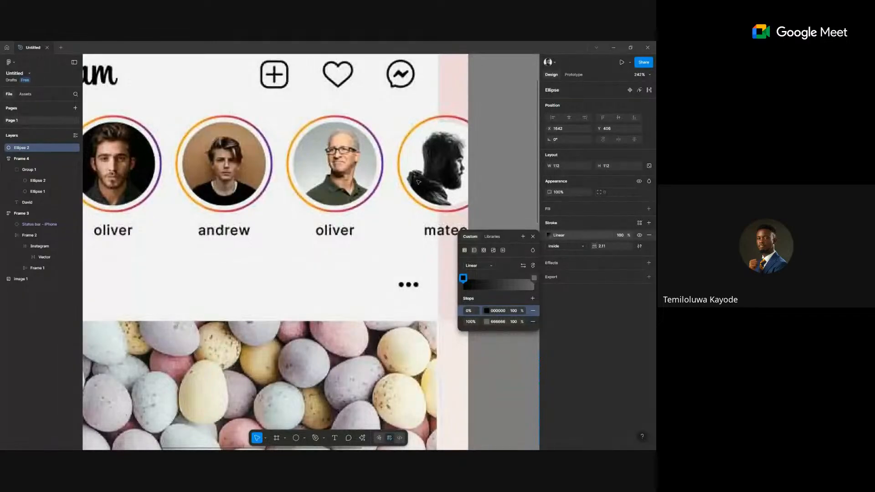
click(496, 283)
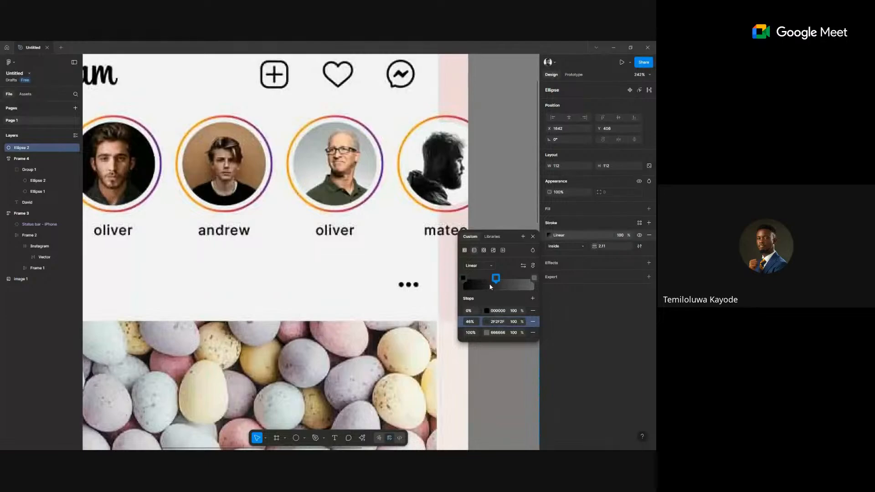
drag(496, 278, 497, 279)
click(473, 323)
key(Return)
Colour the three gradient stops E6952A, 814052 and 692D91, sampled from andrew's story ring.
click(486, 310)
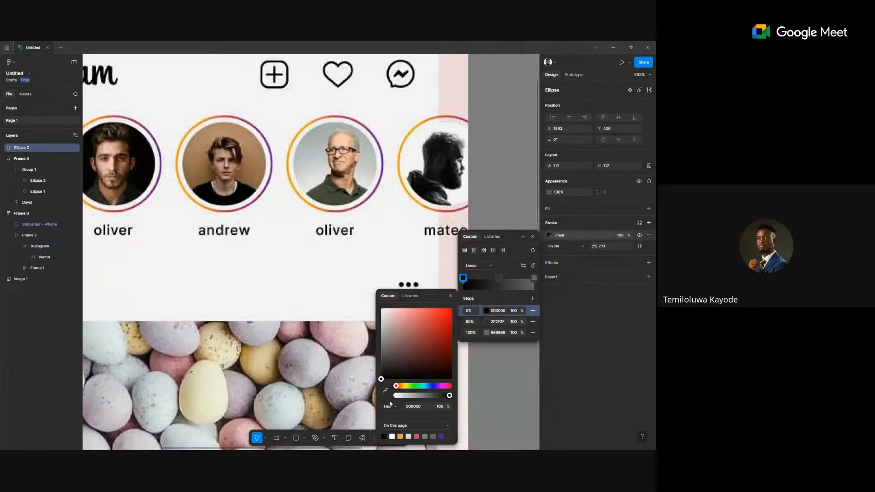
key(i)
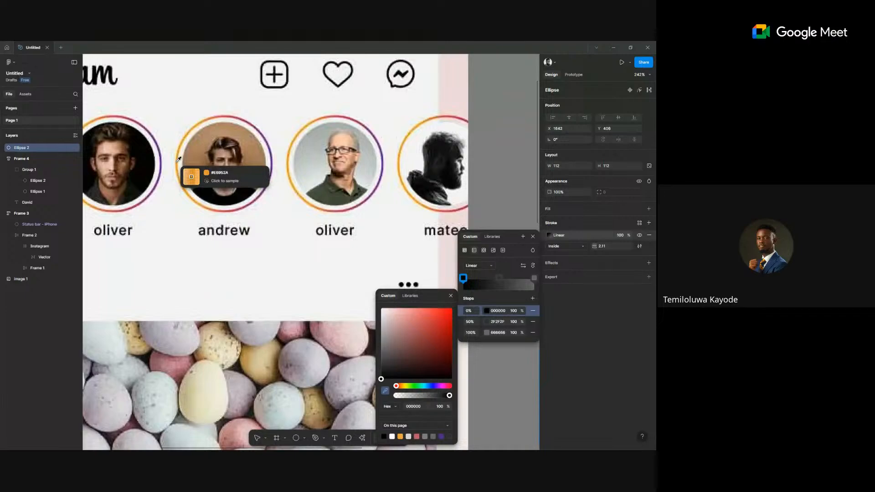
click(178, 160)
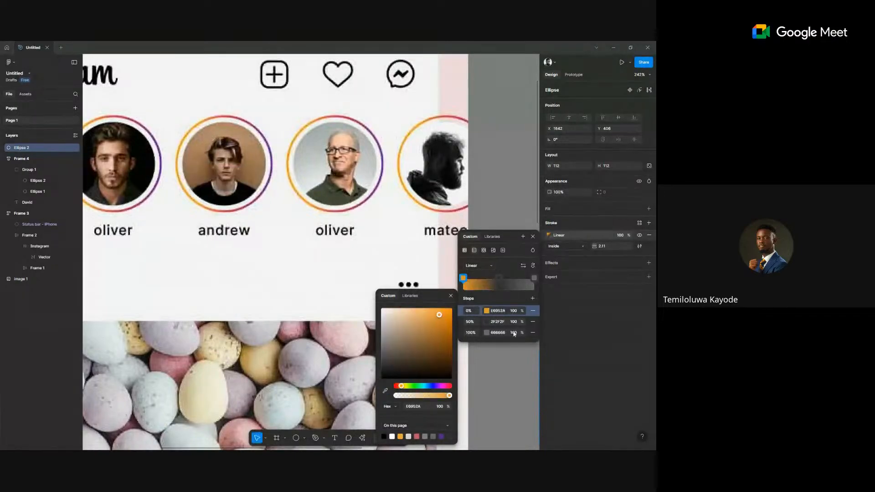
click(485, 321)
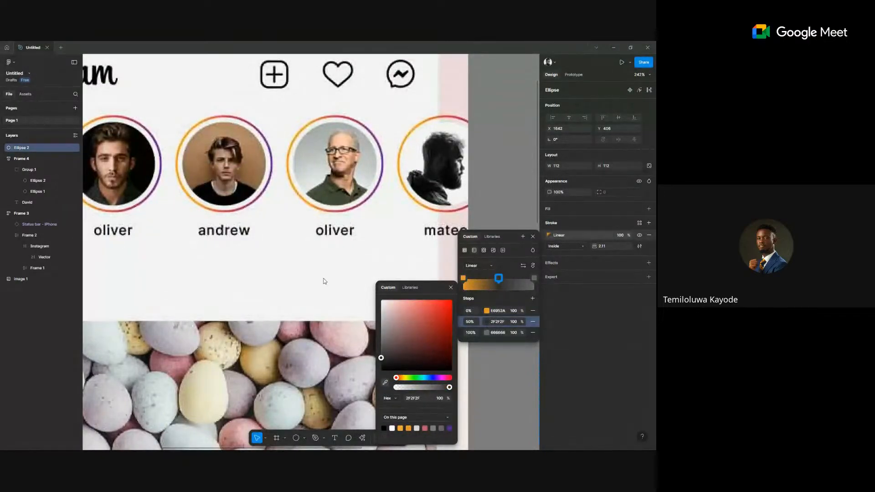
key(i)
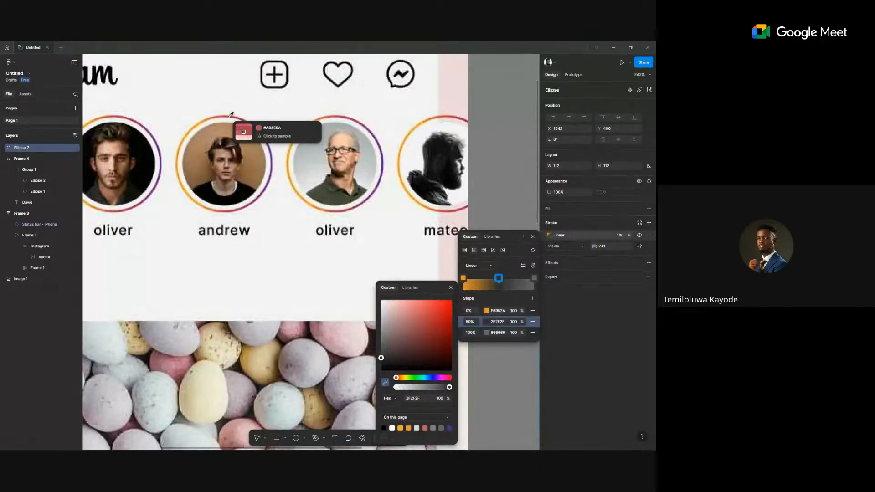
click(231, 114)
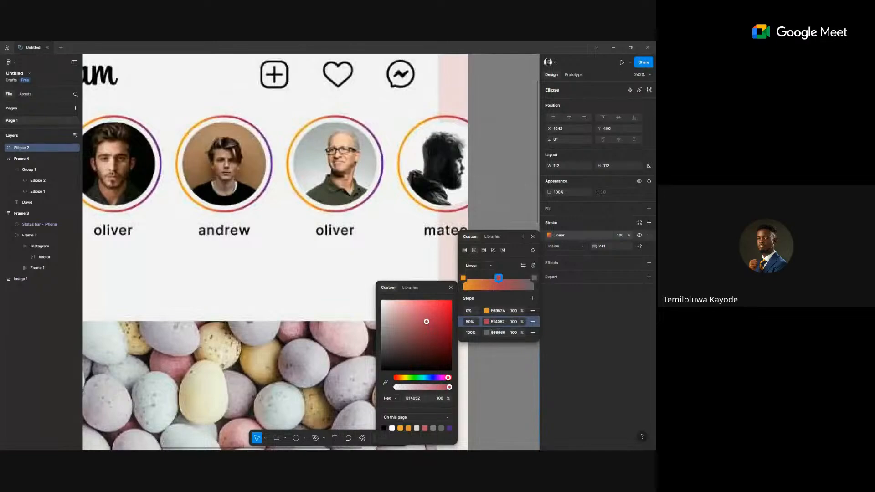
click(490, 333)
click(385, 381)
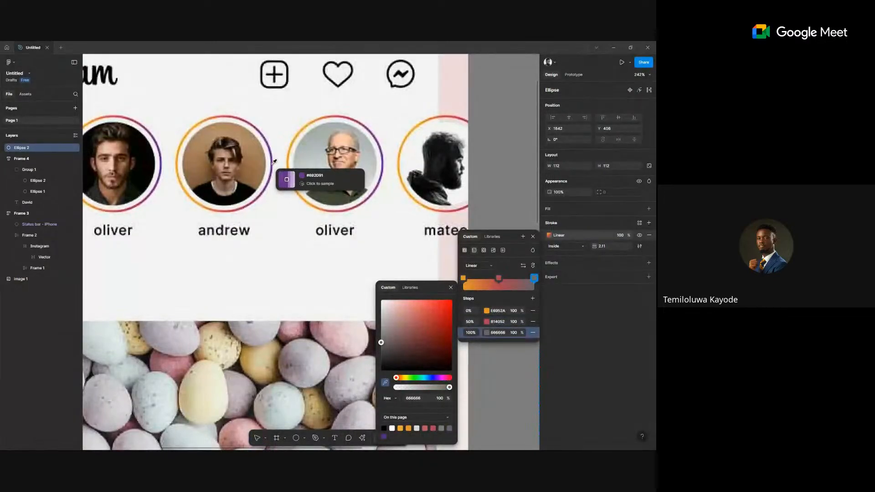
click(274, 161)
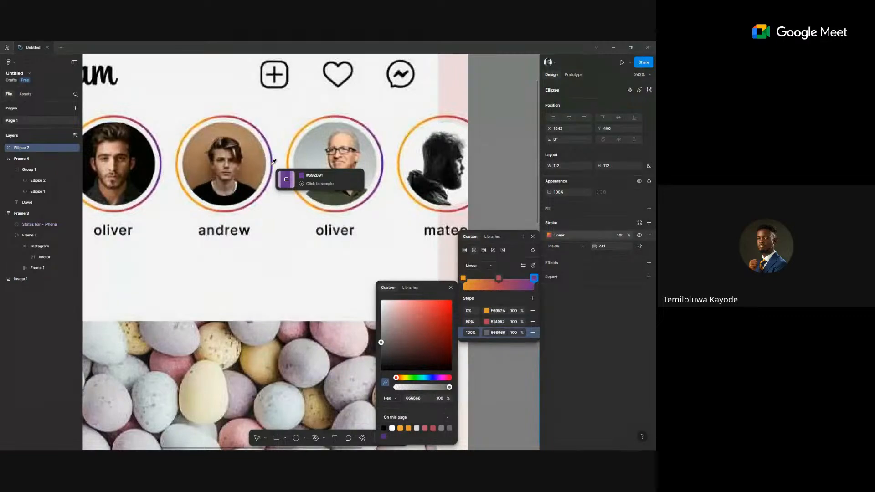
click(481, 161)
Delete the duplicated gradient-stroked Ellipse 2, then select the David avatar frame.
scroll(481, 161, down, 5)
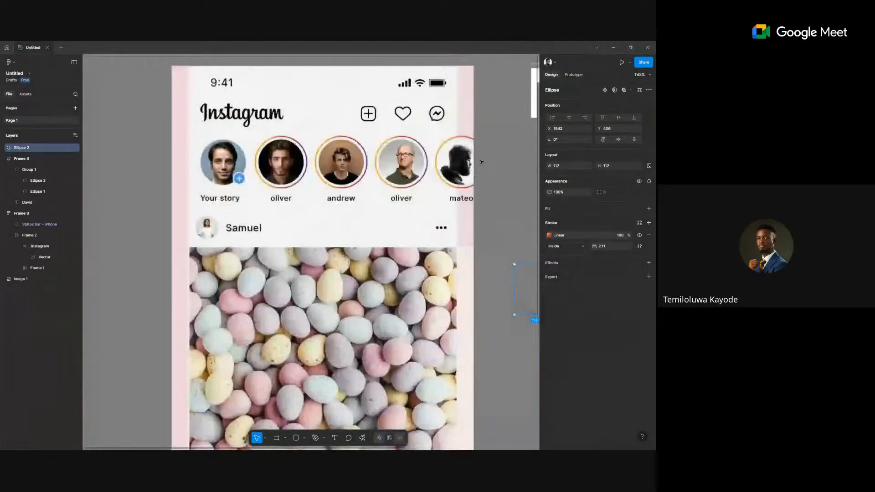
scroll(384, 237, up, 5)
click(327, 231)
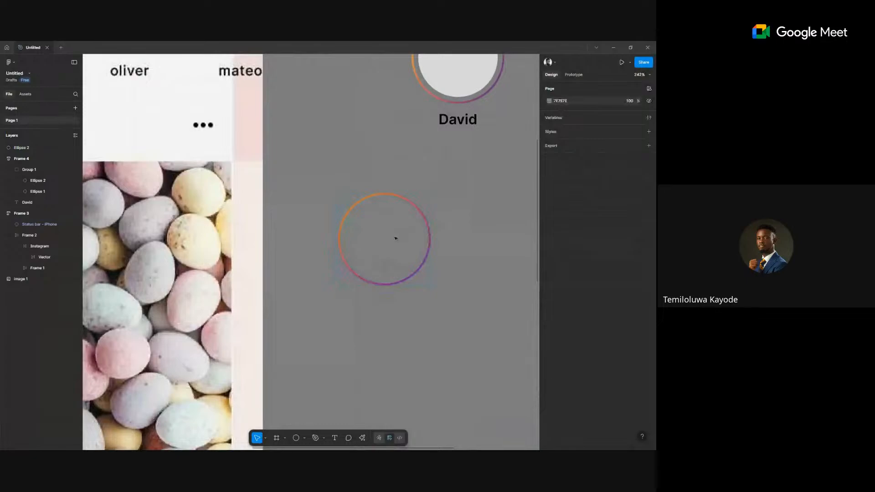
scroll(395, 238, down, 3)
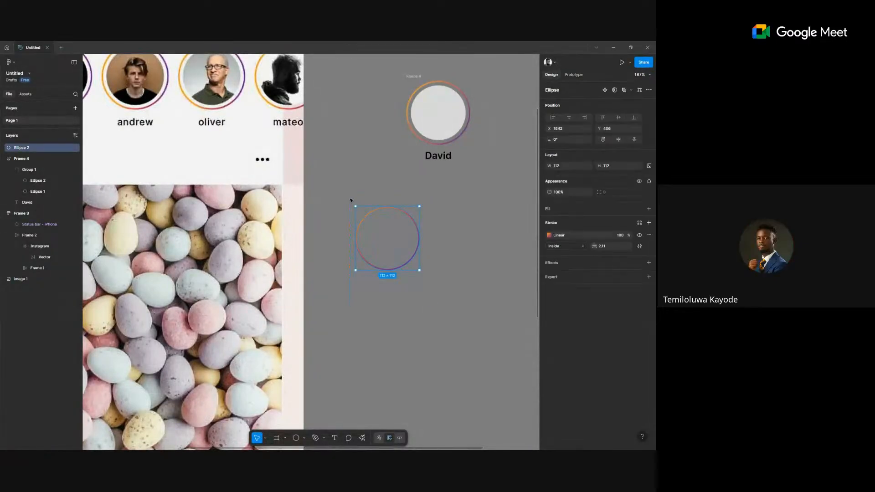
key(Delete)
scroll(406, 168, down, 5)
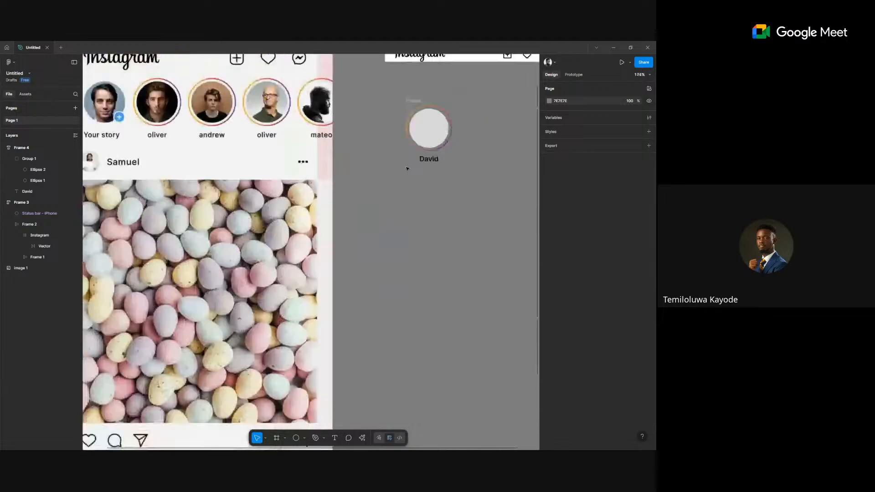
click(355, 166)
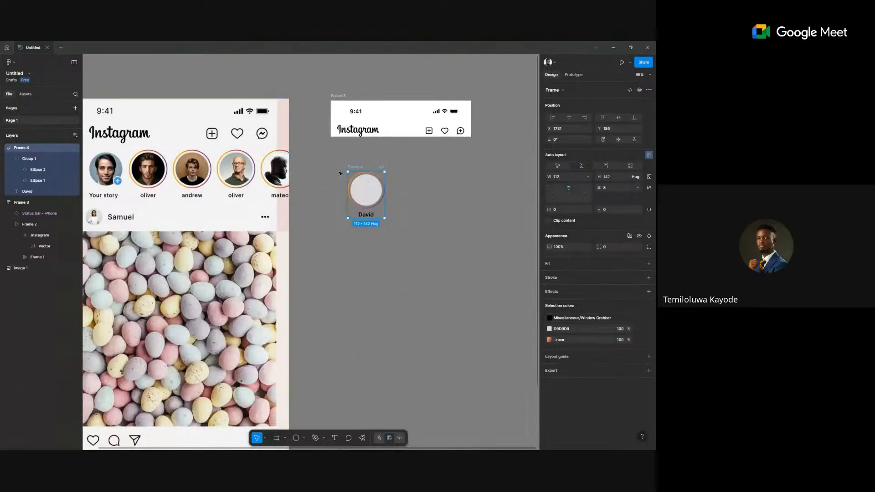
Nudge the David avatar up, duplicate it into four evenly spaced copies, and apply auto layout to all four.
drag(354, 167, 353, 157)
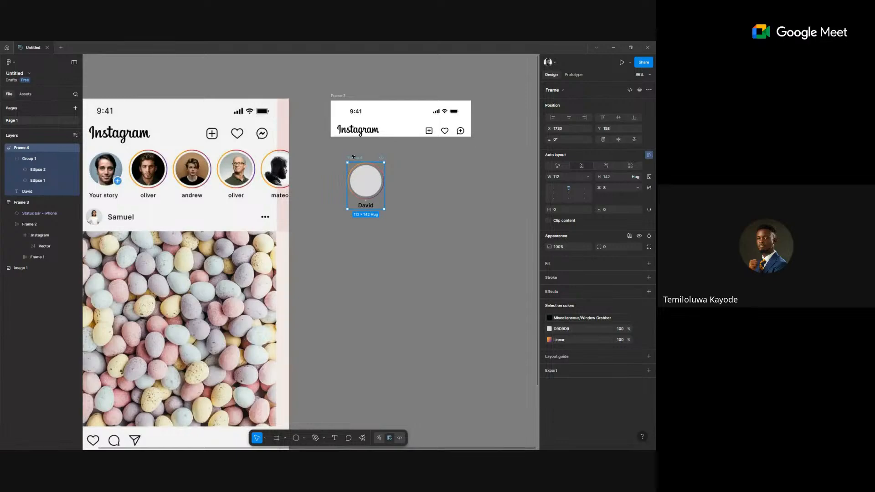
key(shift+1)
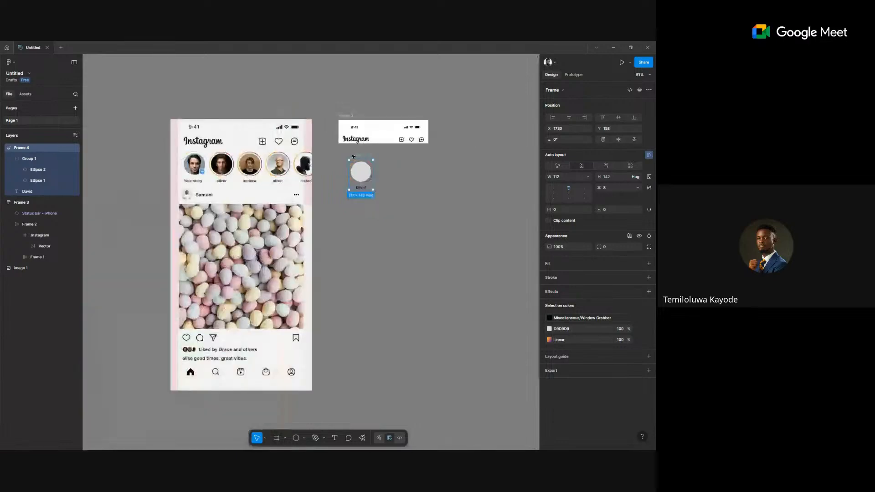
scroll(353, 157, up, 4)
drag(359, 154, 404, 156)
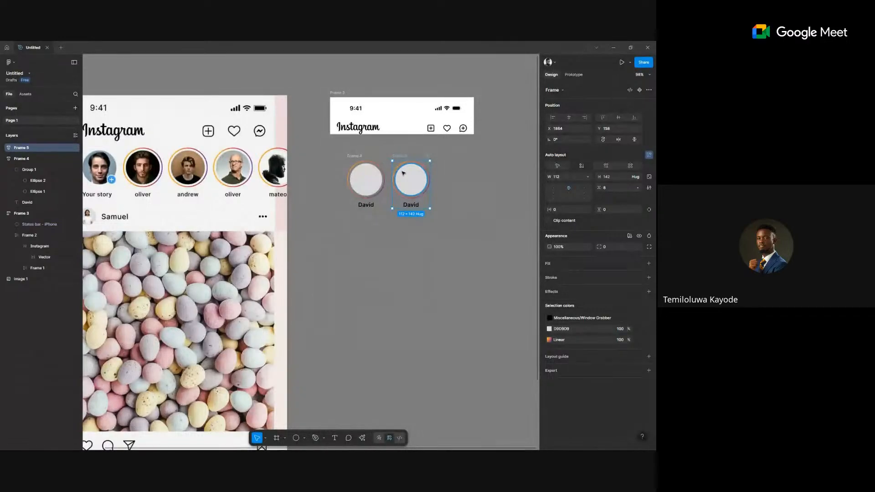
key(ctrl+d)
key(ctrl+d)
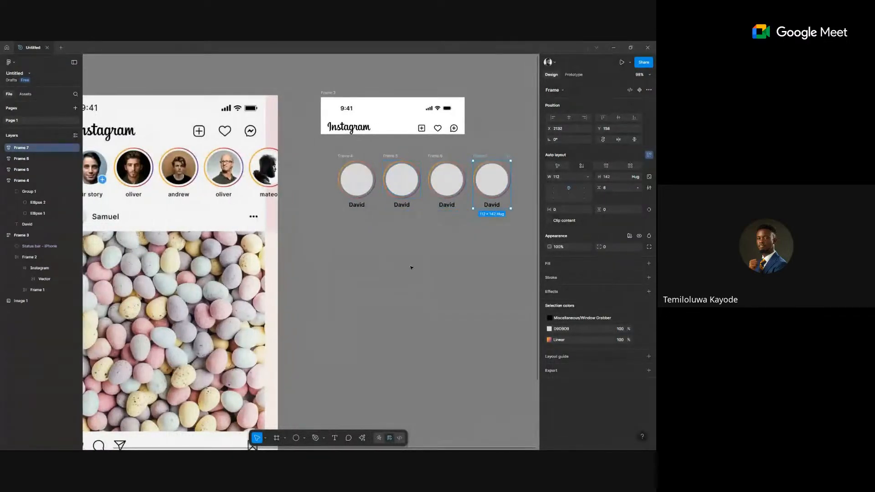
click(411, 267)
scroll(411, 268, down, 3)
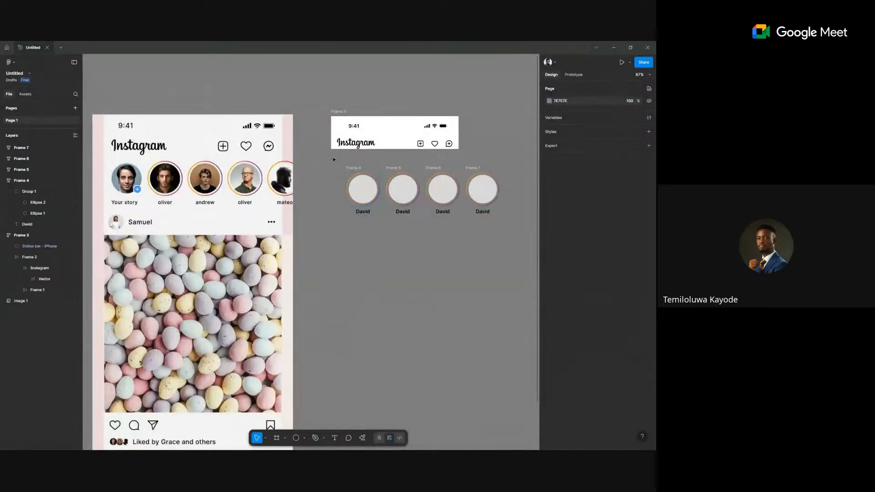
drag(332, 156, 519, 236)
key(shift+a)
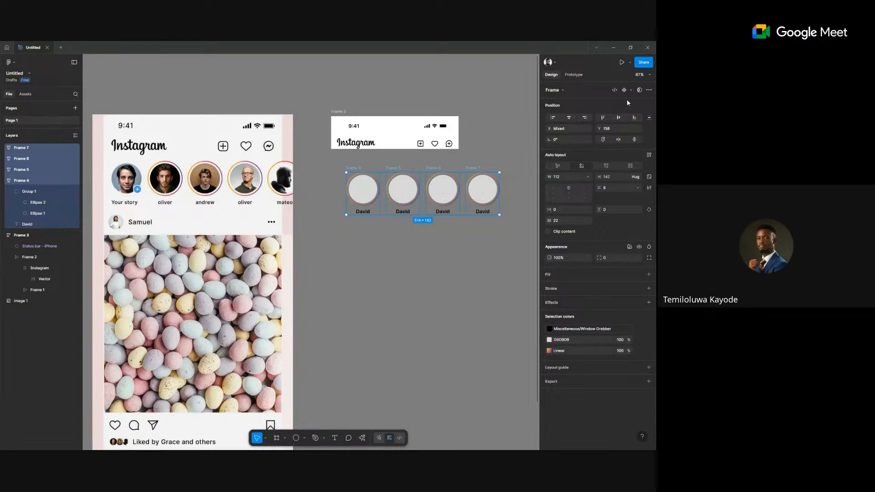
Wrap the four story items in auto layout and scale all four circles to 96×96.
click(648, 155)
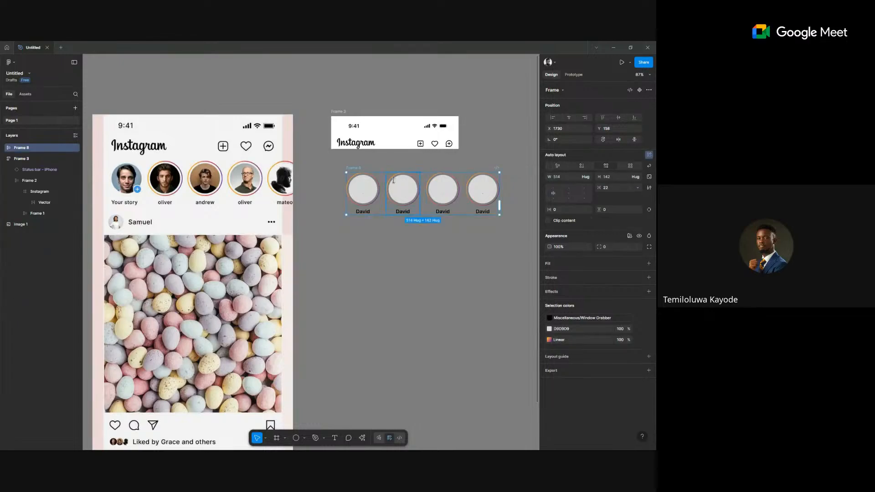
double_click(363, 196)
double_click(363, 197)
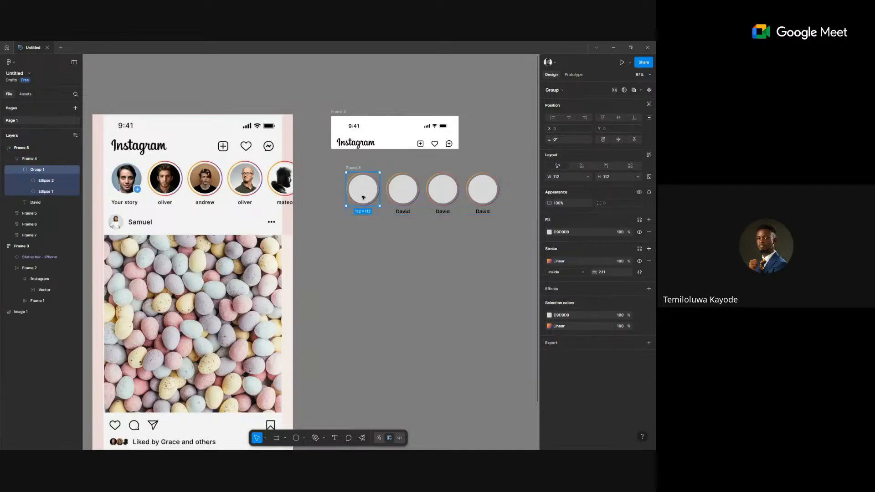
shift+click(407, 196)
shift+click(444, 193)
shift+click(483, 192)
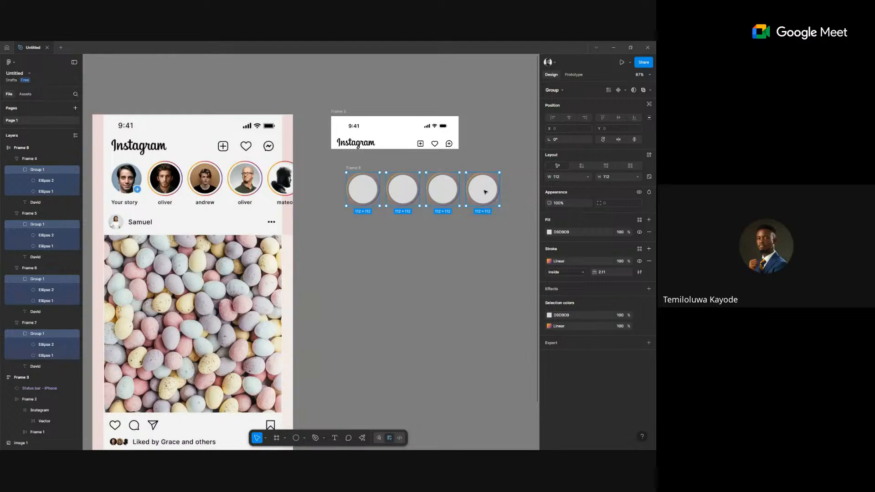
key(k)
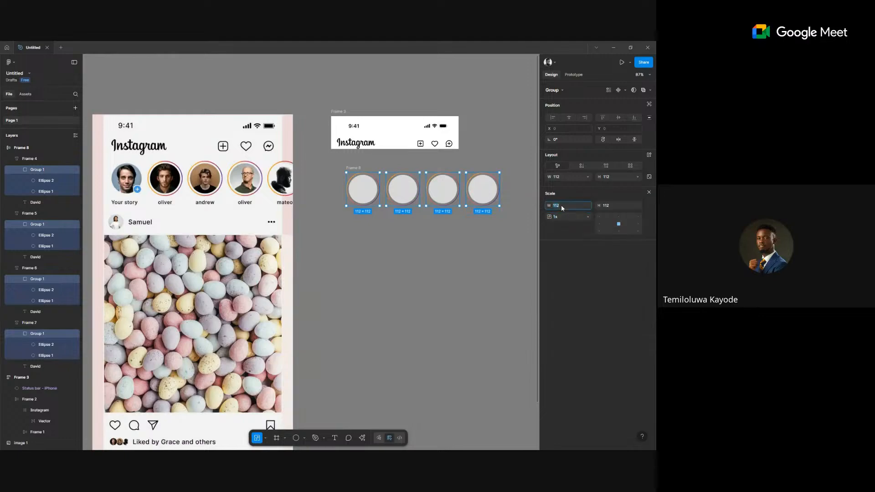
click(563, 209)
text(96)
key(Return)
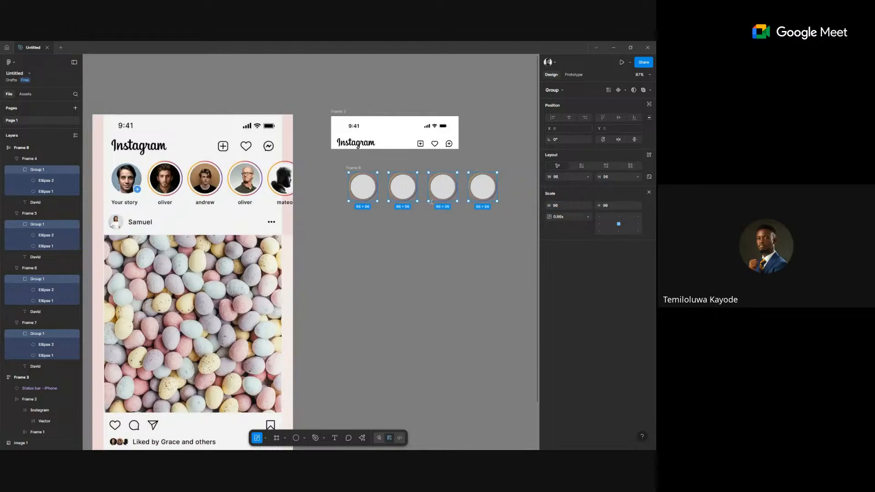
click(492, 235)
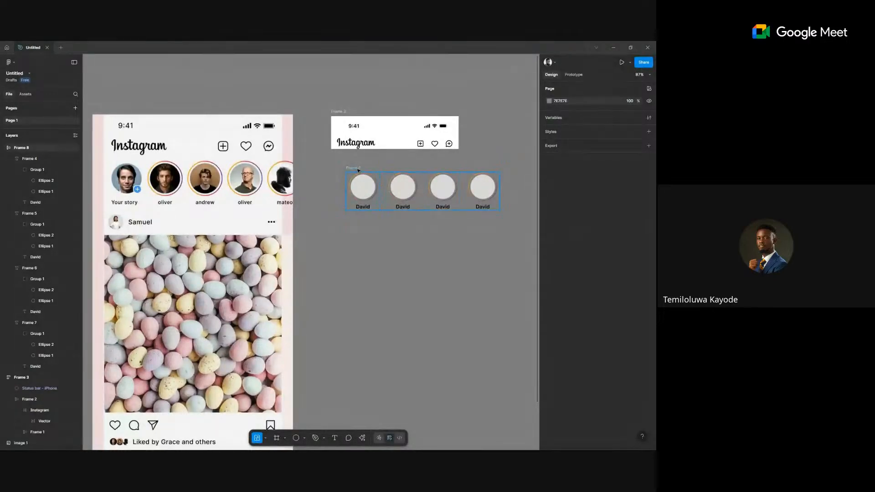
Set the story row's auto-layout gap to 20.
click(358, 170)
click(650, 203)
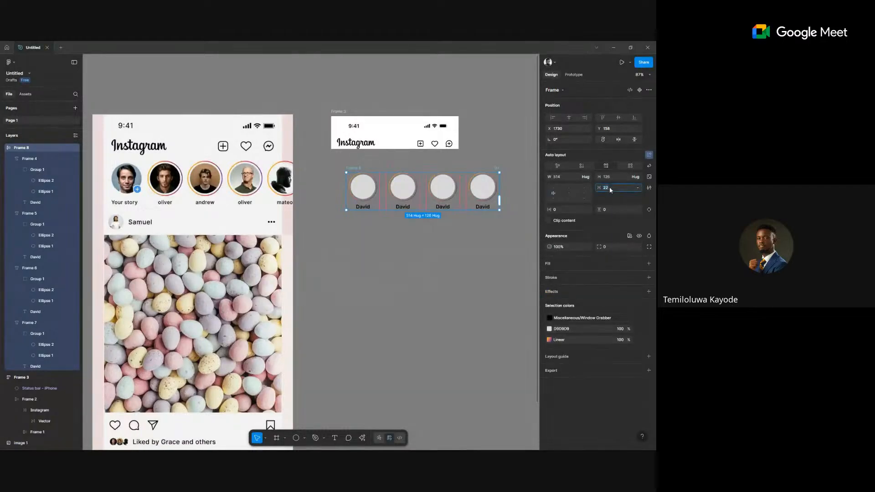
text(20)
key(Return)
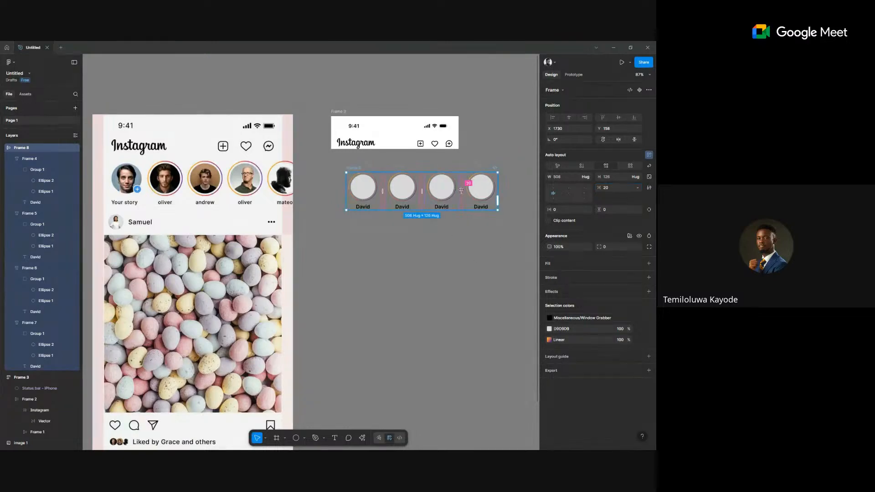
click(335, 261)
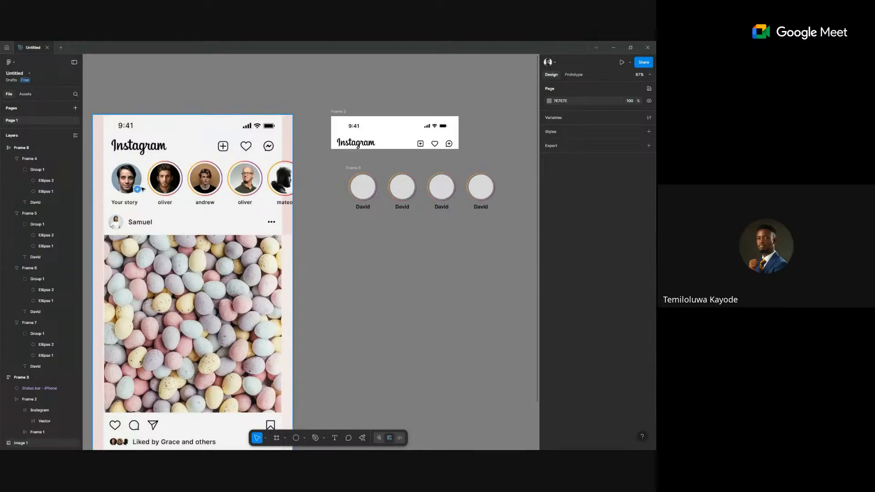
Draw a 122×122 circle below the story row.
scroll(101, 181, up, 1)
scroll(101, 181, up, 3)
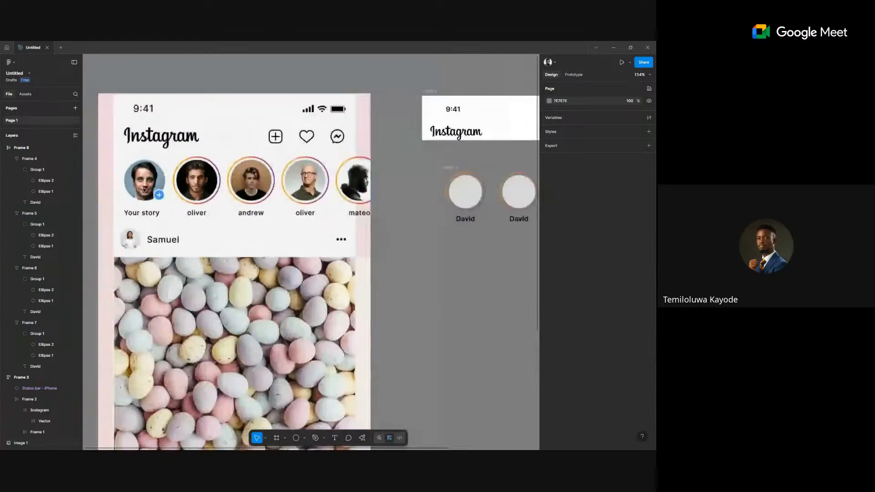
scroll(389, 296, up, 1)
scroll(413, 245, down, 2)
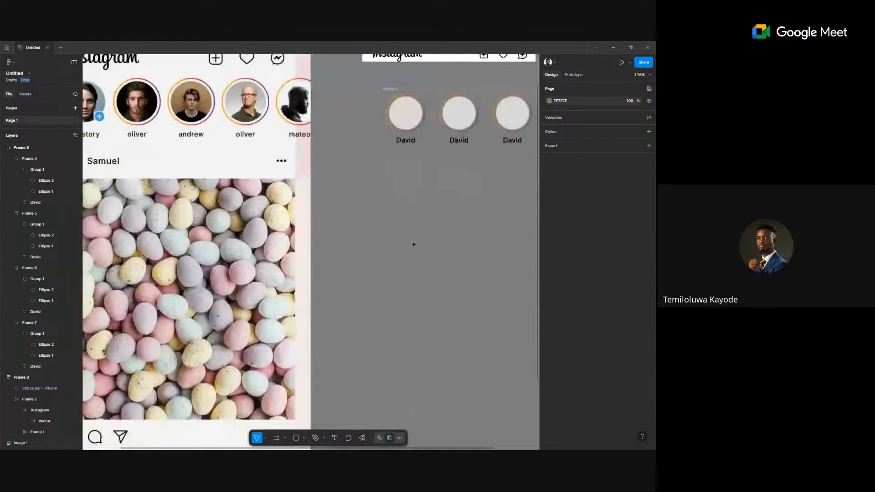
scroll(413, 245, down, 3)
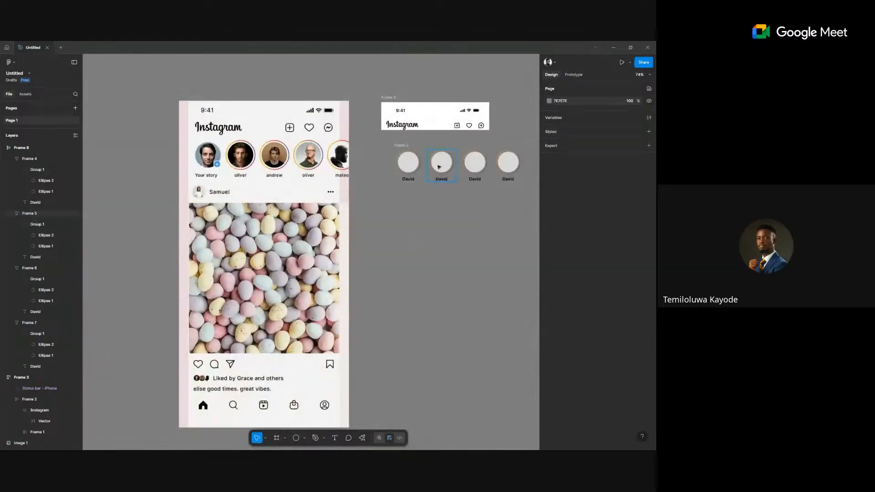
scroll(404, 252, right, 2)
scroll(404, 252, up, 1)
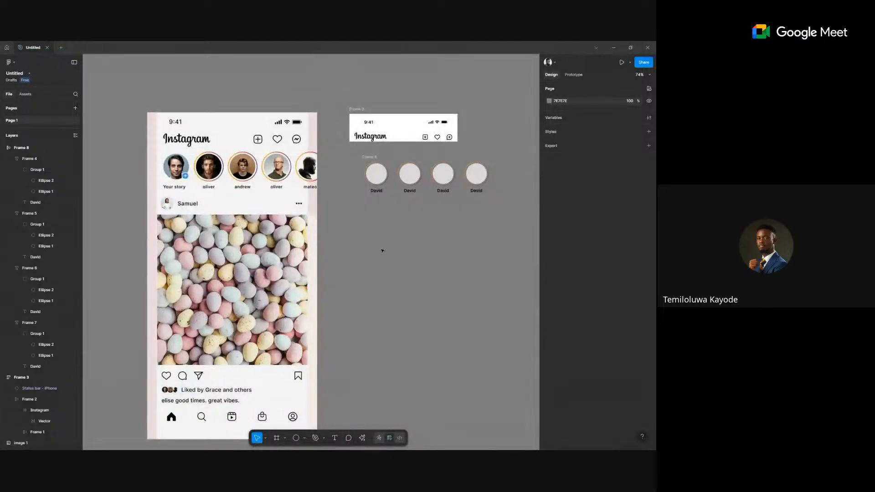
key(o)
drag(375, 227, 407, 250)
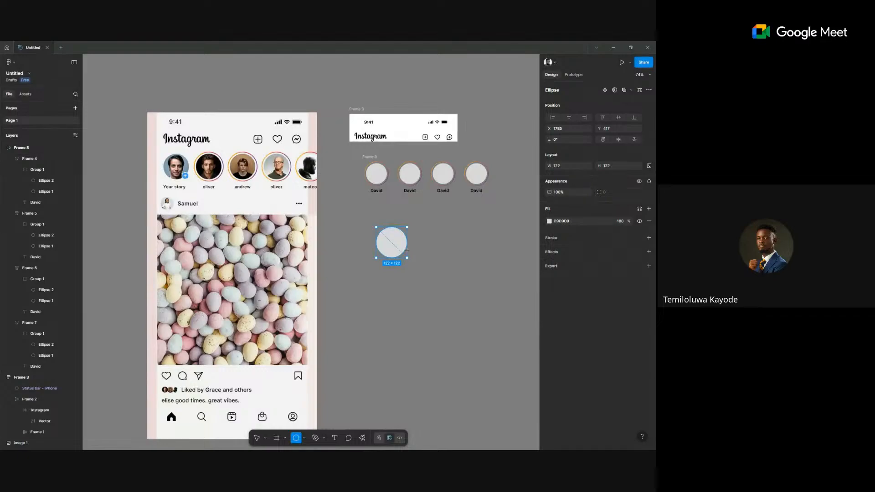
click(441, 253)
Insert a 'plus' icon from the Lucide Icons plugin and place it left of the circle.
right_click(441, 250)
mouse_move(465, 307)
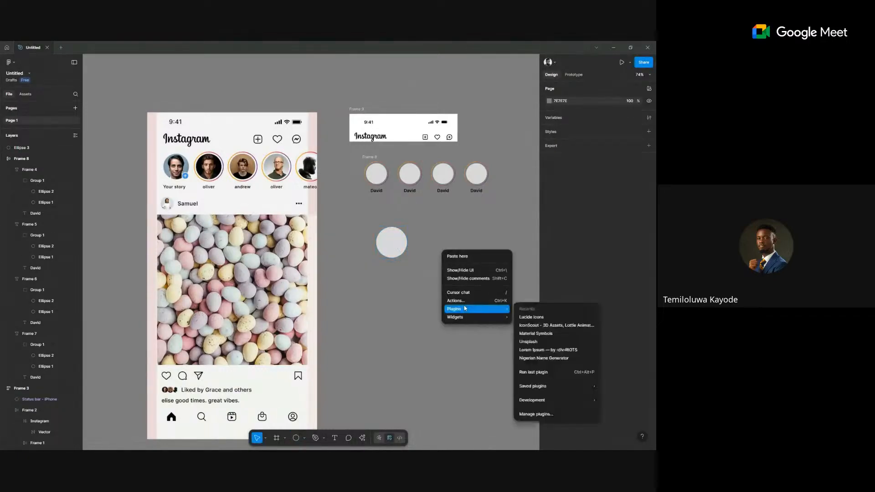
click(551, 316)
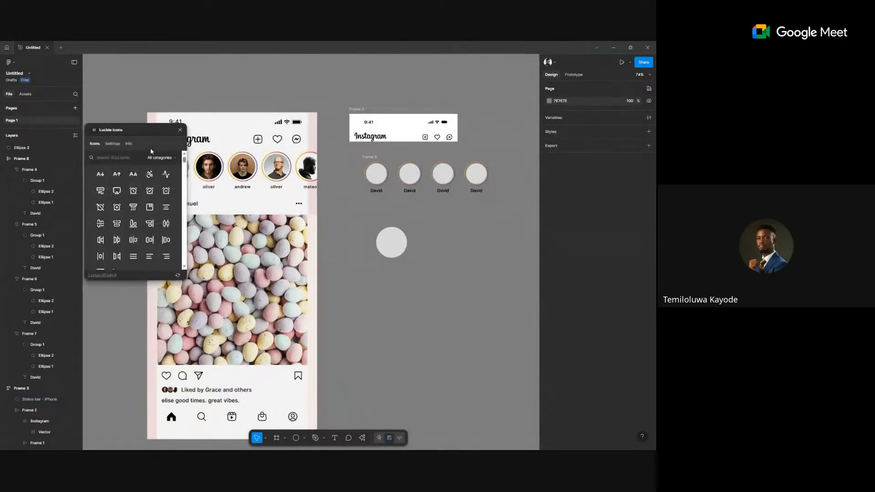
click(123, 158)
text(add)
scroll(138, 193, down, 3)
scroll(140, 196, up, 3)
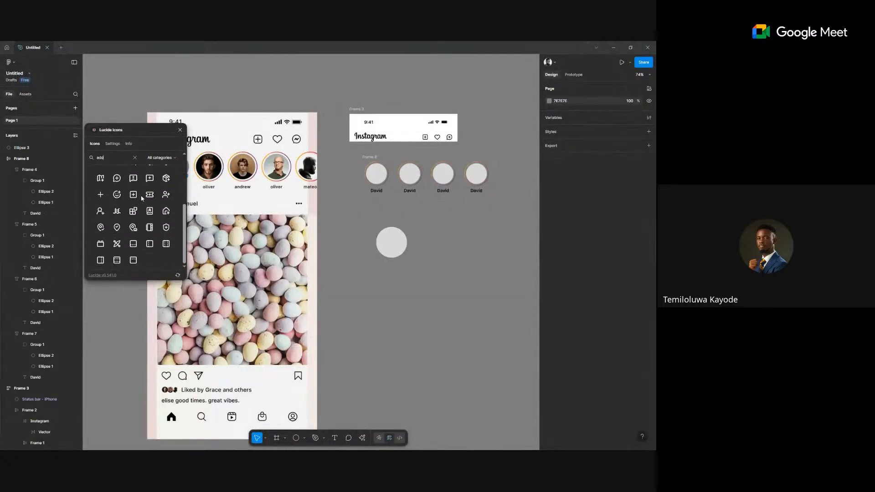
scroll(141, 198, down, 3)
scroll(141, 198, up, 3)
key(ctrl+a)
text(plus)
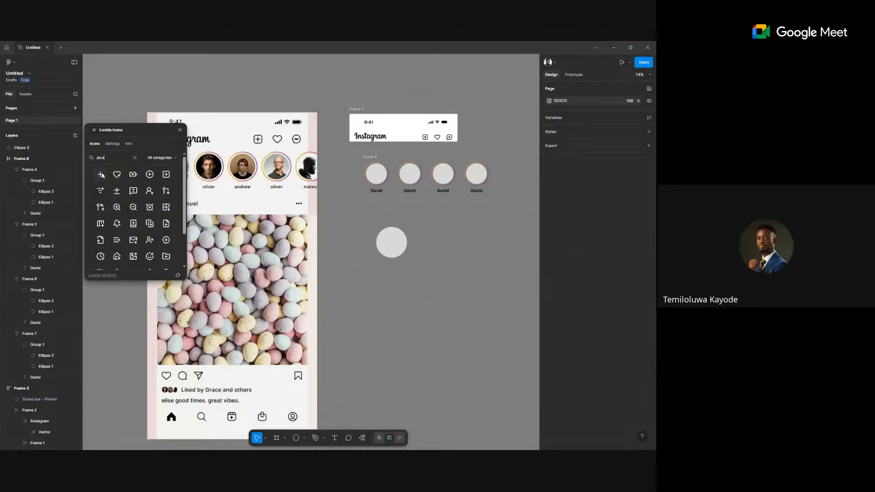
click(103, 175)
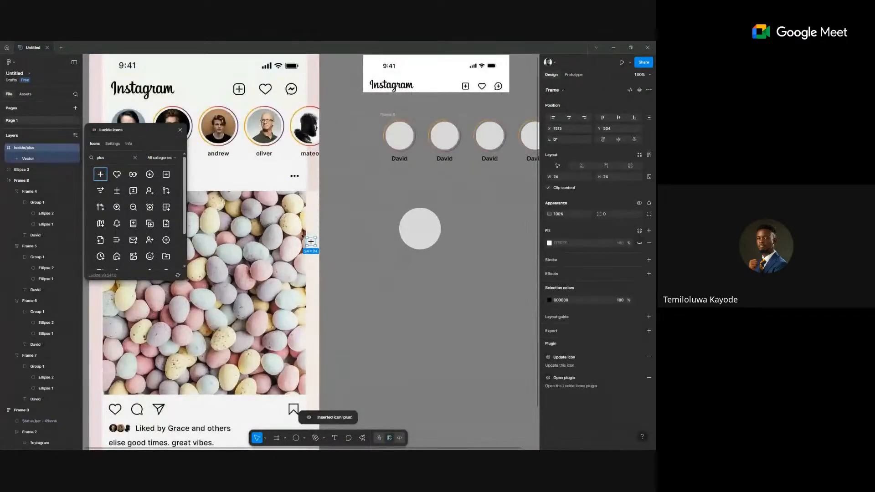
drag(303, 237, 381, 248)
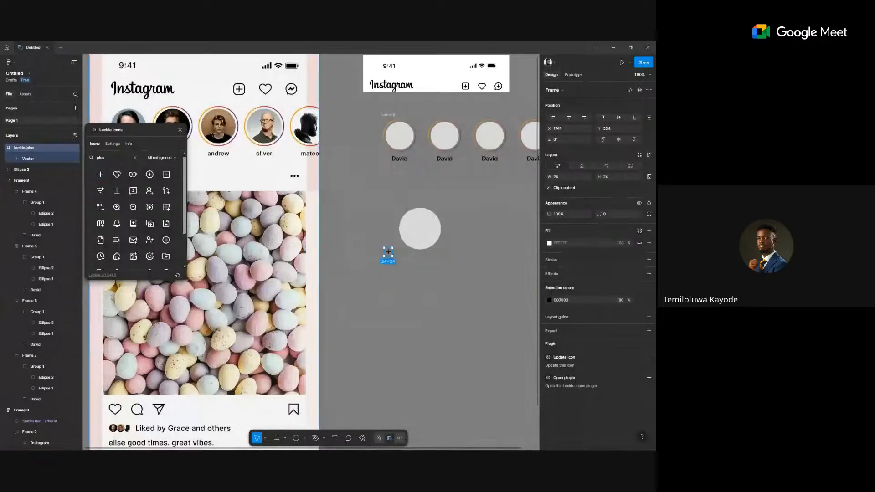
Draw a small 28×28 circle, layer the plus icon on top, and group the two.
scroll(414, 250, up, 2)
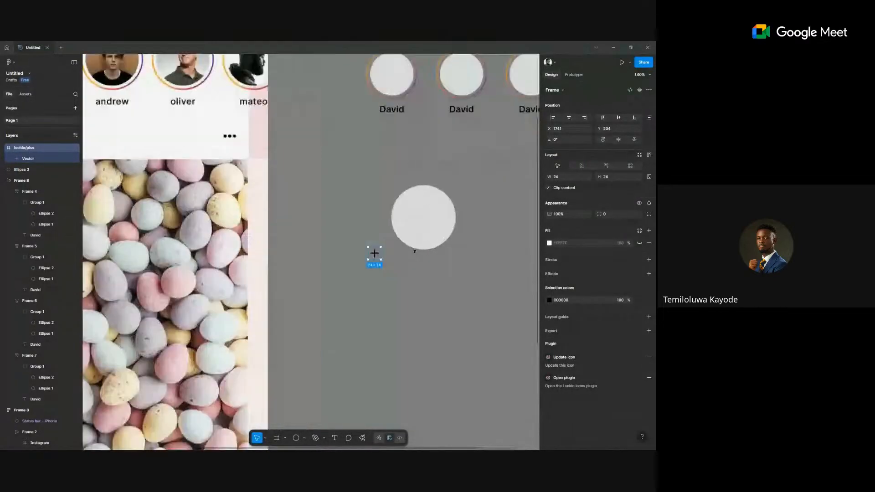
scroll(414, 250, up, 5)
key(Escape)
key(o)
drag(279, 244, 311, 276)
drag(326, 239, 292, 241)
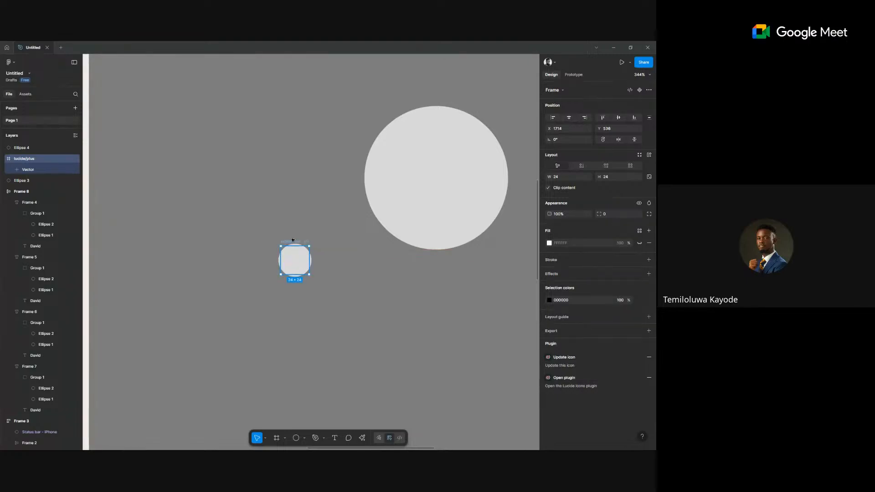
key(ctrl+])
drag(235, 212, 330, 319)
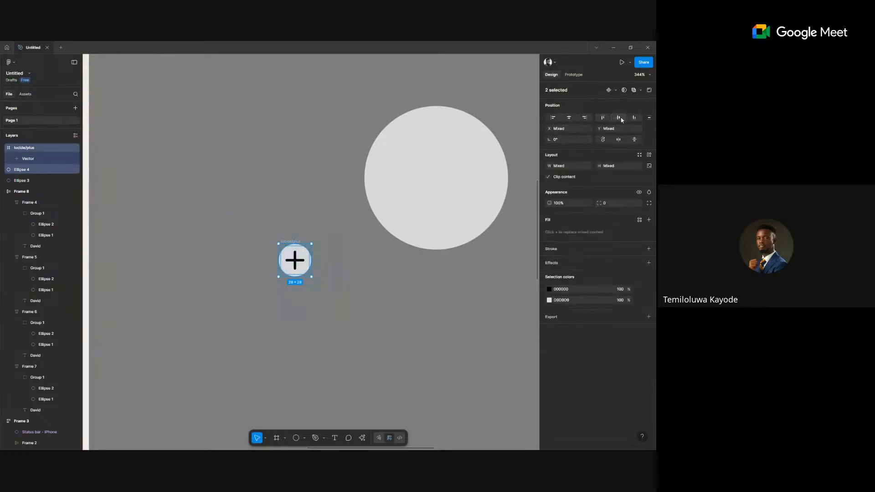
click(310, 260)
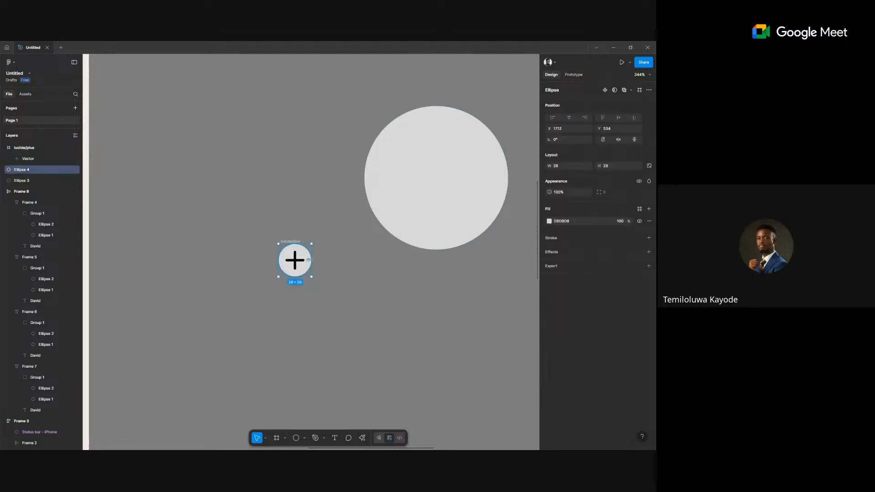
drag(336, 218, 232, 320)
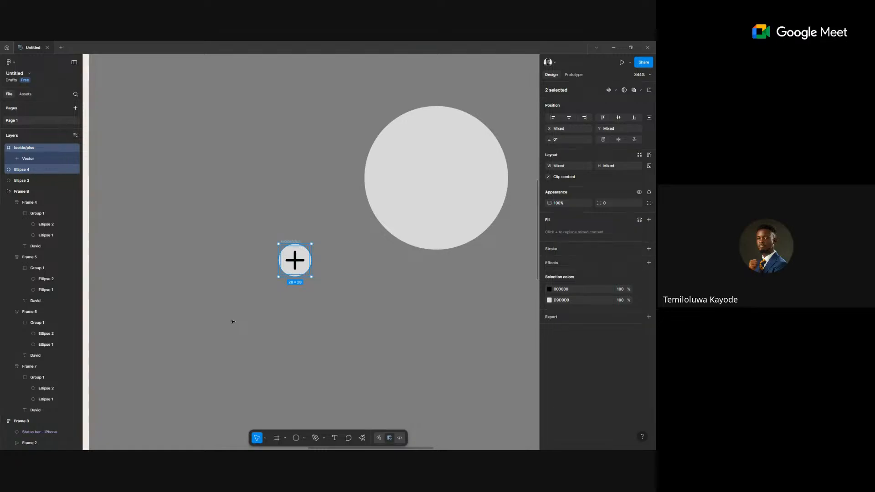
key(ctrl+g)
scroll(232, 321, down, 10)
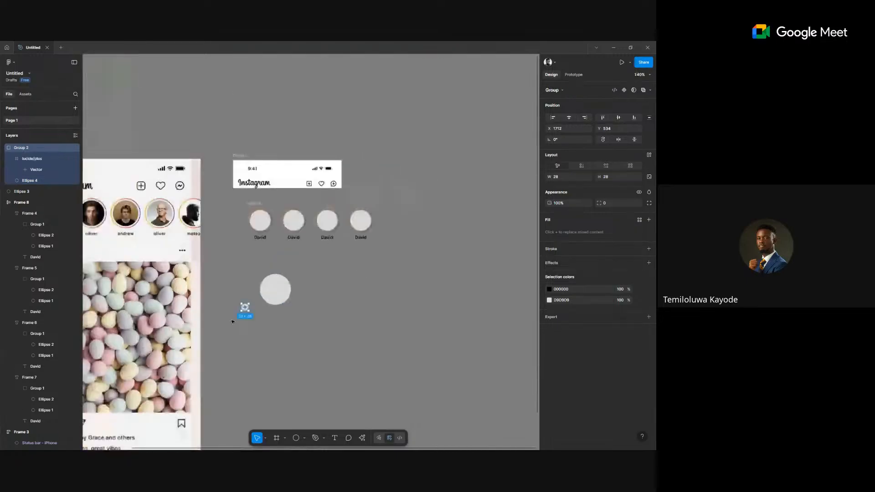
Resize the large grey circle to 96×96 to match the story circles.
scroll(333, 273, down, 3)
scroll(341, 264, up, 4)
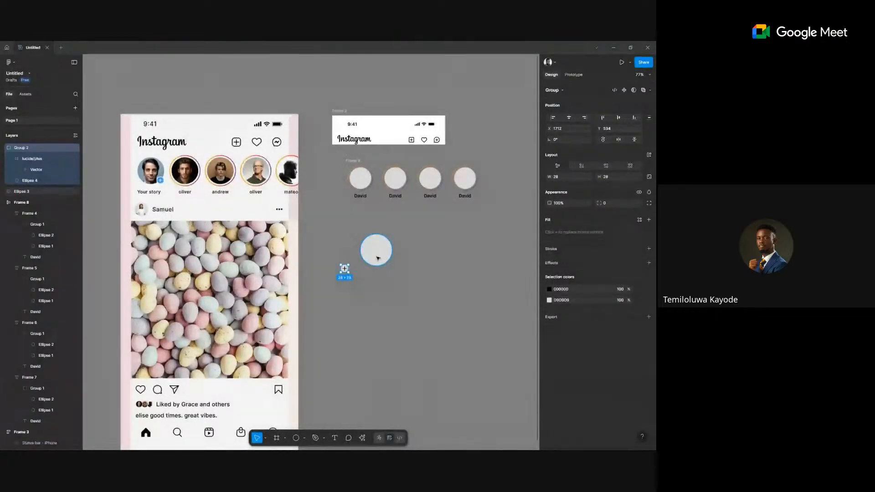
click(377, 258)
click(362, 181)
click(364, 182)
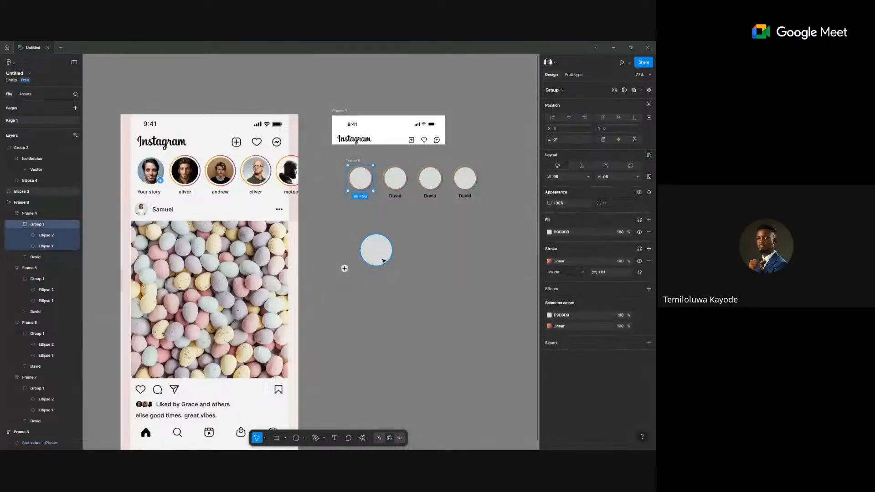
click(383, 261)
click(649, 166)
click(613, 168)
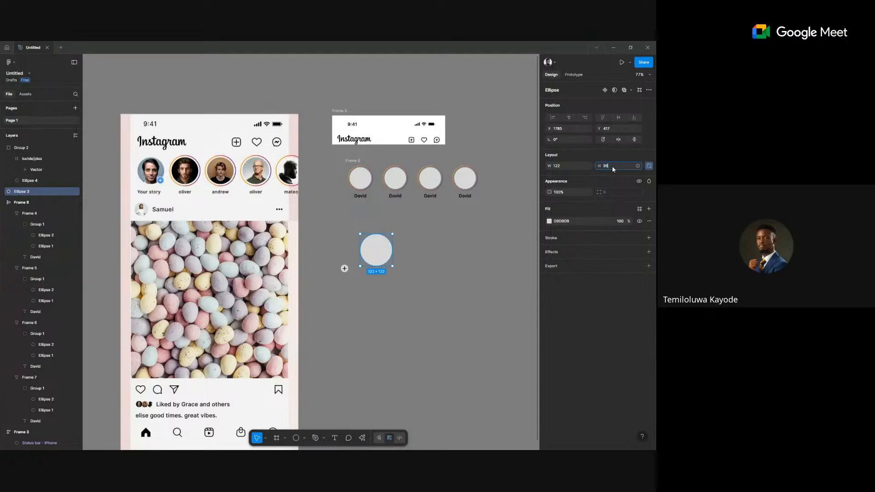
text(96)
key(Return)
Move the badge to the circle's lower middle and colour it blue 3C98F4 with a white FFFFFF plus.
click(344, 268)
drag(345, 269, 377, 276)
click(549, 300)
click(467, 392)
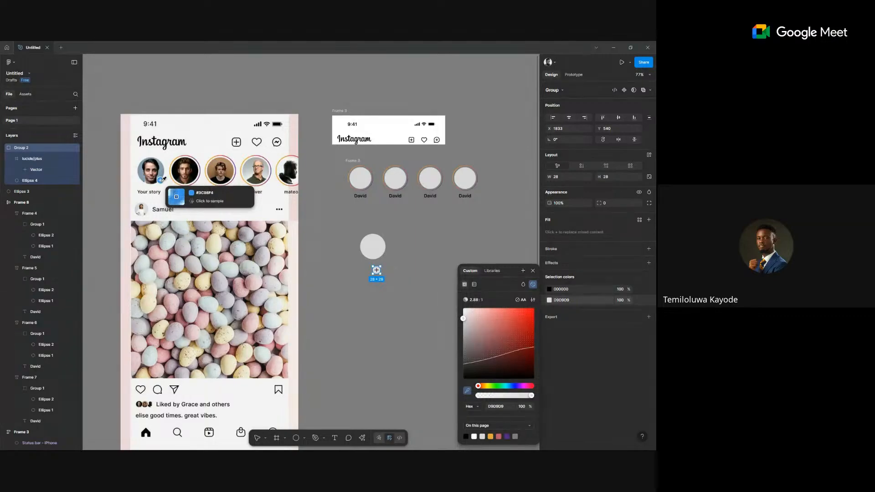
click(160, 181)
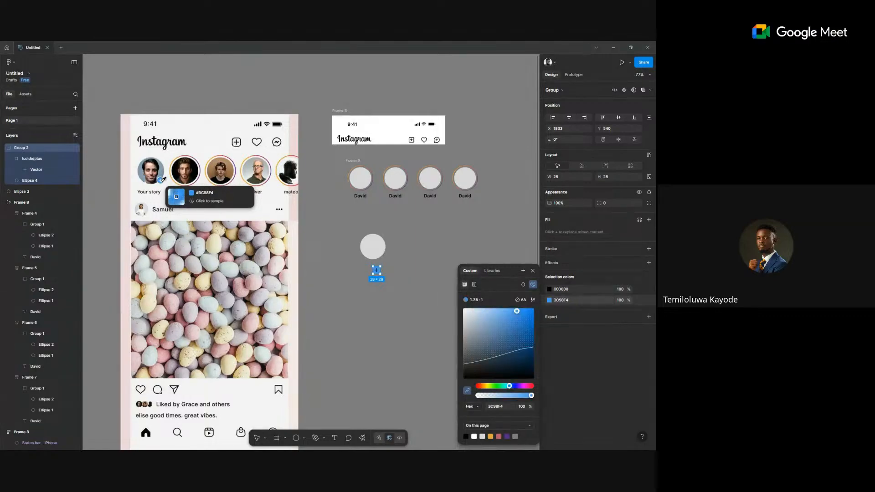
click(549, 289)
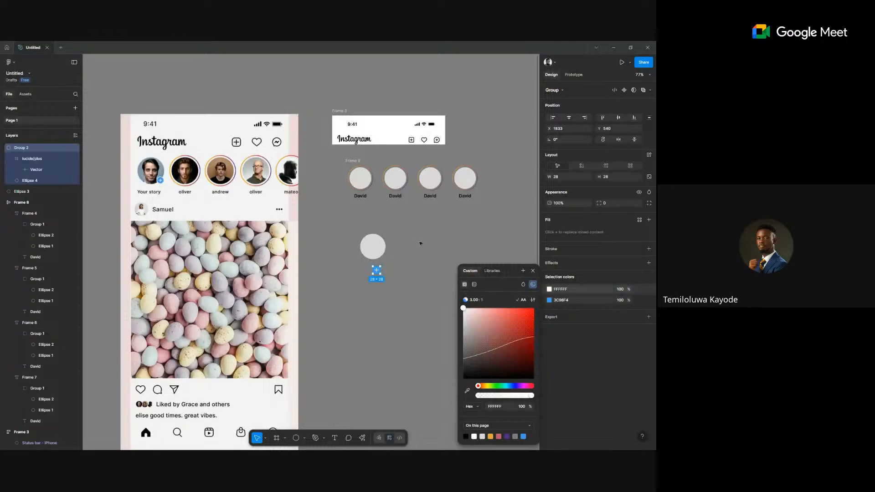
click(371, 318)
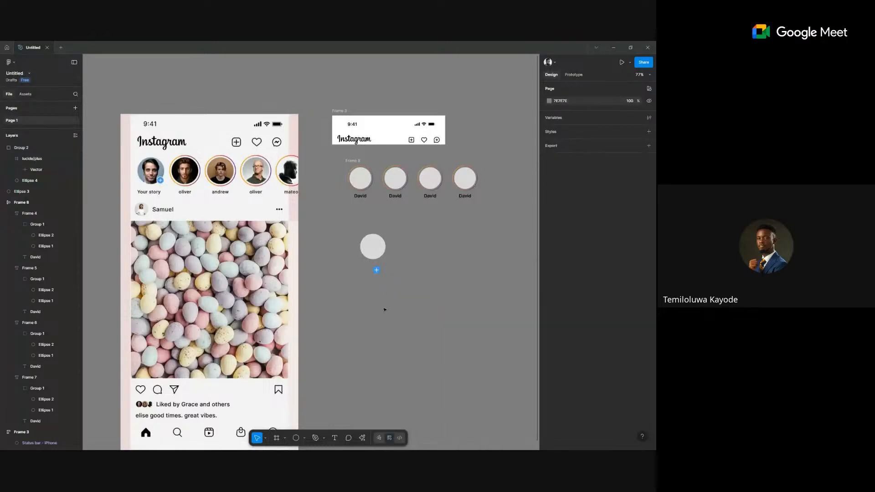
Move the plus badge onto the grey circle's lower edge and right-align it with the circle.
scroll(384, 309, up, 3)
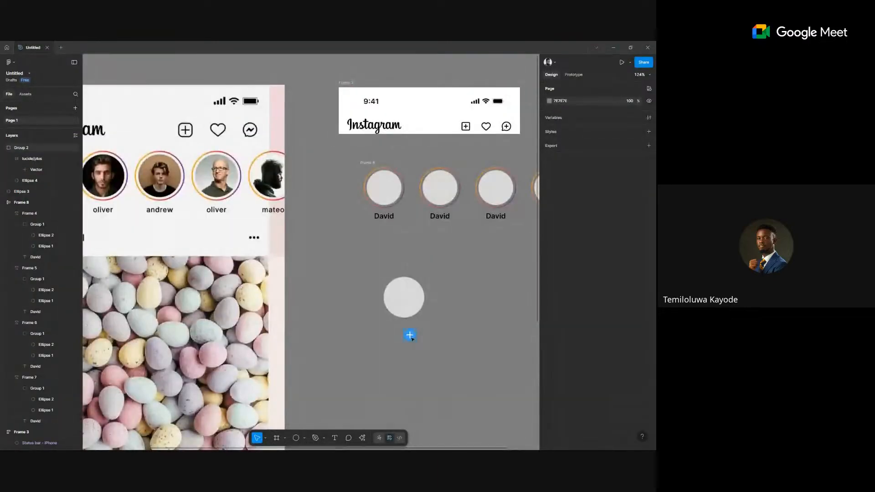
drag(409, 332, 410, 308)
click(450, 329)
drag(459, 337, 344, 253)
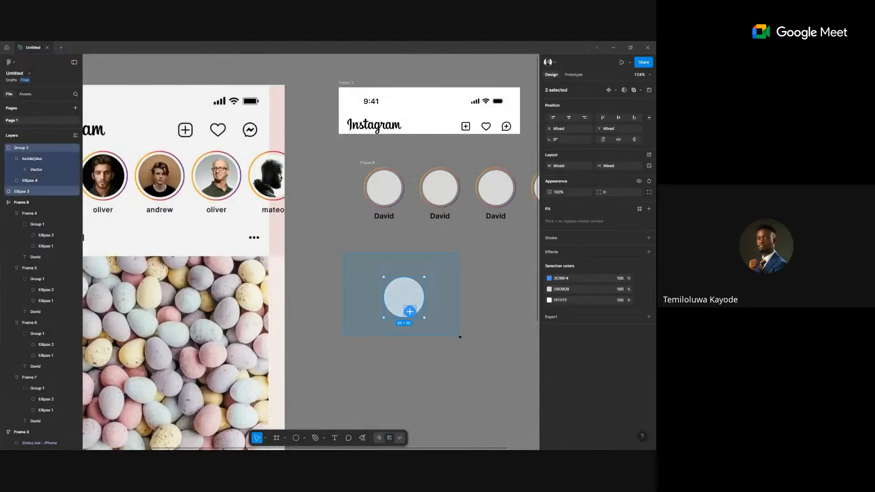
click(584, 118)
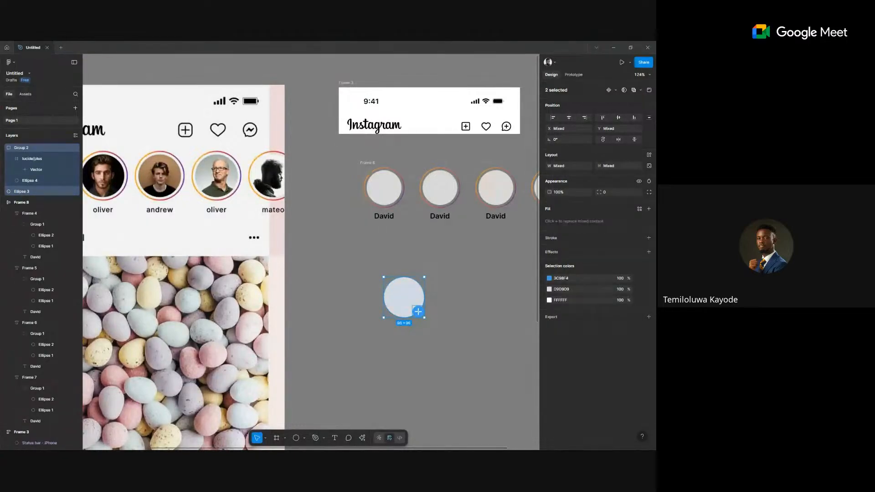
click(439, 337)
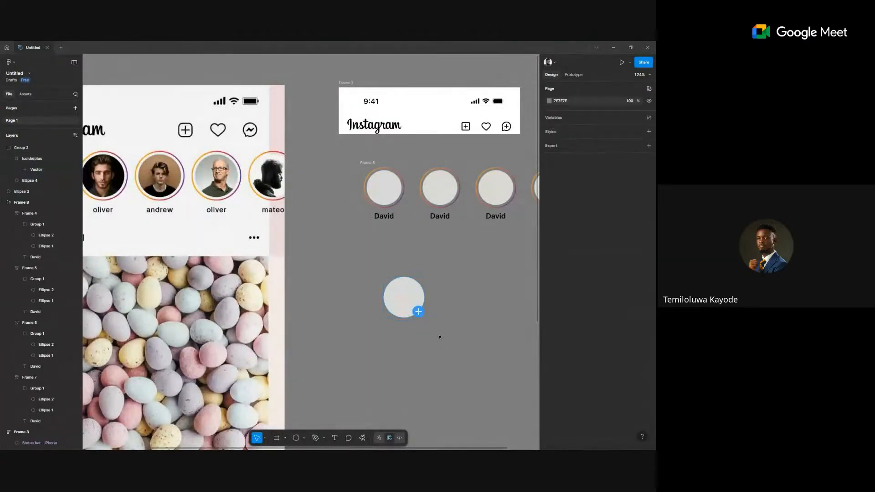
scroll(289, 296, down, 2)
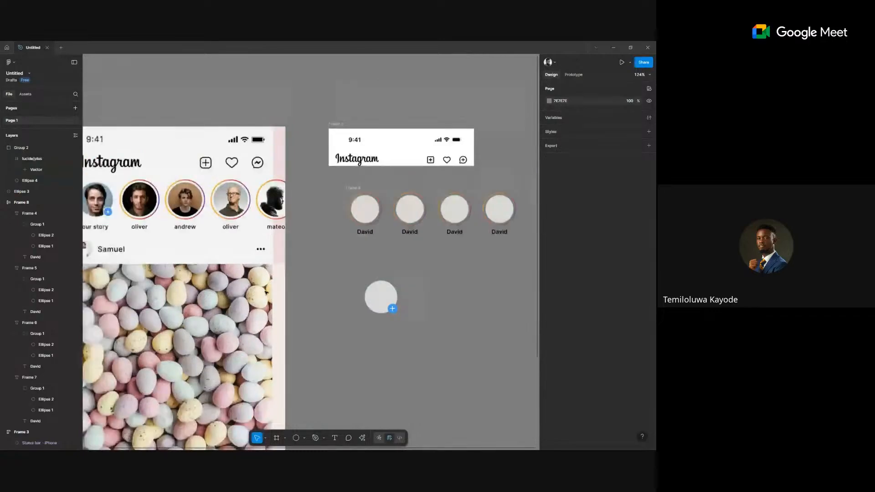
scroll(314, 273, up, 5)
scroll(459, 319, up, 3)
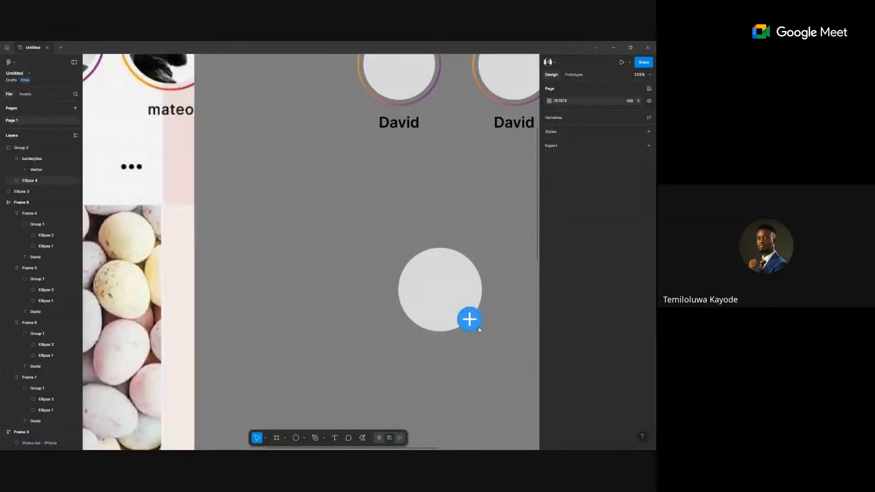
Give the blue badge circle a thin white 1px inside outline.
click(476, 325)
scroll(488, 327, down, 4)
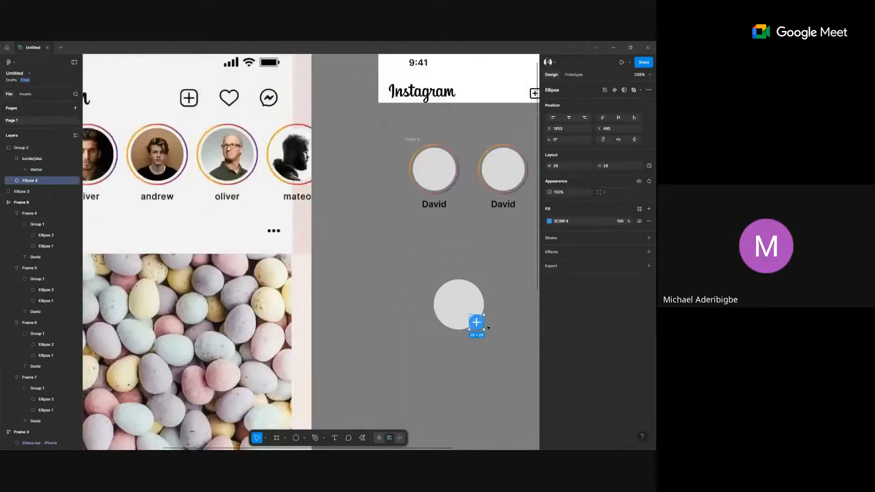
scroll(488, 326, up, 4)
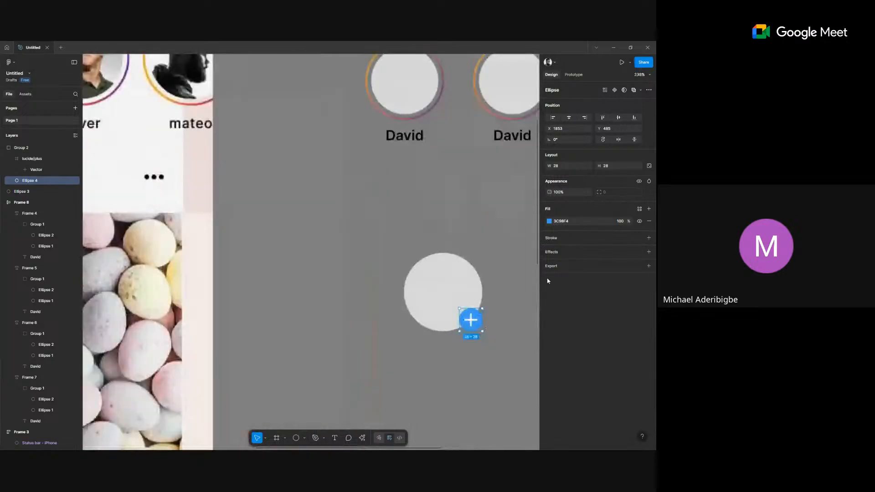
click(649, 237)
click(549, 250)
click(482, 303)
key(ctrl+z)
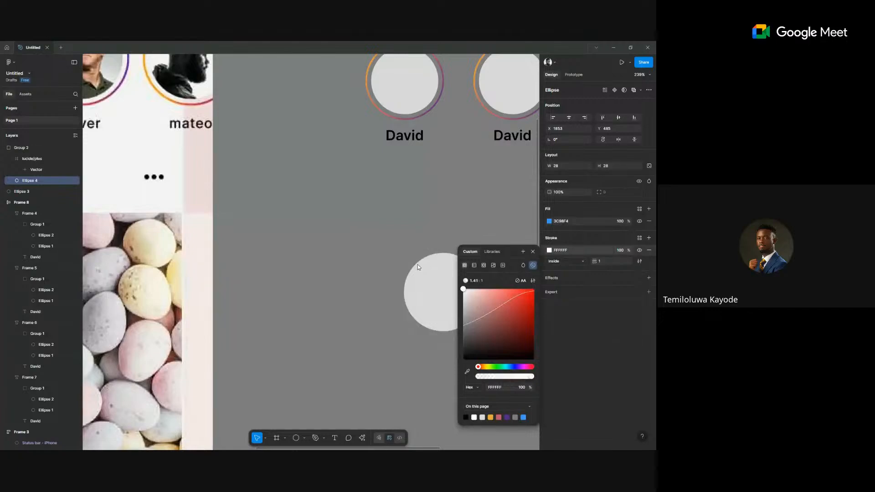
click(382, 192)
scroll(346, 182, right, 3)
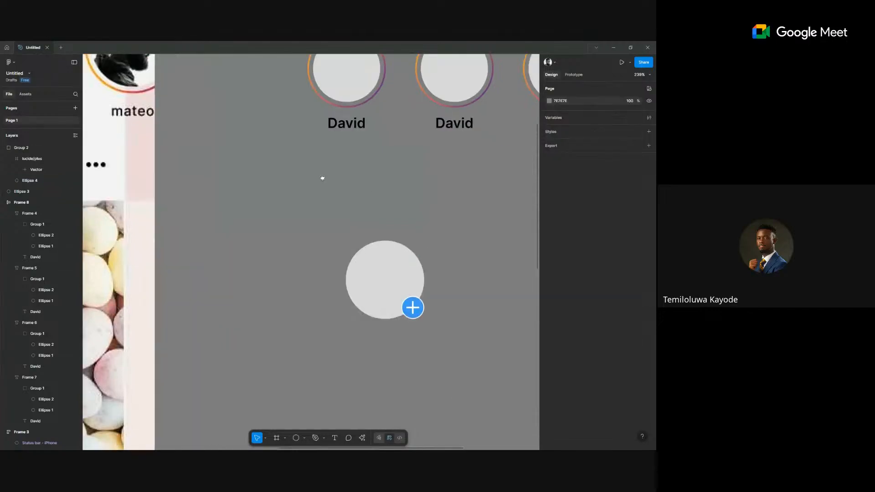
scroll(351, 205, down, 2)
scroll(352, 206, down, 5)
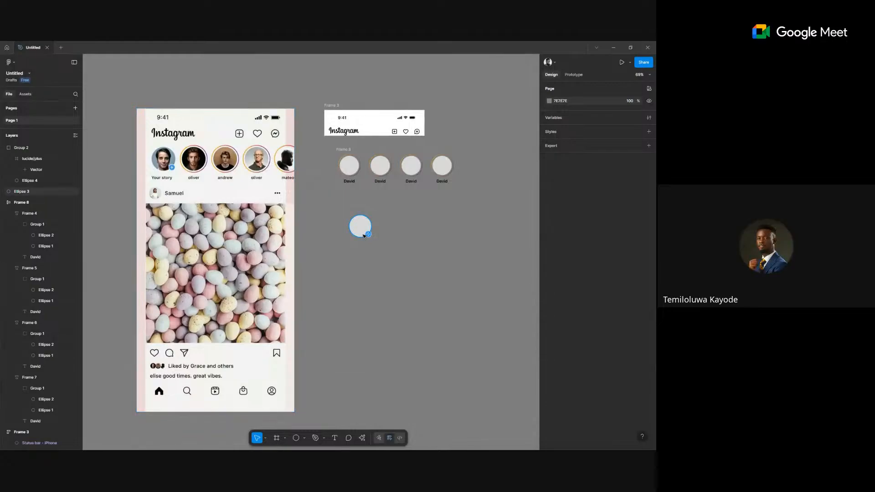
Place a copy of the first David story's circle group beside the grey circle.
click(345, 167)
double_click(345, 167)
scroll(342, 166, up, 1)
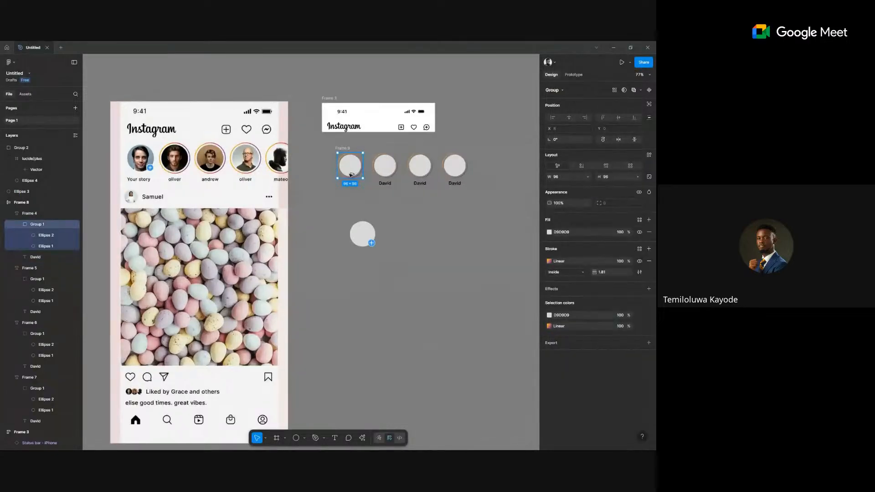
drag(391, 229, 394, 234)
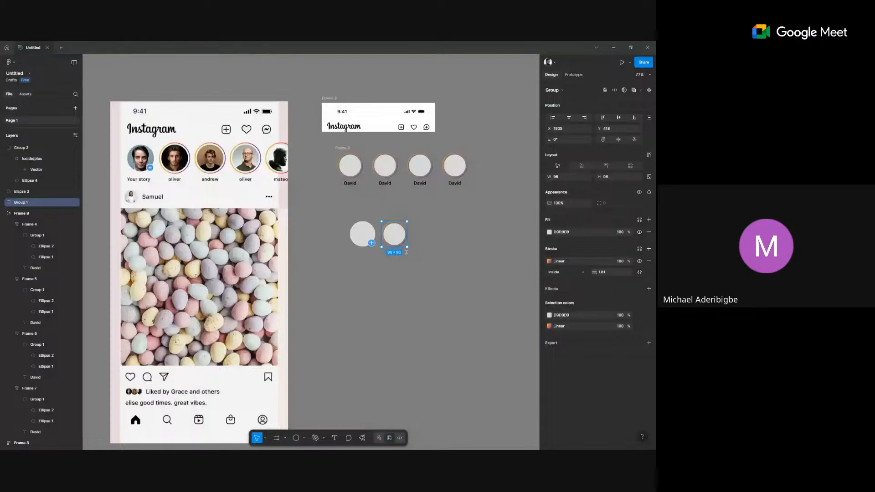
scroll(177, 136, up, 5)
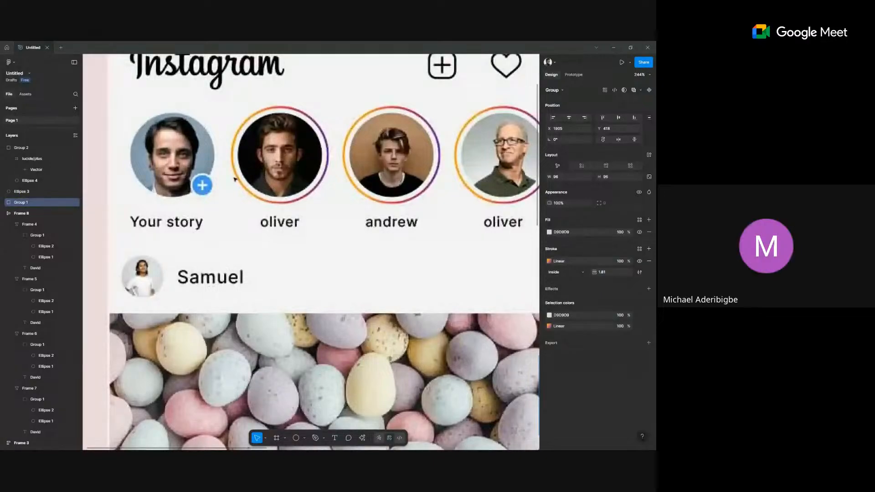
scroll(235, 179, down, 10)
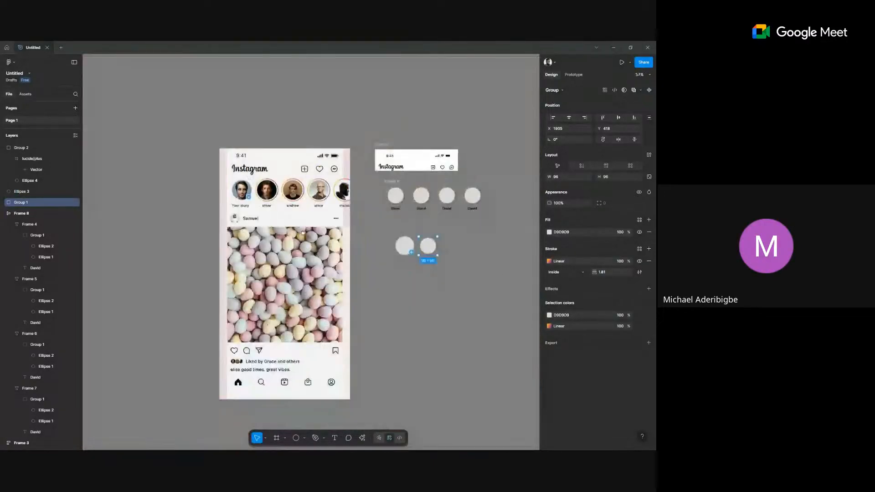
scroll(303, 232, right, 2)
scroll(429, 237, up, 6)
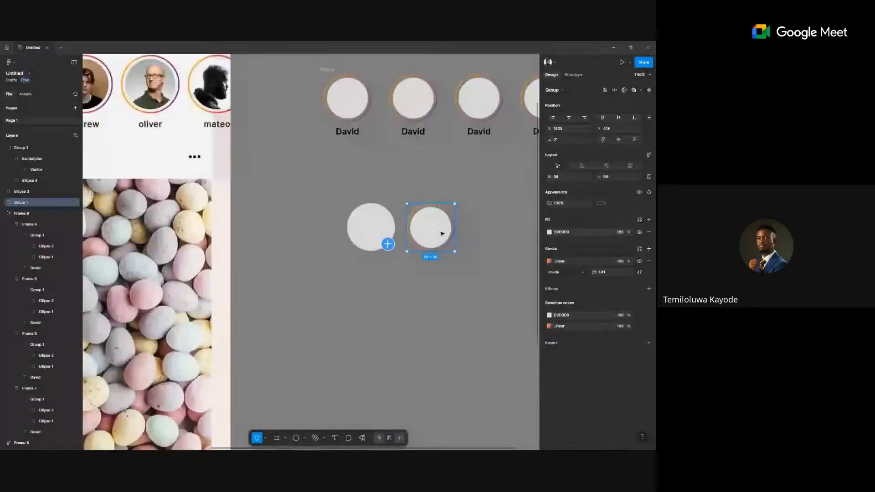
Check the copied inner circle's size and resize the grey circle to 82.29 × 82.29.
click(441, 234)
double_click(441, 234)
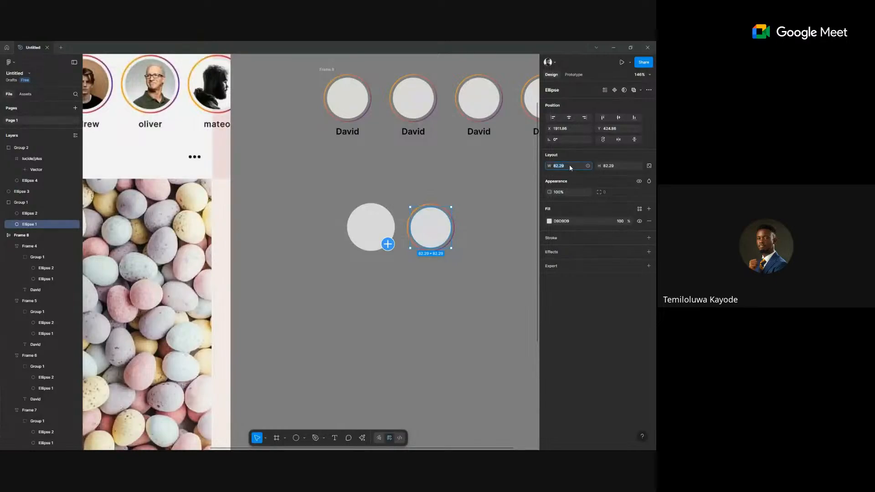
click(417, 306)
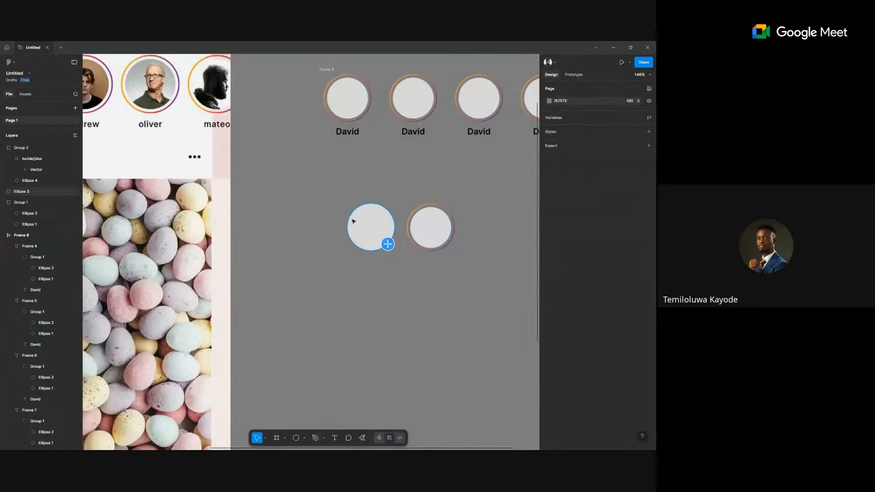
click(386, 216)
click(615, 167)
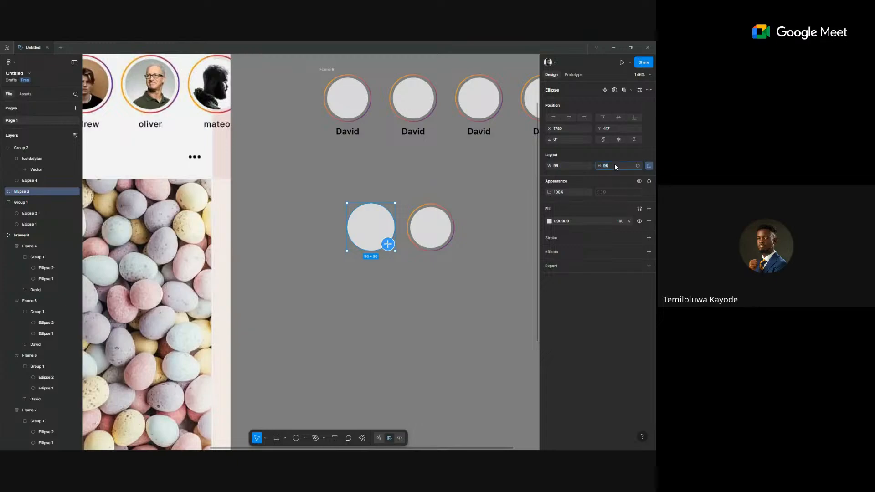
text(82.29)
key(Return)
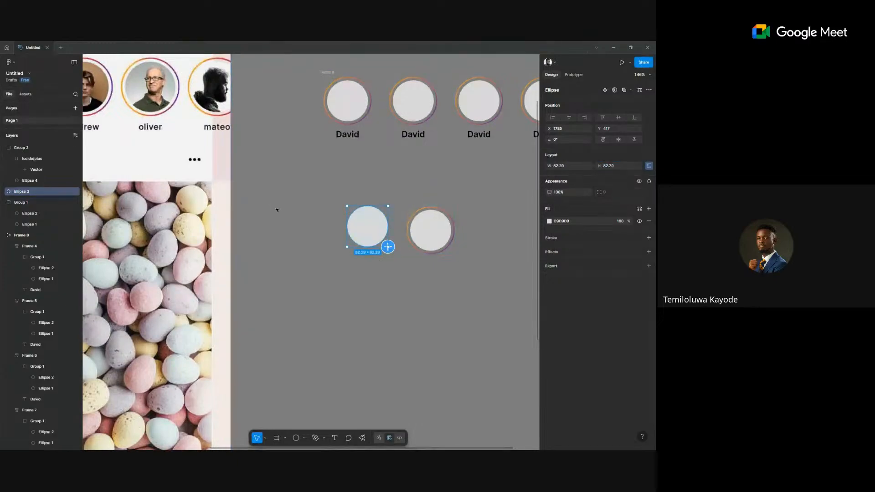
Align the grey circle and the plus badge along their right edges.
scroll(358, 136, up, 1)
click(343, 214)
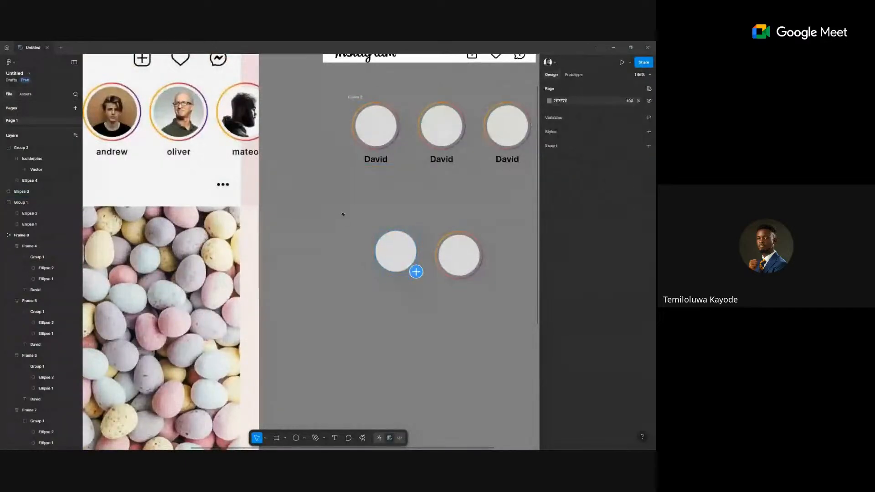
drag(342, 215, 423, 291)
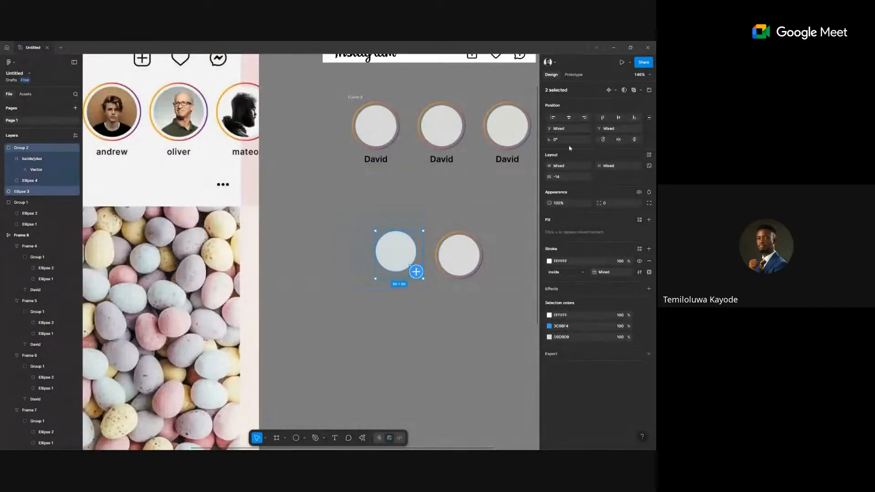
click(585, 117)
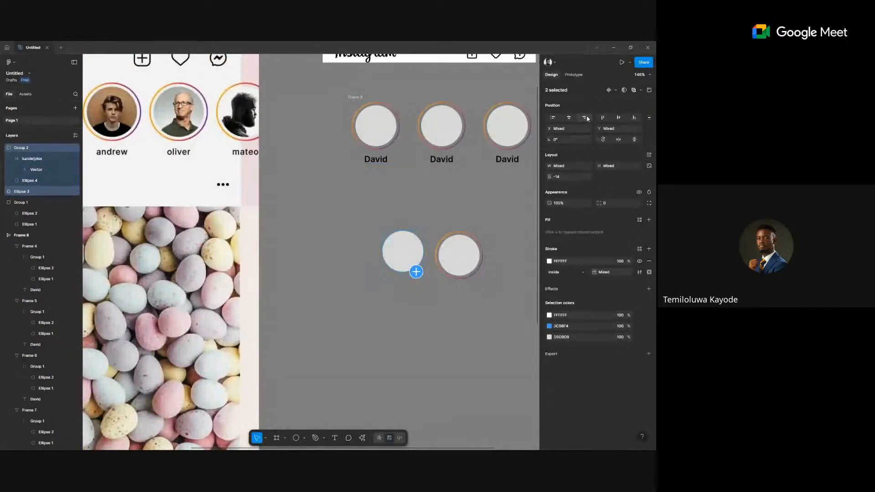
click(618, 118)
click(465, 181)
scroll(465, 182, down, 5)
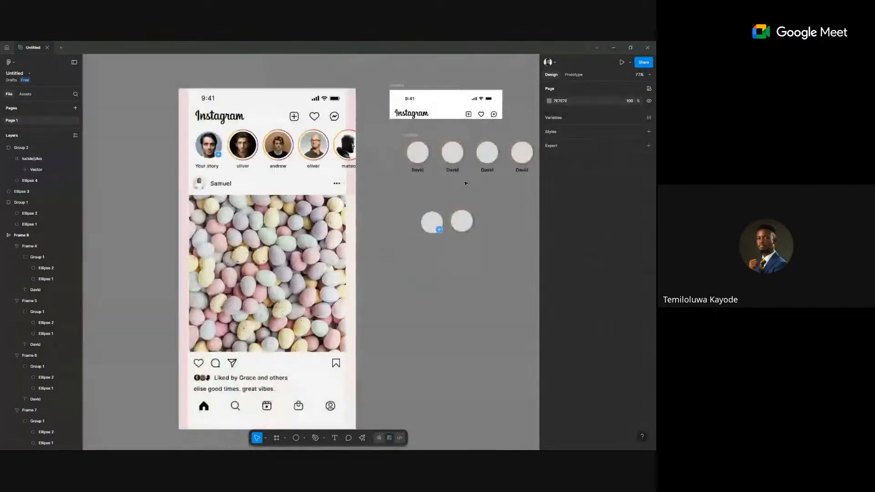
scroll(464, 181, up, 3)
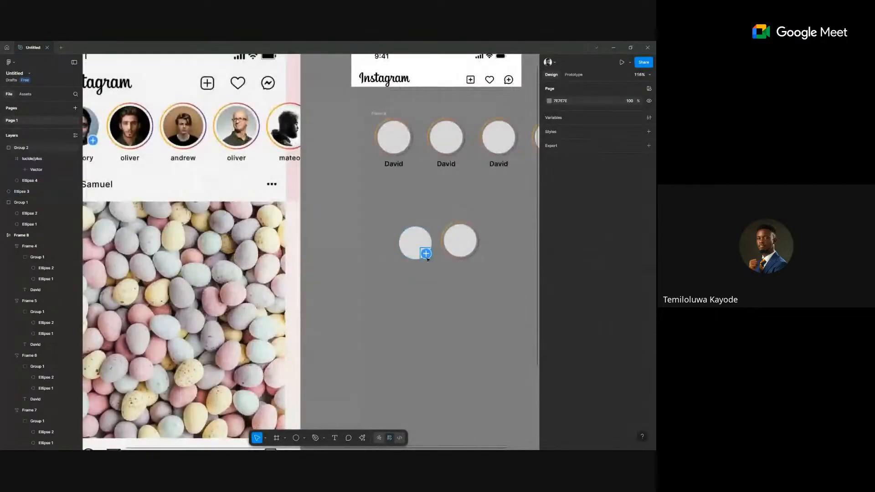
Scale the plus badge proportionally down to 24 × 24.
click(427, 258)
key(k)
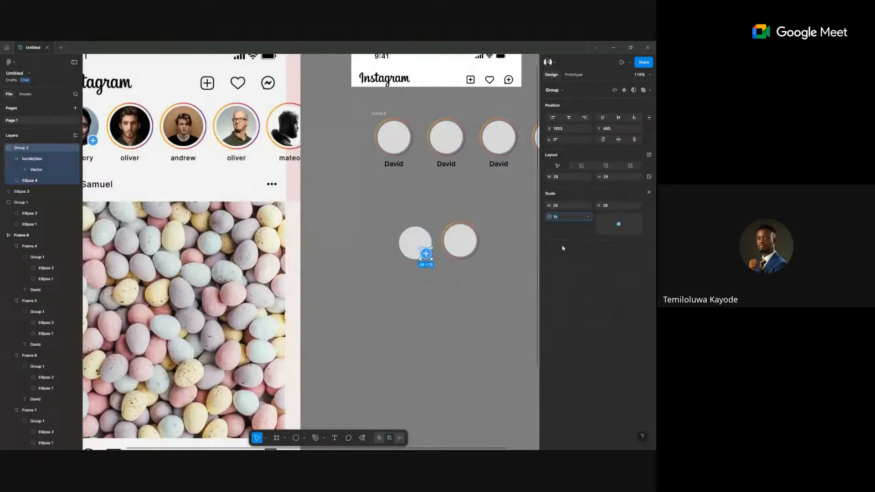
click(614, 206)
text(24)
key(Return)
scroll(437, 260, up, 5)
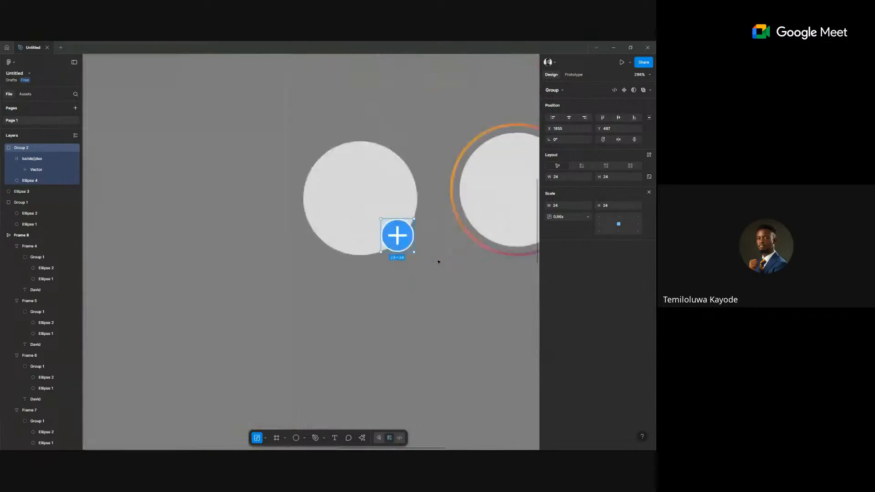
Give the plus badge's circle a white stroke of weight 1.
key(Return)
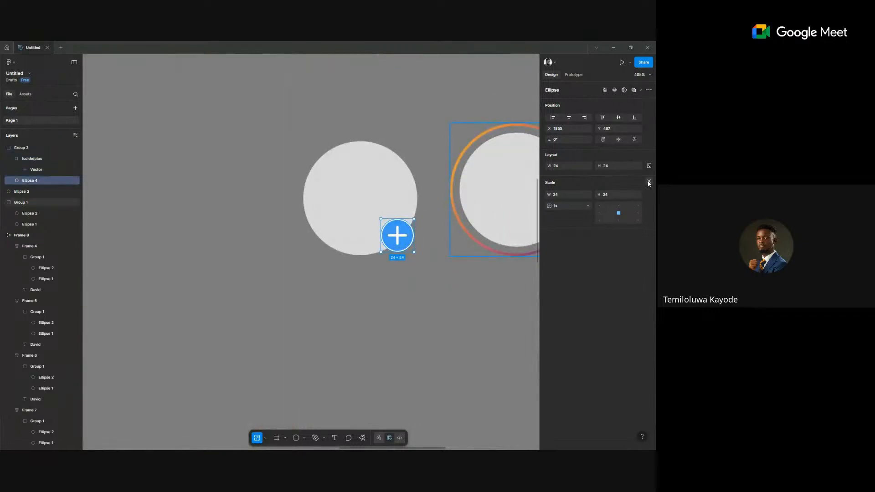
click(649, 182)
key(ctrl+a)
text(1)
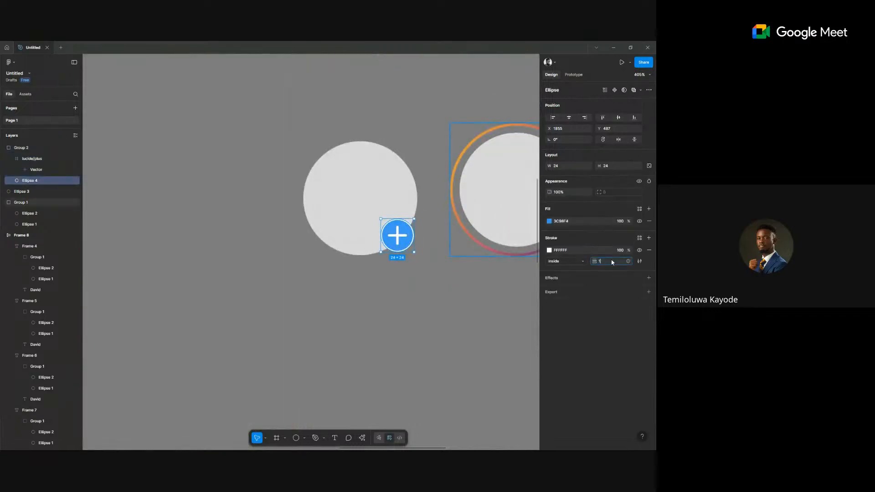
click(463, 323)
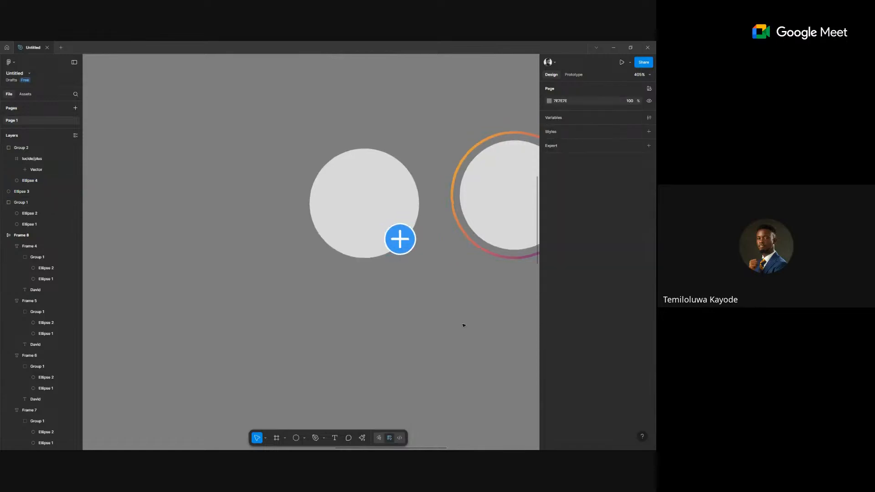
scroll(462, 322, down, 3)
scroll(462, 322, down, 5)
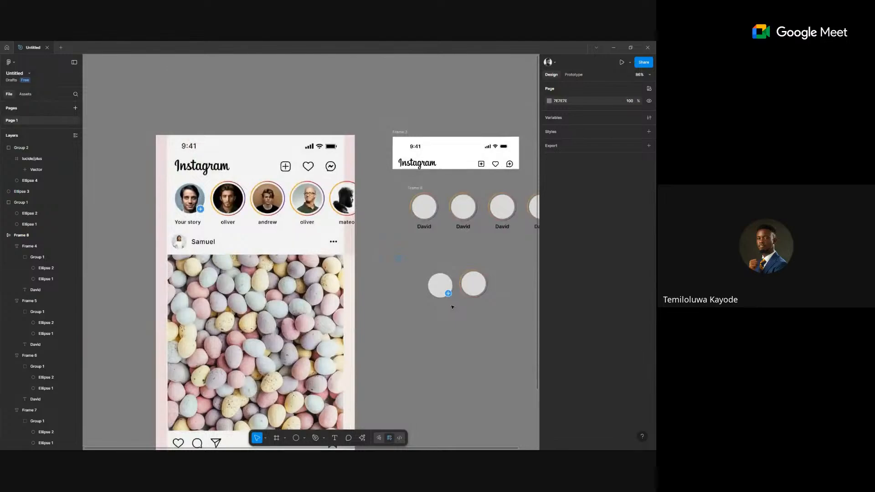
Group the grey circle with its badge, and separate the copied story ring from its fill circle.
drag(395, 255, 452, 306)
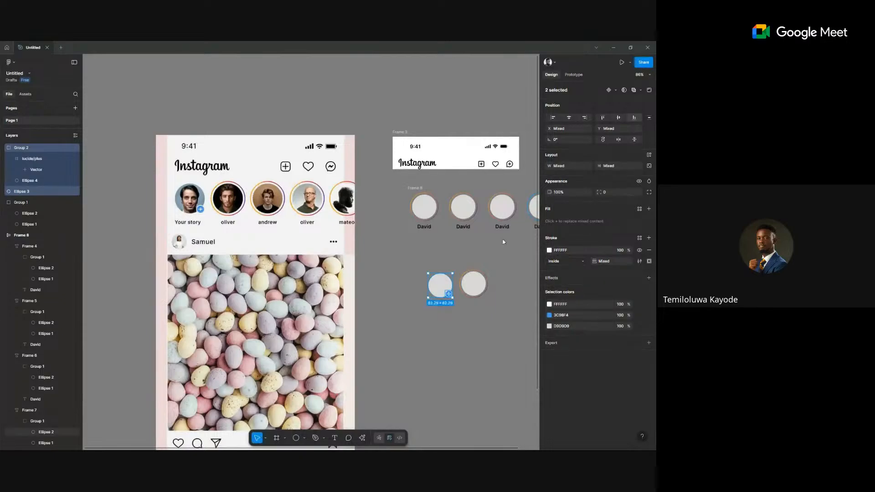
key(ctrl+g)
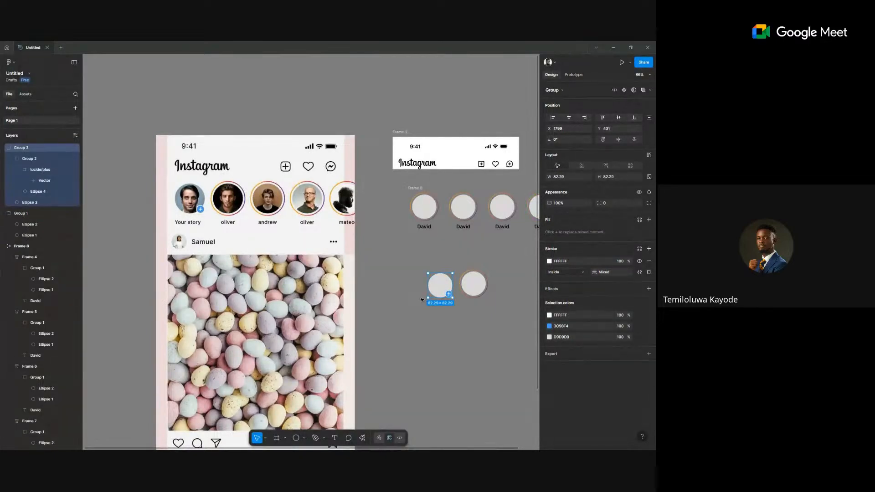
click(462, 284)
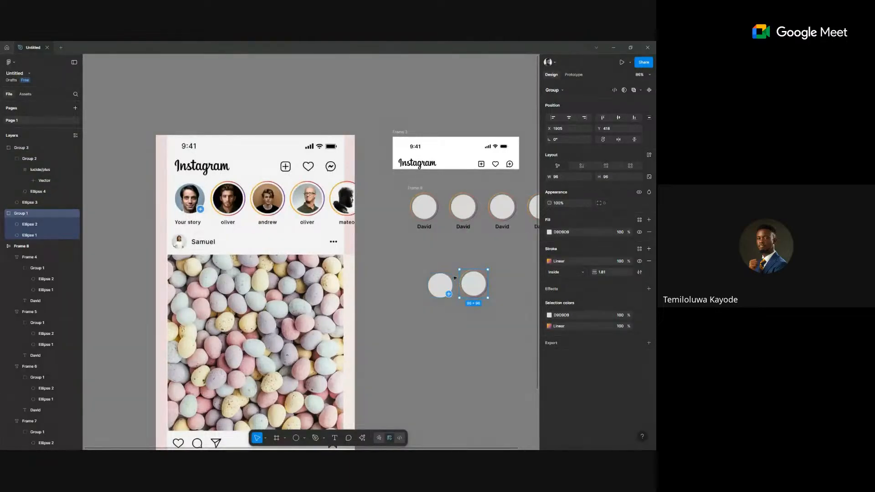
key(ctrl+shift+g)
click(469, 291)
mouse_move(469, 291)
mouse_down()
mouse_move(503, 307)
mouse_move(440, 299)
mouse_up()
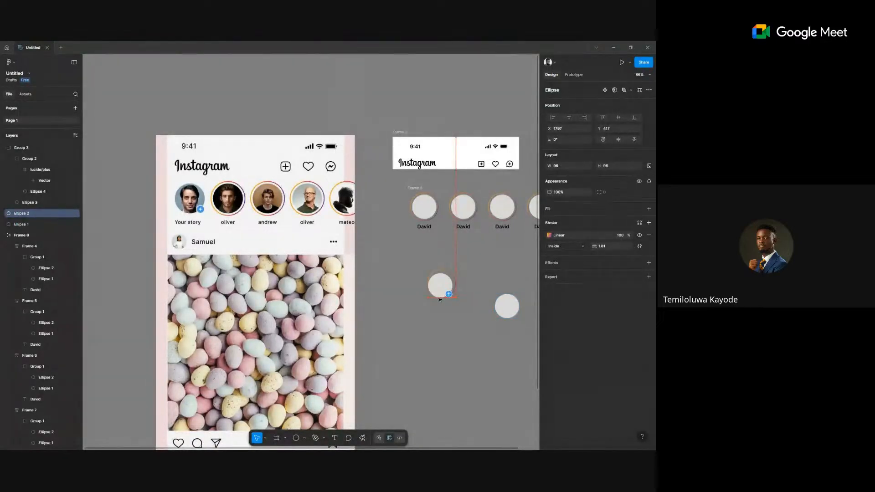
Centre the gradient story ring over the badged grey circle.
drag(400, 247, 469, 321)
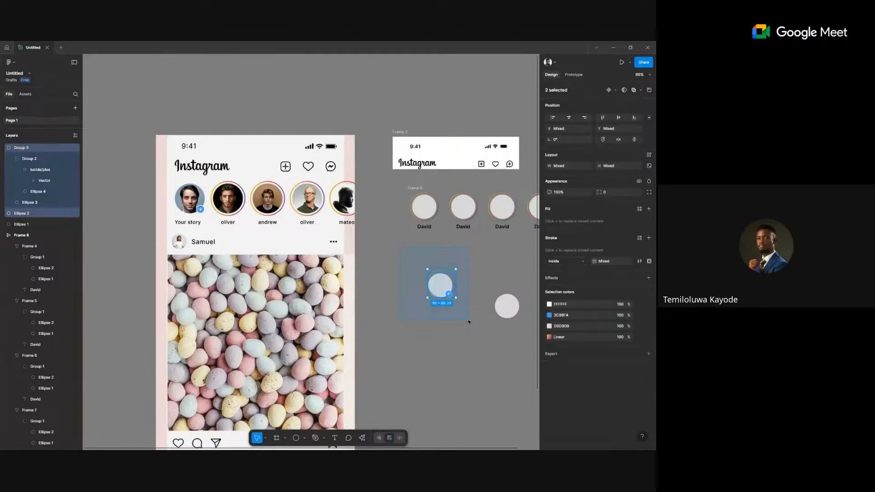
click(619, 121)
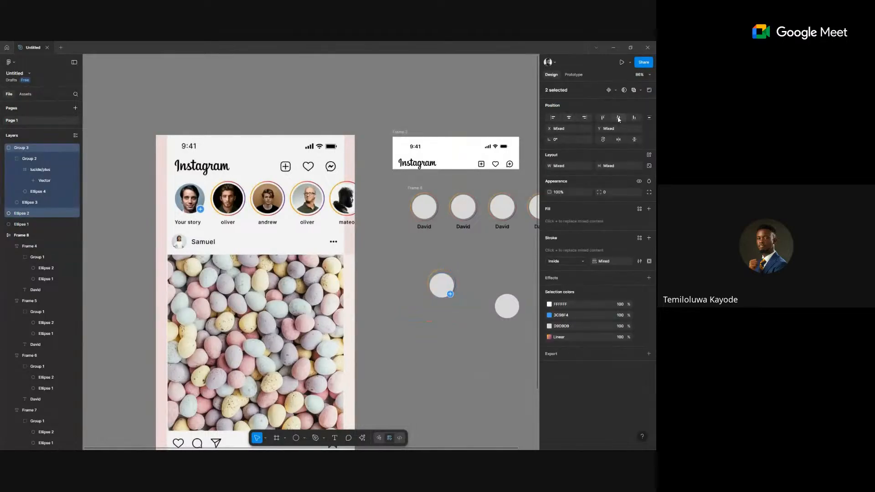
click(471, 289)
scroll(455, 294, up, 5)
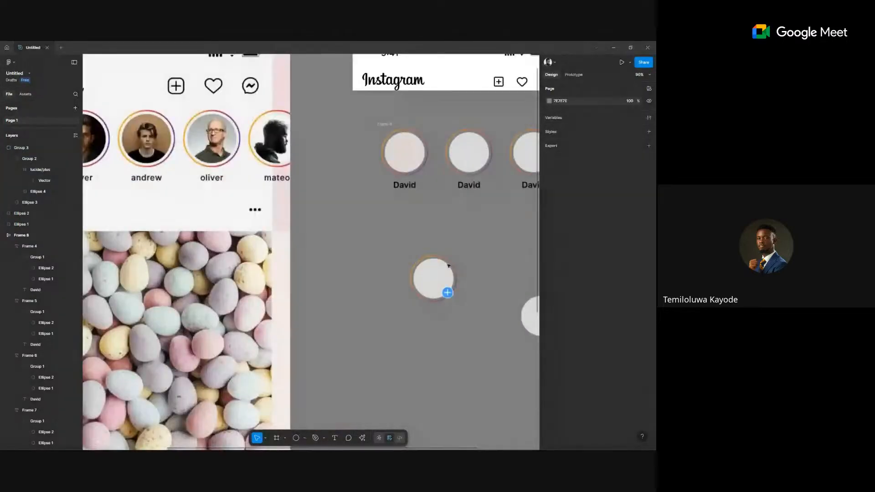
scroll(448, 266, up, 5)
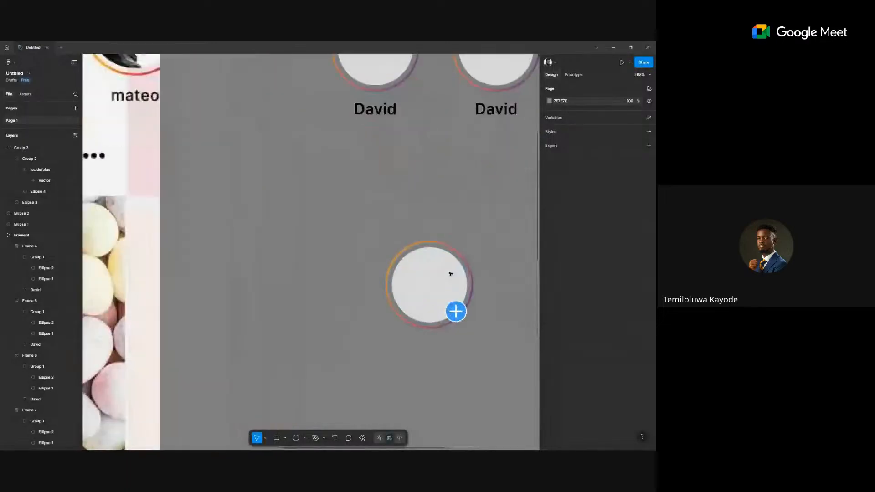
scroll(422, 269, down, 5)
scroll(421, 269, left, 3)
scroll(320, 205, left, 5)
scroll(320, 204, right, 5)
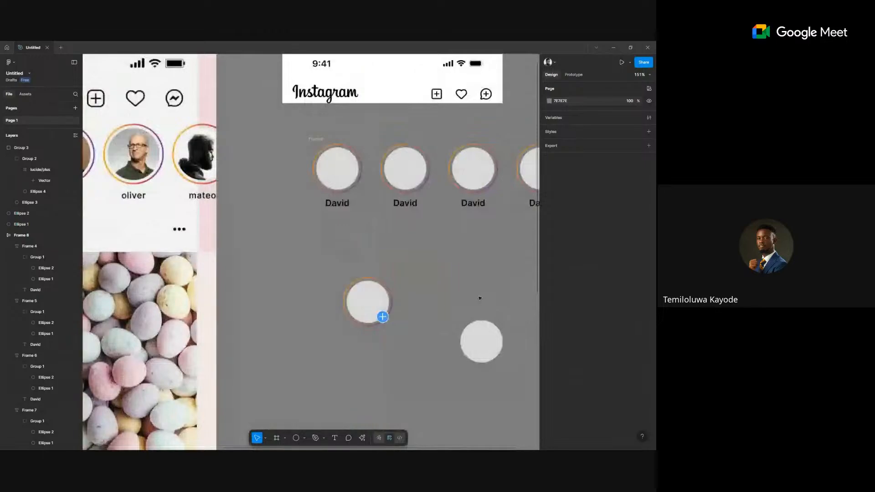
scroll(479, 298, up, 3)
Set the ring's opacity to 0% and group it with the badged circle into a 96×96 group.
click(332, 295)
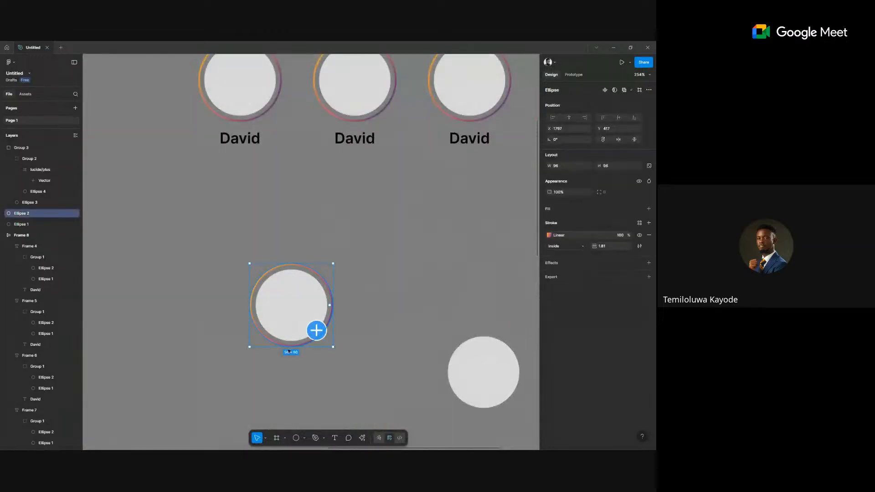
click(562, 191)
text(0)
key(Return)
click(374, 256)
drag(375, 253, 246, 355)
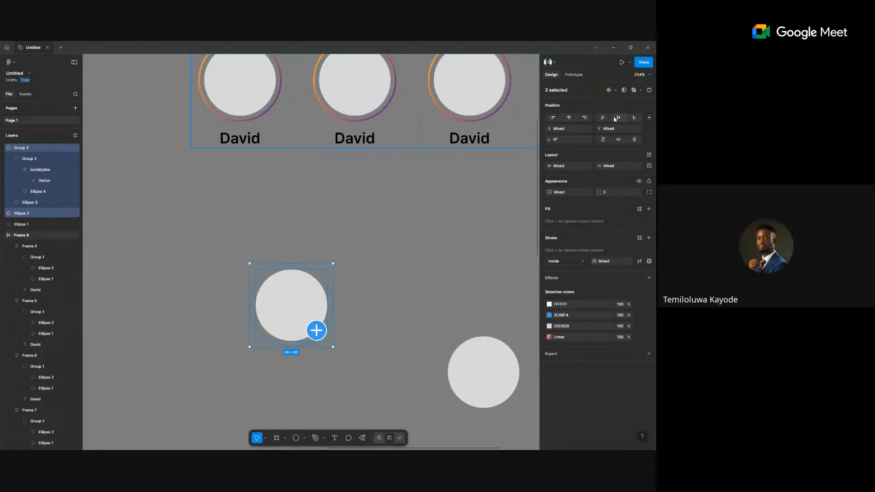
key(ctrl+g)
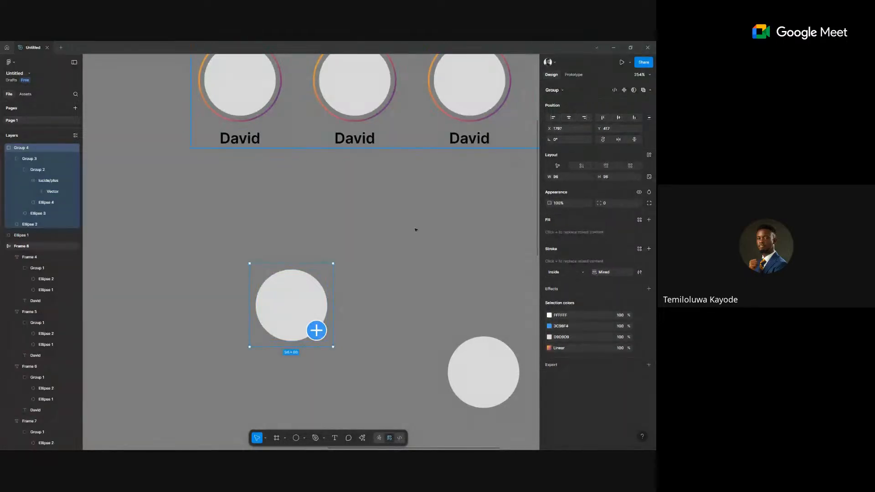
scroll(369, 310, down, 5)
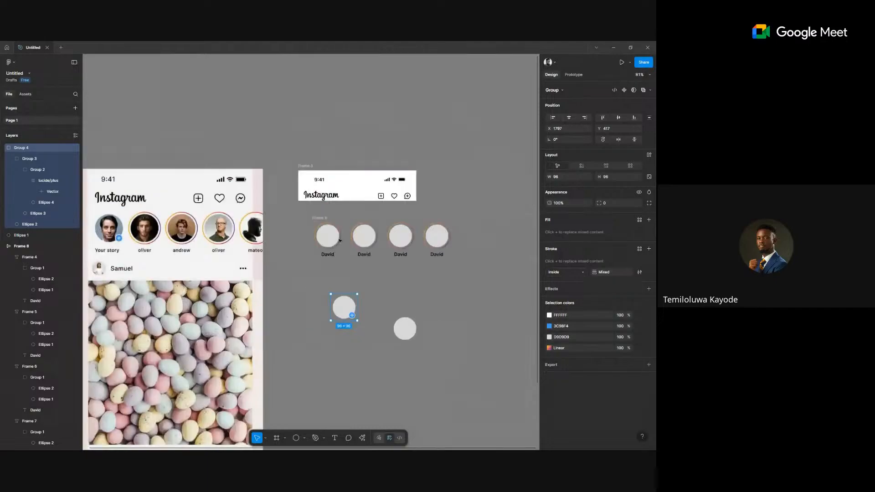
Move the badged avatar into the first story slot and delete the old first circle.
click(363, 321)
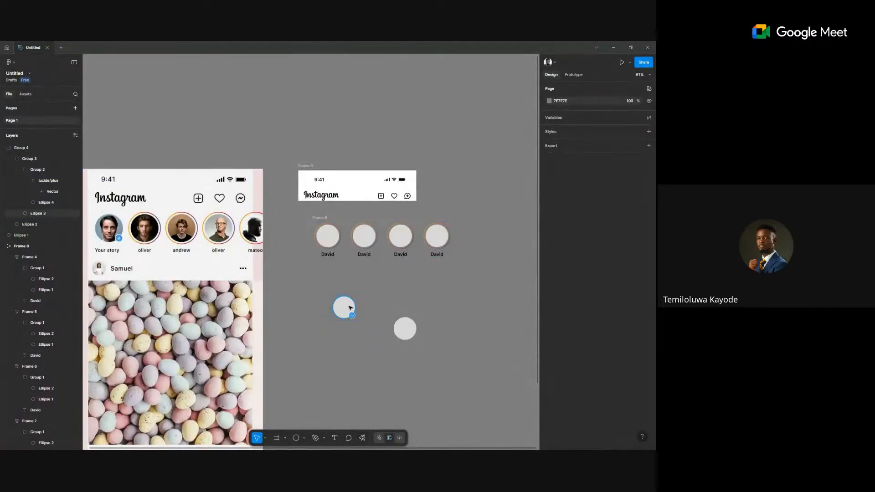
scroll(350, 308, up, 2)
drag(344, 308, 326, 225)
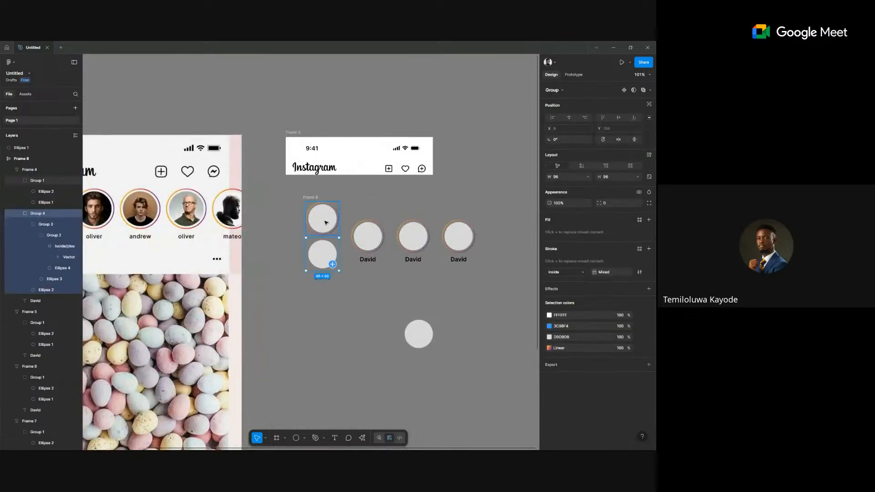
click(325, 222)
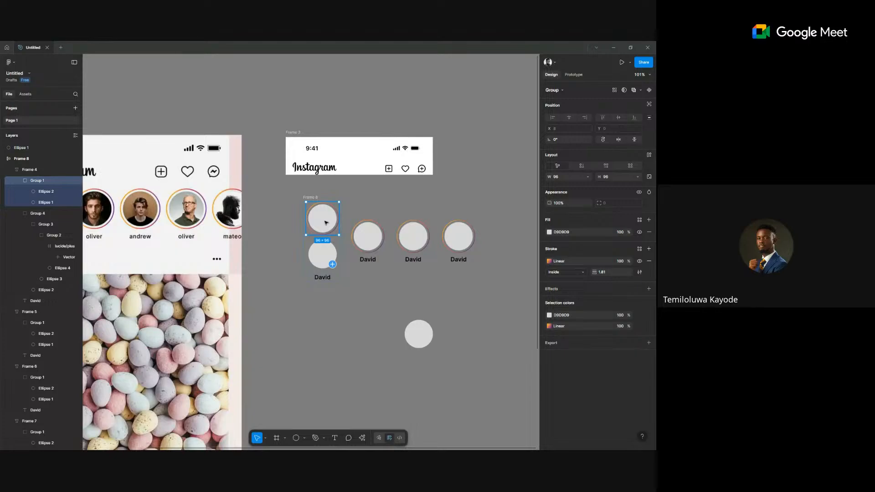
key(Delete)
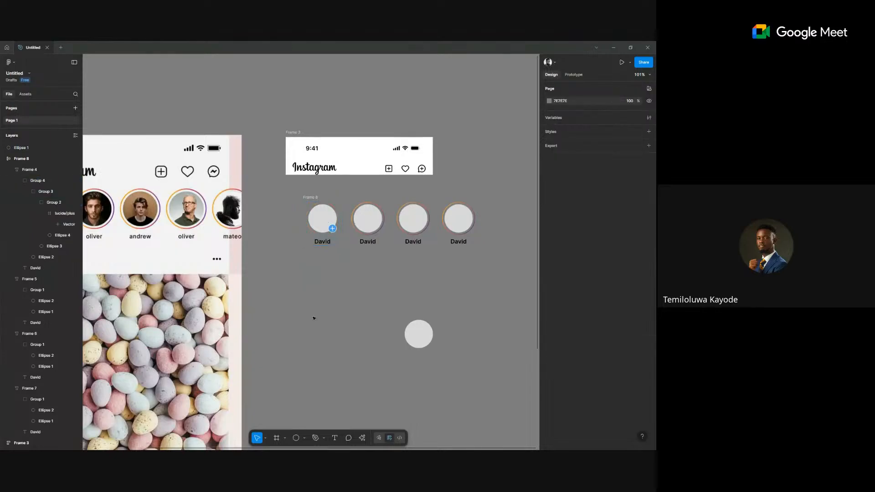
Set the story row's auto-layout spacing to 12.
click(317, 231)
scroll(325, 234, right, 1)
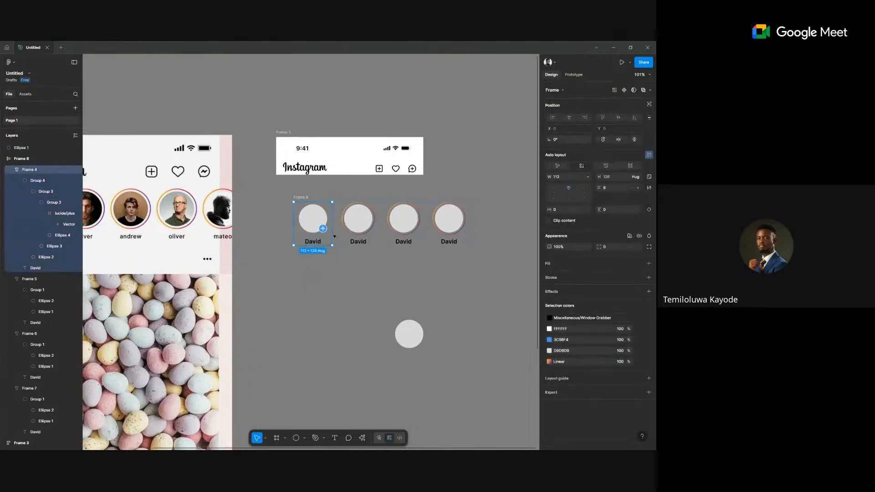
click(337, 234)
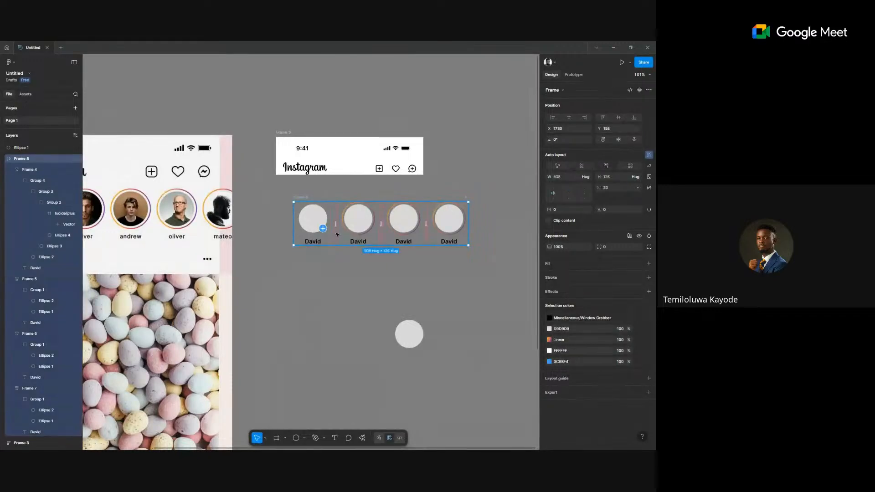
scroll(337, 234, down, 3)
click(608, 187)
text(12)
key(Return)
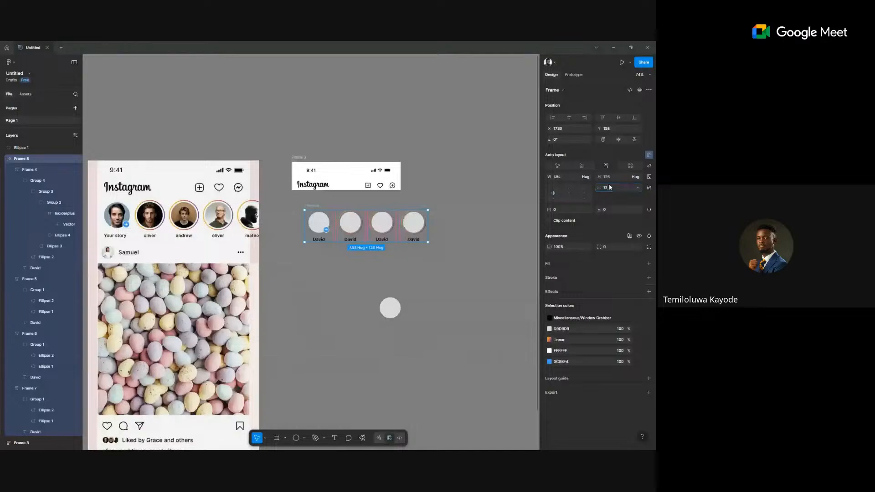
Duplicate the last David story twice so the row holds six stories.
click(414, 226)
key(ctrl+d)
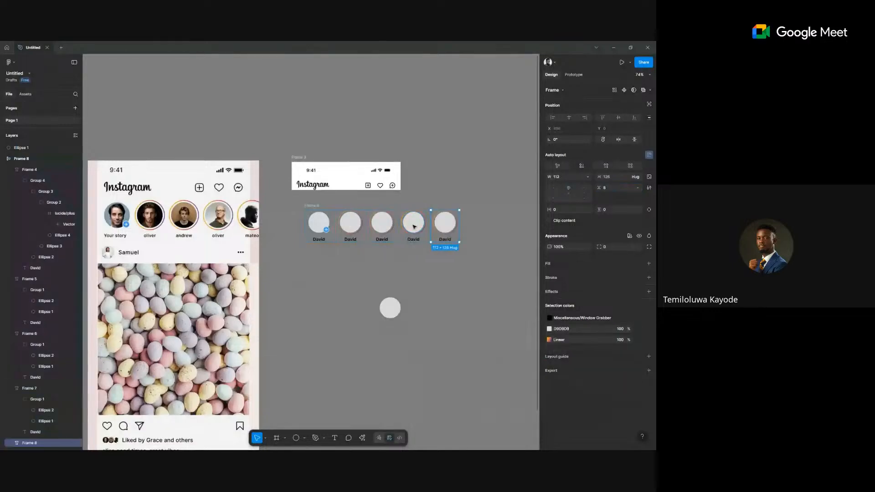
click(413, 274)
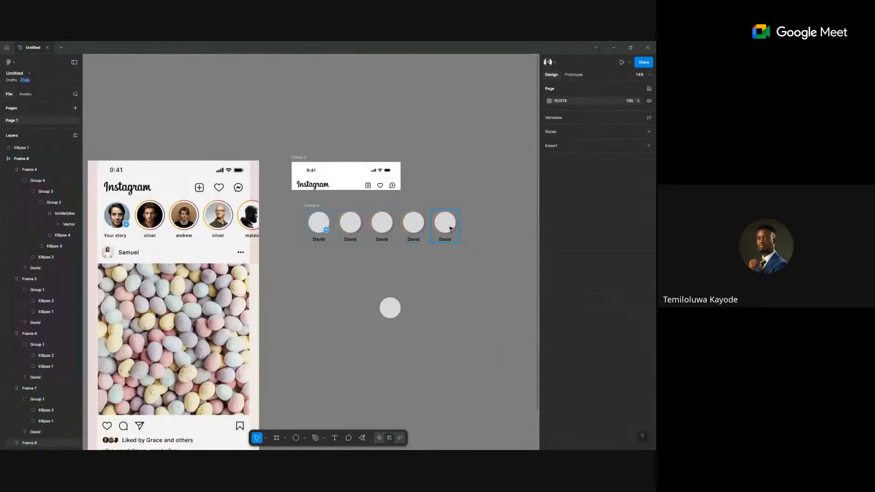
click(450, 229)
key(ctrl+d)
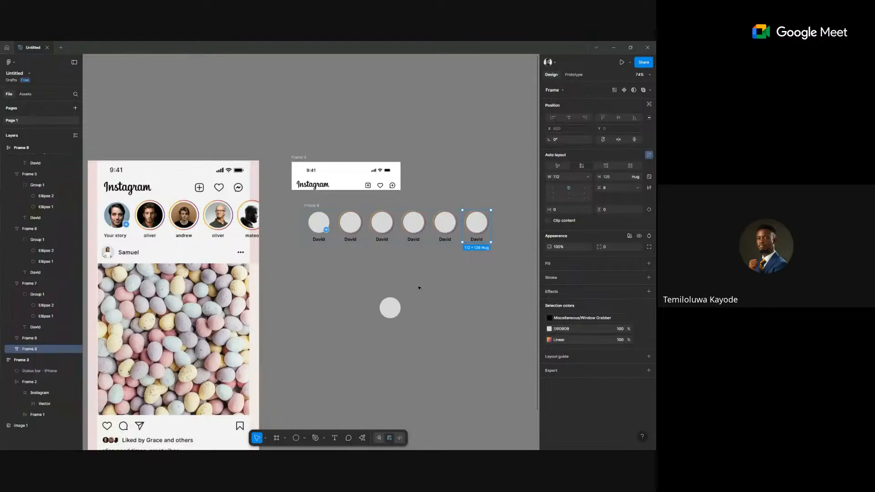
click(400, 259)
scroll(400, 260, up, 5)
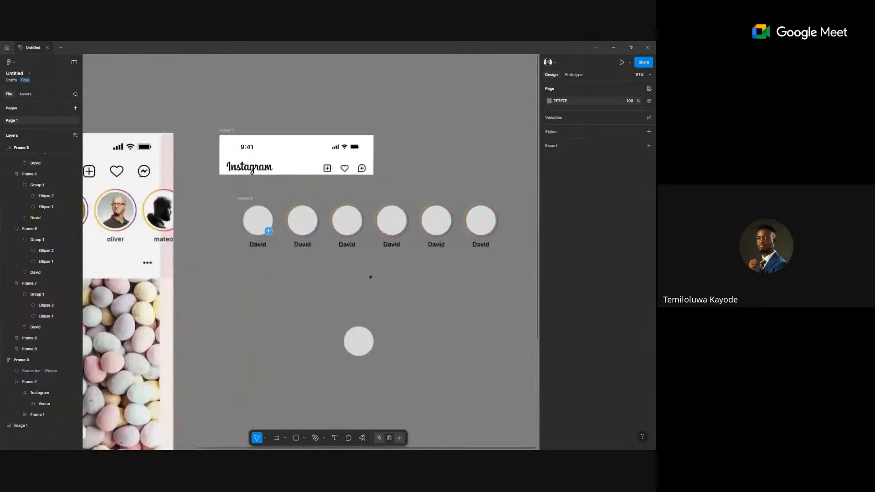
Launch the User Profile | Avatar plugin from saved plugins and include female faces.
right_click(385, 283)
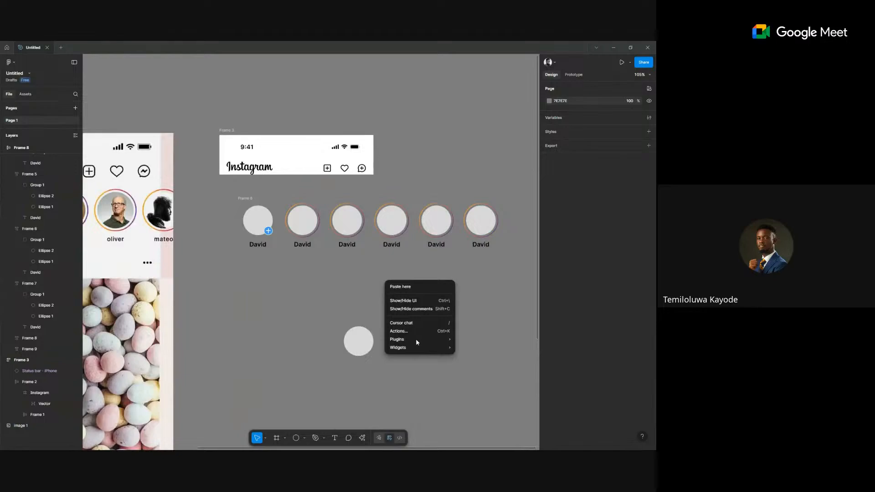
mouse_move(416, 340)
mouse_move(498, 312)
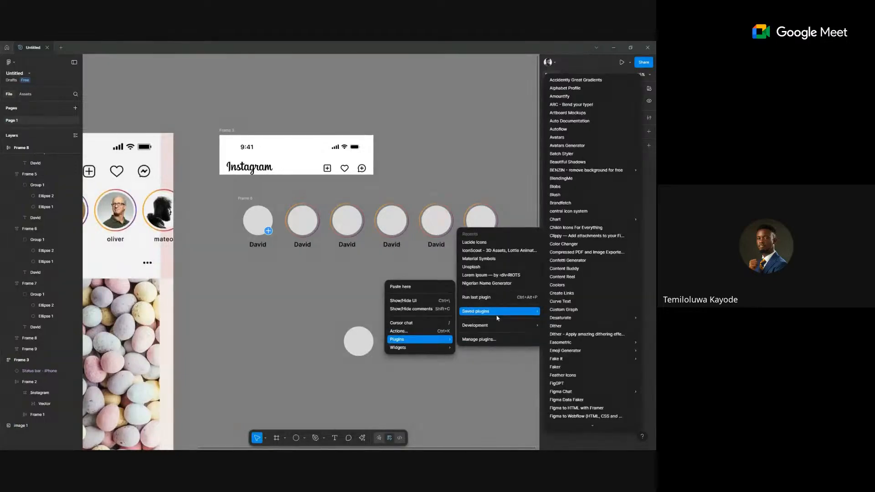
scroll(576, 320, down, 12)
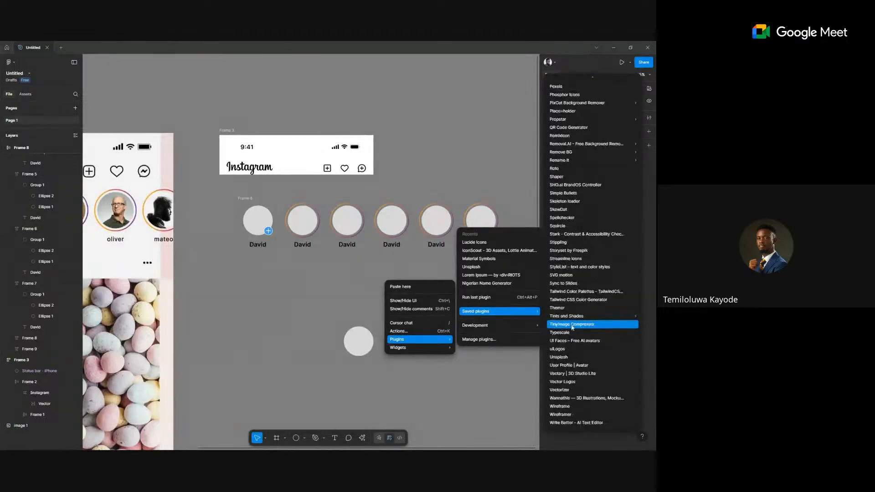
click(561, 365)
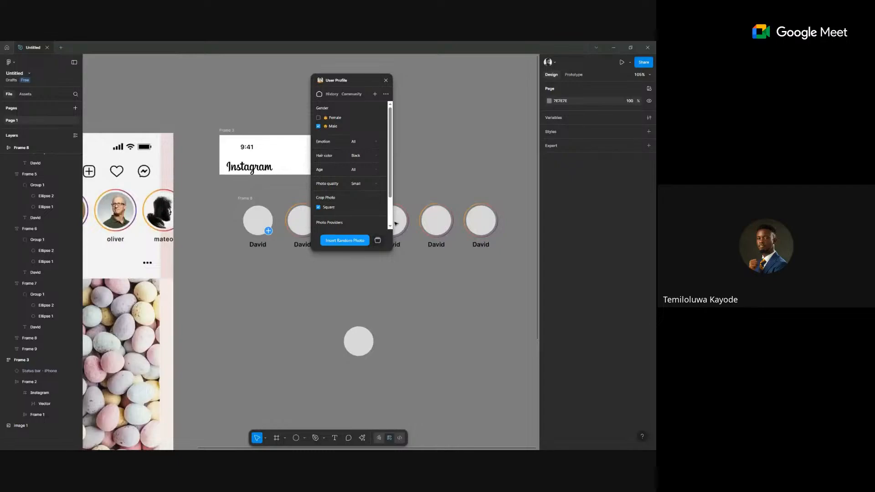
drag(341, 78, 174, 134)
click(151, 174)
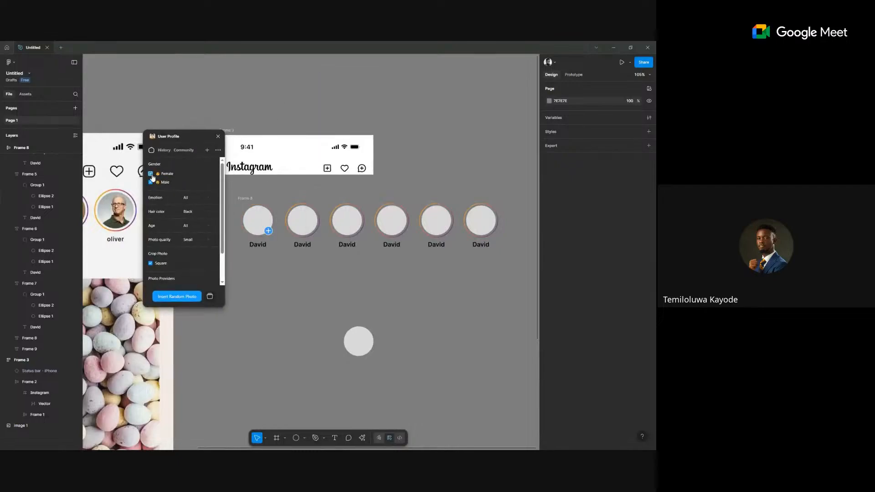
Fill all six story circles with random portrait photos.
click(254, 224)
shift+click(301, 223)
shift+click(346, 223)
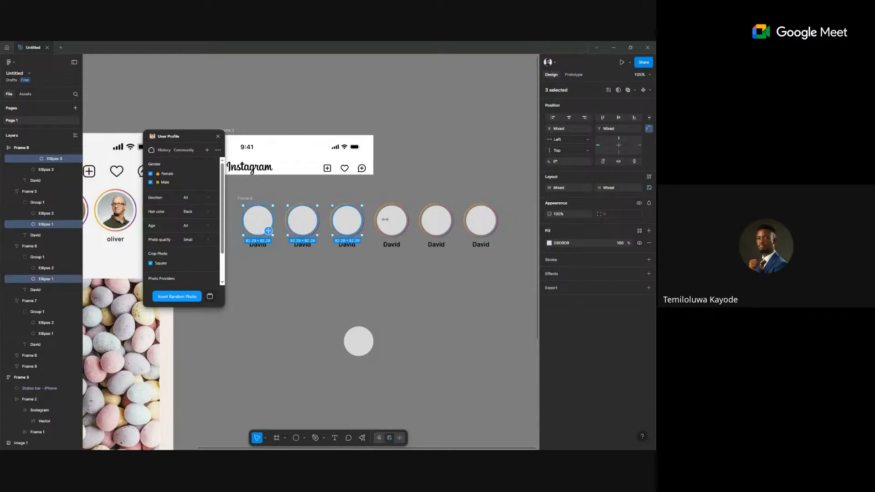
shift+click(387, 220)
shift+click(435, 221)
shift+click(485, 225)
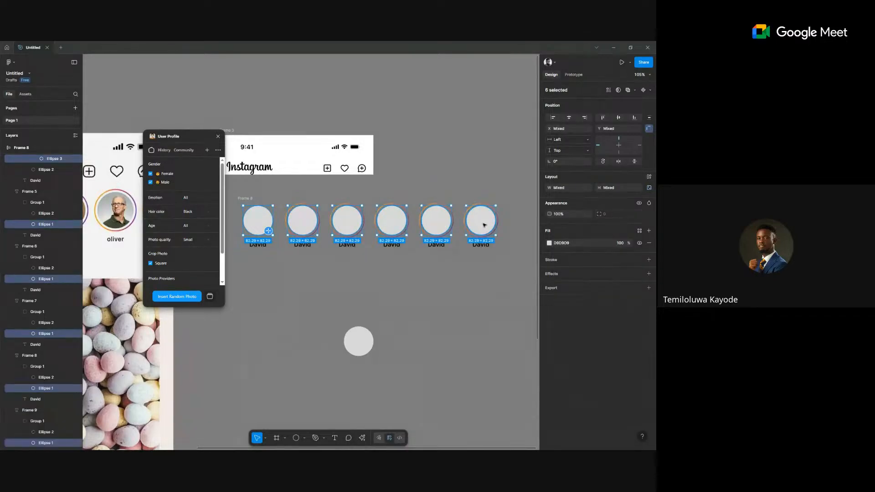
click(172, 296)
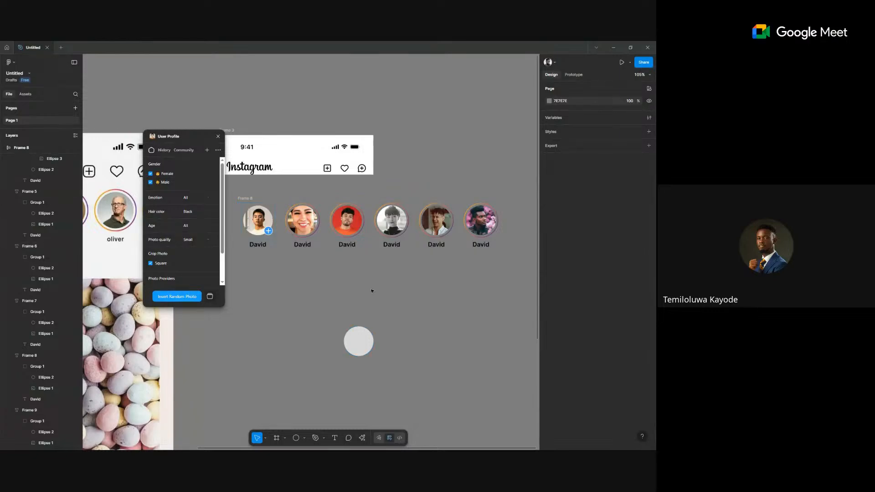
Swap the second avatar's photo for a new random portrait and close the plugin.
click(297, 216)
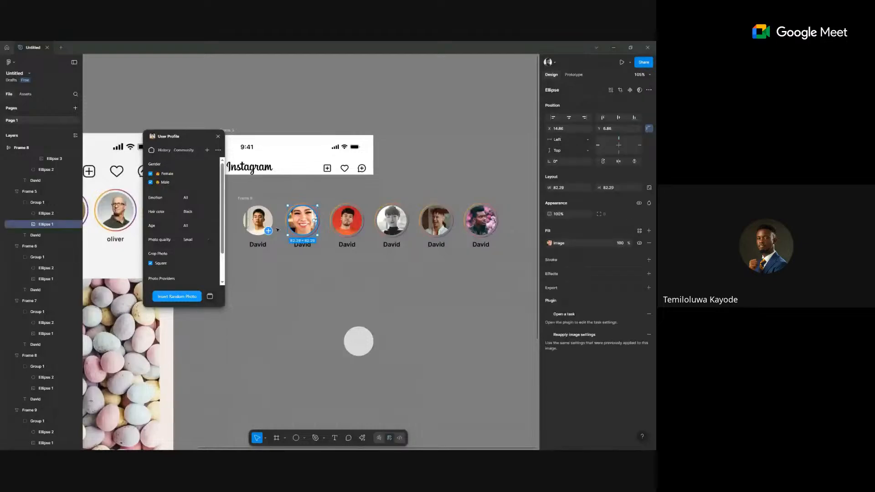
click(189, 296)
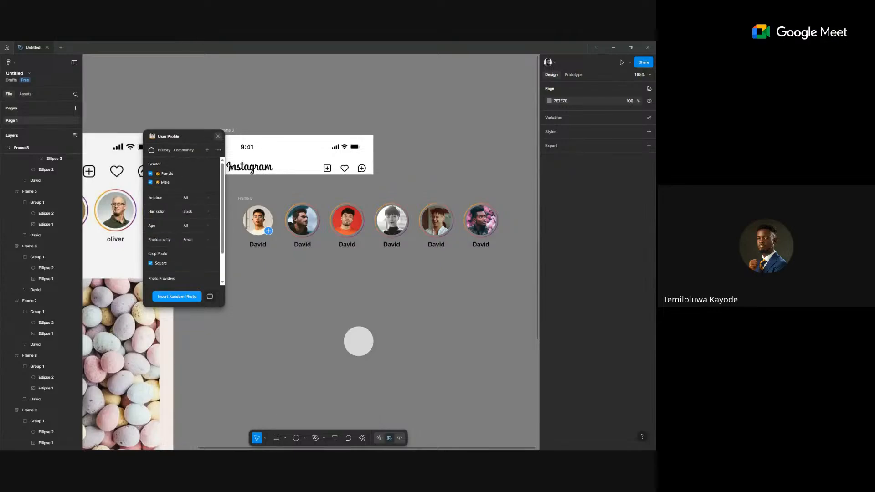
click(218, 136)
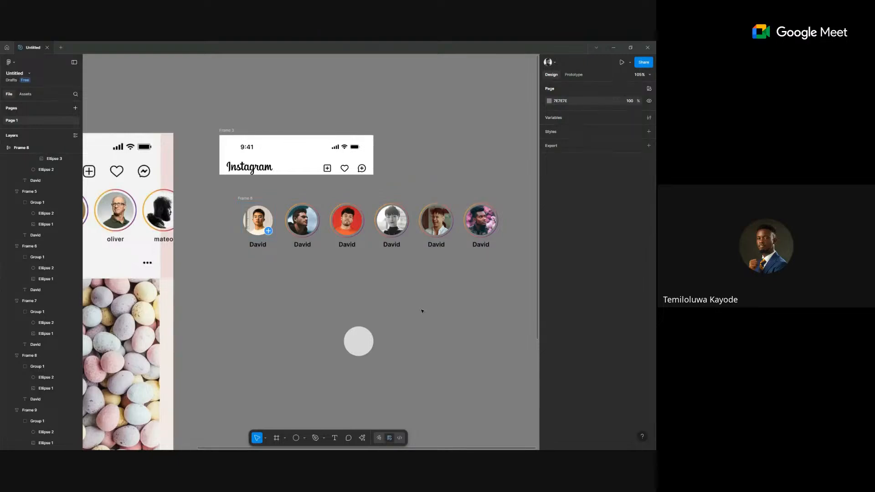
Rename the second story label from David to Michael.
click(325, 225)
scroll(325, 225, down, 2)
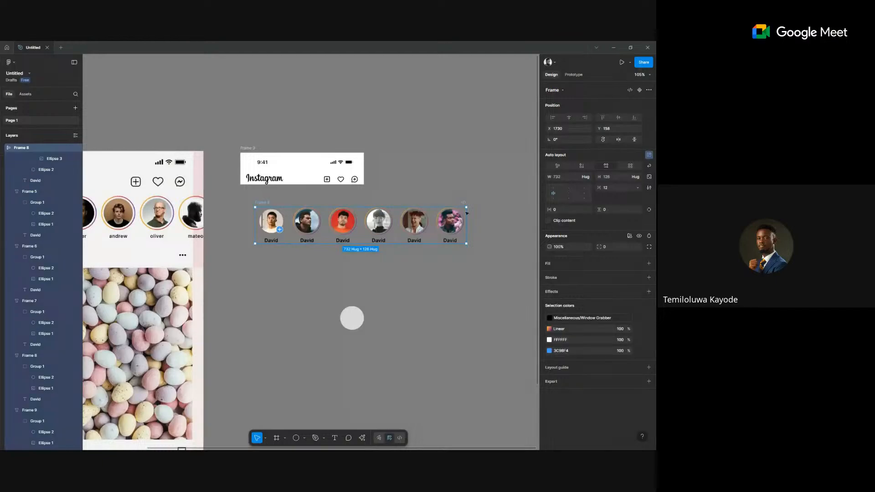
scroll(406, 232, down, 3)
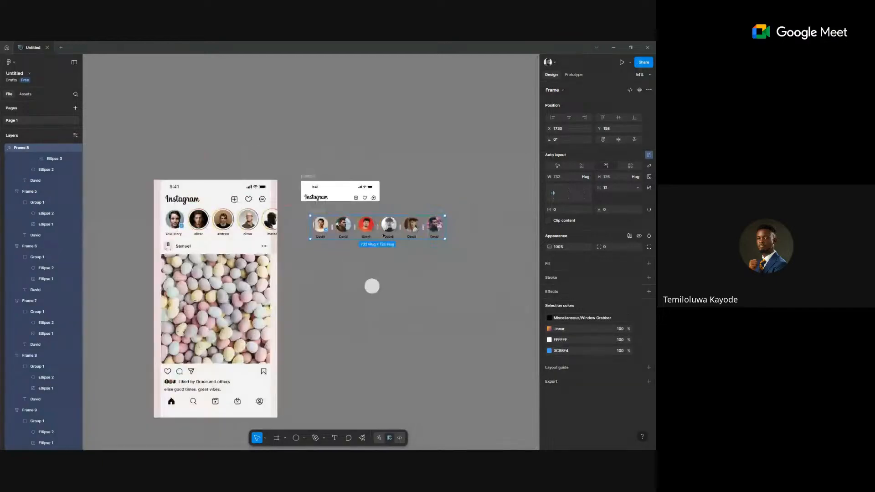
click(372, 286)
scroll(372, 286, up, 5)
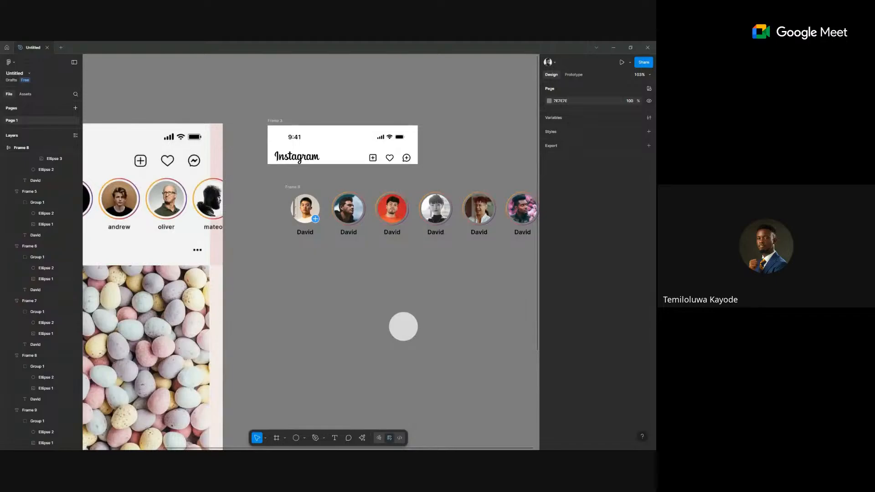
click(35, 234)
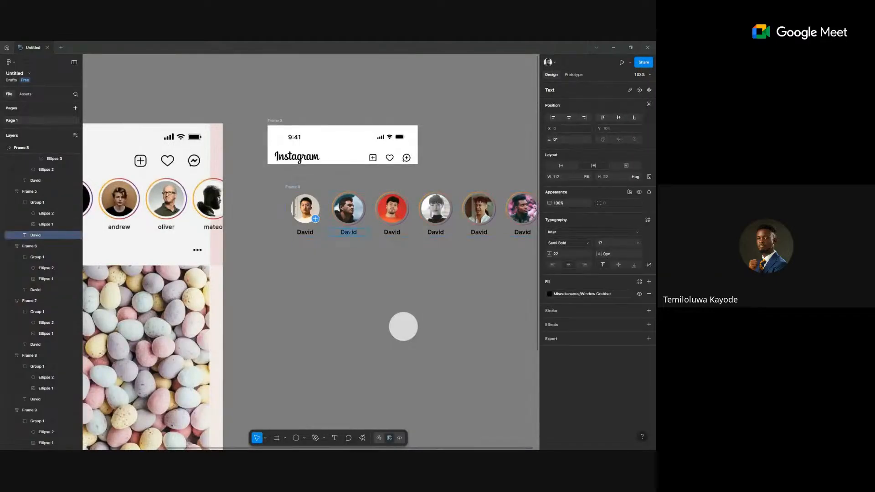
double_click(348, 232)
text(Michea)
text(l)
key(ctrl+a)
text(Michael)
key(Escape)
Set the font size of all six story name labels to 14.
scroll(454, 259, right, 4)
shift+click(212, 224)
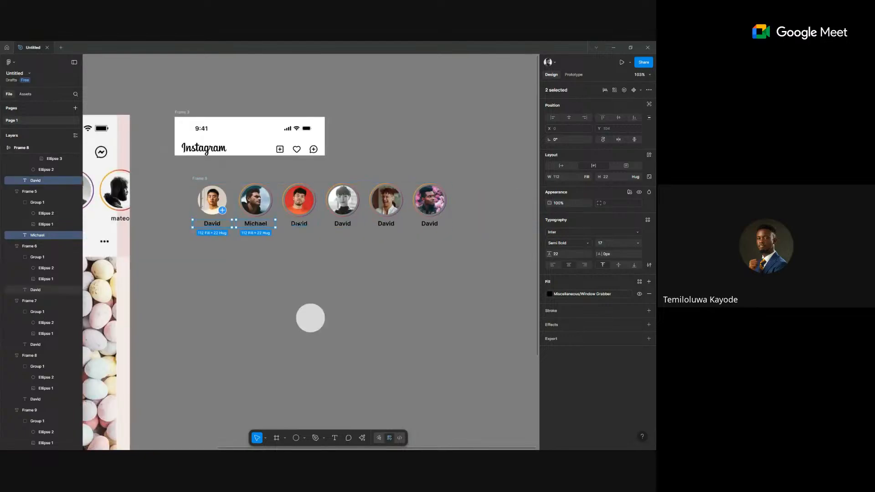
shift+click(298, 224)
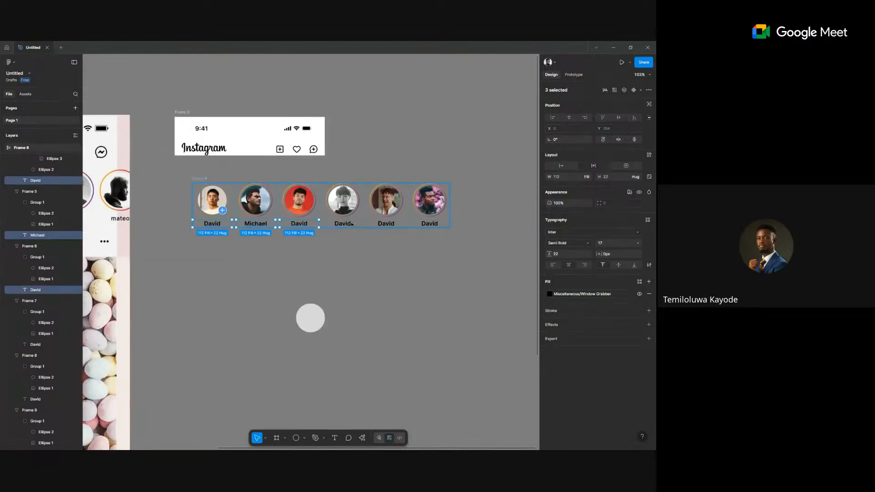
shift+click(349, 224)
shift+click(386, 224)
shift+click(429, 223)
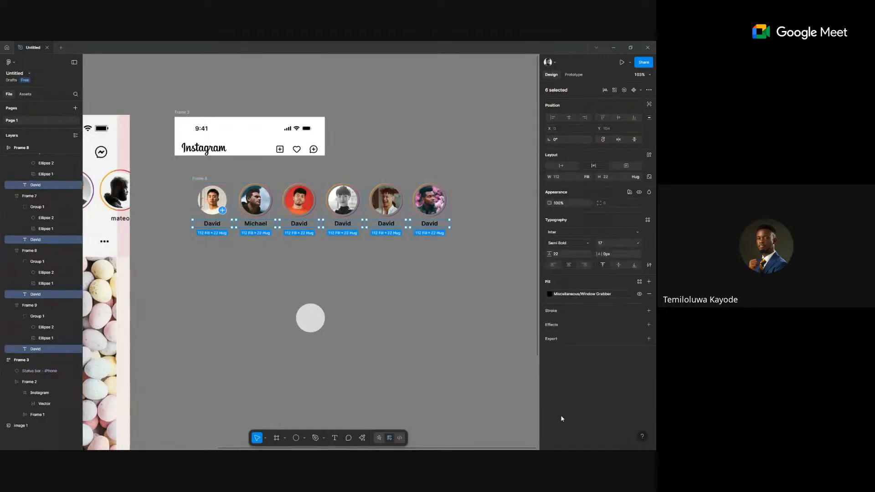
click(639, 244)
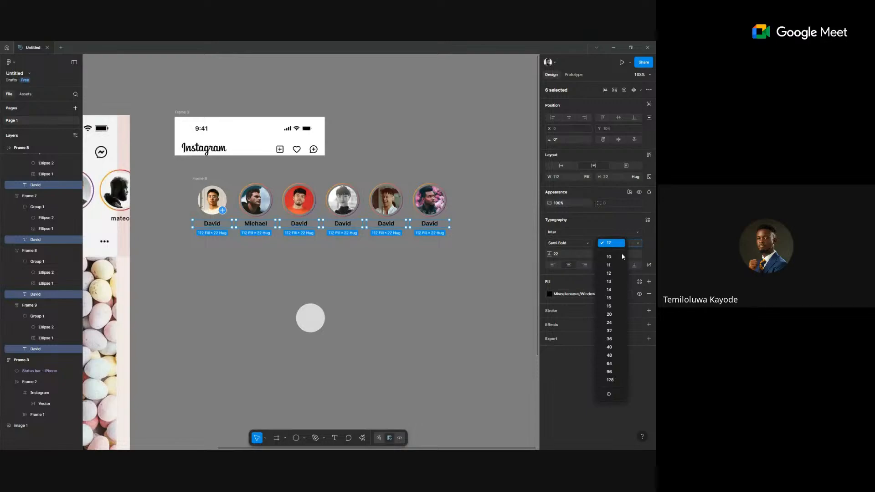
click(610, 306)
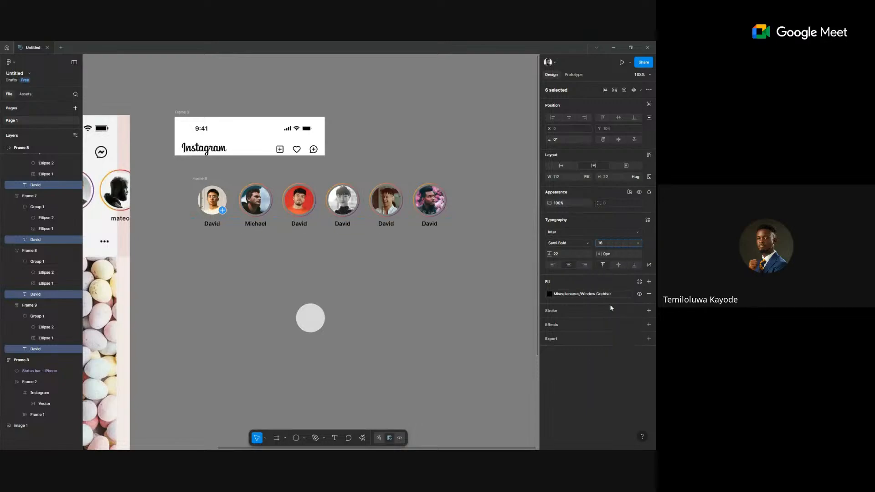
drag(376, 273, 477, 266)
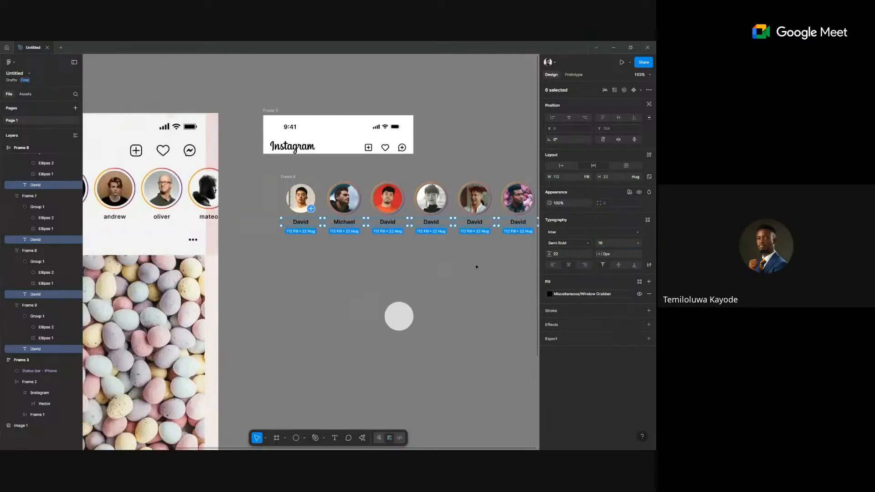
click(637, 243)
click(416, 244)
click(378, 246)
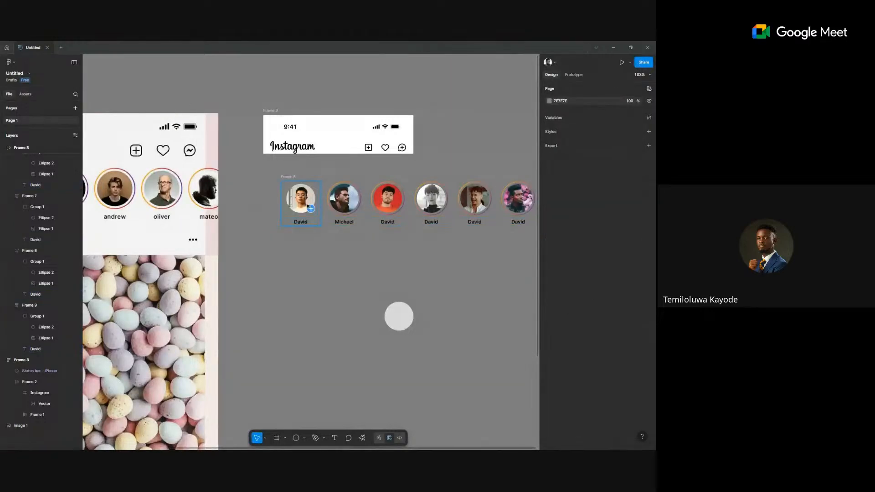
Rename the third to sixth labels Nmesoma, Olabayo, Toluwanimi and Deji.
click(301, 200)
scroll(351, 289, down, 2)
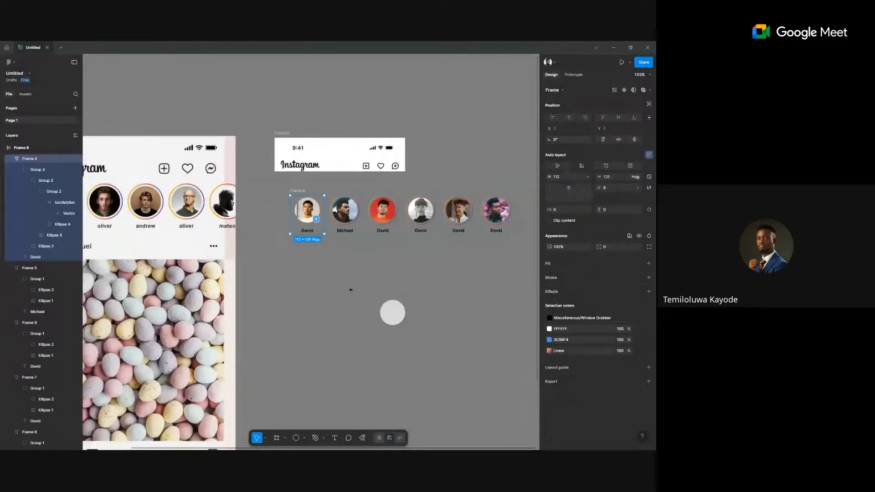
scroll(358, 245, up, 2)
click(399, 222)
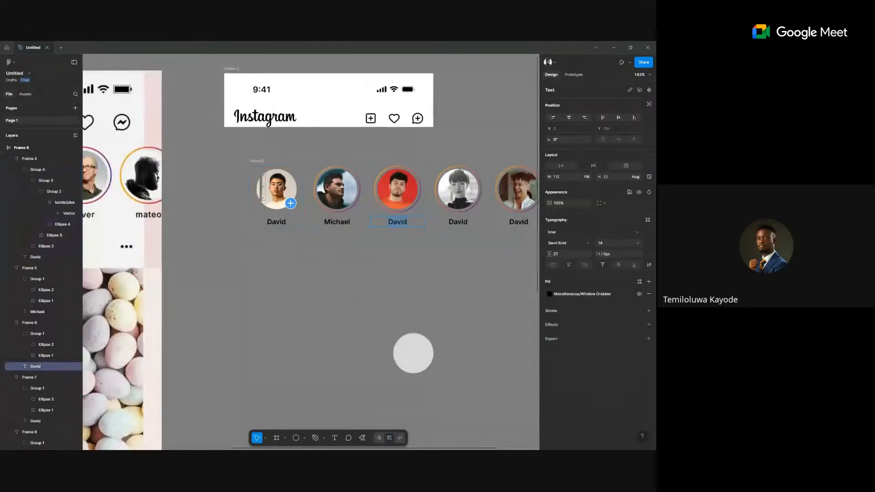
text(Nmesoma)
scroll(398, 222, right, 5)
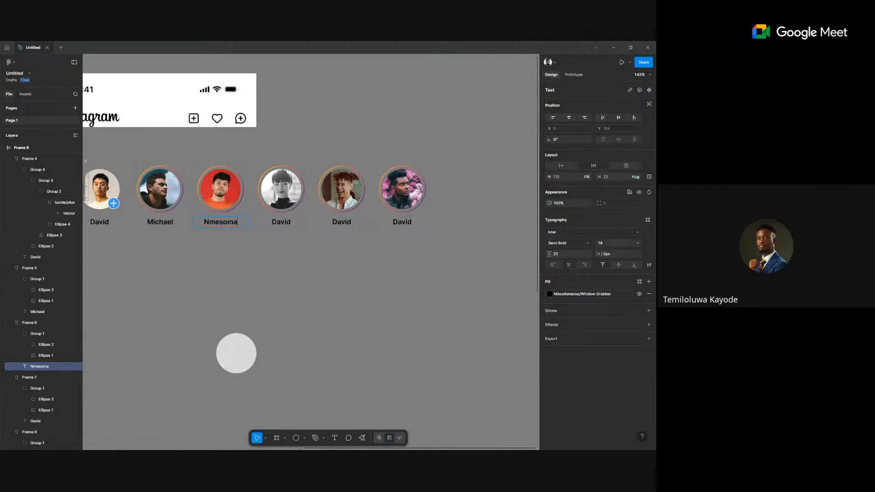
click(278, 222)
double_click(279, 222)
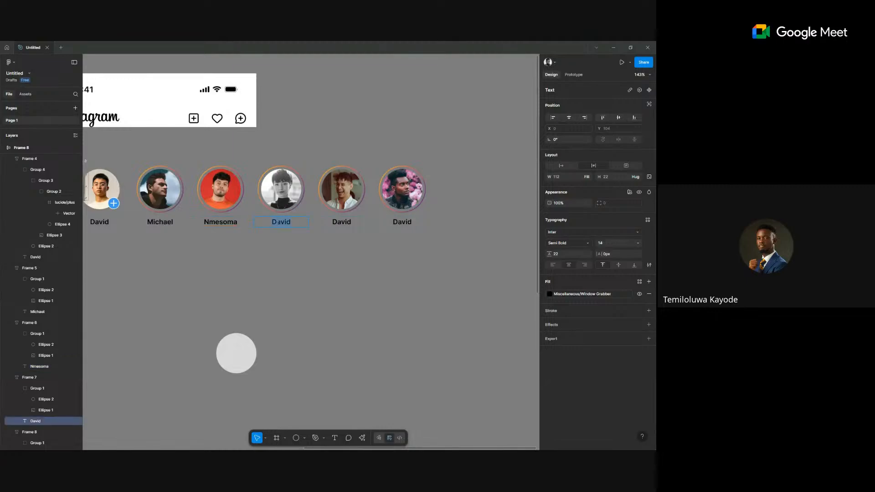
text(Olabayo)
double_click(349, 225)
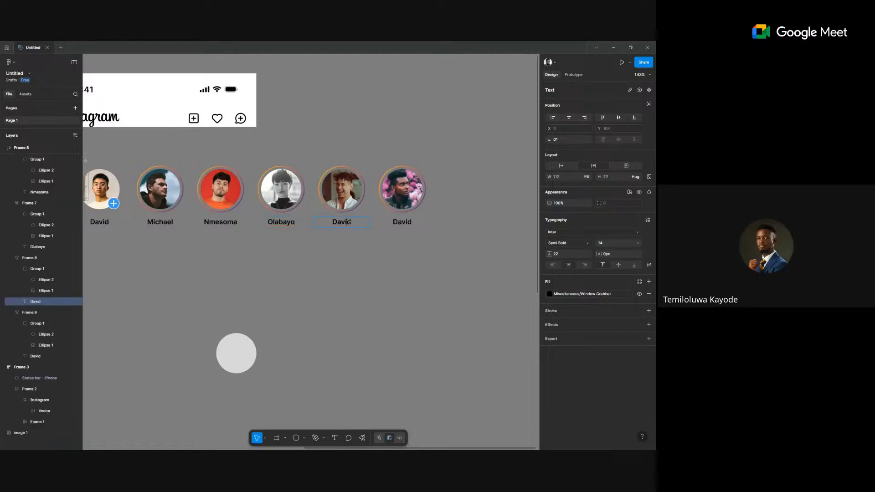
text(Toluwanimi)
double_click(402, 221)
text(Deji)
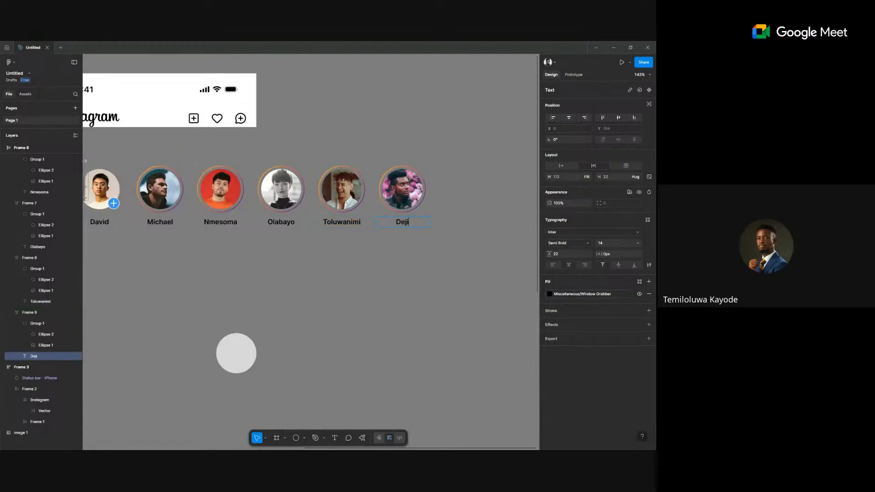
Finish the Deji label and move the story row, Frame 8, slightly higher under the header.
key(Escape)
scroll(406, 219, down, 5)
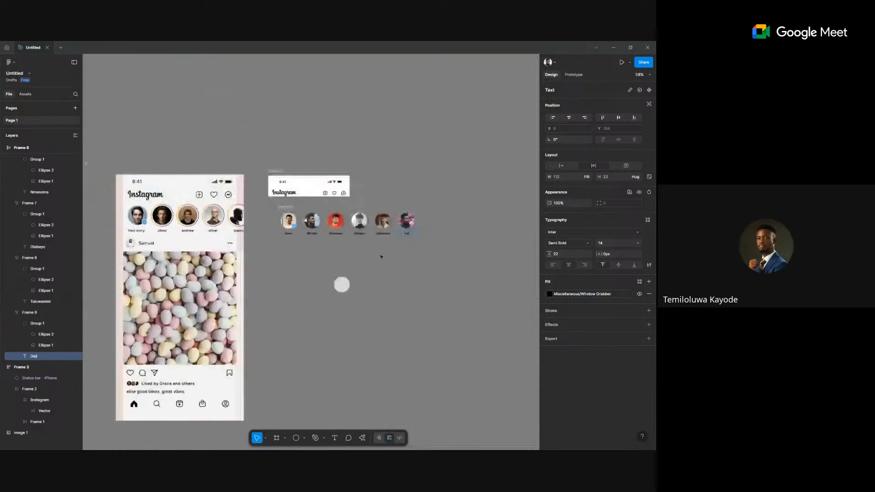
click(290, 240)
scroll(289, 241, up, 2)
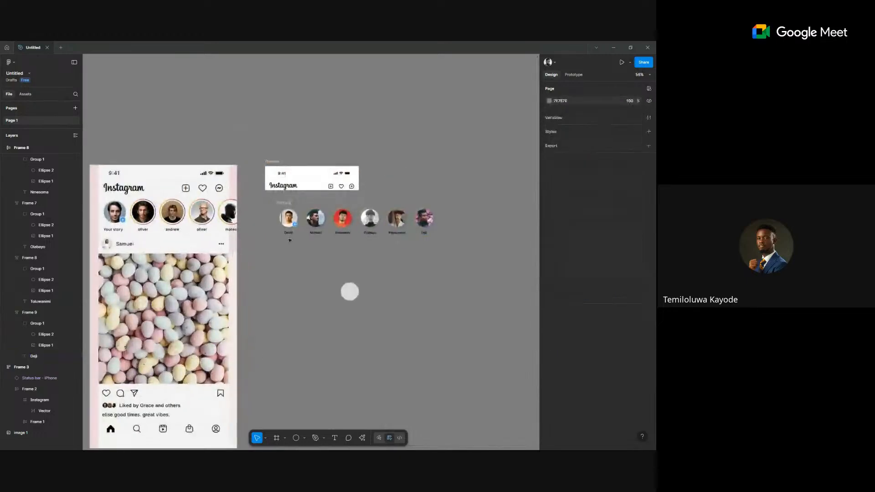
scroll(289, 240, up, 4)
scroll(319, 228, down, 3)
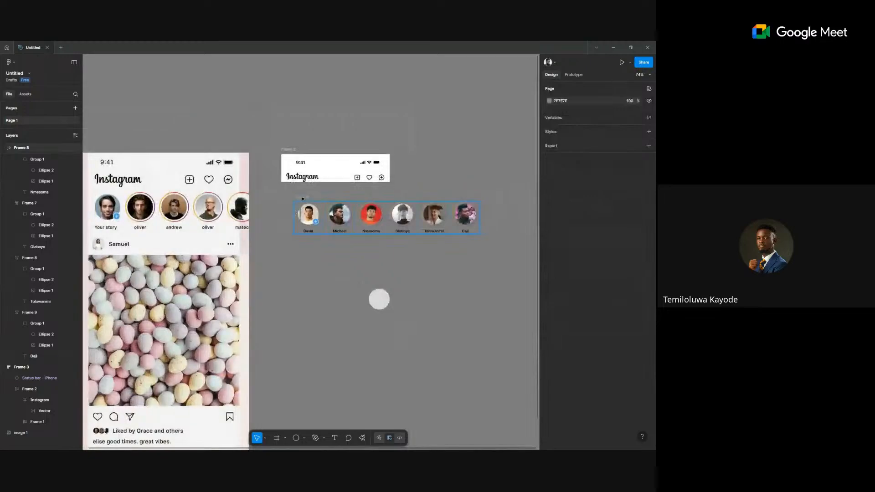
click(303, 198)
drag(318, 176, 304, 177)
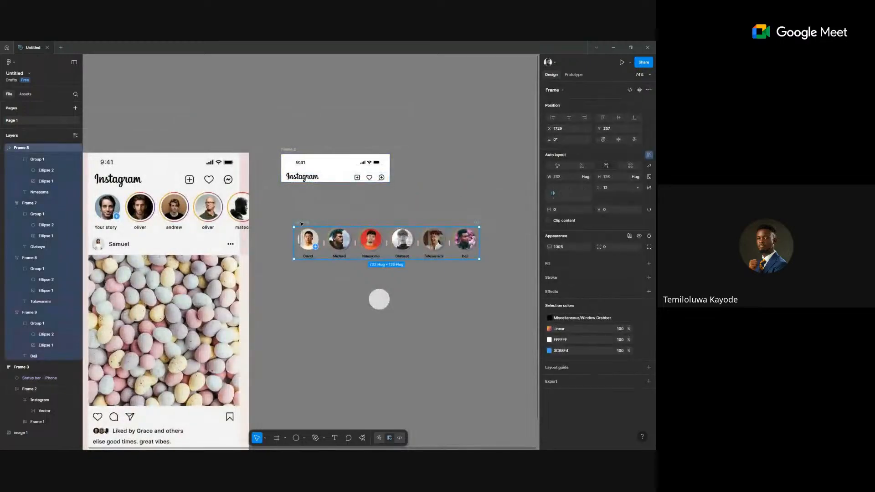
drag(301, 223, 302, 195)
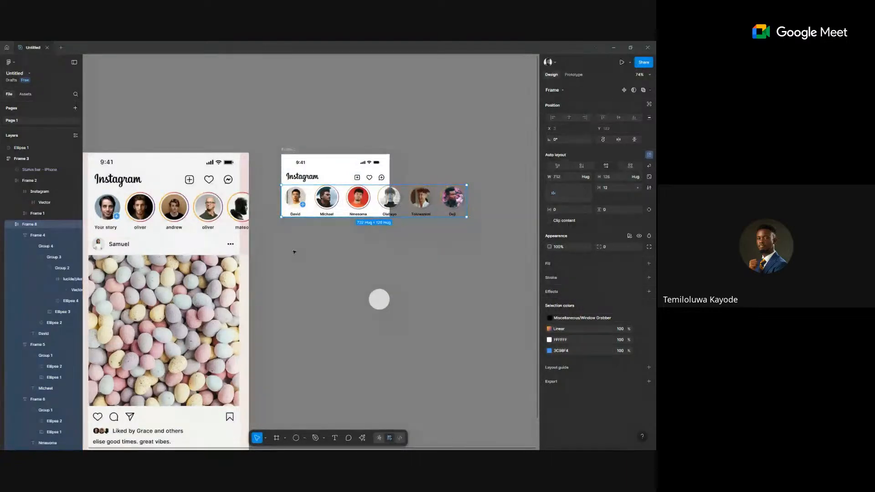
Select all six story avatar items together and open their width sizing options.
scroll(290, 228, up, 5)
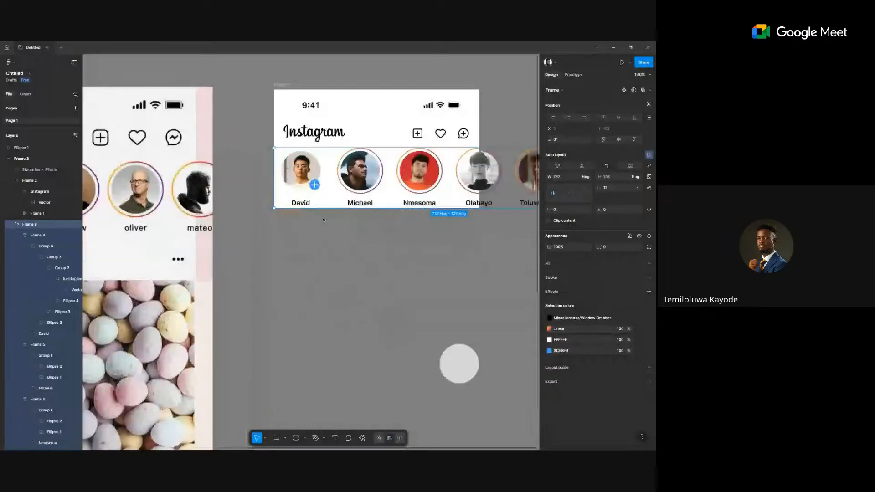
scroll(315, 185, down, 5)
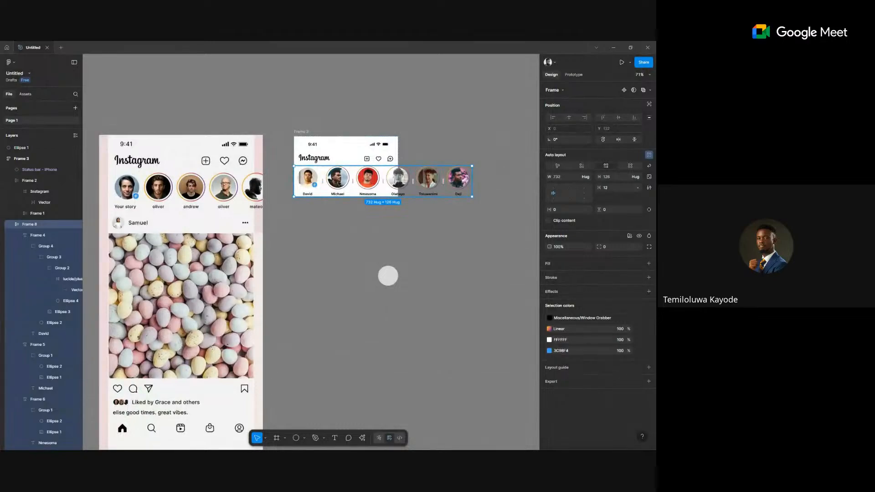
click(340, 182)
scroll(340, 184, up, 1)
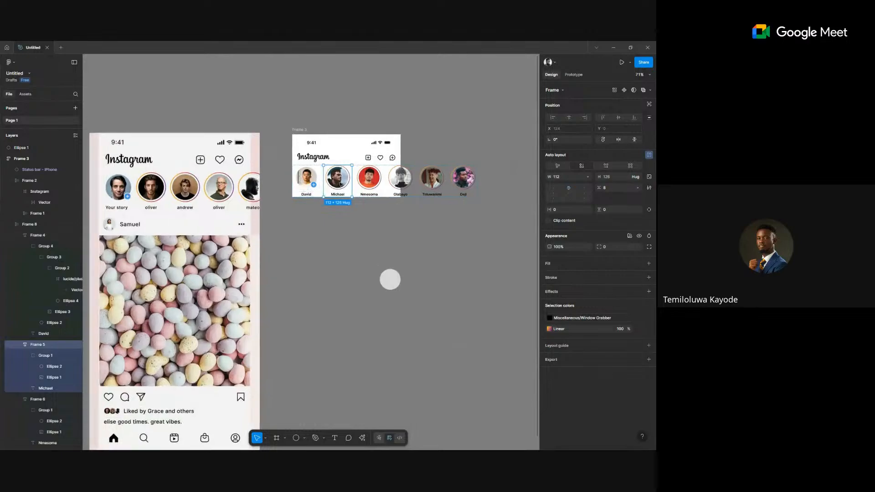
scroll(340, 184, up, 5)
scroll(339, 185, down, 3)
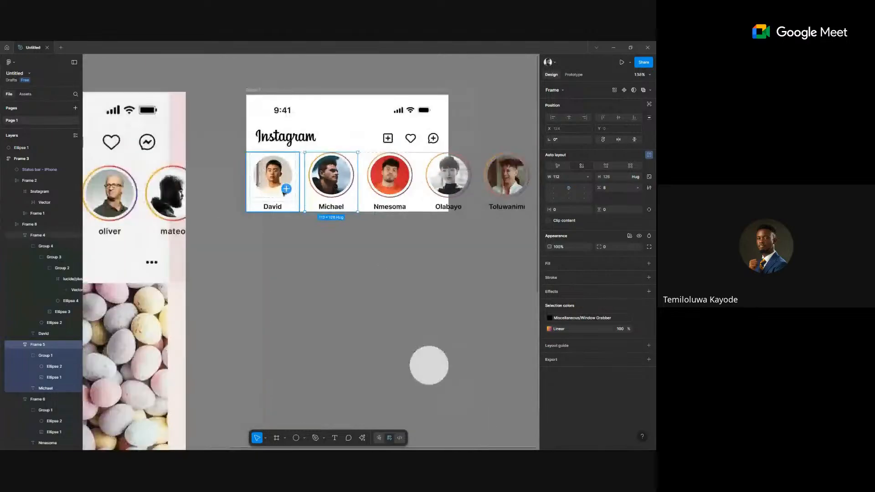
scroll(288, 191, down, 1)
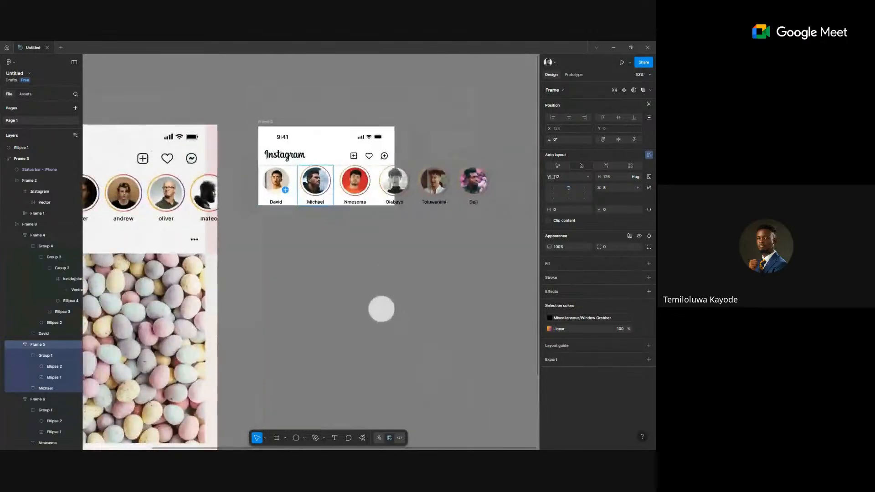
shift+click(275, 182)
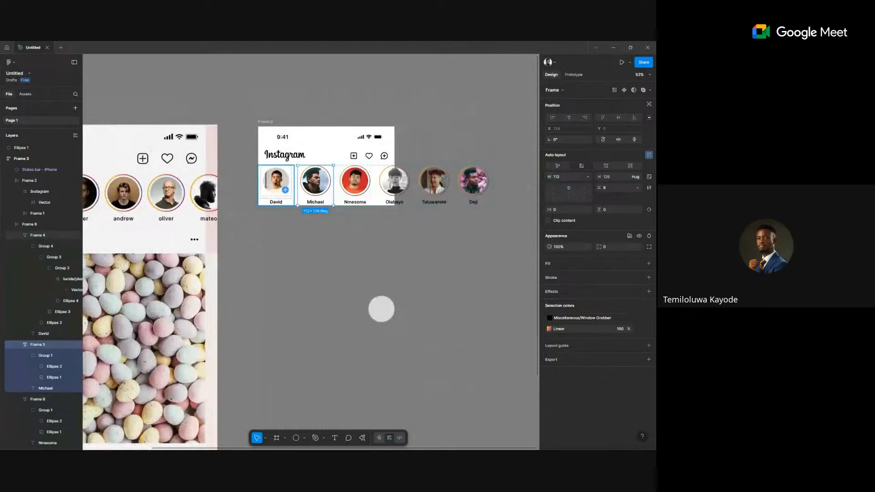
shift+click(355, 182)
shift+click(400, 189)
shift+click(433, 184)
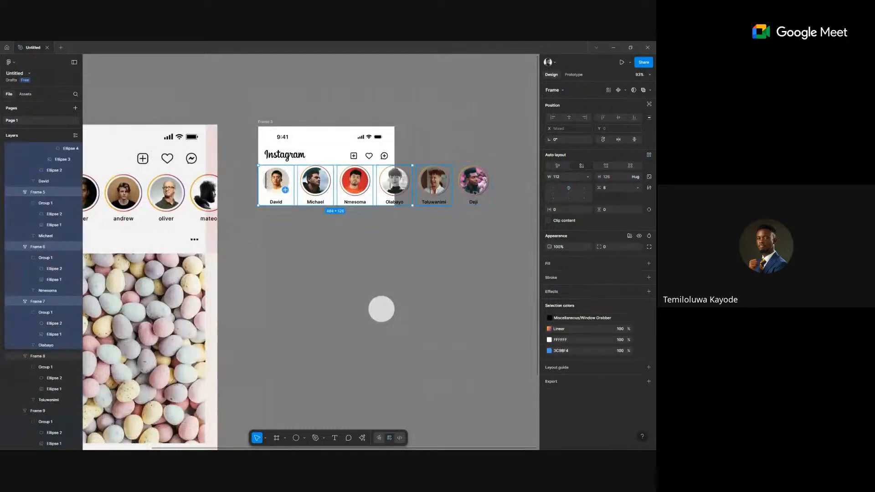
shift+click(473, 184)
click(587, 178)
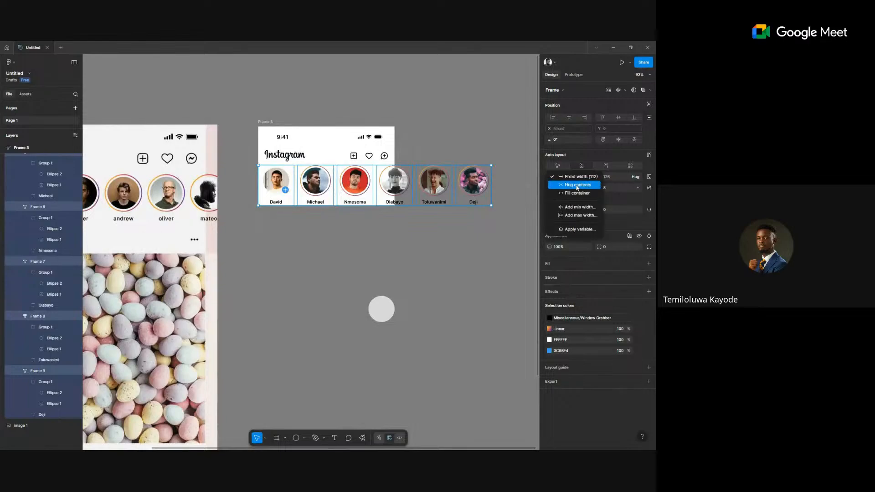
Set the six story avatars' width to Hug contents.
click(577, 185)
scroll(320, 265, up, 3)
scroll(320, 264, up, 5)
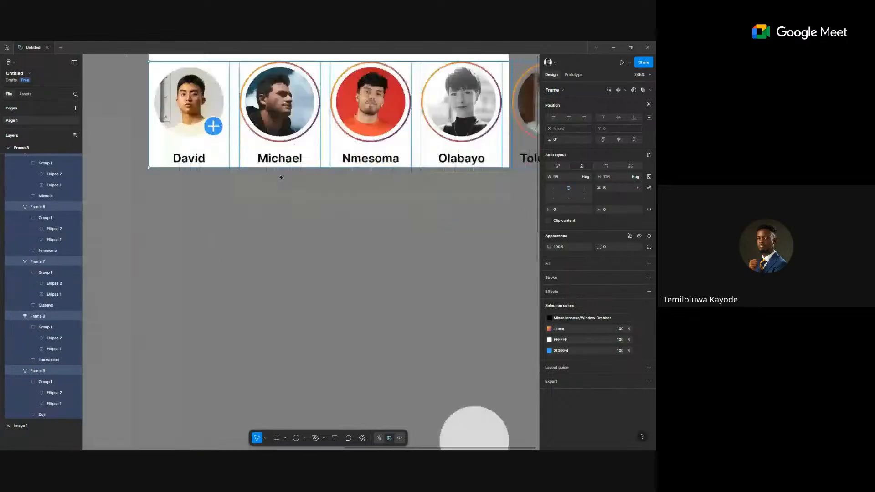
scroll(279, 176, up, 2)
click(289, 283)
click(273, 203)
click(273, 203)
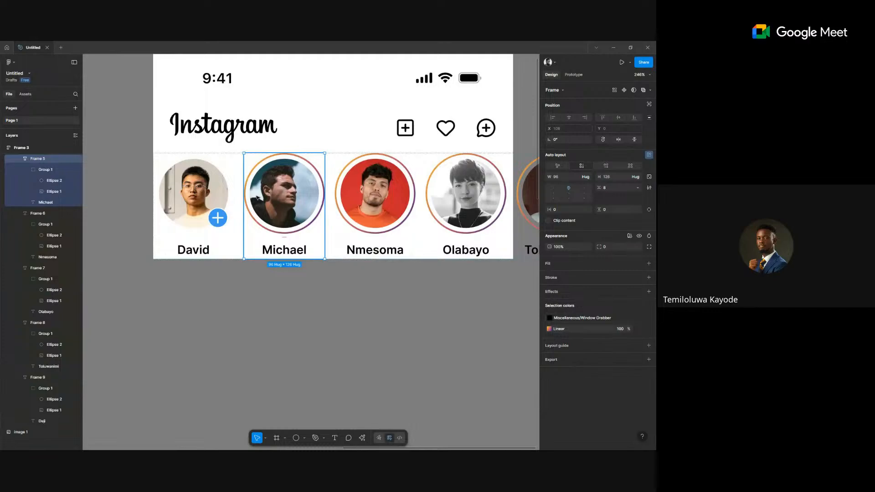
Try 20 spacing between the story avatars, then undo it back to 12.
scroll(305, 276, down, 5)
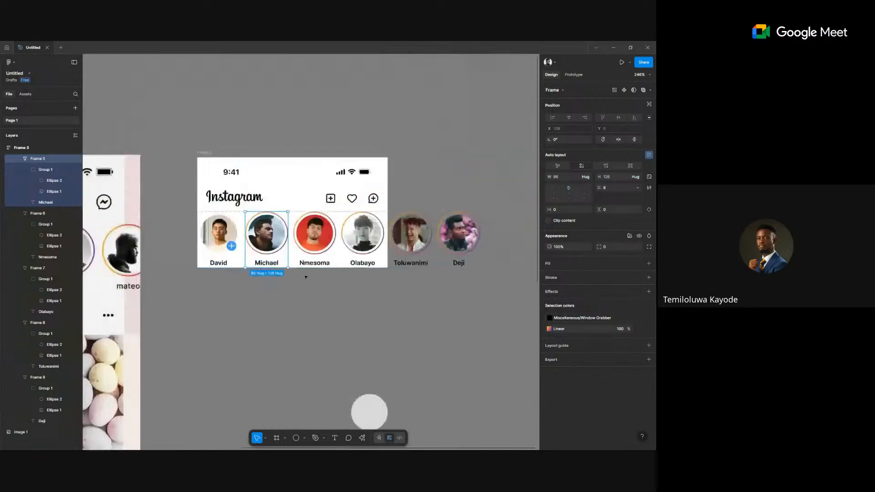
scroll(305, 277, down, 2)
click(326, 209)
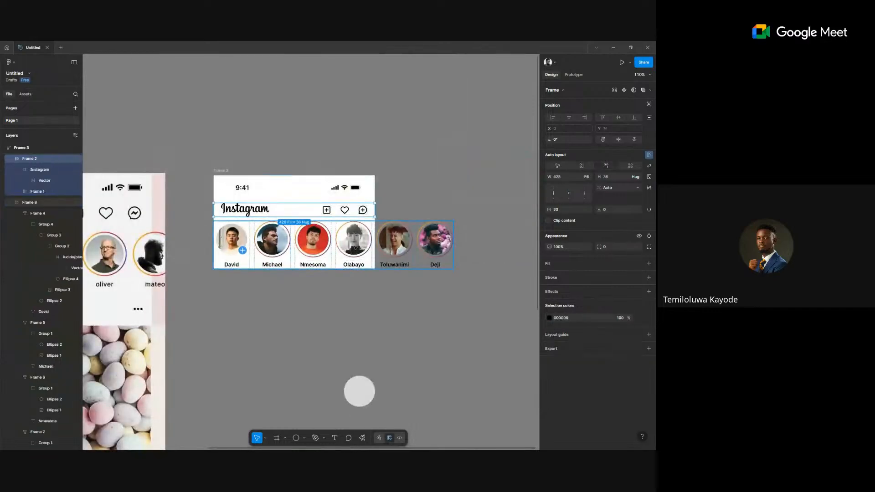
click(354, 247)
text(20)
key(Return)
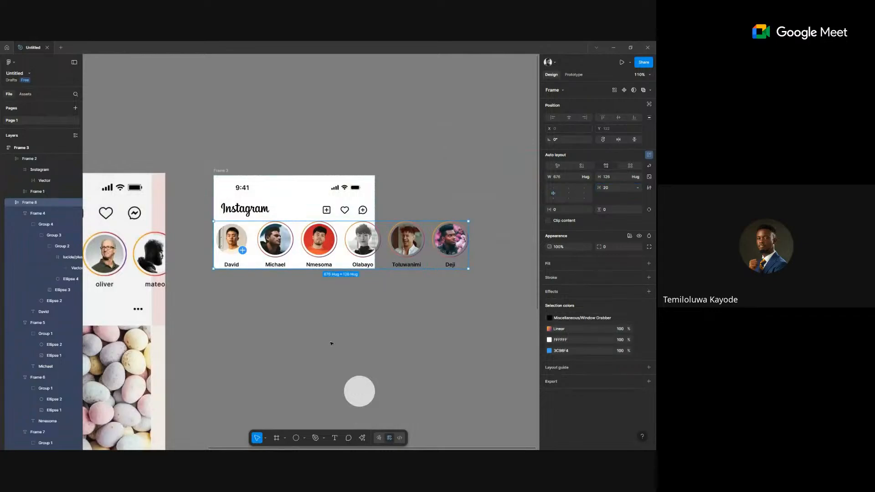
click(331, 343)
scroll(331, 343, down, 2)
scroll(331, 343, down, 4)
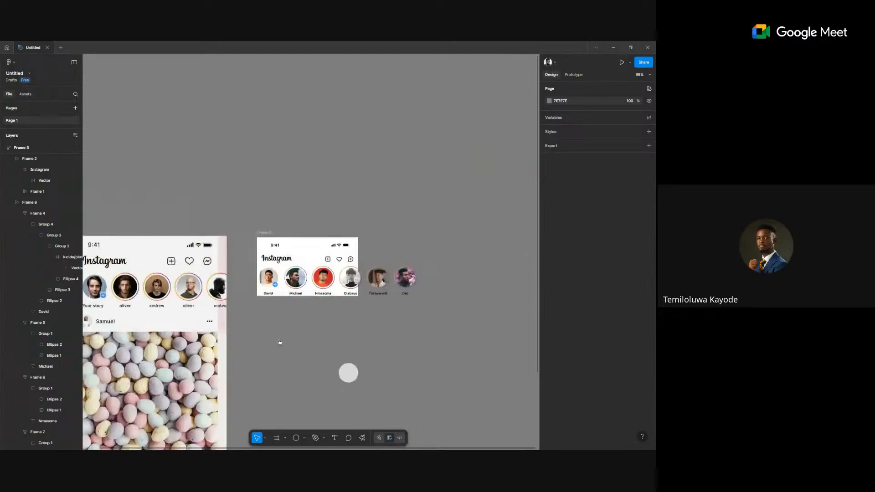
drag(279, 341, 342, 336)
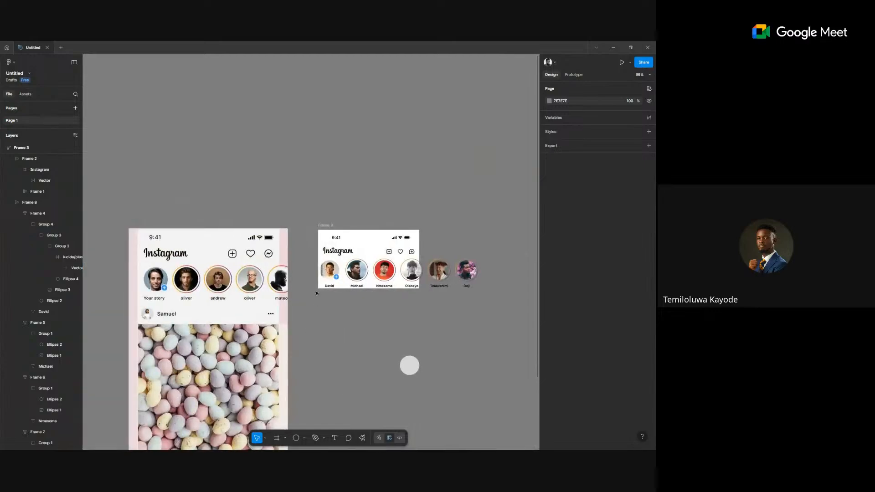
click(317, 291)
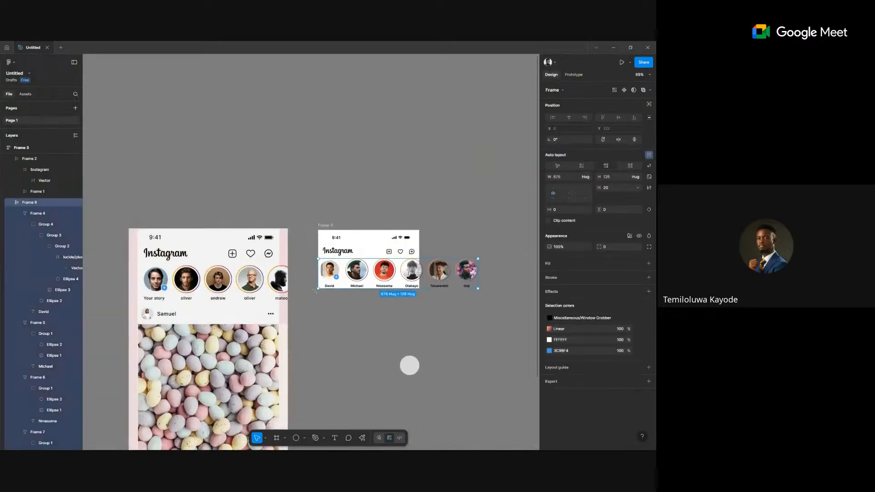
key(ctrl+z)
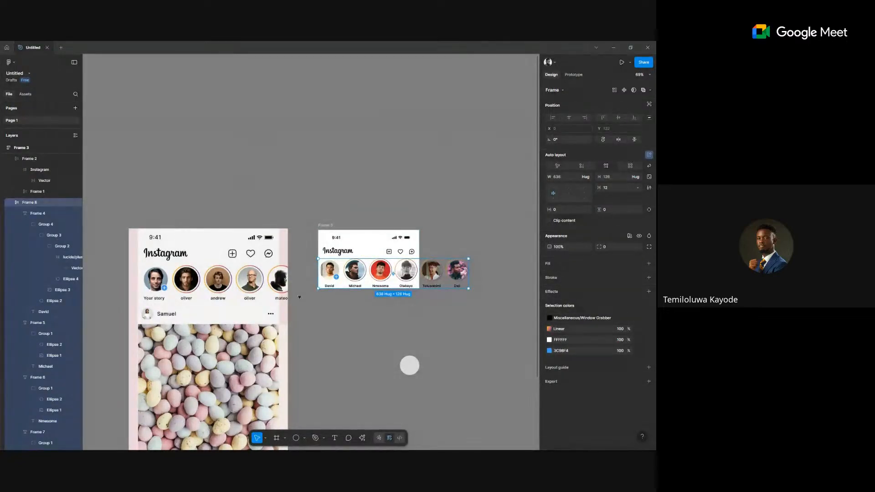
click(371, 334)
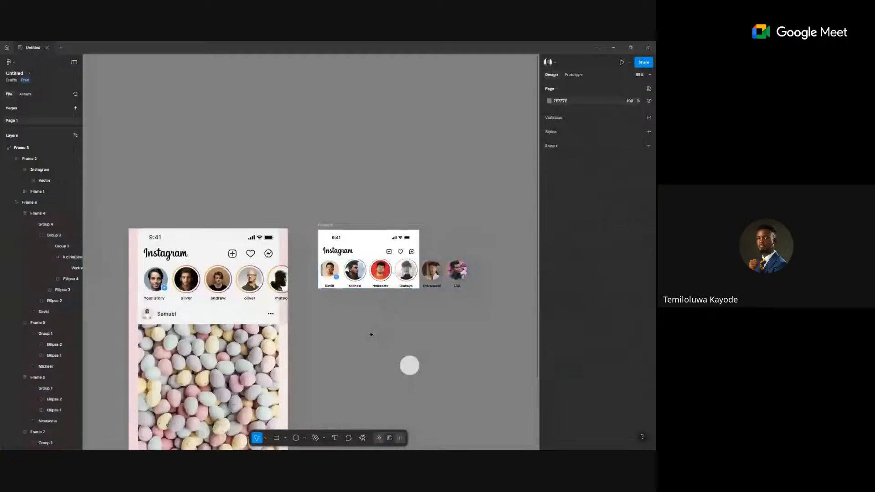
Give the story row 20 px horizontal padding.
click(342, 273)
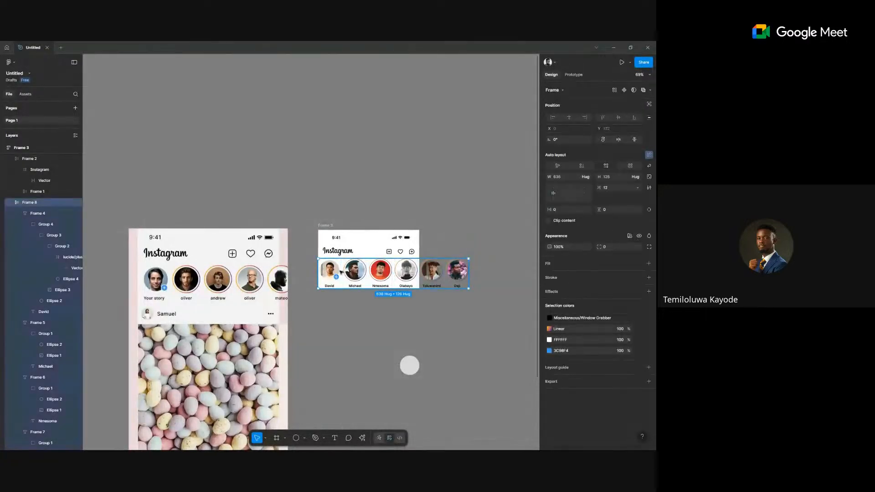
click(325, 252)
scroll(324, 252, up, 2)
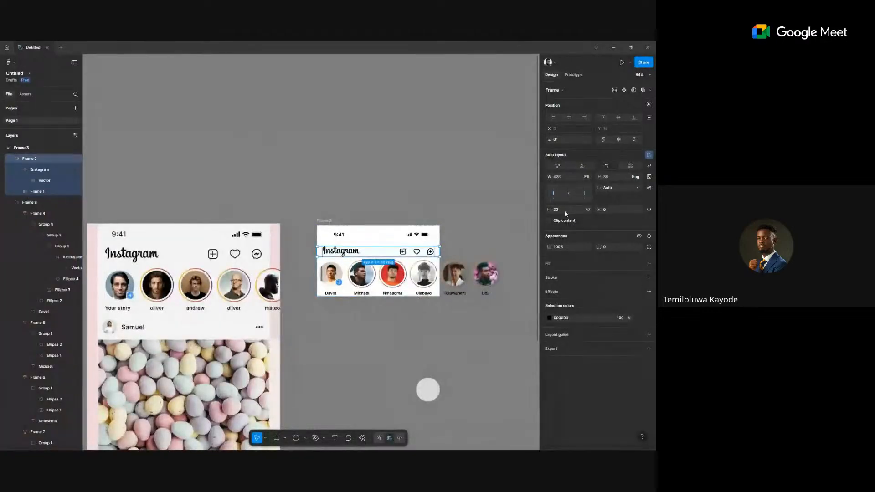
click(456, 272)
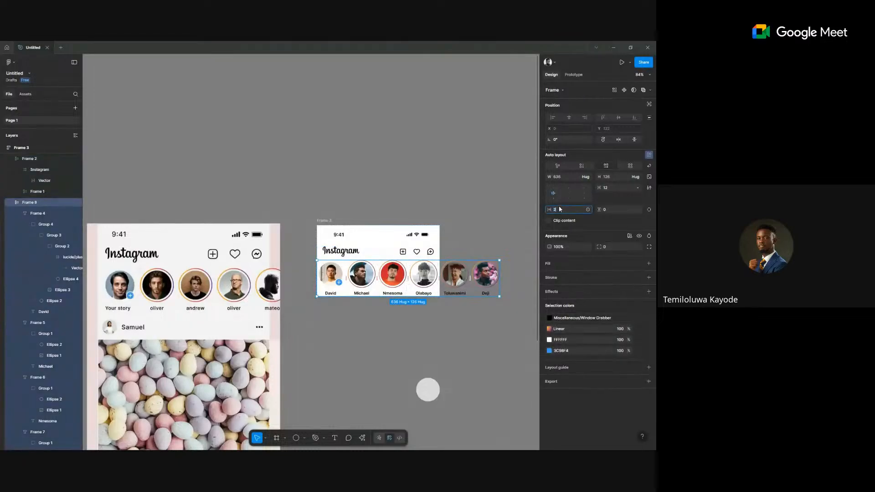
text(20)
key(Return)
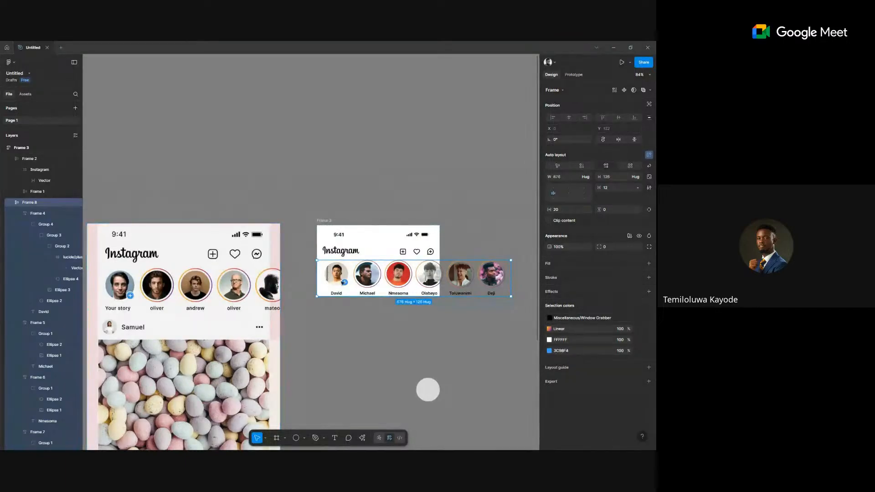
Relabel the first avatar 'Your Story' and edit the David label.
double_click(339, 295)
scroll(339, 294, up, 3)
text(Your Story)
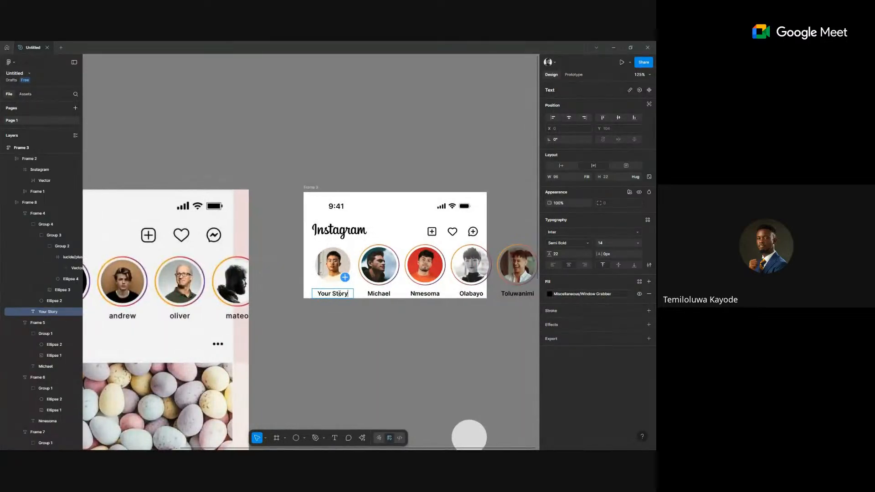
scroll(364, 296, right, 5)
click(315, 293)
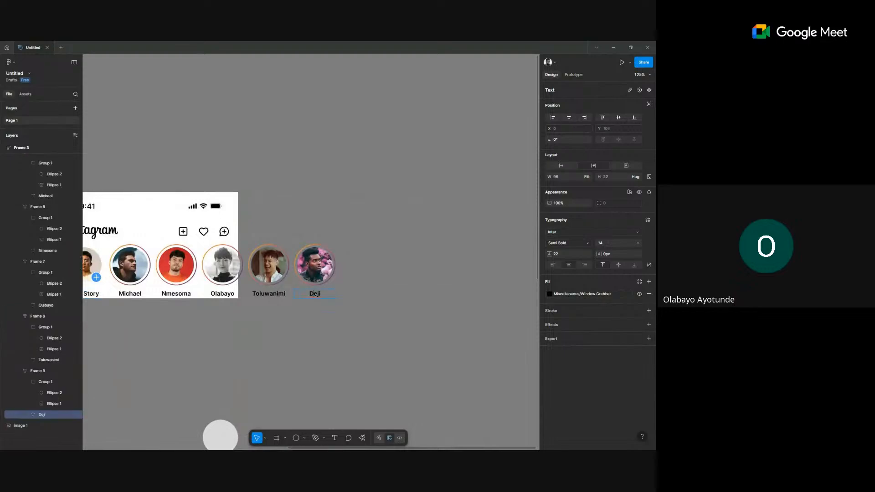
text(vid)
key(Escape)
Check the status bar, then select the Instagram header frame, Frame 3.
scroll(318, 340, down, 5)
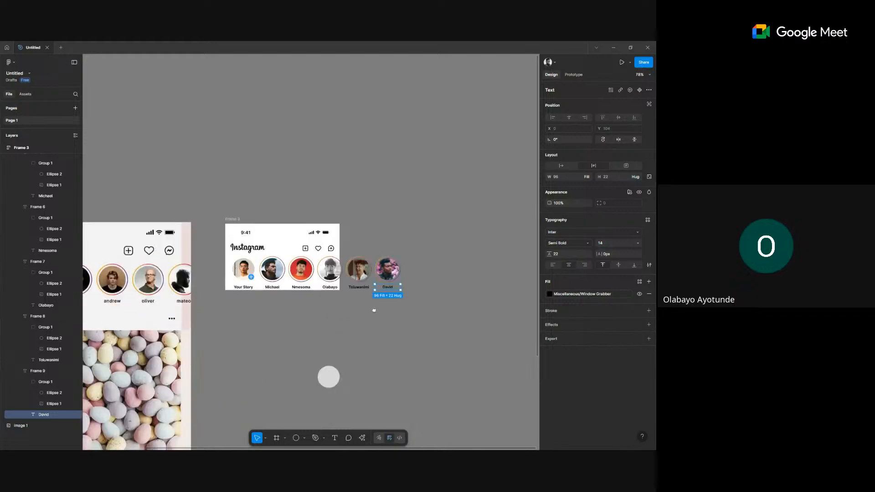
click(295, 232)
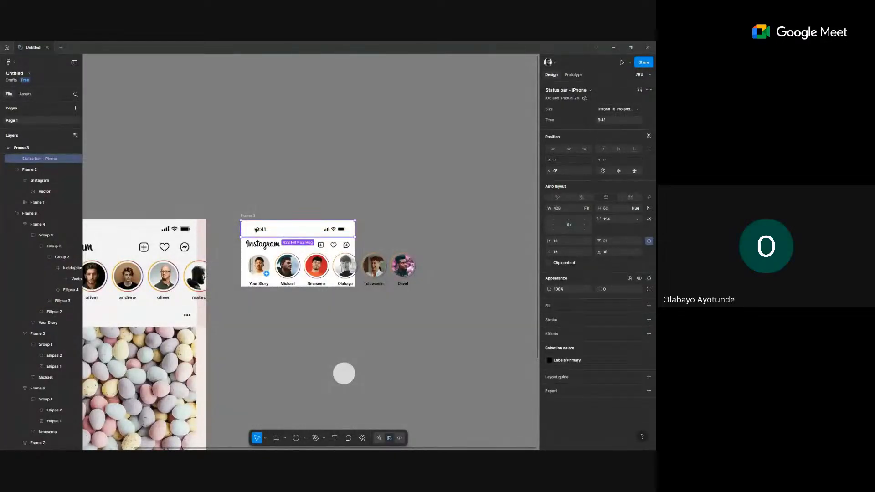
double_click(256, 229)
click(321, 197)
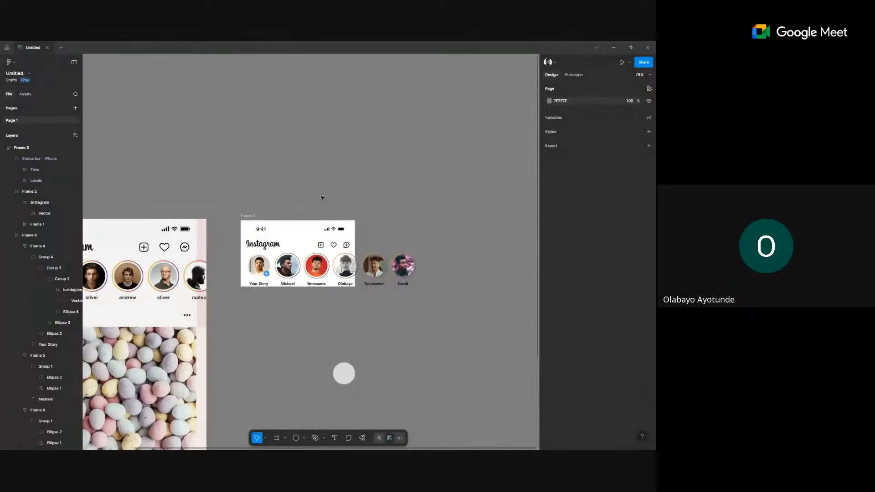
drag(321, 197, 350, 182)
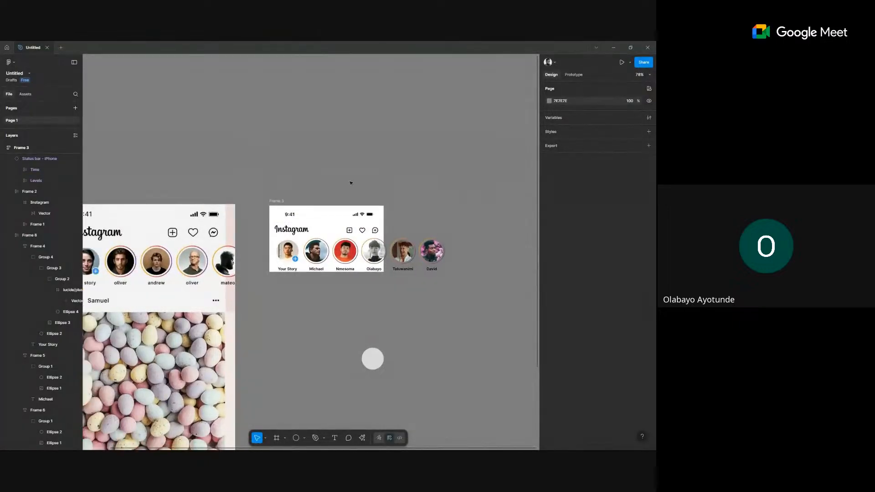
scroll(349, 185, left, 2)
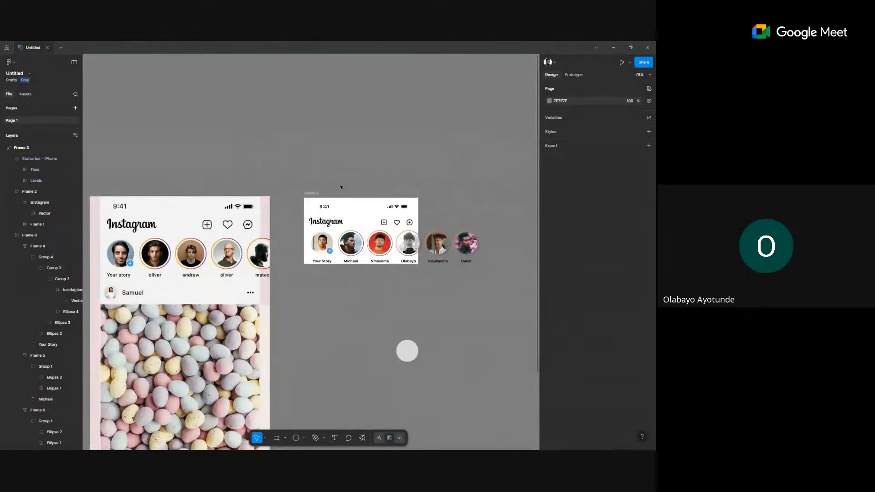
click(309, 196)
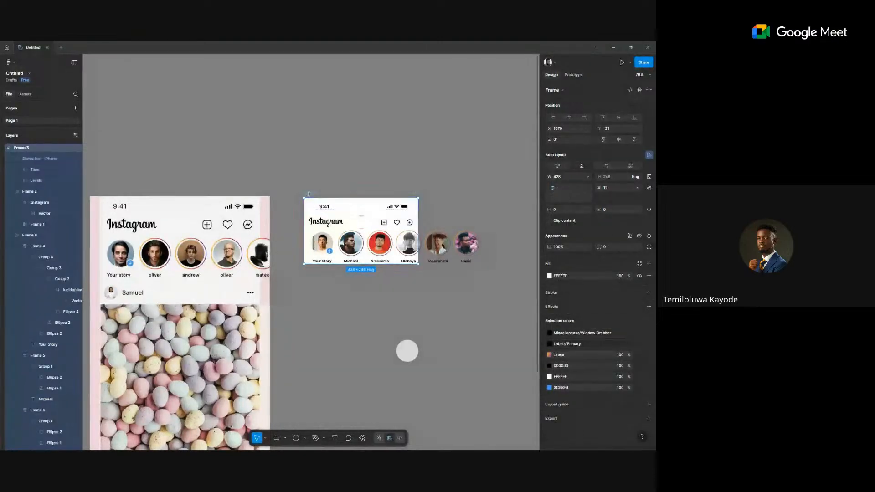
Open a live prototype preview with the device set to iPhone 14 Plus.
click(570, 74)
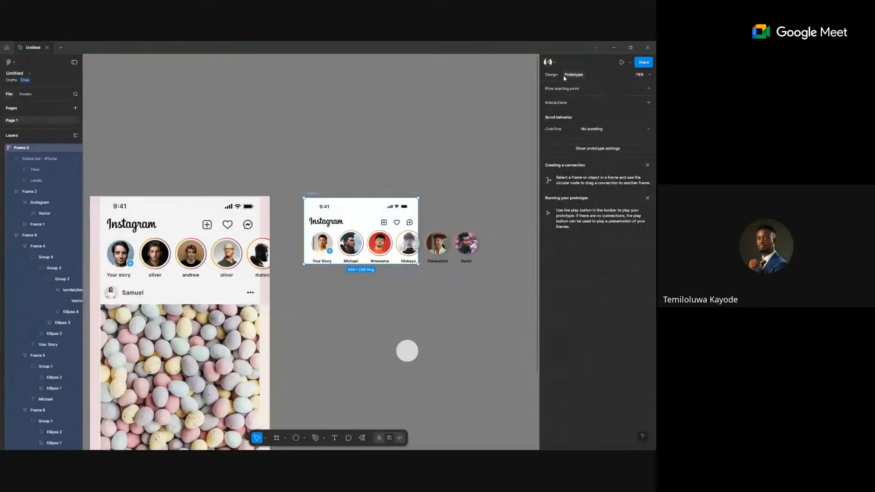
click(630, 62)
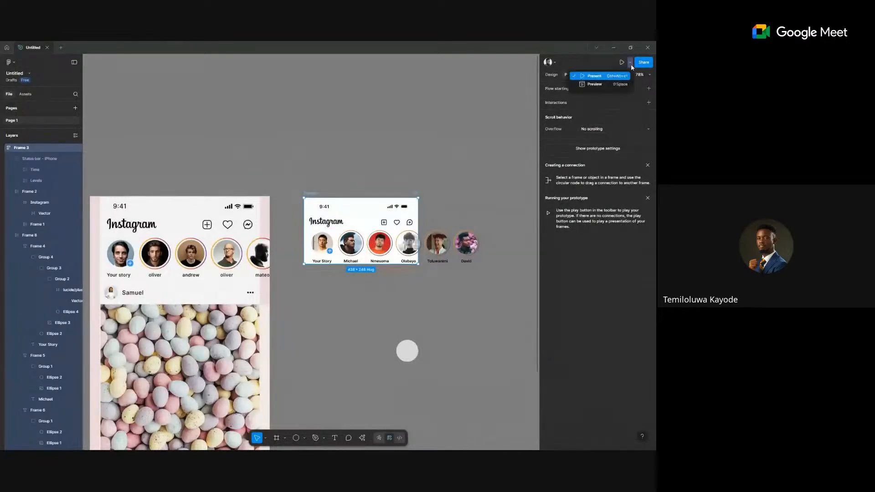
click(599, 85)
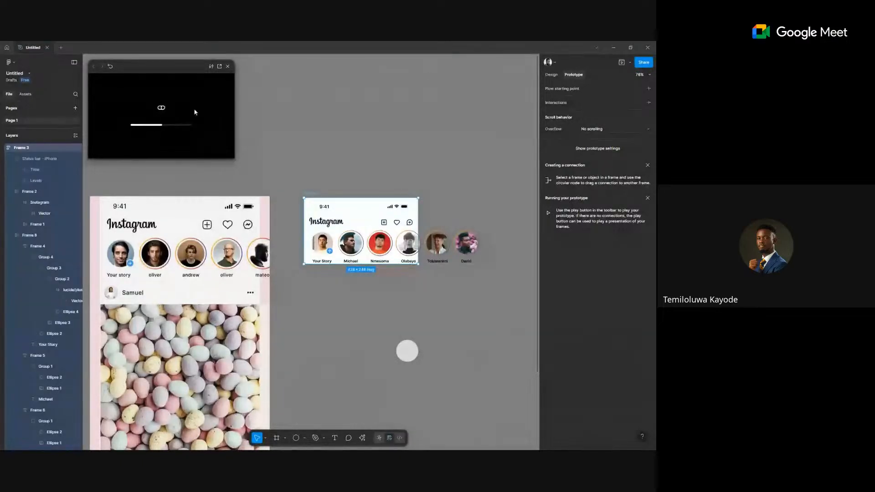
click(602, 148)
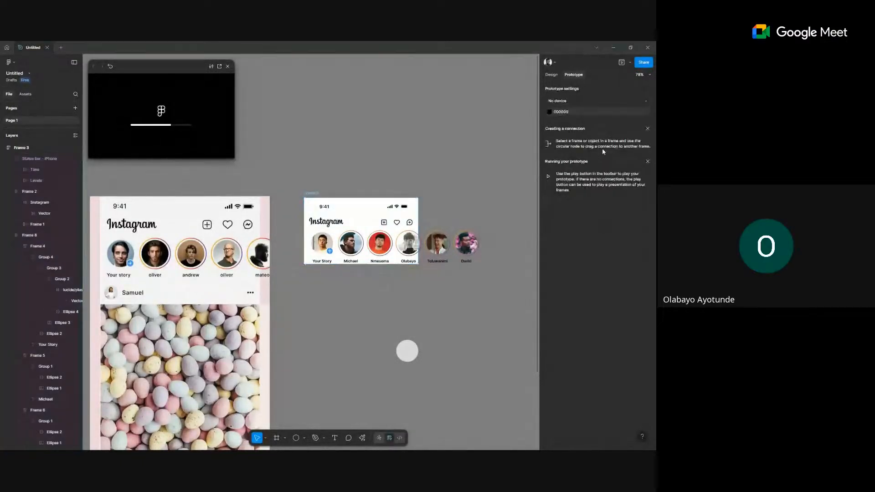
click(550, 102)
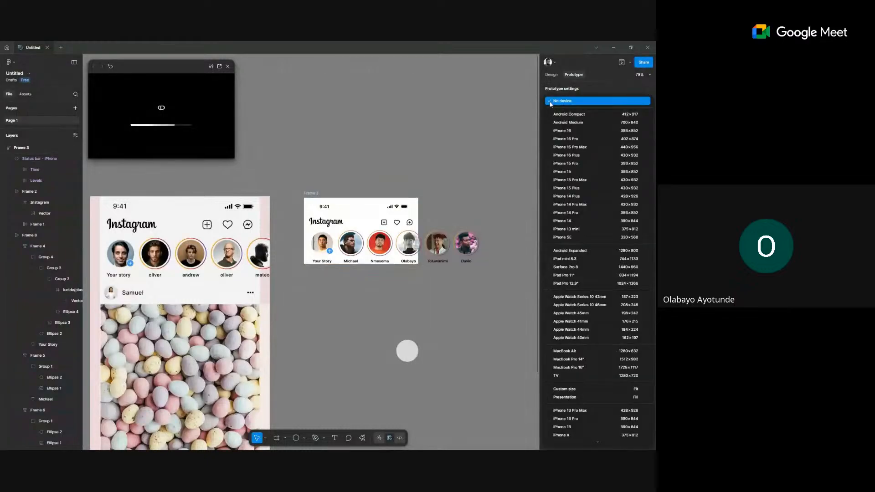
click(613, 197)
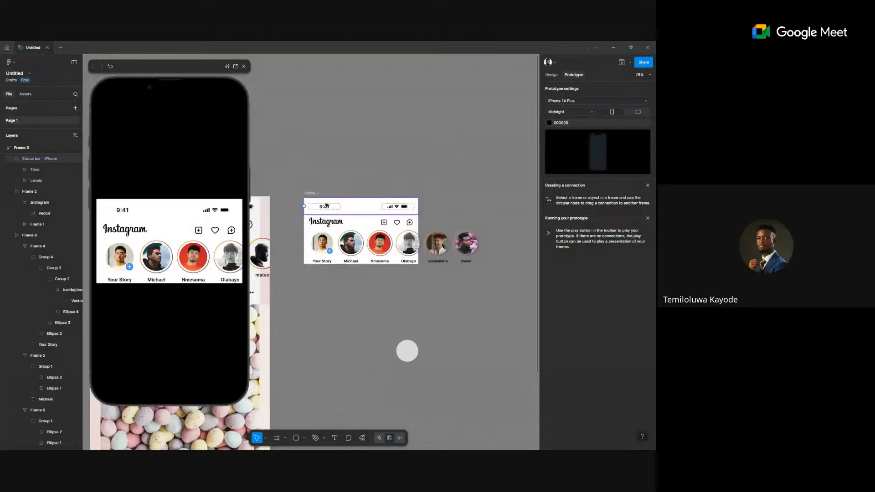
Stretch the Instagram frame's bottom edge down to full phone height.
click(356, 263)
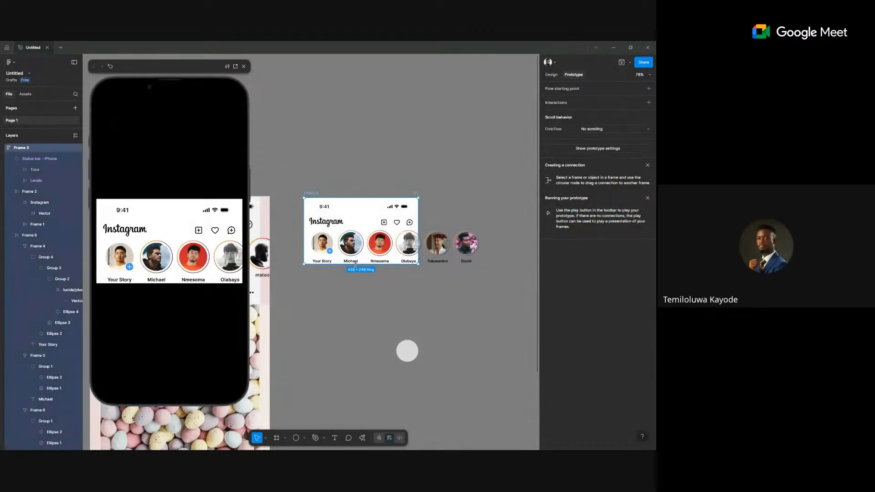
drag(361, 263, 370, 449)
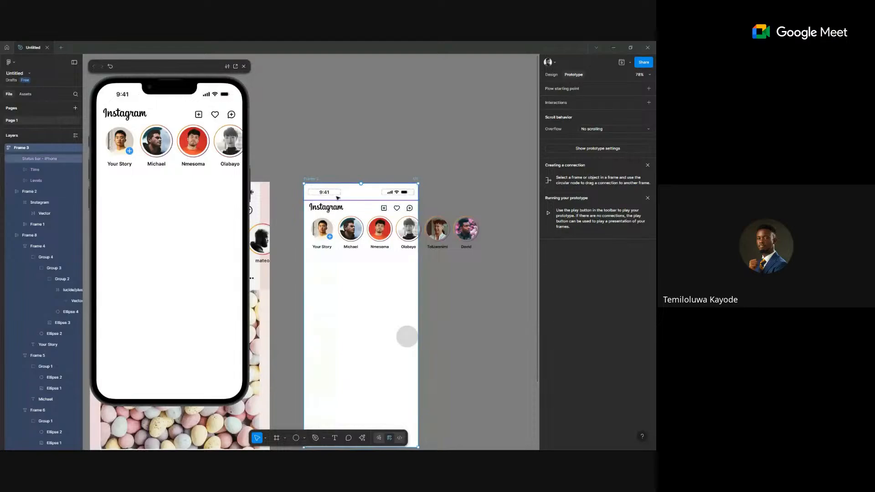
click(355, 192)
click(551, 74)
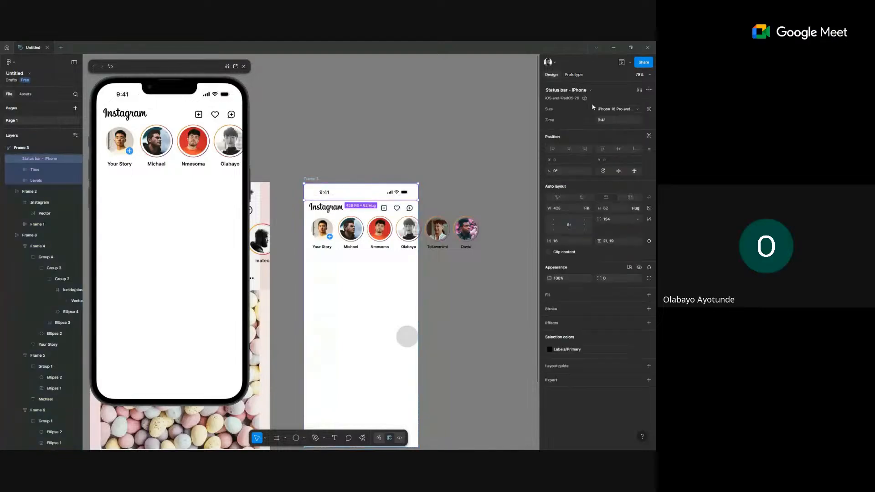
Change the Status bar - iPhone Size to iPhone 16 and 16 Plus.
click(648, 241)
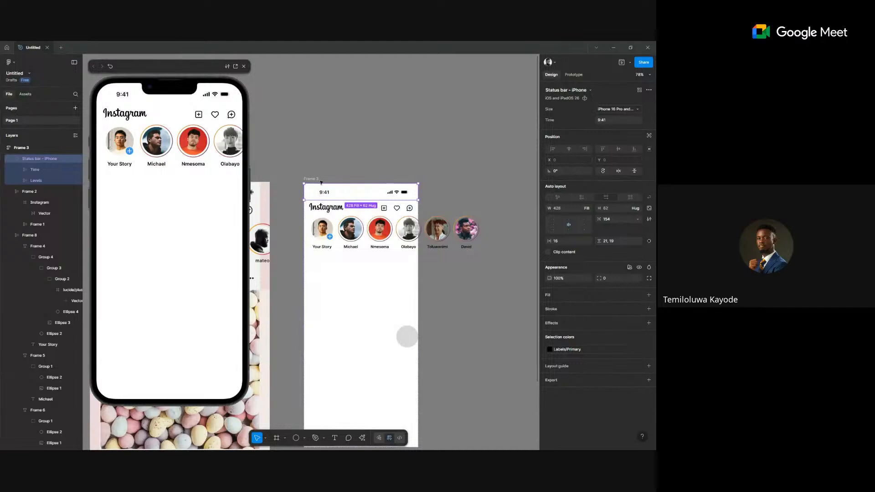
click(473, 116)
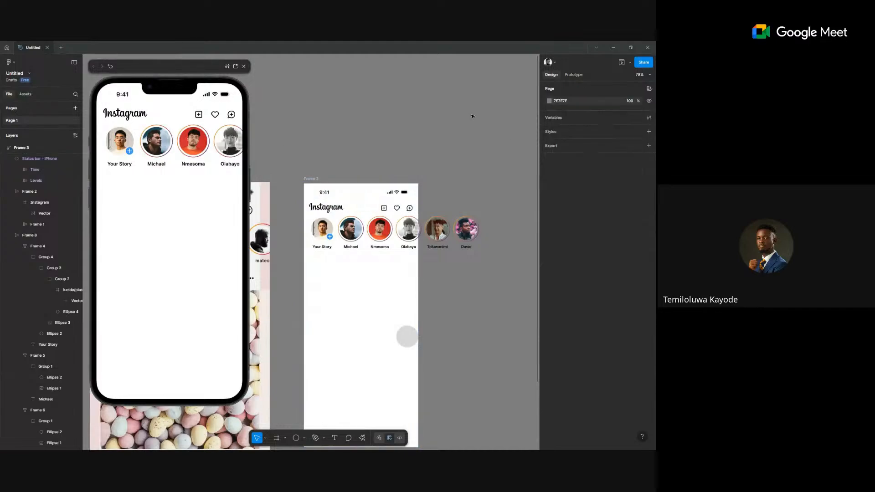
click(343, 194)
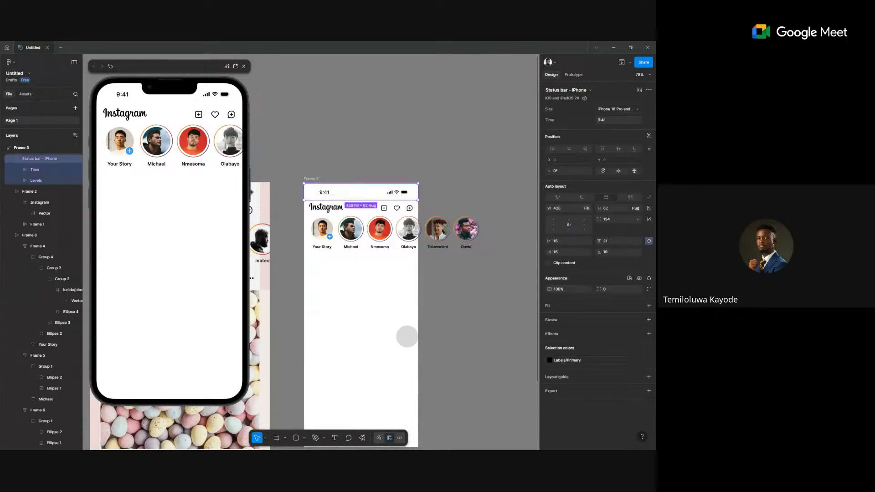
click(609, 110)
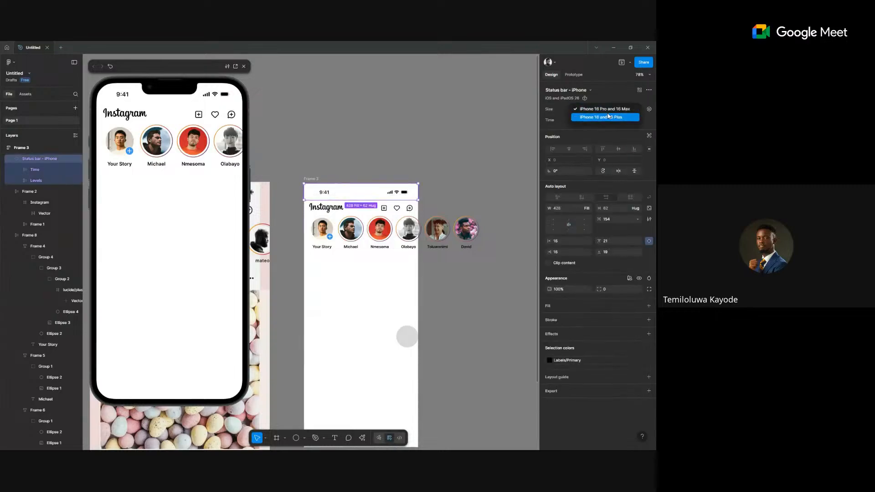
click(609, 116)
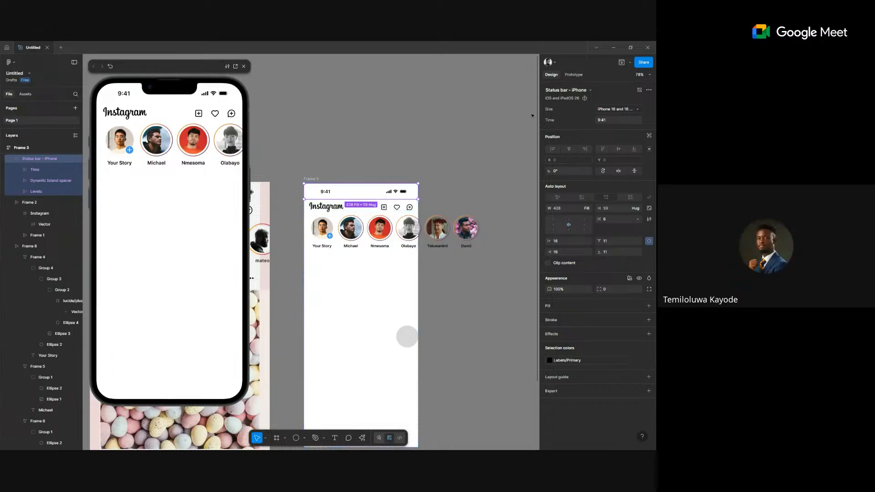
Switch the preview device to iPhone 13 mini, then back to iPhone 14 Plus.
key(Escape)
click(573, 74)
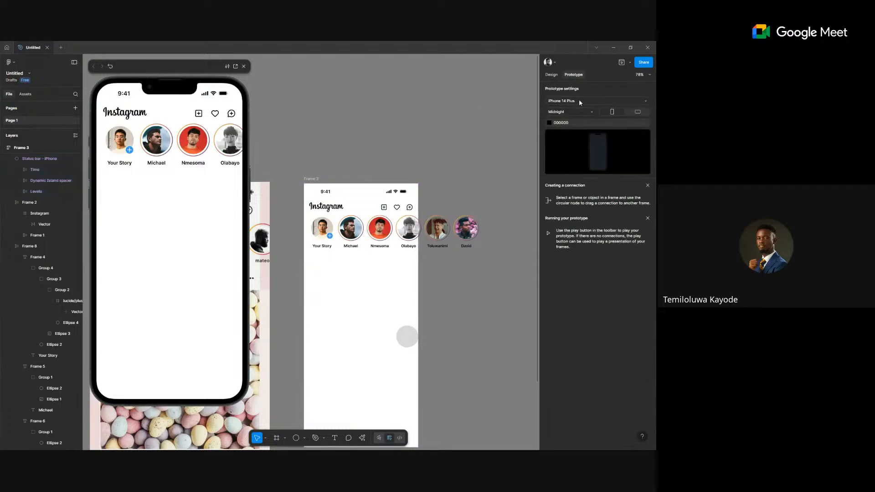
click(581, 102)
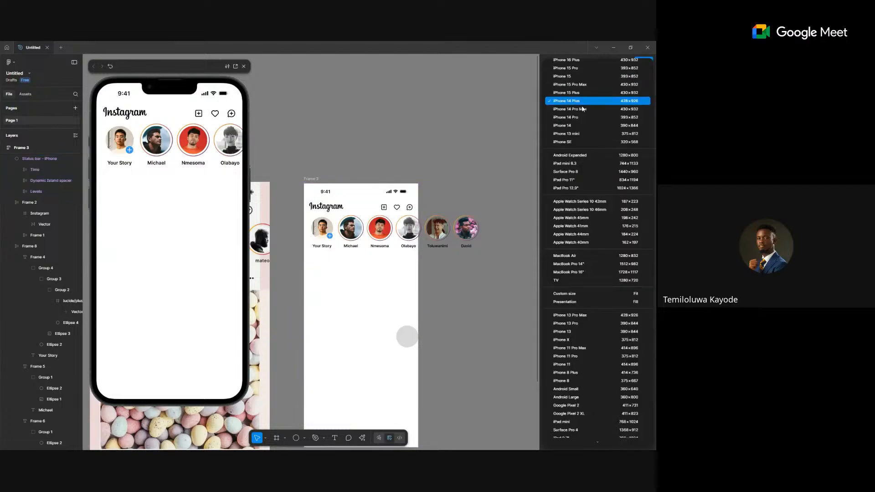
click(595, 134)
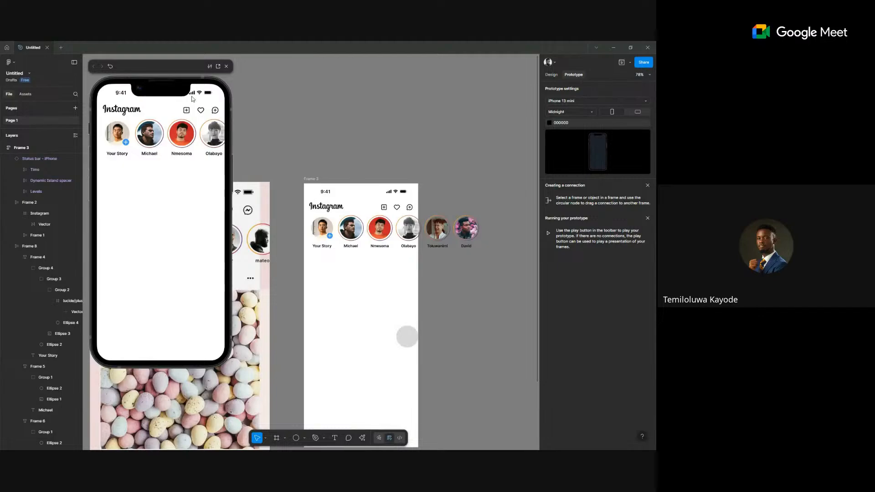
click(575, 101)
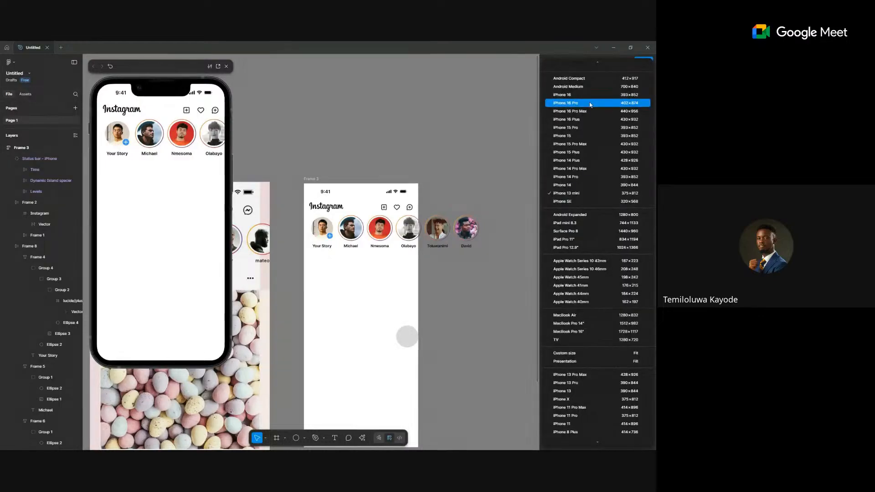
click(611, 161)
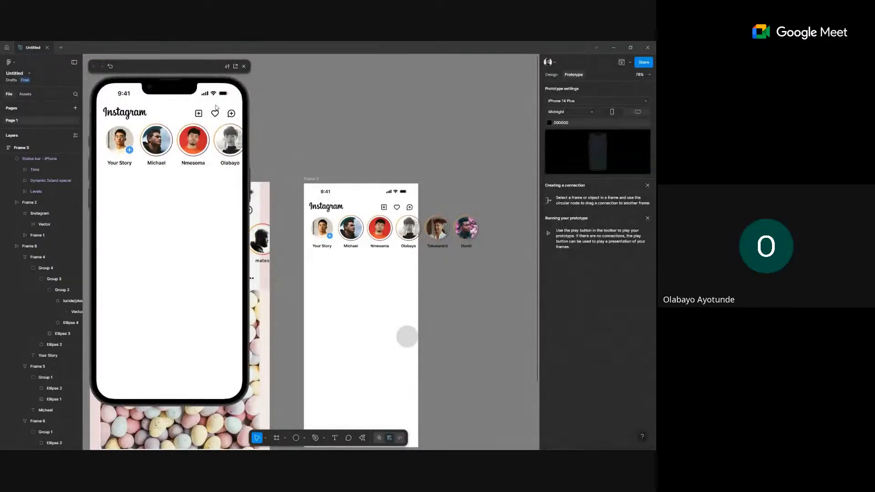
Close the preview and change the Instagram frame's height sizing option.
click(244, 67)
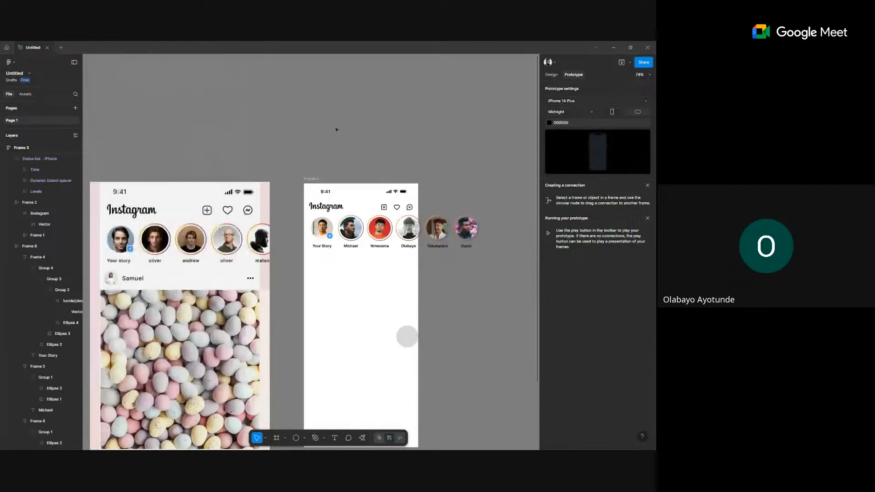
click(364, 296)
click(553, 74)
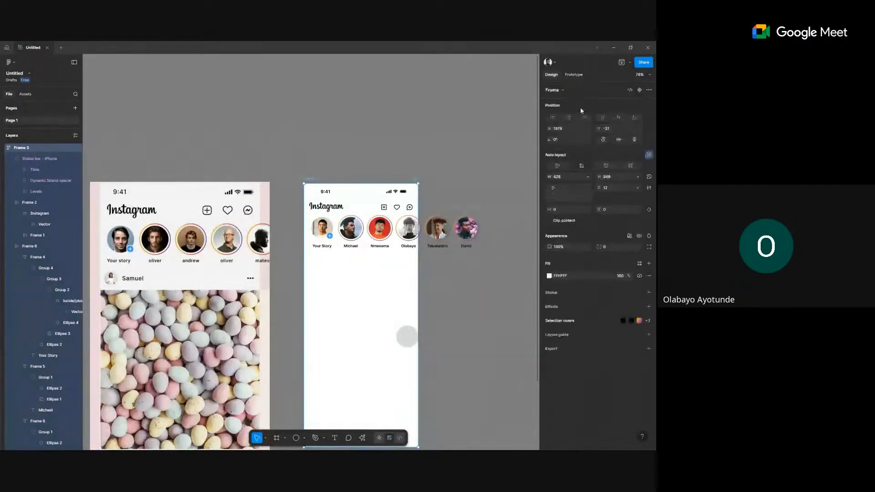
click(637, 177)
click(626, 185)
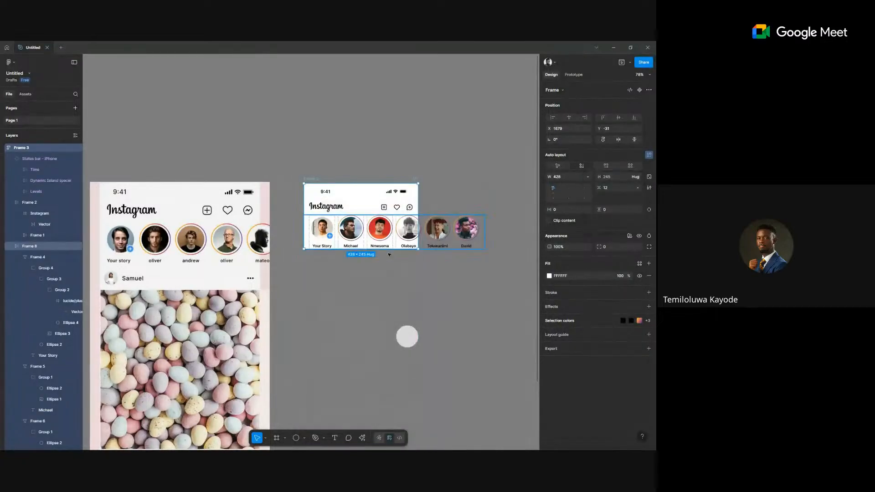
scroll(387, 247, up, 5)
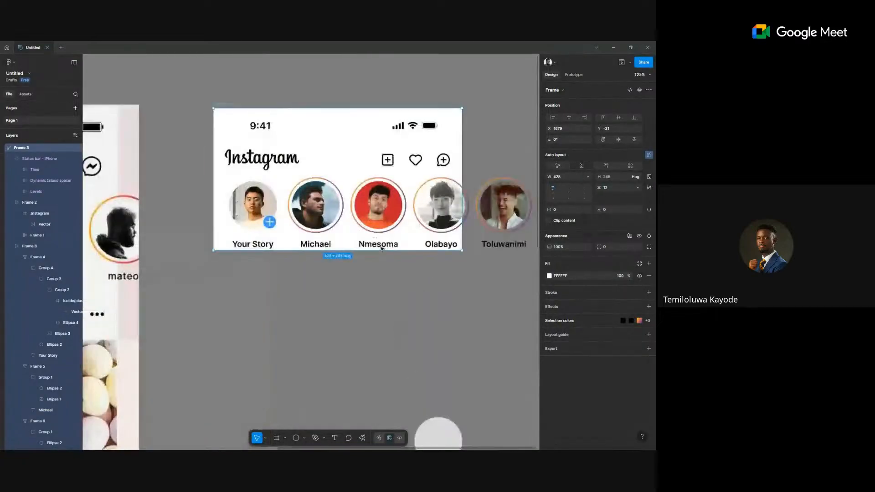
Give the story row 12 vertical padding and check it in a quick preview.
click(334, 203)
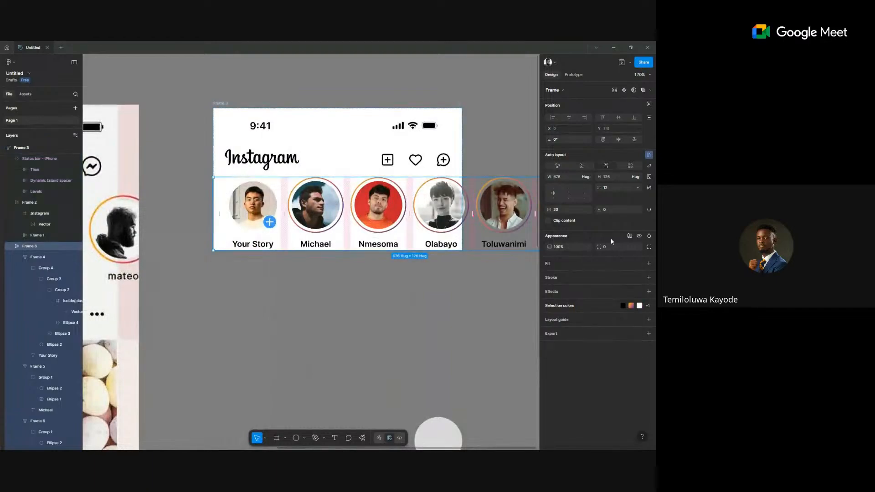
click(619, 209)
text(12)
key(Return)
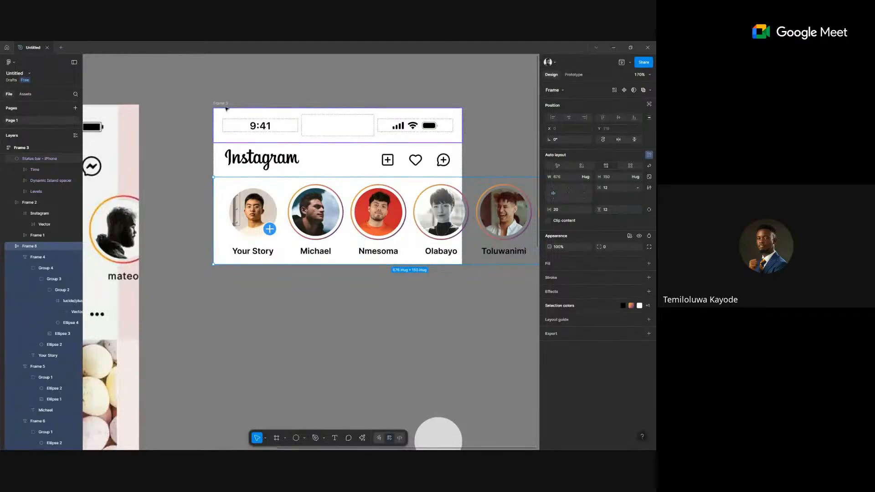
click(573, 74)
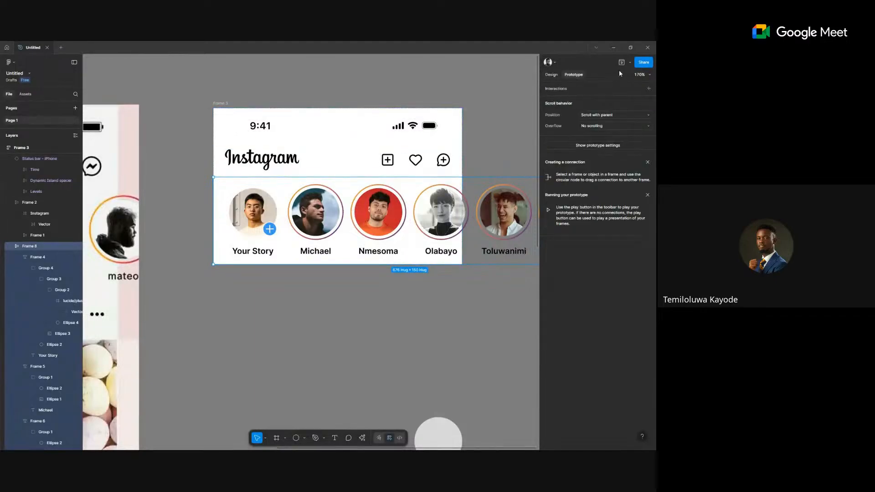
click(620, 62)
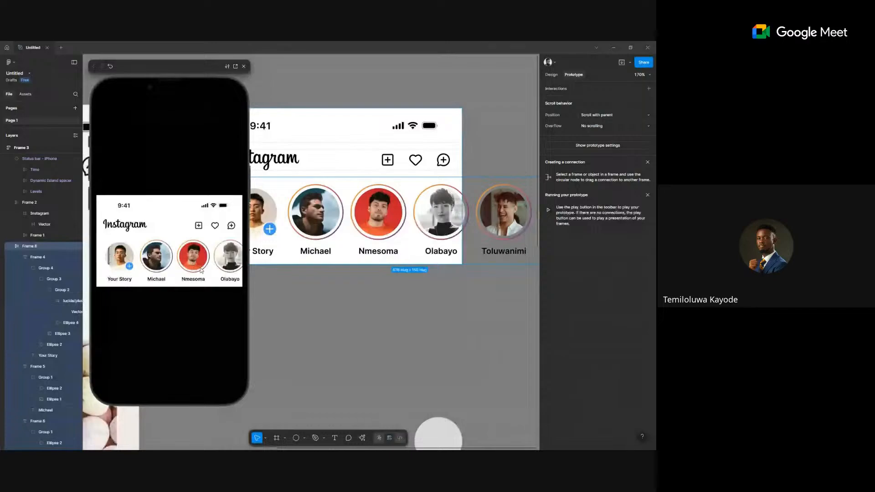
click(243, 67)
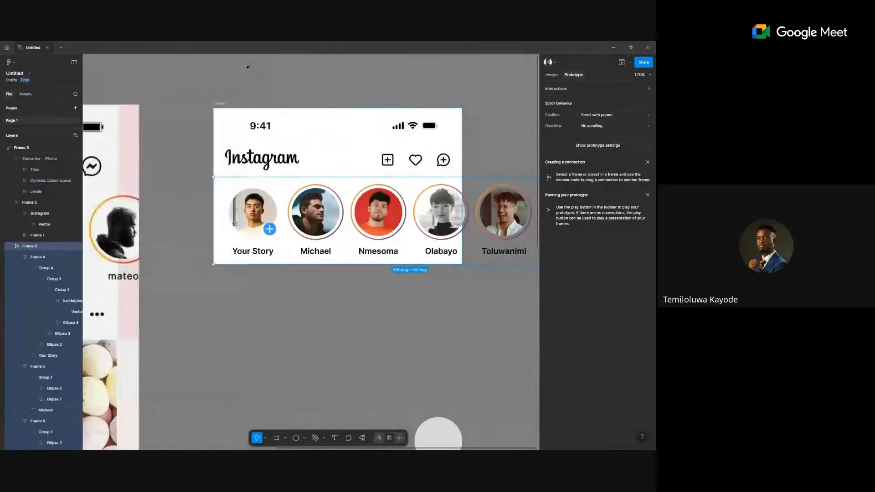
Select the stories row, Frame 8, with its Design properties showing.
scroll(306, 193, down, 2)
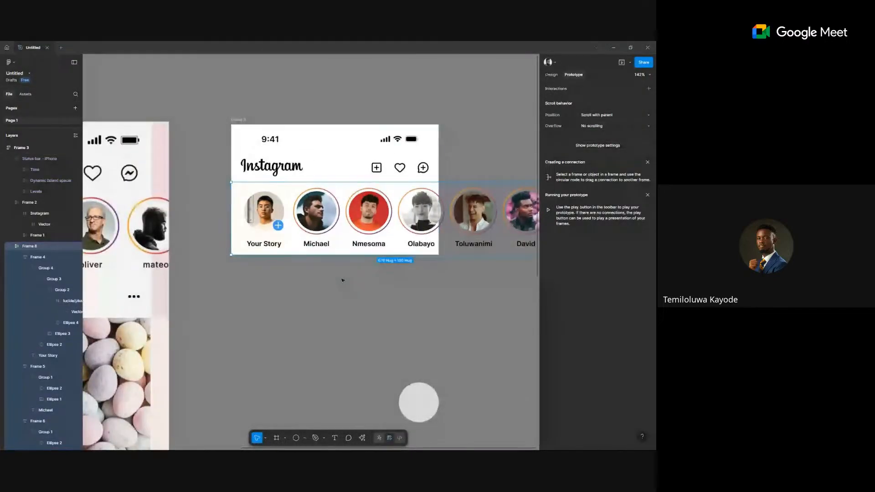
scroll(317, 174, right, 1)
click(315, 172)
scroll(316, 172, up, 2)
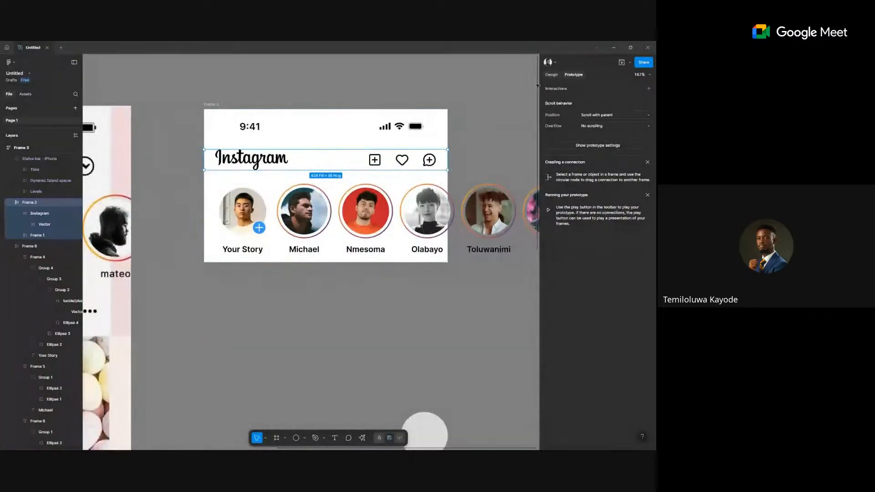
click(551, 75)
click(384, 227)
scroll(384, 228, down, 2)
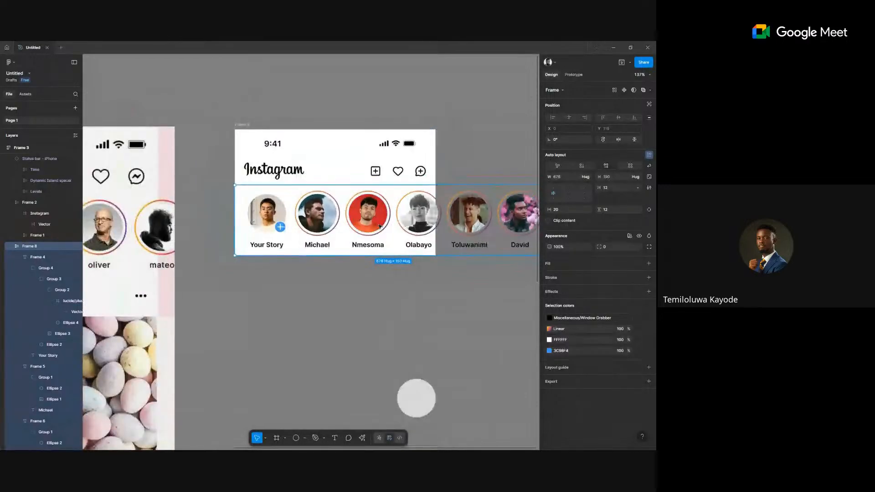
scroll(455, 205, right, 1)
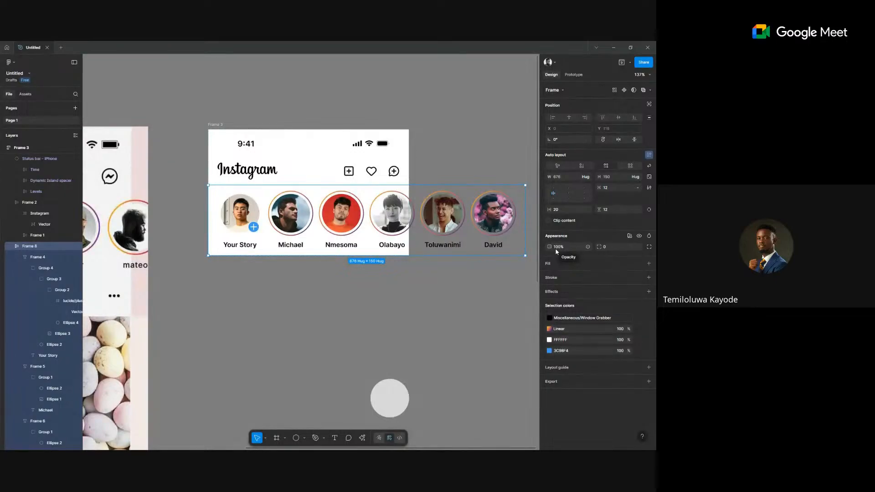
Set the stories row's width sizing to Fill container.
click(585, 177)
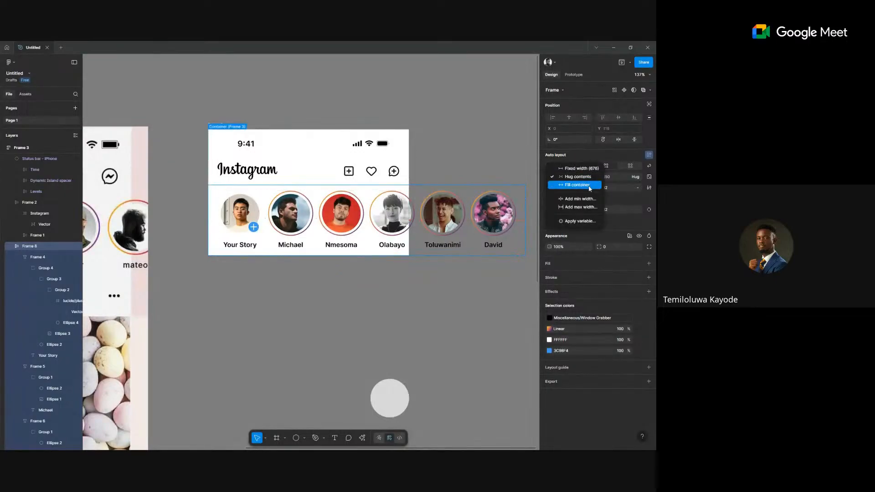
click(590, 186)
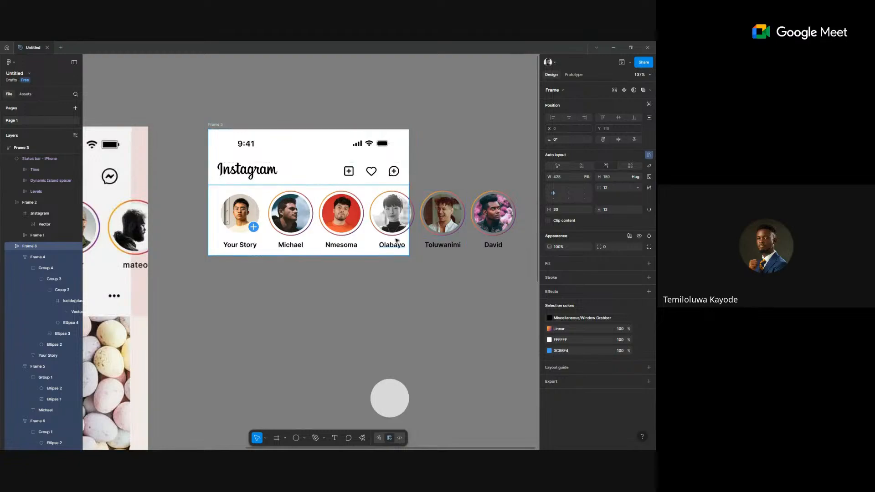
scroll(404, 235, up, 5)
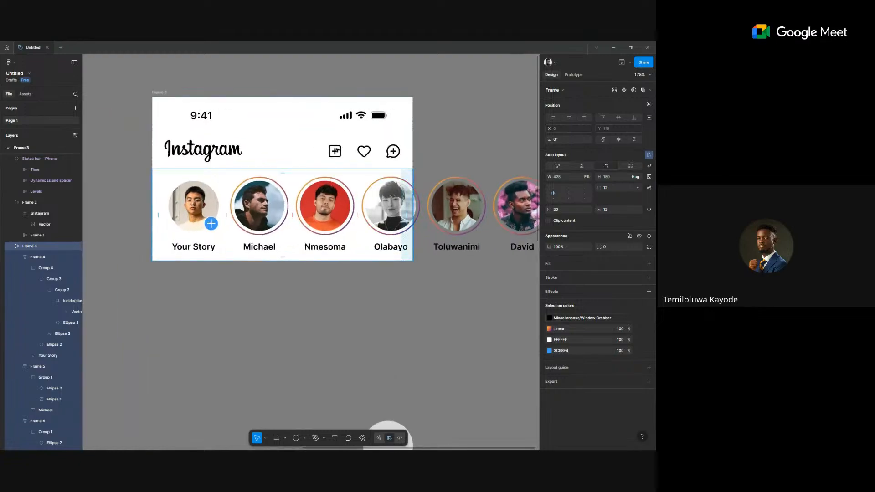
click(157, 93)
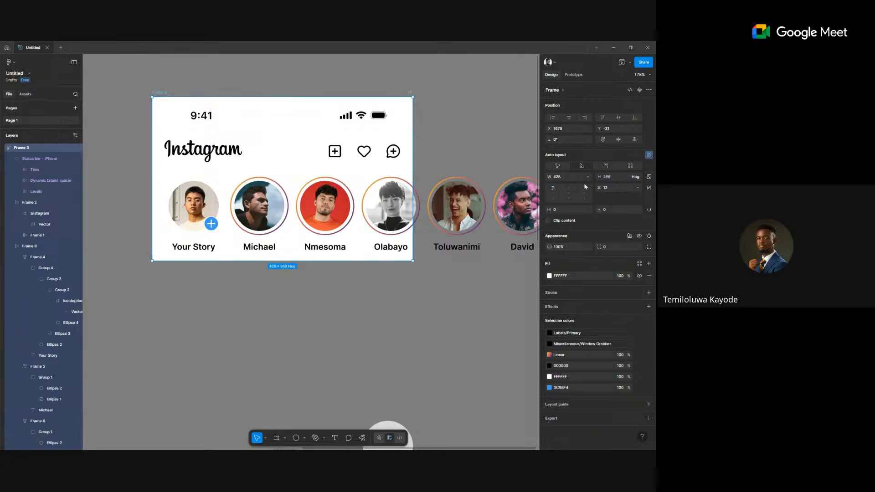
click(398, 197)
scroll(410, 170, up, 10)
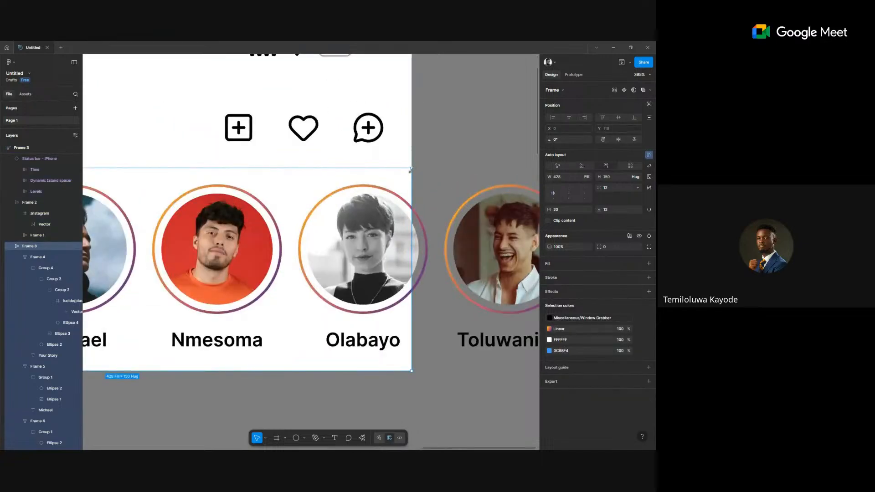
scroll(410, 170, down, 9)
scroll(437, 214, right, 2)
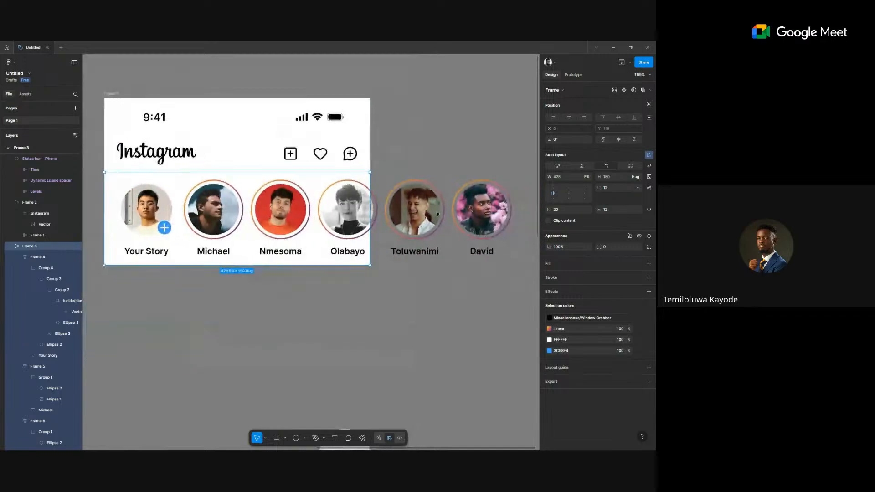
scroll(436, 214, down, 5)
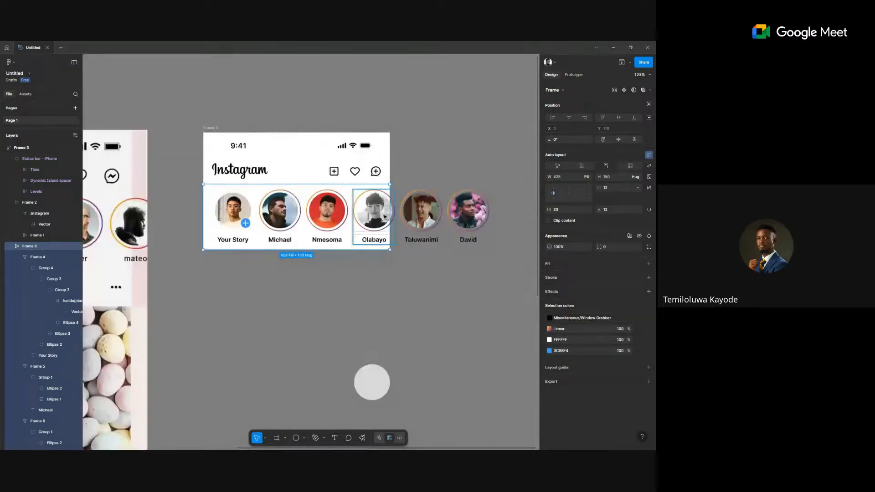
Turn on Clip content for the stories row so overflowing avatars are hidden.
click(548, 221)
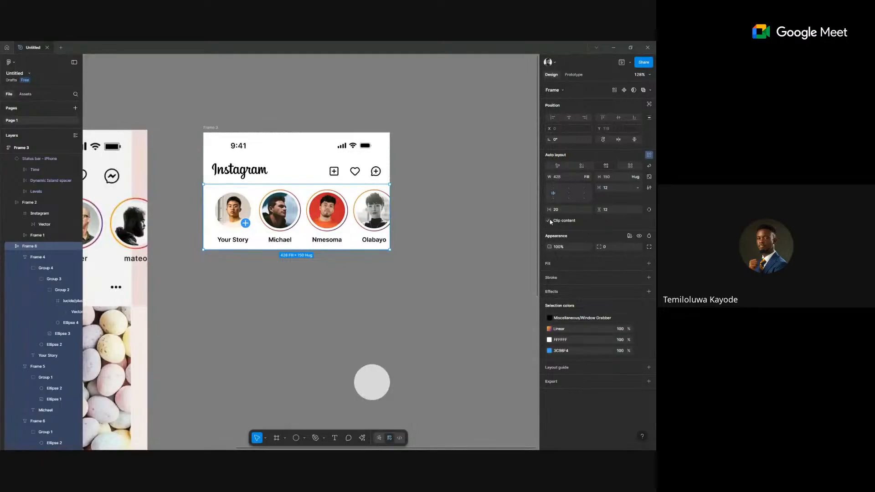
click(549, 221)
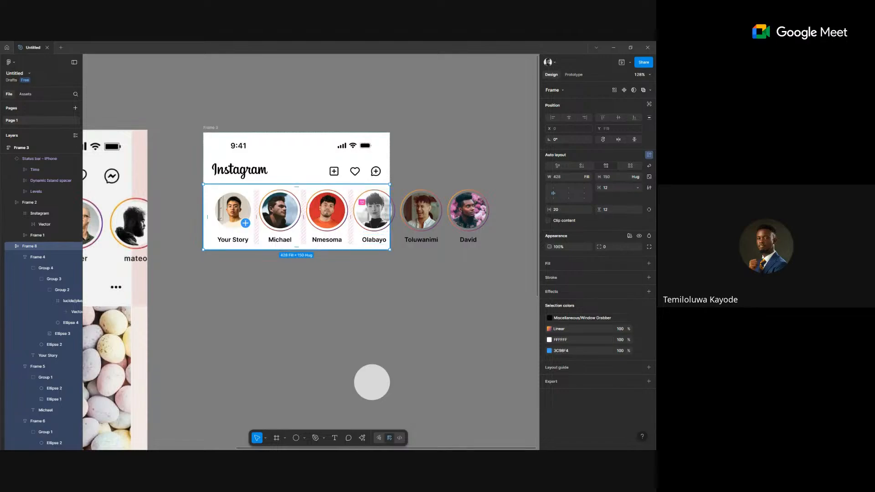
click(547, 220)
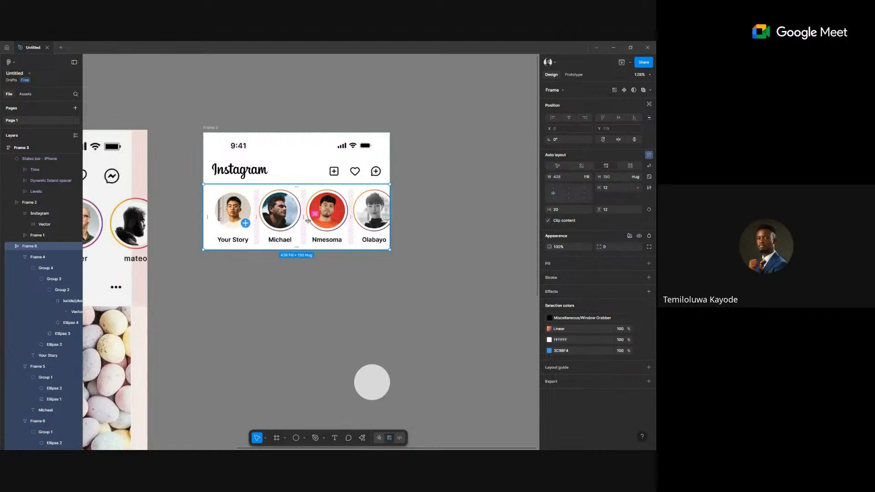
drag(308, 221, 458, 202)
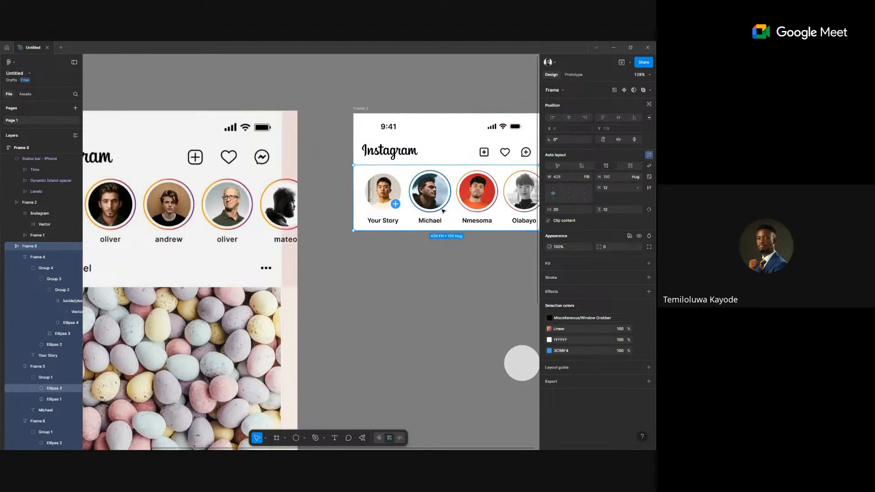
ctrl+scroll(458, 202, down, 3)
scroll(443, 211, right, 3)
scroll(443, 211, right, 2)
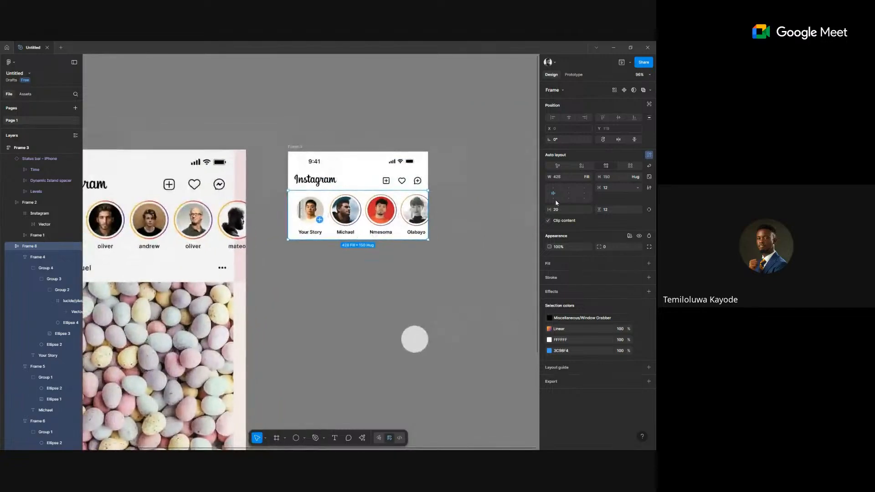
click(548, 221)
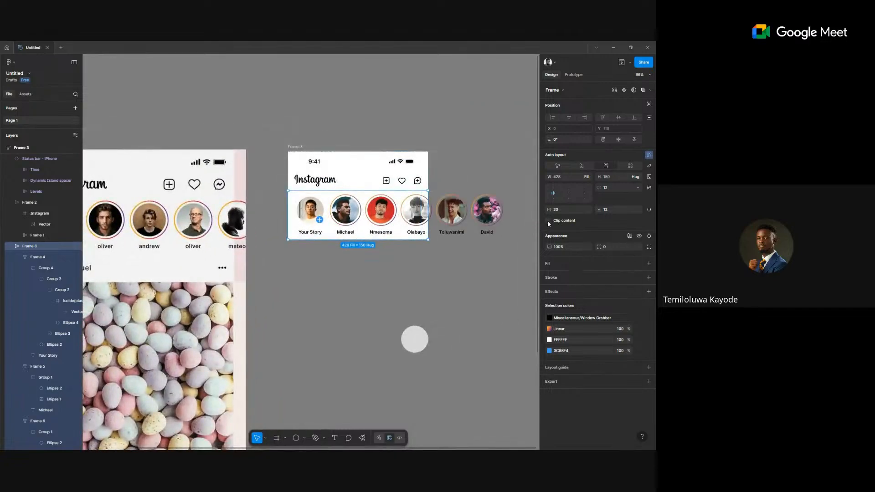
click(547, 221)
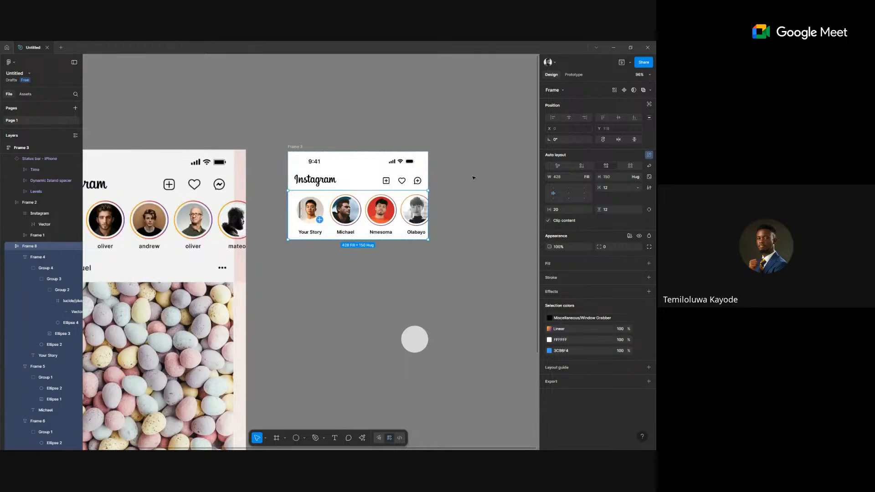
Set the stories row's prototype Overflow to Horizontal and launch the preview.
click(573, 75)
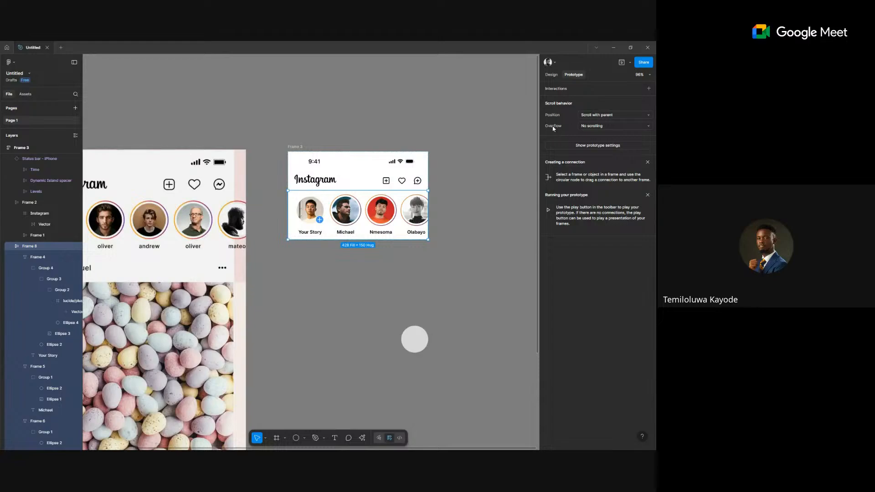
click(605, 127)
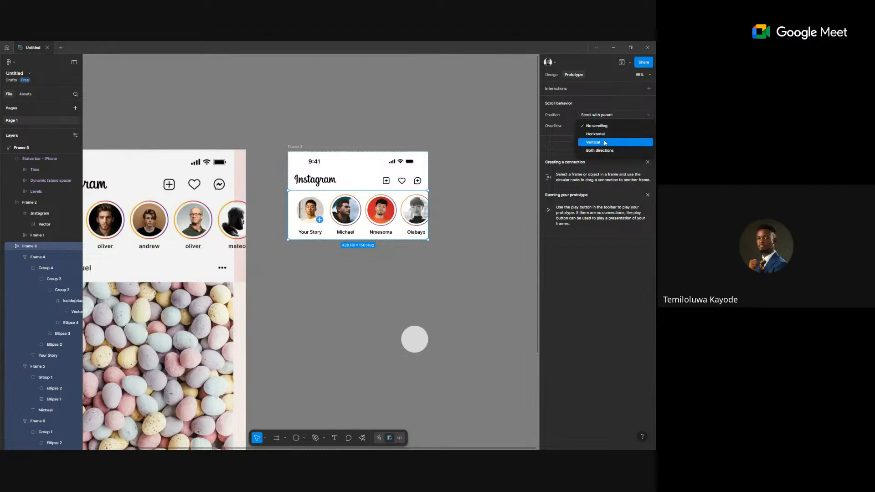
click(604, 142)
click(609, 127)
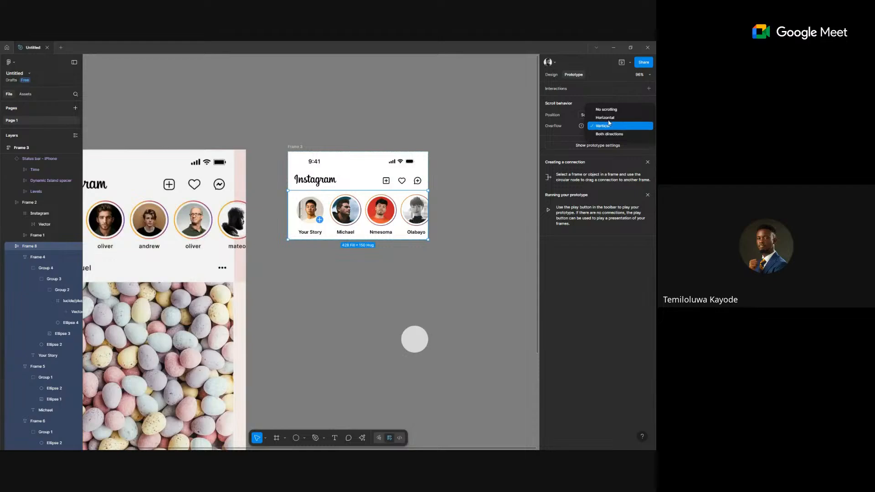
click(608, 119)
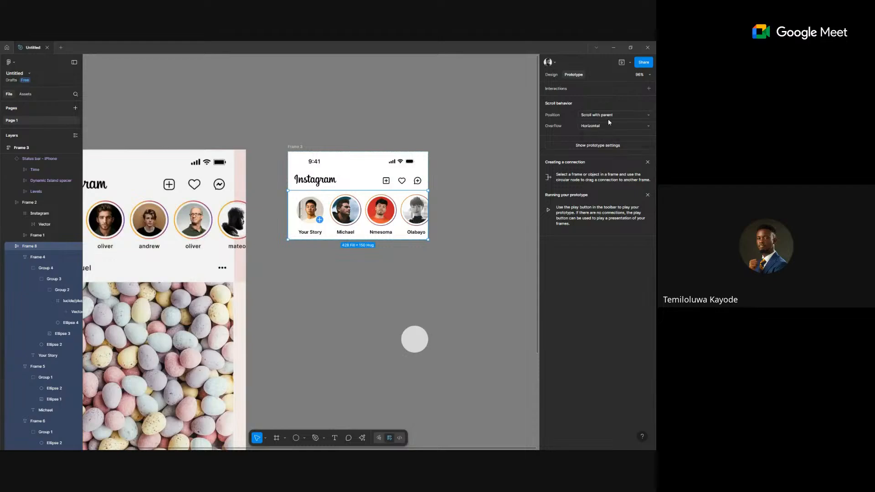
click(621, 63)
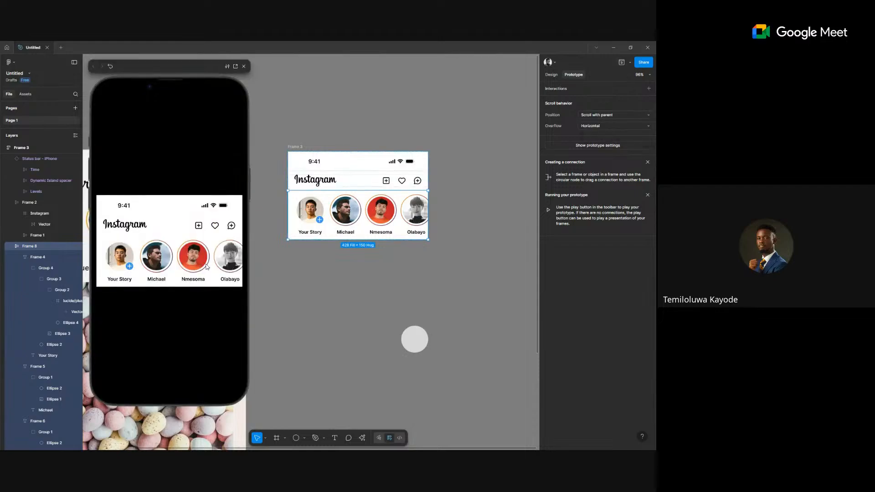
Scroll the preview's story row sideways to Toluwanimi, then drag back toward Michael.
scroll(189, 268, right, 5)
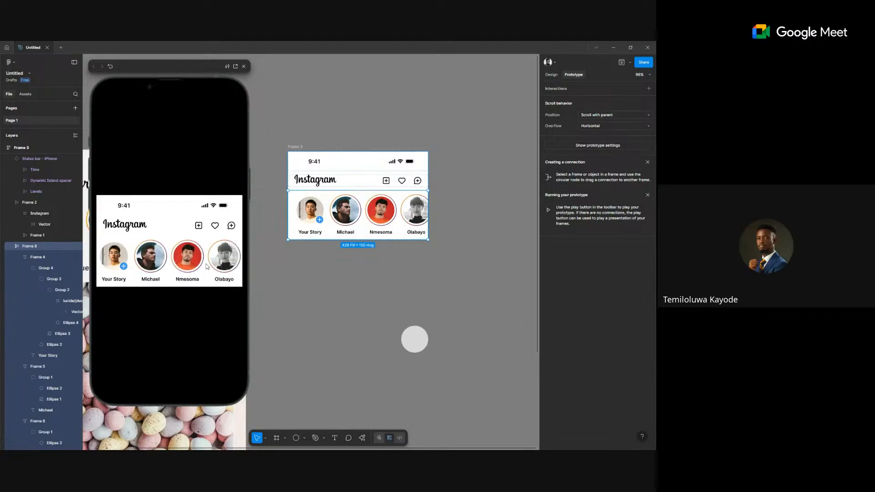
drag(171, 262, 196, 268)
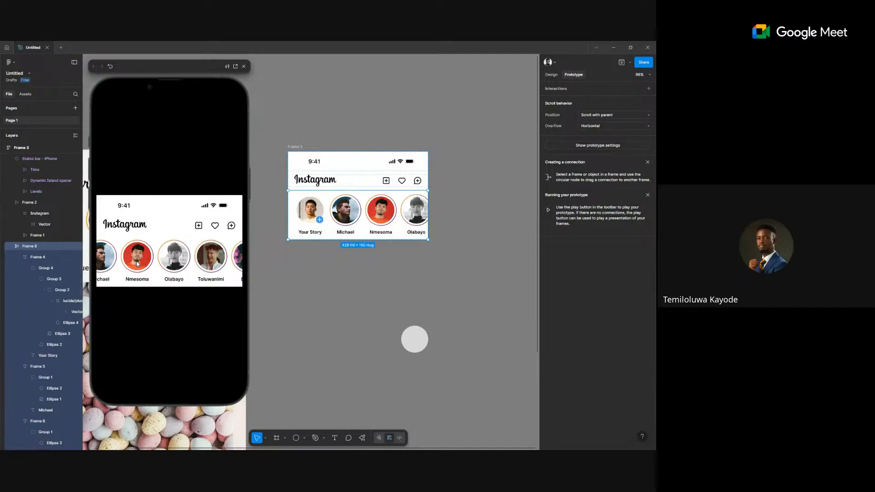
Scroll the story row sideways in the prototype preview to test horizontal scrolling.
click(409, 242)
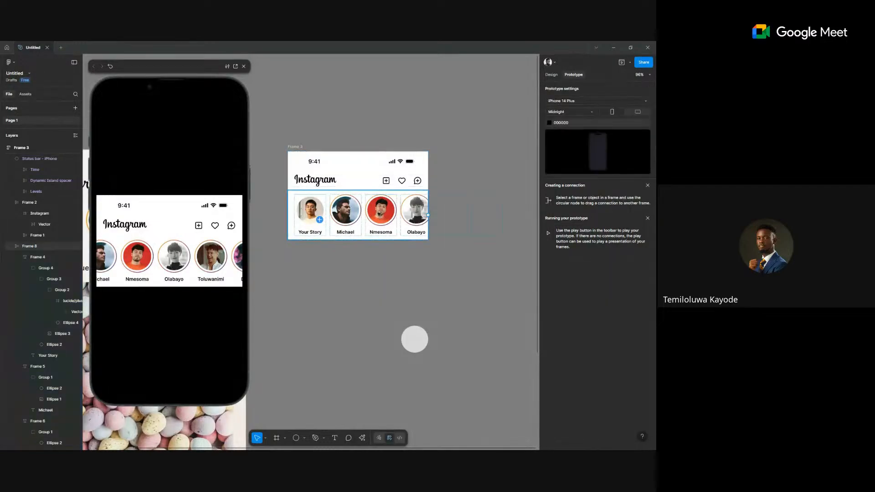
click(546, 76)
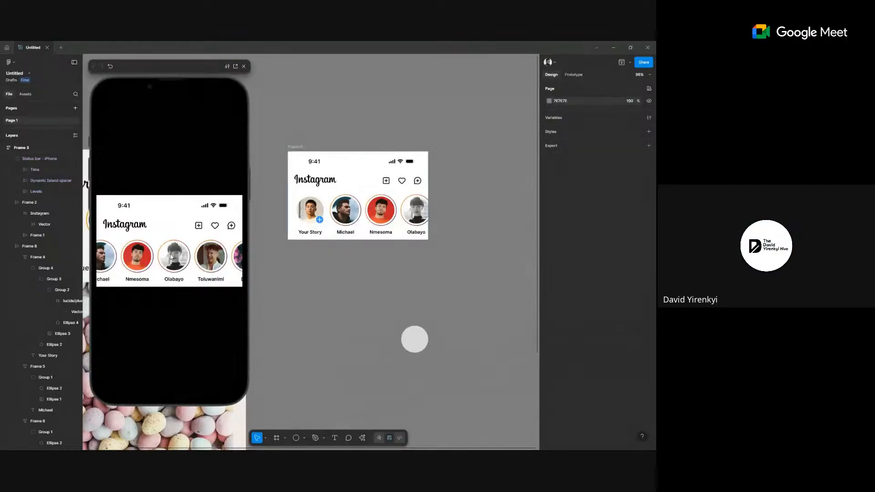
scroll(189, 261, left, 2)
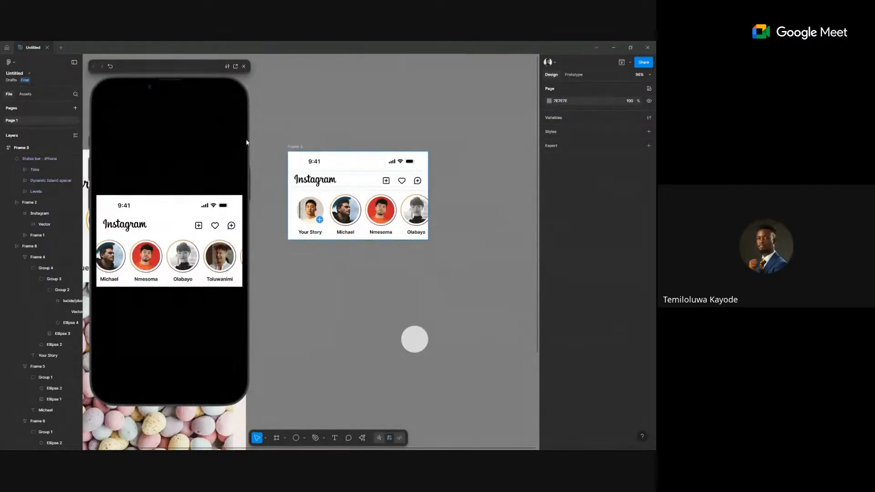
Close the preview and select the stories row frame on the canvas.
key(Escape)
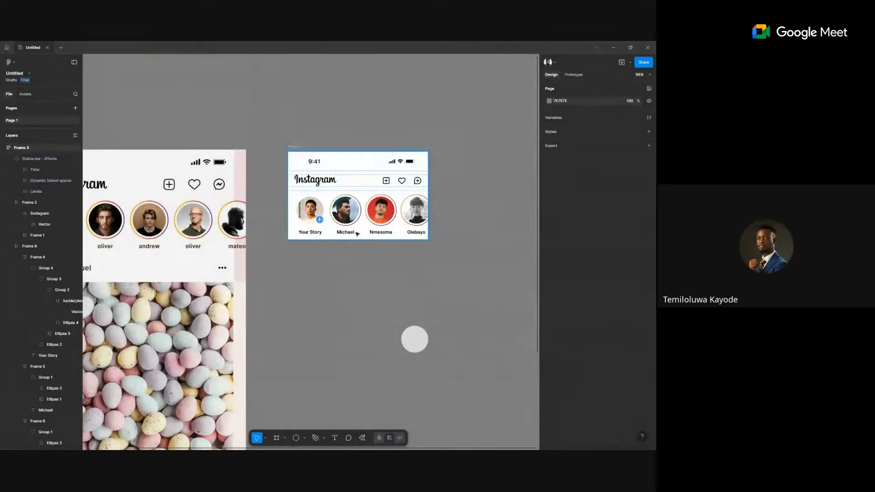
click(357, 233)
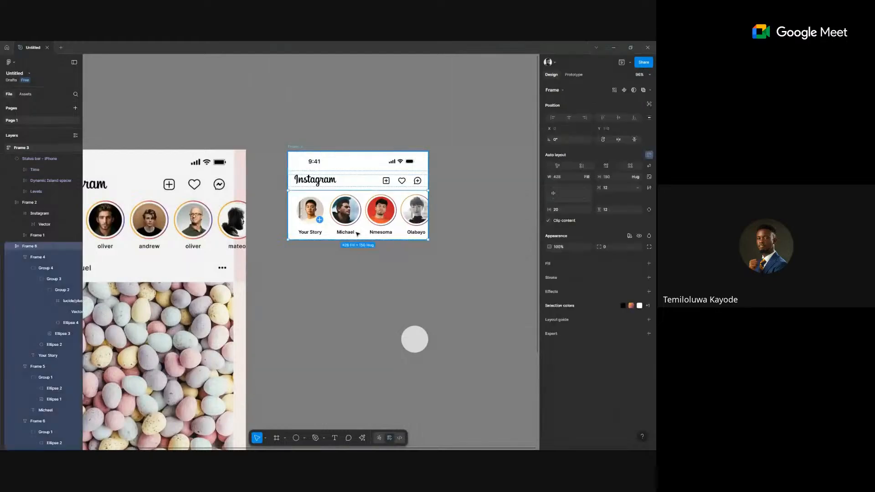
click(418, 256)
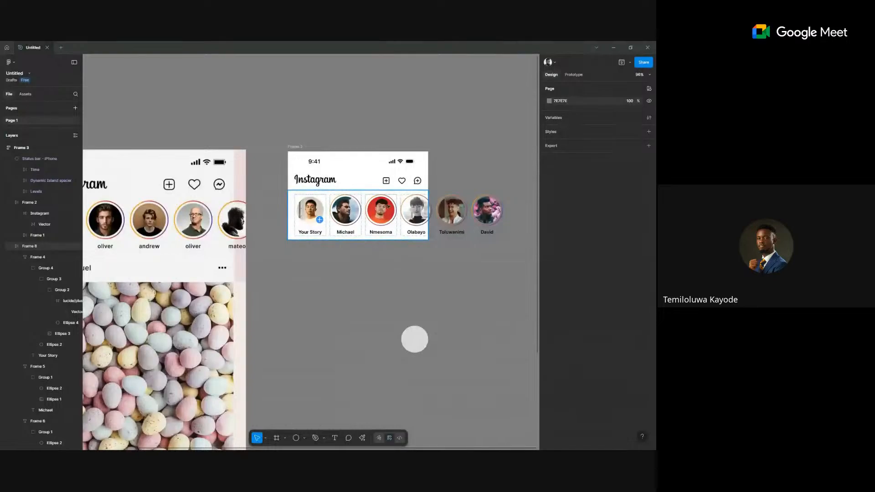
click(402, 212)
scroll(409, 210, up, 2)
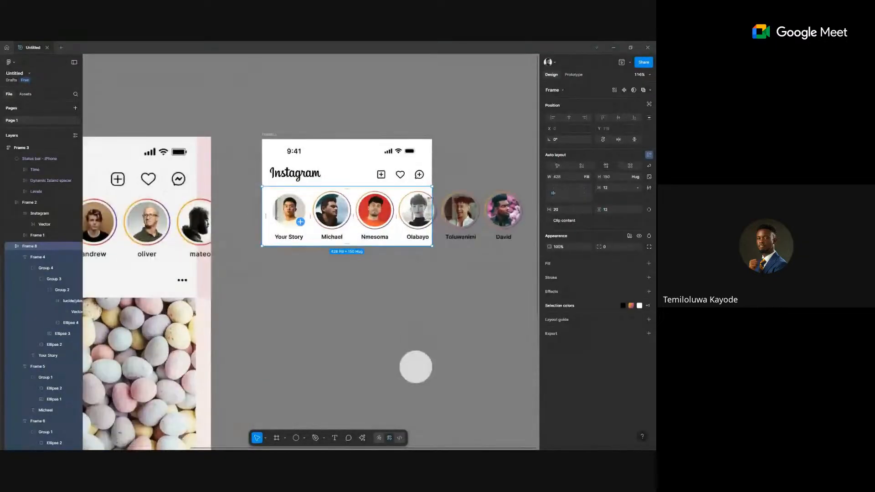
scroll(410, 202, down, 3)
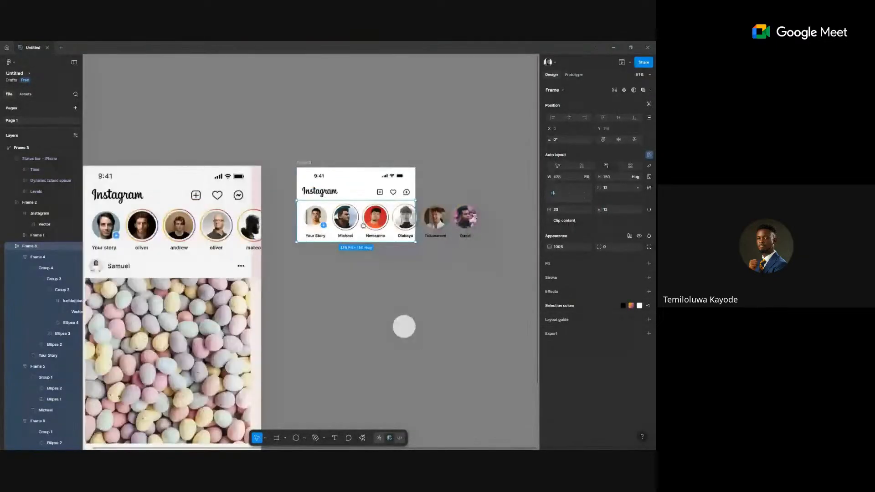
Duplicate the story row below the Instagram frame and set its width to Hug contents.
drag(434, 201, 370, 268)
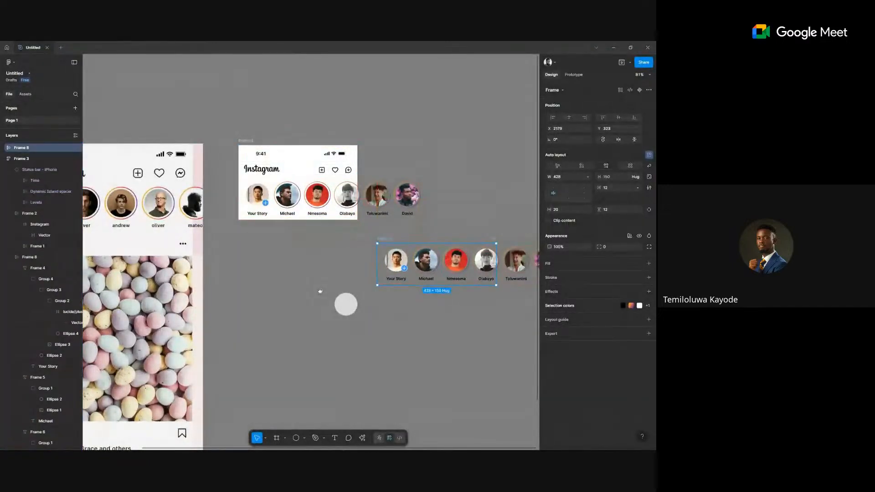
scroll(529, 199, right, 5)
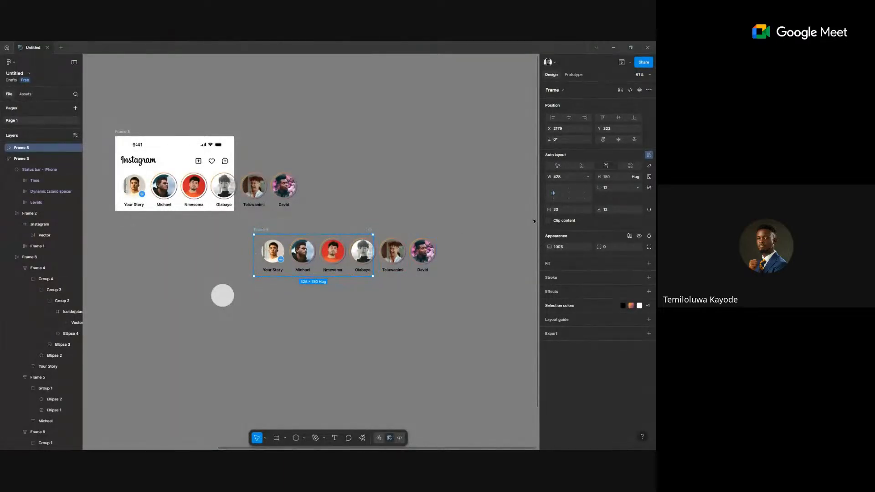
click(587, 177)
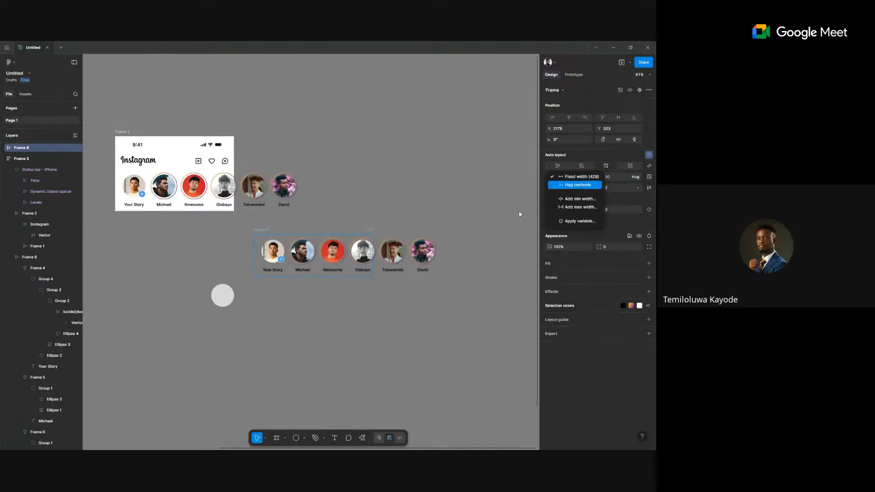
click(570, 185)
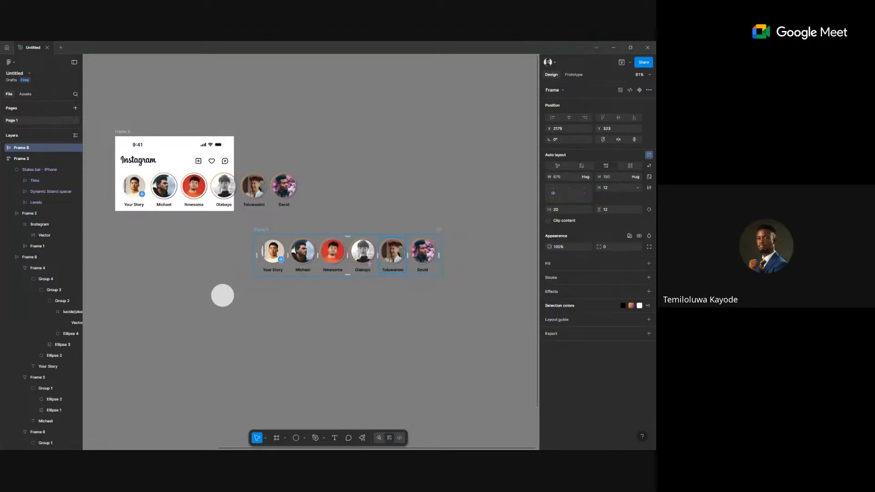
scroll(285, 268, up, 5)
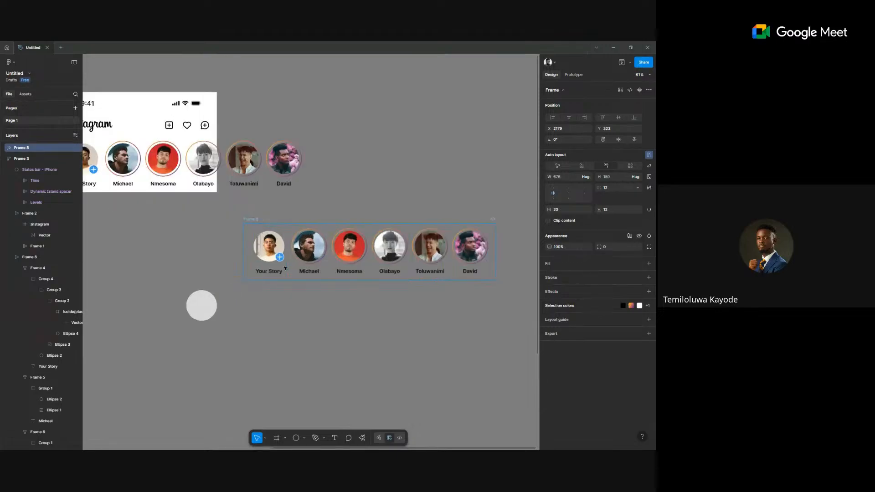
scroll(296, 260, right, 2)
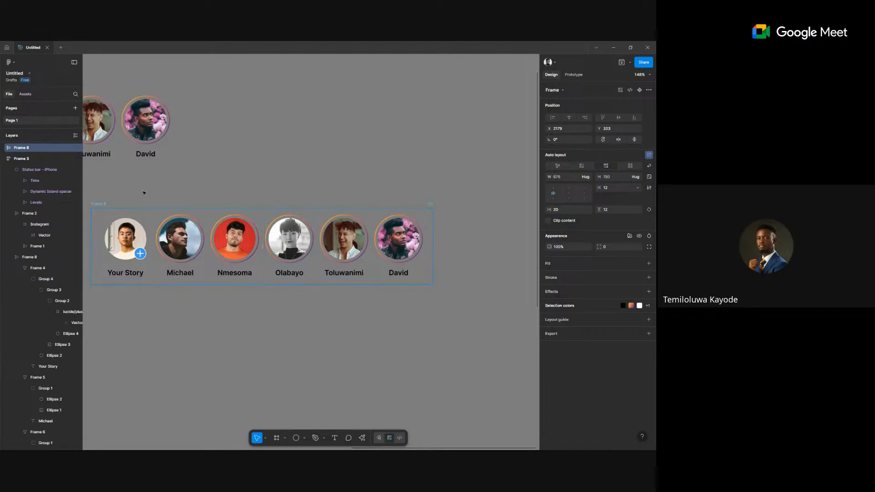
Duplicate the David avatar and rename the copied row 'Story'.
click(386, 250)
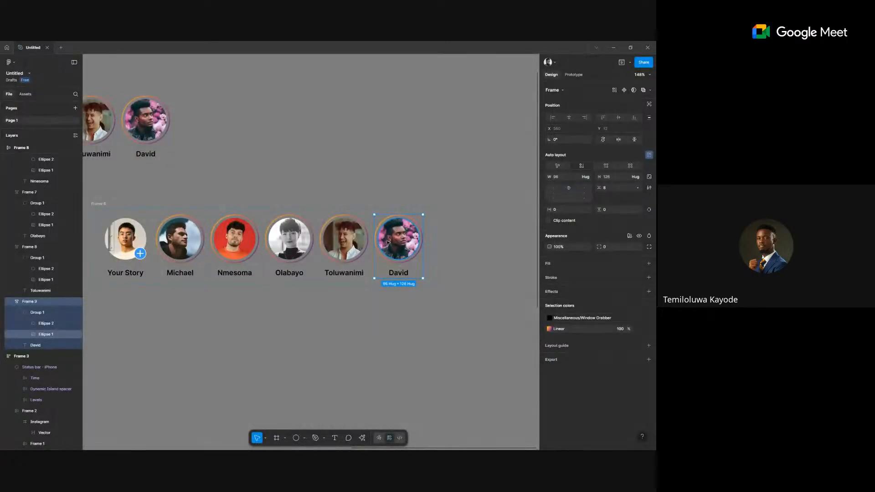
key(ctrl+d)
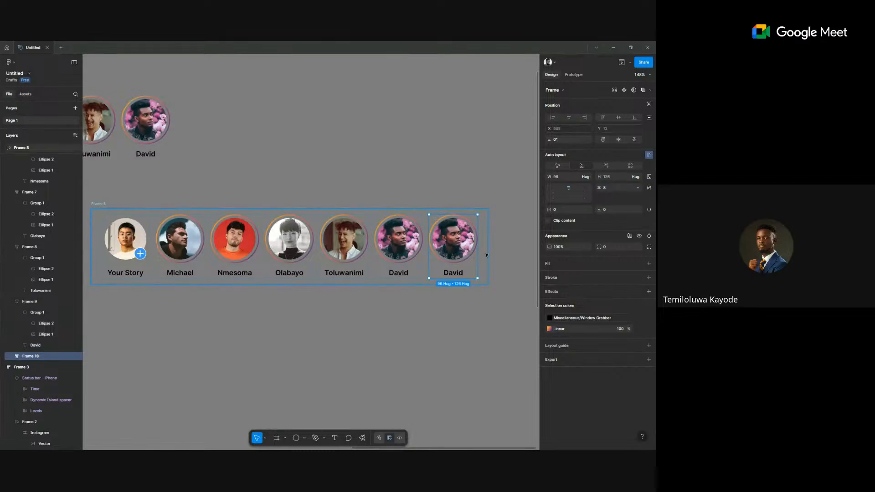
click(105, 203)
double_click(105, 204)
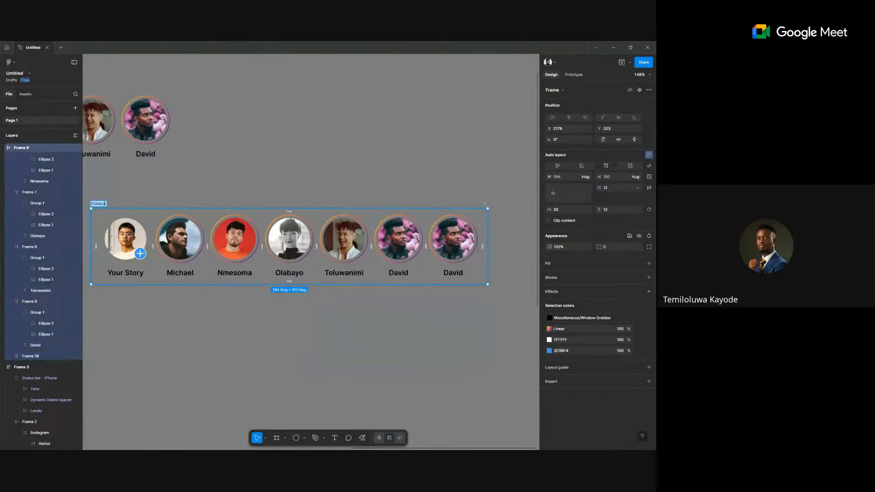
text(Story)
click(114, 205)
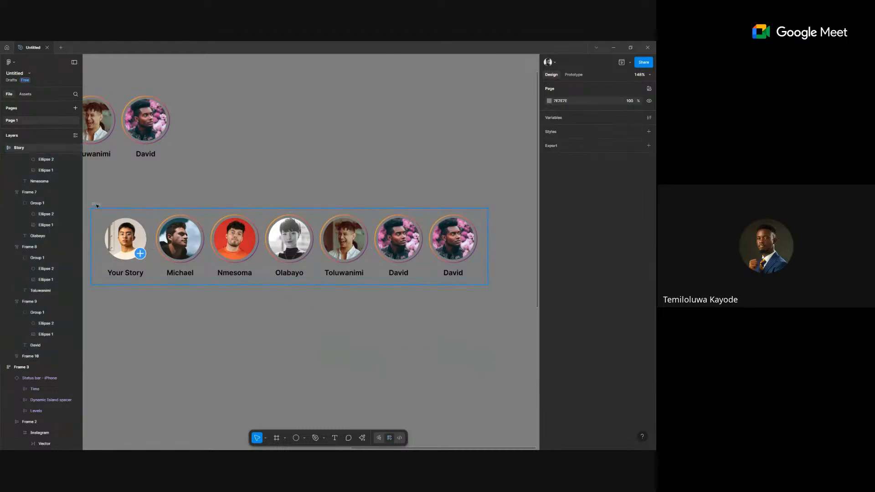
Duplicate the last David avatar again, giving eight stories at 892 wide.
click(440, 259)
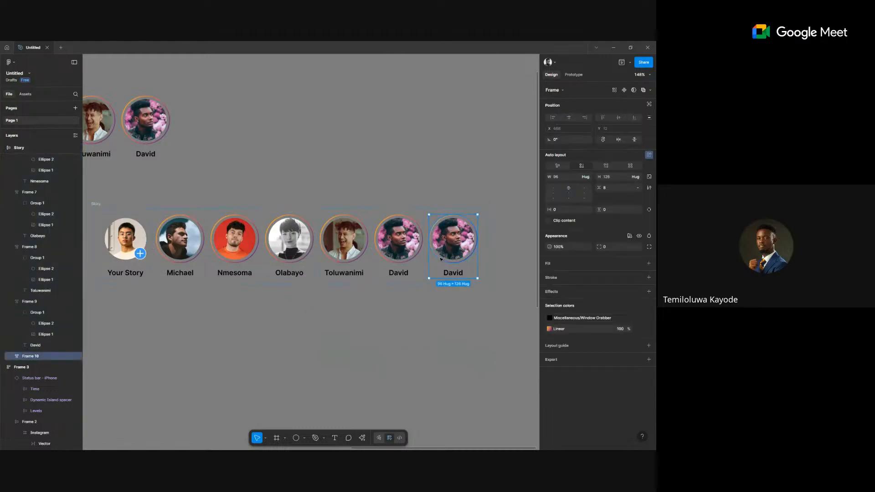
key(ctrl+d)
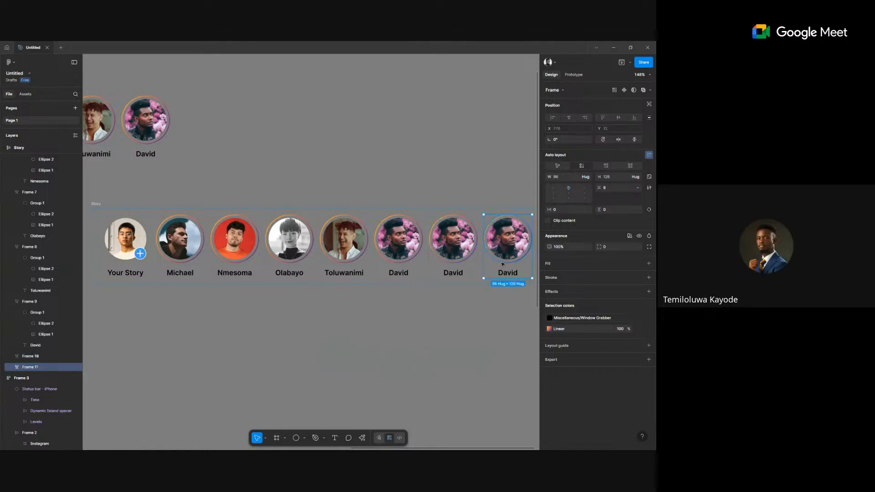
scroll(502, 262, up, 2)
scroll(502, 264, down, 3)
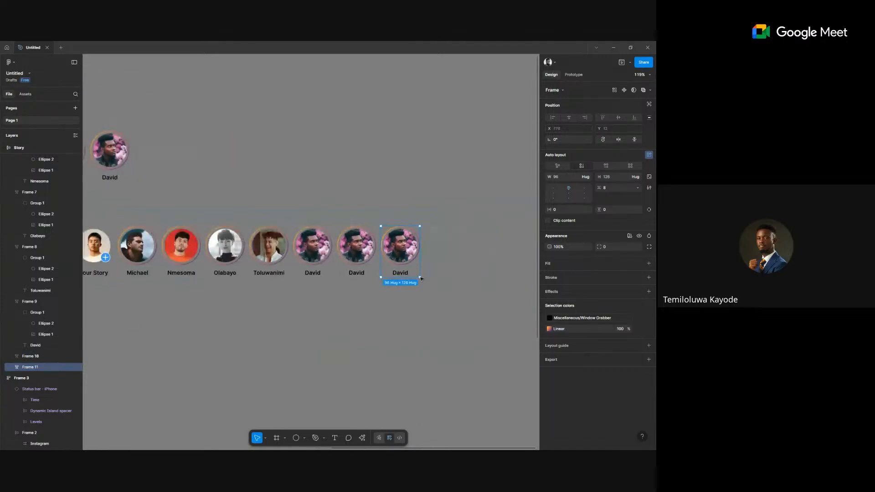
click(430, 260)
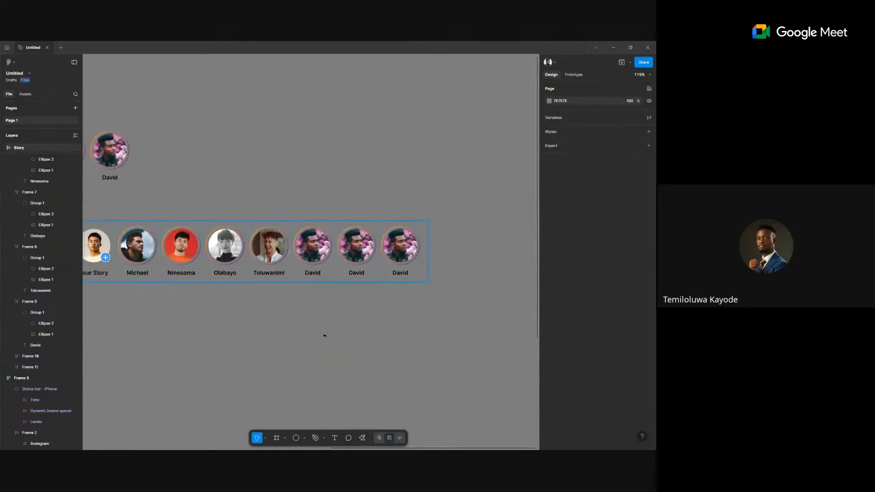
click(325, 336)
scroll(325, 336, up, 1)
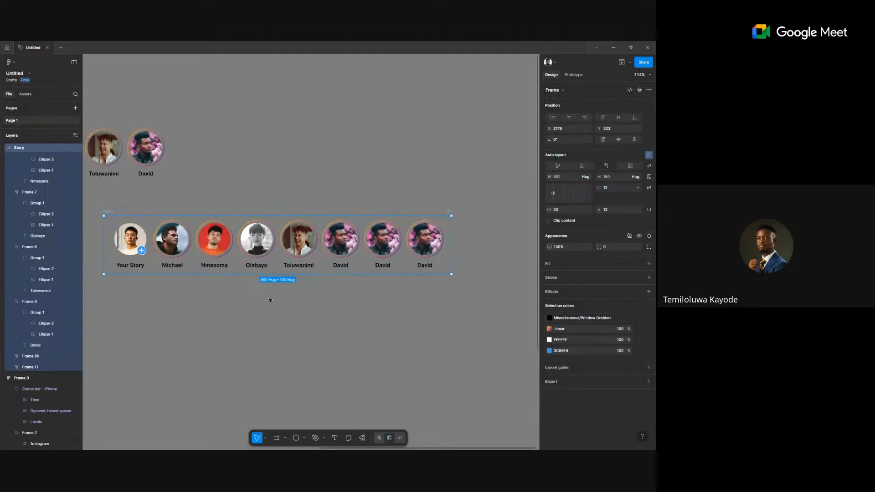
scroll(270, 300, left, 2)
click(458, 156)
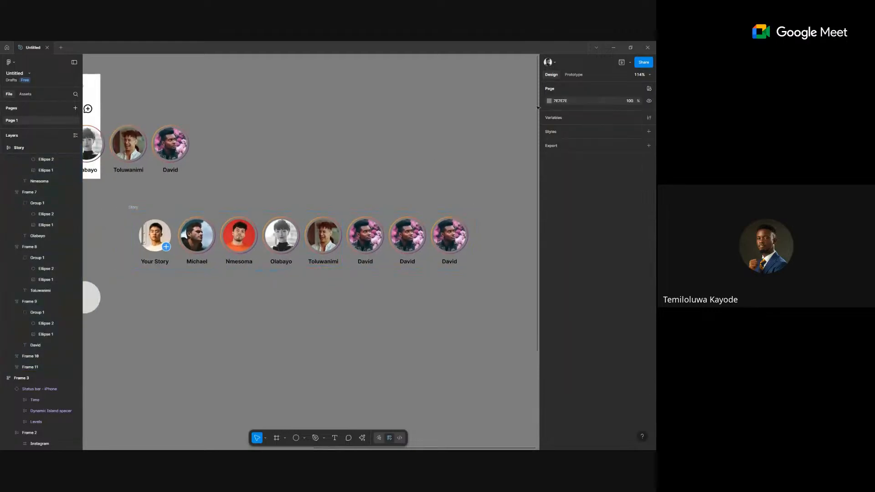
Lighten the page background to light grey and select the Story frame.
click(549, 100)
drag(466, 136, 436, 126)
click(134, 207)
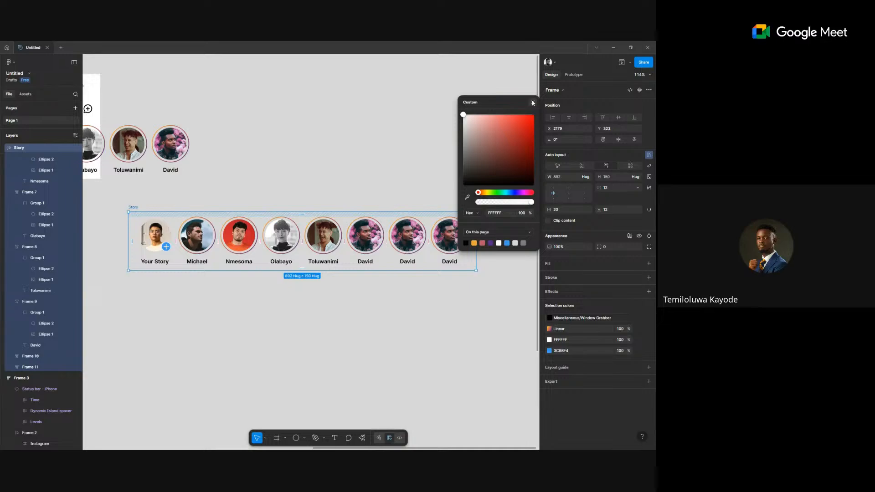
Delete the extra David avatars from the Story row.
click(419, 242)
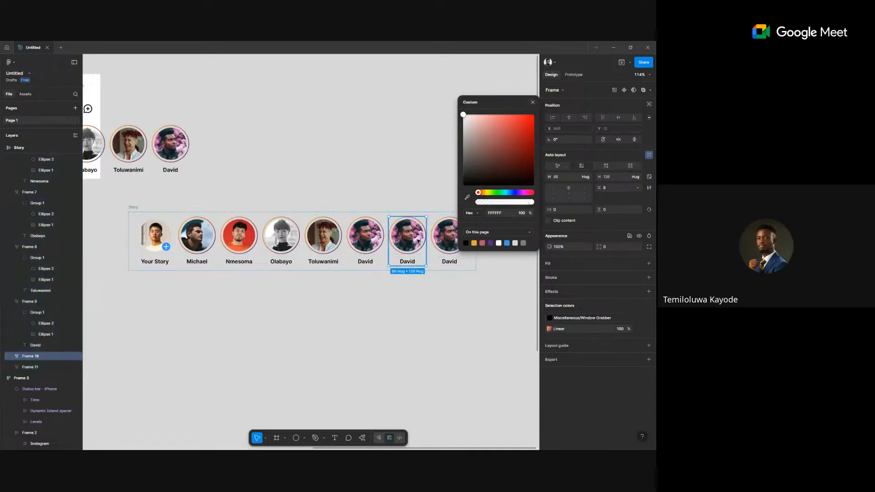
key(Delete)
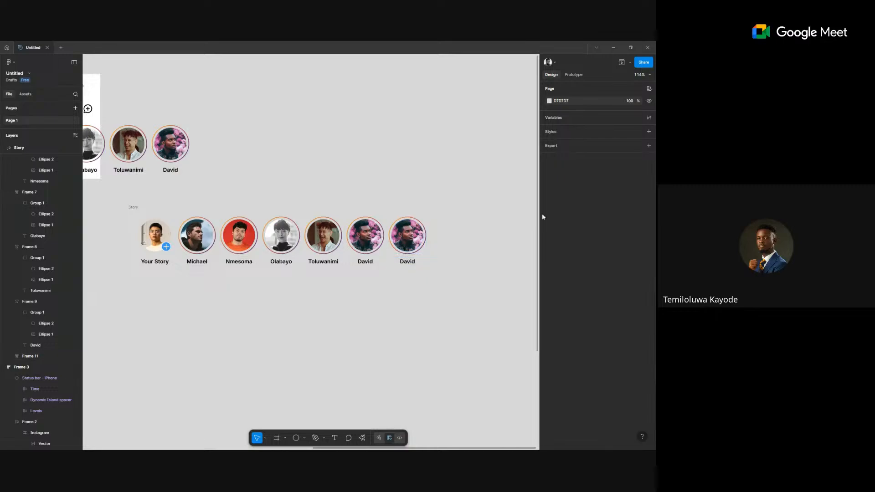
click(406, 242)
click(406, 243)
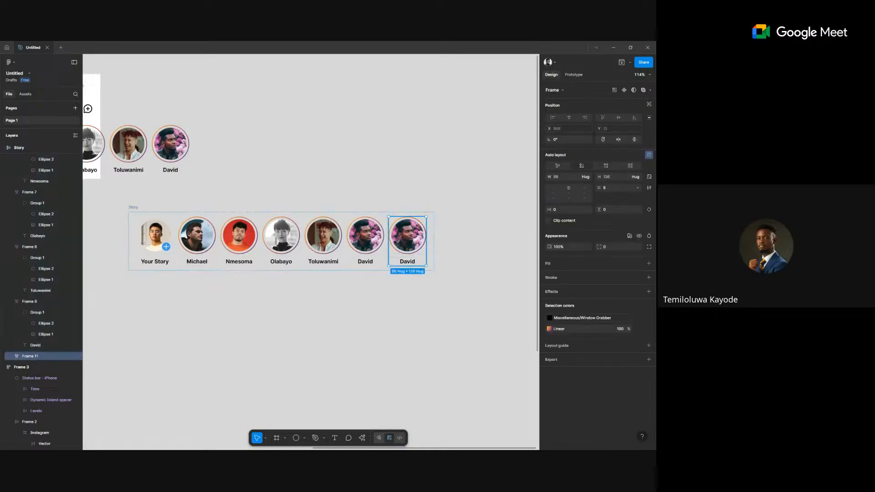
click(371, 245)
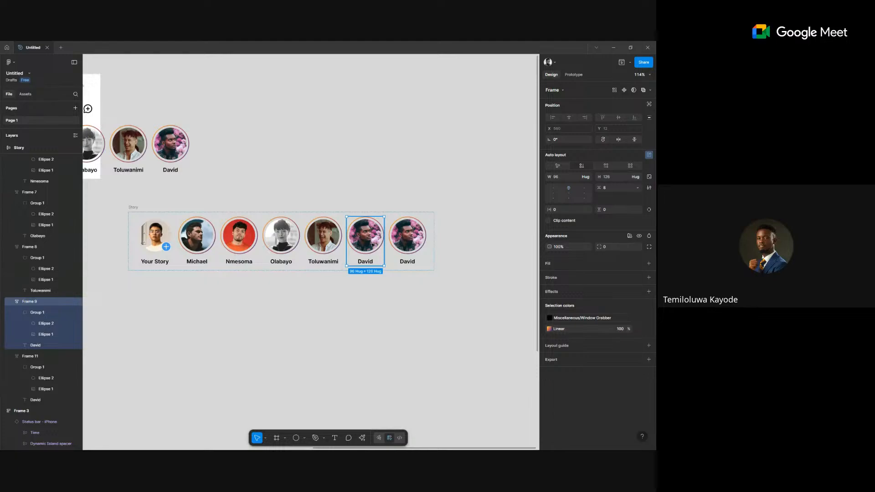
key(Delete)
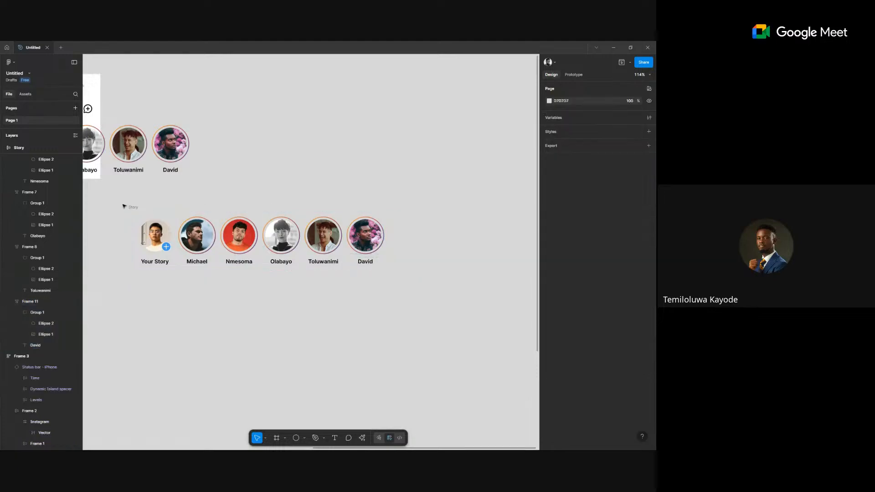
Duplicate David's story item so the 784-wide row ends with two Davids.
click(364, 212)
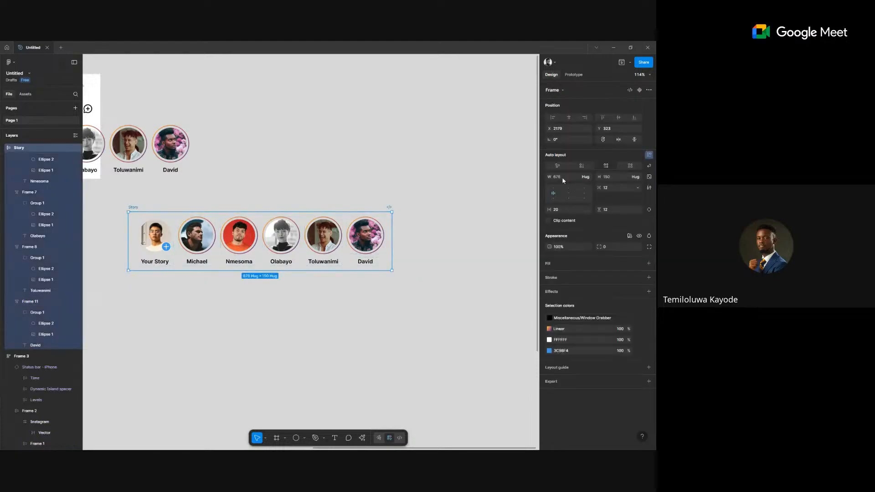
click(370, 245)
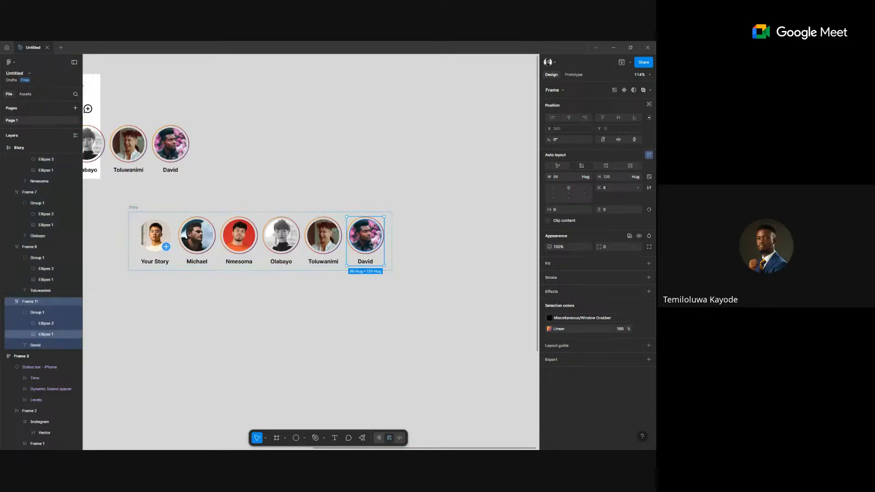
key(ctrl+d)
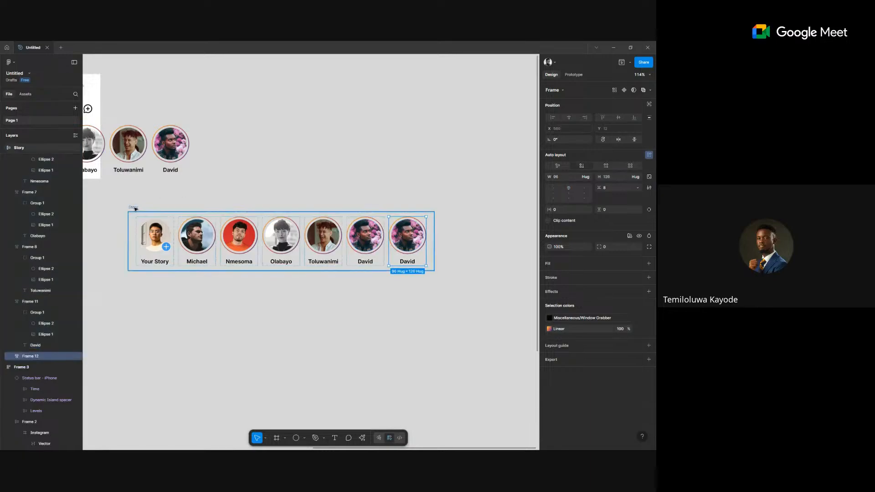
key(Escape)
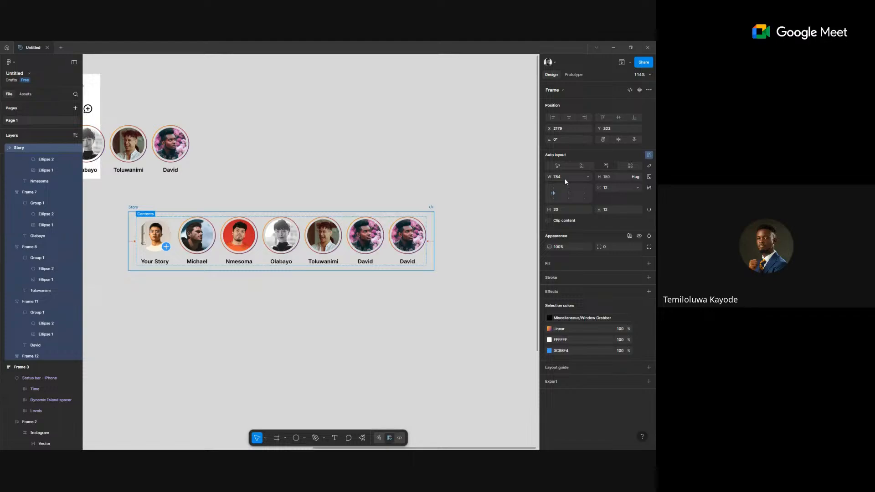
Rename the phone mockup frame from Frame 3 to 'Instagram'.
scroll(486, 167, down, 3)
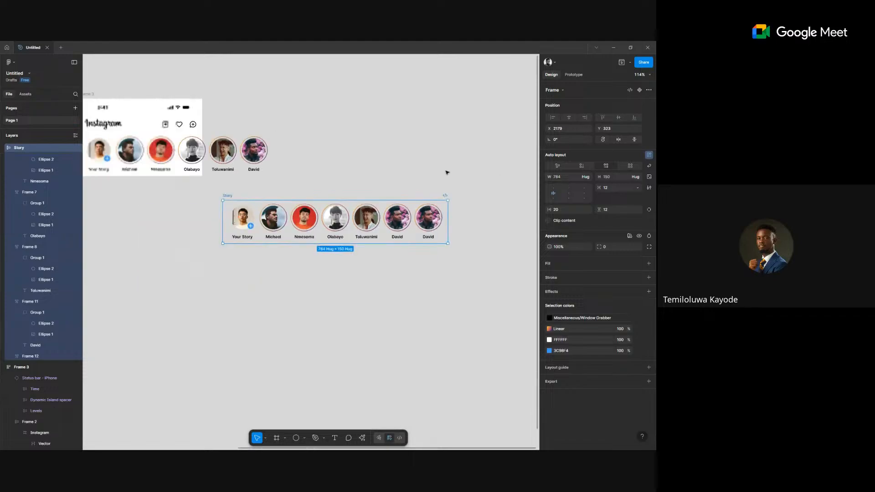
scroll(256, 159, left, 3)
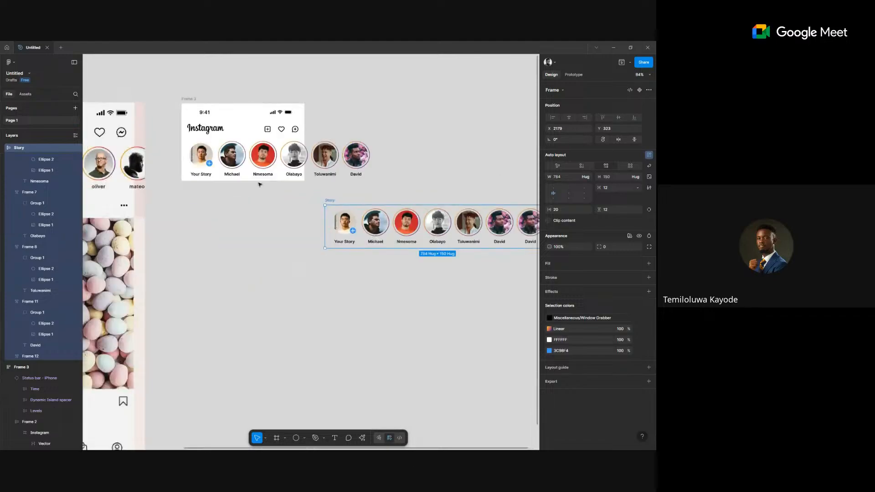
click(255, 158)
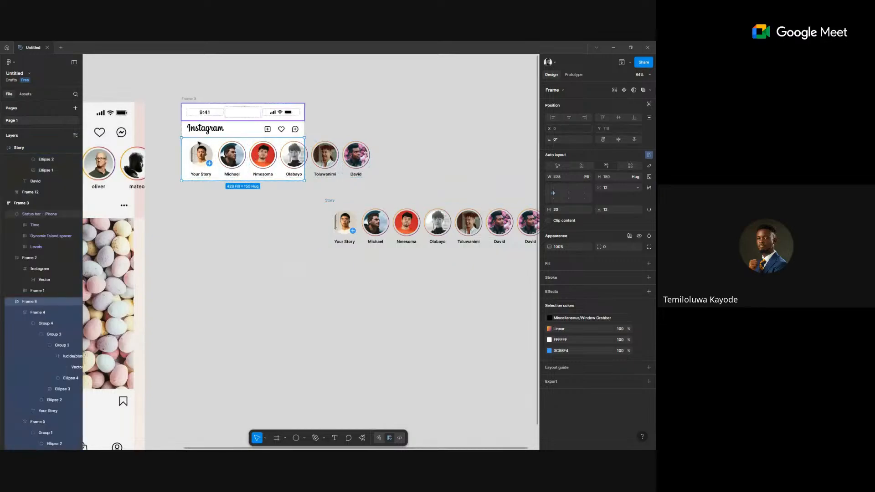
click(194, 100)
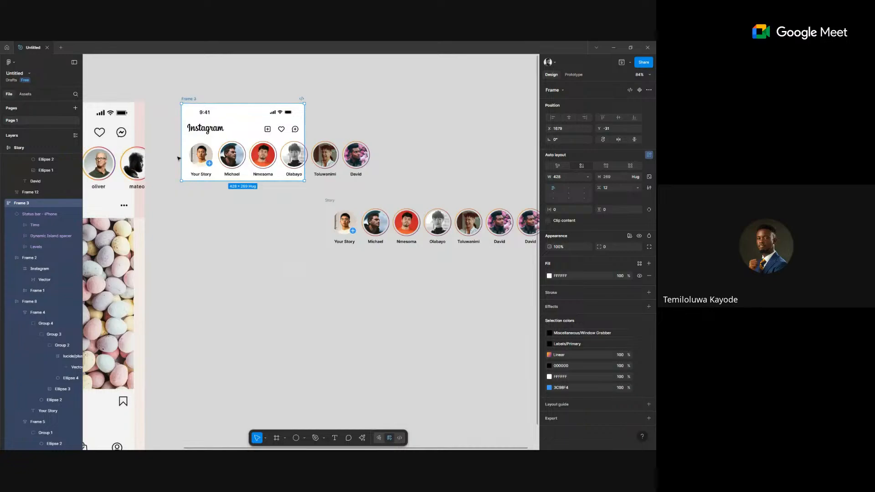
click(268, 154)
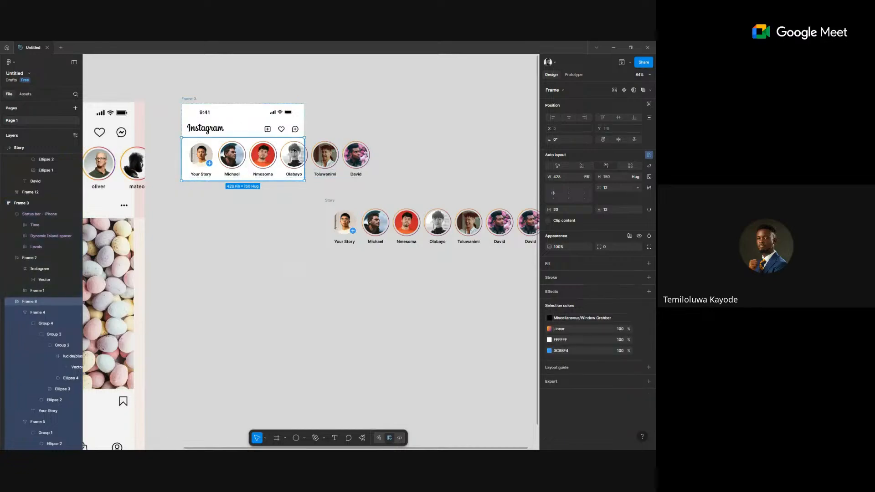
click(191, 99)
text(Instagra)
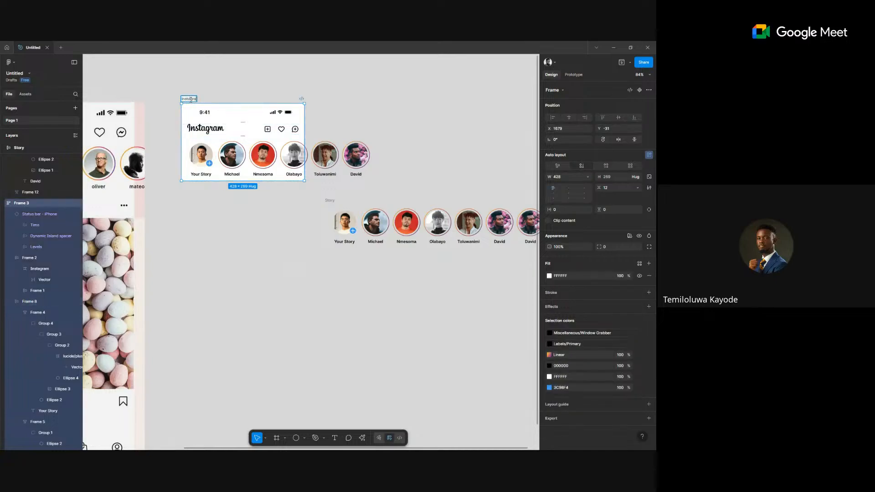
text(m)
key(Return)
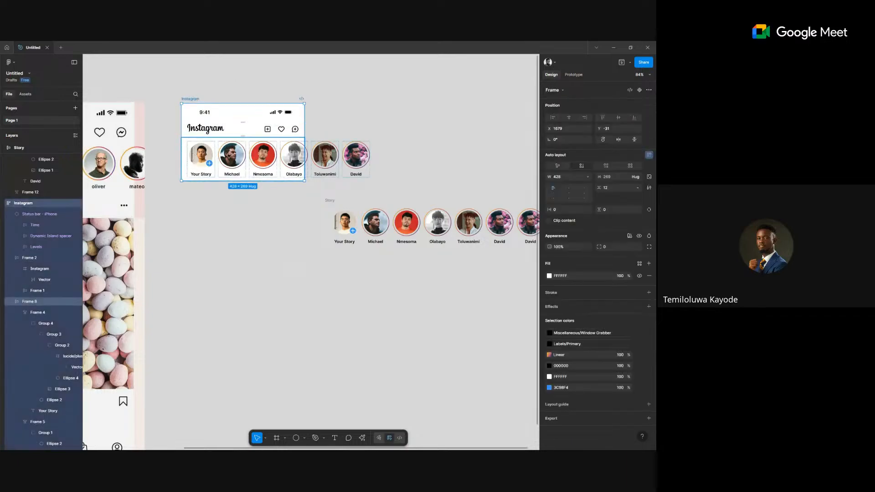
Resize the Instagram frame to 428 wide, cutting the stories off after Olabayo.
click(229, 155)
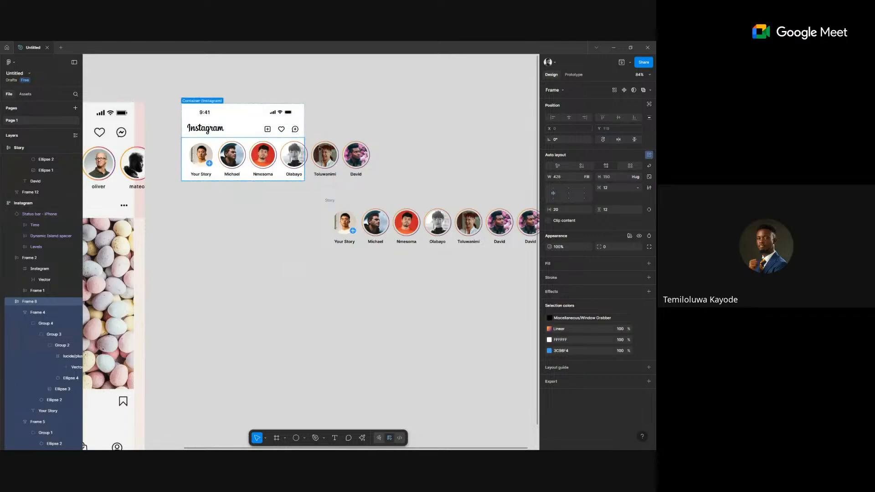
click(249, 125)
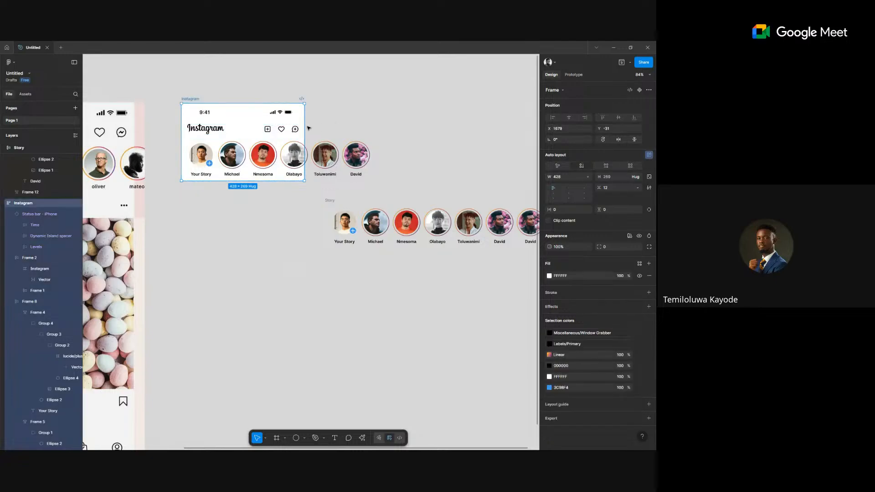
drag(304, 127, 336, 128)
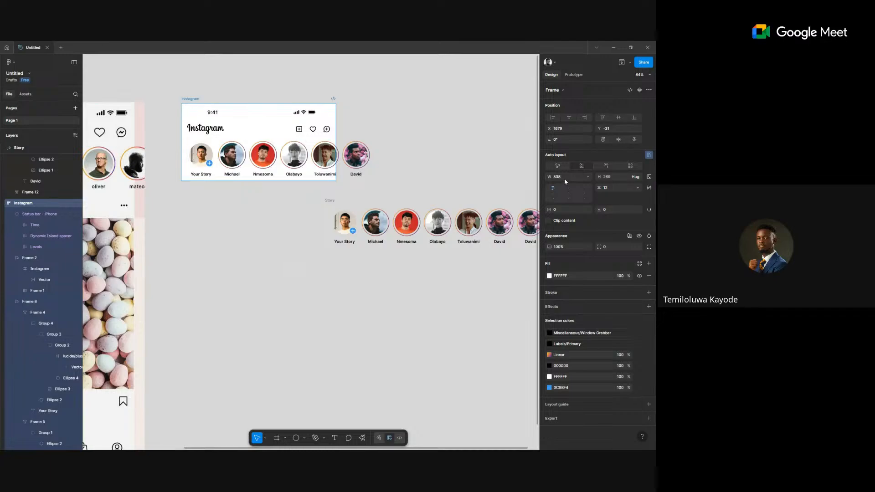
click(328, 164)
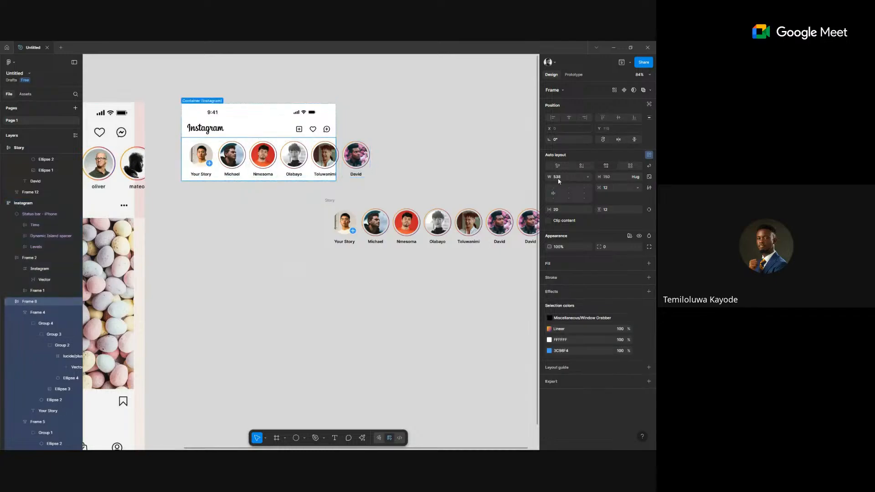
click(190, 99)
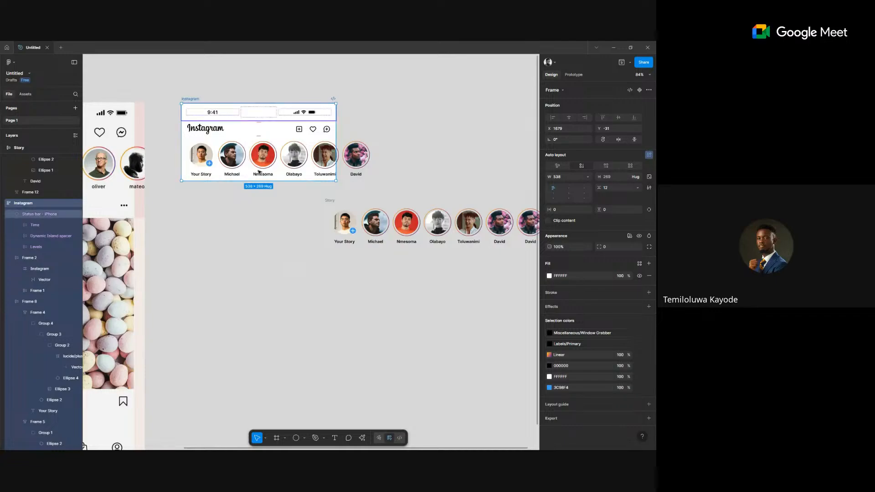
click(268, 241)
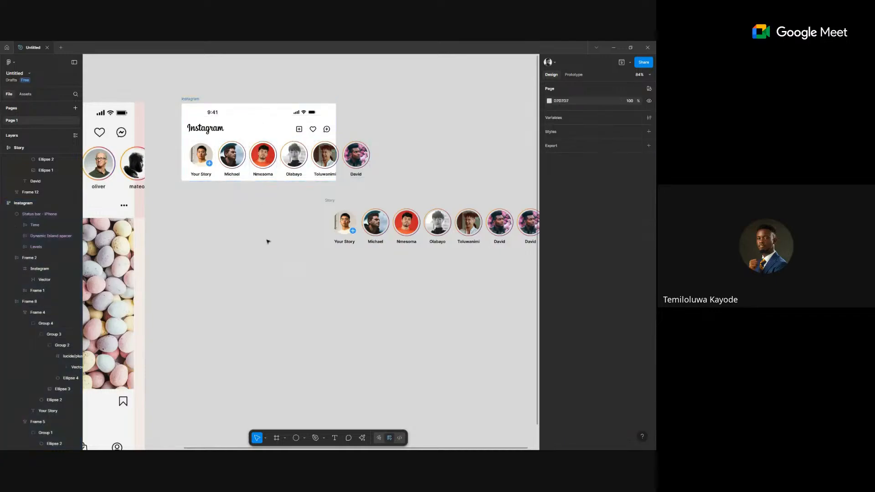
key(ctrl+z)
key(ctrl+z)
key(ctrl+z)
key(ctrl+z)
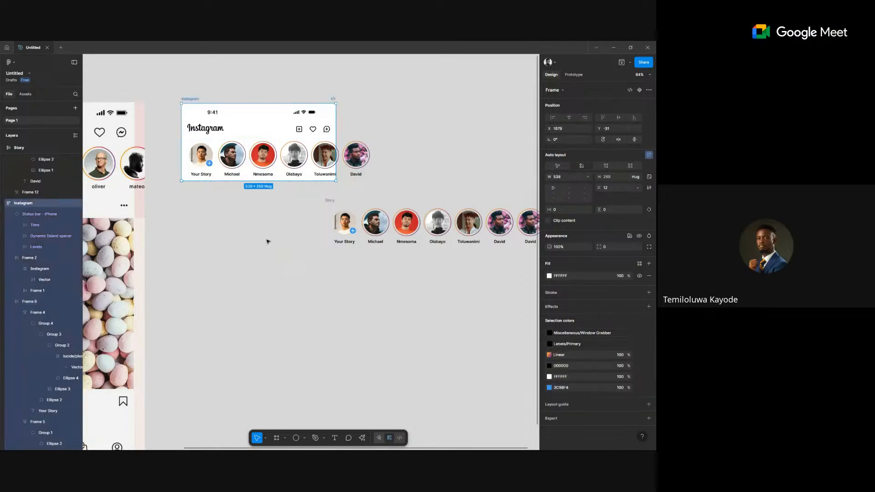
key(ctrl+z)
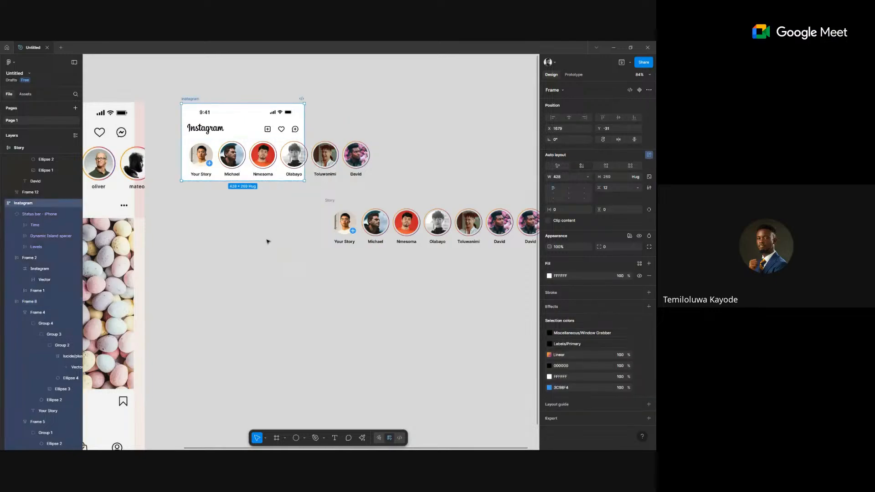
click(280, 157)
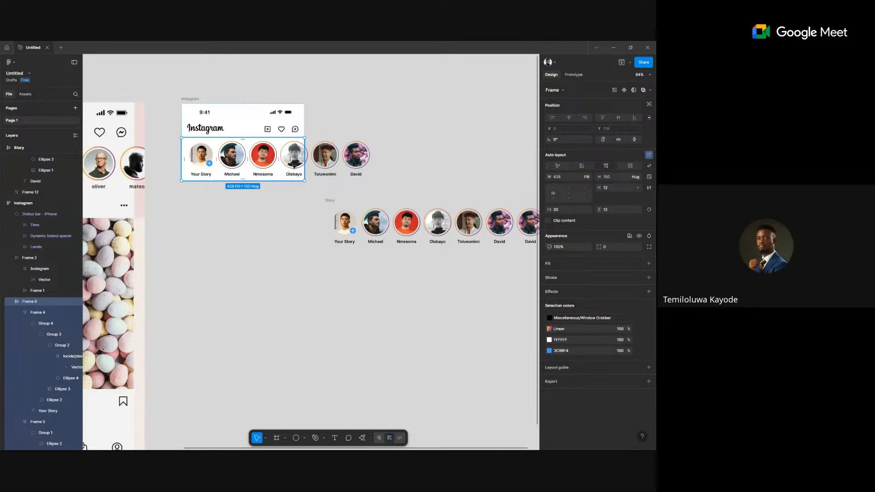
Set the Instagram stories row's prototype Overflow to Horizontal and start the preview.
click(574, 75)
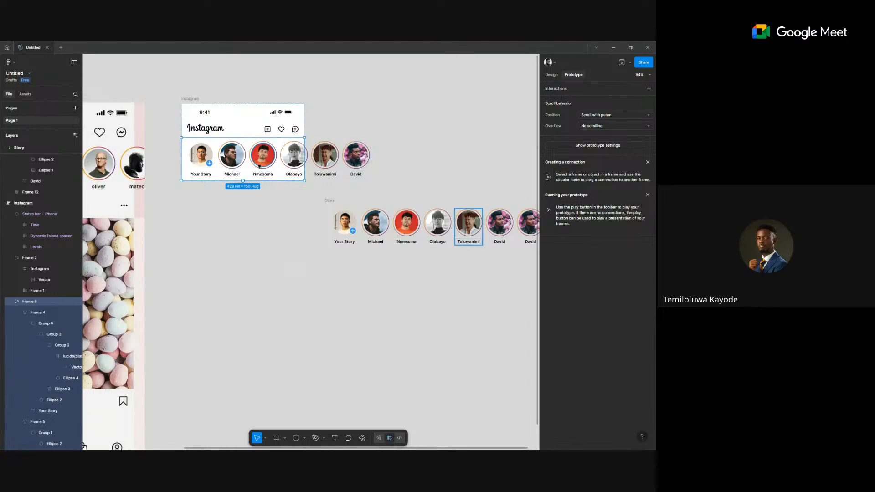
scroll(259, 166, up, 5)
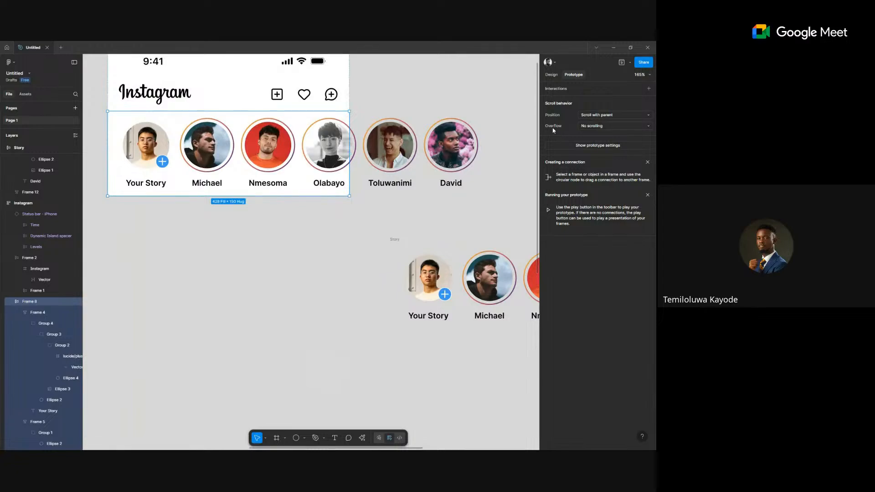
click(587, 127)
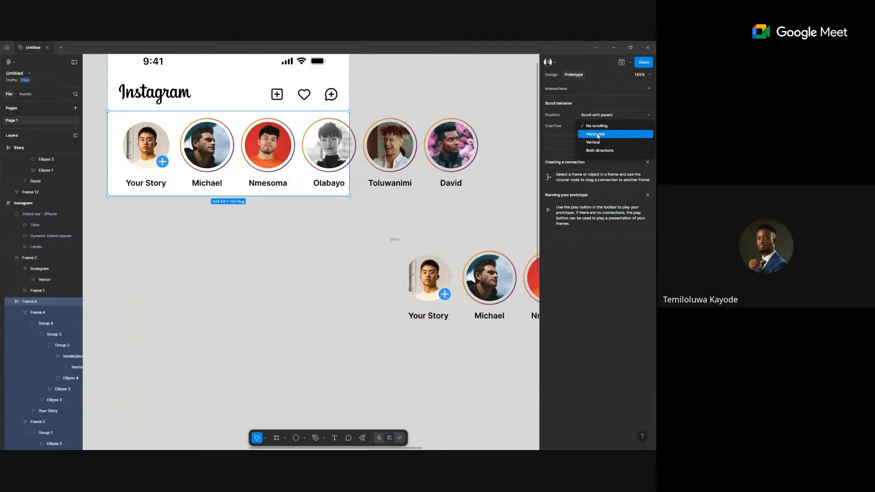
click(597, 135)
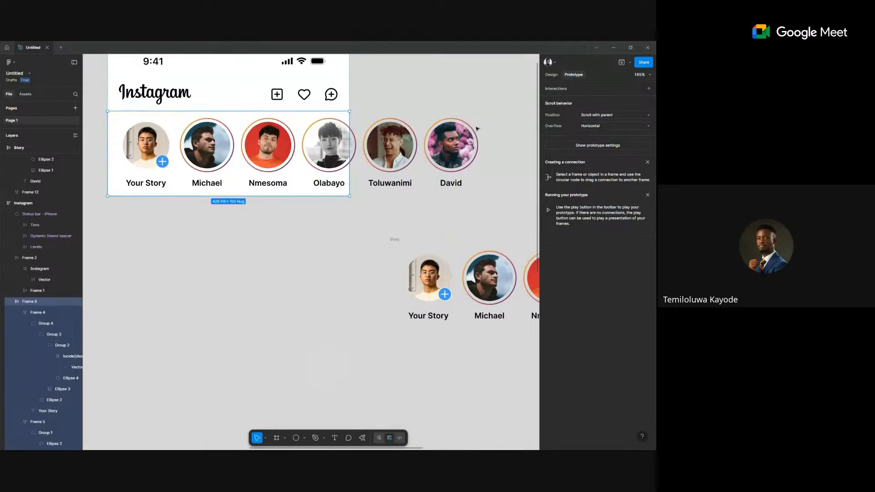
scroll(448, 142, up, 3)
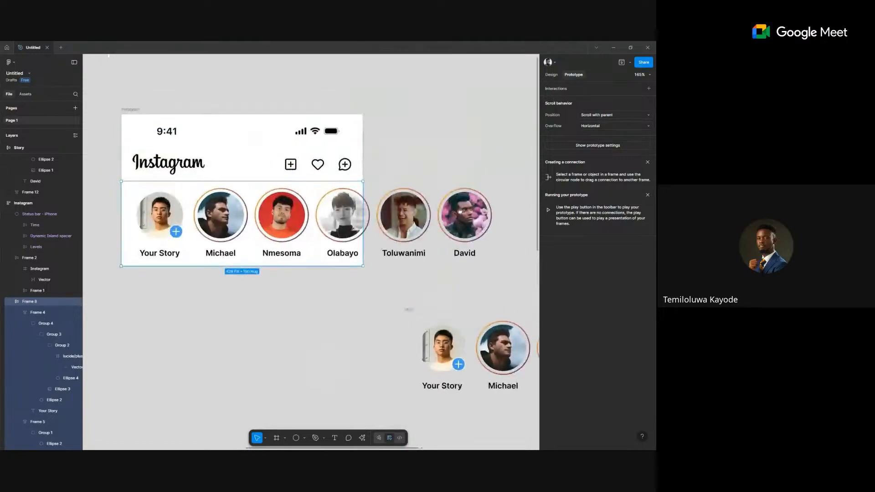
click(622, 62)
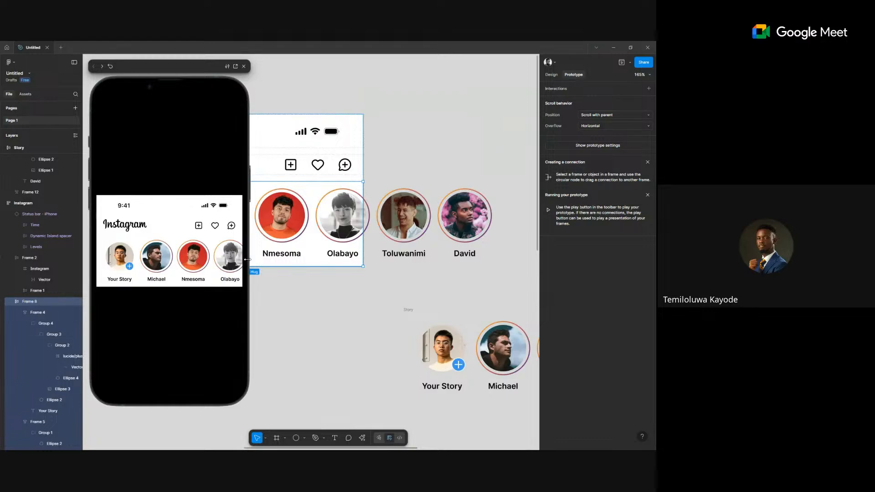
Swipe the preview's stories back and forth and duplicate Toluwanimi's story item.
drag(219, 264, 129, 268)
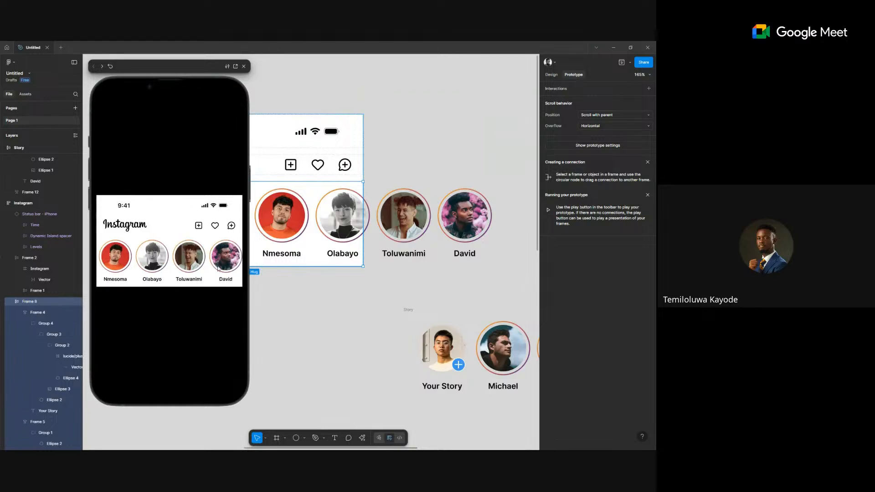
drag(147, 260, 319, 246)
click(412, 223)
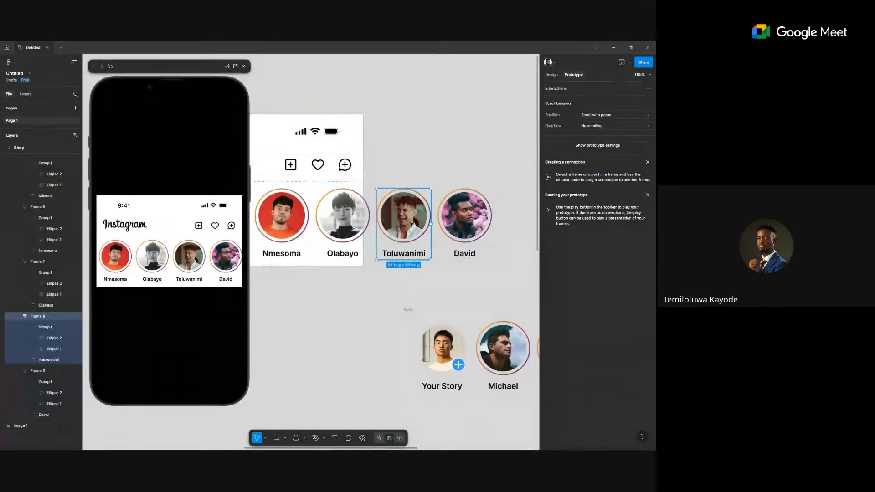
key(ctrl+d)
key(ctrl+d)
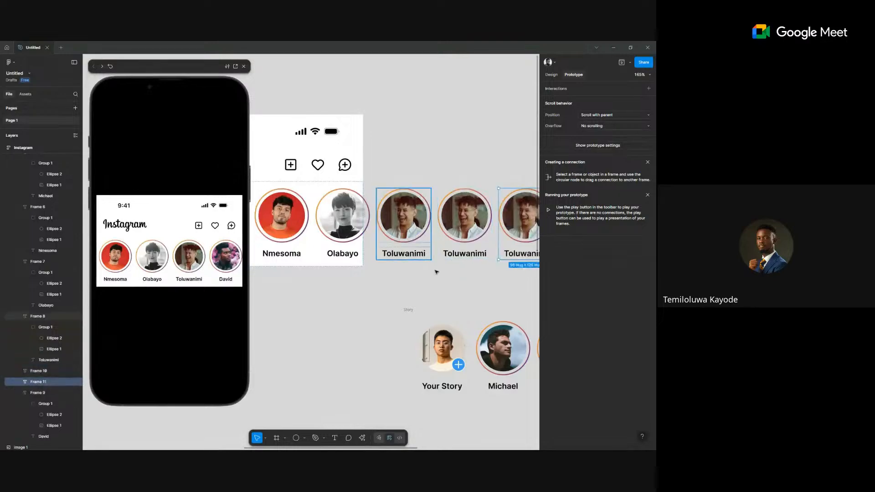
click(232, 277)
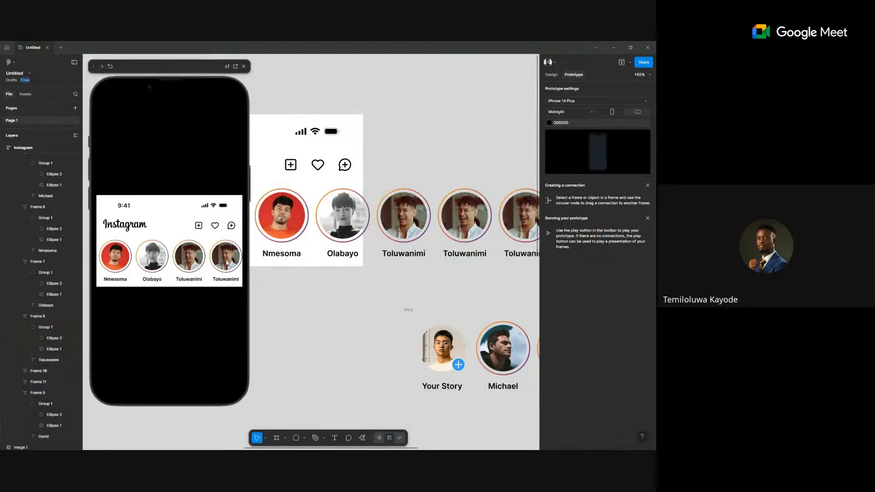
drag(215, 266, 142, 266)
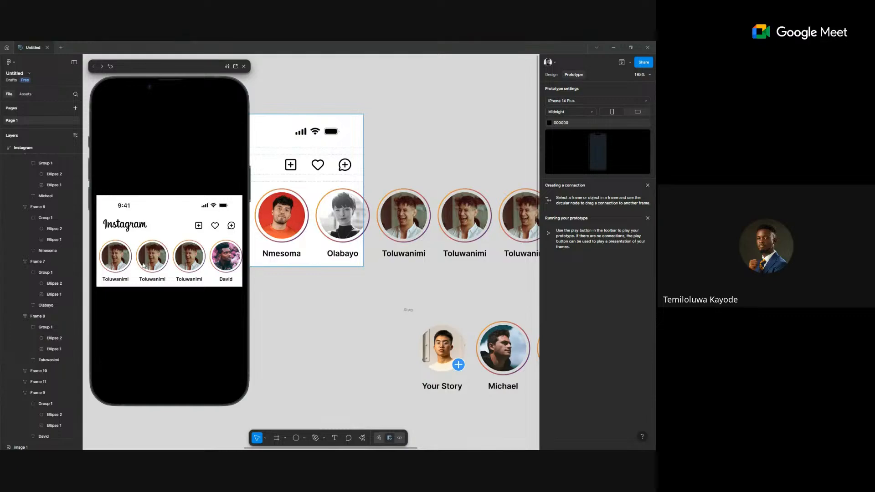
Inspect the two Toluwanimi frames and the Story row, then clear the selection.
scroll(465, 228, down, 5)
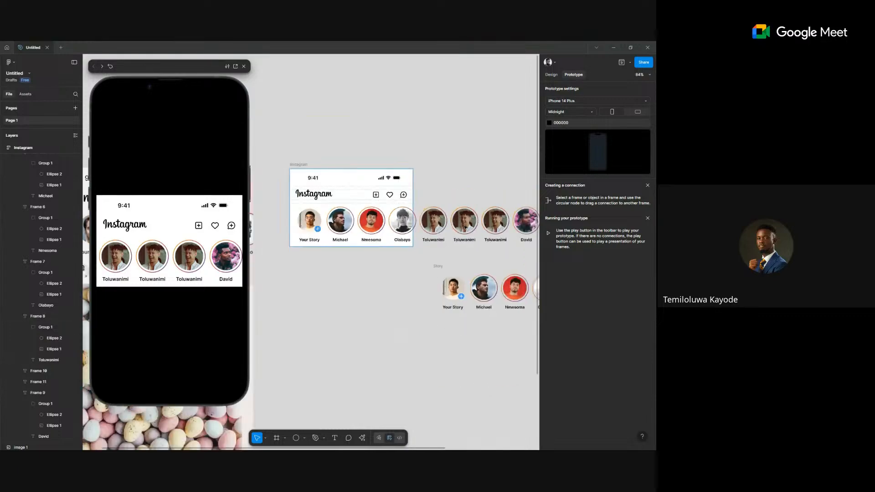
click(442, 230)
shift+click(472, 233)
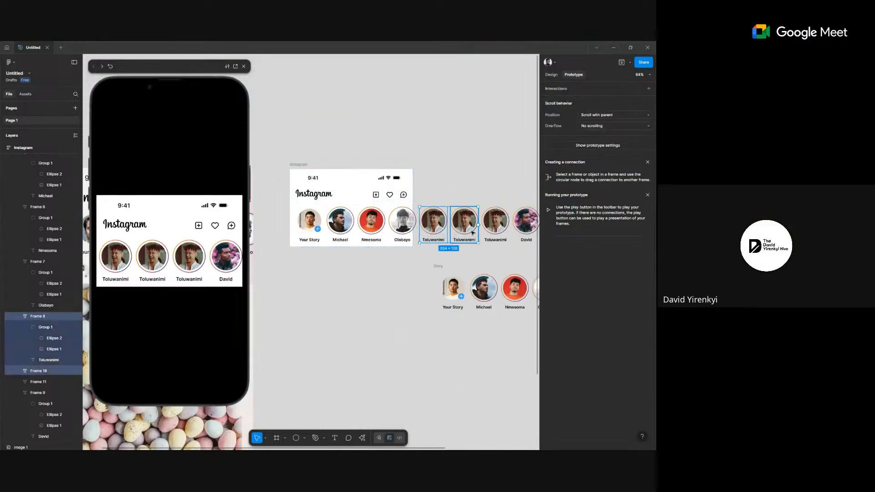
key(Escape)
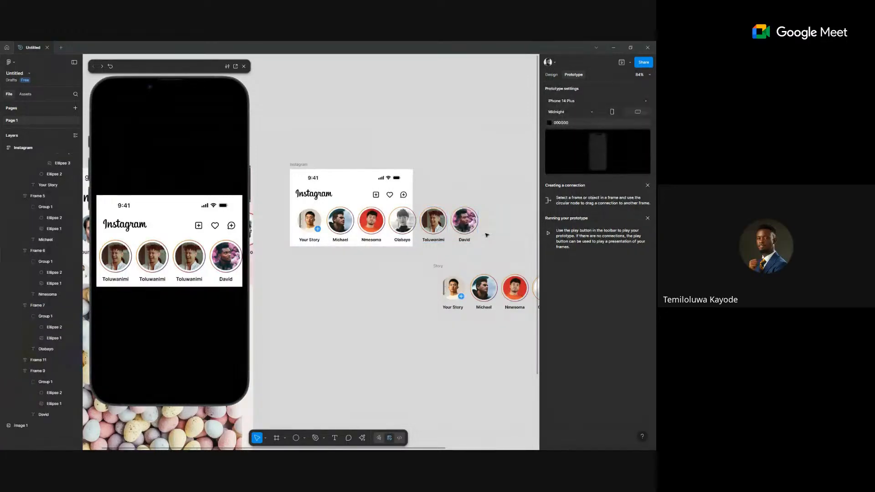
scroll(410, 255, down, 2)
scroll(381, 266, right, 3)
click(381, 266)
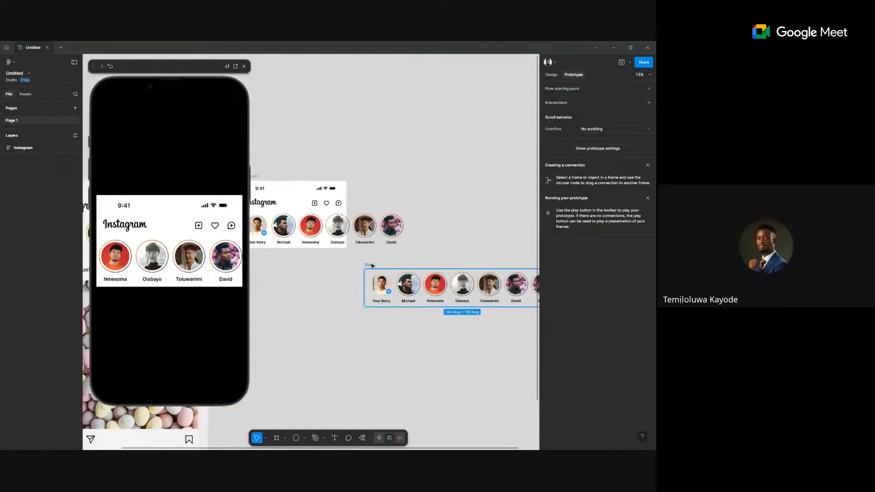
key(Escape)
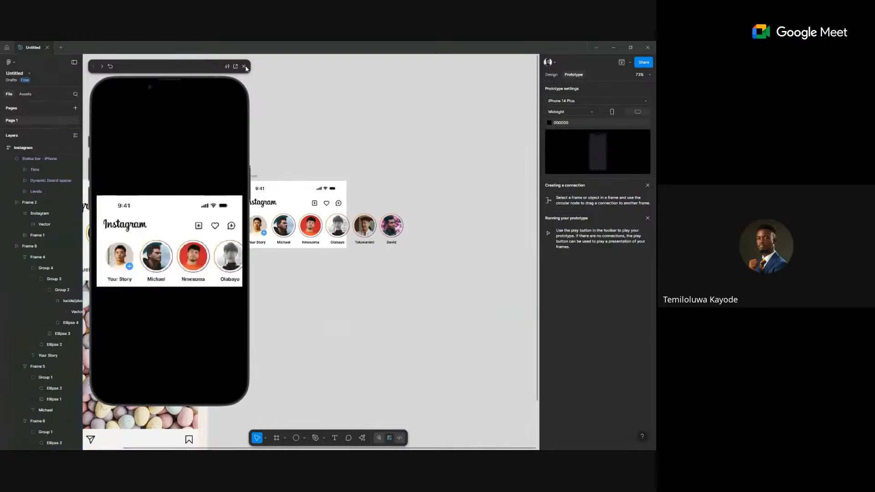
Close the preview and turn on Clip content for the 428-wide Instagram frame.
click(243, 67)
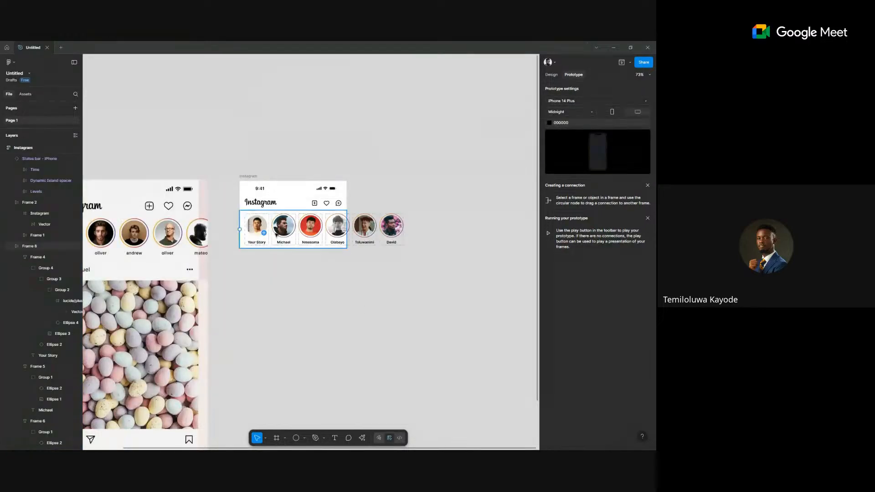
scroll(347, 225, left, 3)
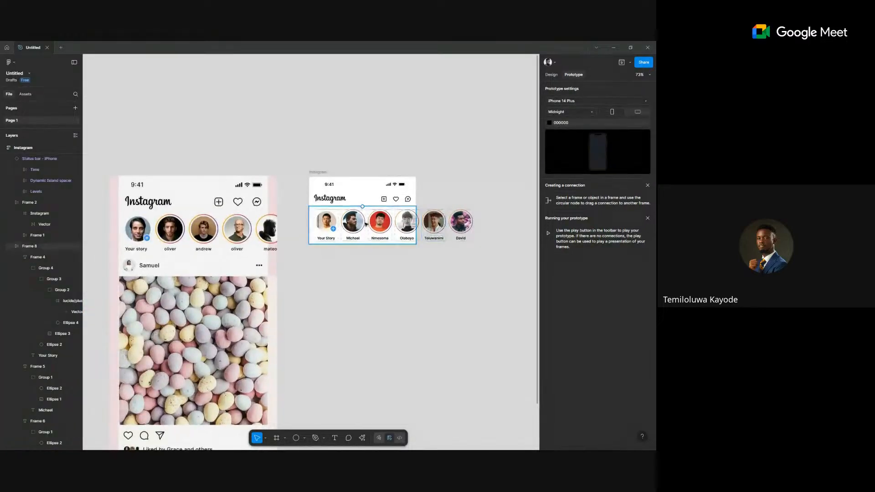
click(392, 226)
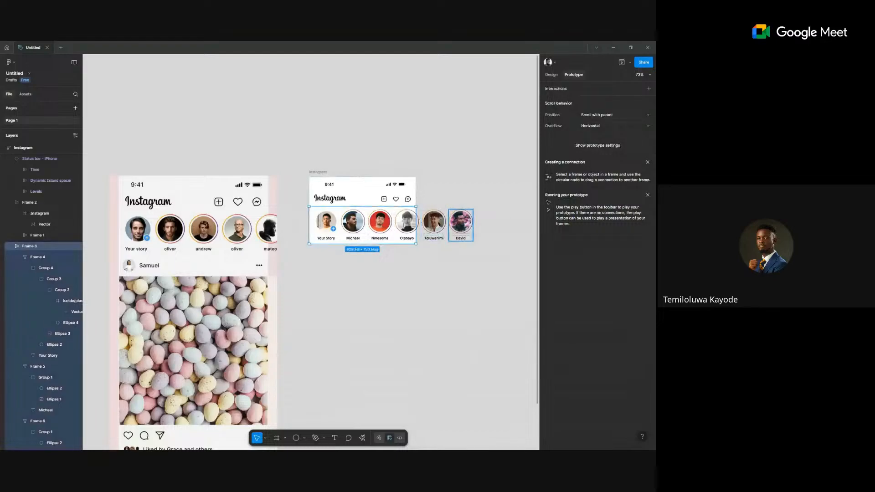
click(318, 172)
click(550, 75)
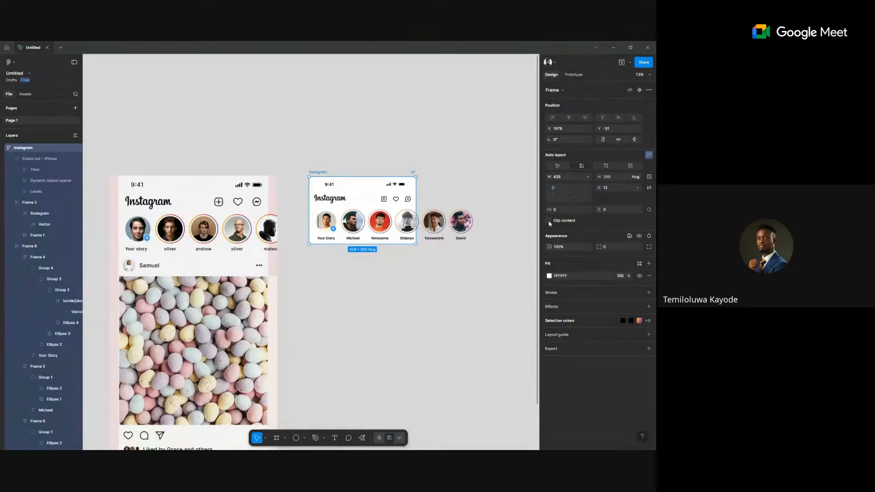
click(548, 221)
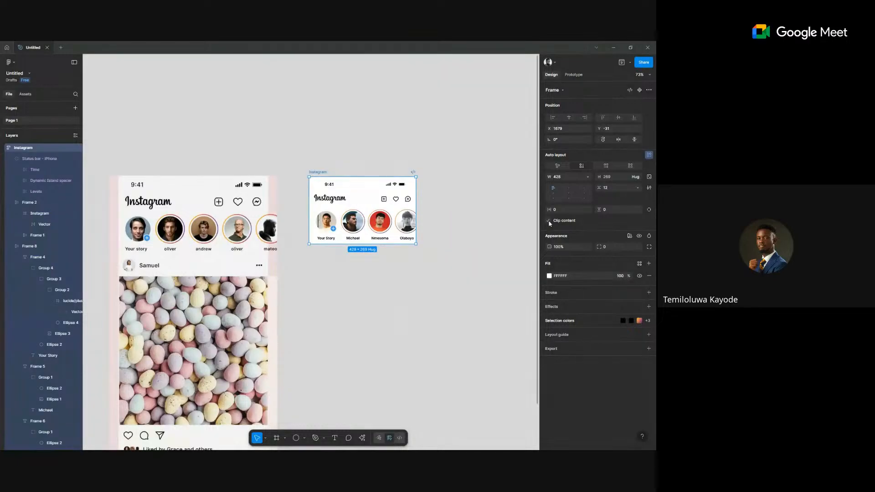
click(408, 287)
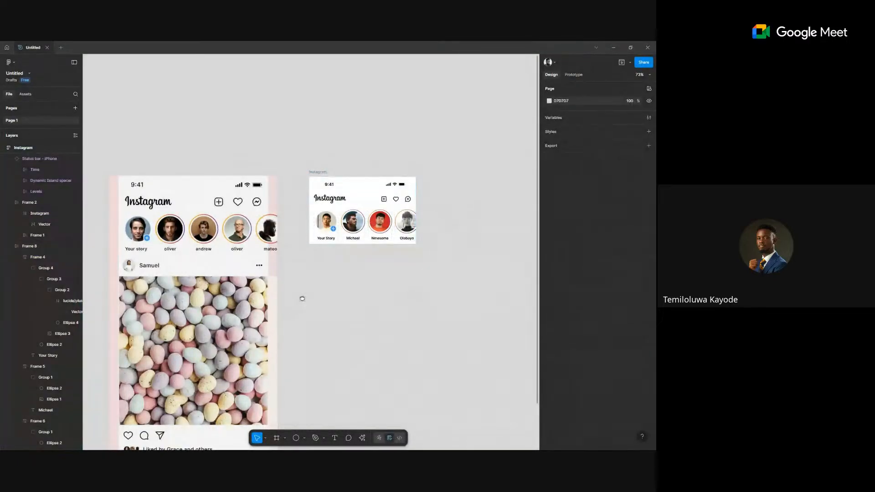
Draw a 52×52 circle beside the phone mockup.
drag(302, 299, 343, 249)
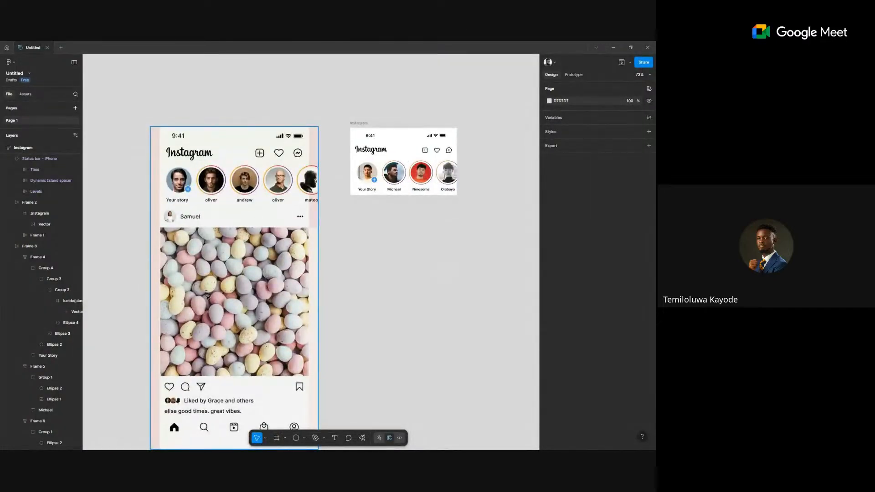
scroll(207, 297, down, 3)
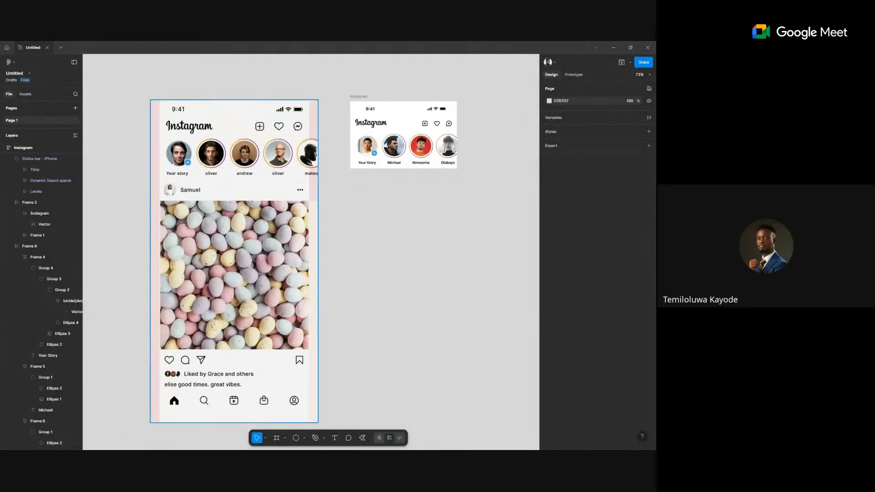
click(296, 438)
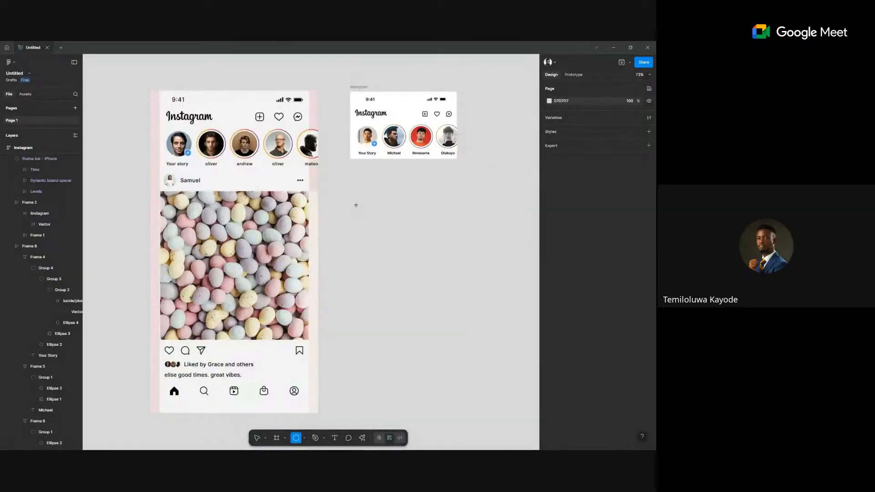
drag(347, 192, 361, 208)
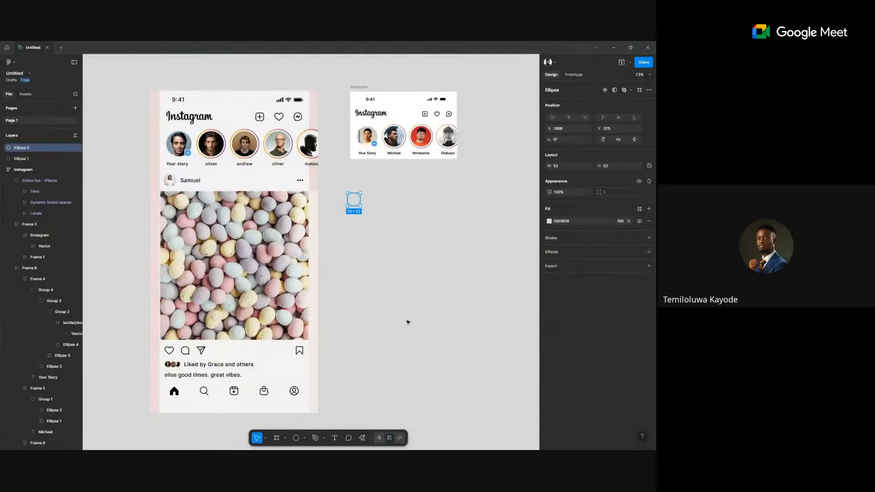
click(515, 162)
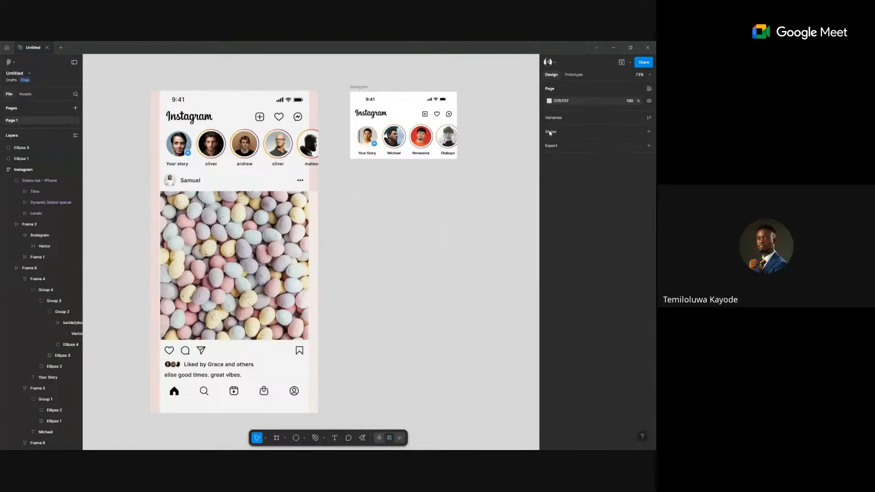
Darken the page background to grey 848484 and delete the extra circle.
click(549, 101)
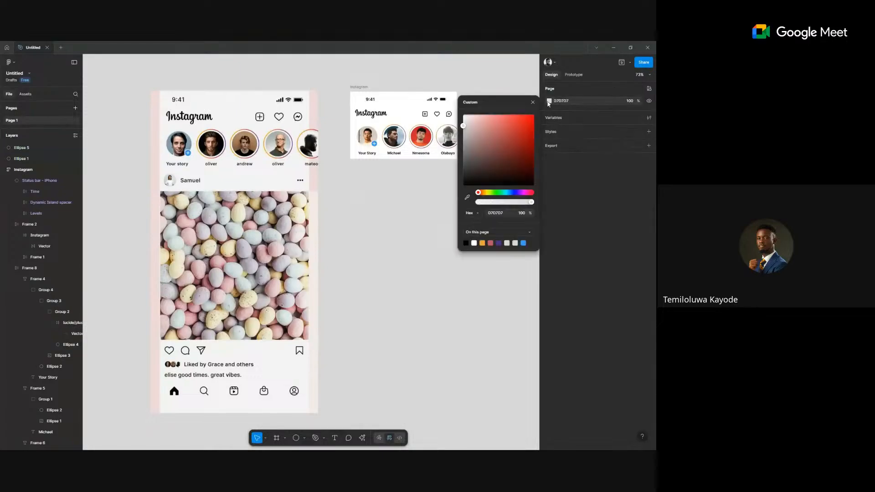
click(463, 149)
click(445, 236)
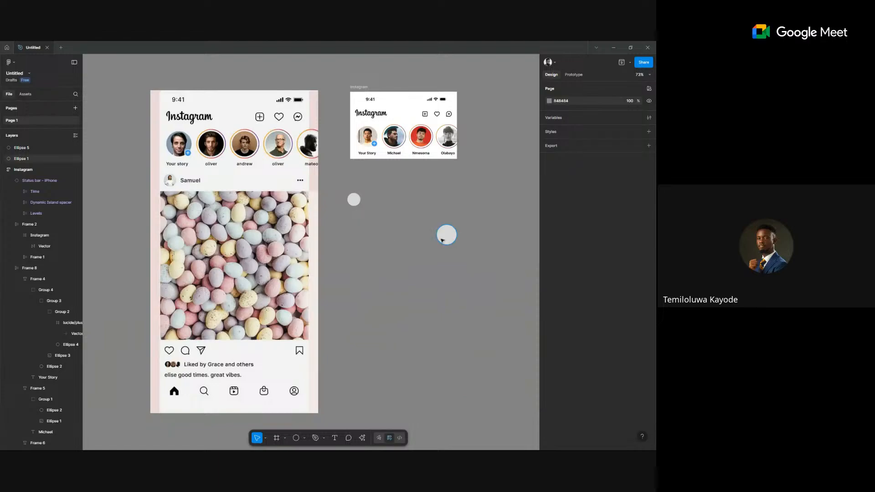
key(Delete)
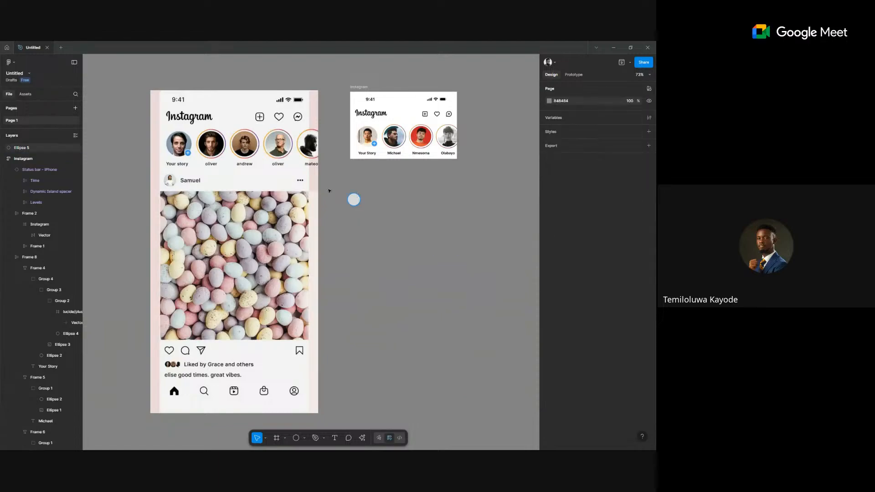
Add a 'Samuel' text label beside the circle using the Window Grabber colour style.
scroll(348, 197, up, 5)
scroll(348, 198, up, 3)
key(t)
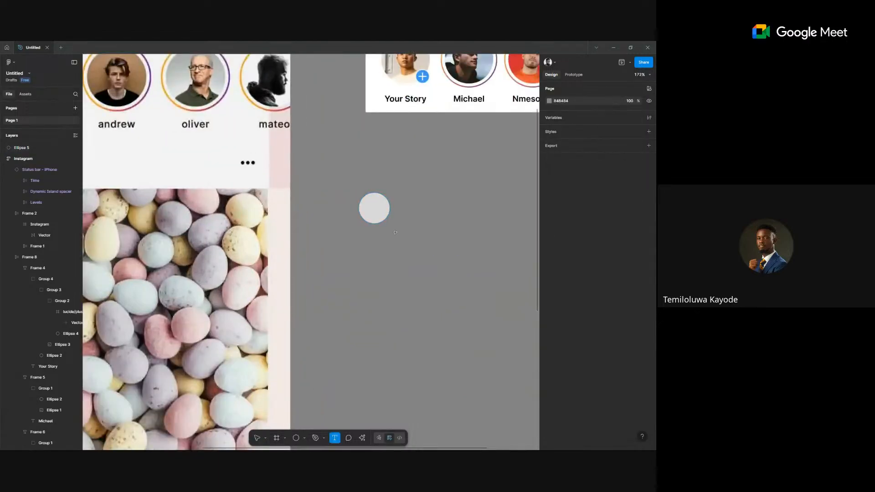
click(374, 207)
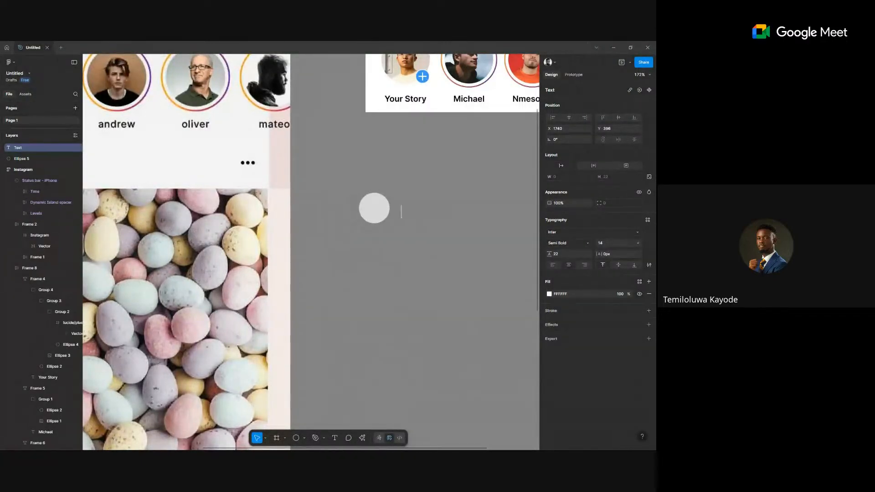
text(T)
key(BackSpace)
text(Samuel)
scroll(415, 258, down, 5)
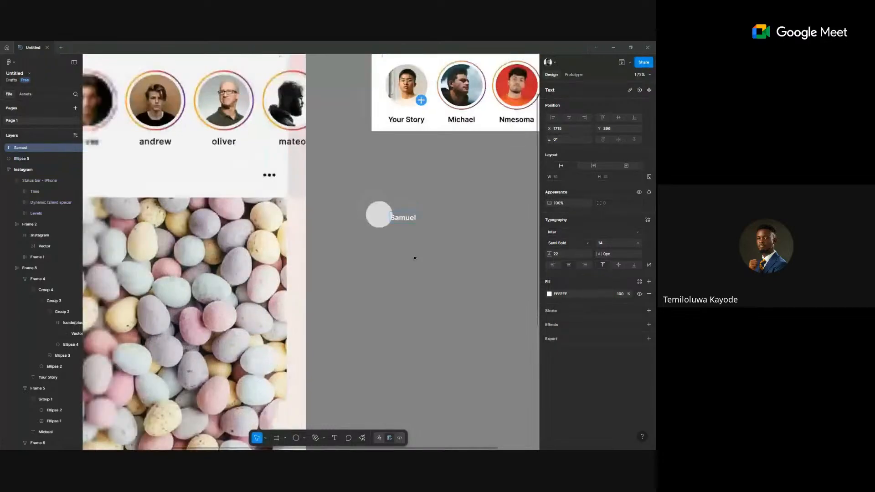
key(Escape)
drag(404, 232, 417, 230)
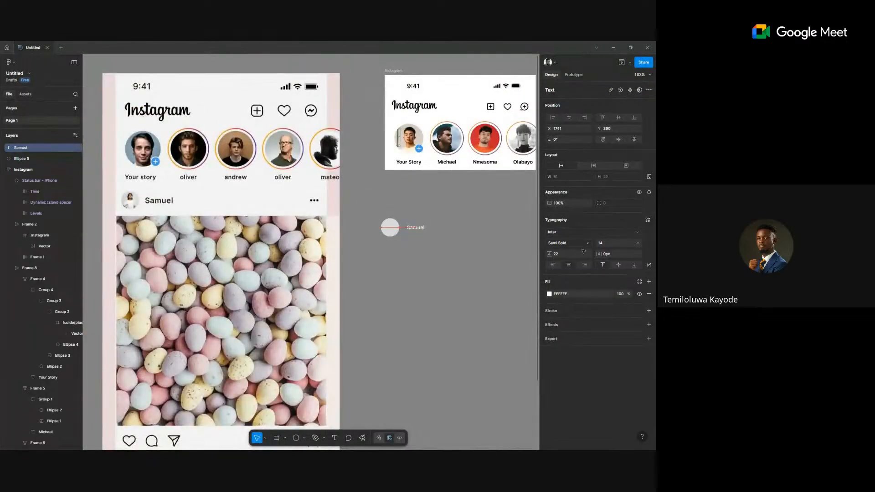
click(639, 281)
click(493, 396)
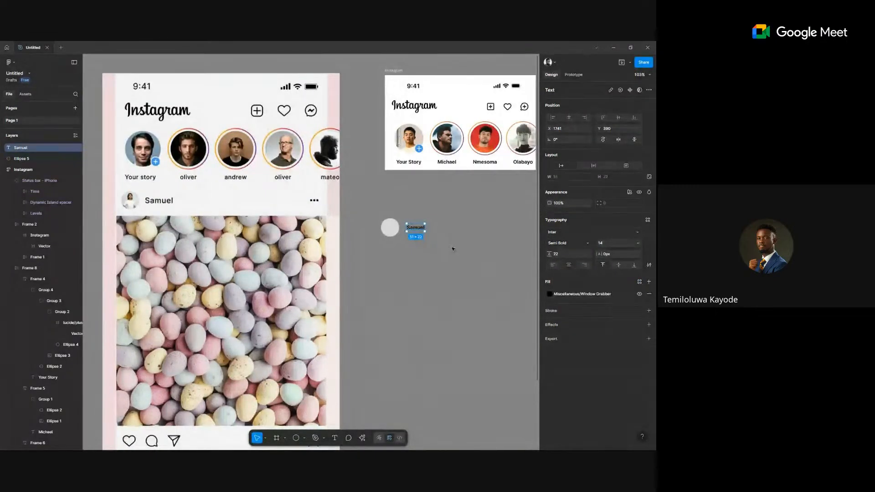
Shrink the circle to 36×36 and place it next to Samuel.
click(383, 223)
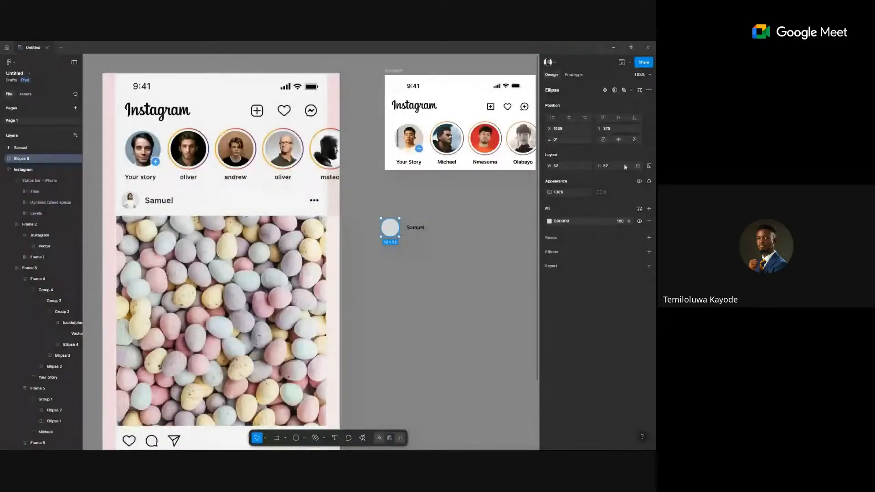
click(649, 166)
text(36)
key(Return)
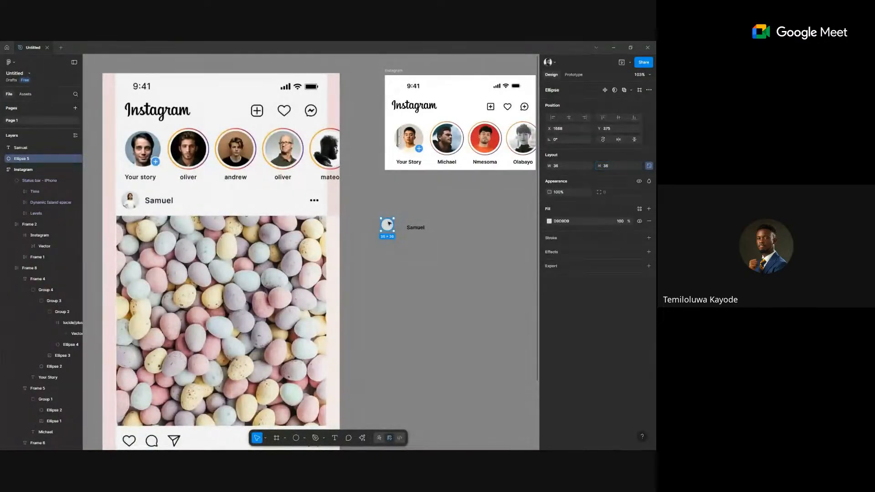
drag(389, 224, 399, 226)
Wrap the circle and Samuel label in auto layout with a 12 gap.
shift+click(420, 229)
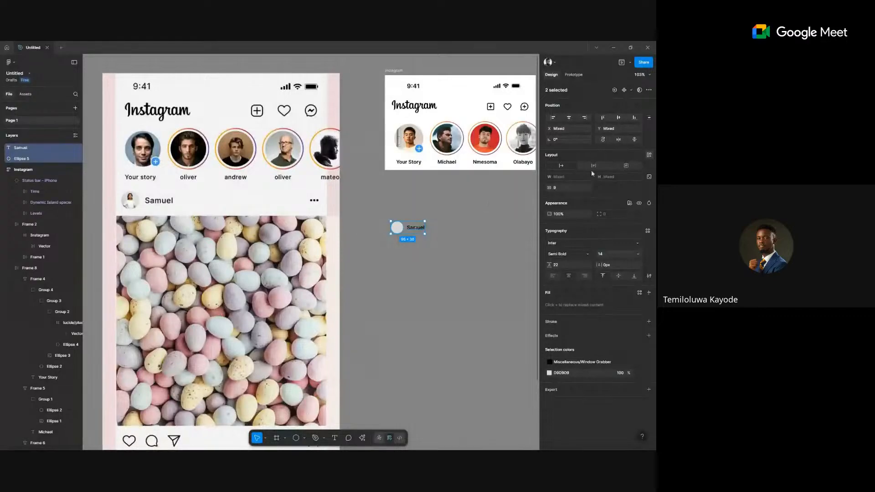
key(shift+a)
scroll(404, 230, up, 3)
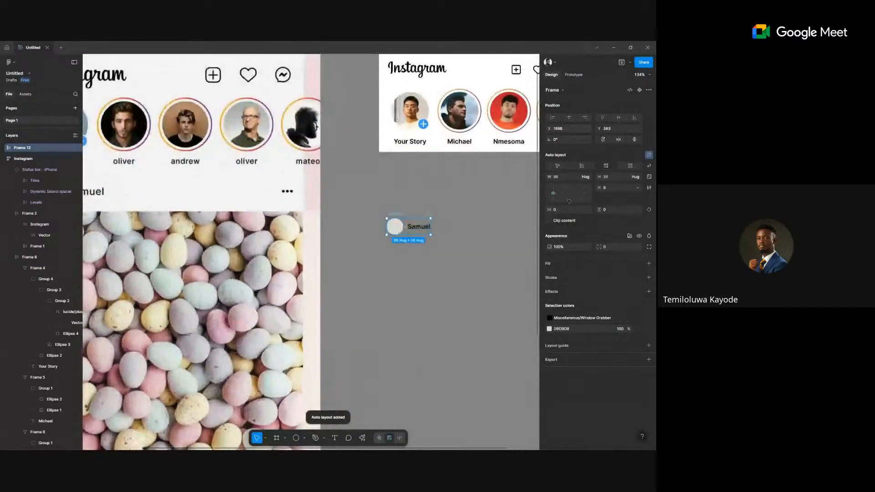
click(614, 187)
scroll(331, 276, down, 3)
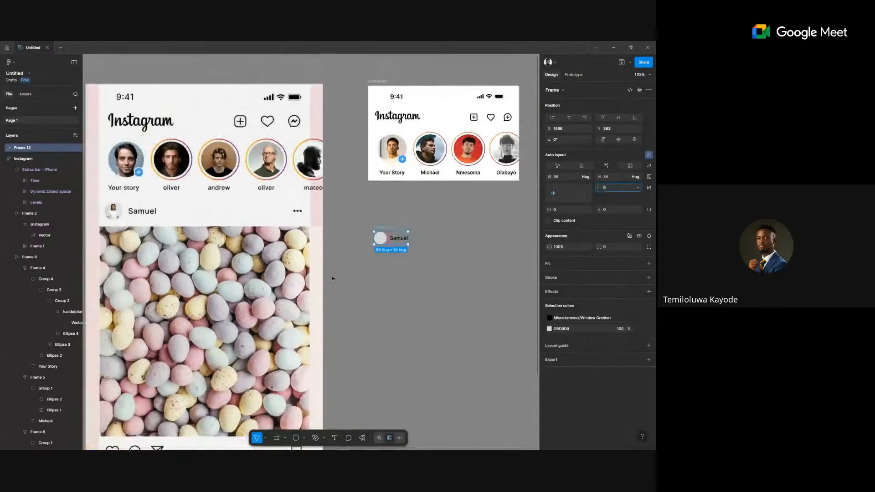
text(12)
key(Return)
Change the Samuel label inside the new auto-layout frame to font size 16.
double_click(401, 239)
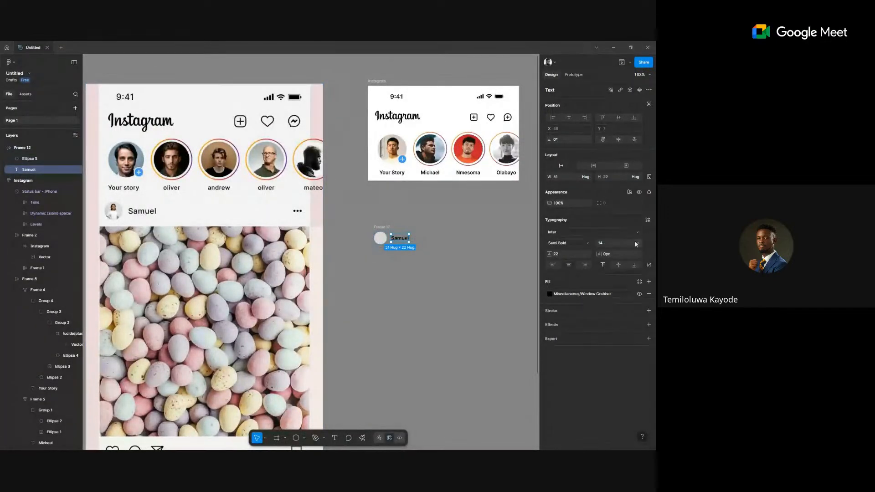
click(639, 245)
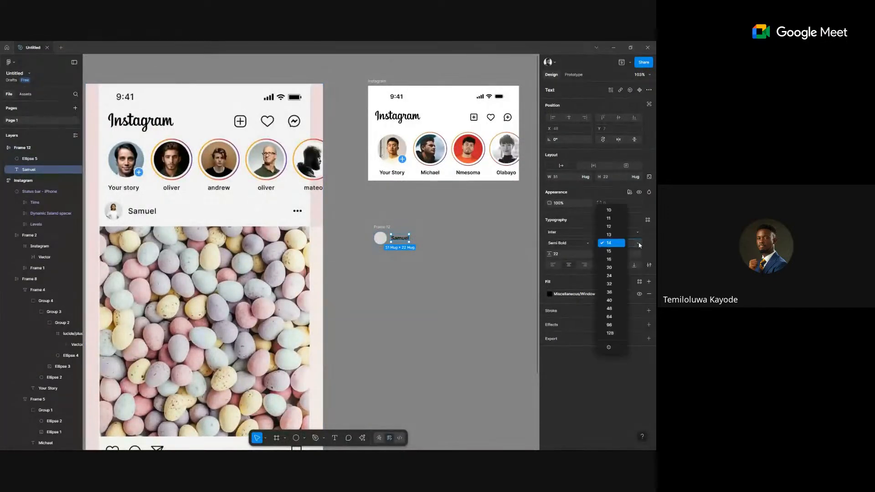
click(611, 257)
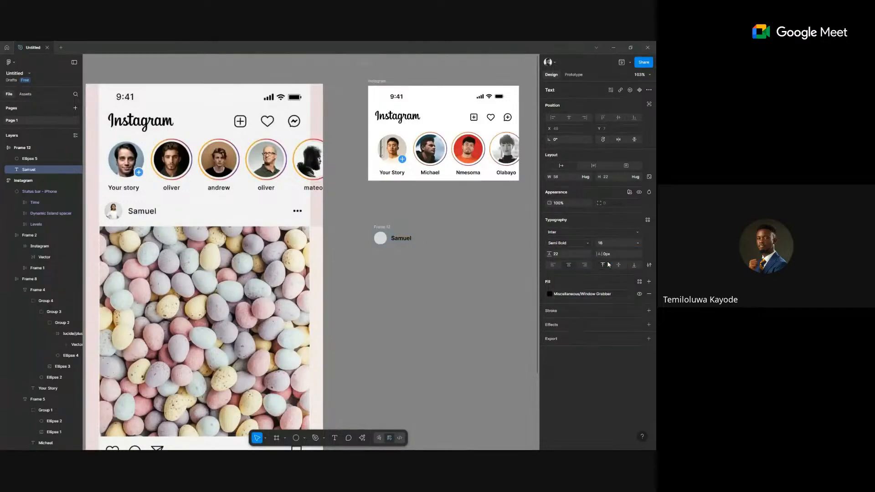
click(472, 248)
scroll(457, 250, right, 1)
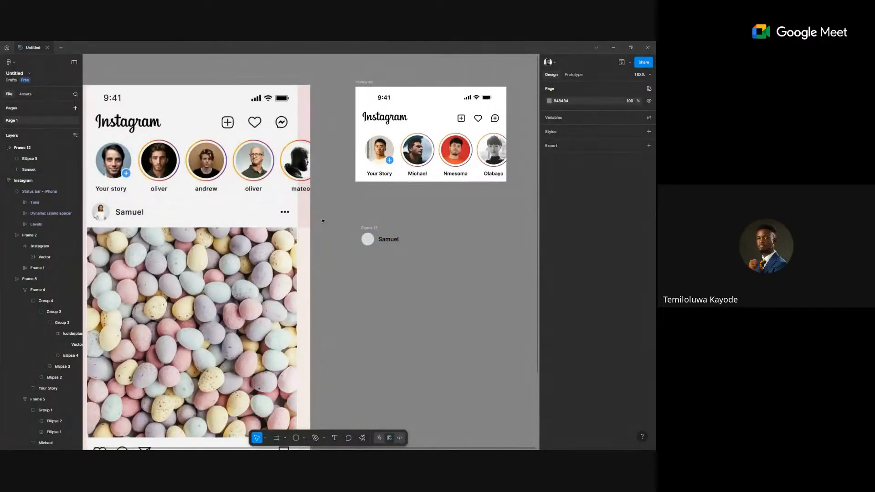
Insert the 24×24 ellipsis icon from the Lucide Icons plugin, searching 'more', beside Samuel.
right_click(411, 281)
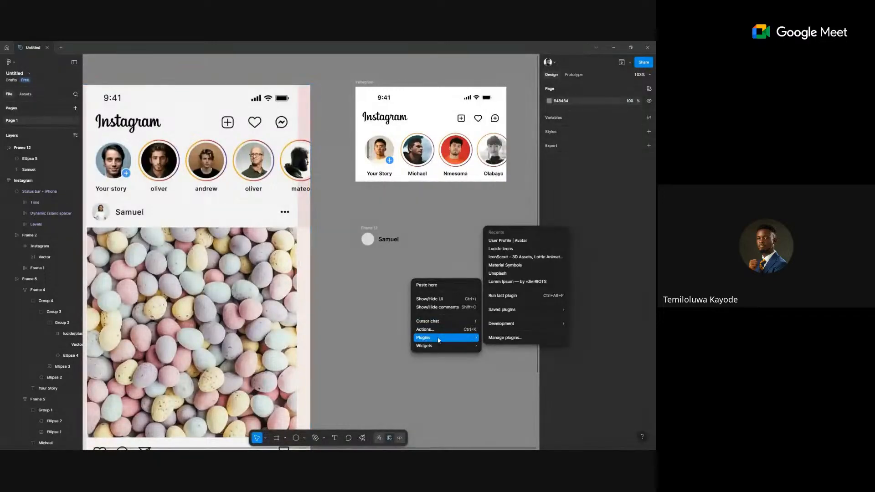
click(471, 263)
scroll(336, 297, left, 3)
scroll(335, 297, down, 2)
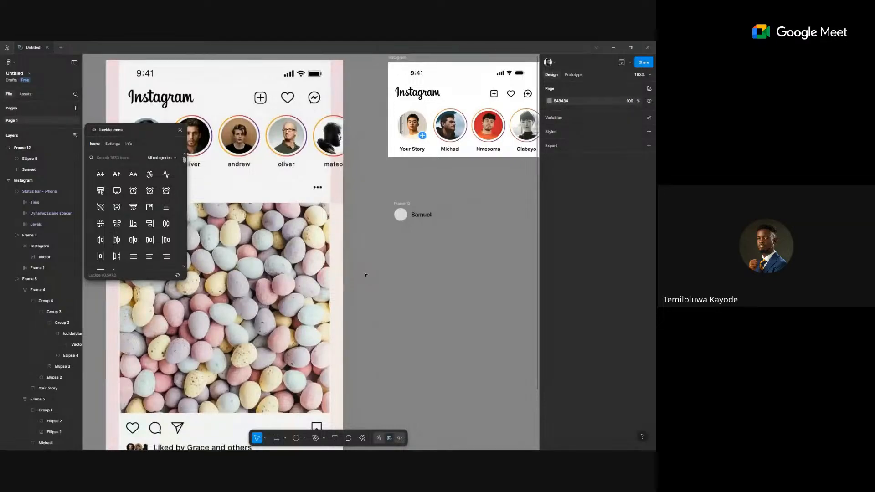
click(122, 158)
text(more)
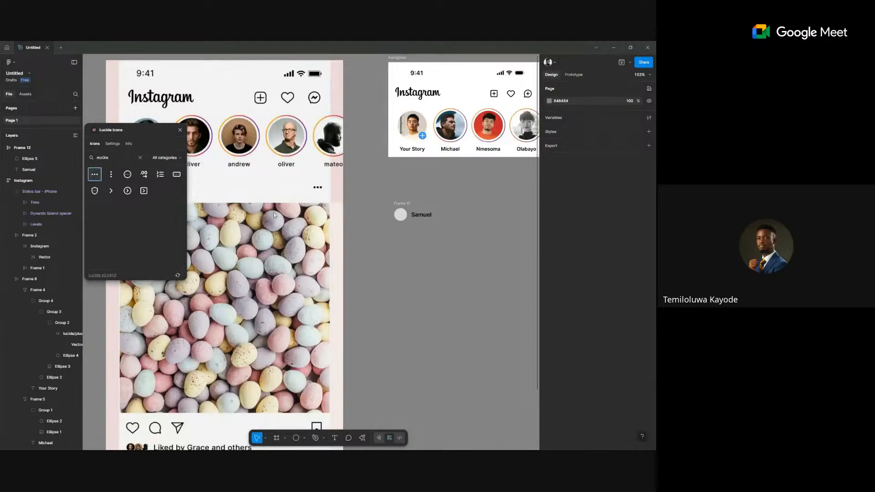
drag(261, 210, 319, 243)
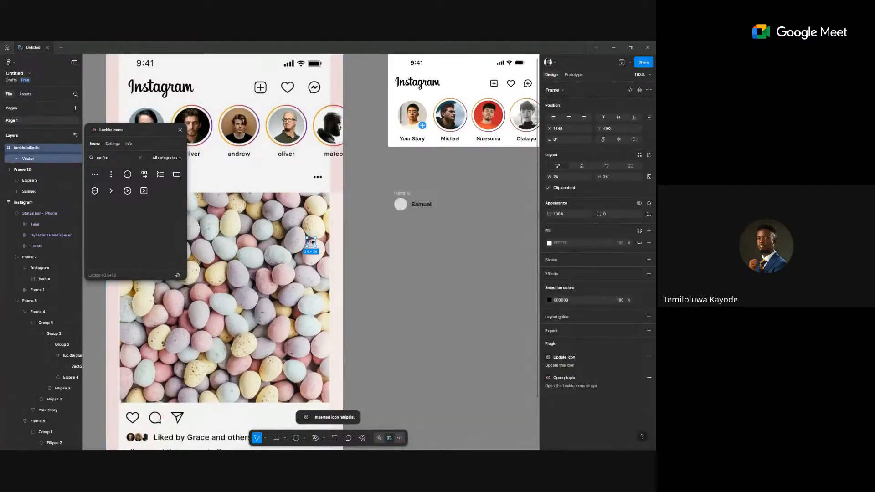
drag(425, 216, 494, 201)
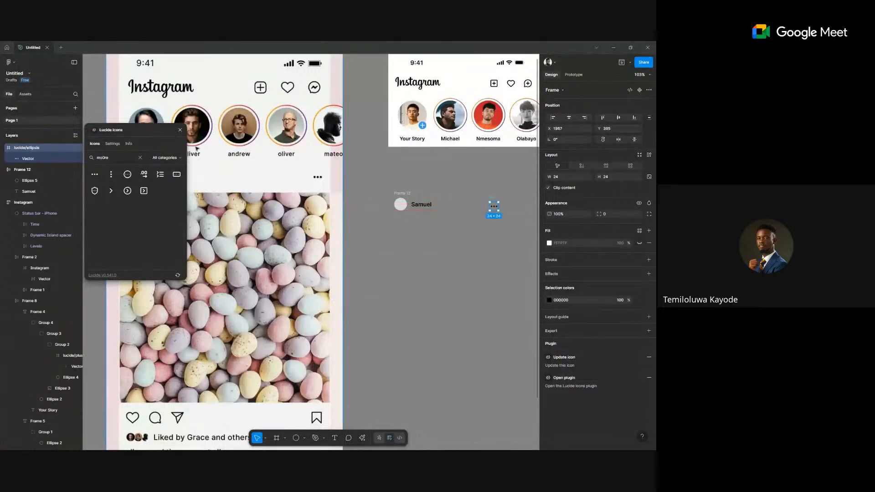
click(180, 130)
scroll(403, 201, right, 3)
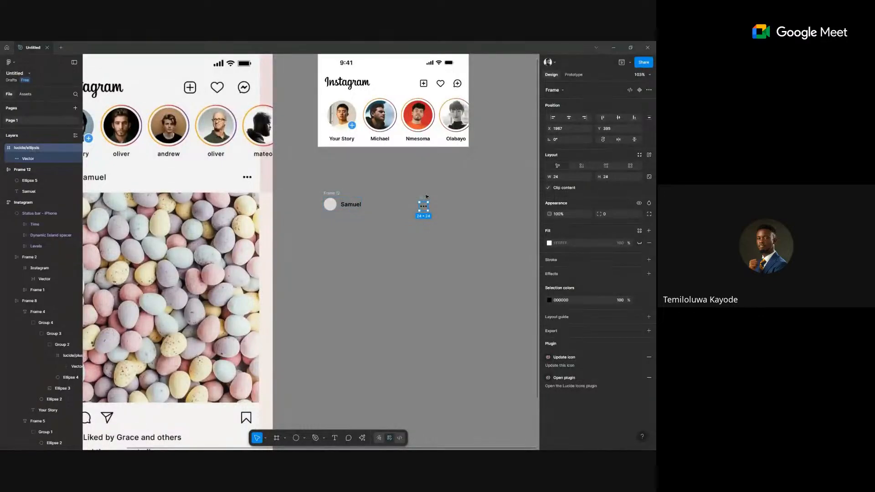
Wrap the Samuel row and ellipsis icon in an auto-layout frame with contents centred vertically.
shift+click(336, 195)
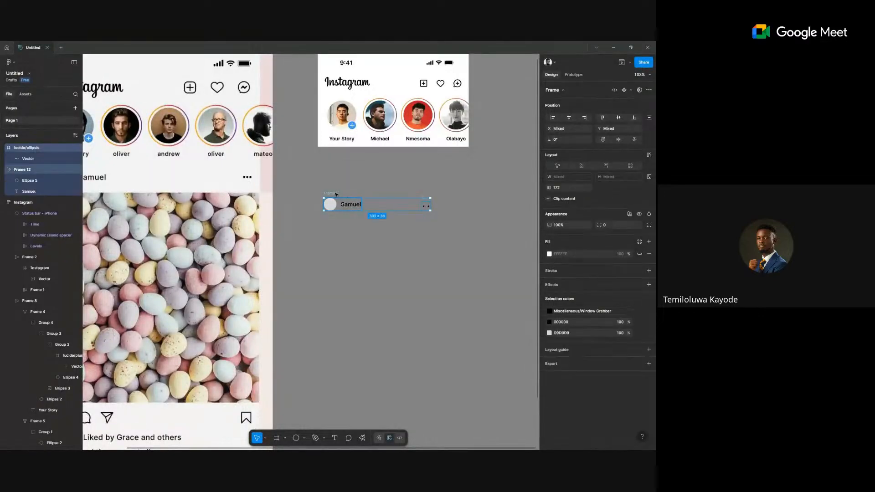
scroll(336, 195, down, 3)
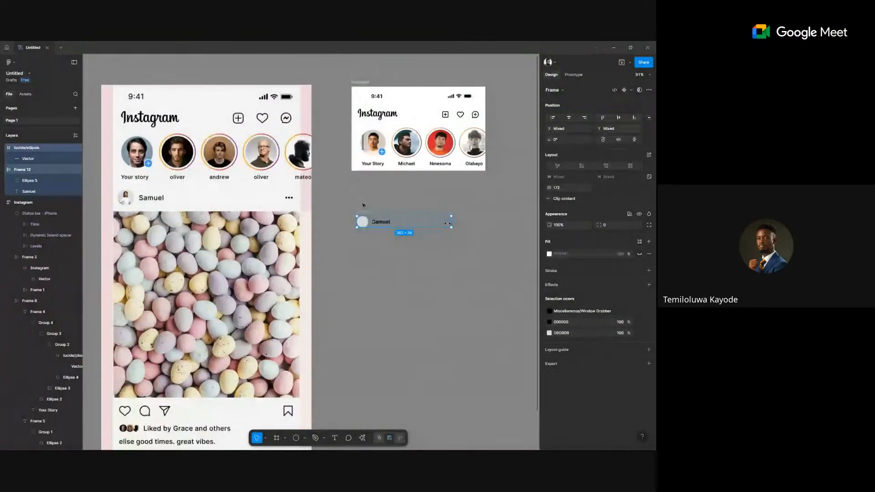
key(shift+a)
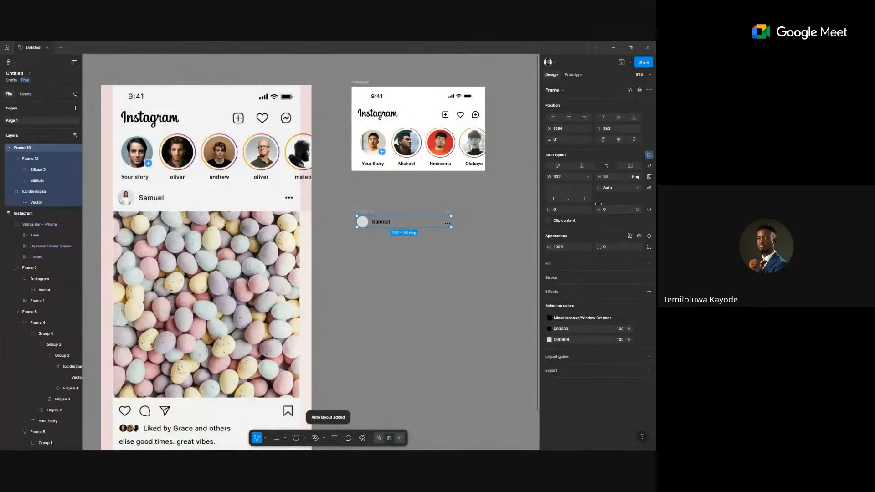
click(564, 193)
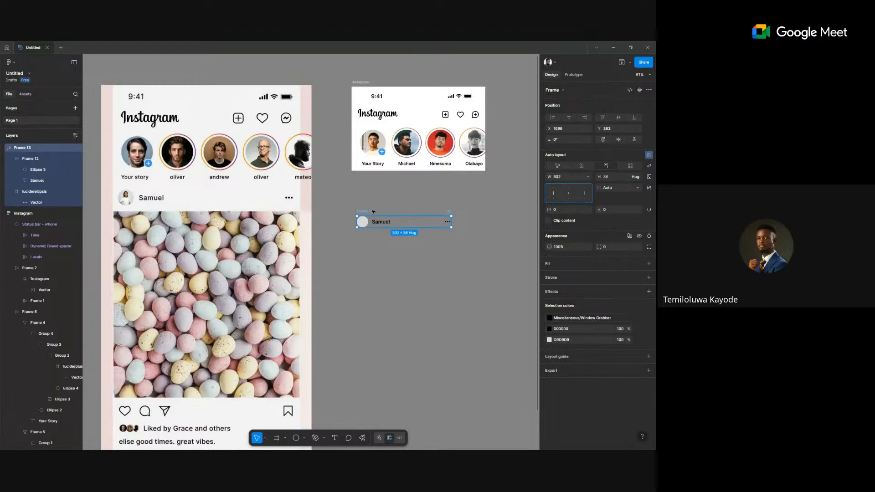
drag(373, 212, 367, 203)
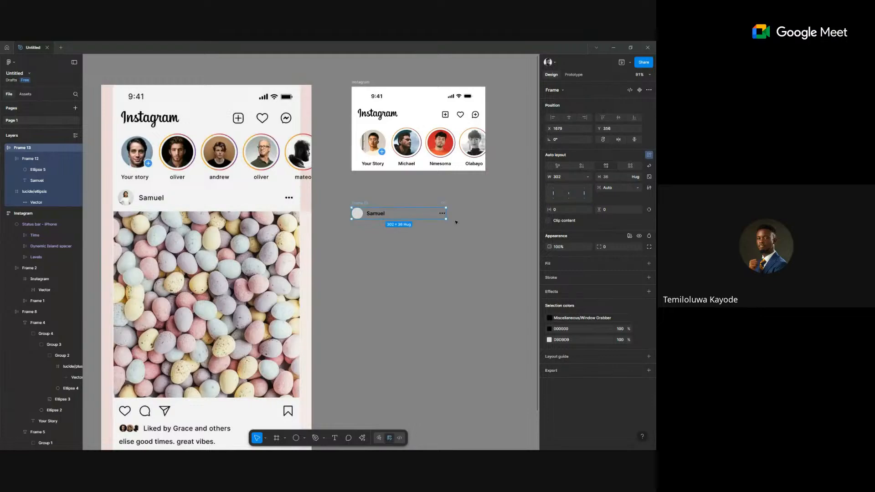
drag(480, 212, 553, 183)
Give the Samuel frame a width of 428 and horizontal padding of 20.
click(560, 177)
text(428)
key(Return)
click(567, 208)
text(20)
key(Return)
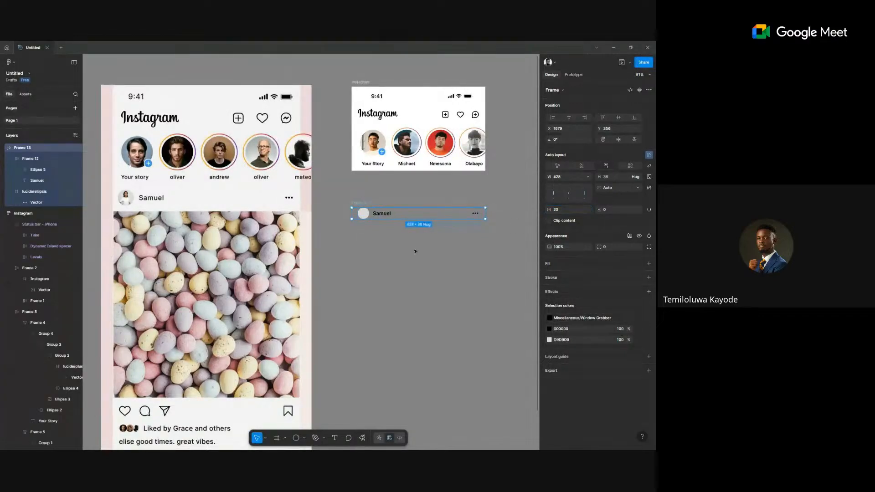
click(415, 251)
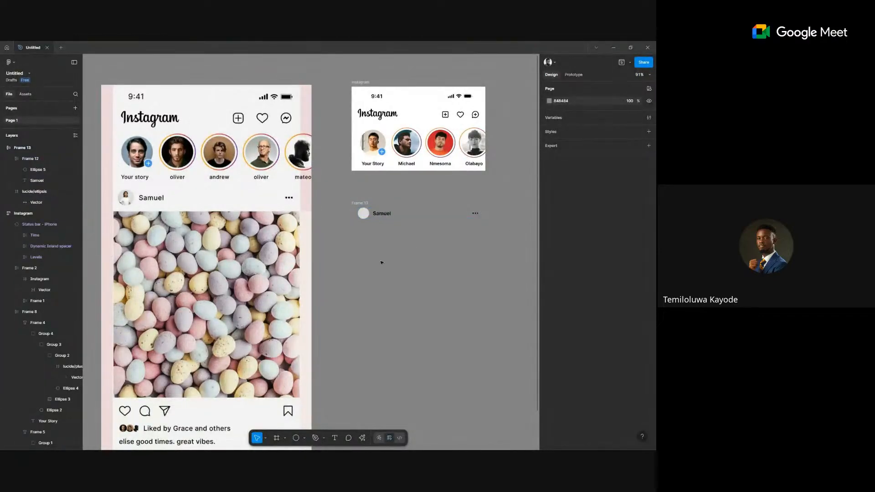
scroll(242, 241, down, 4)
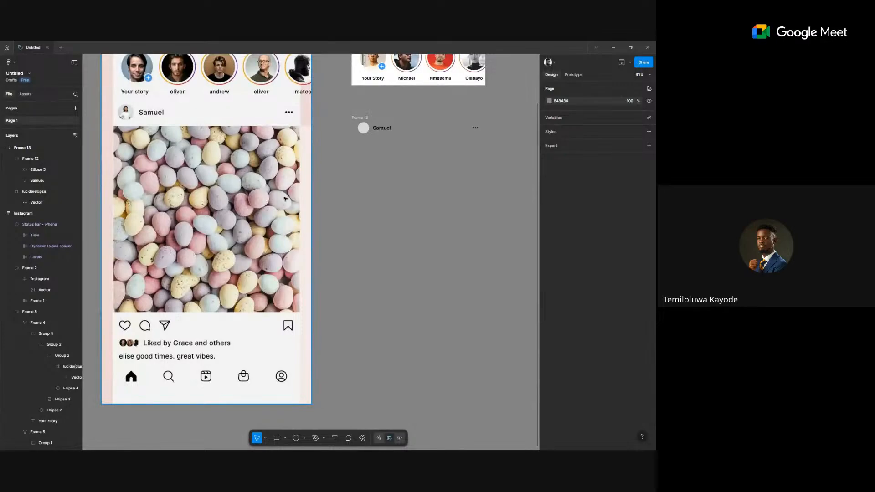
scroll(410, 212, down, 2)
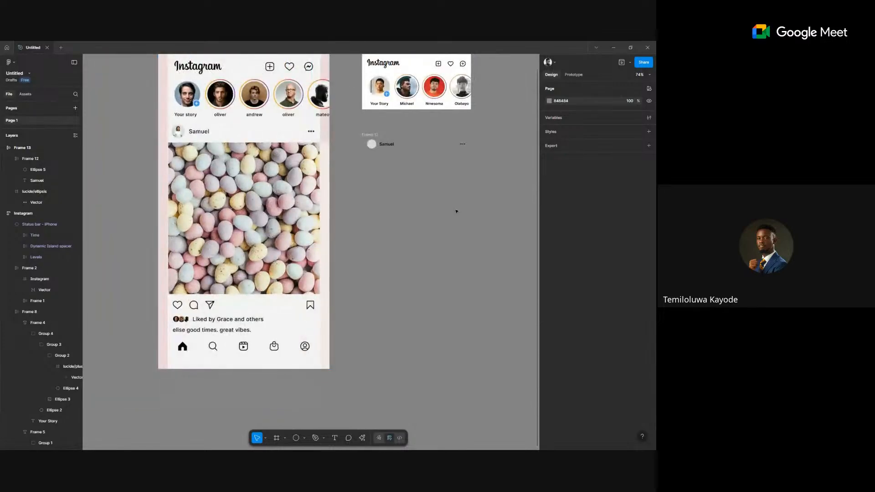
scroll(365, 137, up, 3)
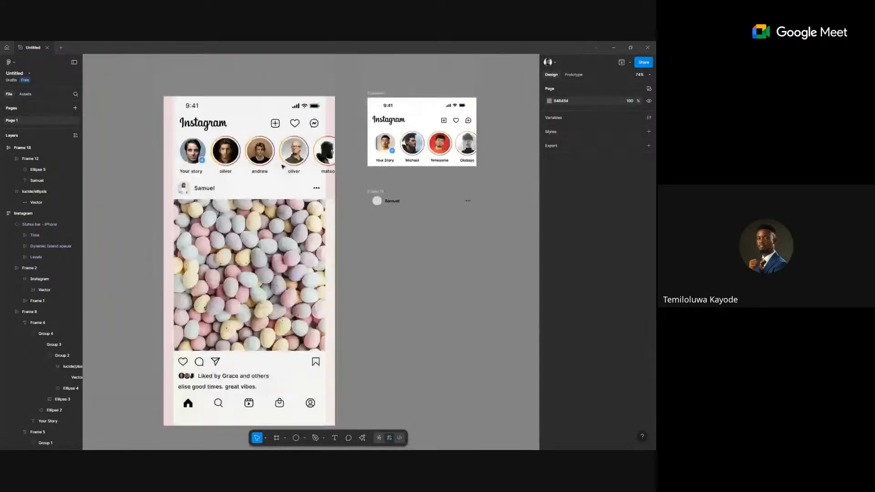
click(387, 100)
key(shift+space)
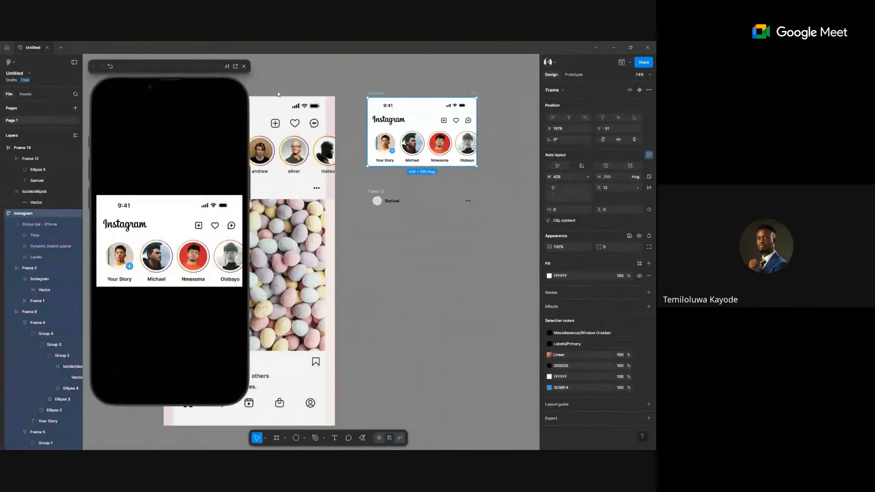
drag(207, 261, 156, 260)
drag(208, 266, 144, 269)
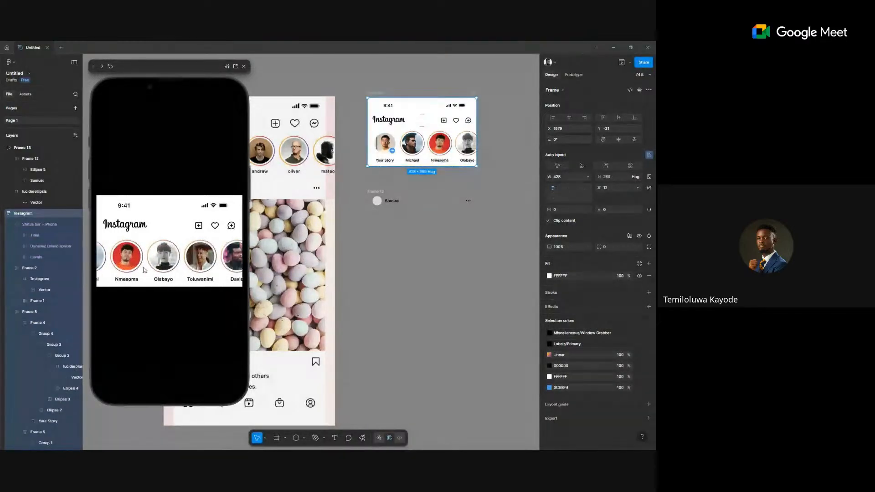
click(244, 66)
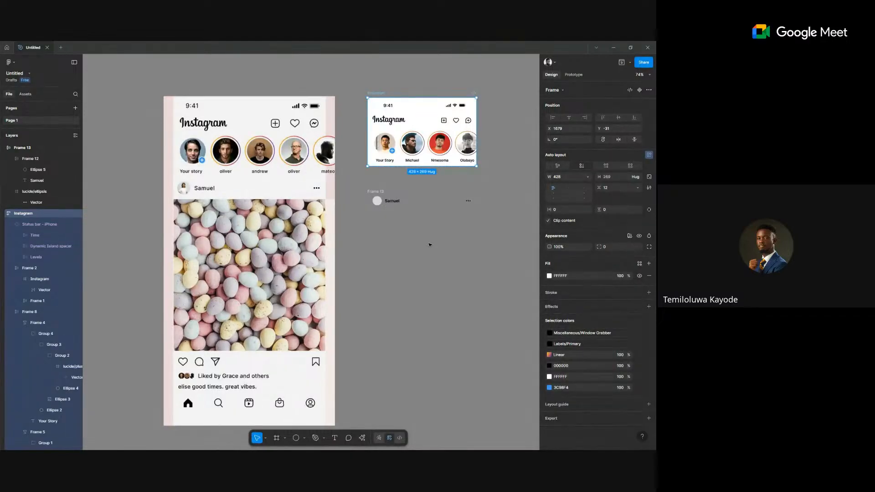
click(423, 360)
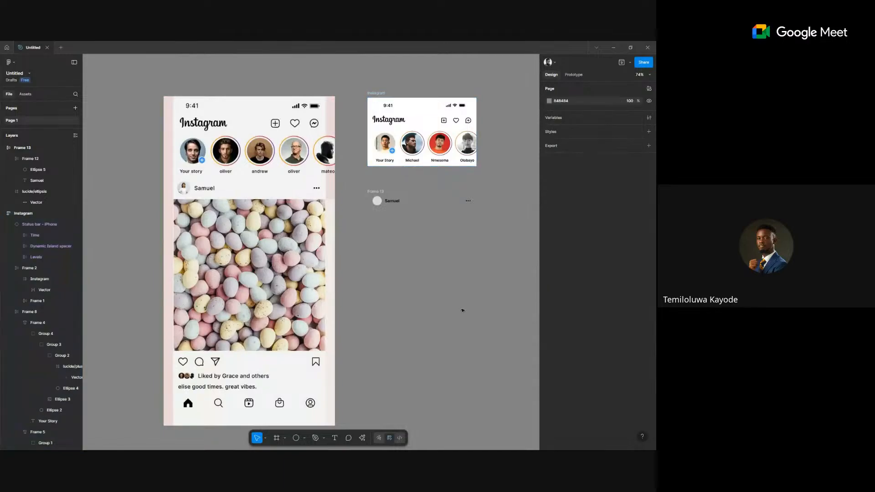
Draw a grey rectangle below the Samuel row sized 1080×1350.
click(284, 438)
key(Escape)
key(r)
drag(376, 228, 449, 308)
click(566, 166)
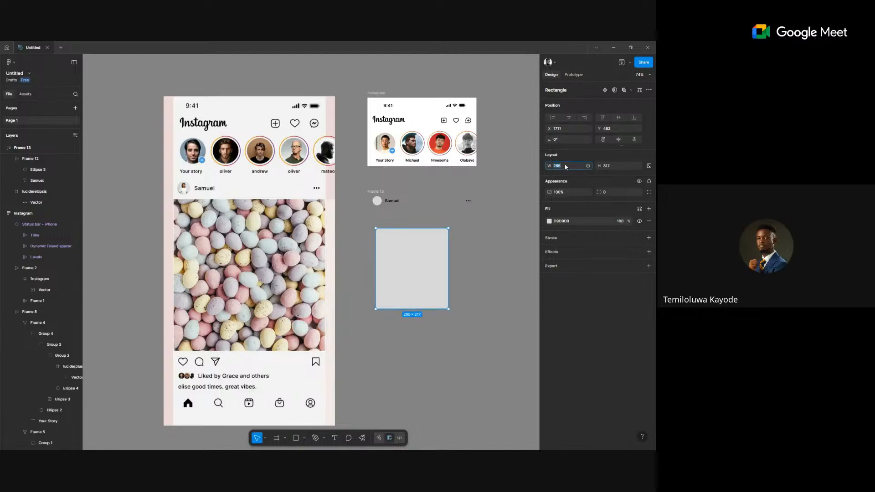
text(1)
text(80)
key(BackSpace)
key(BackSpace)
key(Tab)
text(1350)
key(Return)
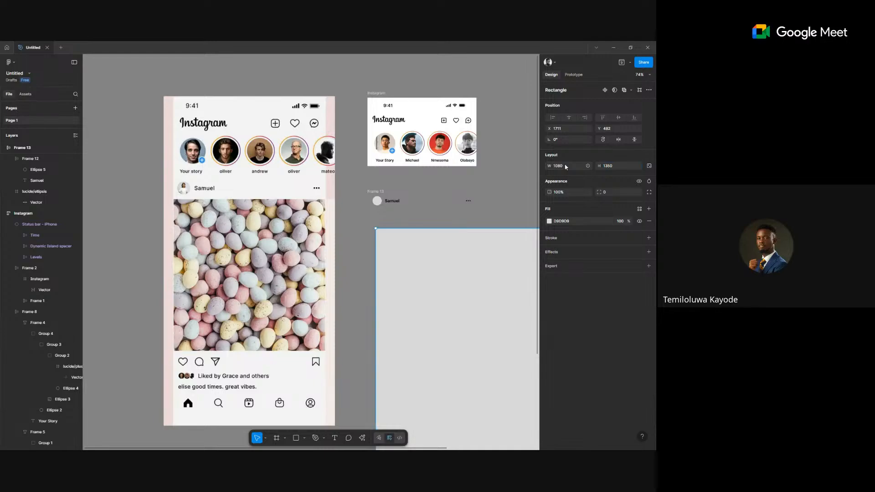
Proportionally scale the rectangle down to 360×450 and place it below the Samuel row.
scroll(387, 237, down, 3)
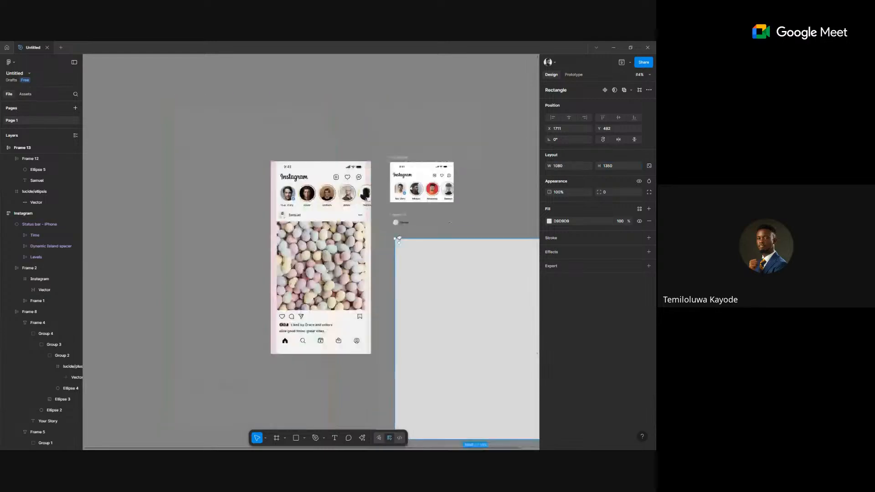
drag(389, 234, 343, 232)
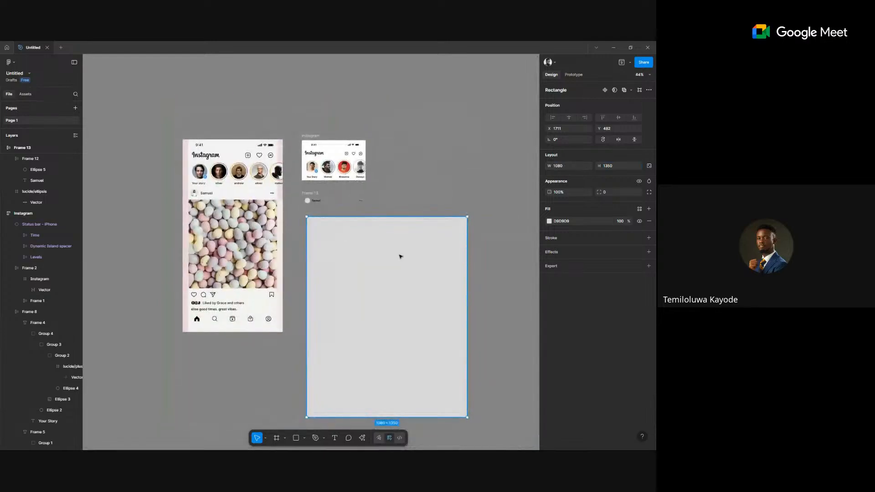
drag(428, 253, 423, 251)
key(k)
click(562, 196)
text(3)
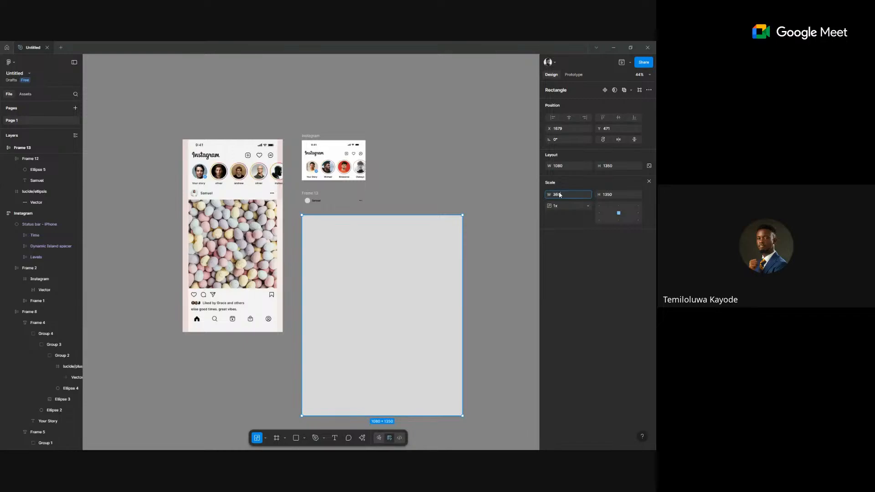
text(60)
key(Return)
drag(389, 321, 340, 261)
scroll(339, 214, up, 5)
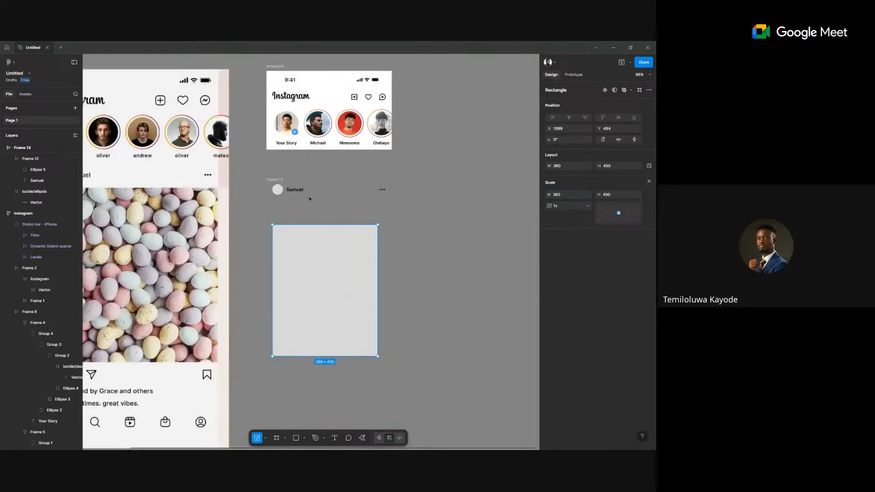
Try wrapping the Samuel avatar-and-name group with the ellipsis in auto layout, then undo it.
click(277, 183)
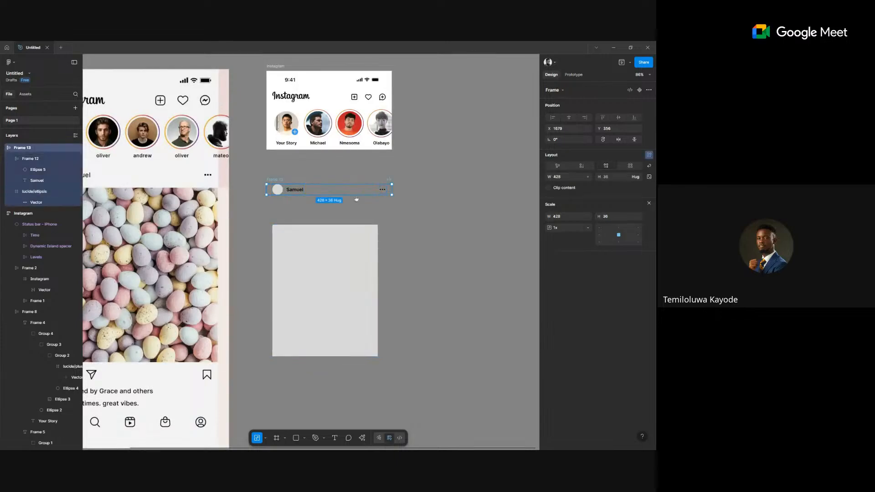
scroll(360, 191, left, 2)
click(295, 190)
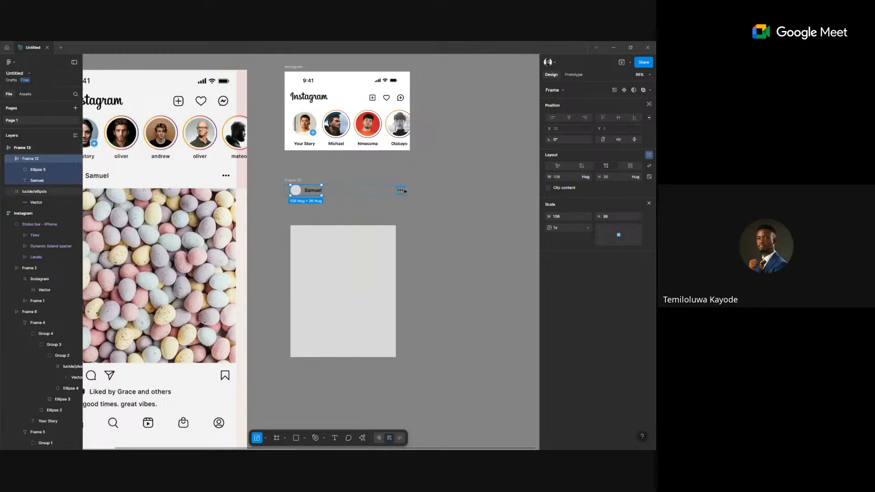
shift+click(402, 190)
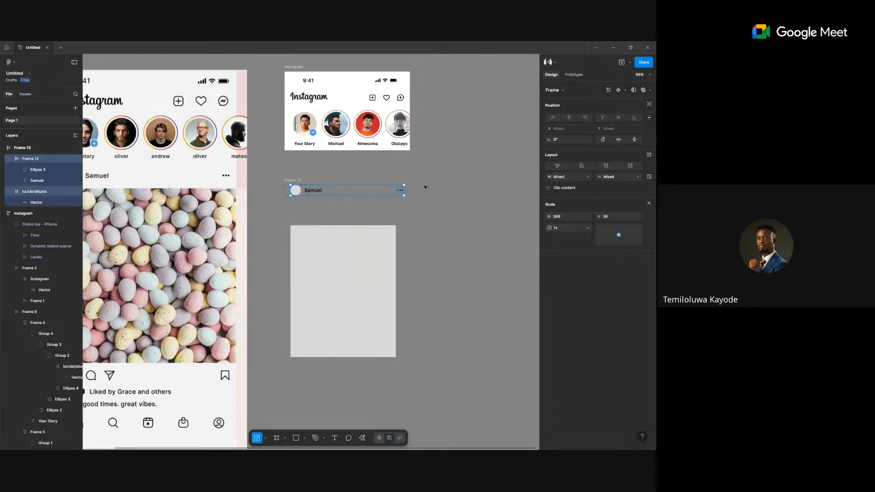
key(shift+a)
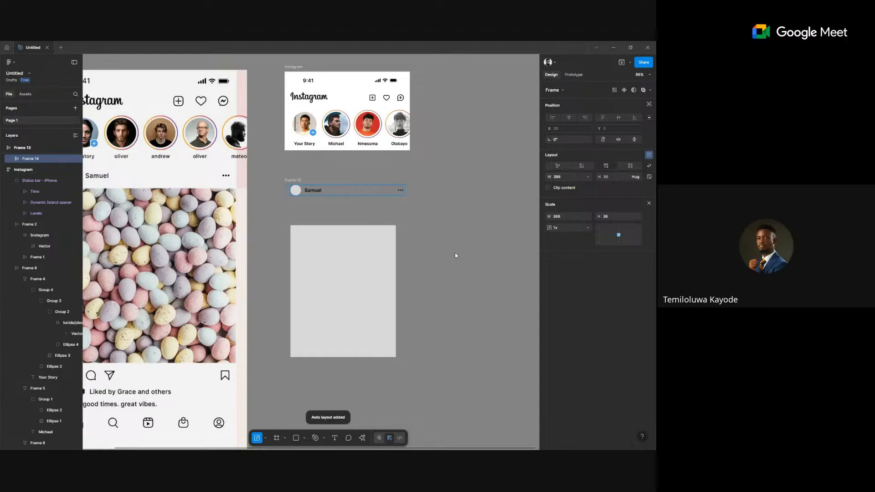
key(ctrl+z)
Scale the placeholder rectangle up to 428 wide and move it directly beneath the Samuel header.
click(428, 256)
click(388, 260)
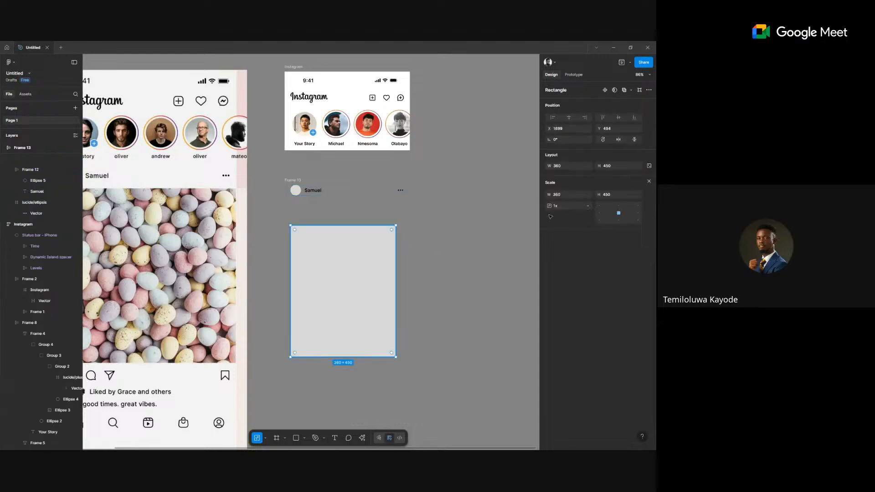
click(570, 195)
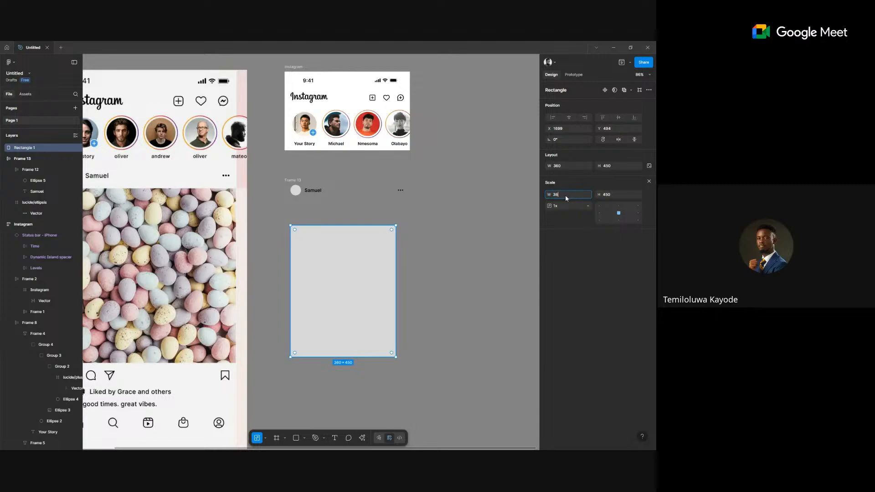
key(Return)
drag(340, 238, 435, 238)
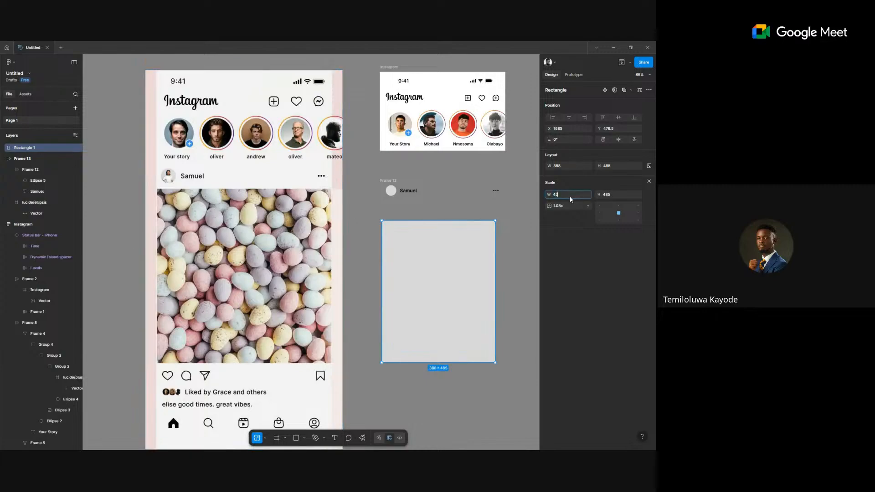
key(Return)
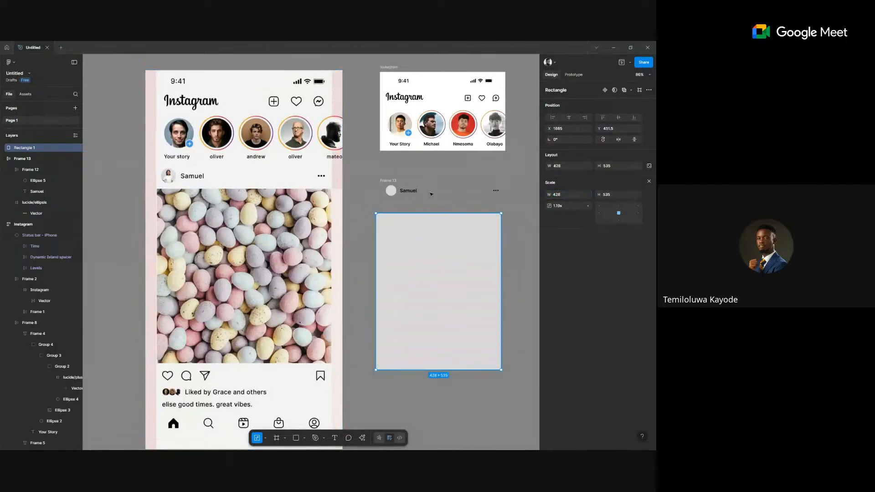
click(430, 192)
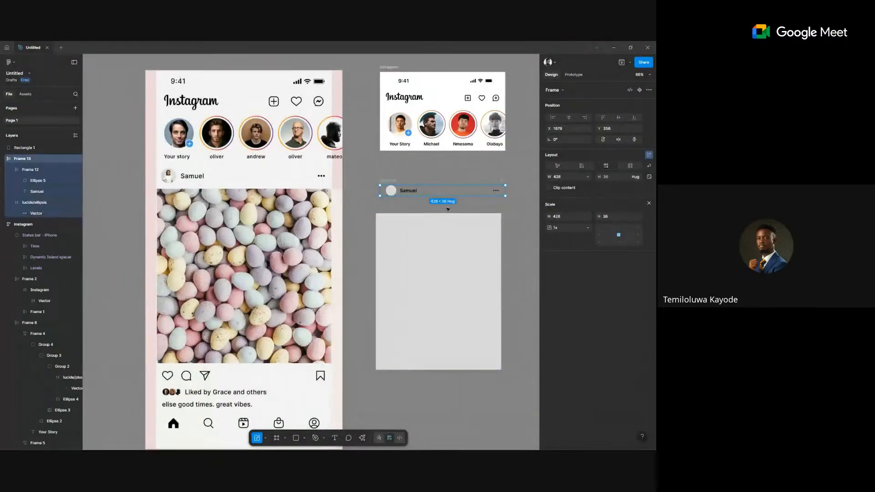
click(448, 209)
scroll(406, 248, down, 3)
click(403, 248)
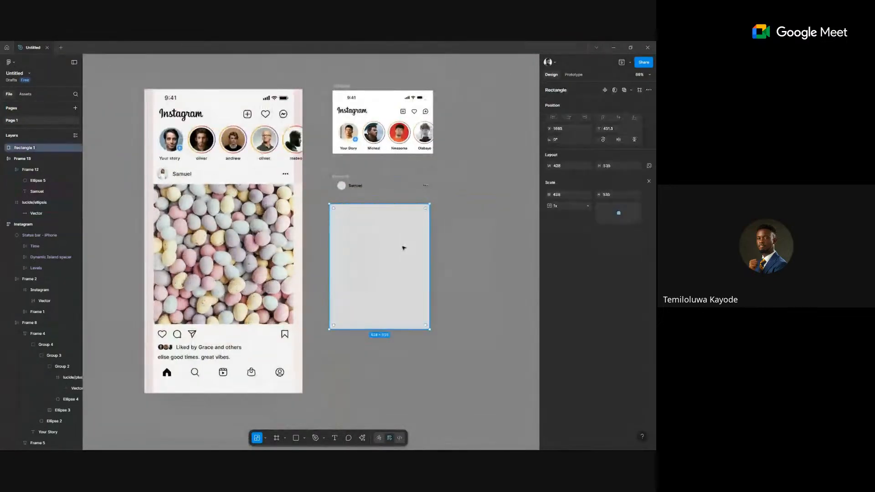
drag(403, 287, 404, 275)
scroll(404, 278, up, 5)
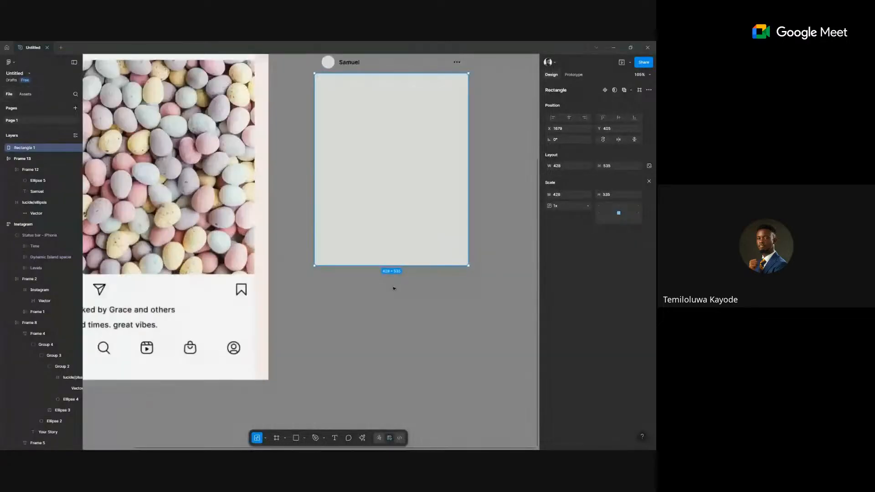
Draw a small ellipse below the rectangle and lock it to 8×8.
click(377, 301)
key(o)
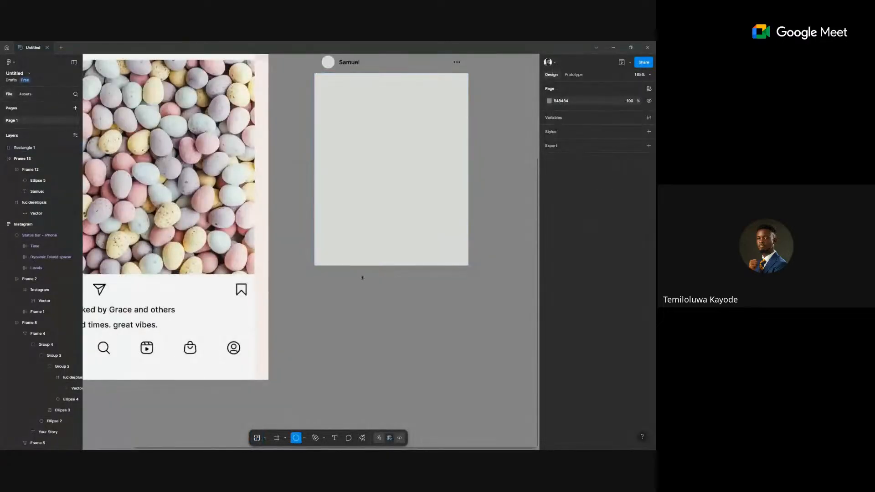
drag(362, 277, 367, 282)
scroll(365, 283, up, 3)
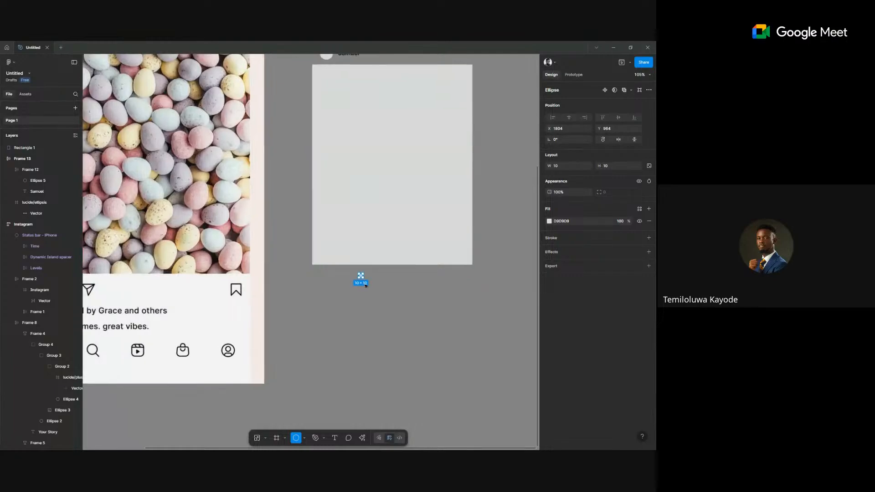
scroll(366, 285, up, 2)
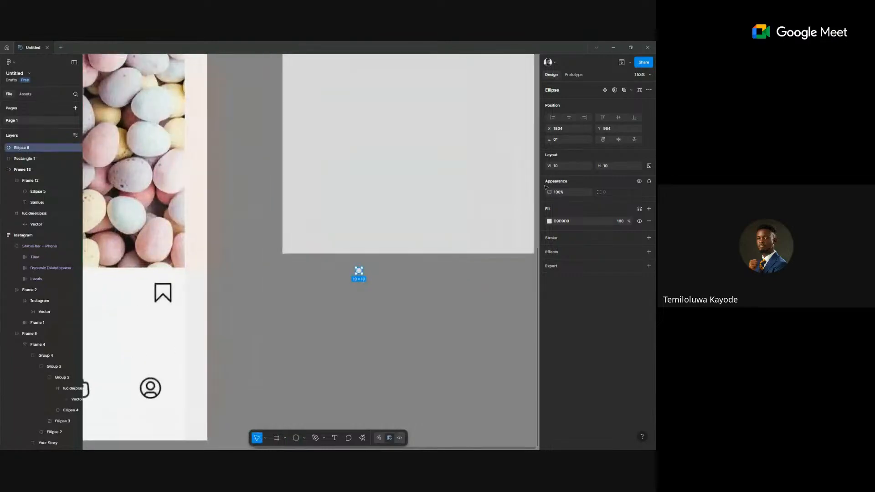
click(649, 165)
click(614, 168)
text(8)
key(Return)
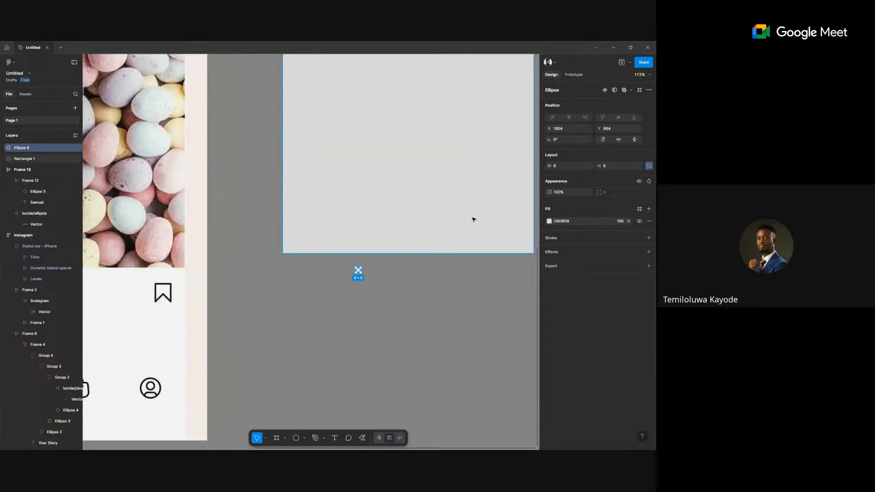
Duplicate the dot into a row of five and select all five dots.
scroll(351, 271, up, 3)
key(ctrl+d)
drag(362, 269, 376, 269)
key(ctrl+d)
key(ctrl+d)
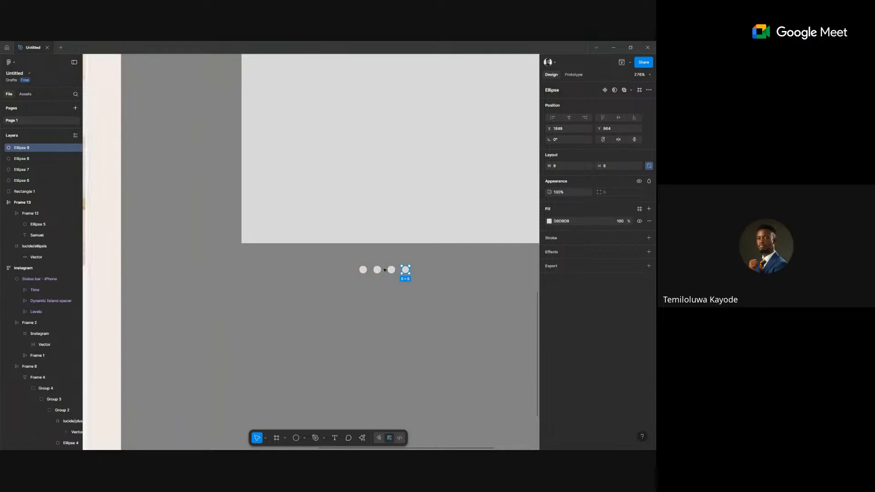
key(ctrl+d)
click(326, 260)
drag(447, 296, 326, 260)
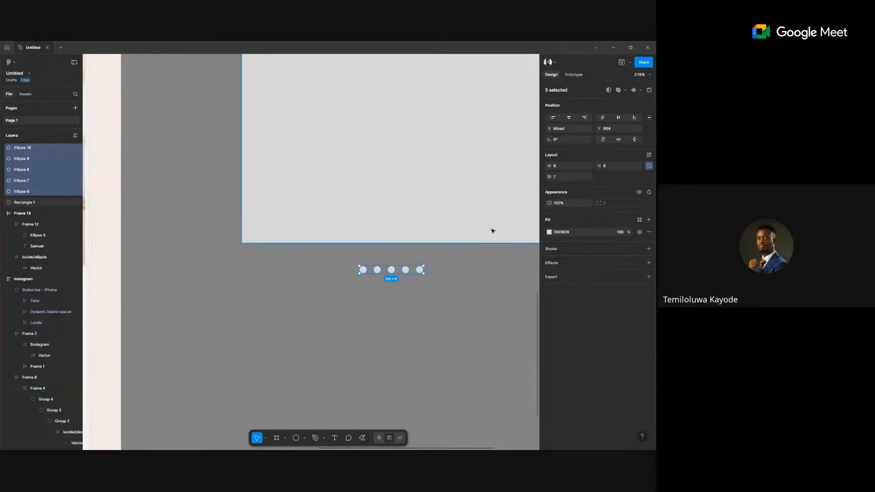
Wrap the five dots in an auto-layout row with spacing of 4.
key(shift+a)
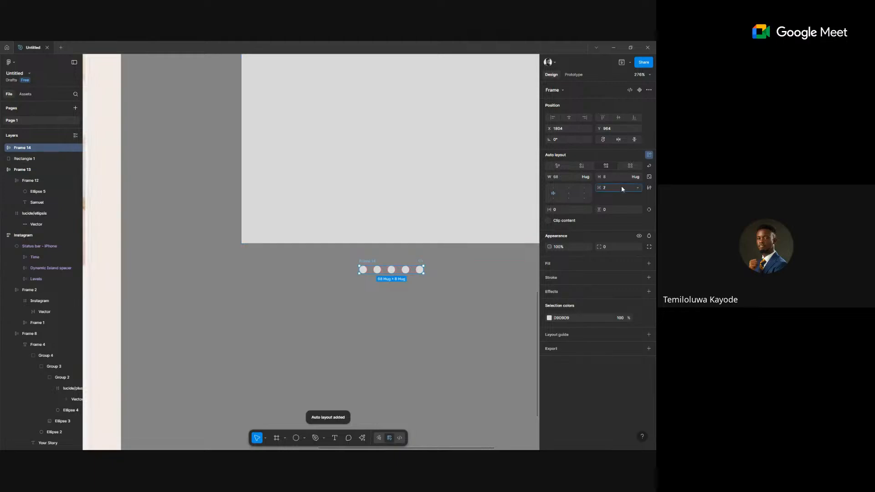
key(Up)
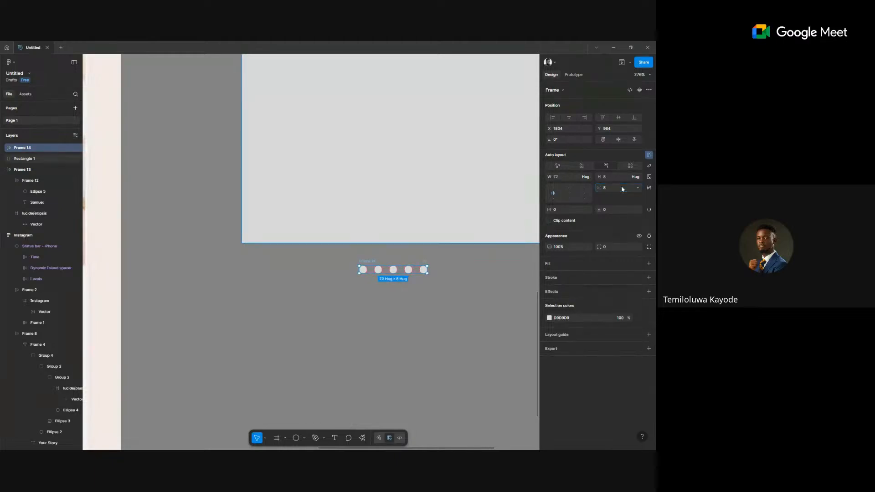
click(612, 189)
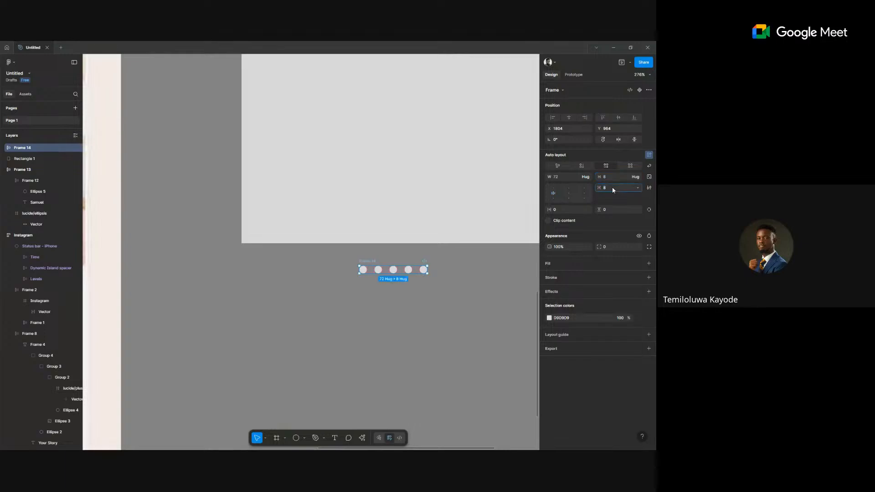
text(4)
key(Return)
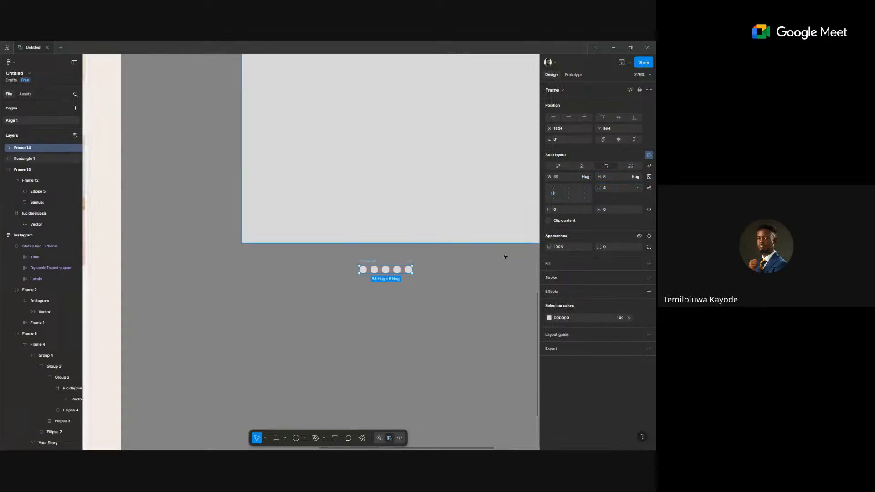
Centre the dot row beneath the grey placeholder rectangle and reselect the rectangle.
scroll(473, 281, down, 2)
scroll(473, 281, down, 5)
scroll(384, 291, right, 3)
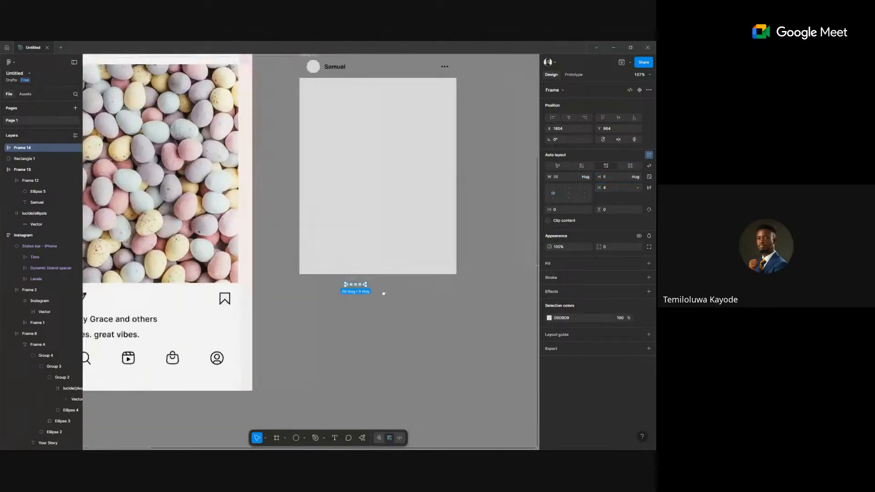
click(331, 294)
drag(331, 294, 352, 293)
scroll(355, 273, down, 2)
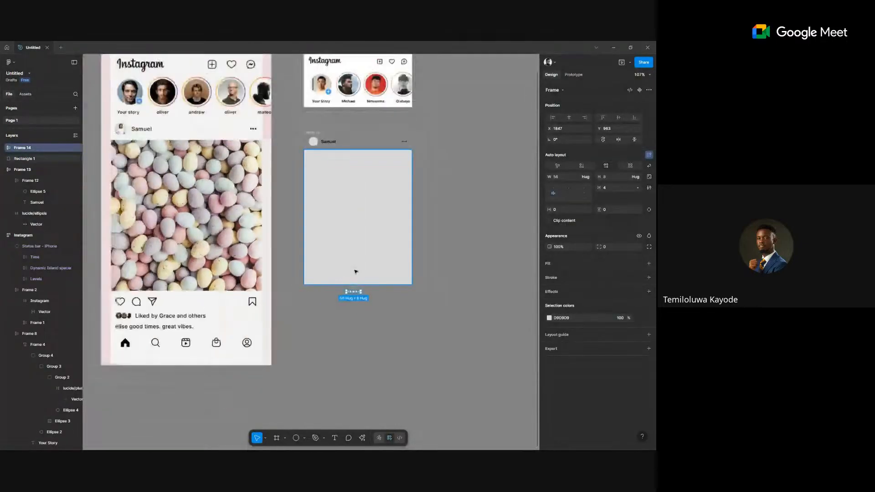
scroll(356, 272, down, 2)
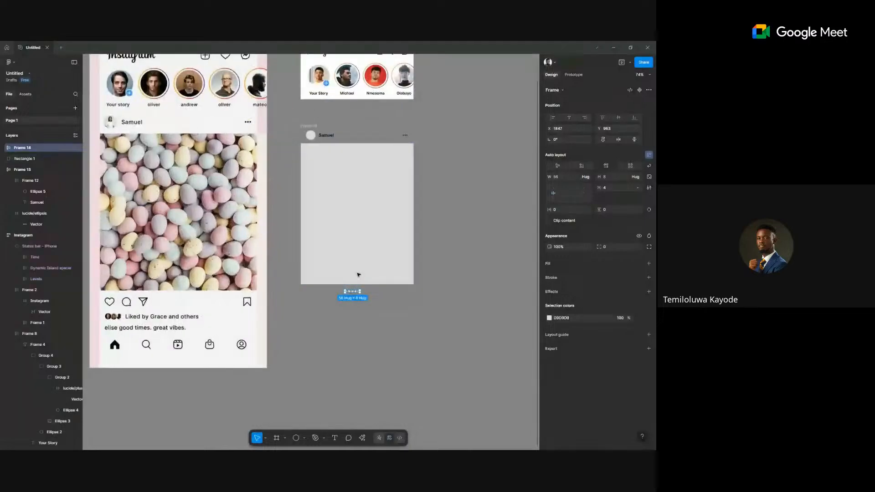
scroll(358, 274, up, 2)
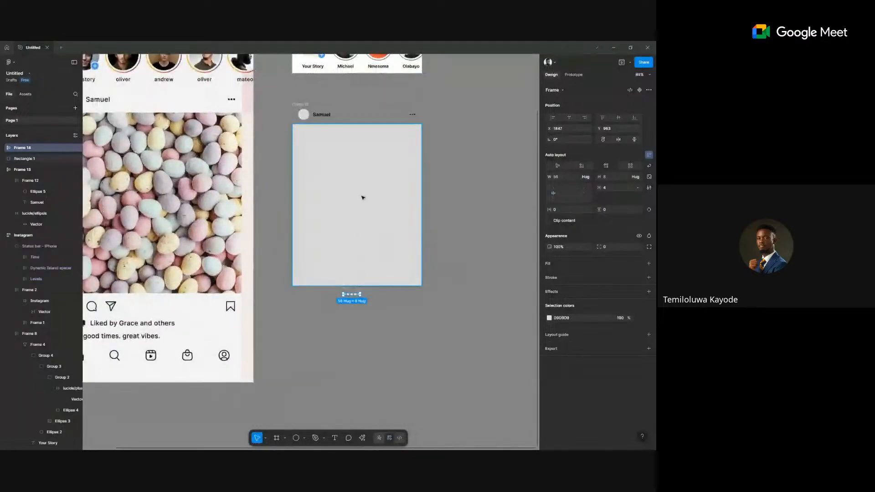
click(348, 213)
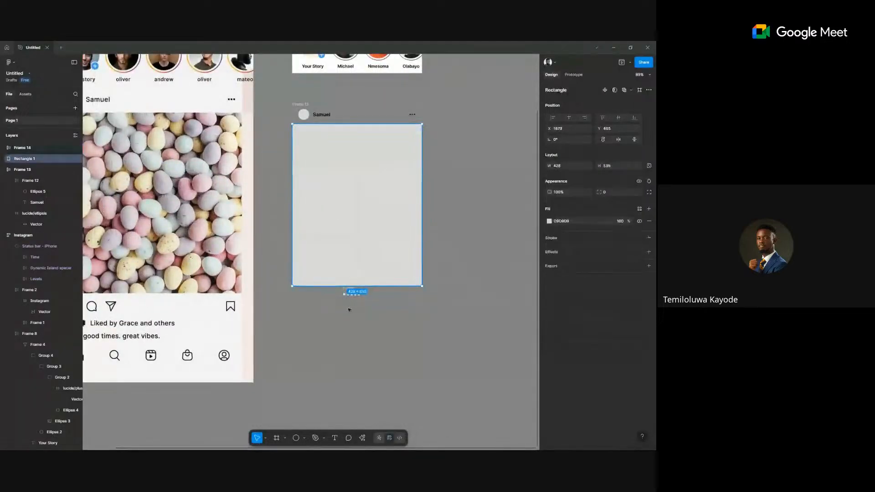
scroll(349, 291, up, 5)
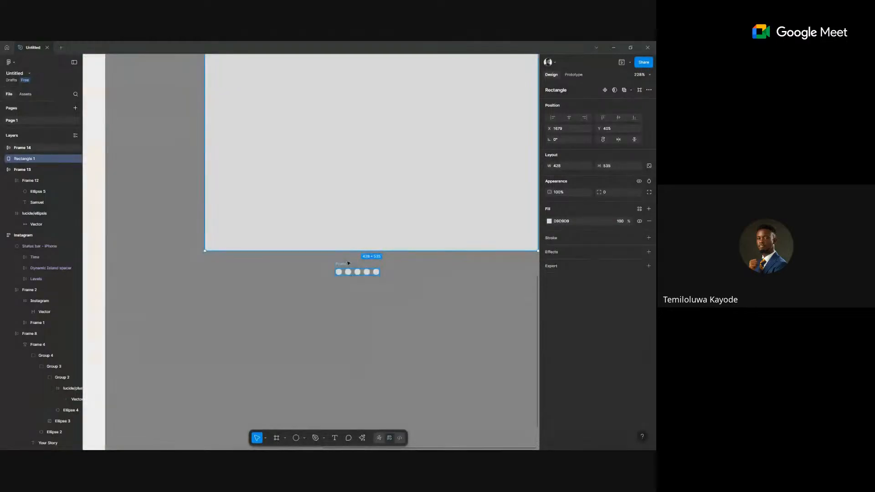
Stack the placeholder rectangle and dot row into an auto-layout frame with a 20 gap.
shift+click(349, 271)
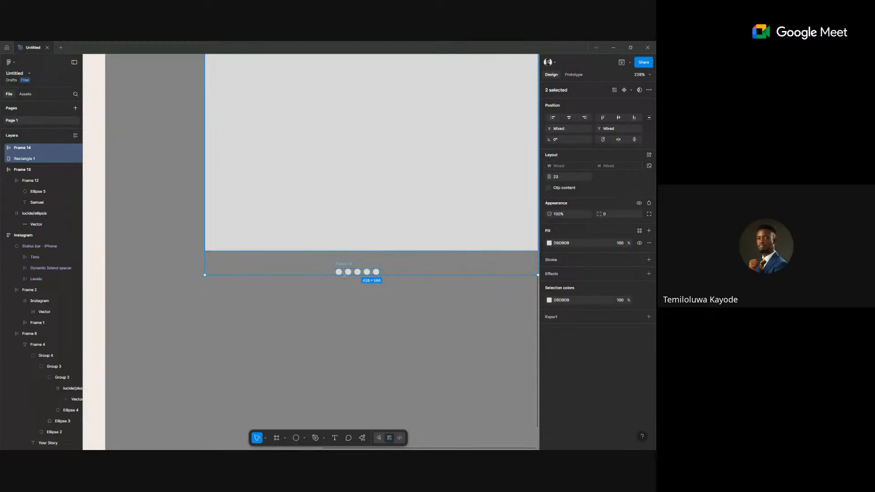
key(shift+a)
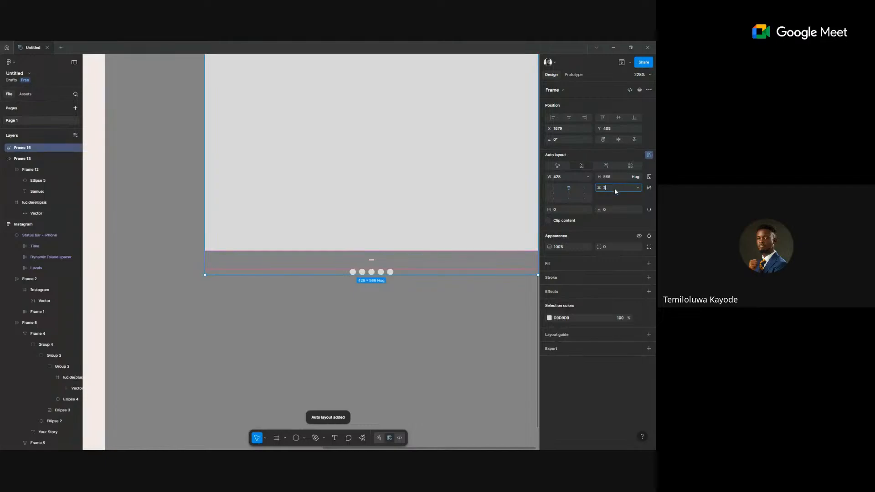
text(20)
key(Return)
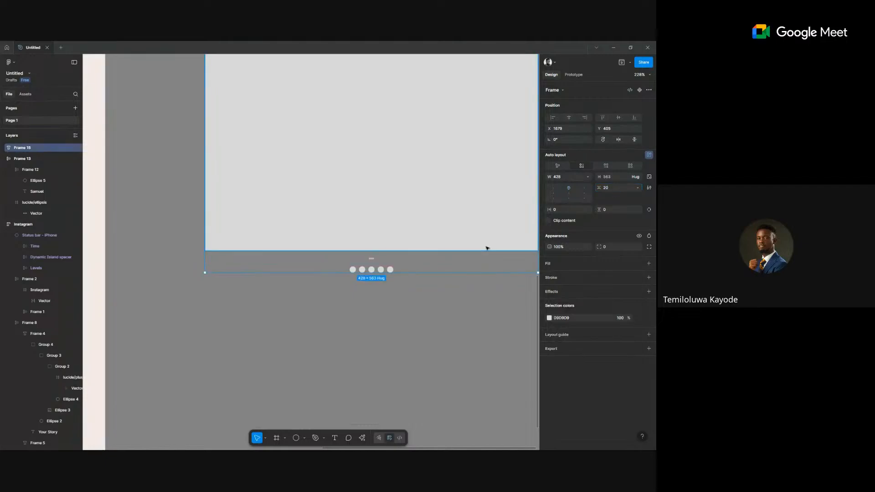
scroll(531, 234, down, 10)
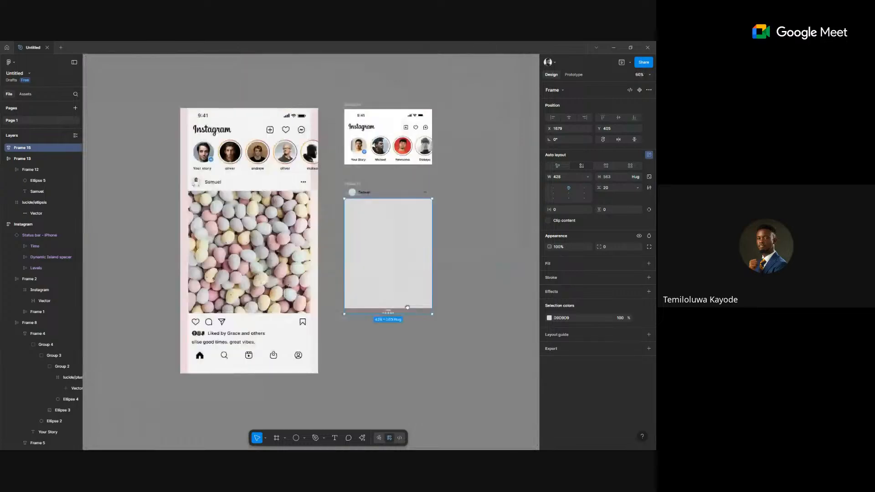
scroll(407, 307, up, 10)
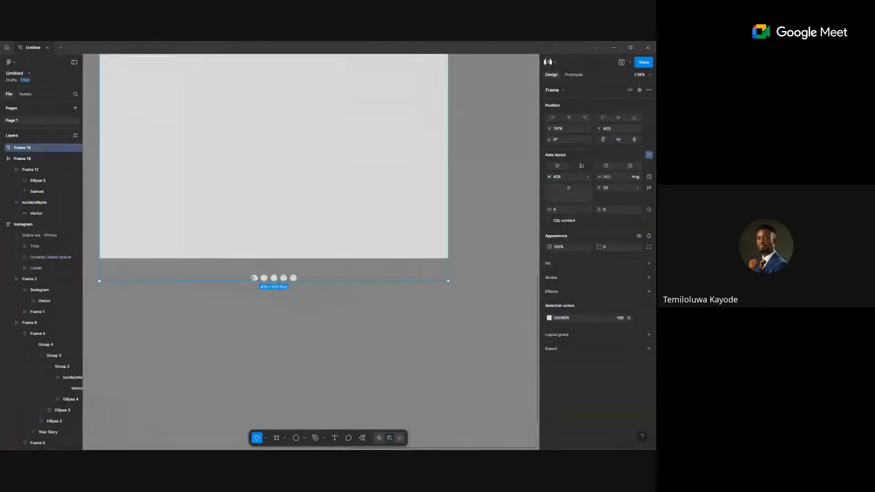
Fill the first dot with the black Miscellaneous/Window Grabber library colour and zoom out.
double_click(254, 278)
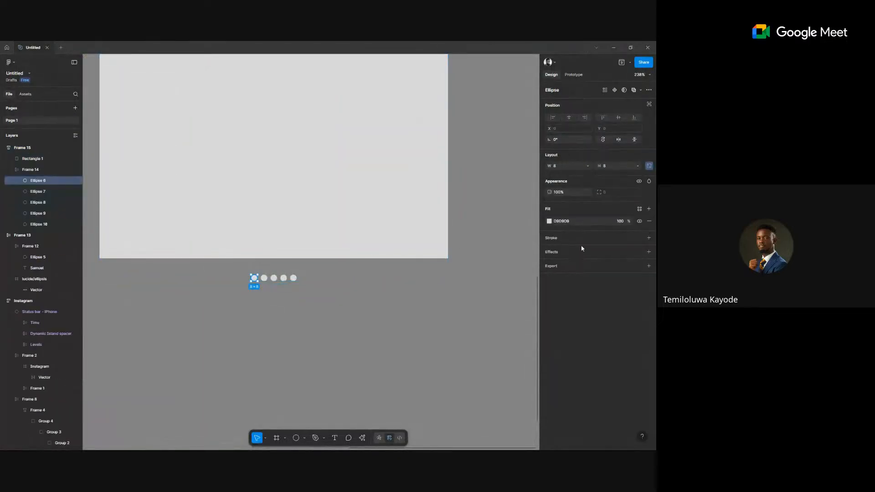
click(639, 208)
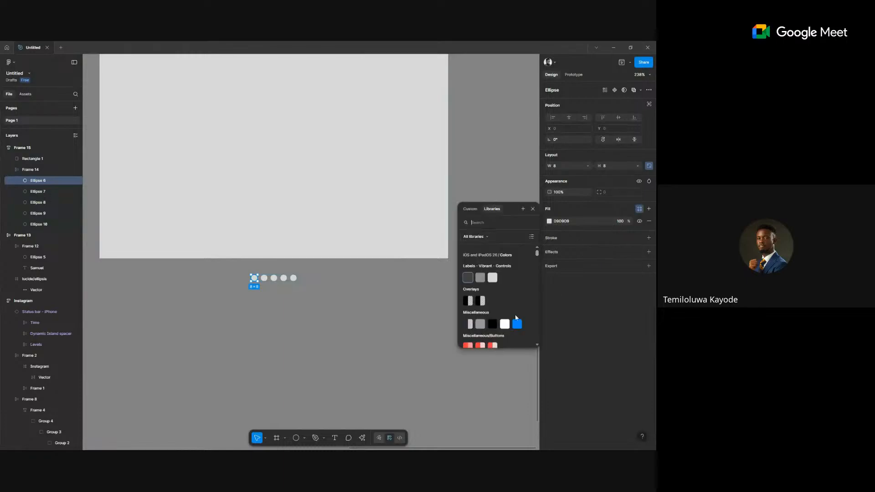
click(492, 324)
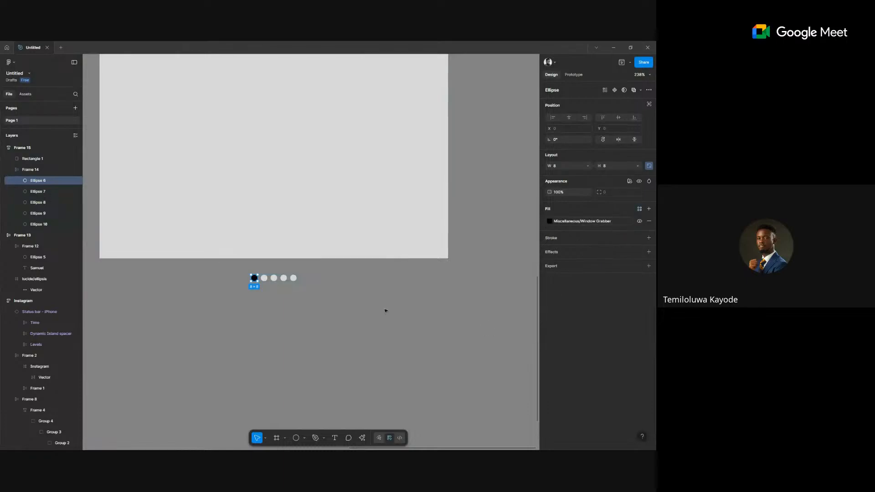
click(385, 311)
key(shift+1)
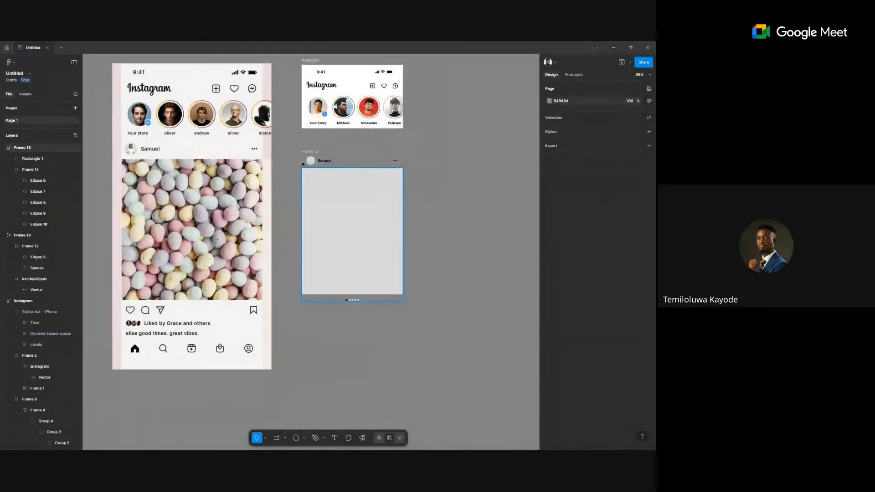
Move Frame 15 into empty canvas space to the right of the Instagram mockups.
click(314, 186)
drag(313, 185, 313, 145)
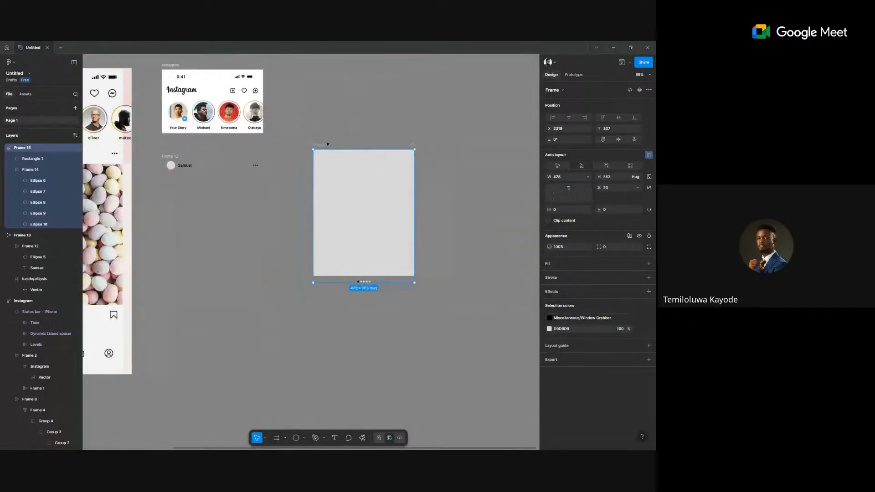
drag(366, 137, 388, 127)
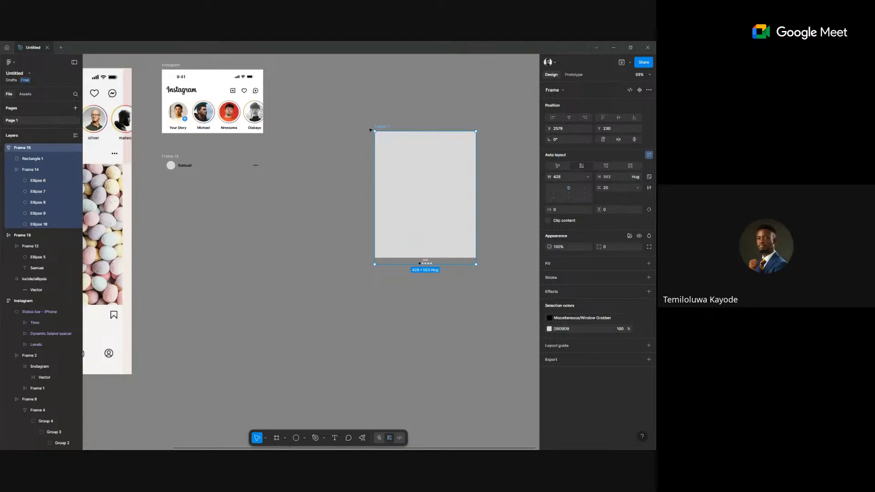
drag(370, 130, 353, 132)
scroll(295, 155, right, 3)
scroll(295, 156, up, 1)
scroll(296, 161, down, 2)
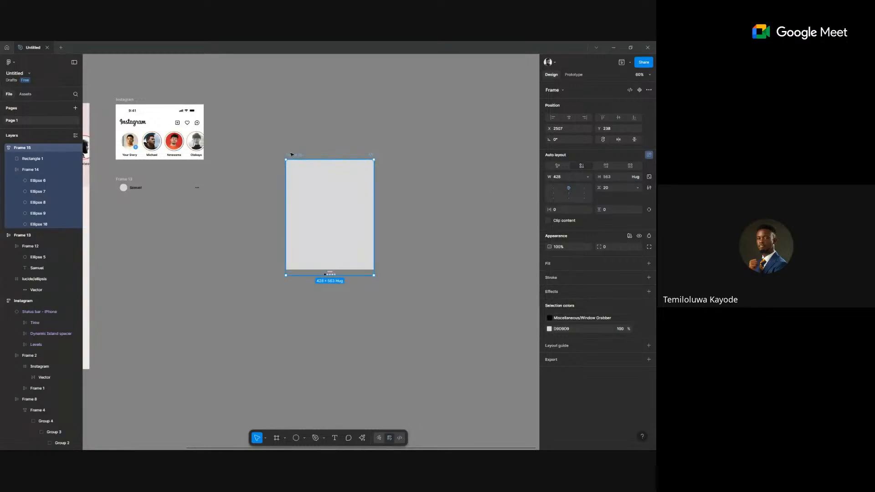
Duplicate Frame 15 beside the original, then delete the copy.
key(ctrl+d)
drag(398, 155, 378, 155)
scroll(404, 157, right, 2)
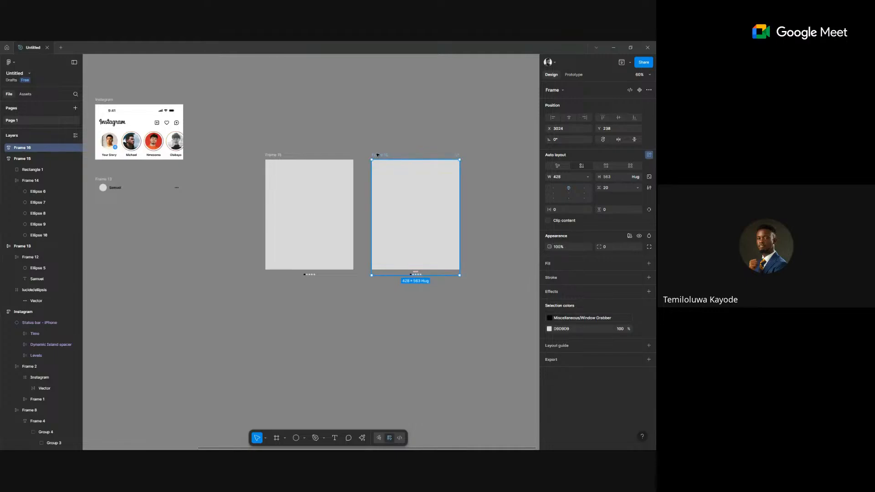
key(Delete)
Alt-drag a copy of Frame 15 to its right.
click(279, 155)
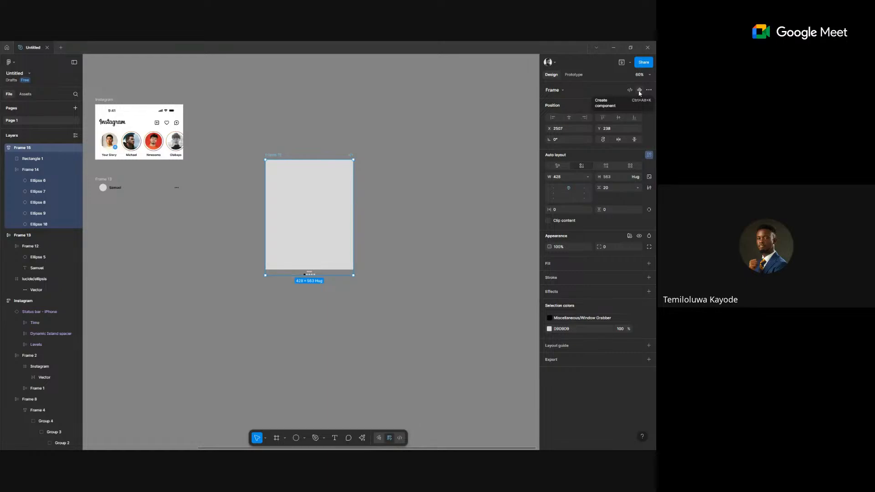
scroll(421, 127, down, 2)
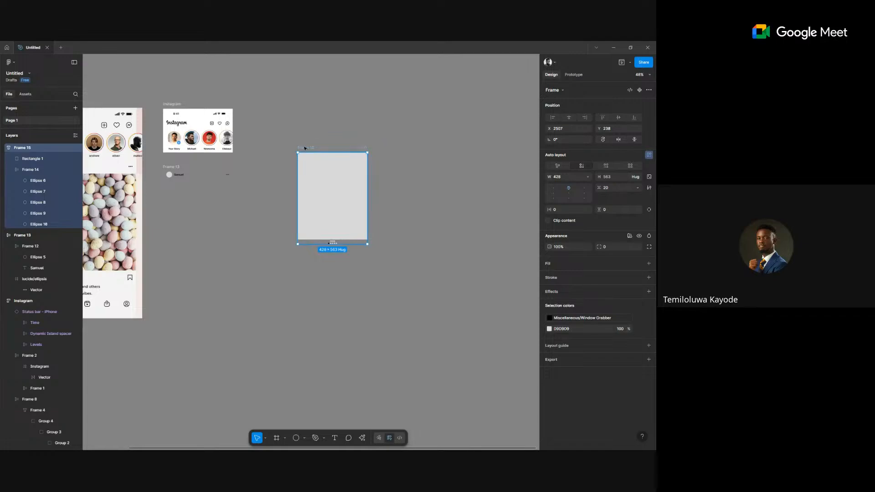
drag(332, 148, 388, 151)
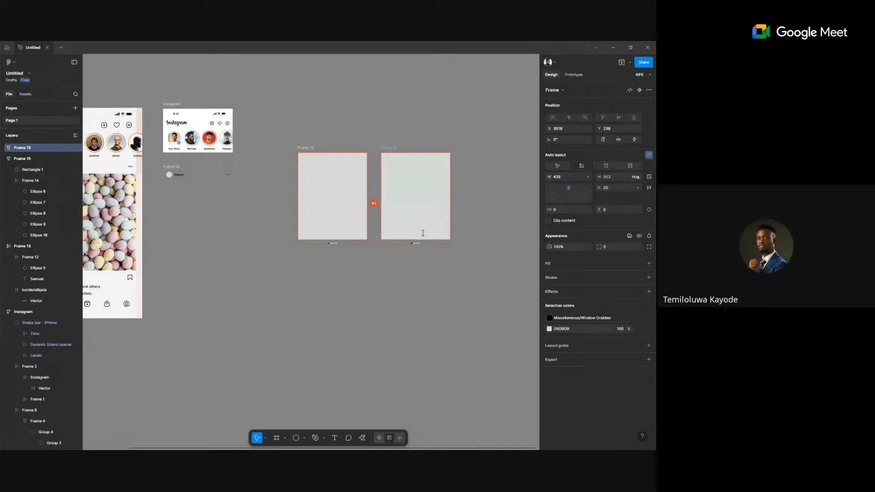
scroll(422, 234, up, 5)
scroll(422, 253, up, 5)
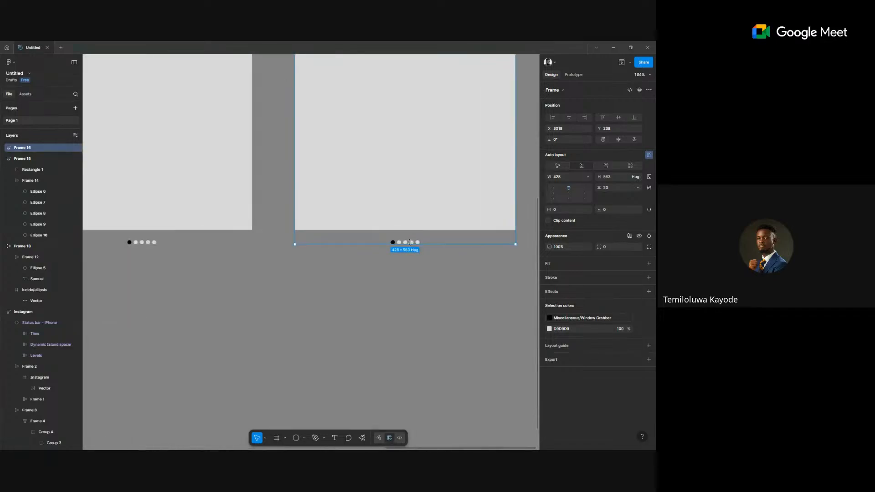
scroll(406, 236, down, 5)
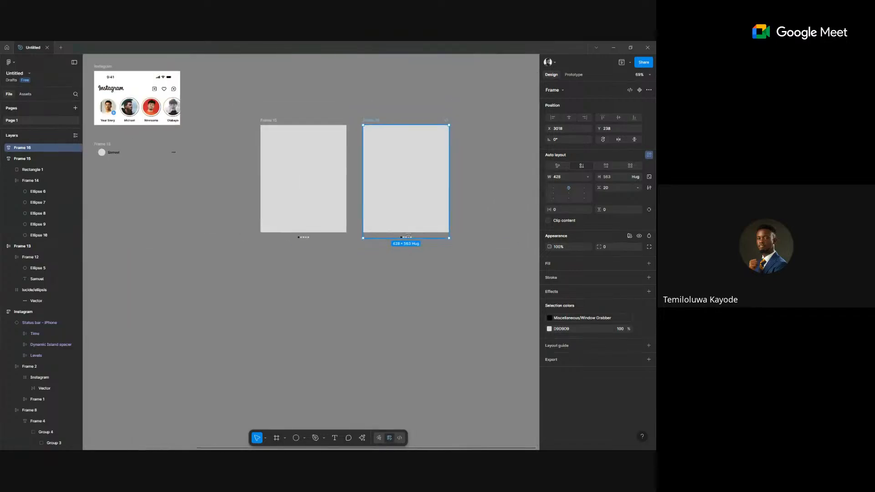
scroll(398, 221, right, 3)
Duplicate the slide frame further so Frames 15 through 19 line up side by side.
key(ctrl+d)
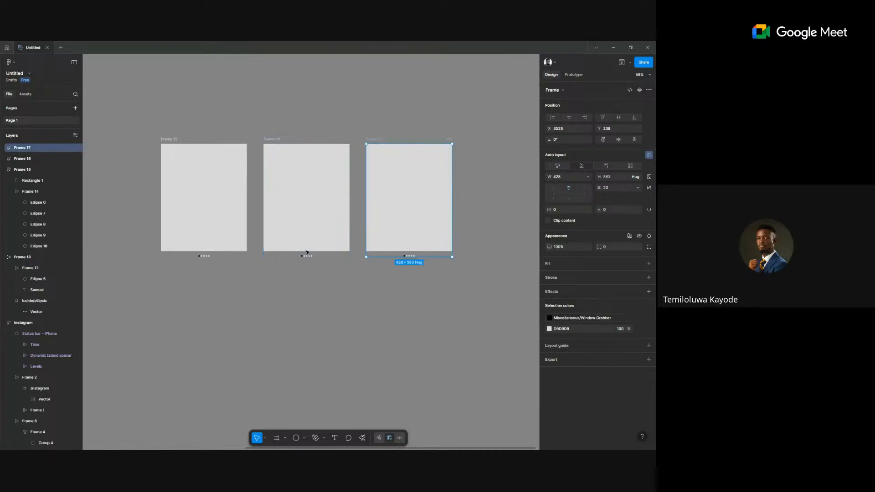
key(ctrl+d)
key(ctrl+d)
scroll(307, 247, down, 3)
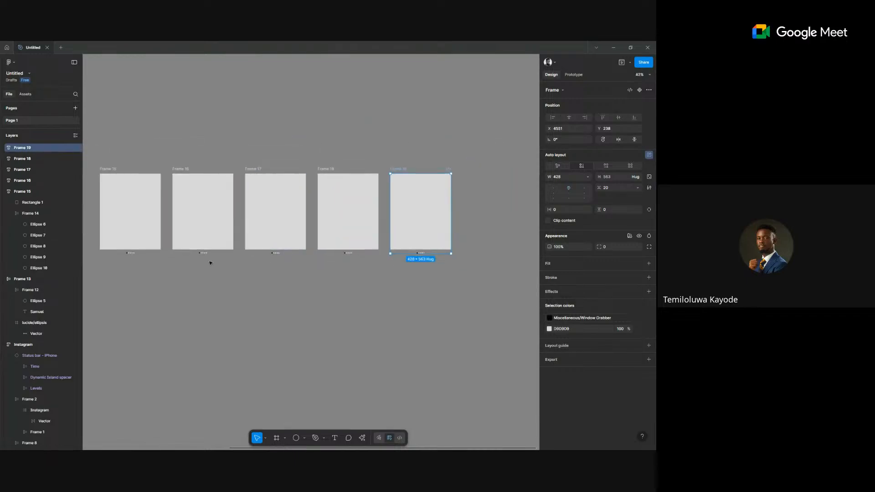
scroll(255, 259, left, 2)
scroll(237, 248, up, 2)
scroll(238, 248, up, 5)
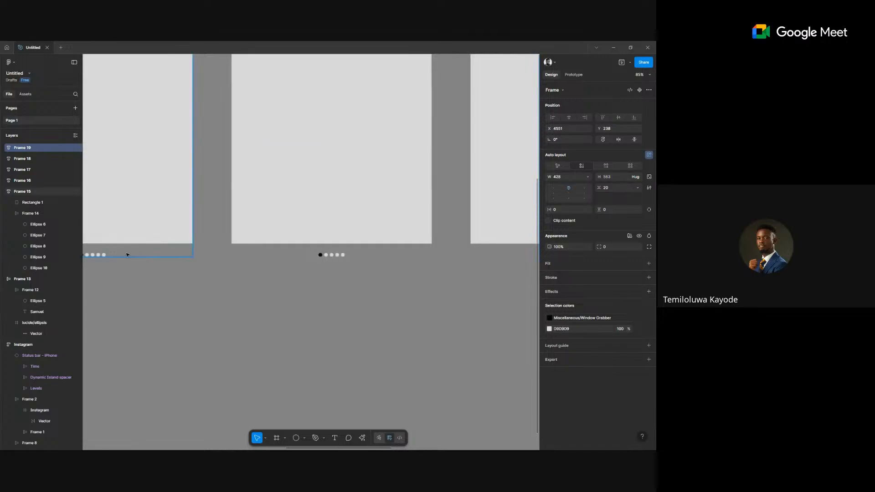
scroll(348, 271, up, 2)
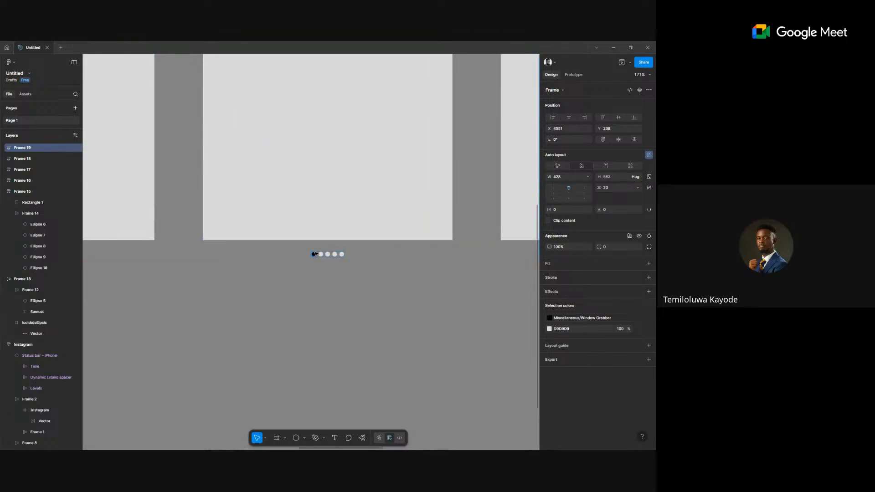
click(314, 253)
scroll(313, 254, down, 3)
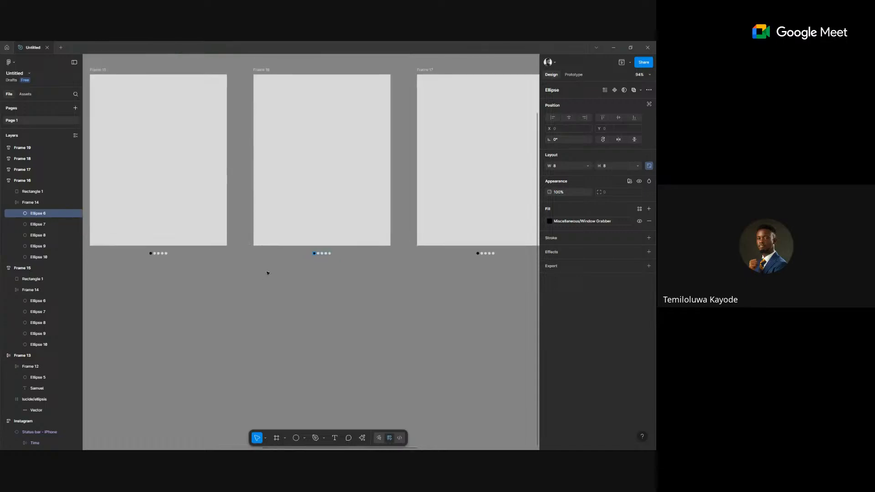
Detach the black style from the first dot in Frames 16–19, leaving it light grey D9D9D9.
click(330, 253)
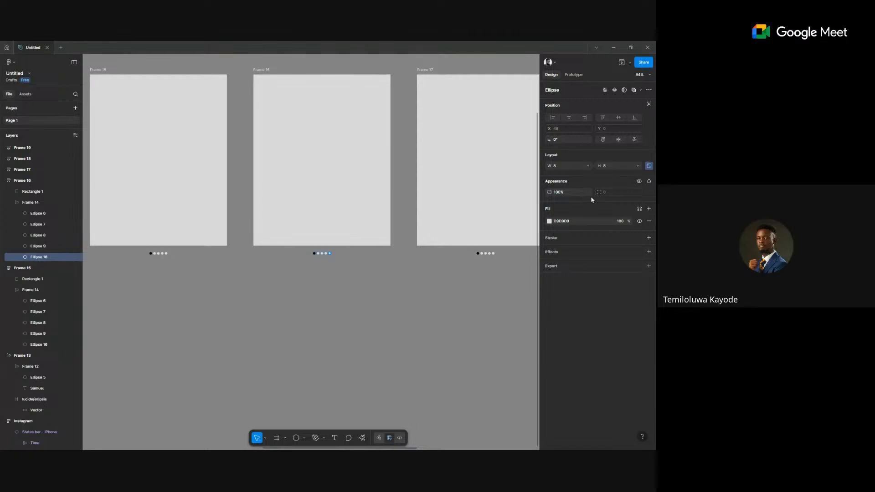
click(573, 220)
click(318, 260)
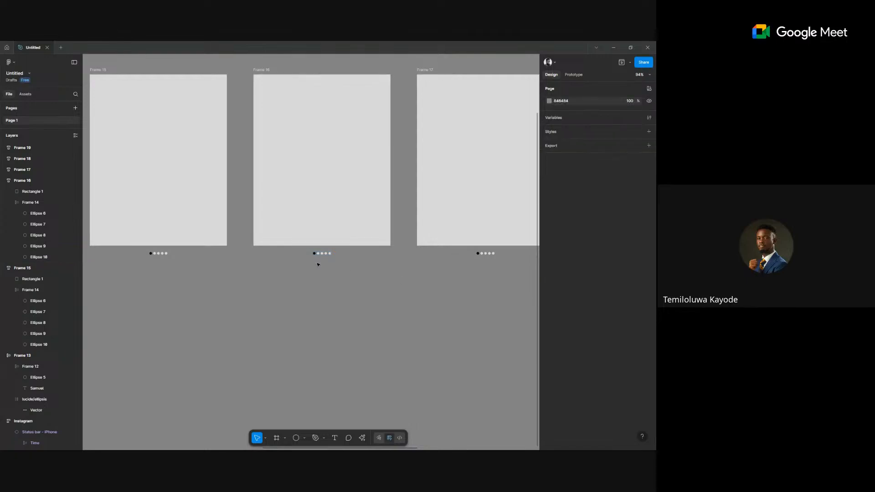
click(357, 263)
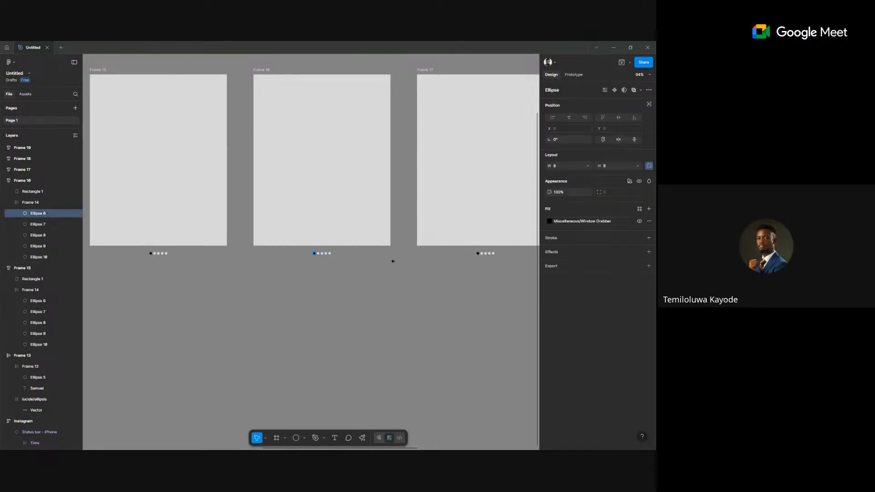
shift+click(478, 254)
scroll(478, 254, right, 5)
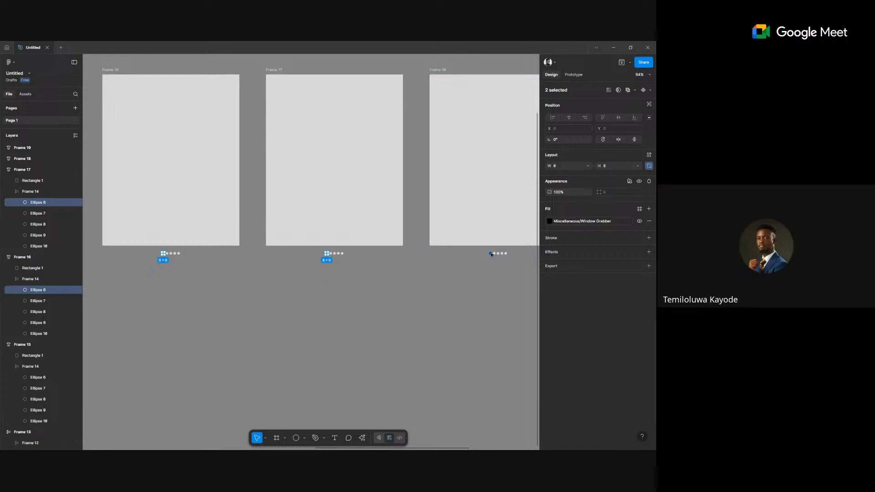
shift+click(491, 254)
scroll(490, 252, right, 7)
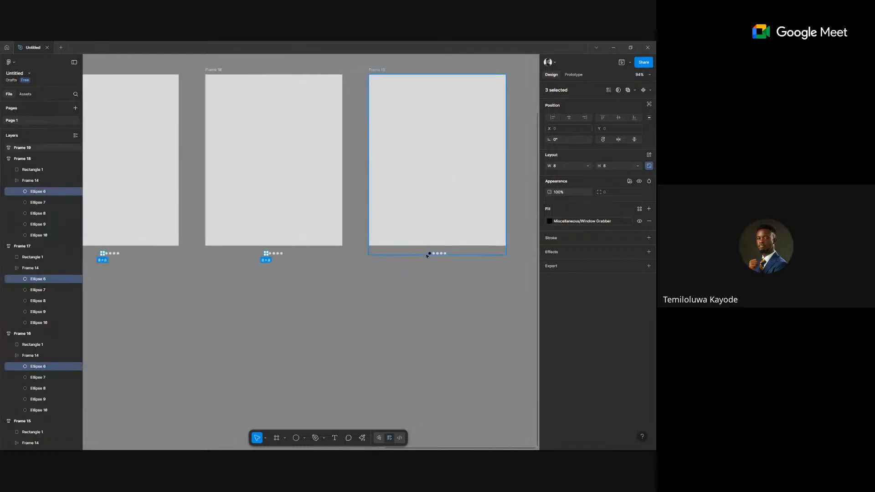
shift+click(429, 253)
click(628, 222)
click(563, 221)
key(Return)
scroll(371, 295, left, 2)
scroll(300, 302, right, 3)
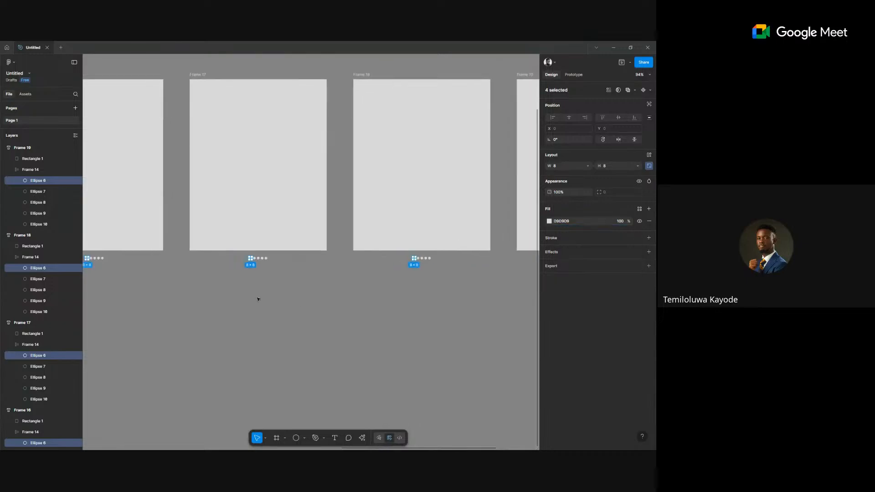
click(299, 302)
Make each frame's next dot (2nd through 5th) black with the Miscellaneous/Window Grabber style.
scroll(328, 292, right, 2)
scroll(299, 283, left, 1)
scroll(265, 280, down, 3)
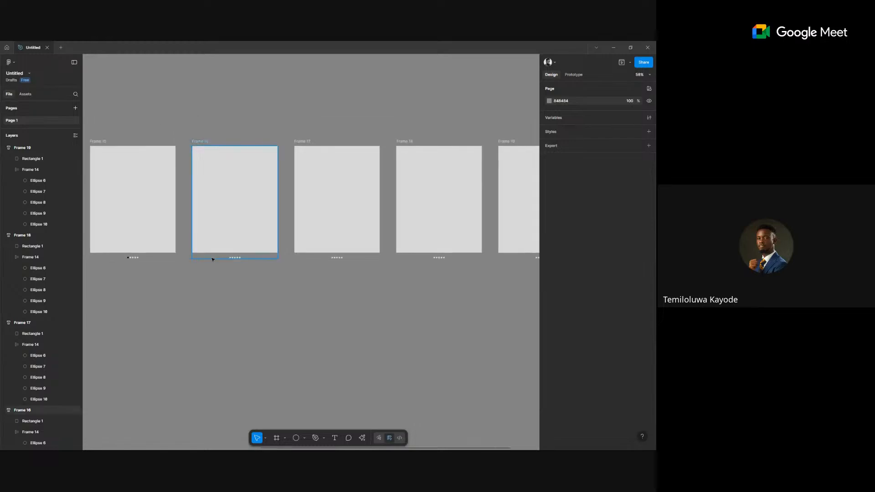
ctrl+scroll(212, 259, up, 5)
ctrl+click(241, 242)
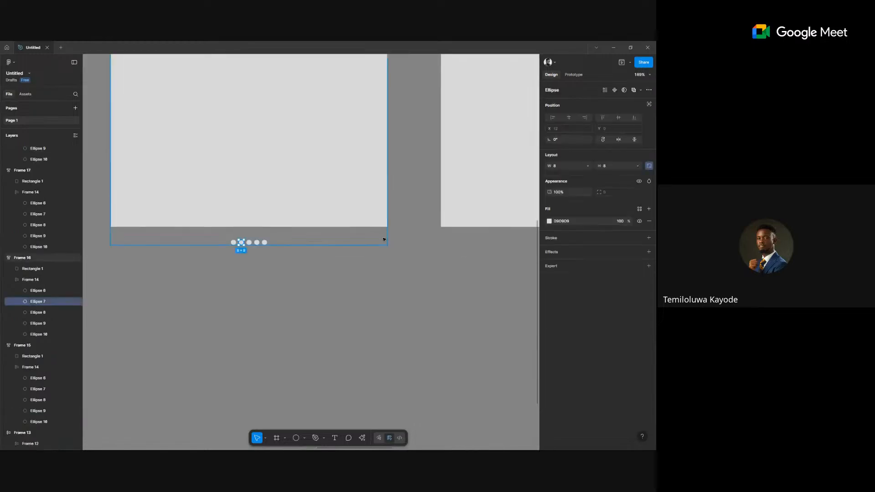
scroll(385, 239, right, 6)
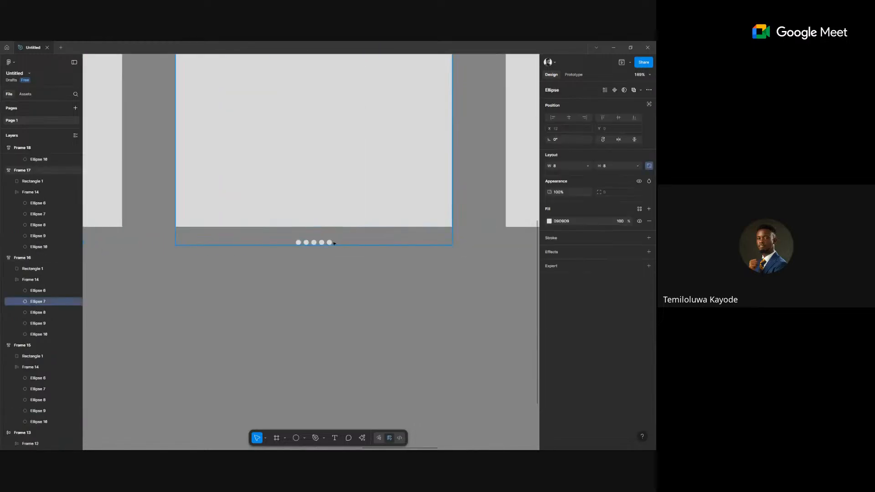
shift+click(314, 242)
scroll(440, 264, right, 3)
scroll(440, 264, right, 7)
shift+click(383, 243)
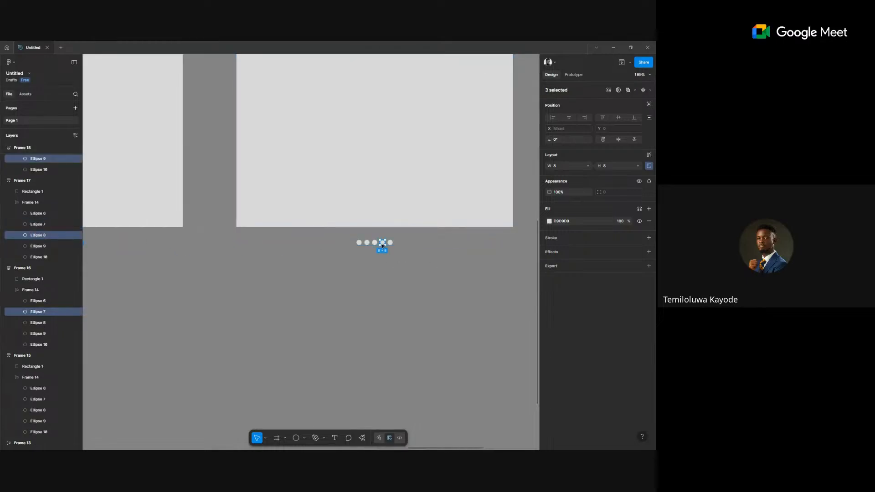
scroll(424, 257, right, 12)
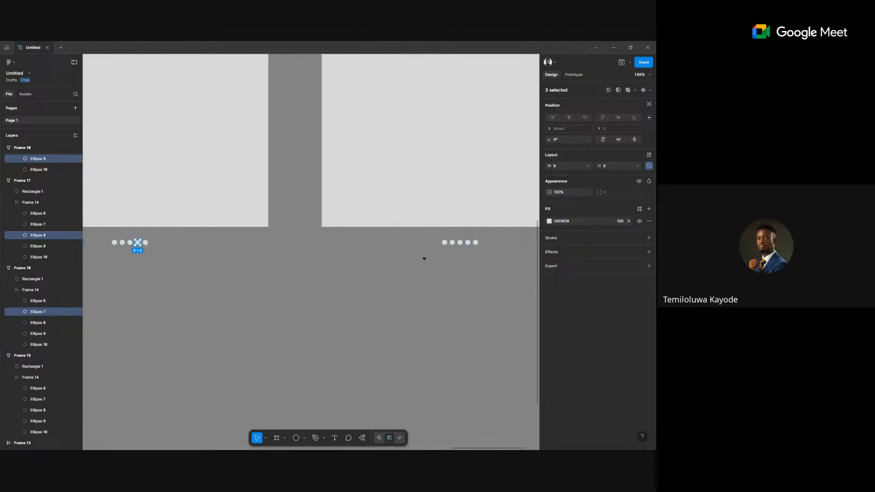
shift+click(383, 242)
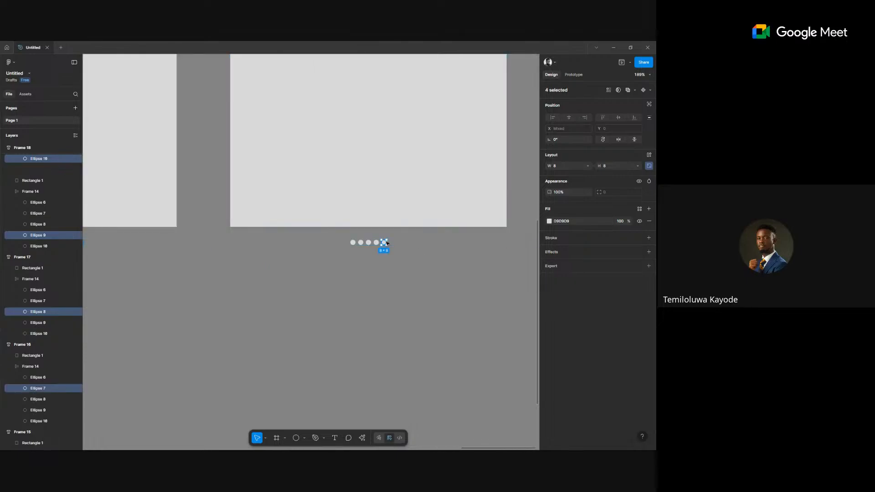
click(640, 209)
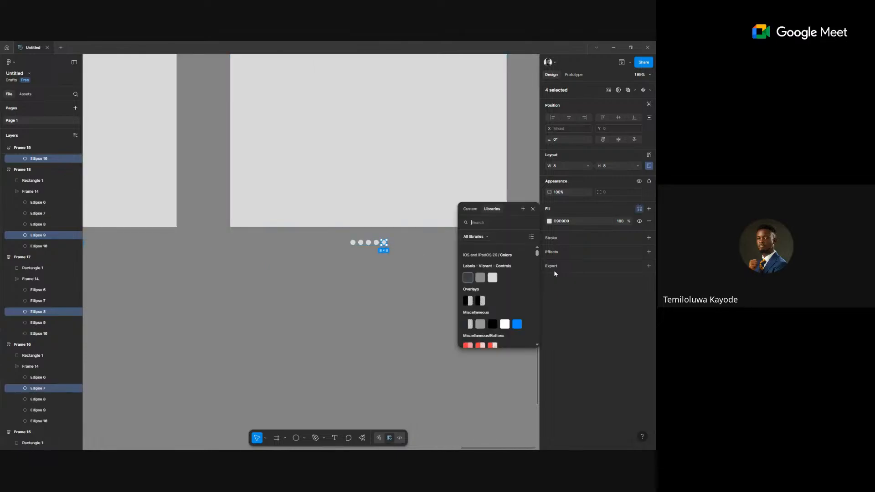
click(496, 326)
click(351, 325)
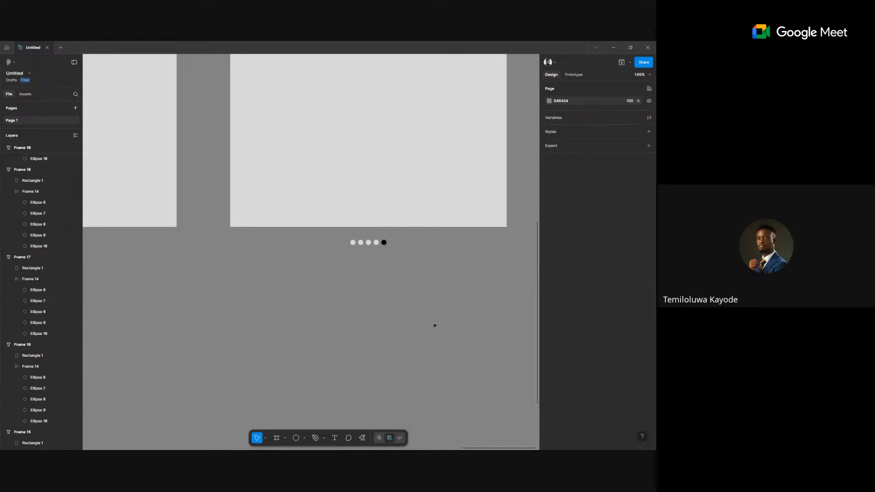
Zoom out and launch Unsplash from the canvas context menu's Plugins list, leaving nothing selected.
scroll(413, 323, down, 10)
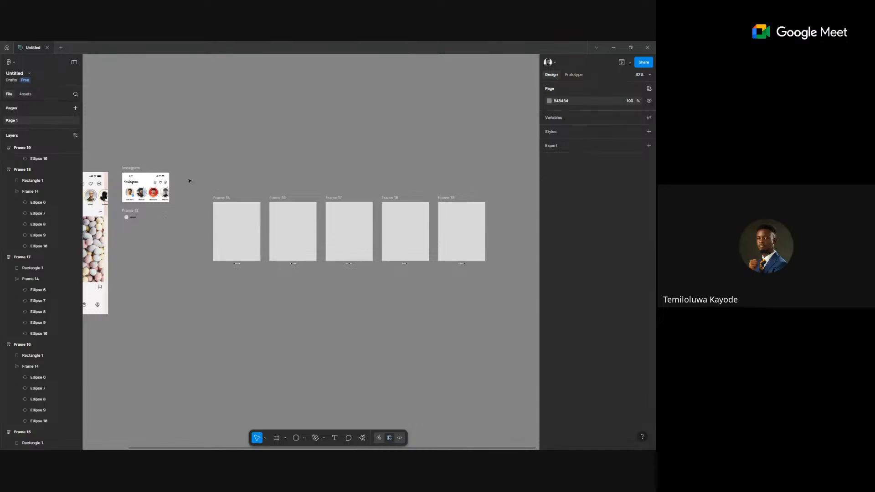
right_click(272, 299)
mouse_move(300, 357)
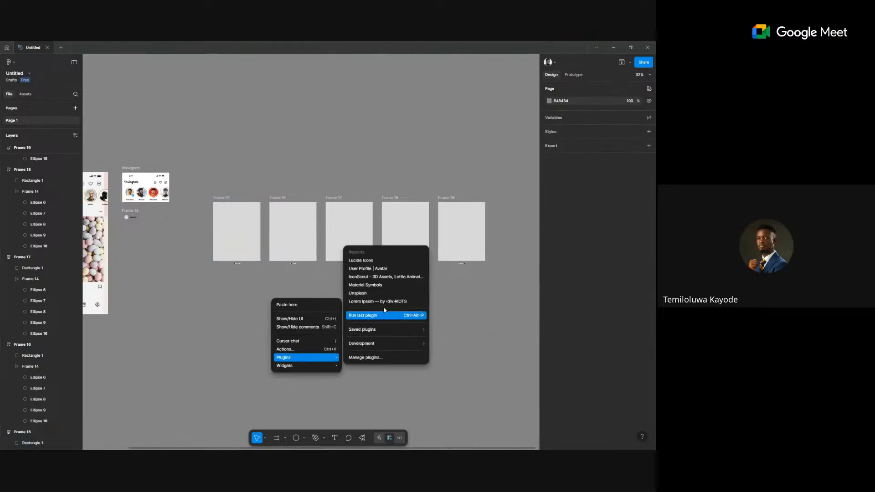
click(382, 293)
click(246, 228)
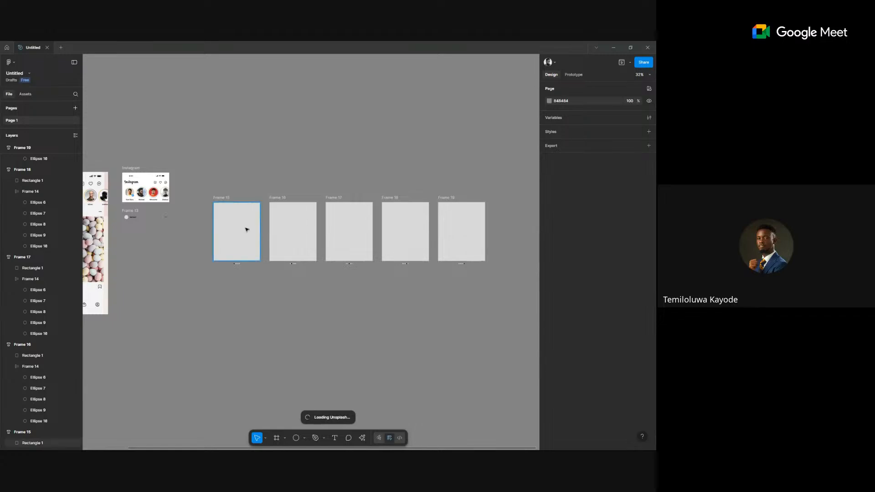
shift+click(304, 236)
shift+click(348, 237)
shift+click(410, 236)
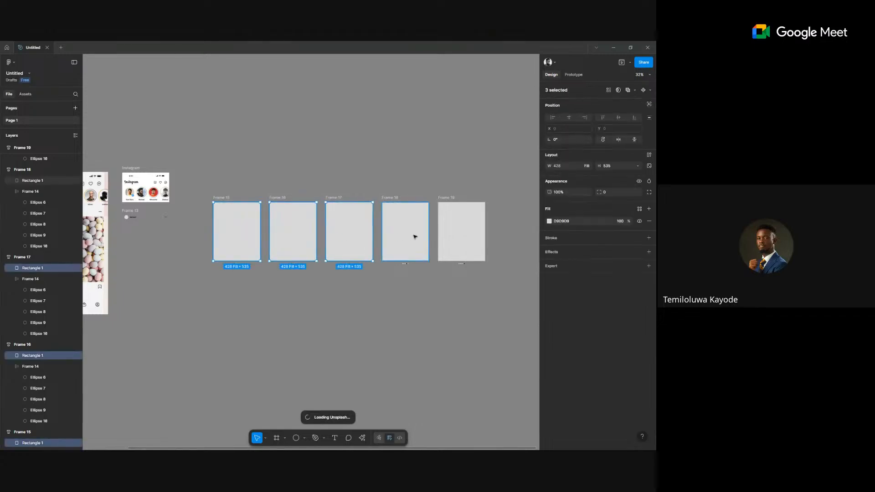
click(451, 316)
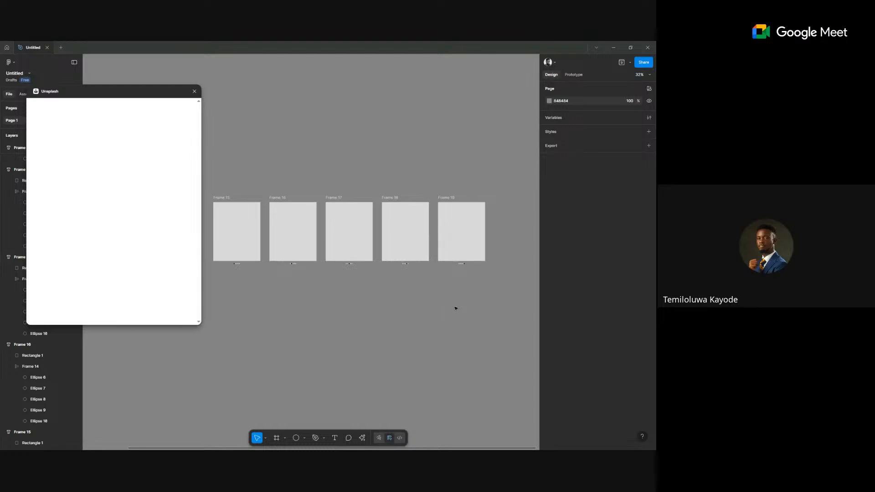
Move the frames clear of the plugin window and search Unsplash for 'influencer'.
drag(335, 327, 376, 323)
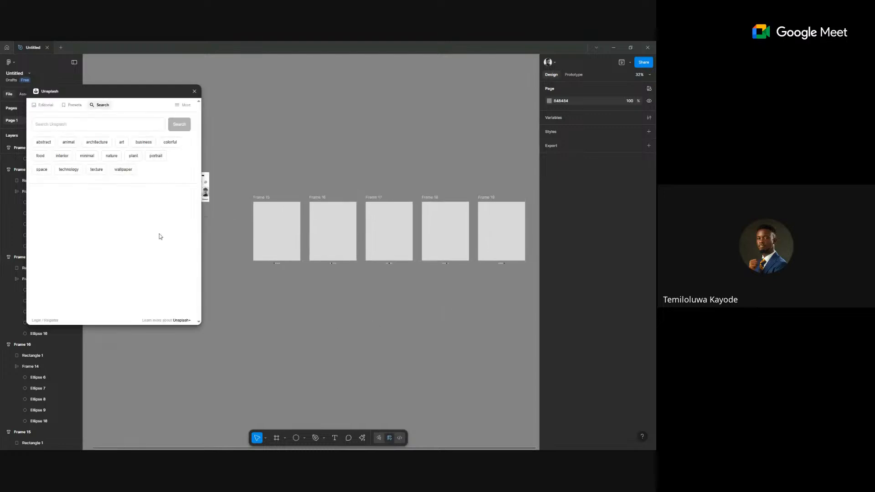
click(94, 124)
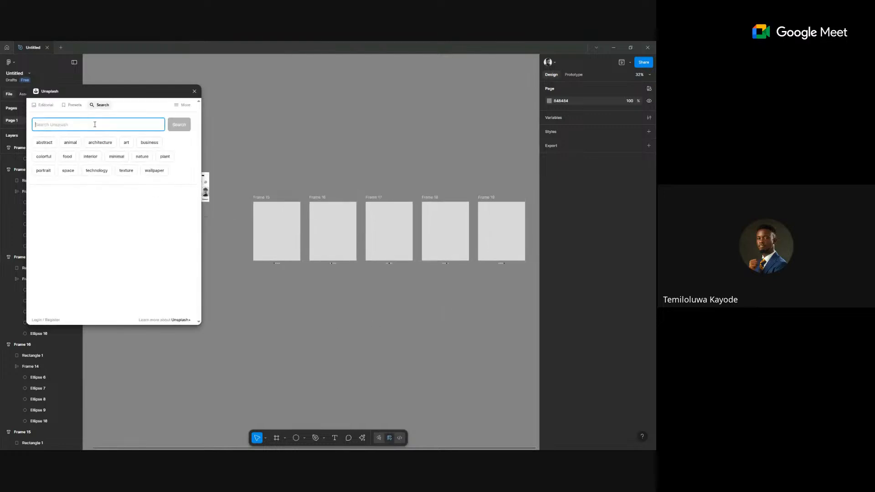
text(influen)
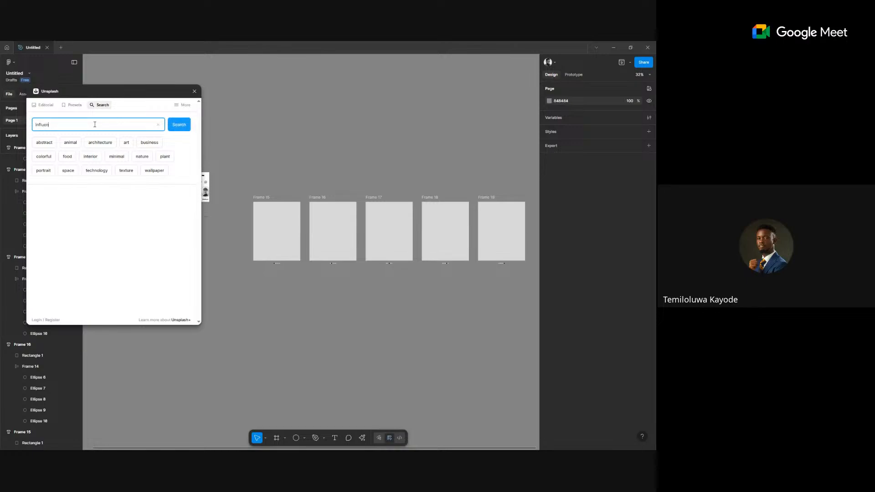
text(cer)
key(Return)
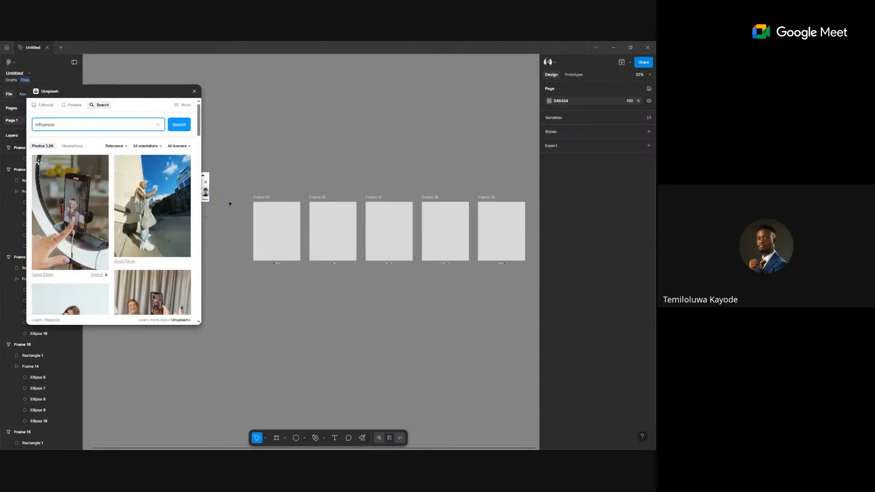
Fill Frames 15–17 with the phone-on-ring-light, Social Cut and woman-by-ring-light photos.
click(298, 246)
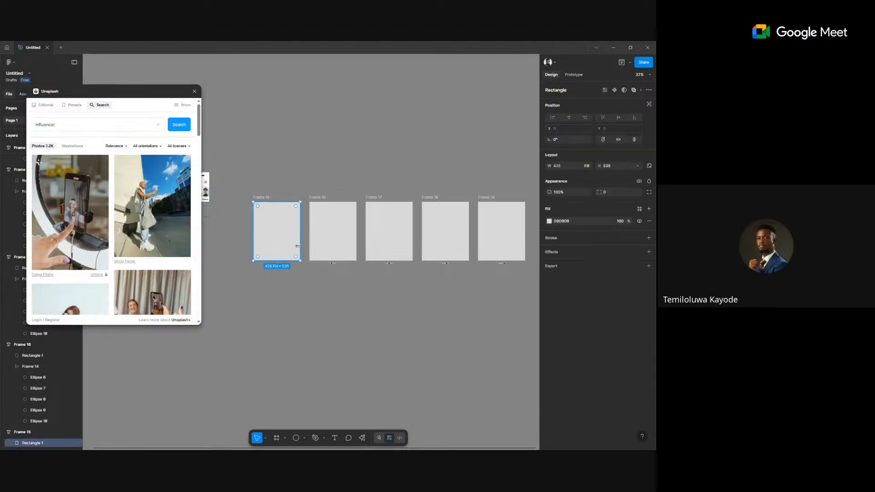
click(103, 218)
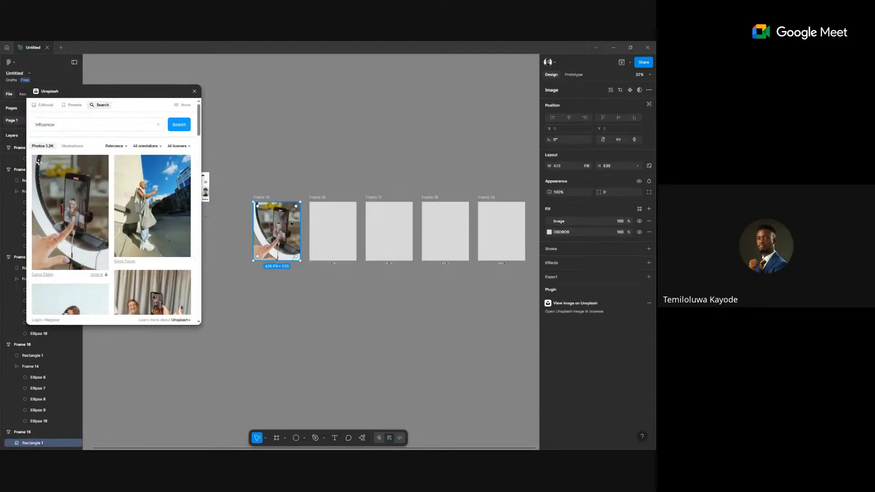
click(317, 226)
scroll(159, 255, down, 3)
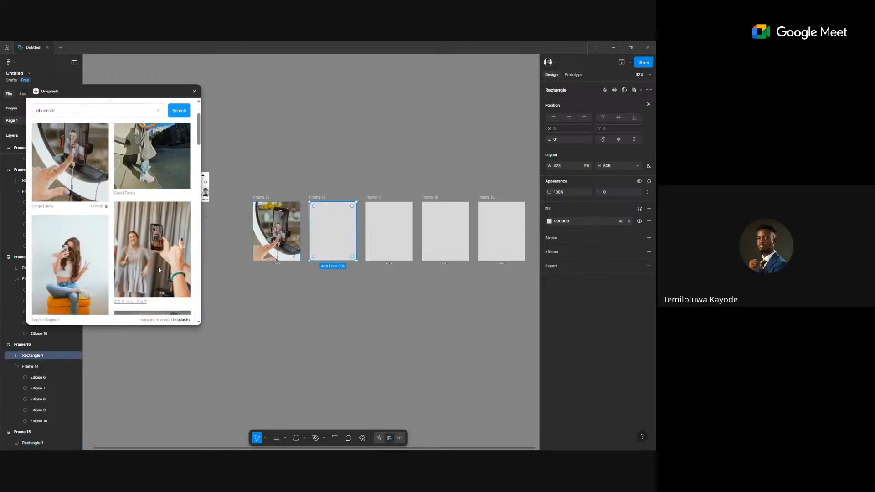
click(162, 226)
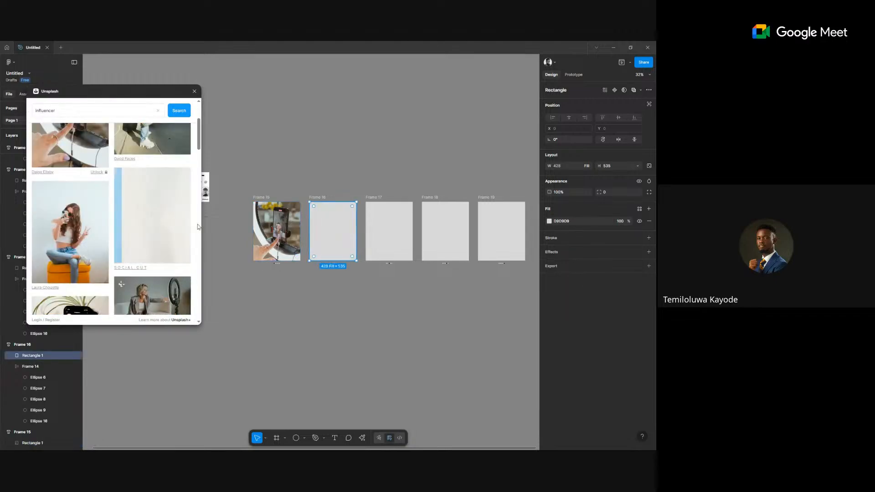
click(391, 230)
click(157, 291)
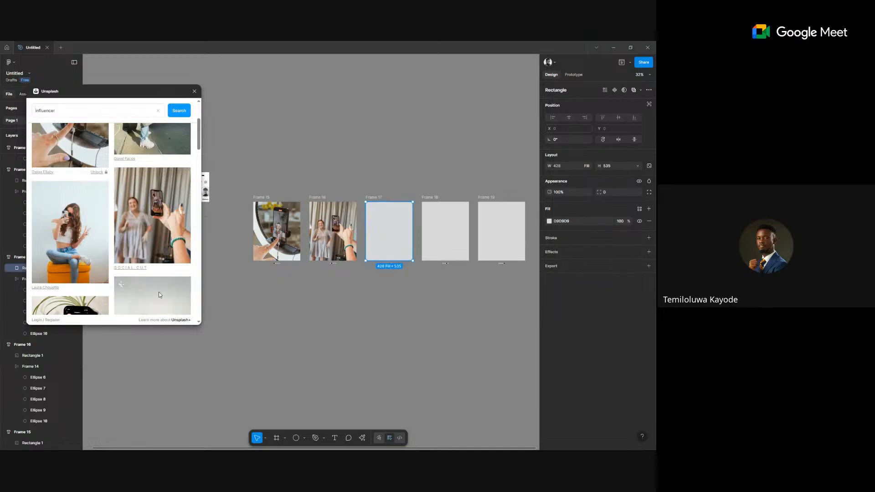
Fill Frame 18 with the phone-screen photo and Frame 19 with the desert photo.
scroll(155, 284, down, 2)
scroll(154, 284, down, 2)
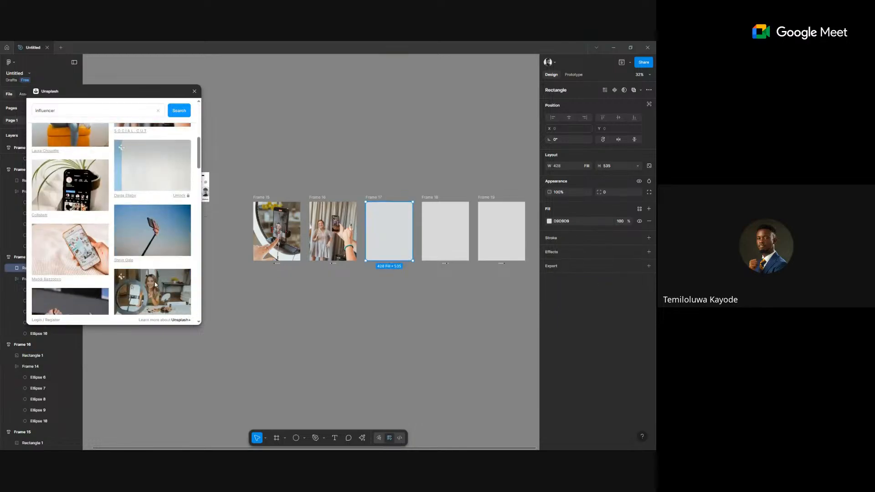
click(457, 235)
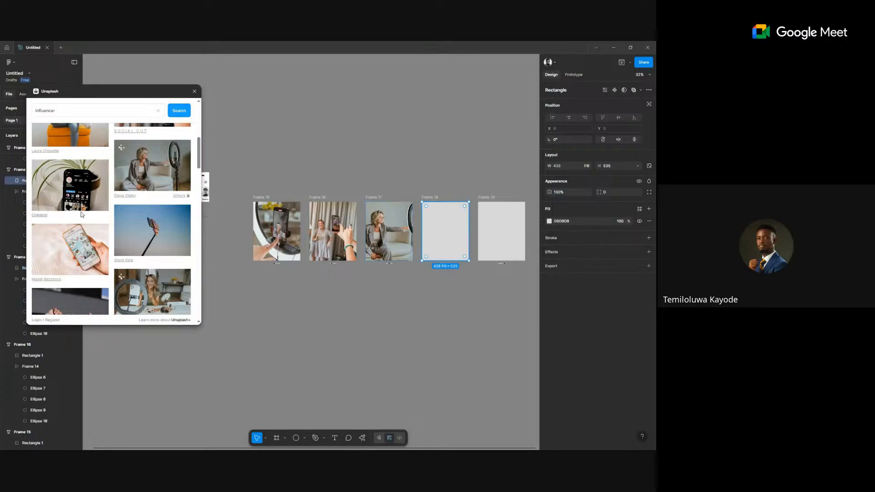
click(70, 193)
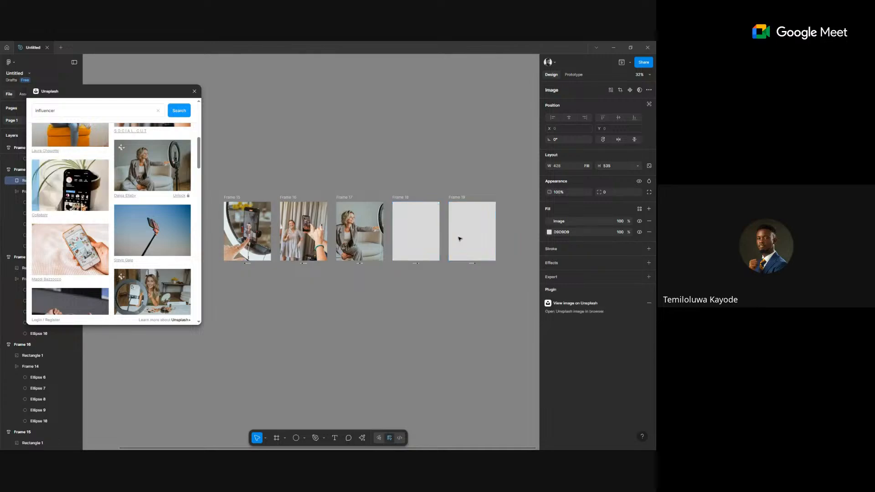
click(459, 238)
scroll(148, 266, down, 3)
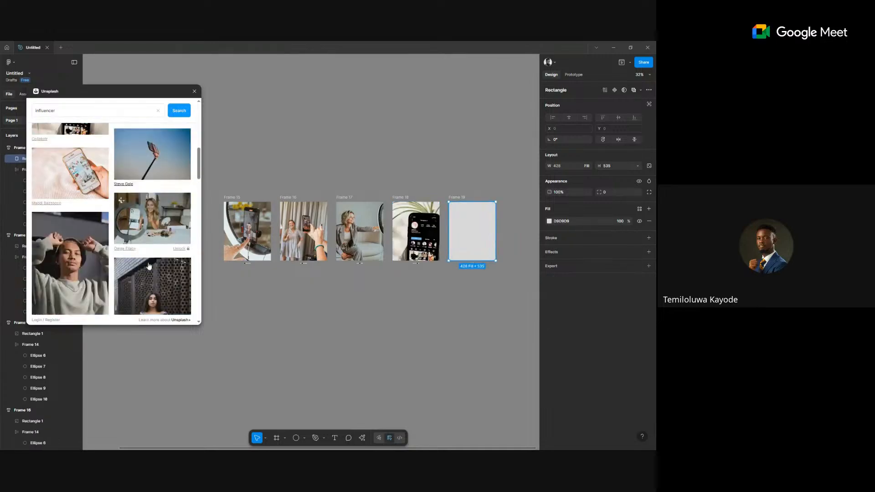
scroll(148, 266, down, 3)
scroll(66, 186, up, 2)
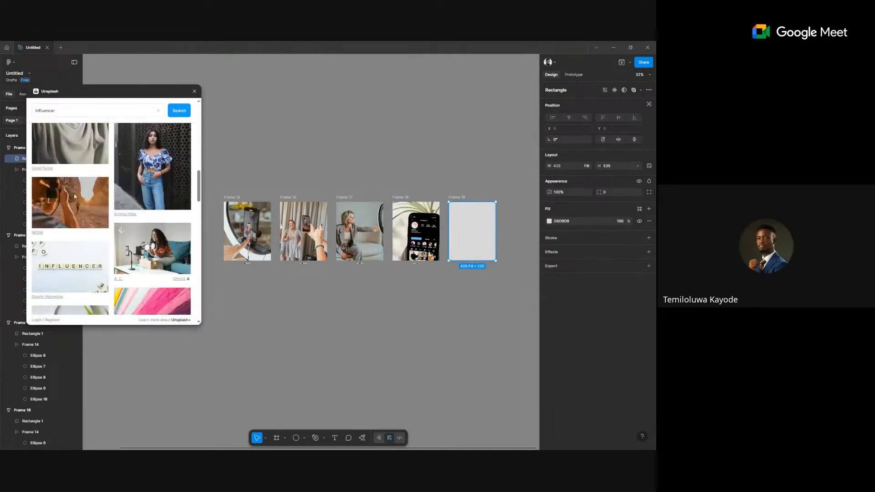
click(66, 186)
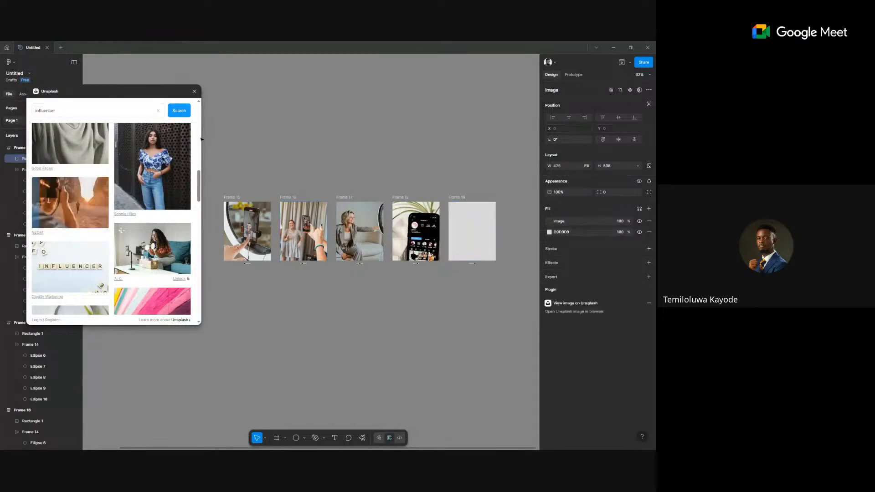
Close the Unsplash plugin and clear the selection.
click(194, 93)
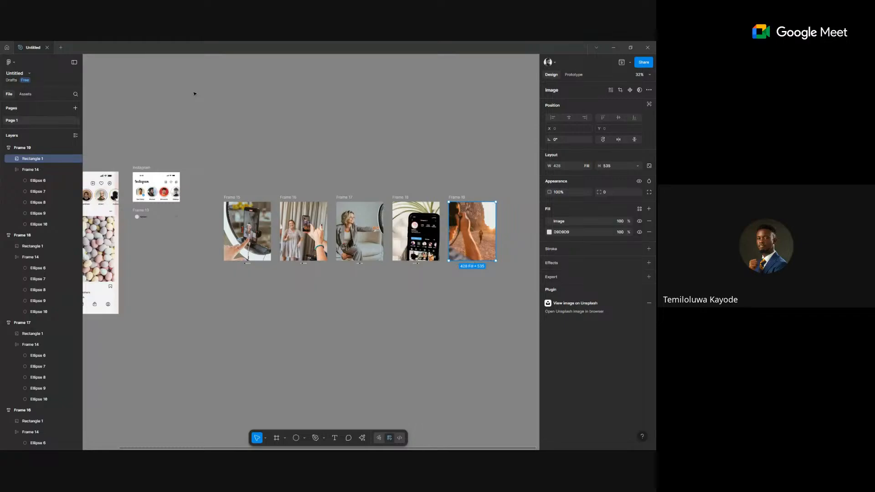
scroll(361, 207, right, 2)
scroll(361, 208, up, 1)
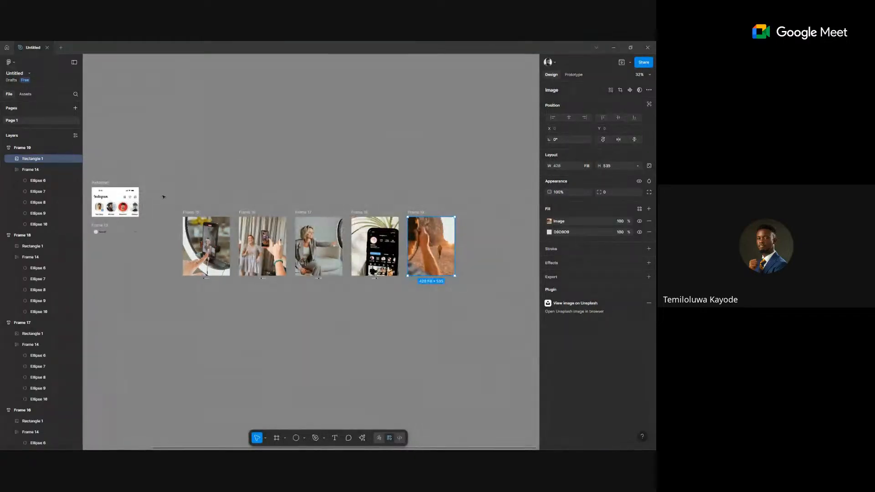
click(163, 197)
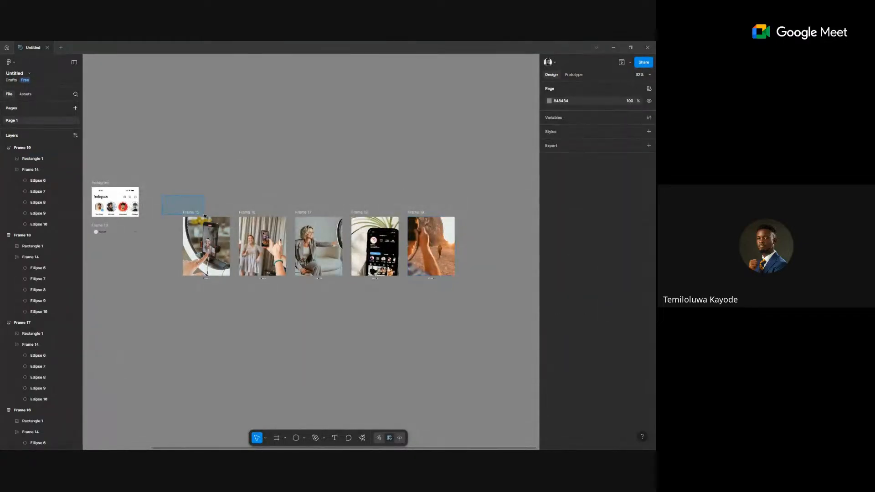
Marquee-select Frames 15–19 and create Component 1, a component set with five variants.
drag(211, 198, 210, 199)
drag(162, 189, 475, 303)
click(632, 90)
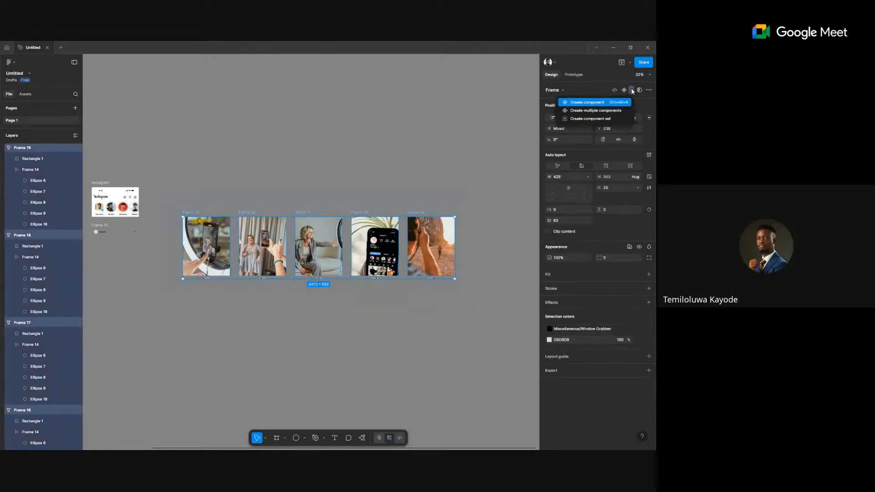
click(607, 119)
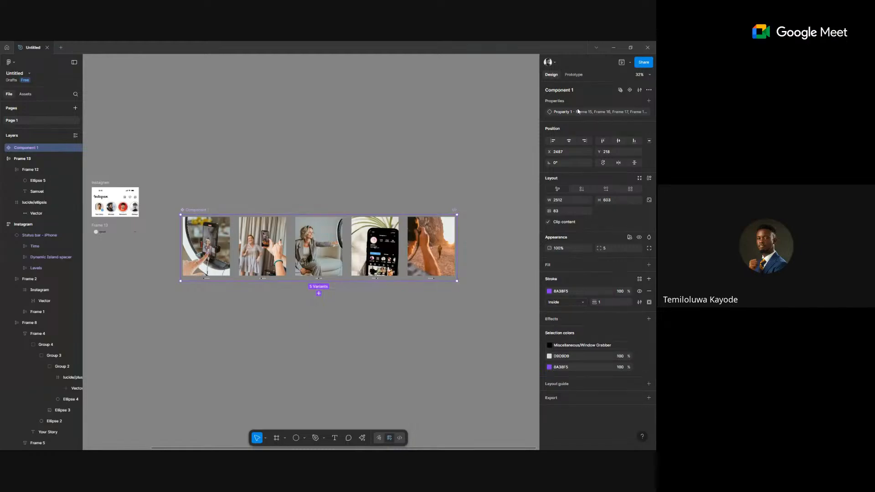
Scroll across the five Unsplash photo variants, then select the first variant, Frame 15.
scroll(229, 262, up, 5)
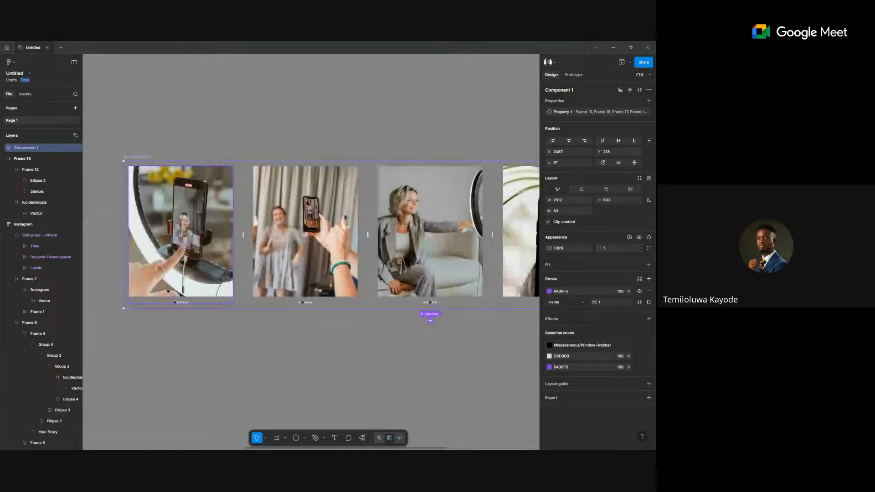
scroll(174, 263, up, 3)
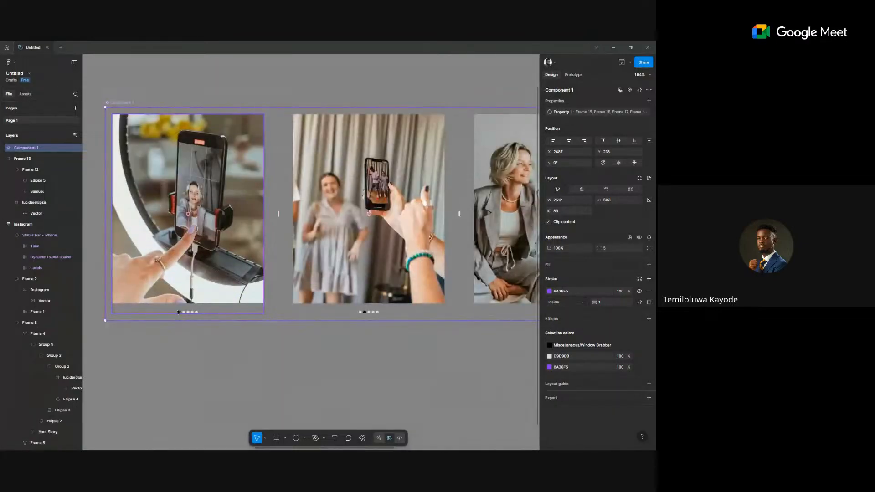
scroll(319, 313, right, 2)
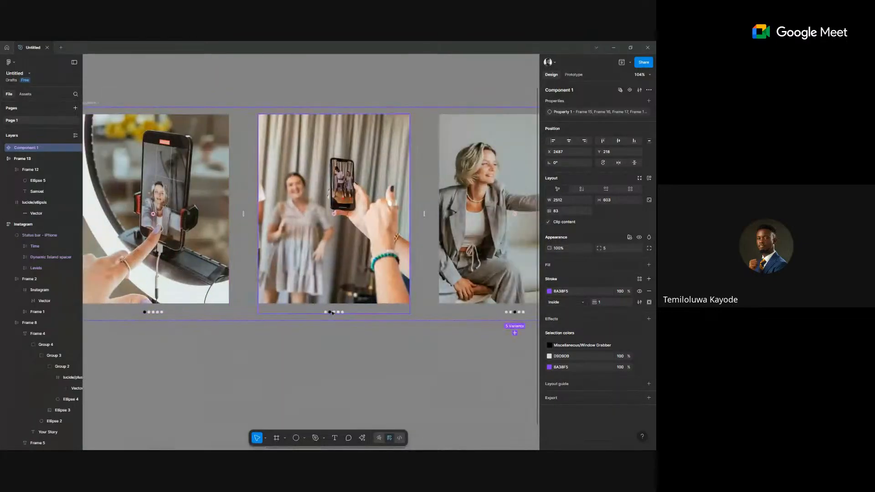
scroll(411, 308, right, 10)
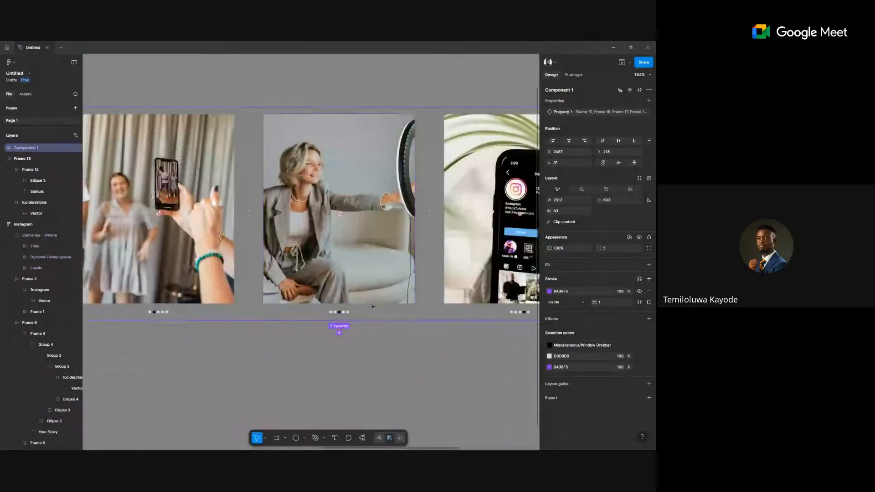
scroll(459, 285, right, 8)
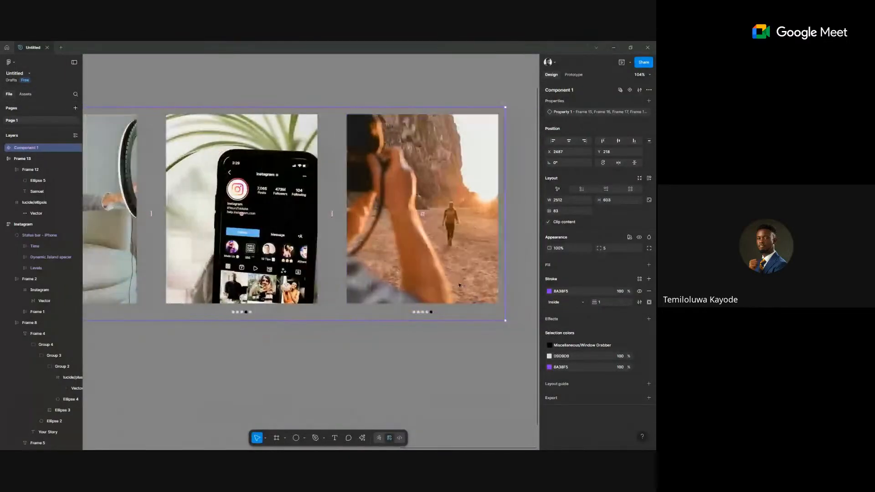
scroll(459, 285, down, 3)
scroll(459, 285, down, 3)
scroll(172, 272, up, 4)
scroll(171, 273, left, 6)
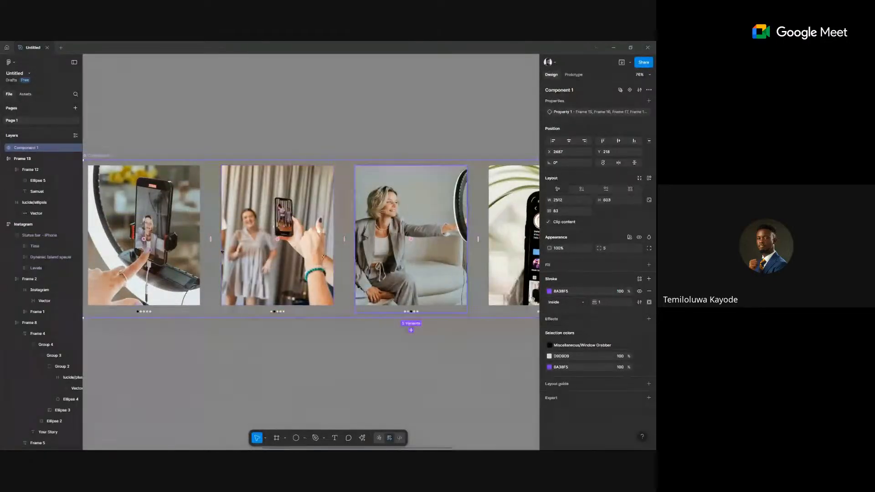
click(157, 253)
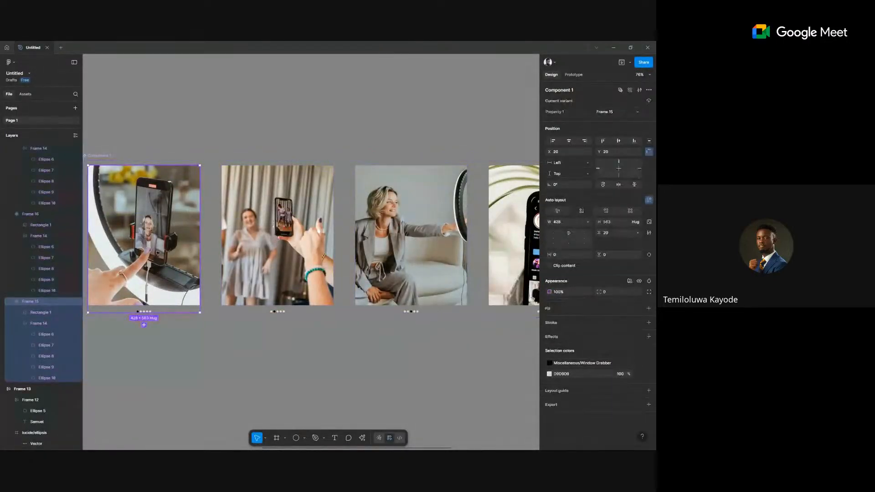
In the Prototype tab, link Frame 15 to Frame 16 with an On drag trigger.
click(570, 74)
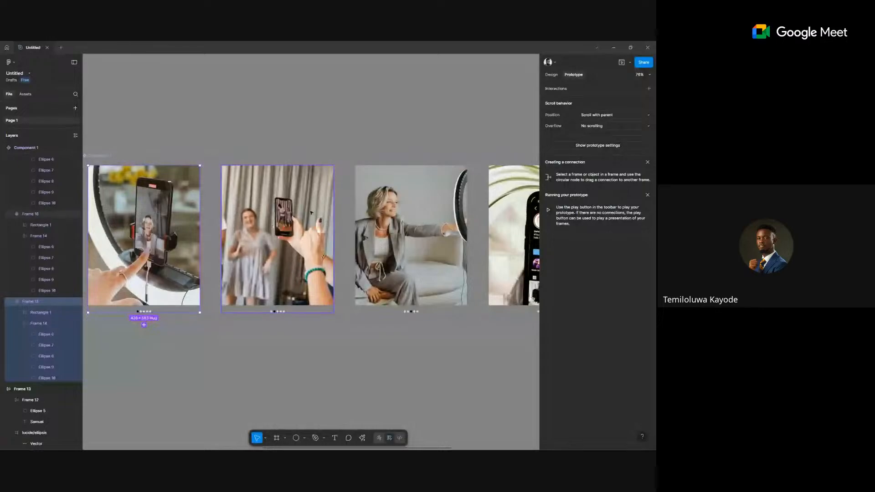
drag(199, 238, 230, 239)
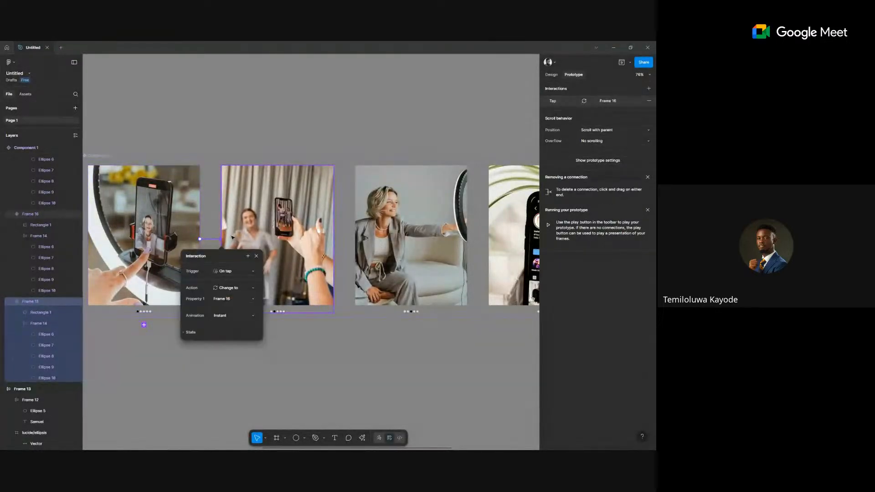
click(237, 271)
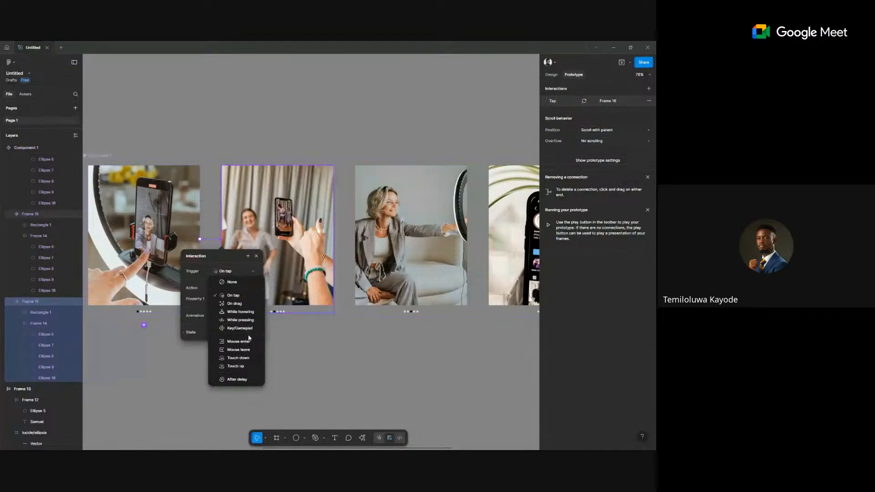
click(229, 304)
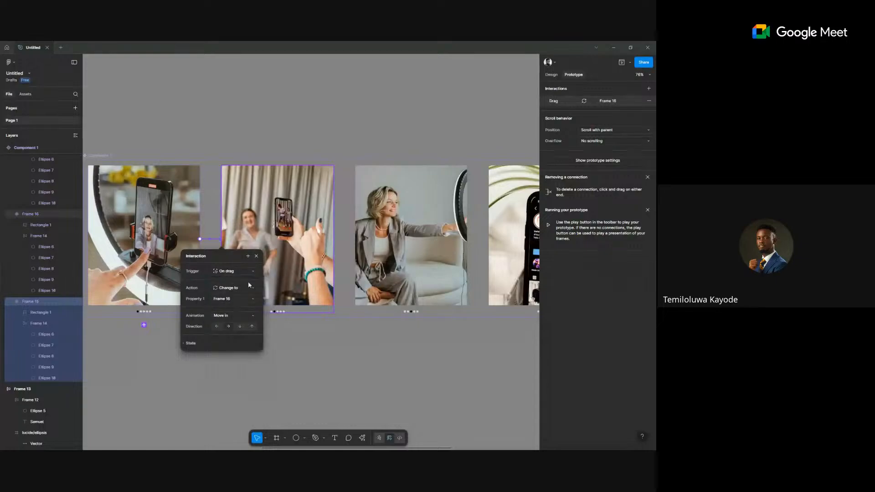
click(325, 240)
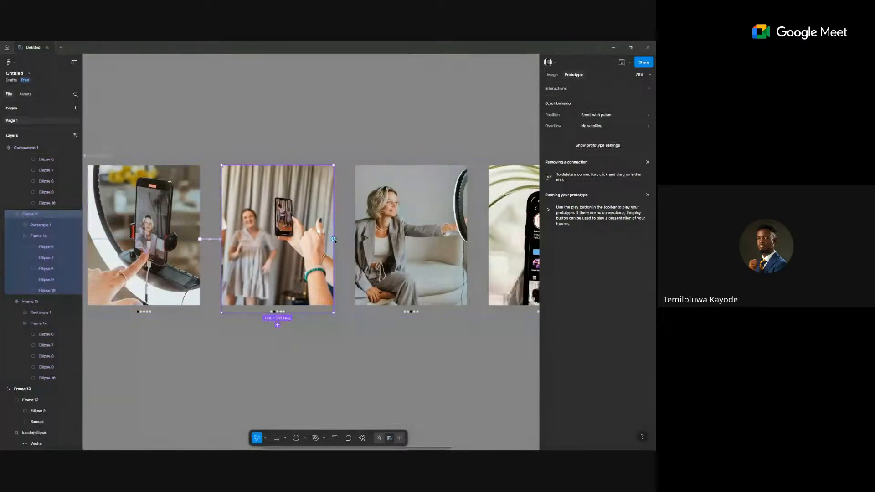
Link Frame 16 to Frame 17, Frame 17 to Frame 18, and Frame 18 to Frame 19.
drag(333, 239, 384, 242)
scroll(384, 243, right, 5)
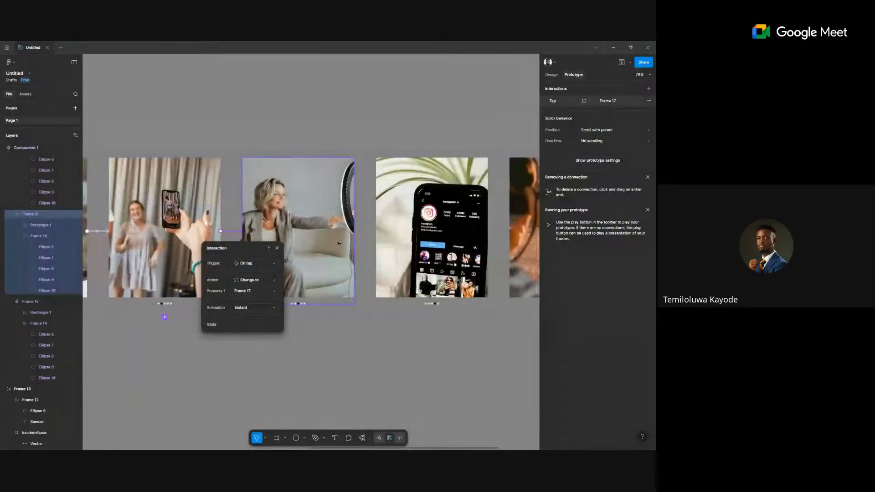
click(353, 233)
drag(386, 235, 390, 238)
scroll(382, 242, right, 2)
click(378, 245)
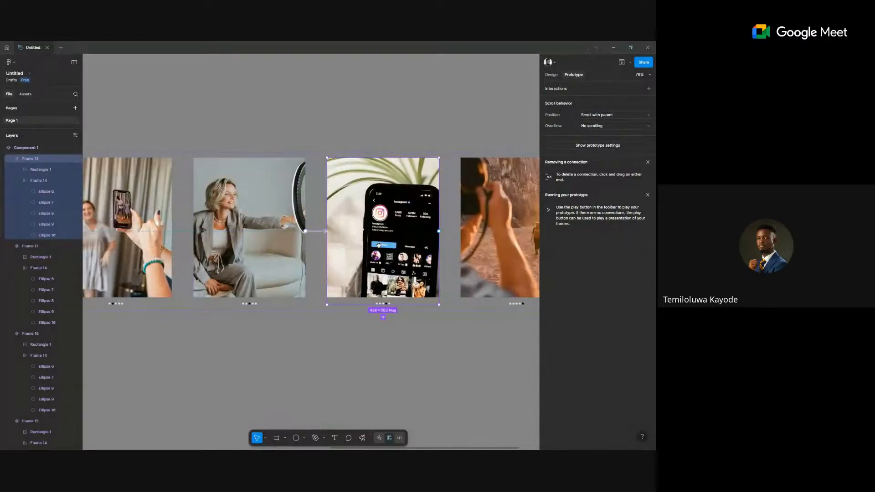
scroll(378, 245, right, 1)
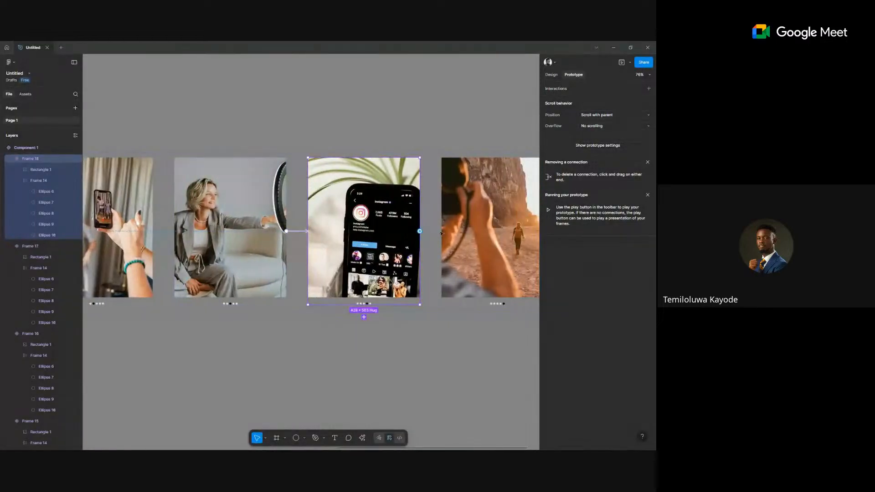
drag(420, 231, 446, 234)
drag(501, 219, 487, 237)
click(485, 237)
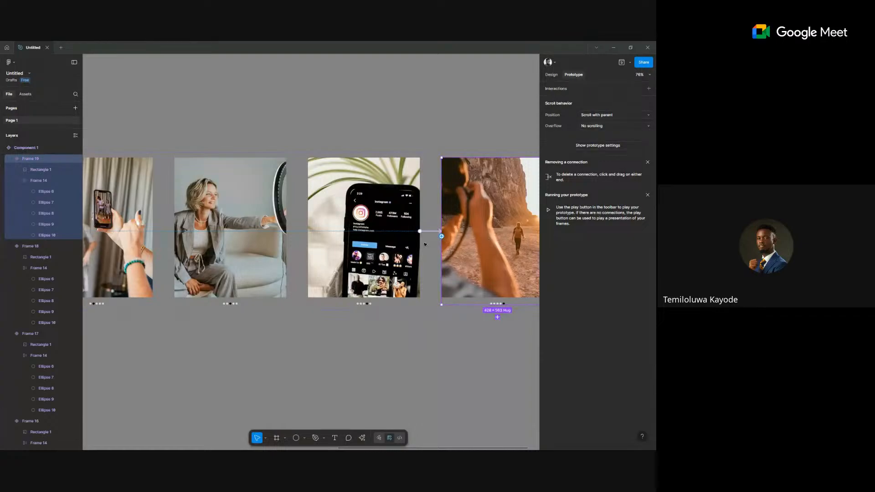
Add backward links from Frame 19 to Frame 18 and from Frame 18 to Frame 17.
drag(419, 246, 372, 250)
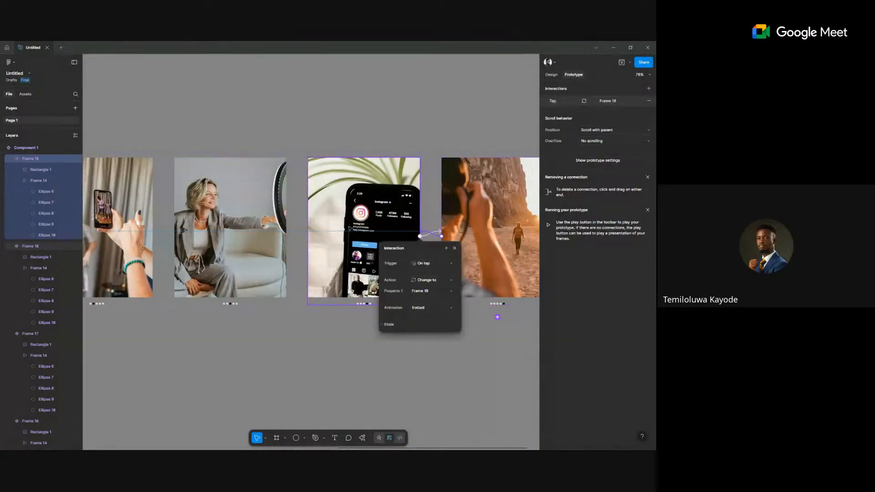
click(332, 242)
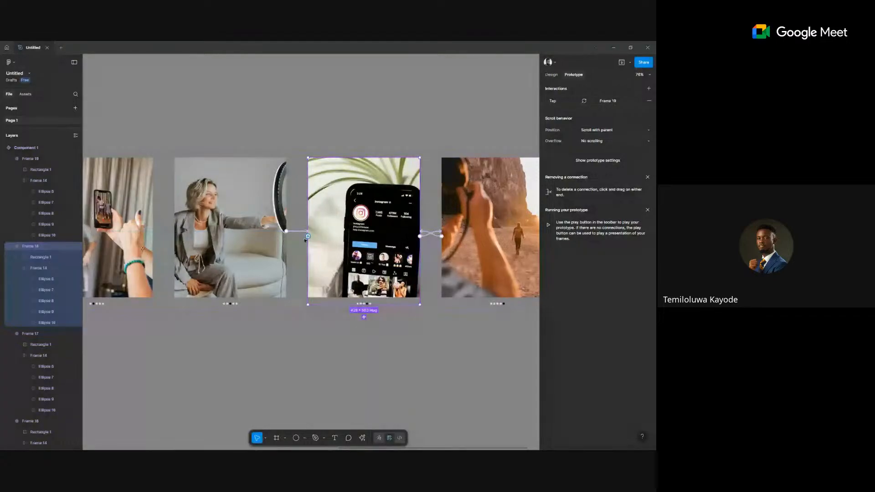
drag(308, 236, 253, 246)
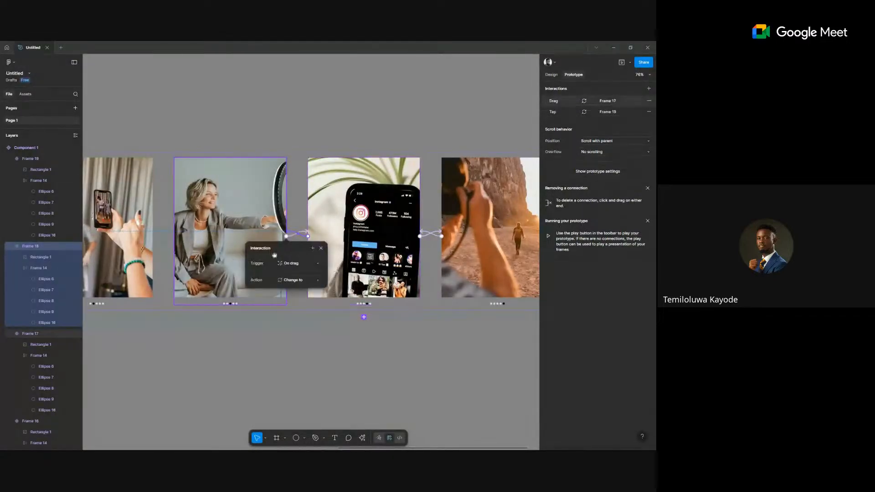
click(371, 236)
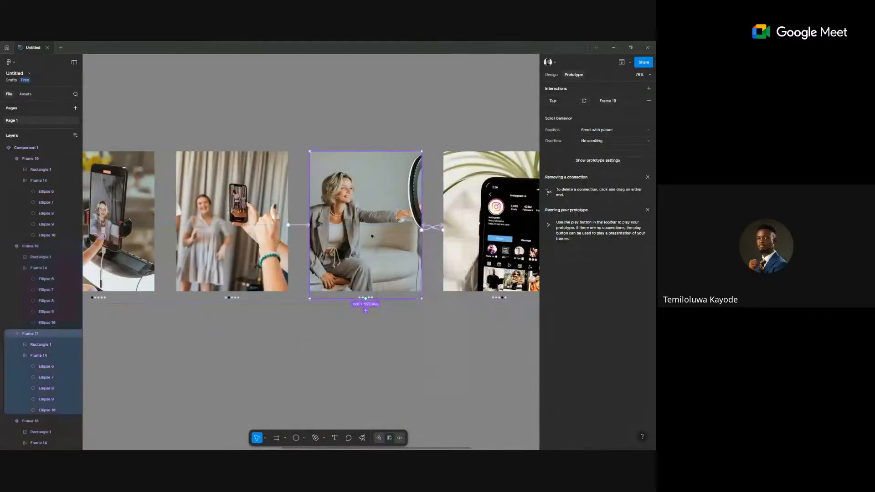
click(434, 228)
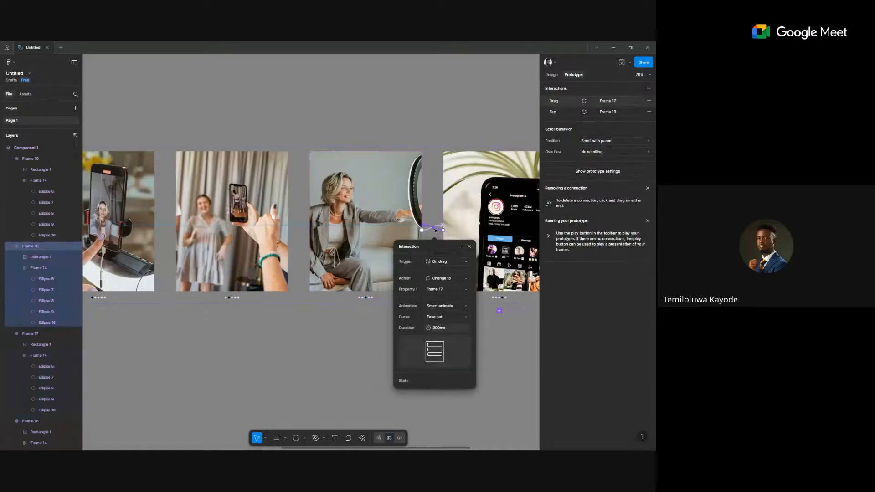
scroll(434, 229, right, 5)
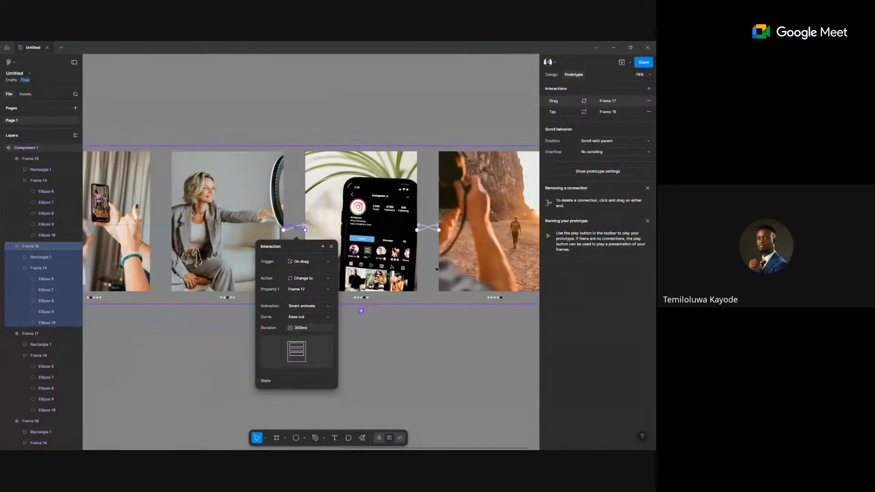
key(Tab)
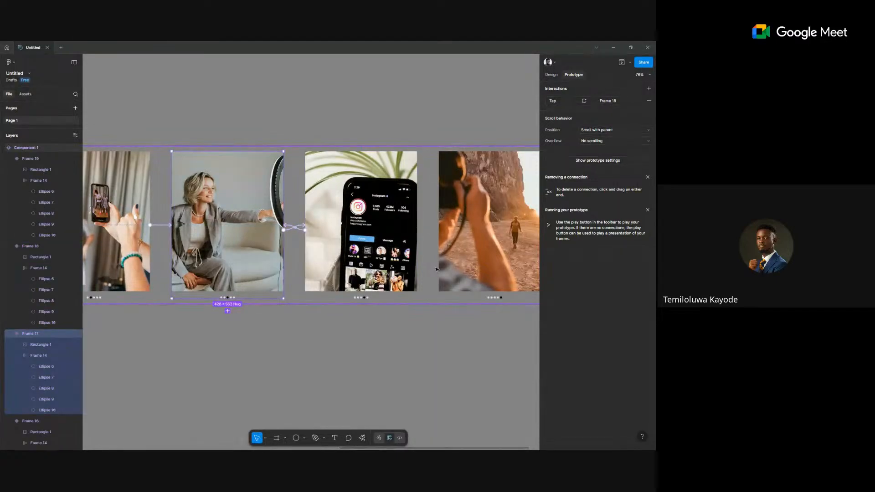
scroll(436, 269, down, 5)
key(shift+Tab)
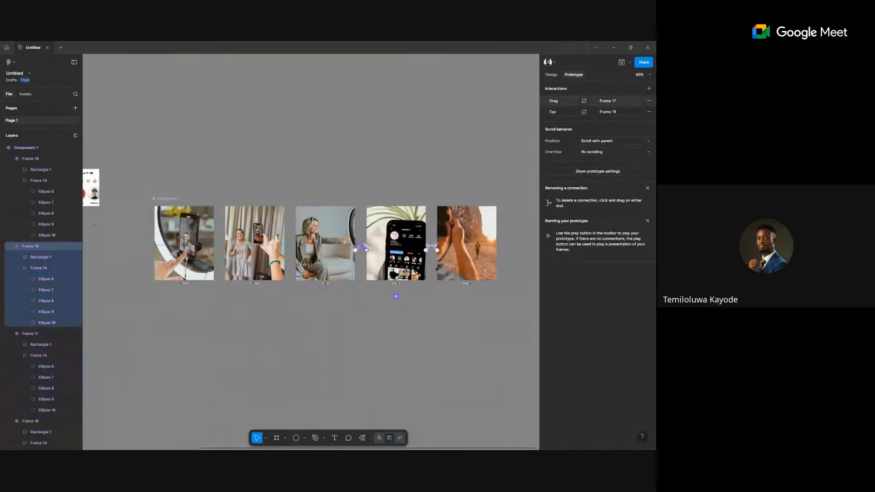
key(Escape)
scroll(441, 254, up, 3)
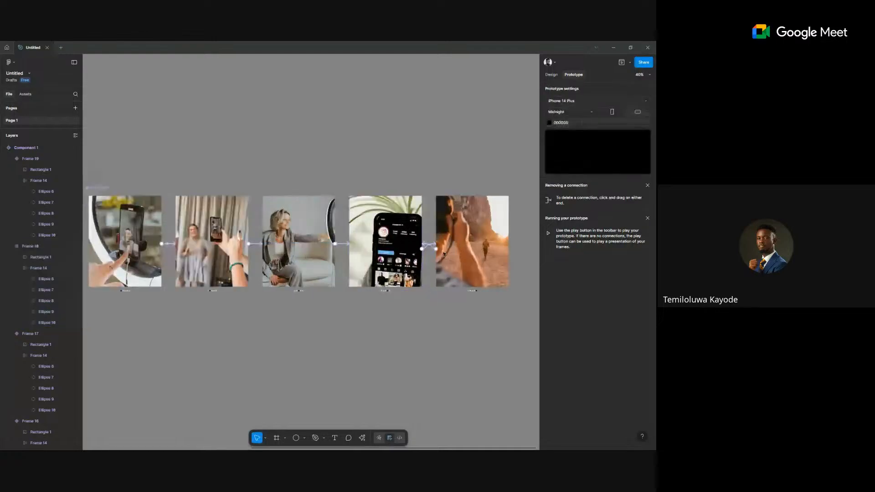
scroll(424, 264, down, 6)
scroll(357, 251, up, 6)
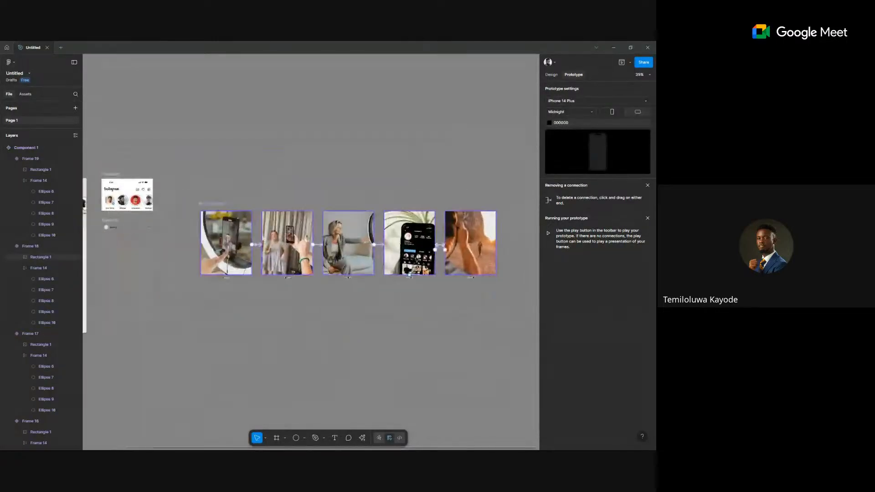
scroll(356, 251, down, 5)
scroll(365, 250, up, 5)
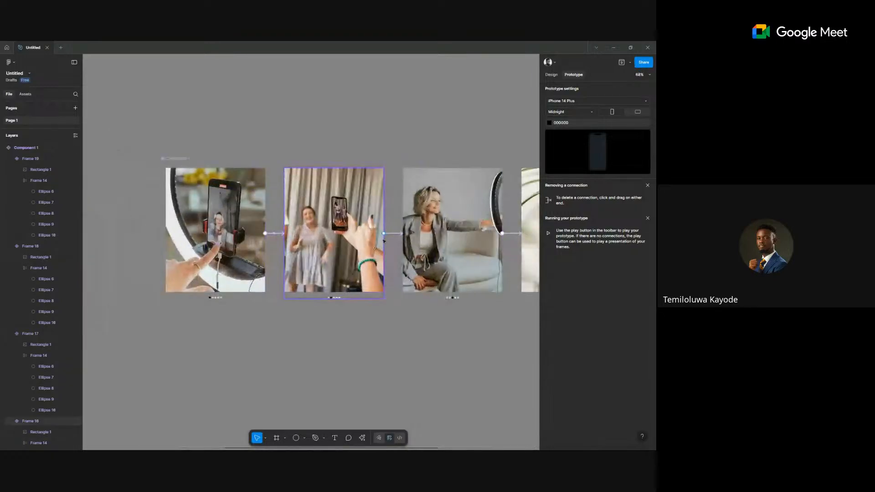
Select Frames 16–19 and set all their interaction triggers to On drag.
click(378, 247)
scroll(385, 242, right, 2)
scroll(392, 238, right, 2)
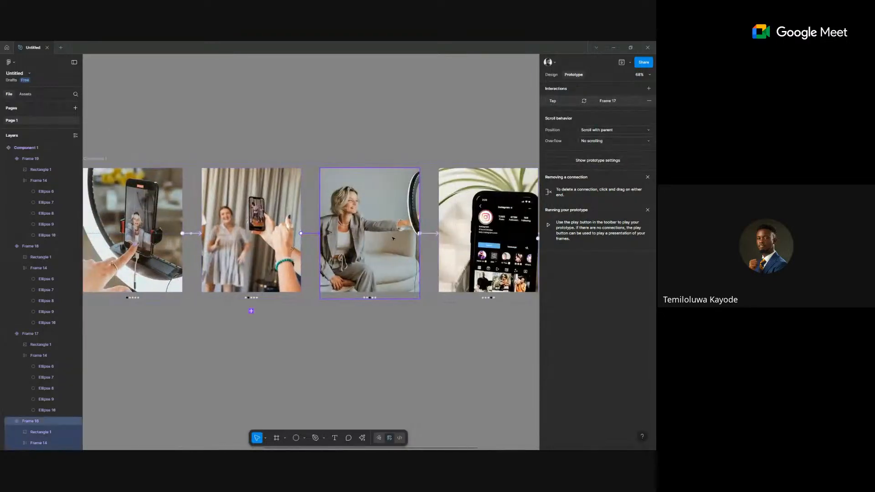
shift+click(434, 234)
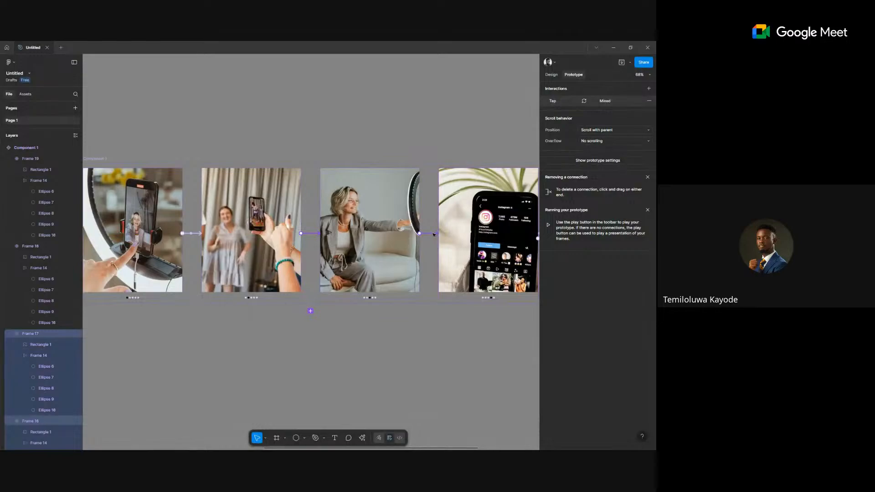
scroll(433, 234, right, 6)
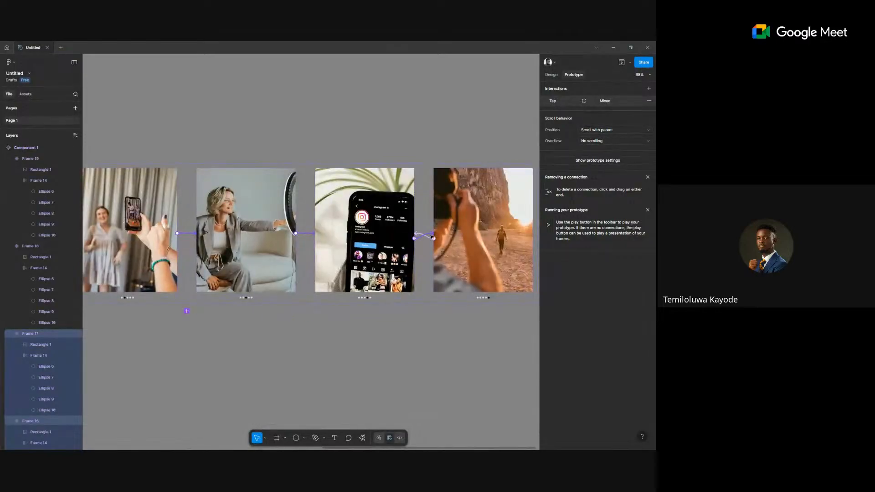
shift+click(412, 234)
shift+click(430, 239)
click(432, 261)
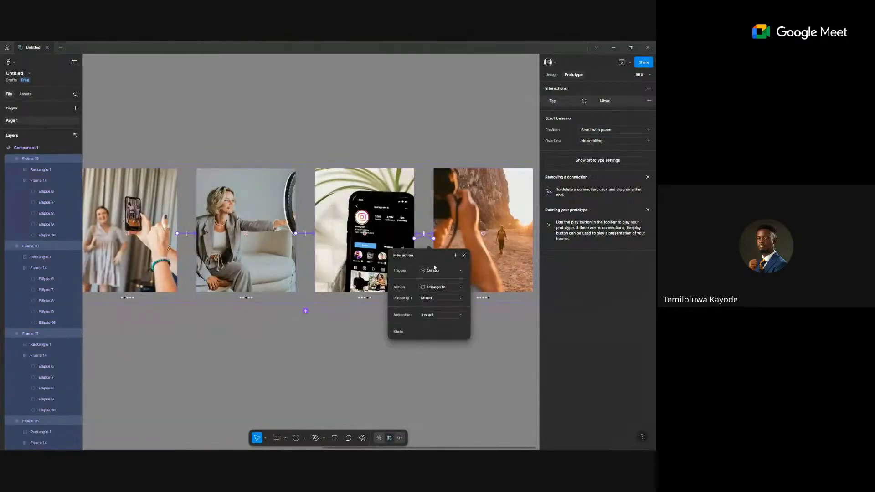
click(432, 274)
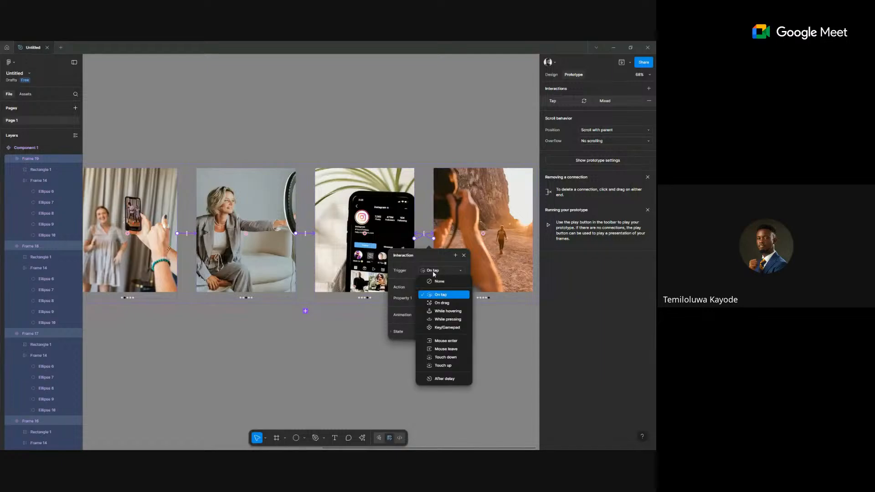
click(448, 303)
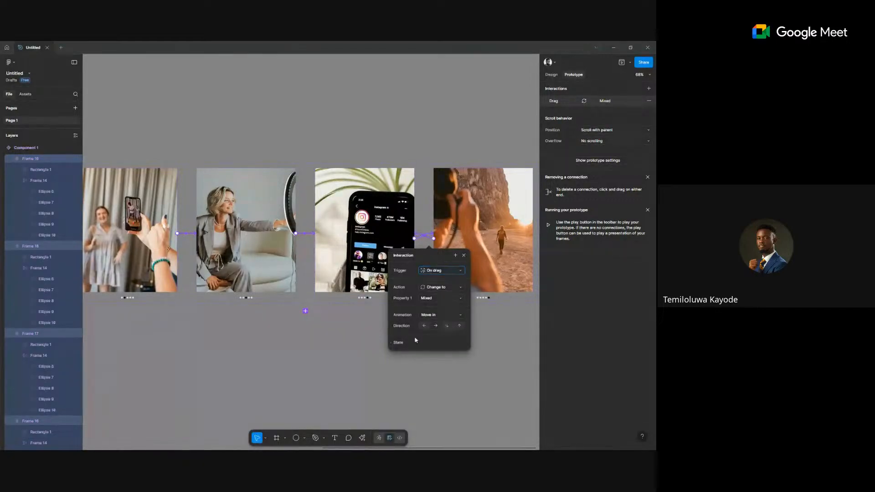
click(387, 311)
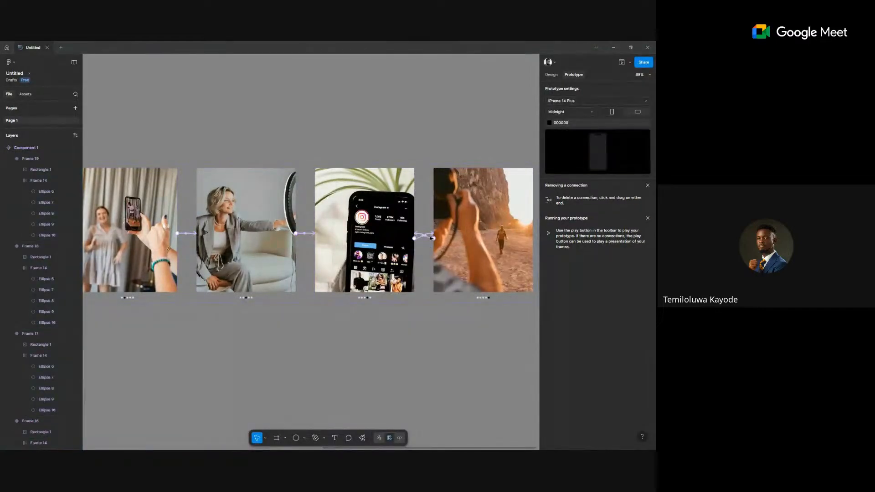
Check the fourth variant's drag interaction leading to Frame 18.
click(431, 238)
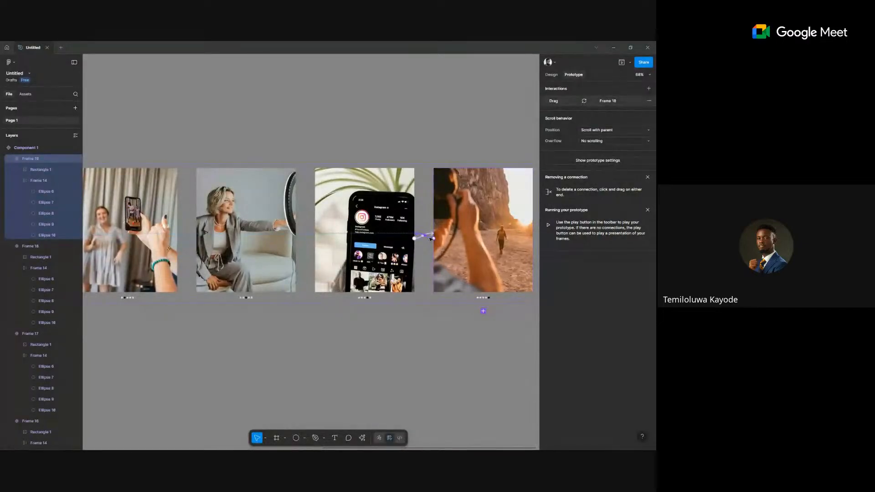
click(431, 237)
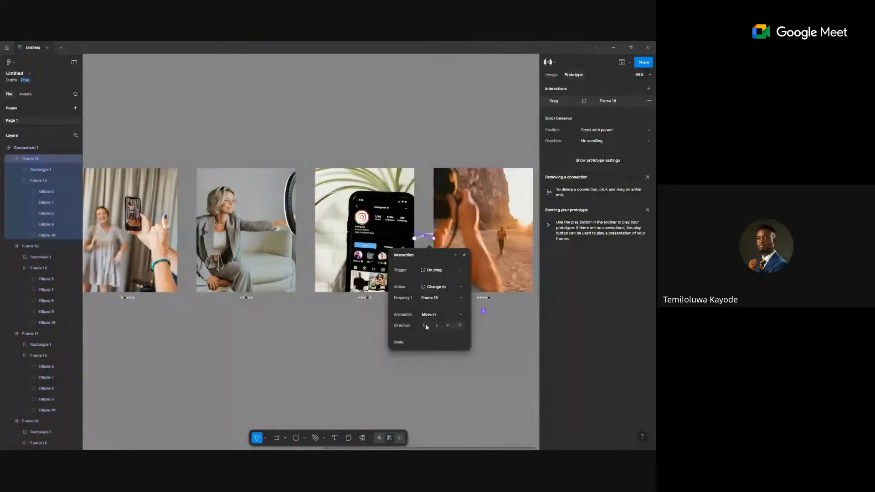
click(288, 344)
scroll(287, 344, down, 3)
scroll(264, 348, down, 3)
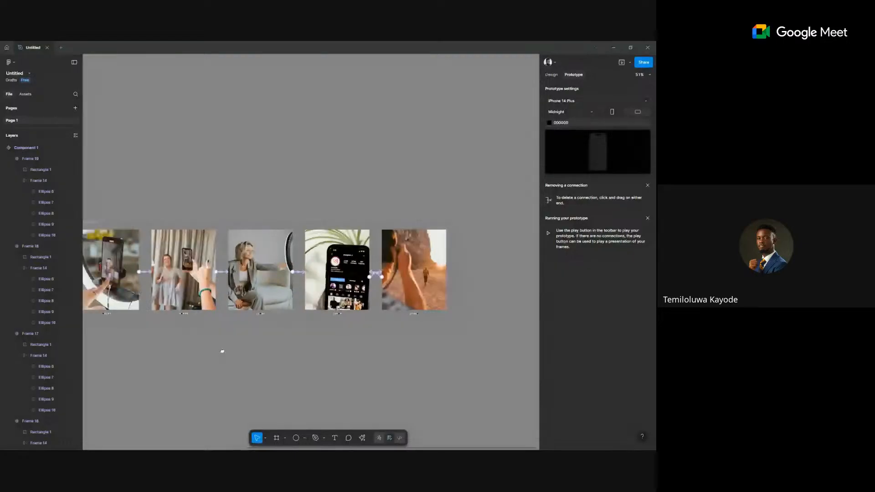
scroll(220, 351, left, 3)
Copy the carousel component and paste an instance into the empty post frame.
click(553, 74)
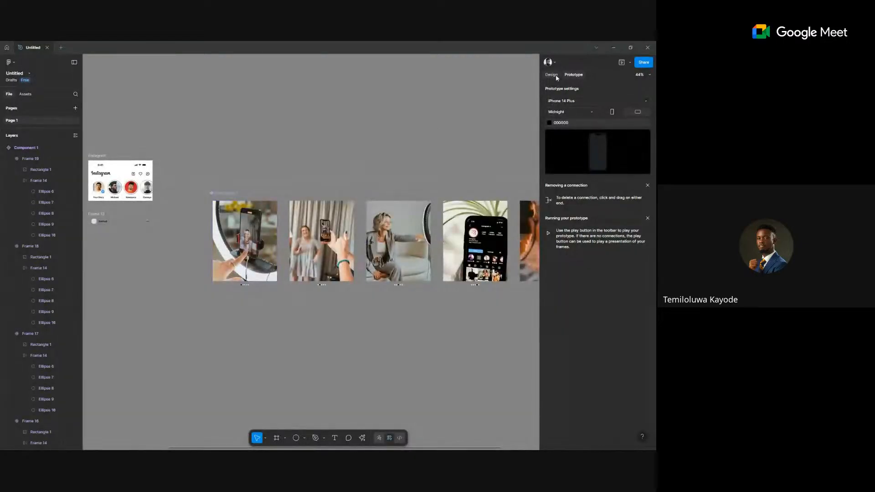
click(260, 231)
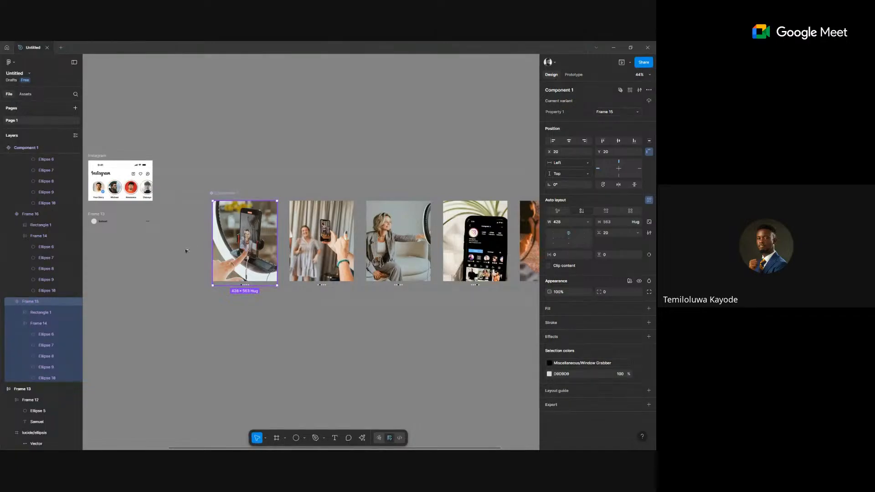
key(alt)
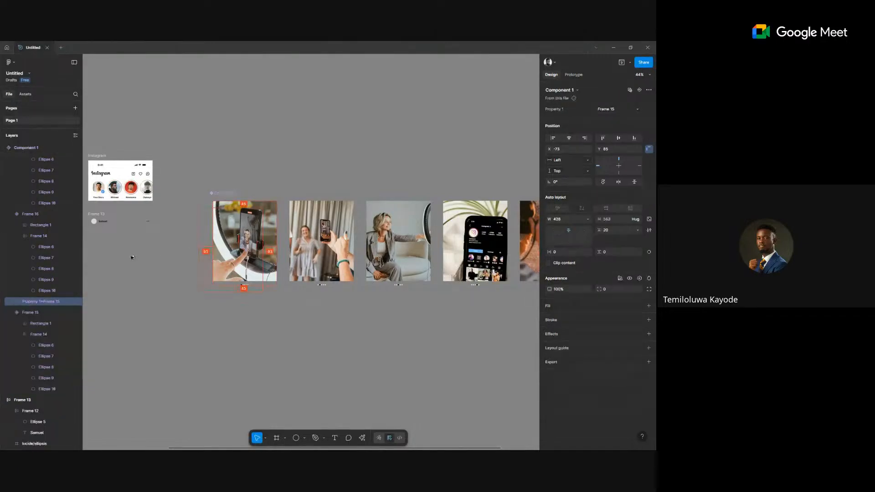
click(132, 249)
key(ctrl+v)
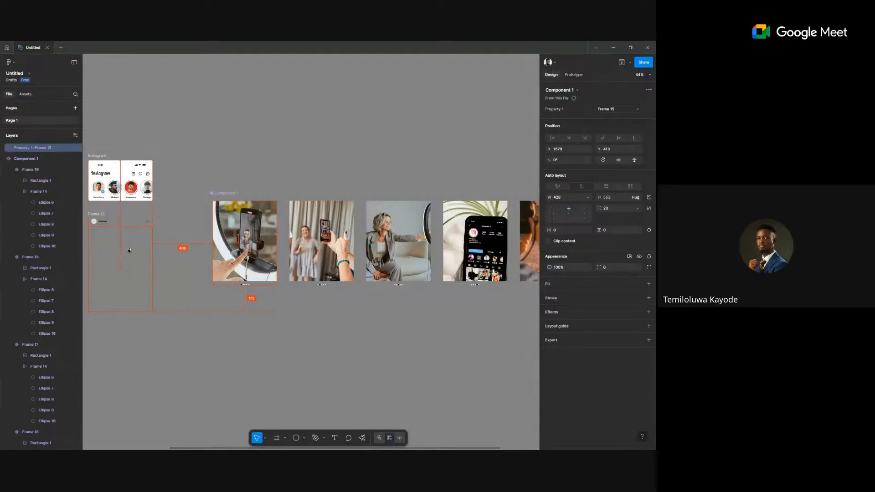
scroll(120, 250, left, 5)
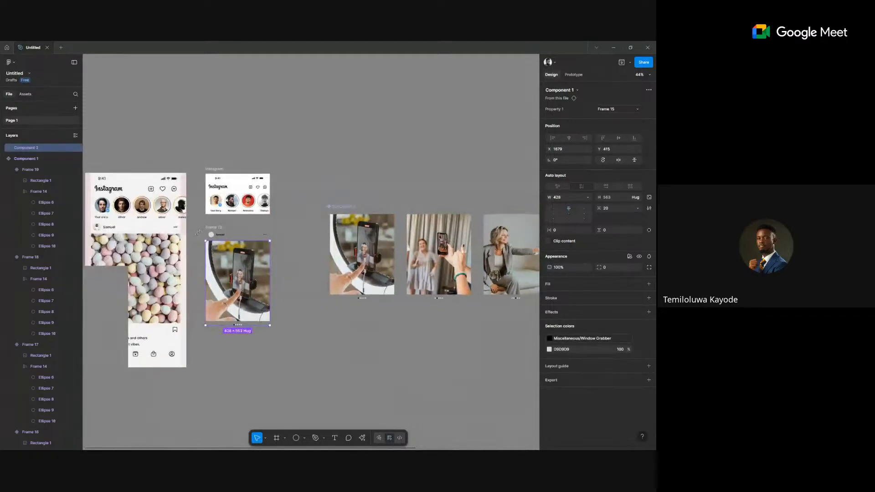
scroll(198, 233, up, 4)
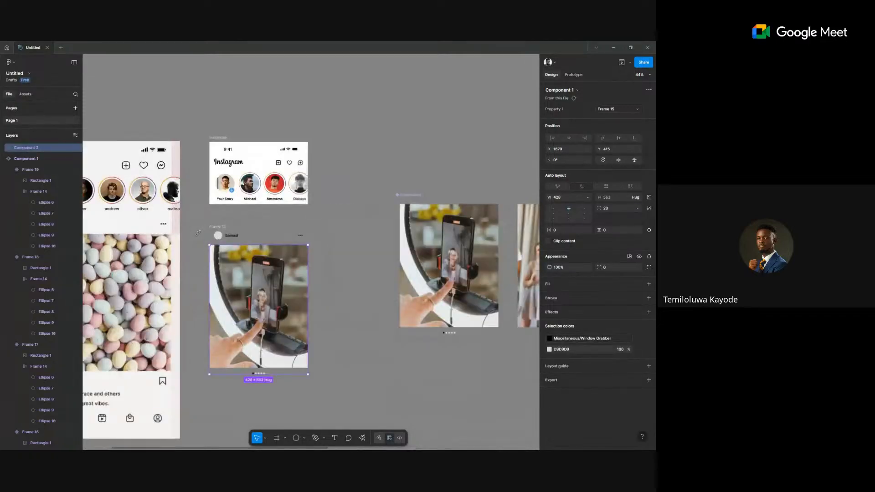
Wrap the post header and carousel instance in auto layout with 12 px spacing.
shift+click(313, 188)
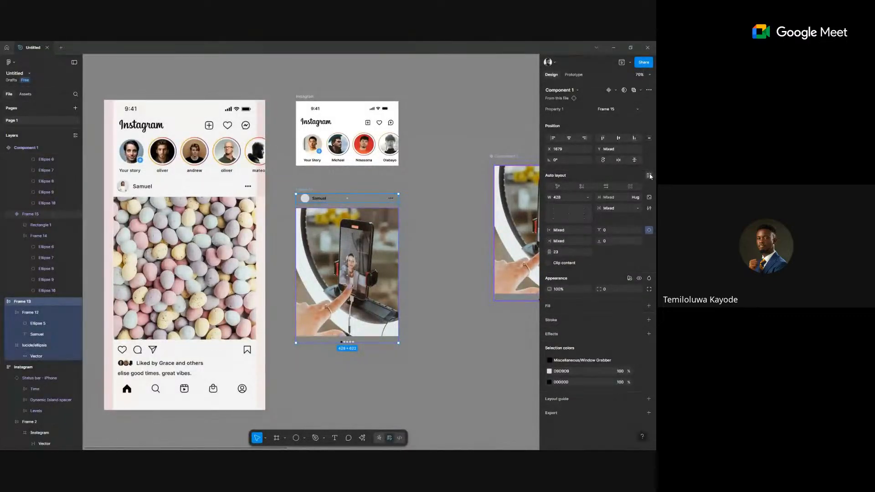
key(shift+a)
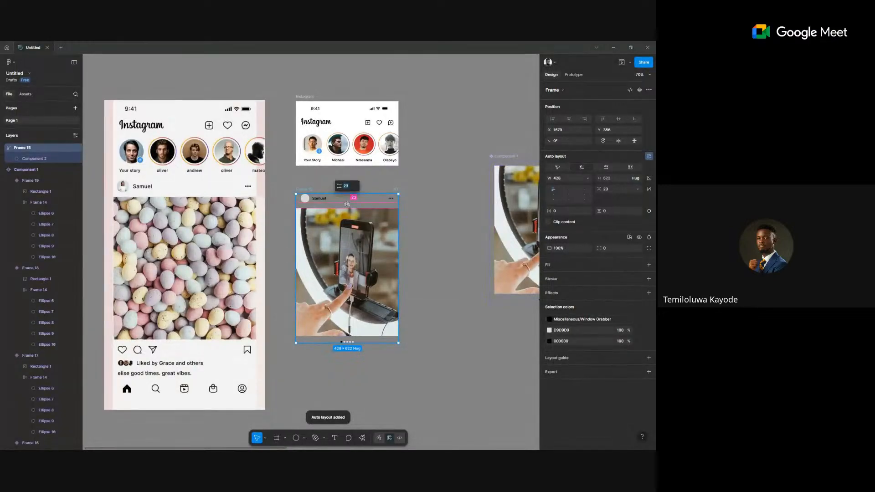
drag(347, 204, 346, 200)
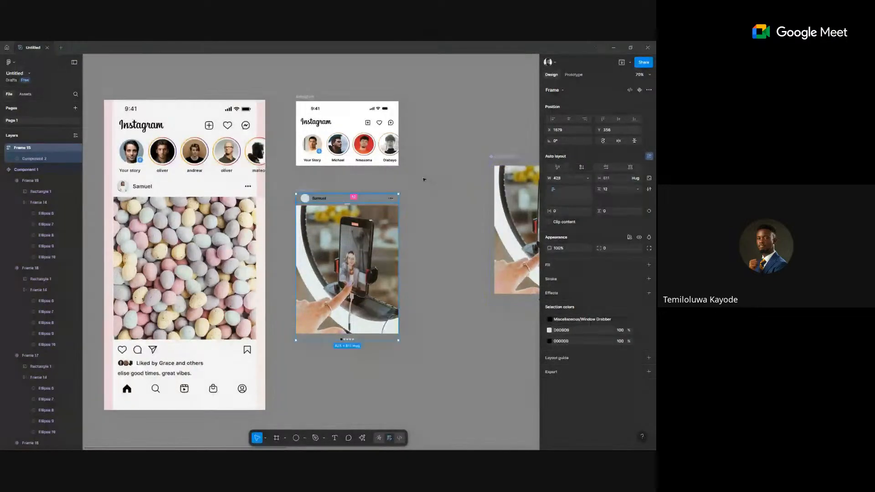
Launch the User Profile | Avatar plugin and insert random male portraits for the avatar.
right_click(429, 354)
mouse_move(448, 412)
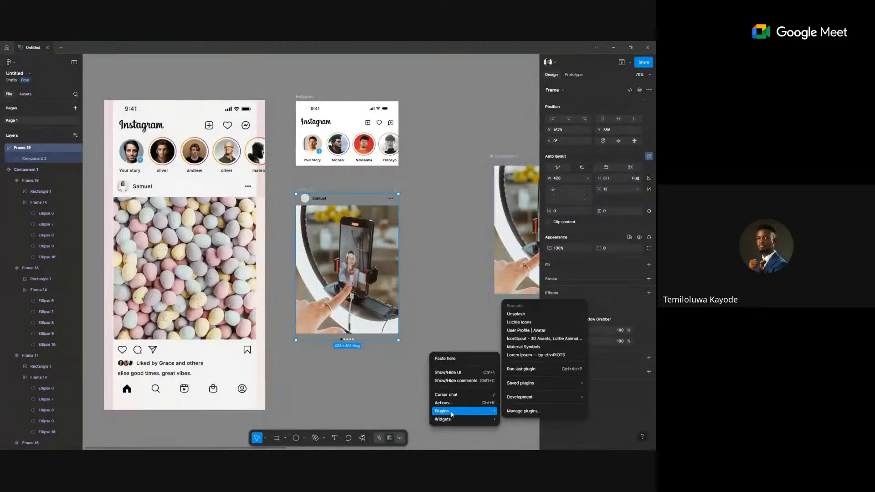
click(526, 330)
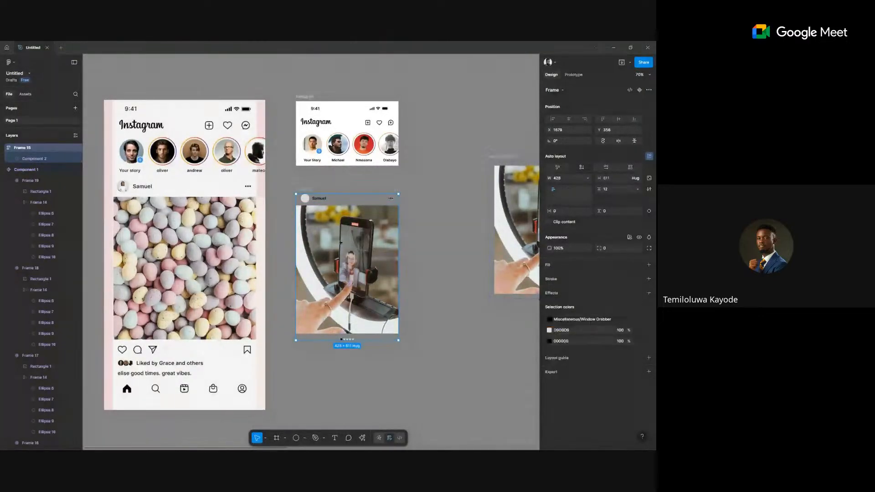
click(304, 199)
click(182, 297)
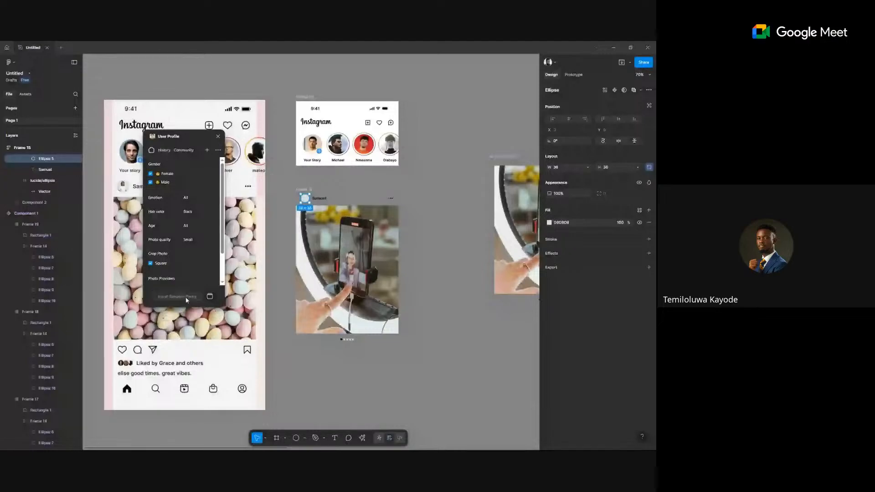
drag(192, 138, 171, 179)
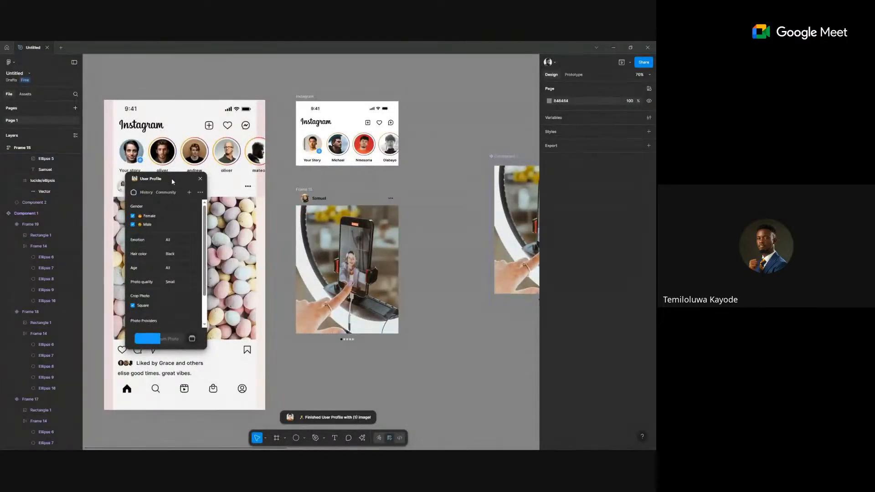
click(133, 216)
click(160, 338)
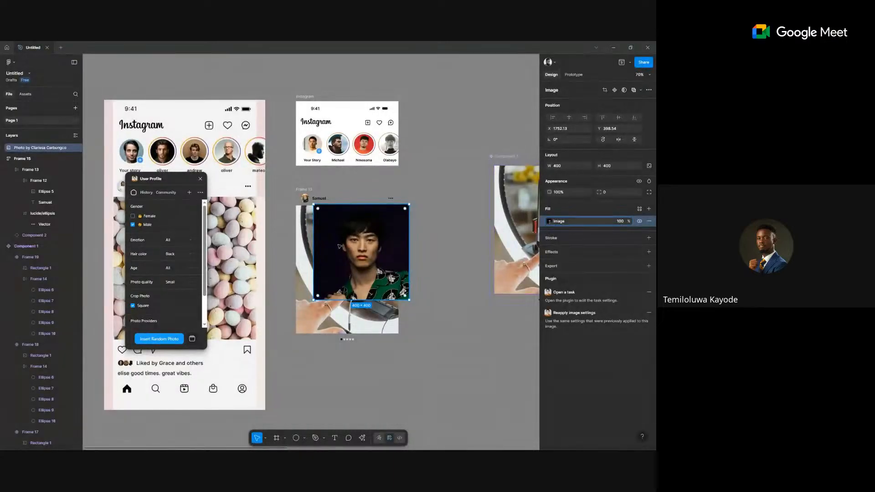
Undo the stray portrait and fill the post author's avatar circle with a random photo.
key(ctrl+z)
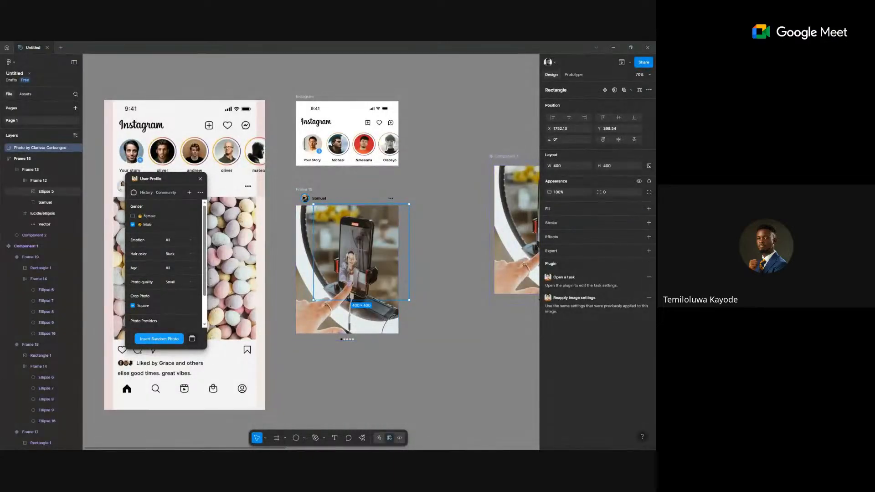
click(305, 198)
click(159, 338)
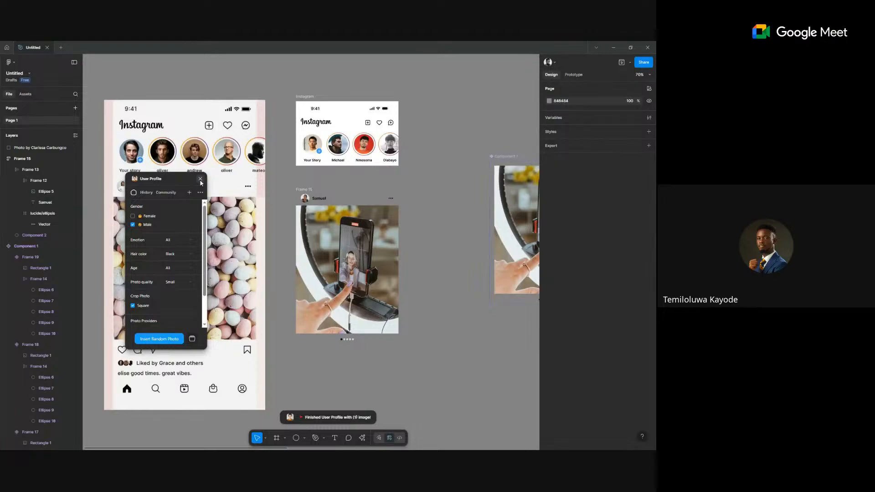
scroll(314, 197, up, 3)
scroll(315, 197, down, 3)
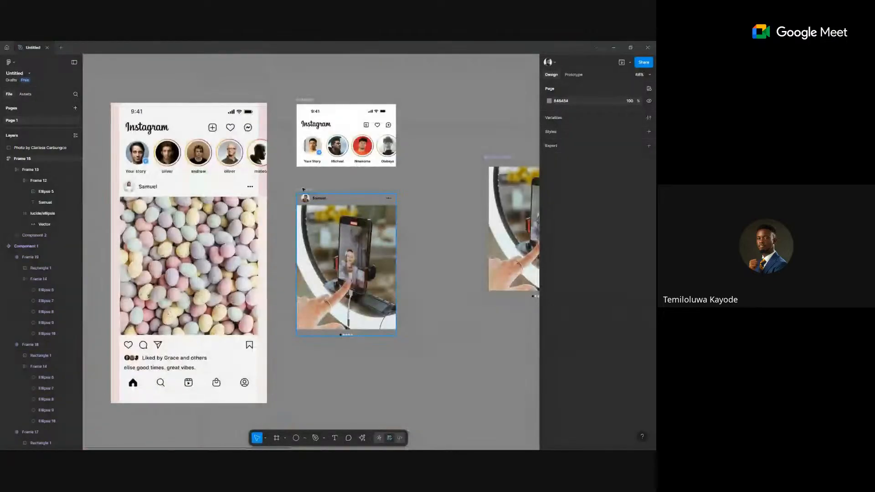
Move the Frame 15 post into the Instagram feed beneath the stories row.
drag(318, 199, 312, 134)
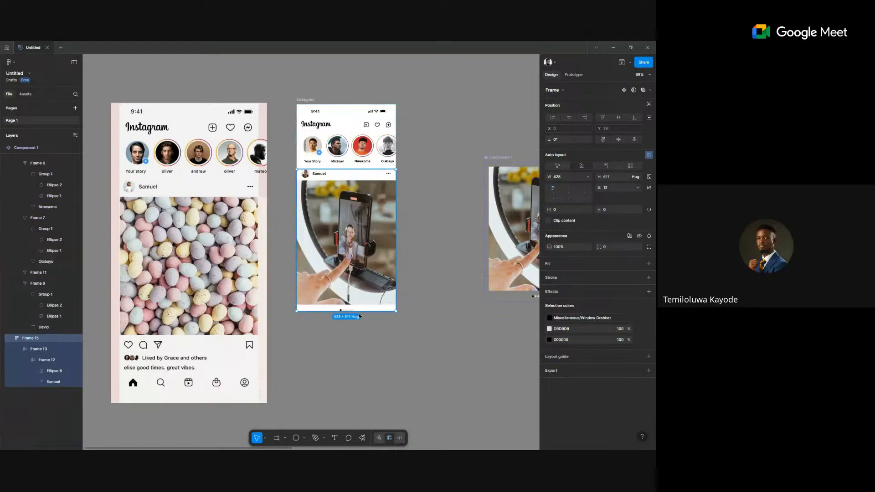
click(431, 222)
right_click(430, 210)
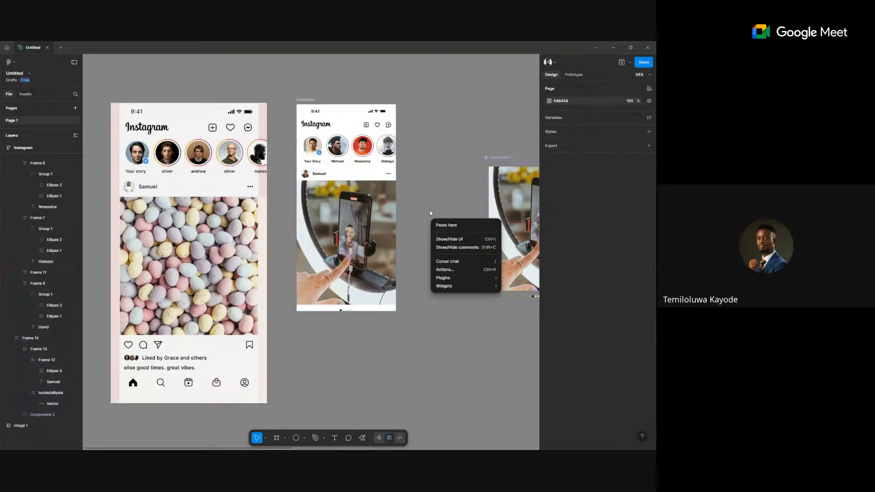
click(422, 209)
Check the carousel's drag interaction to Frame 16, then preview the Instagram feed prototype.
drag(451, 144, 244, 140)
key(shift+e)
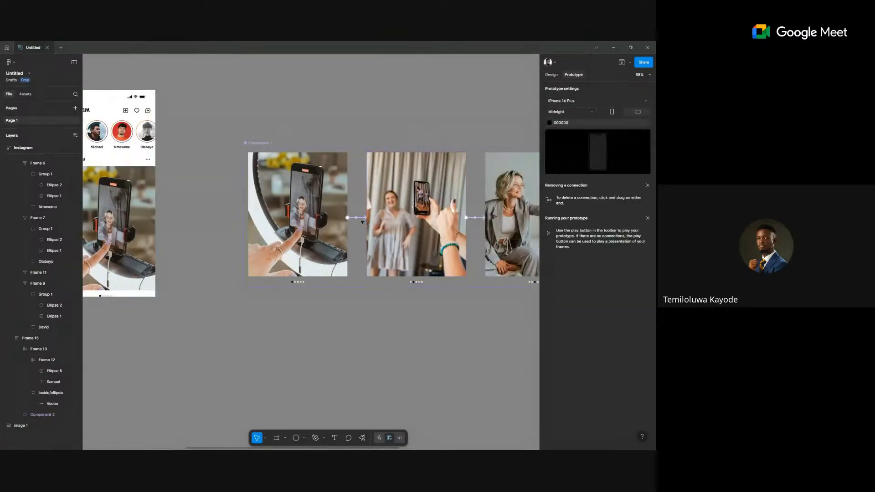
click(358, 221)
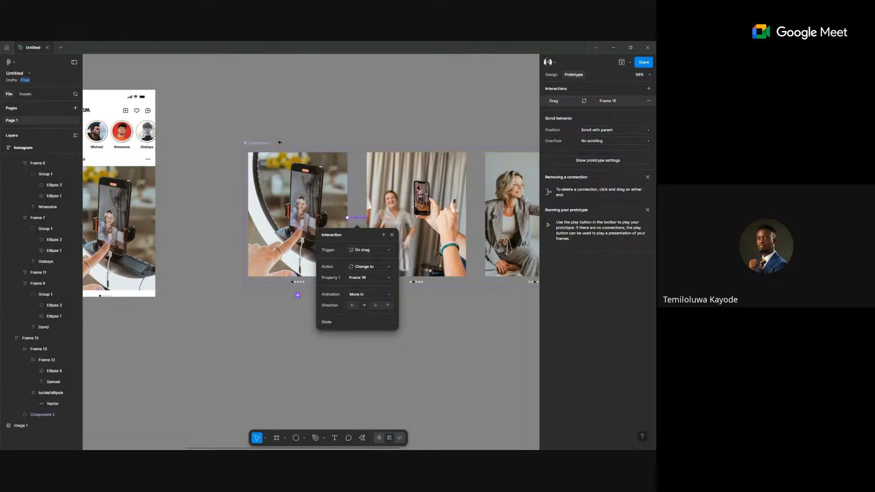
click(207, 149)
scroll(361, 146, left, 10)
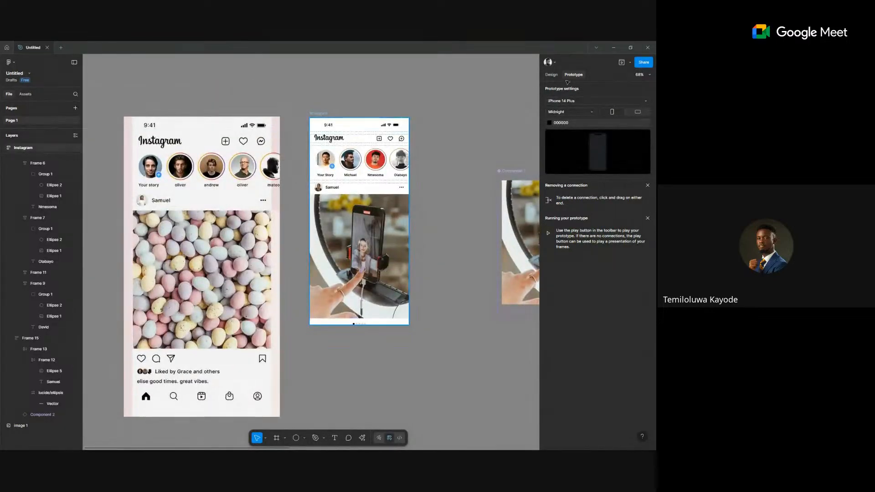
click(622, 62)
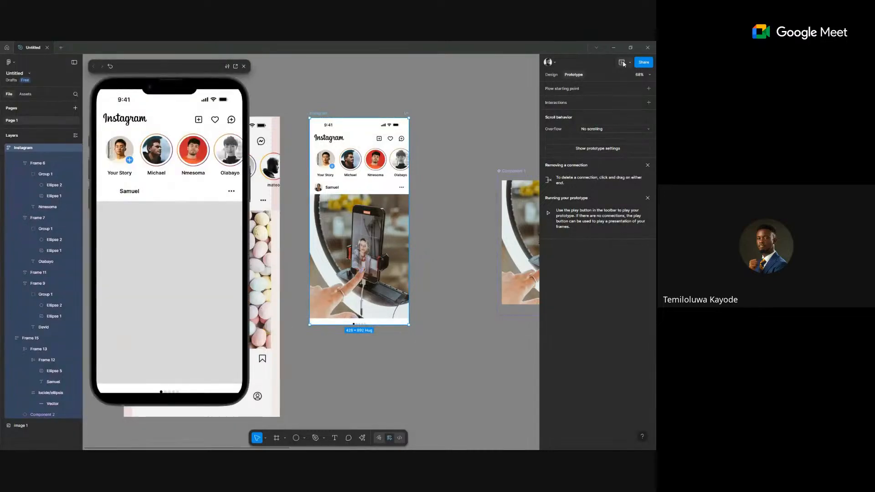
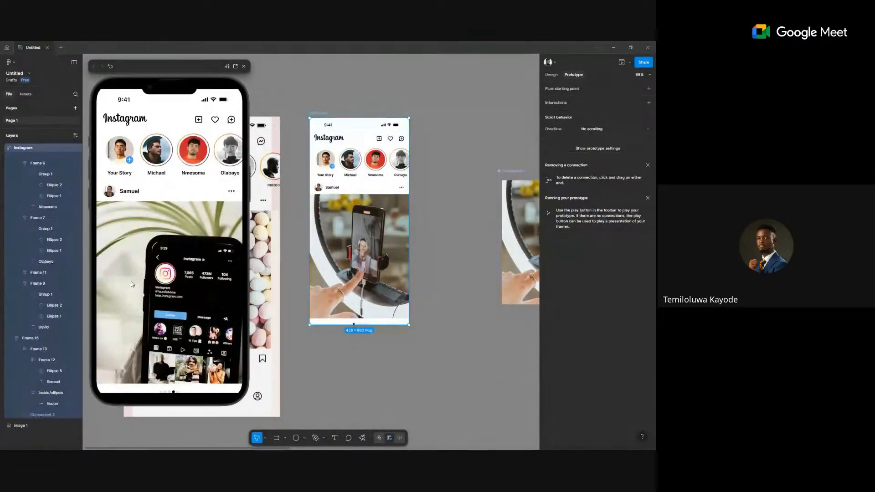
Inspect the On drag interaction details on the first carousel variant's connection.
scroll(479, 249, down, 1)
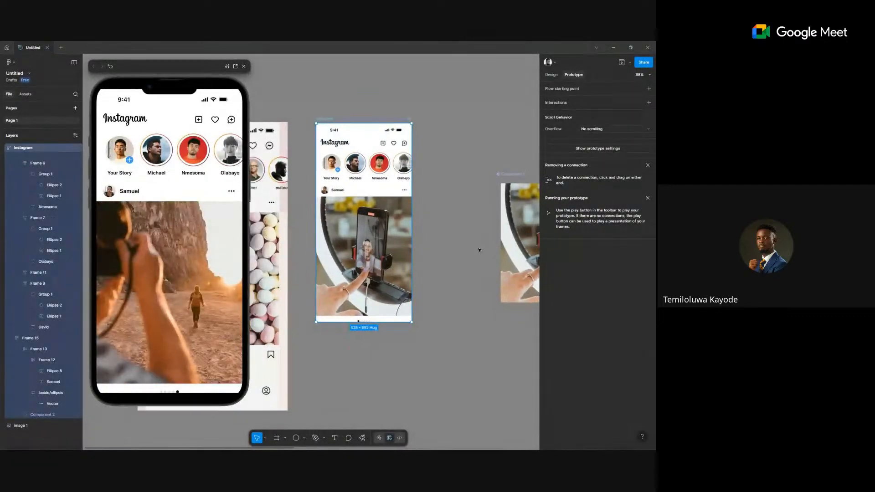
scroll(479, 250, down, 3)
click(475, 168)
scroll(475, 169, right, 3)
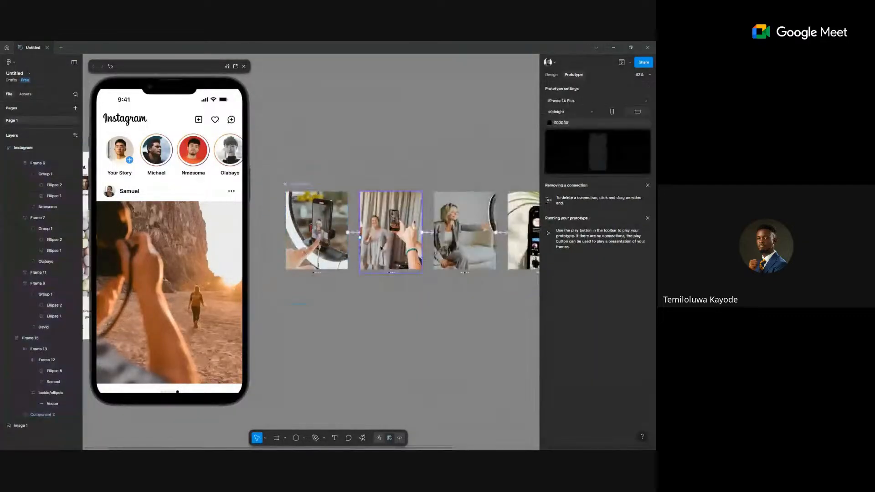
click(356, 234)
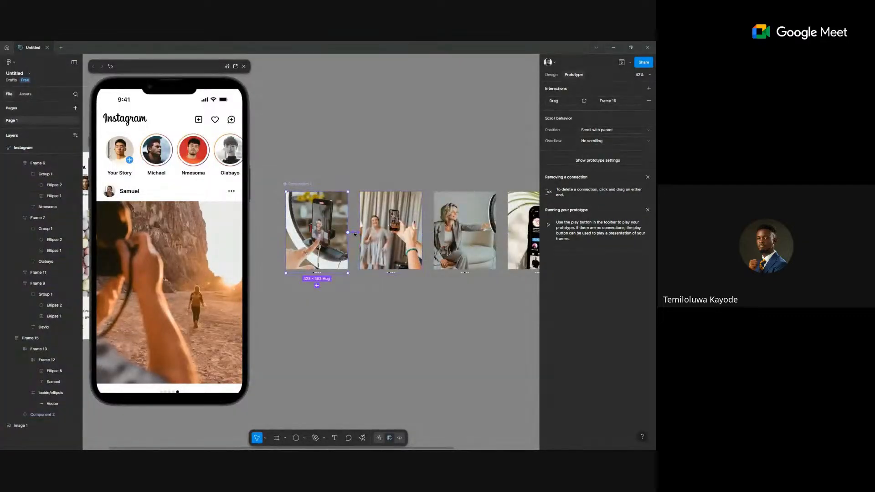
click(355, 233)
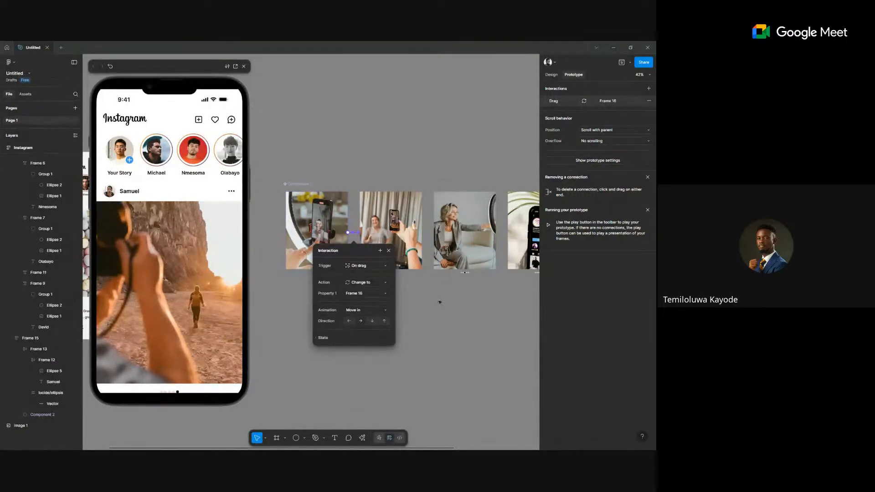
click(430, 239)
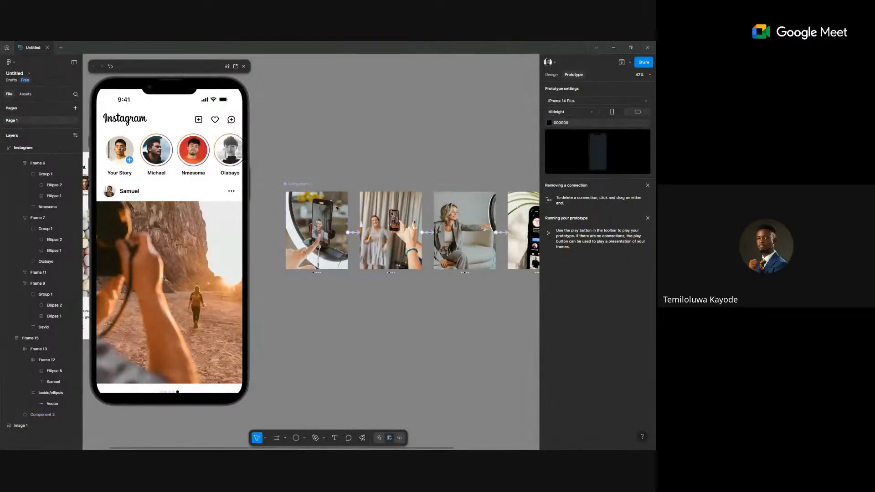
scroll(319, 138, left, 2)
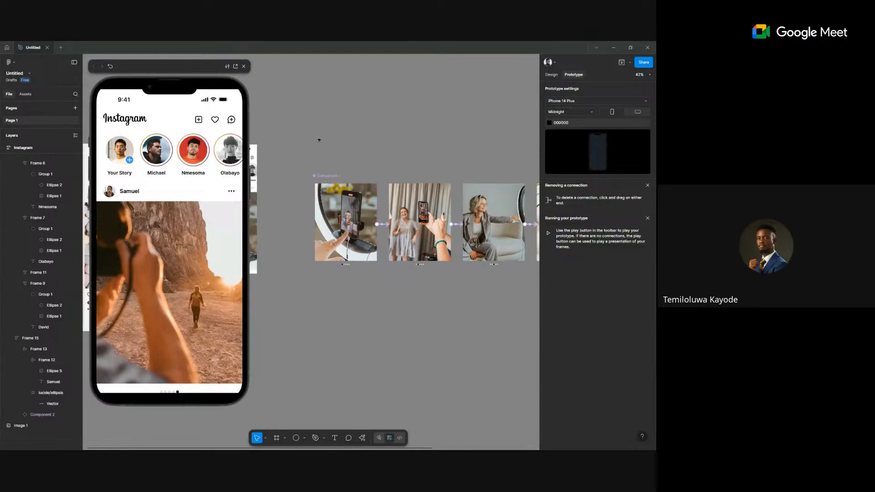
Restart the prototype preview and swipe the post from the first photo to the second.
click(111, 67)
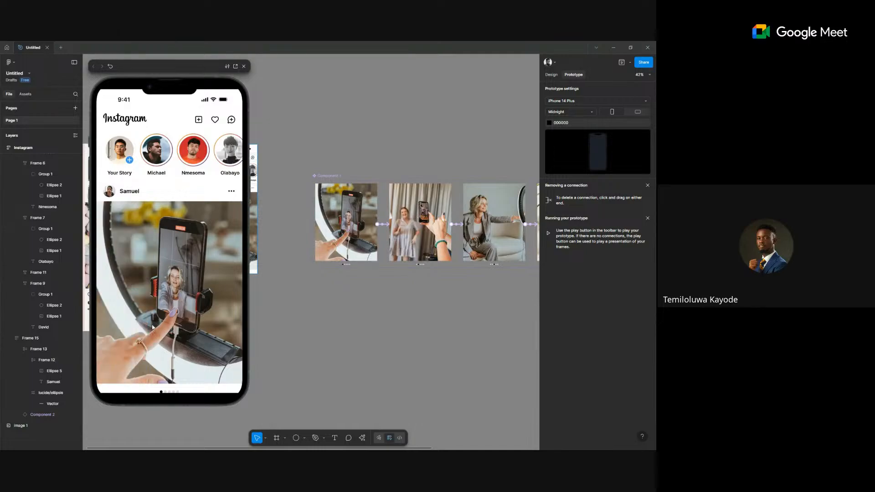
scroll(409, 201, up, 5)
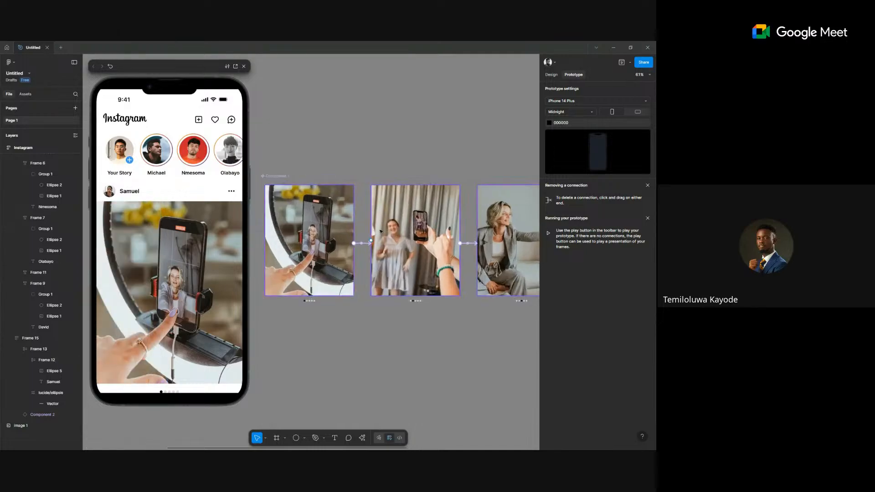
click(354, 250)
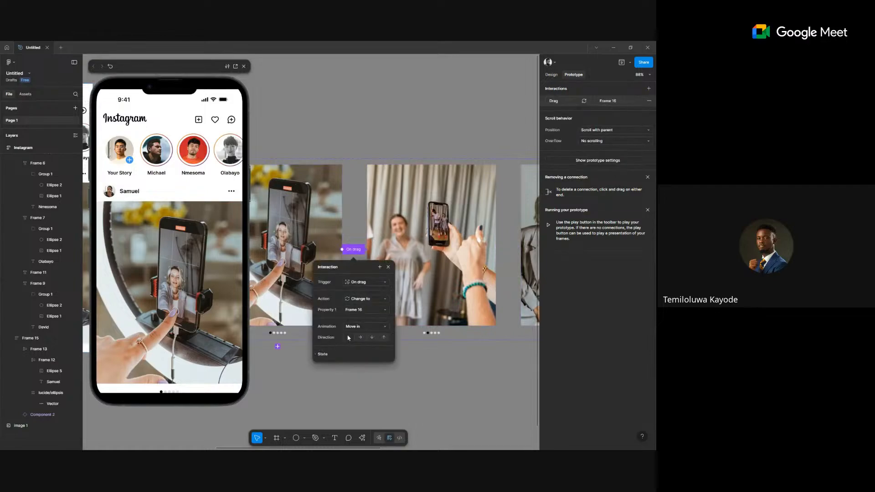
drag(204, 318, 173, 292)
scroll(407, 285, down, 3)
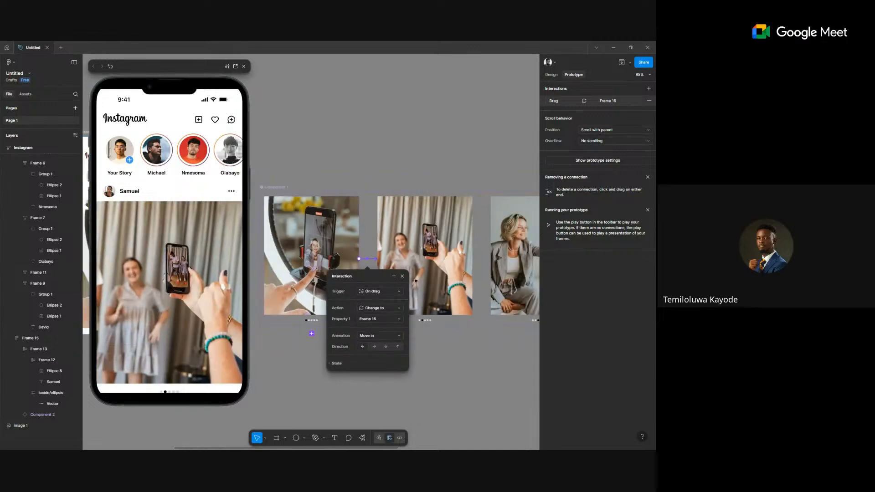
Select the second carousel variant and scroll along to the later variants.
click(458, 263)
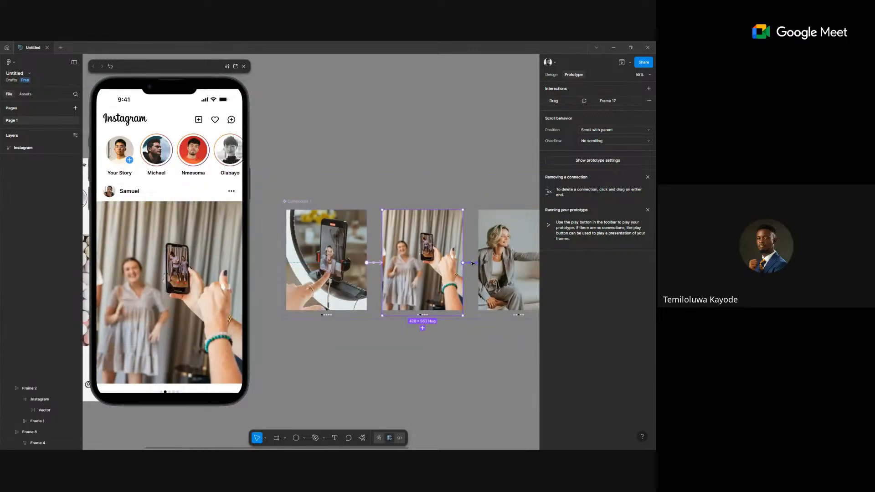
click(471, 263)
scroll(472, 263, right, 3)
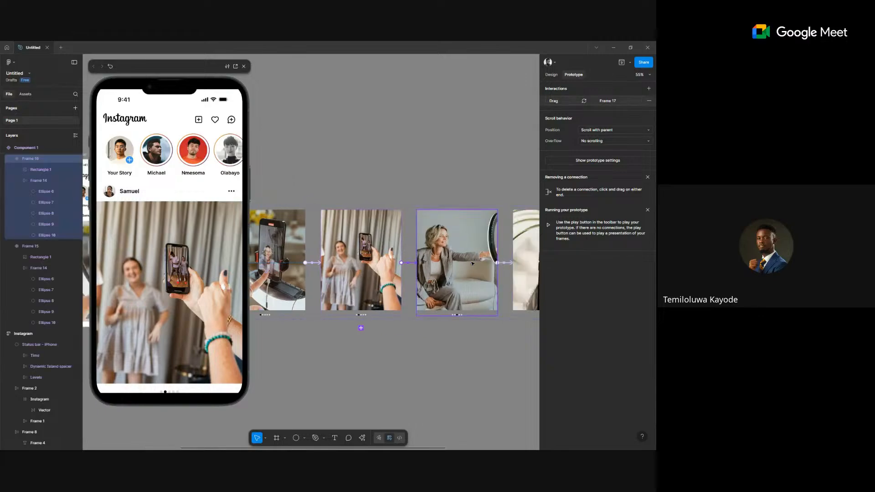
scroll(471, 262, right, 1)
scroll(462, 264, right, 4)
Set the plant-to-desert variant interaction's animation to Move in.
scroll(462, 263, right, 2)
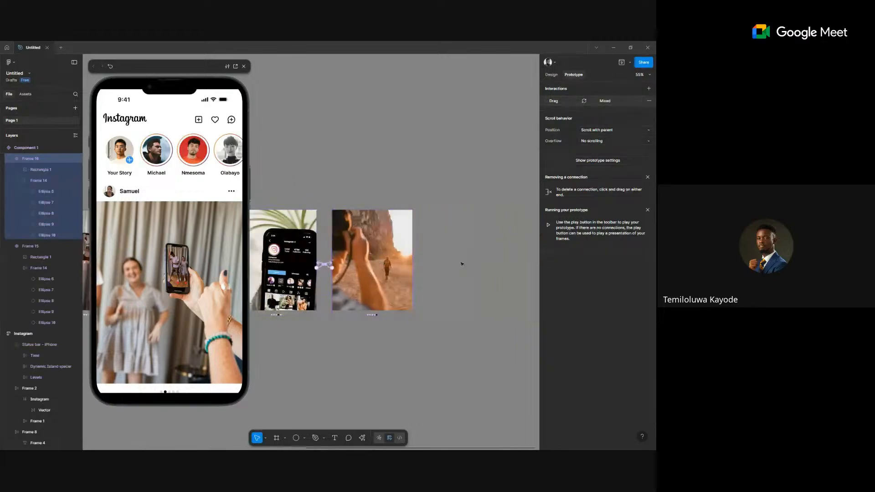
click(322, 267)
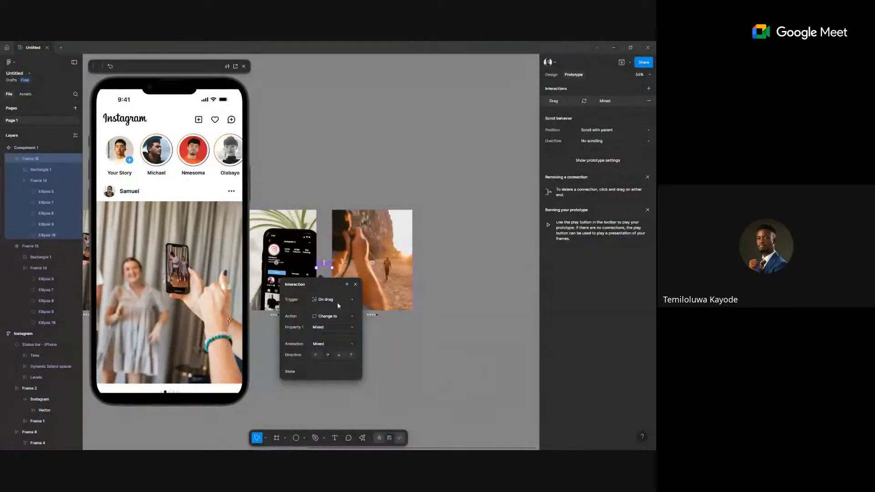
click(315, 355)
key(Escape)
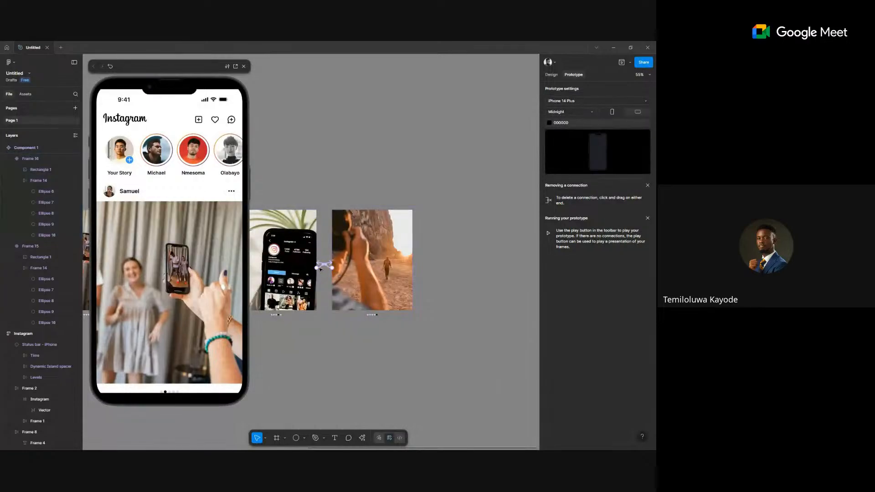
click(320, 268)
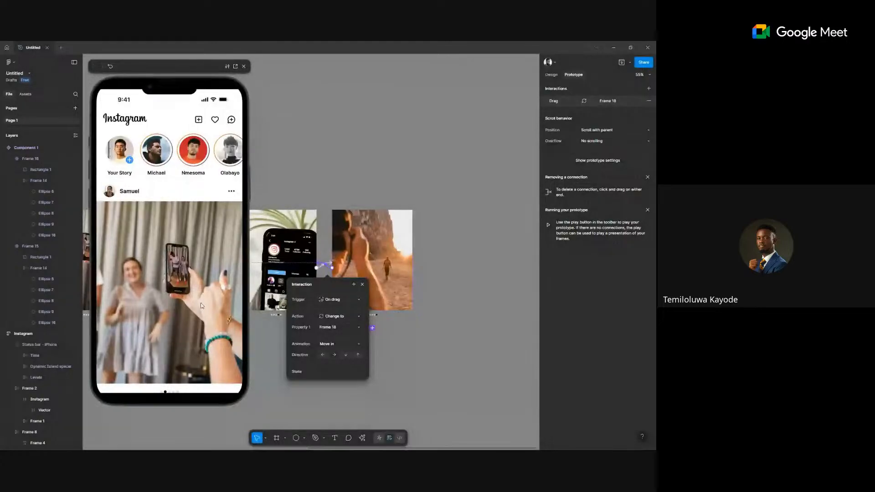
Swipe the preview past the grey-suit and phone-on-plant photos to the desert photo.
drag(196, 300, 138, 299)
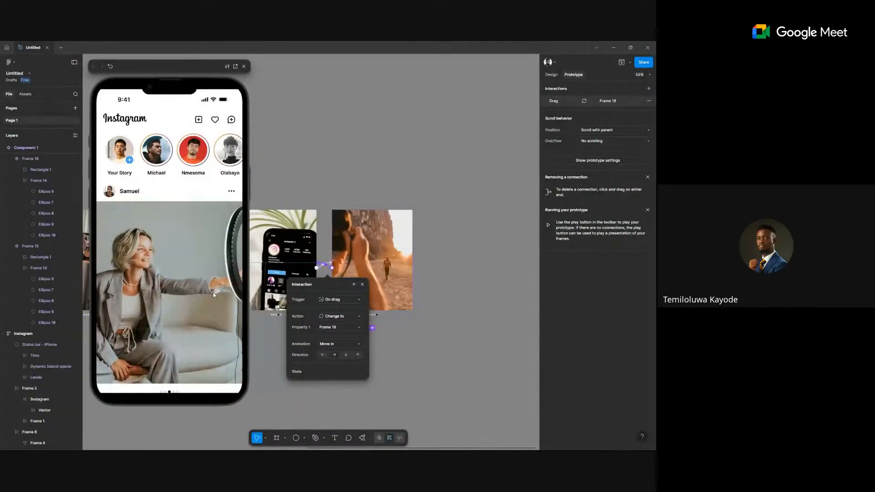
drag(209, 292, 173, 306)
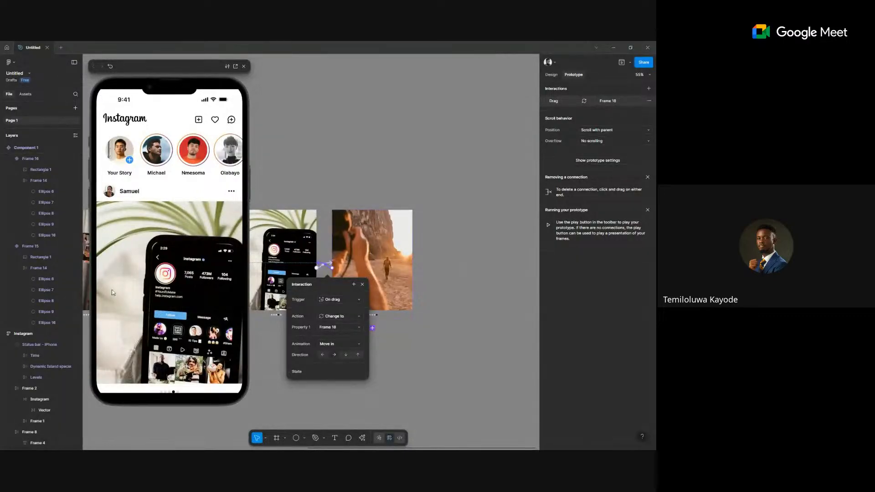
drag(168, 288, 132, 291)
scroll(383, 292, left, 3)
drag(169, 288, 136, 281)
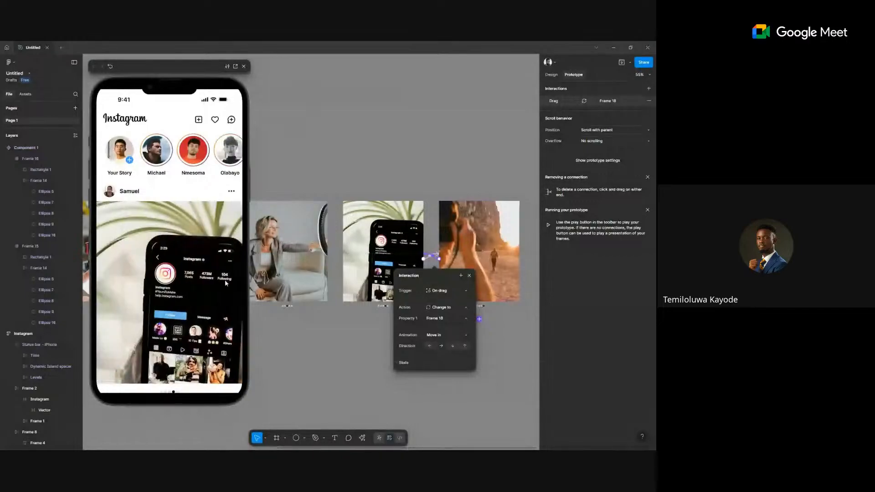
drag(225, 283, 97, 283)
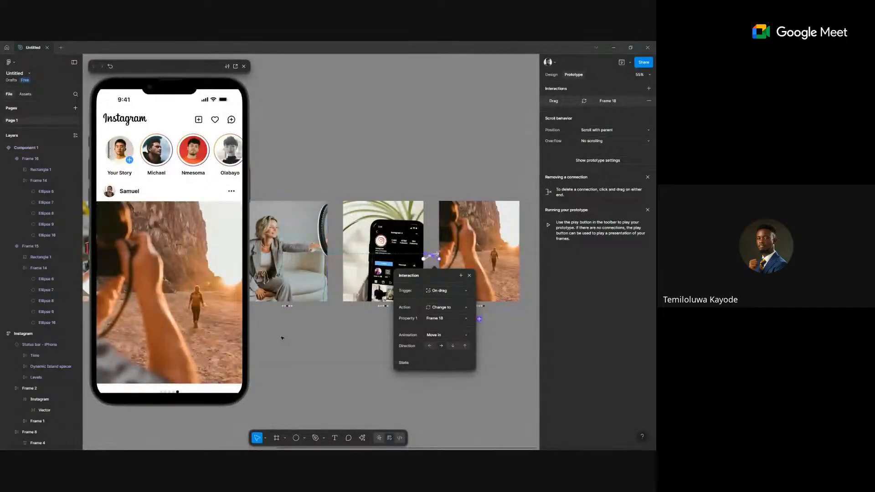
scroll(284, 338, down, 5)
Reveal the frames behind the preview and select Component 1 in Design properties.
drag(305, 356, 370, 326)
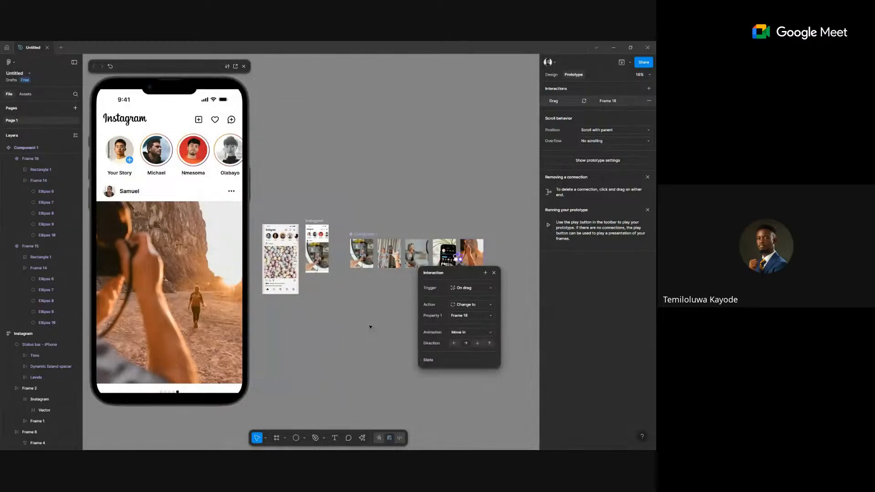
scroll(380, 271, up, 5)
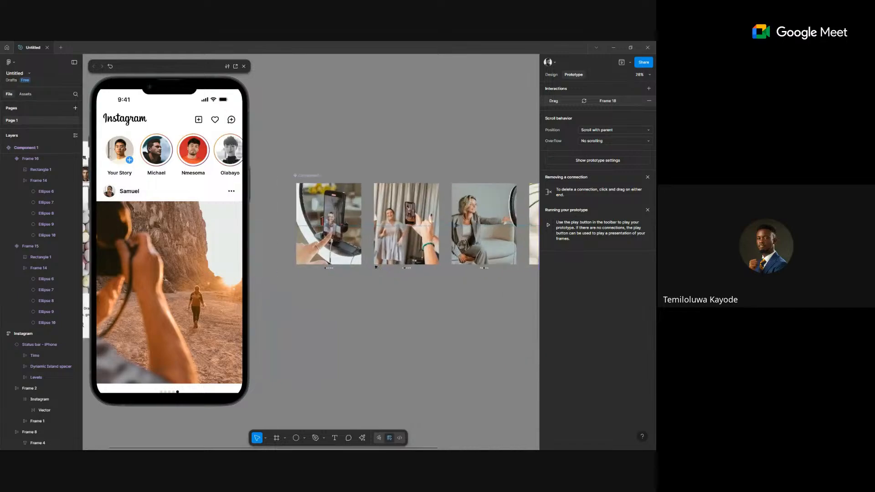
scroll(322, 219, right, 2)
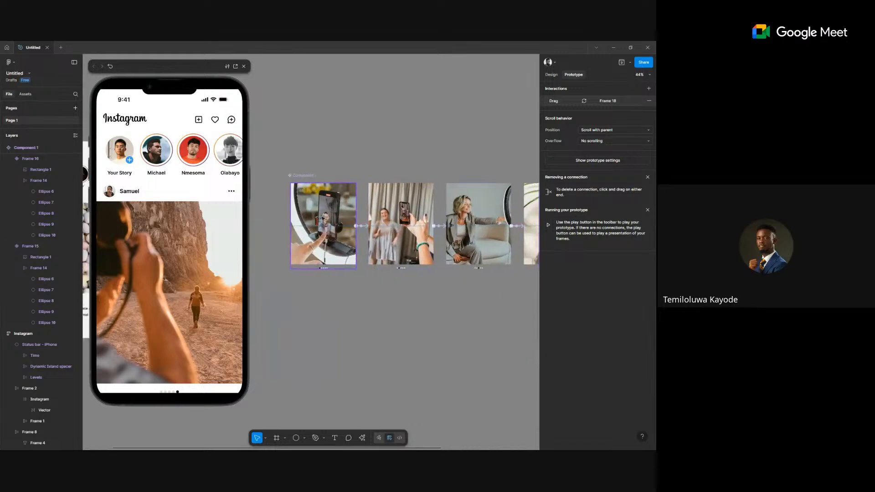
click(550, 75)
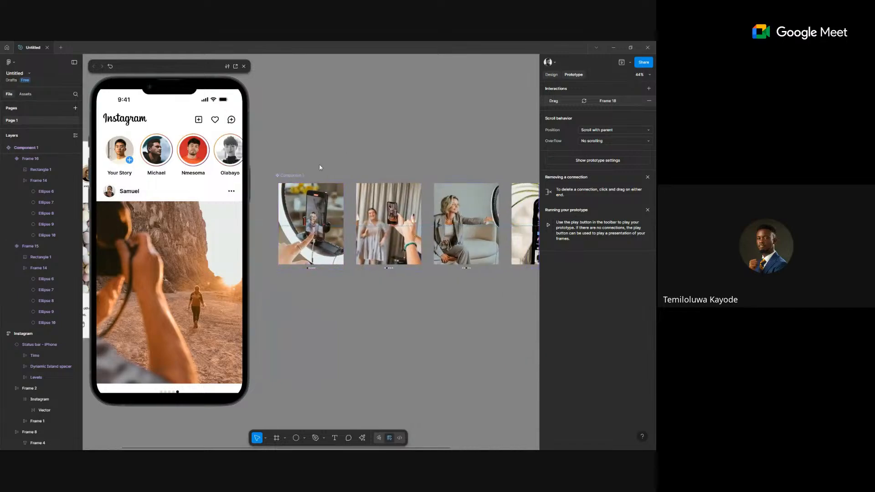
click(299, 174)
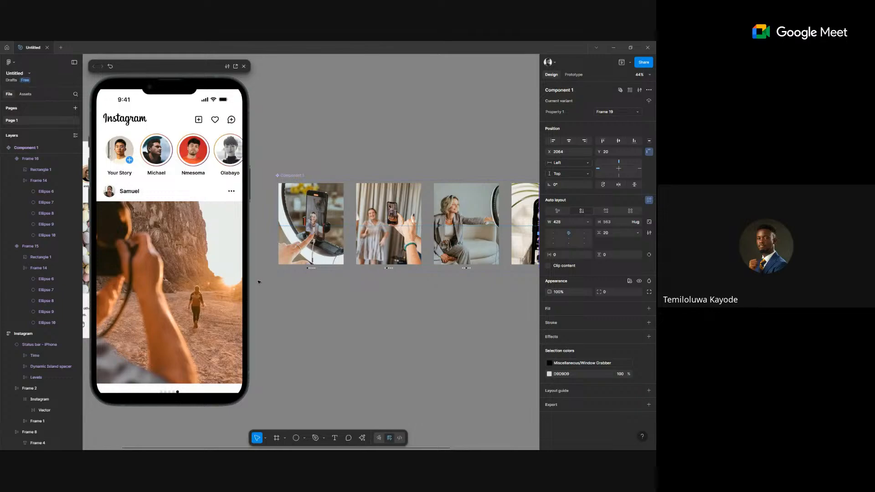
Place a Component 1 instance below the variants and detach it with Ctrl+Alt+B.
right_click(321, 290)
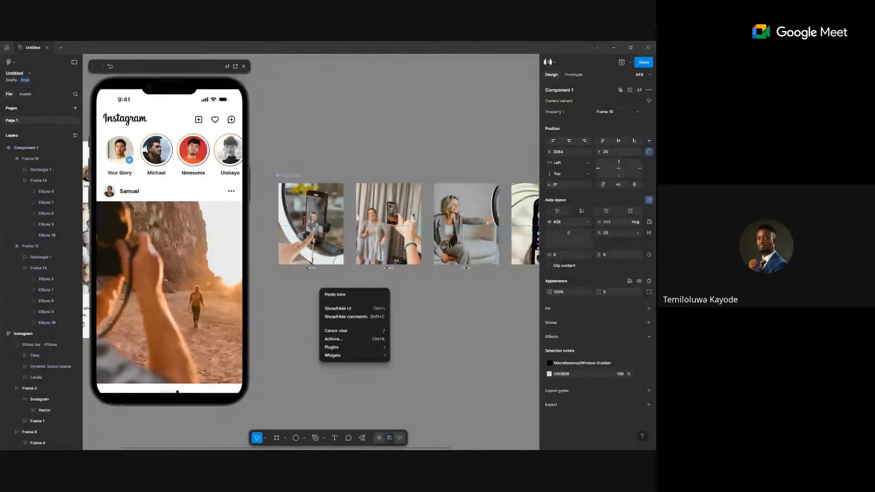
scroll(461, 332, down, 3)
click(364, 262)
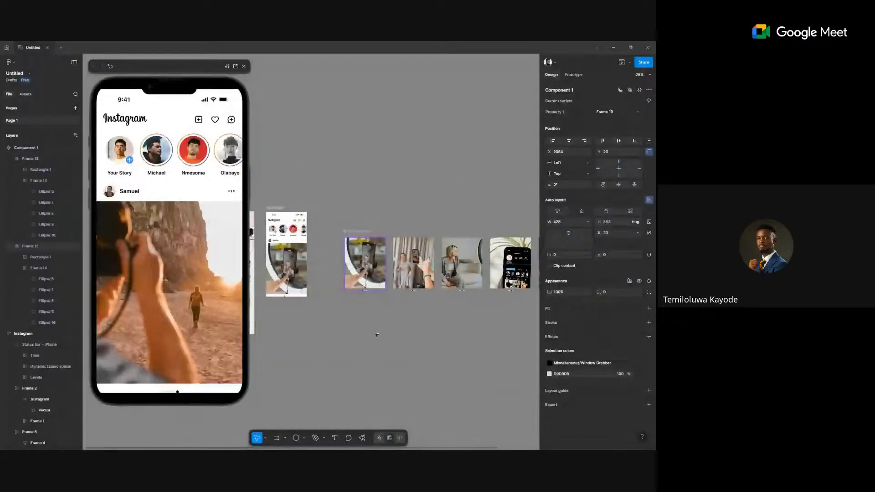
drag(408, 366, 415, 367)
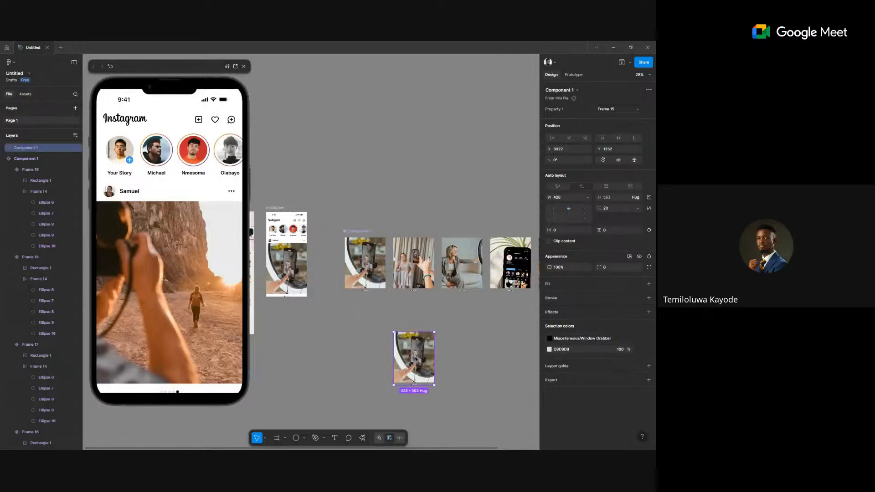
right_click(407, 358)
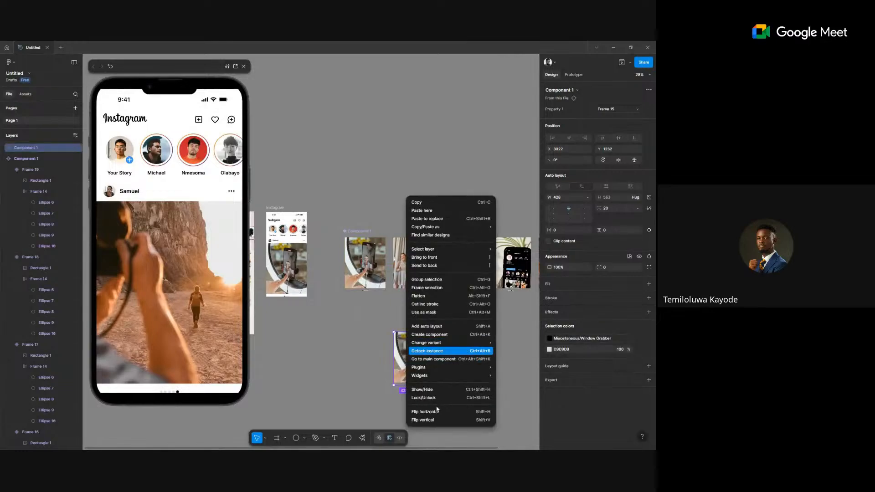
key(ctrl+alt+b)
Pull the image out of its frame and duplicate it into three side-by-side copies.
scroll(367, 392, up, 3)
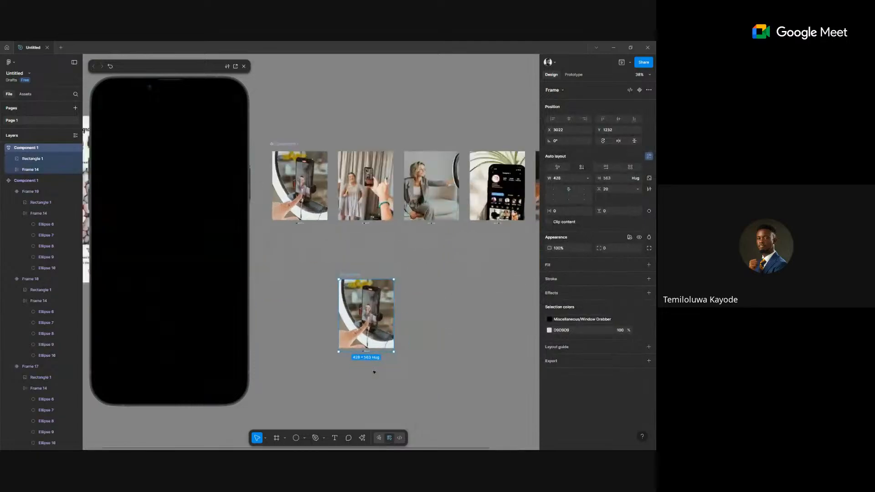
scroll(374, 372, up, 3)
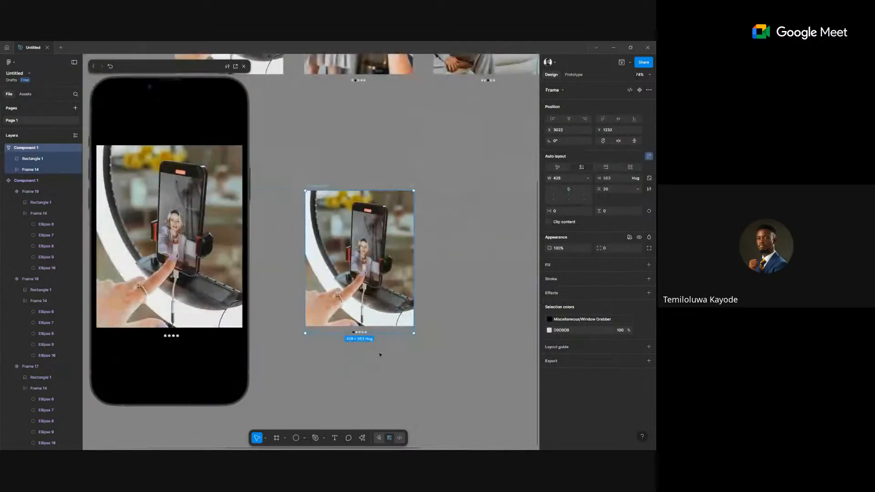
click(363, 309)
scroll(360, 308, down, 3)
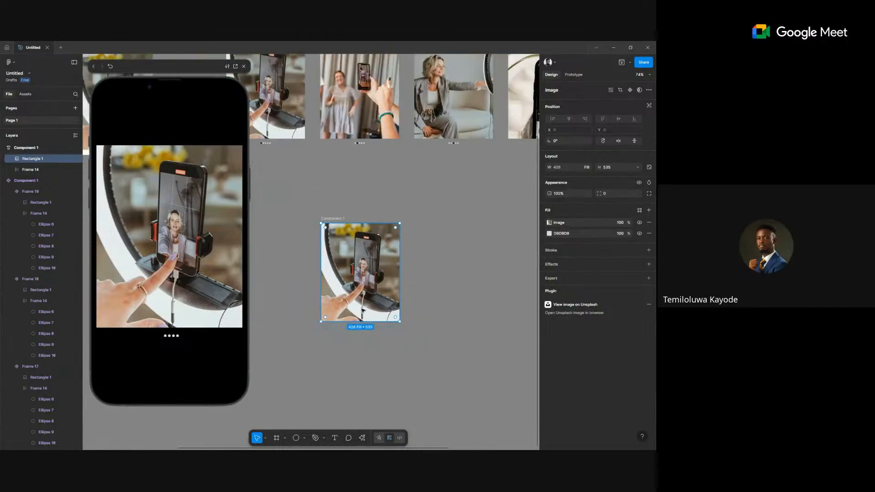
drag(358, 306, 400, 395)
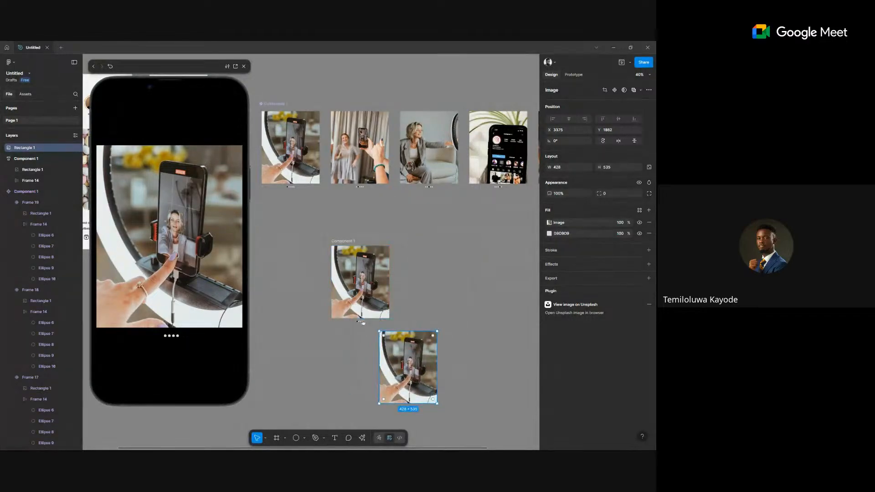
scroll(382, 356, down, 3)
drag(377, 332, 435, 332)
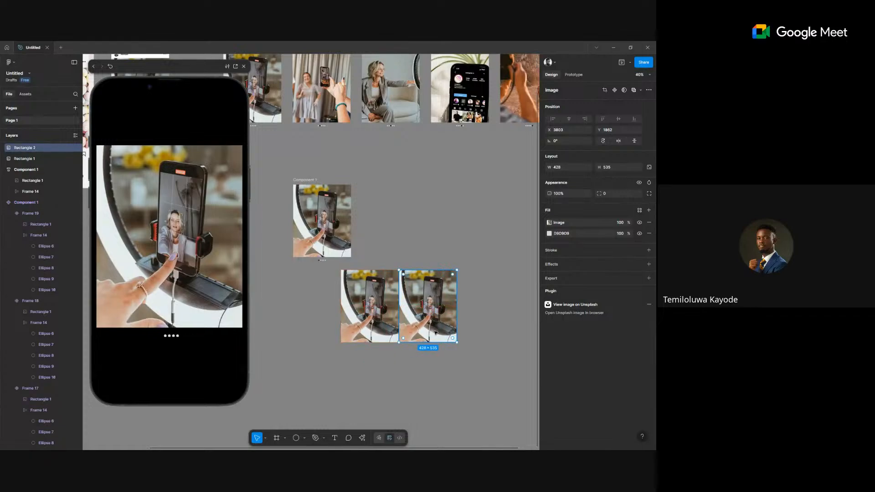
key(ctrl+d)
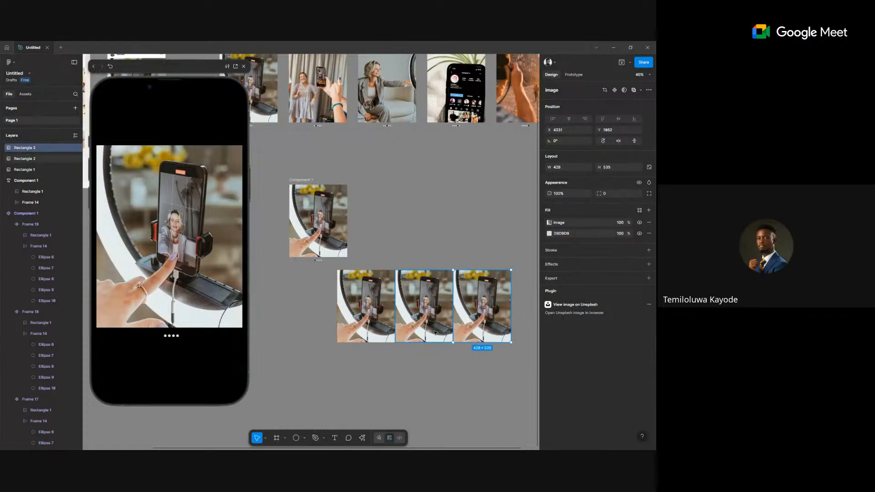
Wrap the three images in an auto-layout row inside Component 1, deleting the original image.
drag(361, 375, 482, 299)
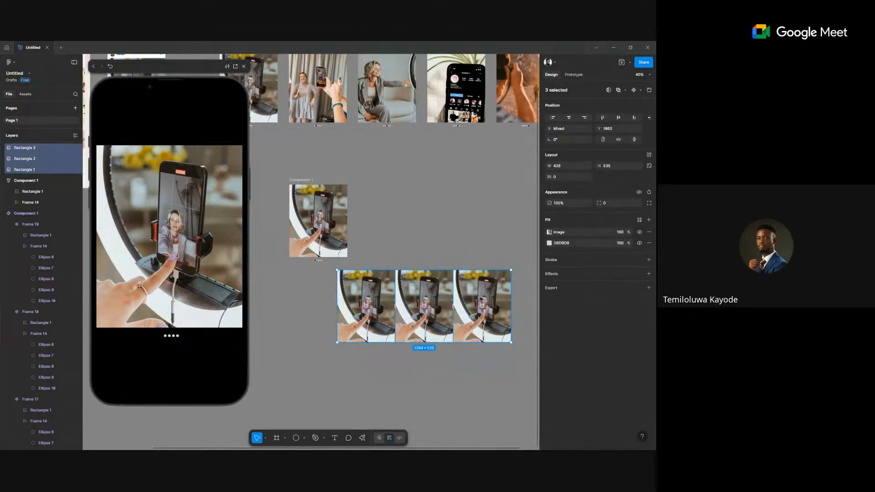
key(shift+a)
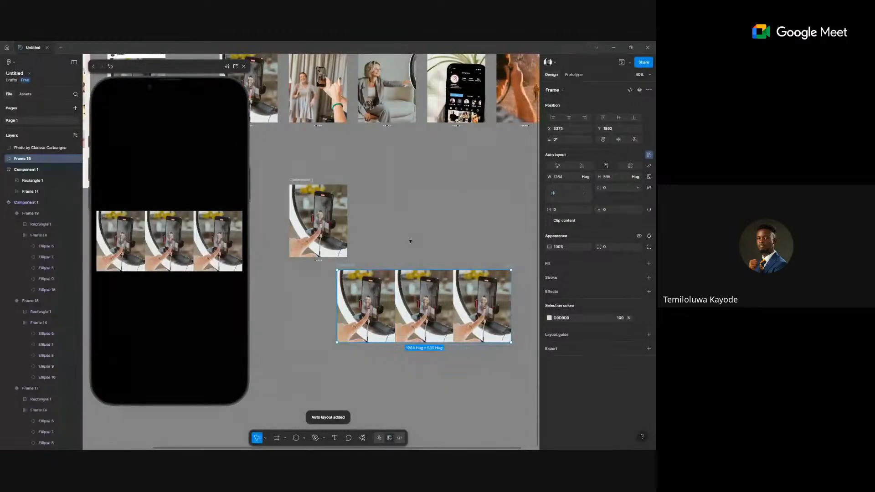
click(410, 241)
scroll(328, 228, down, 2)
scroll(328, 228, right, 1)
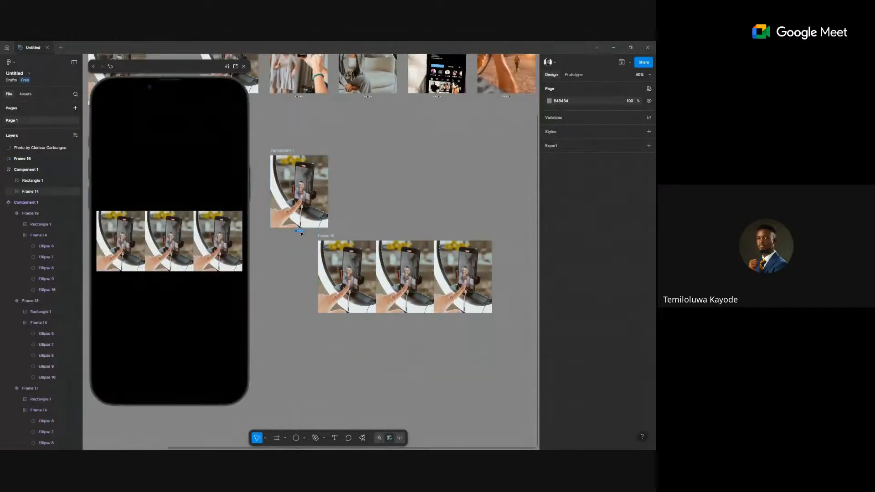
drag(321, 231, 309, 229)
click(302, 213)
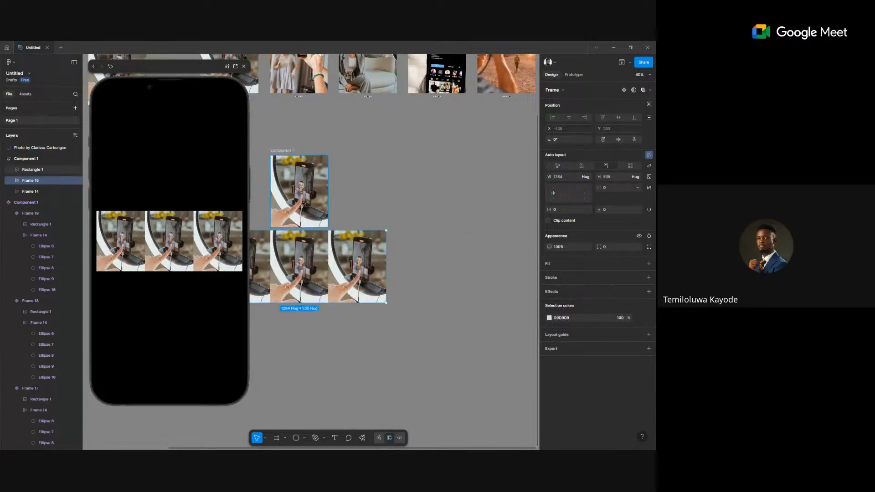
key(Delete)
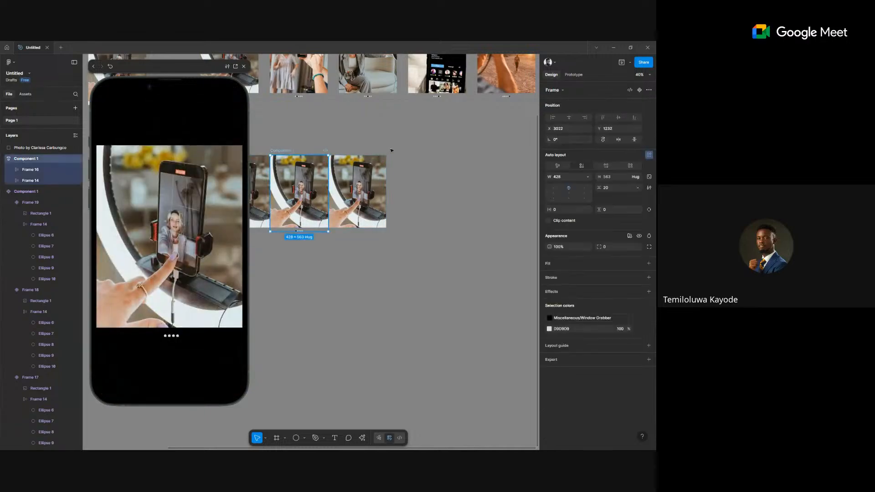
Move Component 1 right and set the image row's width to Fill container.
drag(287, 150, 392, 151)
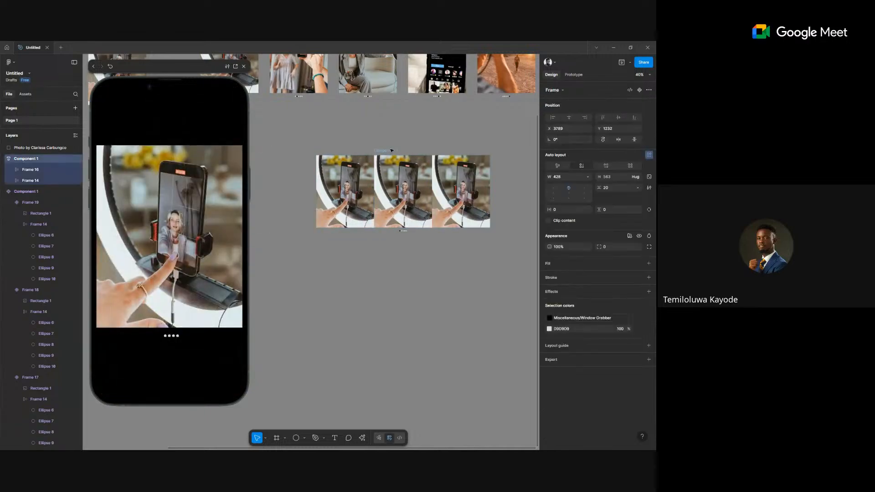
double_click(397, 206)
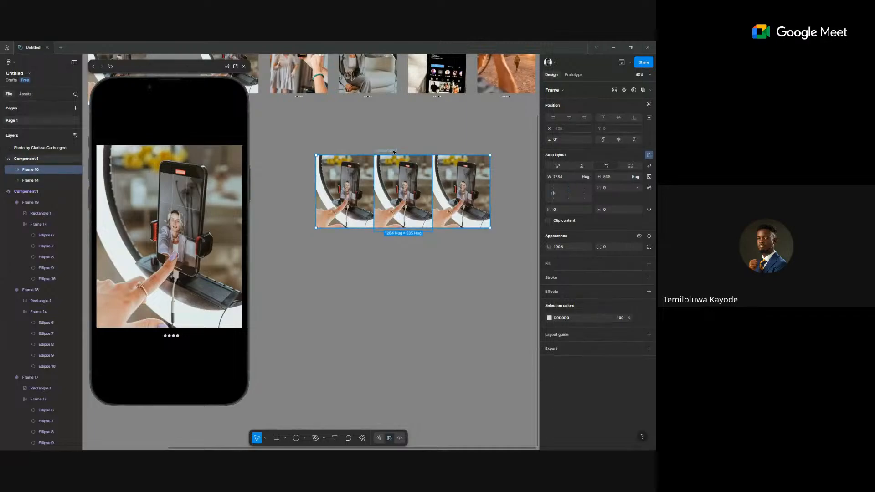
click(395, 192)
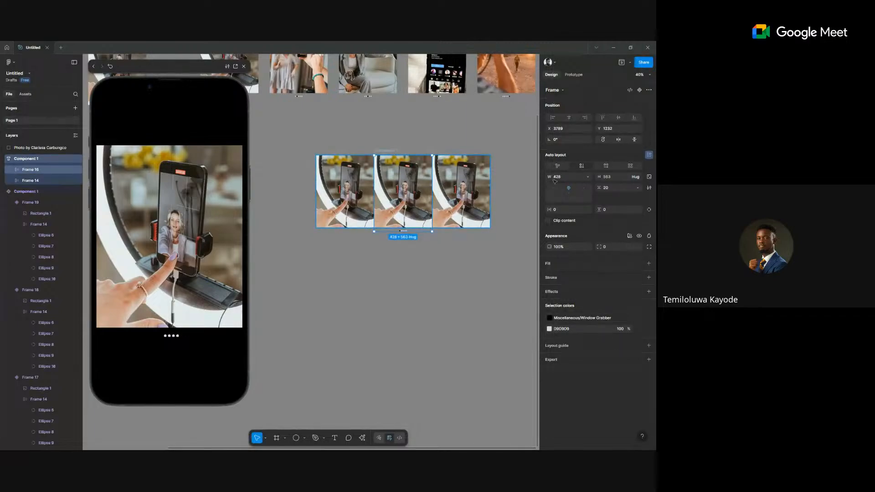
key(Return)
click(588, 177)
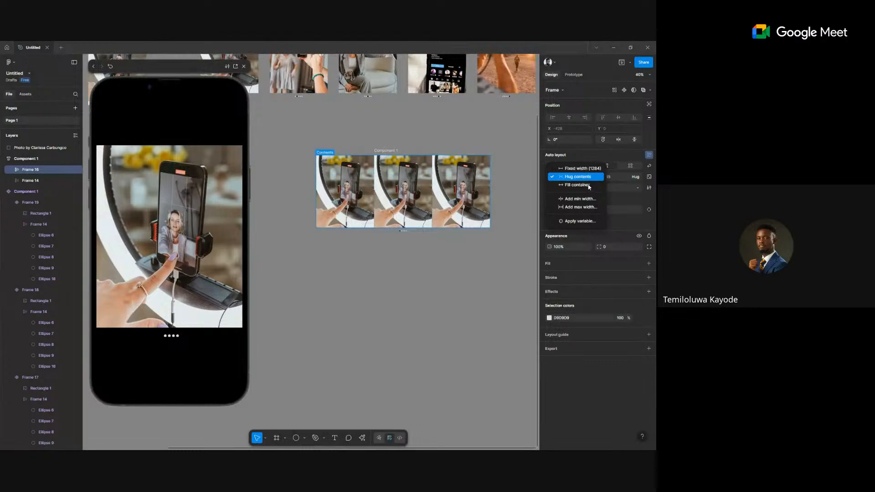
key(Return)
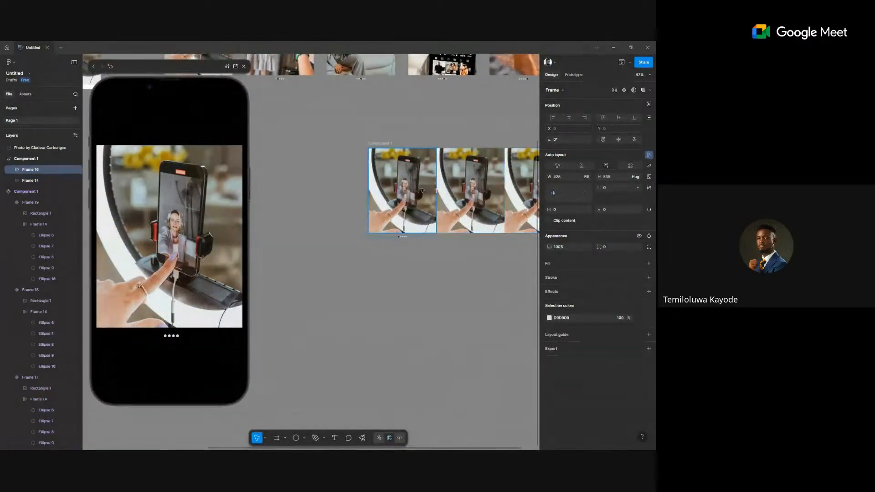
Apply the woman-in-dress photo's fill to the middle carousel image.
scroll(471, 191, up, 1)
click(442, 264)
scroll(402, 335, down, 3)
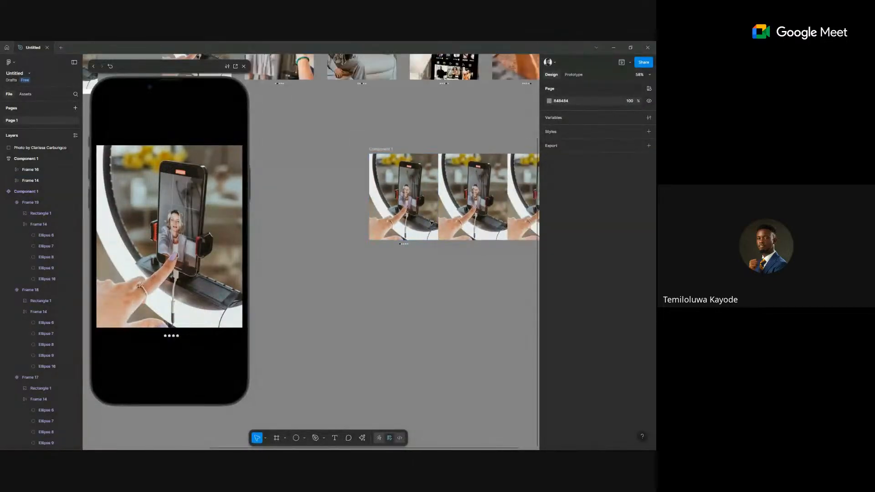
click(308, 128)
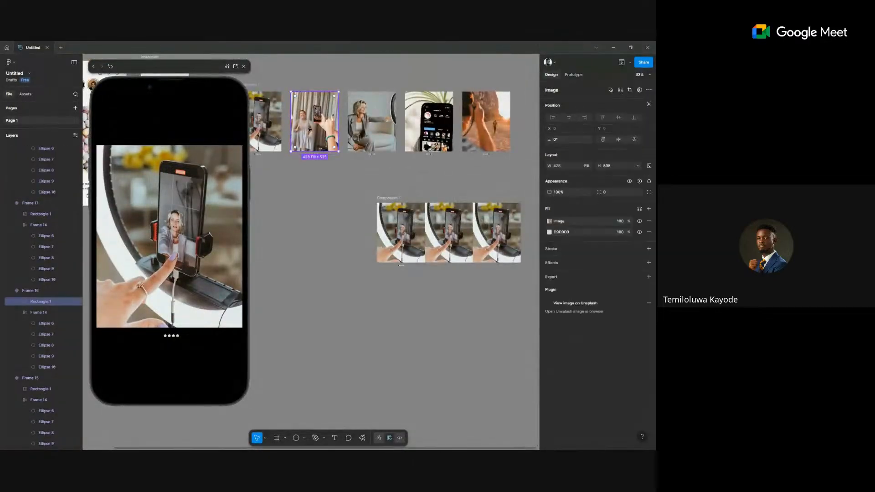
click(544, 221)
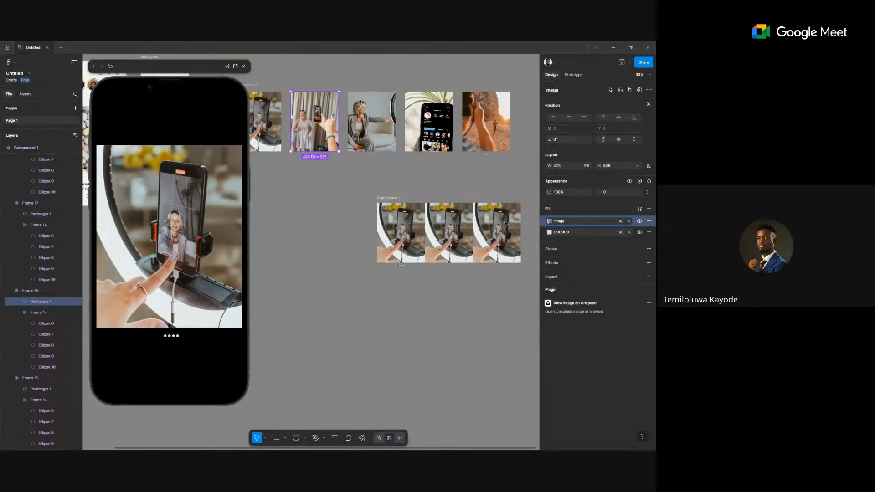
click(444, 230)
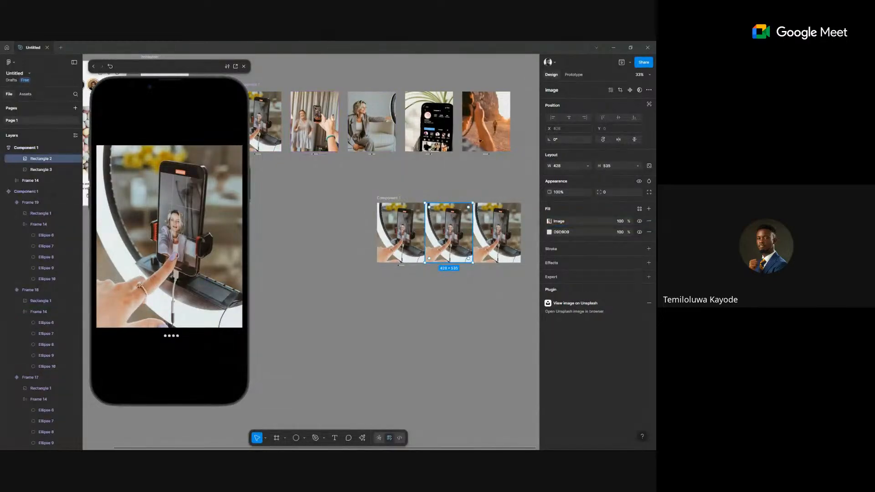
Apply the rocky-path photo's fill to the third carousel image.
click(485, 130)
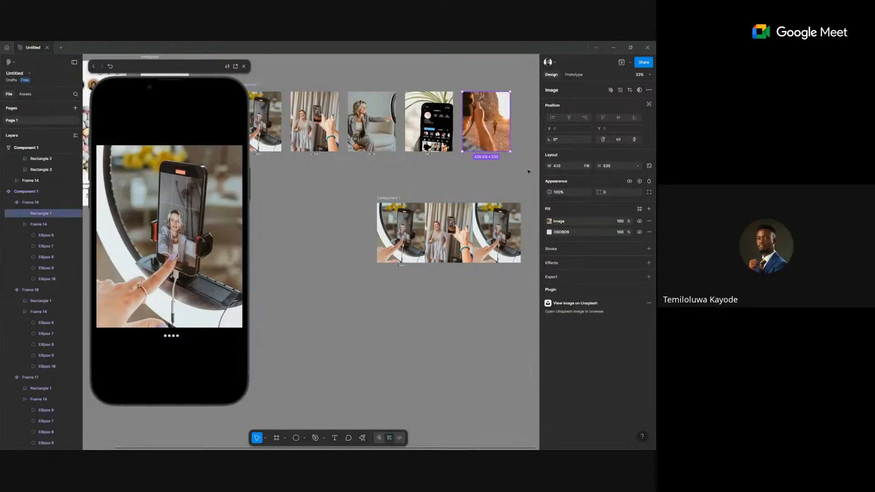
click(540, 221)
drag(540, 221, 487, 245)
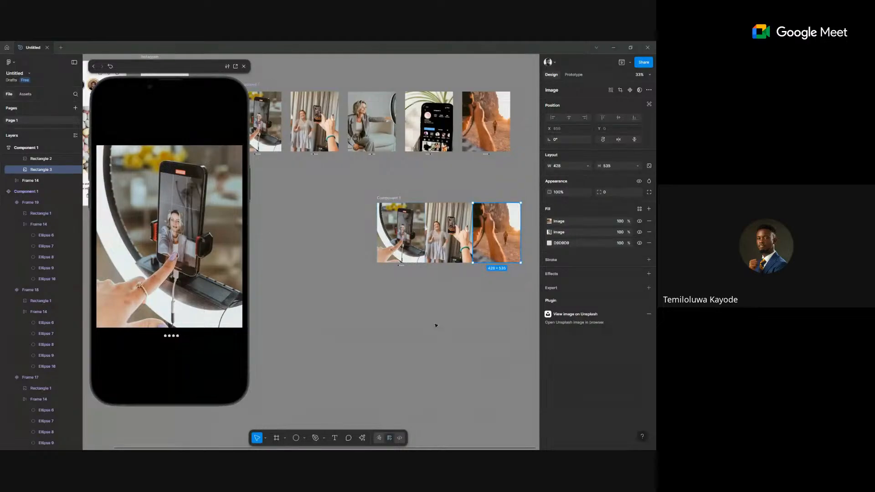
click(441, 287)
right_click(442, 289)
click(408, 285)
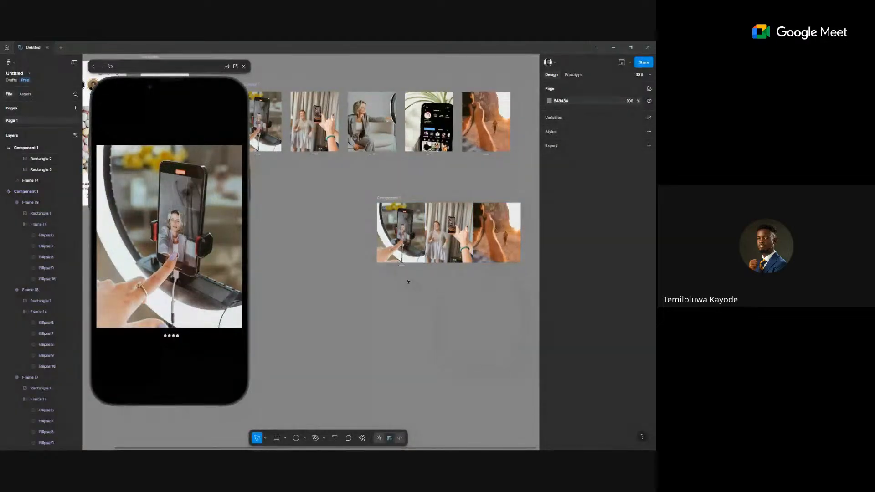
scroll(478, 232, up, 2)
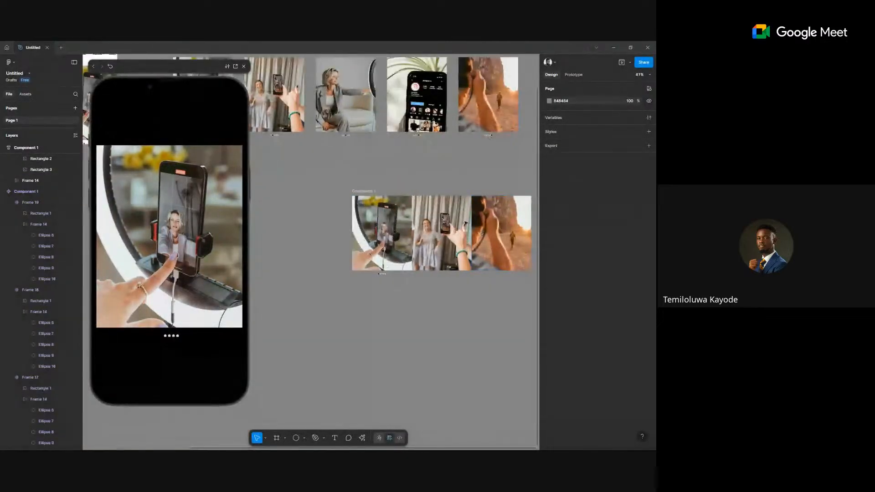
click(368, 190)
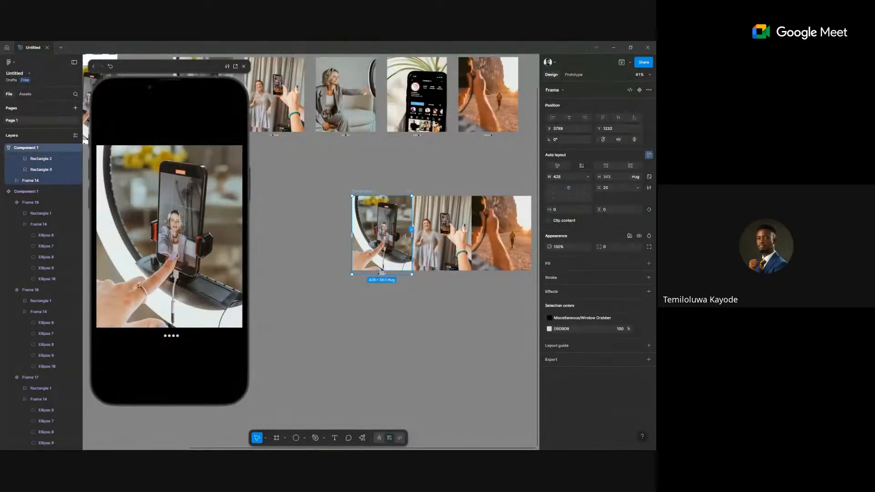
key(shift+a)
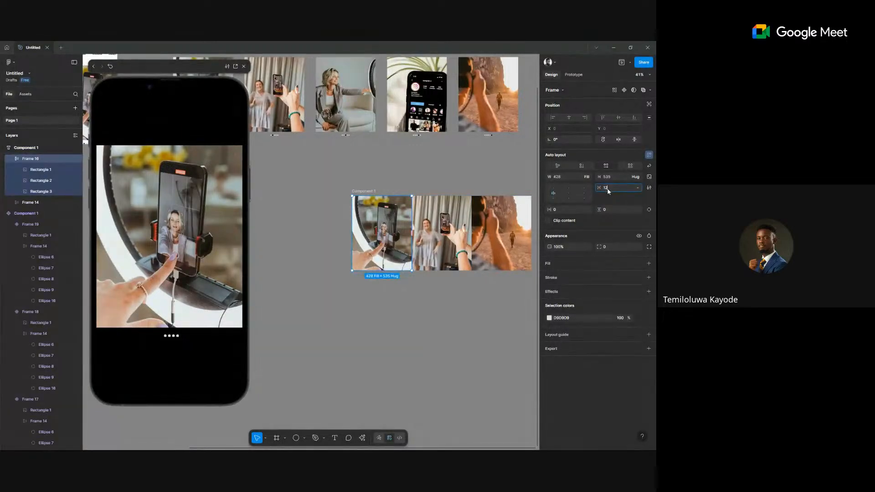
click(608, 190)
text(12)
key(Return)
click(461, 308)
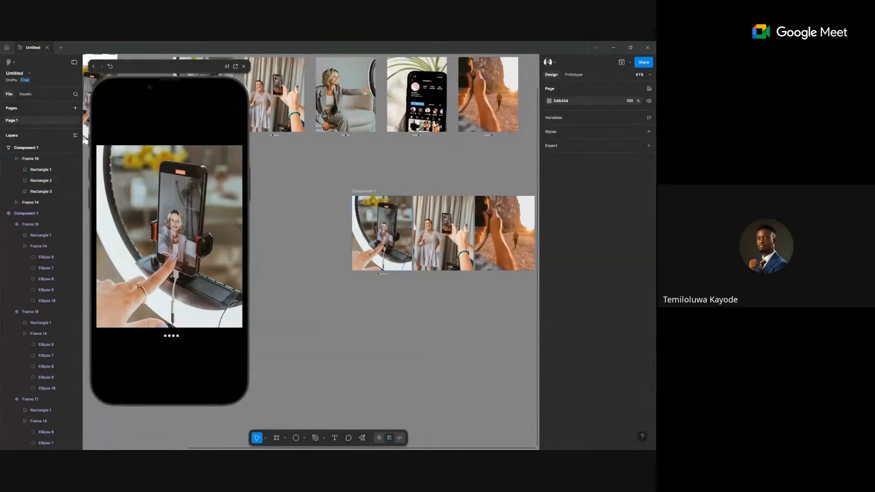
scroll(486, 272, up, 3)
click(486, 272)
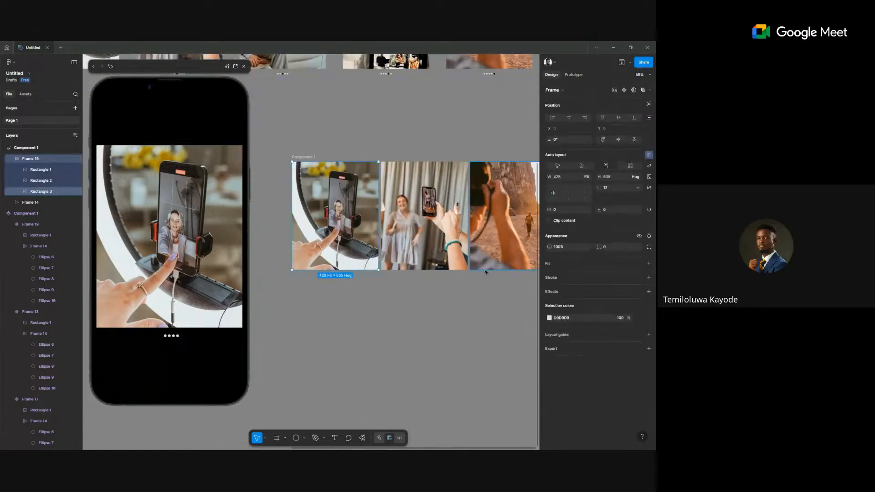
key(ctrl+z)
scroll(372, 207, up, 1)
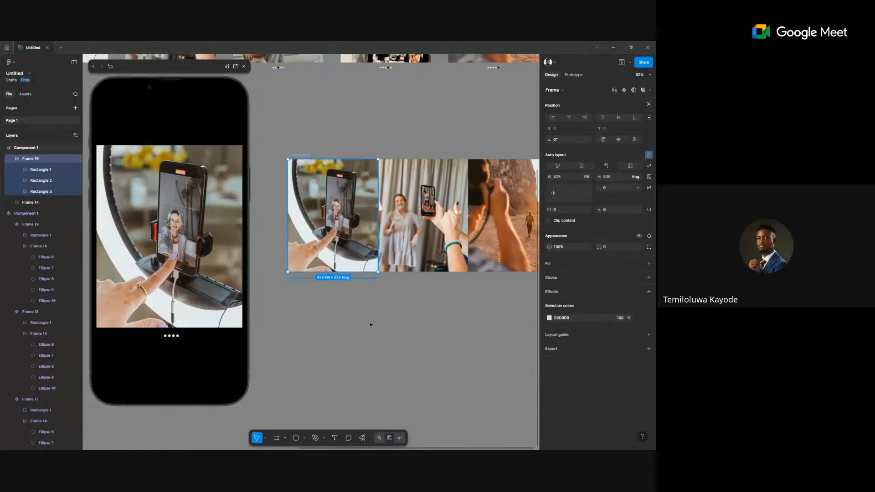
click(304, 154)
click(304, 154)
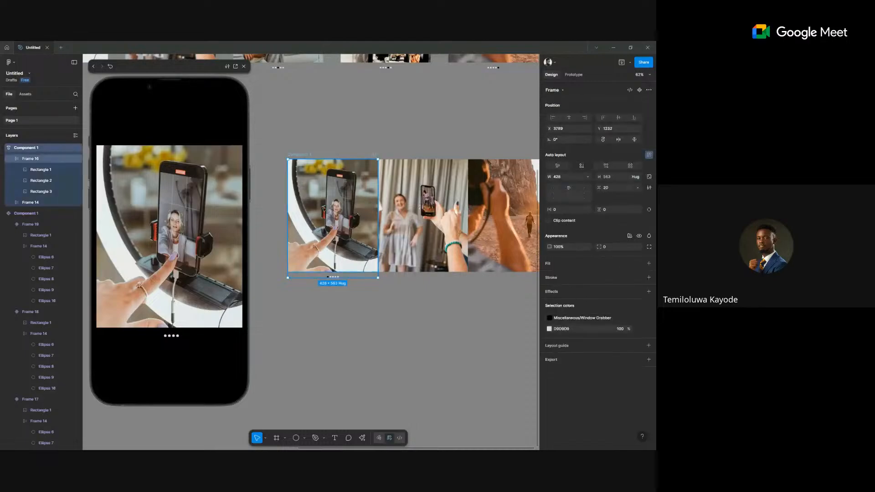
click(30, 159)
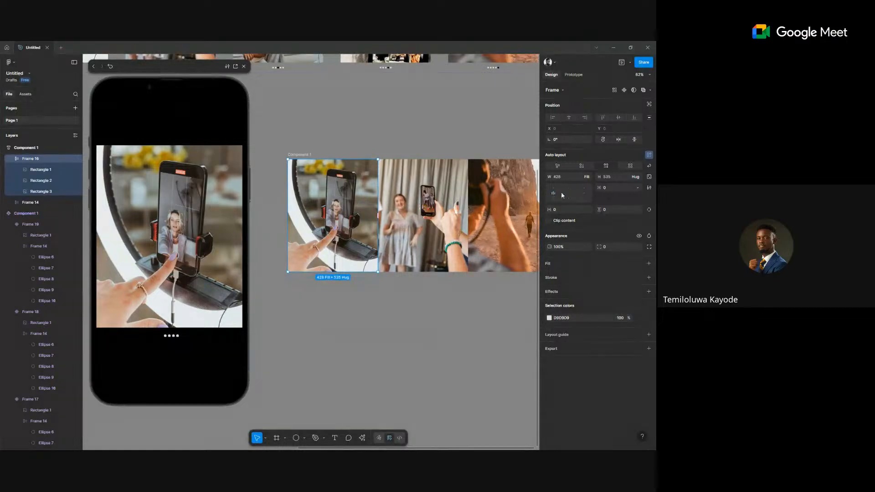
scroll(412, 238, down, 3)
scroll(412, 238, down, 2)
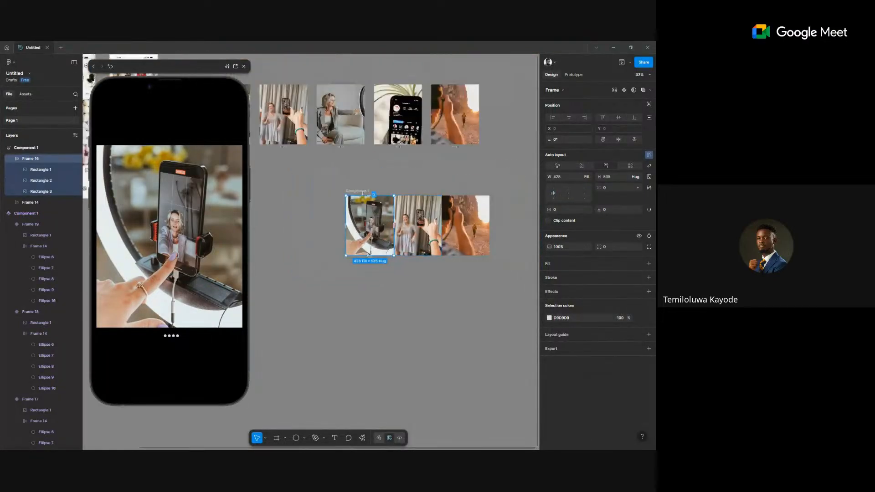
click(369, 249)
key(ctrl+d)
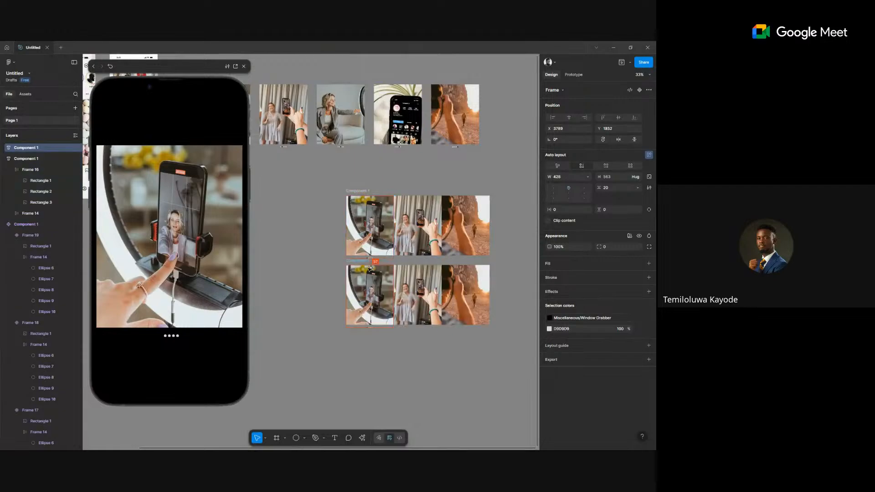
key(ctrl+z)
scroll(369, 265, up, 10)
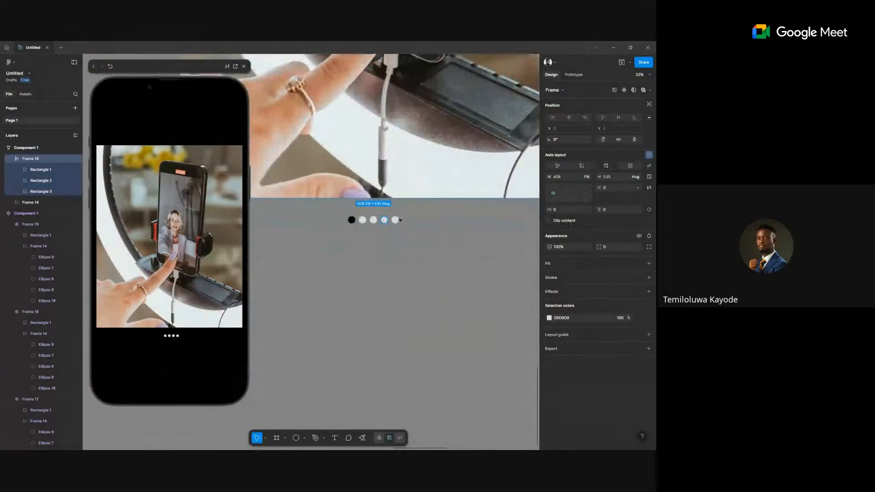
Delete the two extra pager dots, Ellipse 9 and 10, leaving three.
click(384, 220)
shift+click(395, 220)
key(Delete)
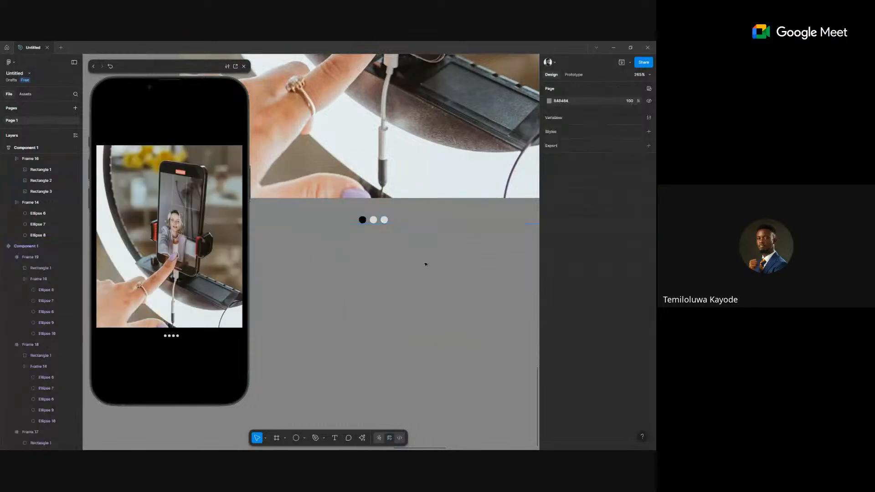
scroll(424, 264, down, 5)
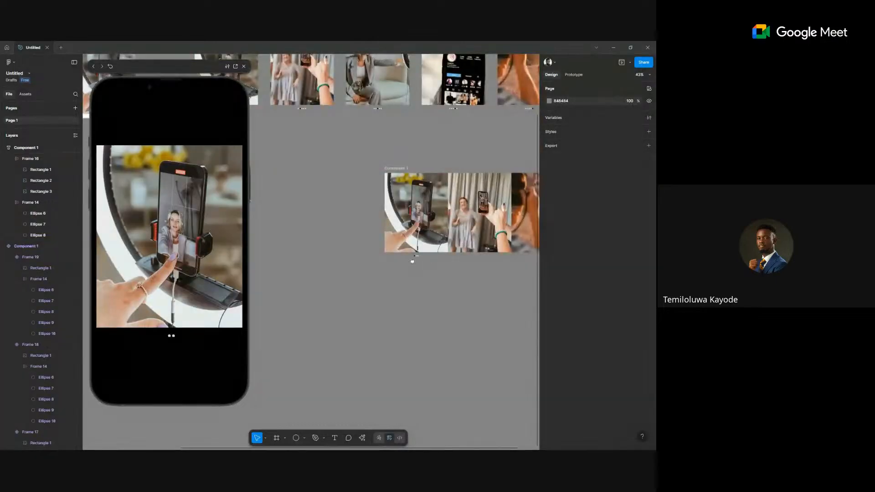
scroll(392, 215, right, 2)
Close the preview and stack two copies of the carousel below the original.
click(359, 163)
click(359, 163)
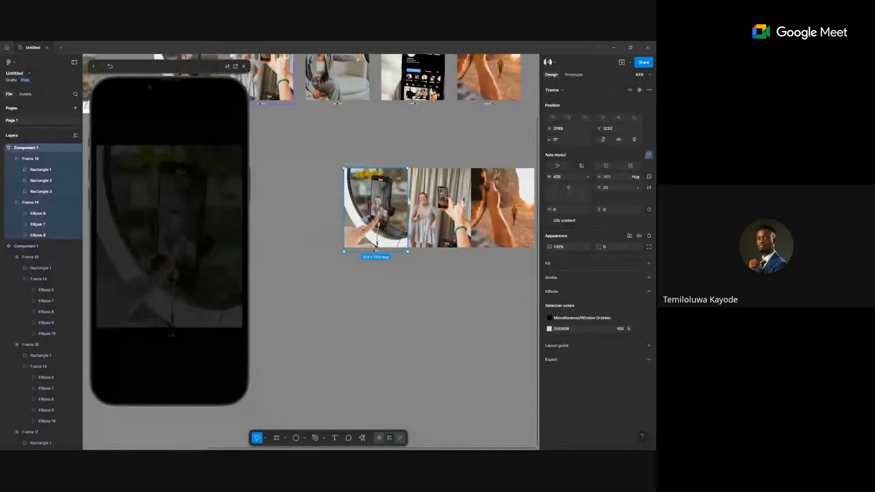
click(243, 66)
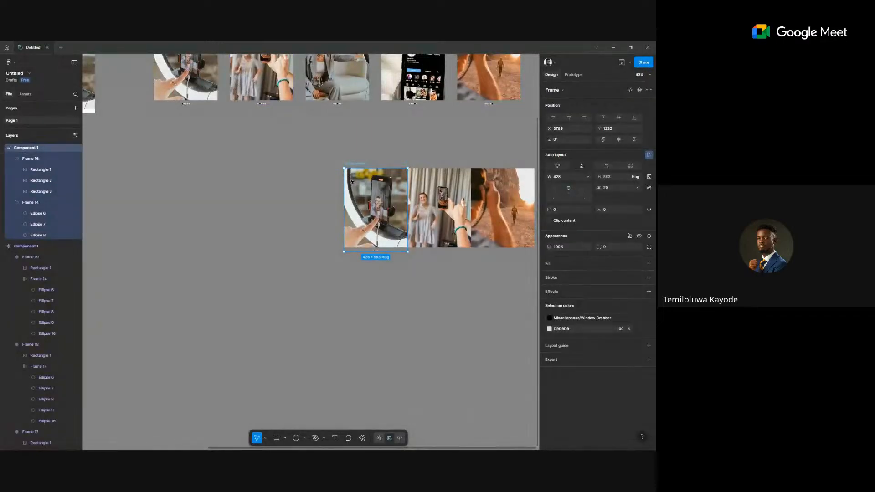
scroll(351, 181, right, 4)
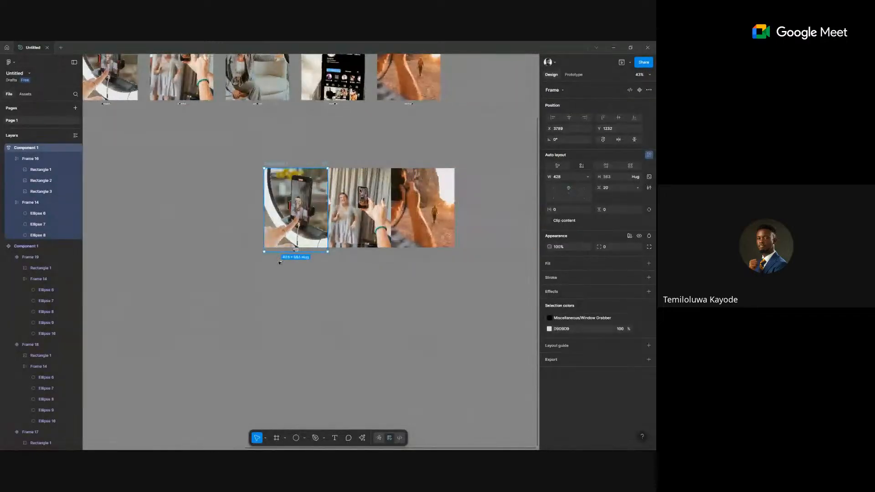
drag(298, 182, 296, 282)
scroll(289, 246, down, 2)
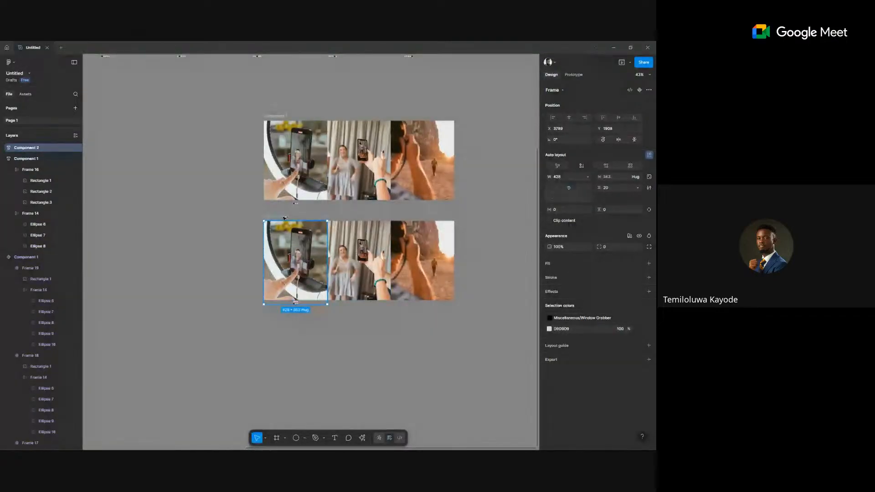
key(ctrl+d)
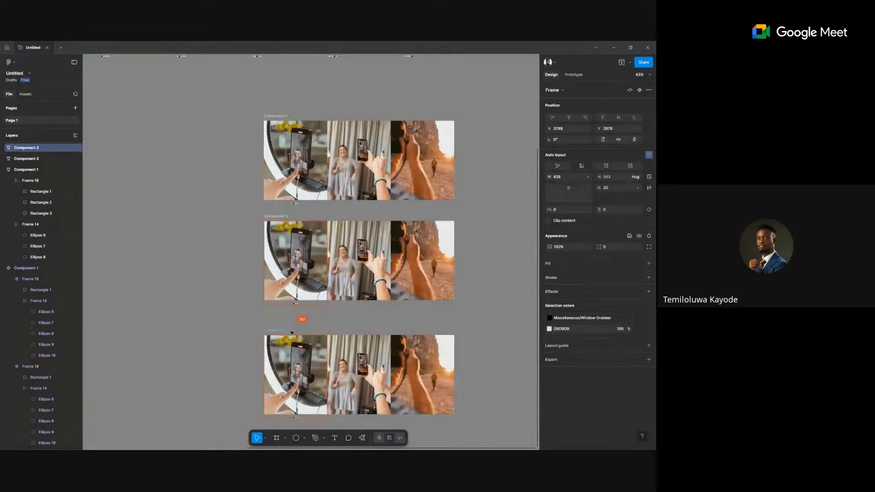
Move the dark pager dot to second place in copy two and third in copy three.
scroll(293, 308, up, 5)
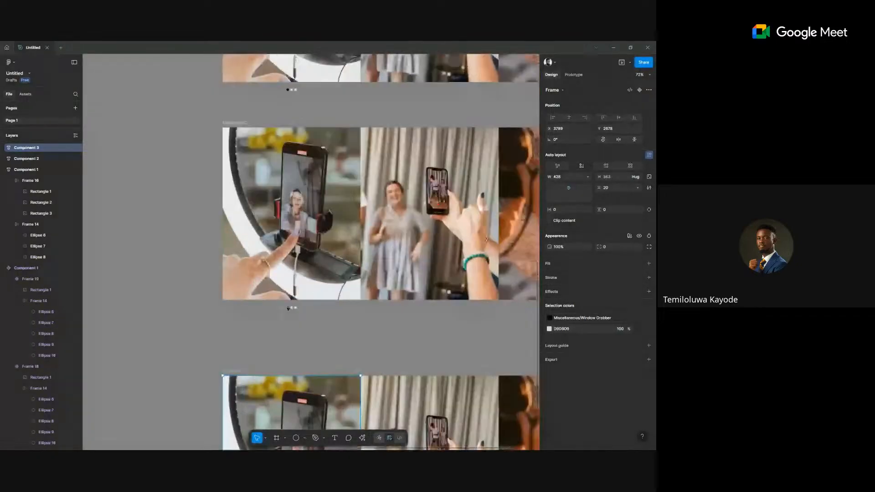
ctrl+click(288, 308)
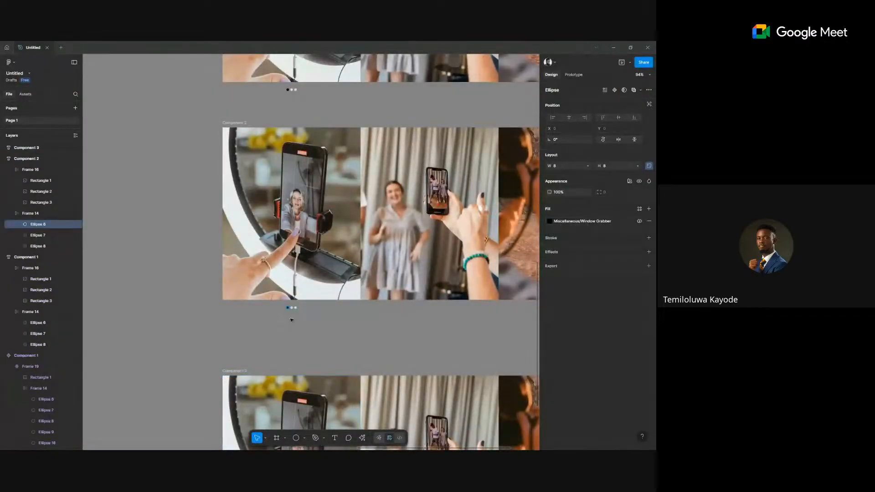
key(Right)
scroll(343, 324, down, 5)
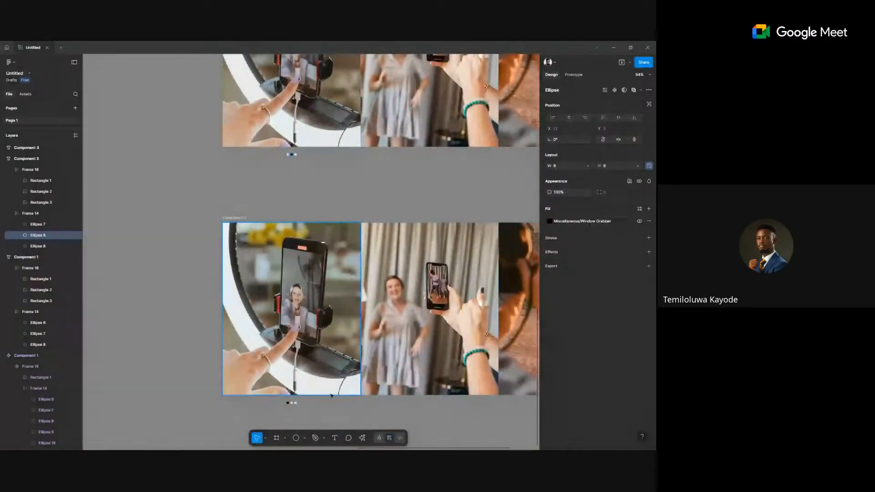
ctrl+click(288, 403)
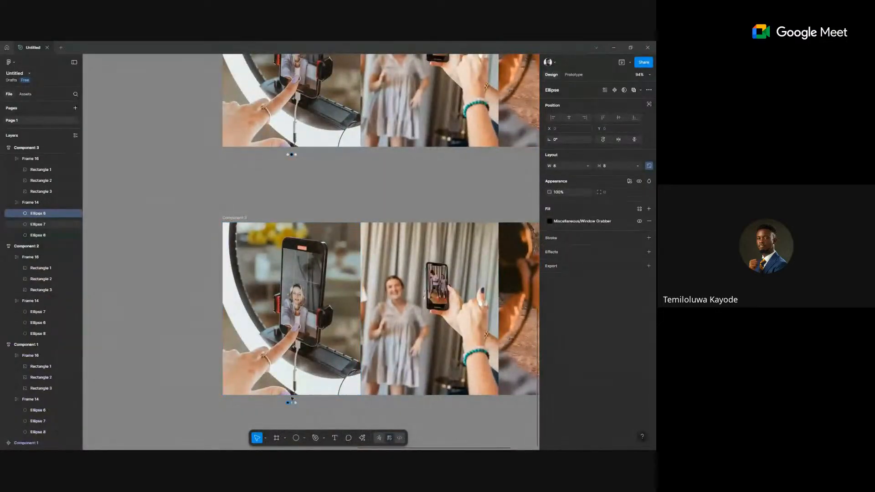
key(Right)
key(Right)
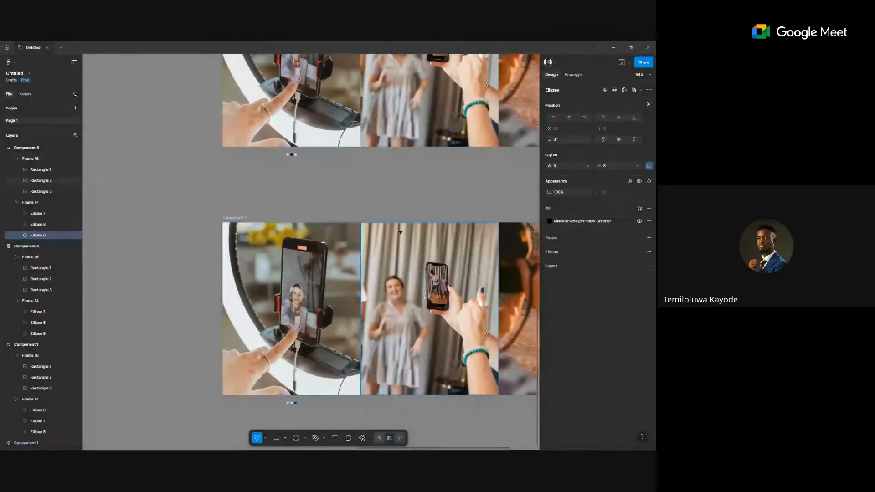
click(415, 190)
scroll(415, 190, down, 8)
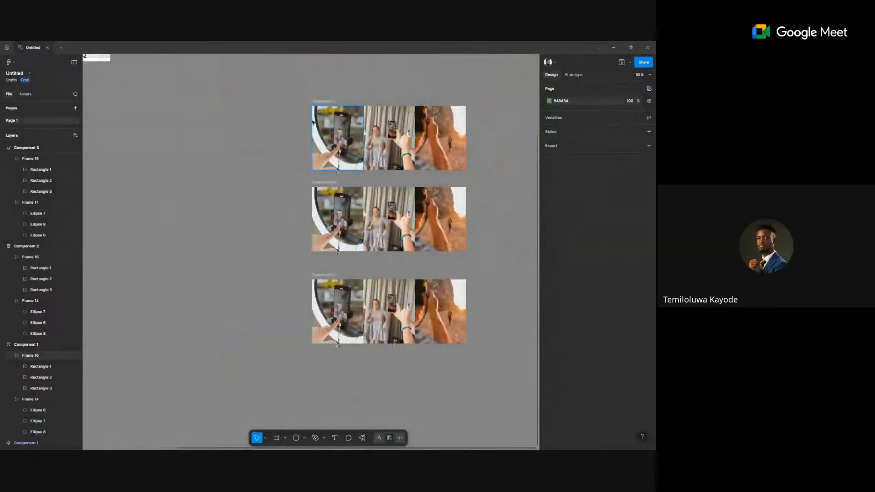
Centre-align the second copy's image row so its middle photo shows.
click(324, 102)
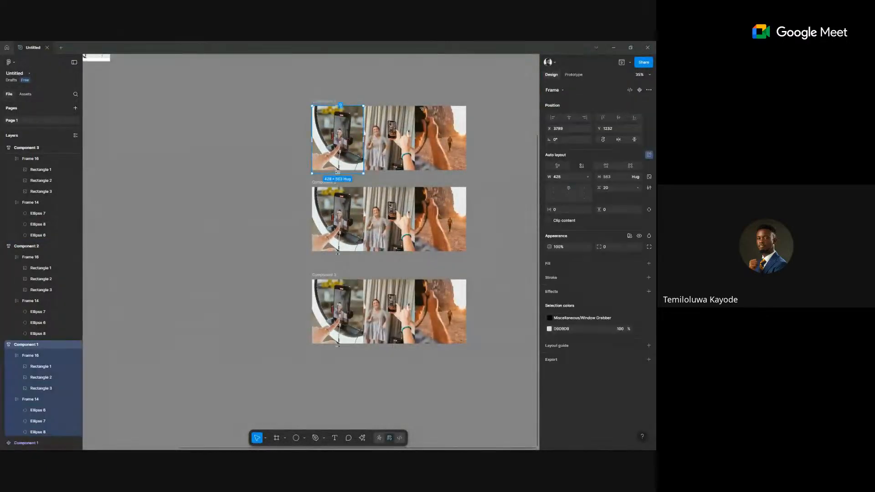
click(326, 154)
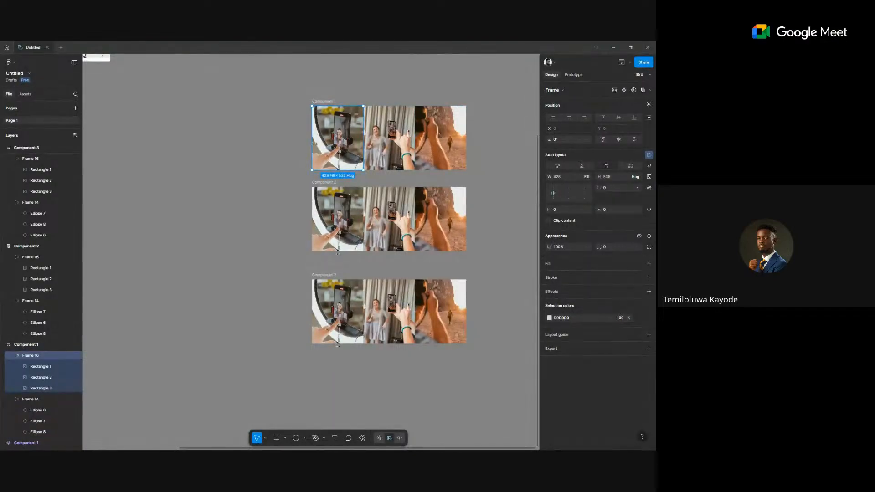
scroll(357, 124, up, 10)
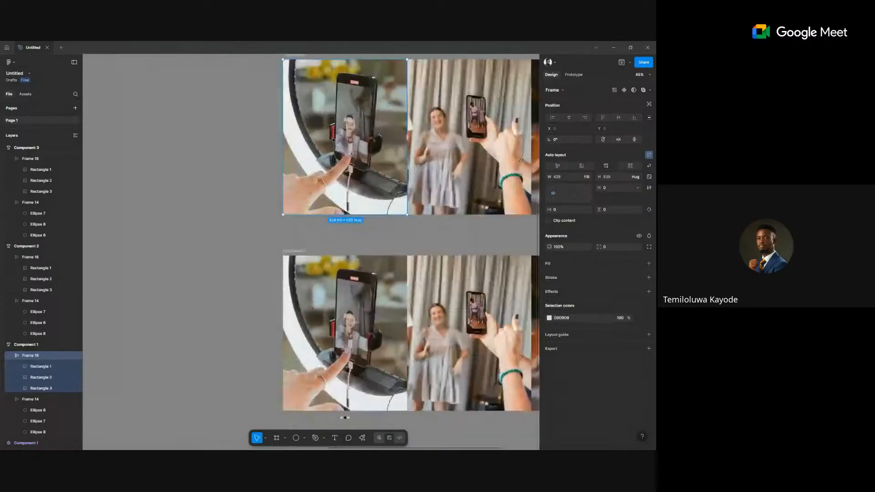
scroll(355, 129, down, 6)
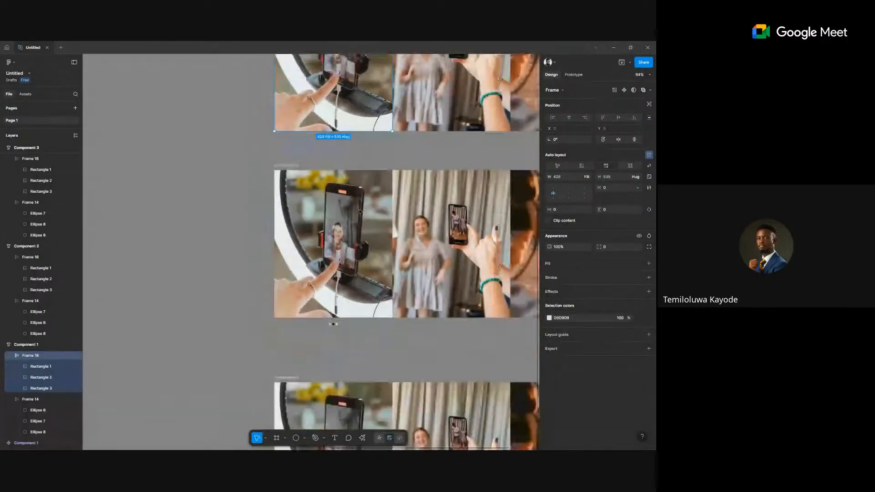
click(314, 224)
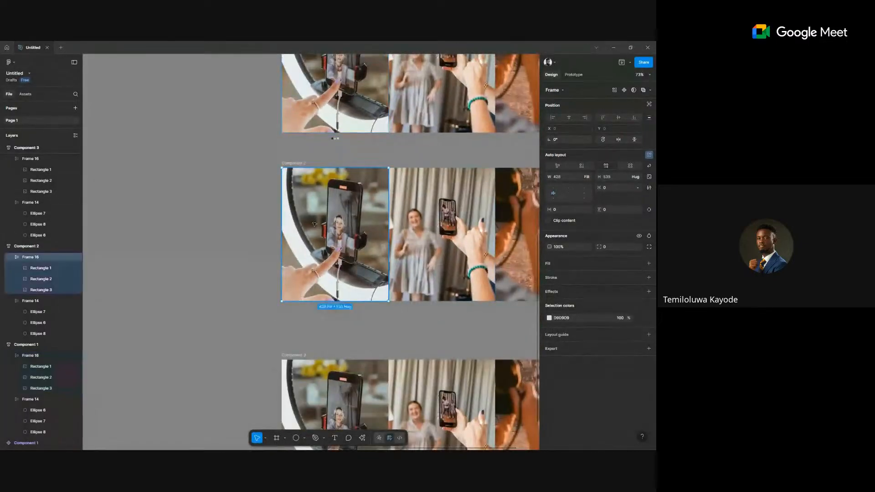
click(568, 195)
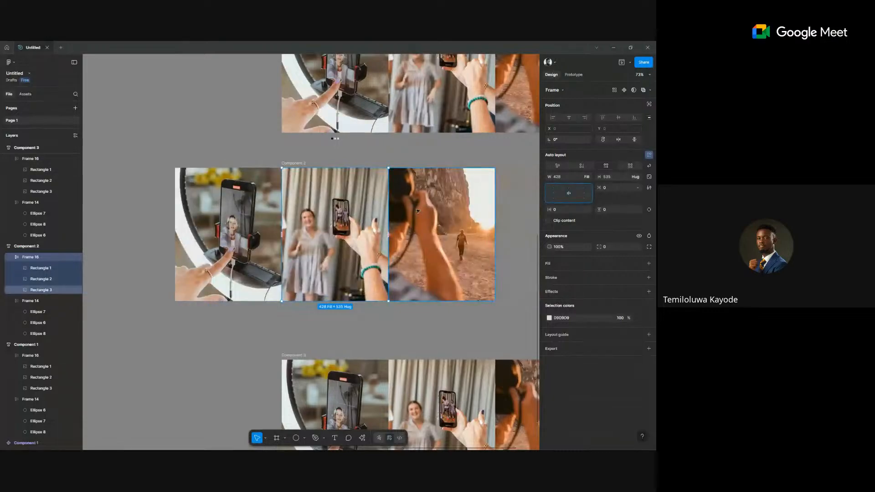
Right-align the third copy's image row so its last photo shows.
scroll(381, 220, down, 2)
scroll(381, 220, down, 1)
click(359, 298)
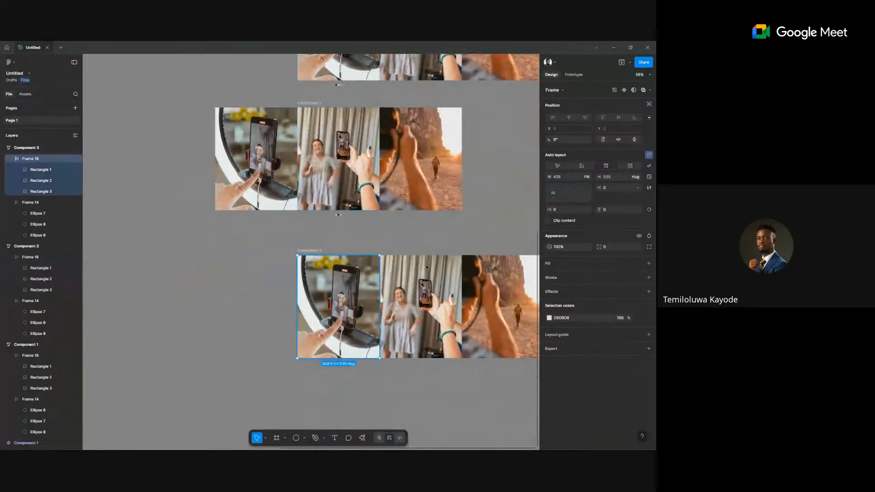
click(584, 195)
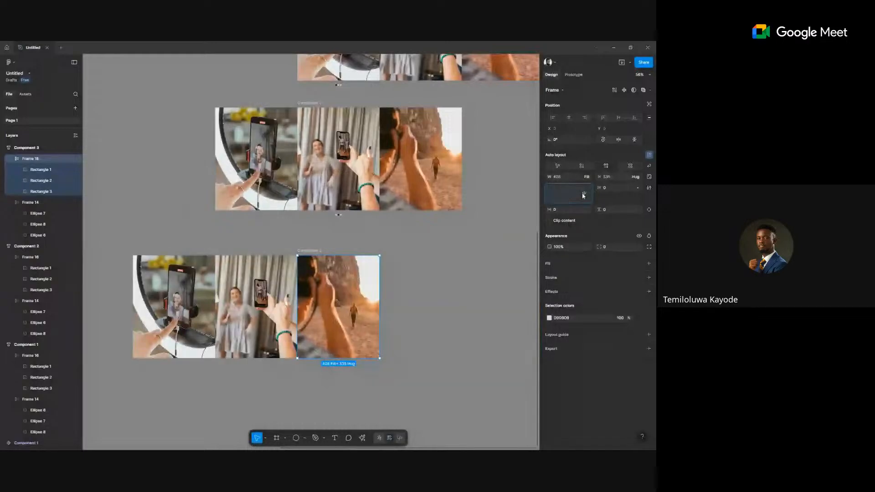
click(482, 289)
Turn on Clip content for Component 1 so only the ring-light photo shows.
scroll(472, 287, up, 3)
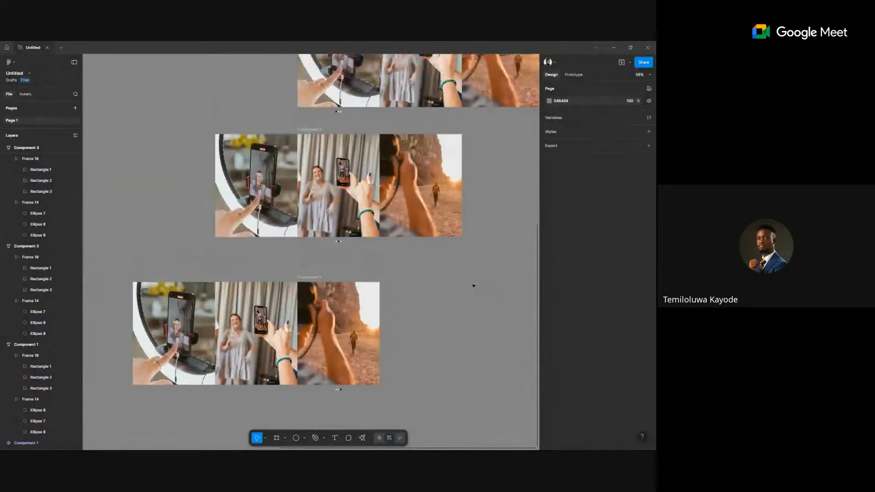
scroll(473, 287, up, 5)
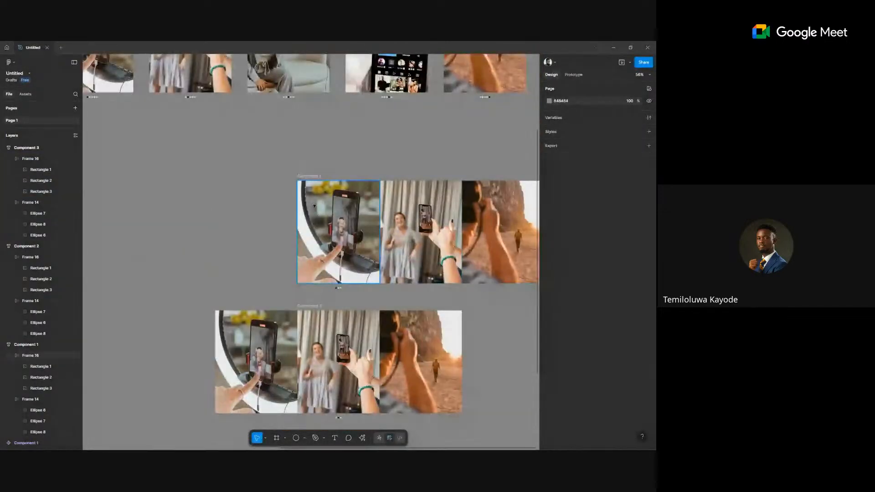
click(304, 177)
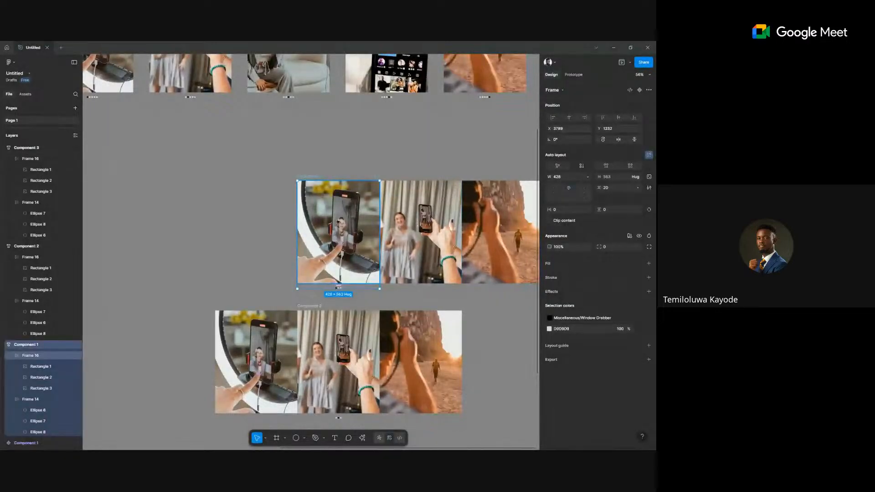
click(548, 221)
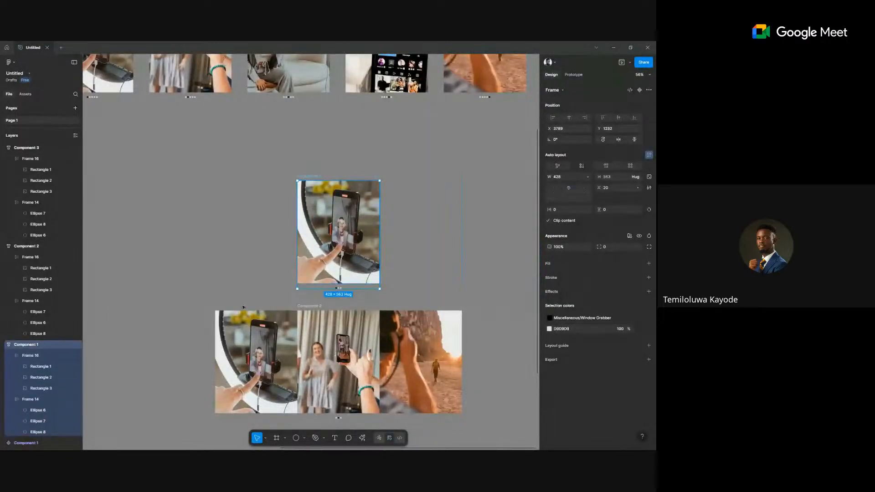
click(306, 308)
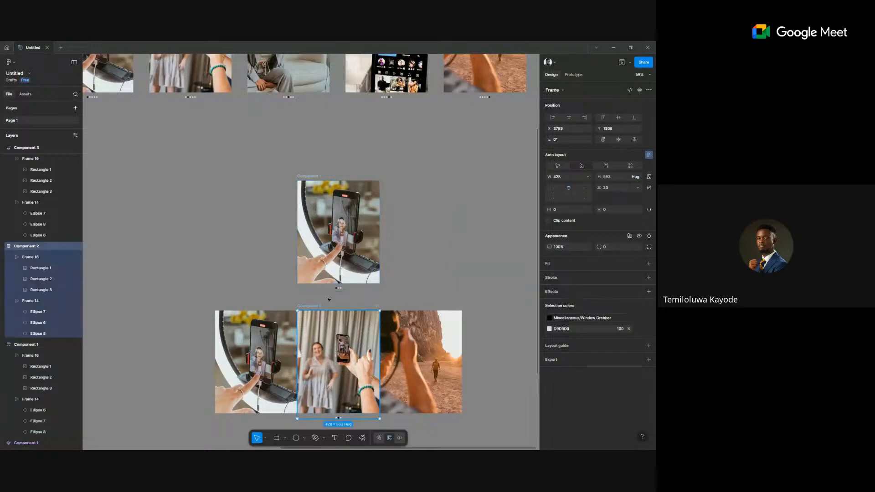
Turn on Clip content for Component 2, showing only the mirror-selfie photo.
click(549, 221)
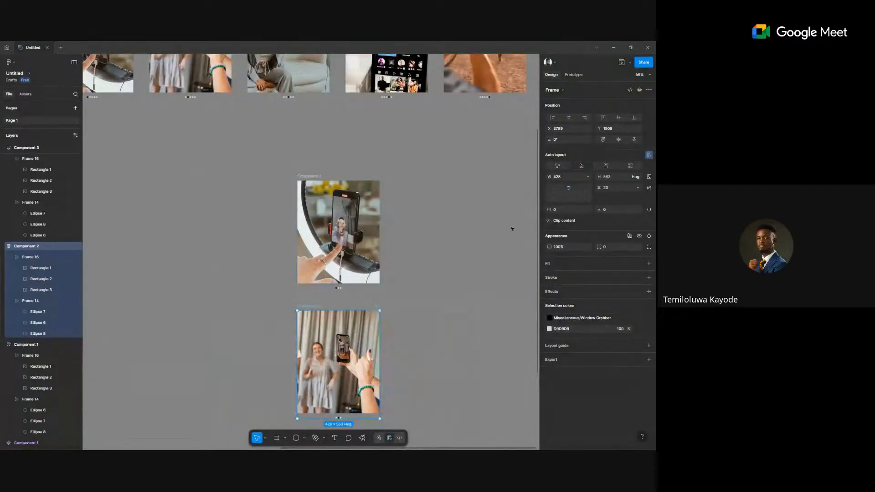
scroll(453, 253, down, 3)
key(ctrl+z)
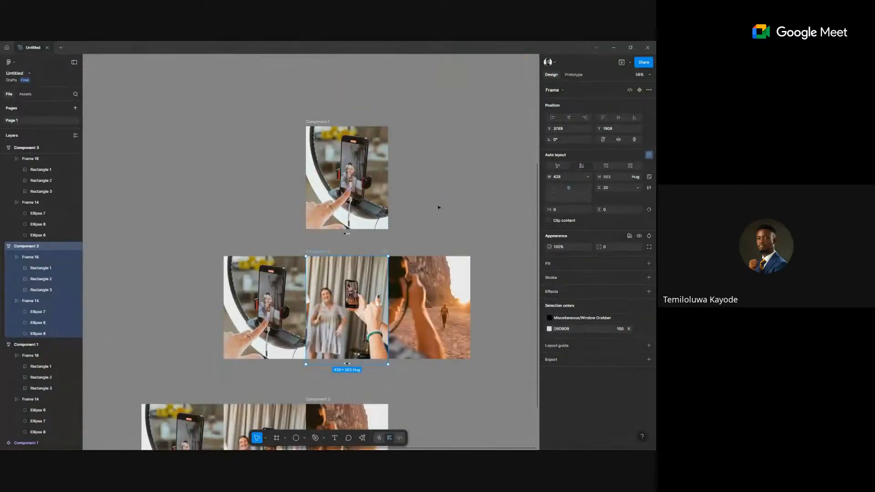
key(ctrl+shift+z)
scroll(430, 259, down, 3)
double_click(363, 232)
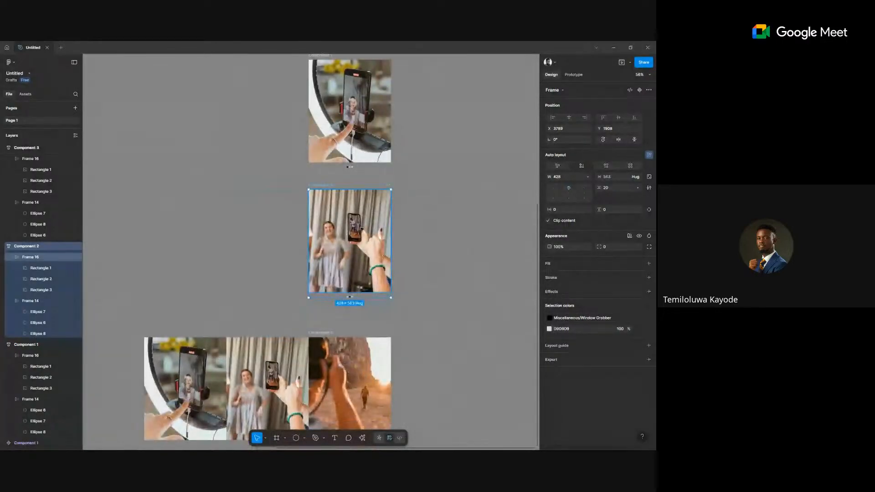
click(361, 229)
scroll(420, 299, down, 5)
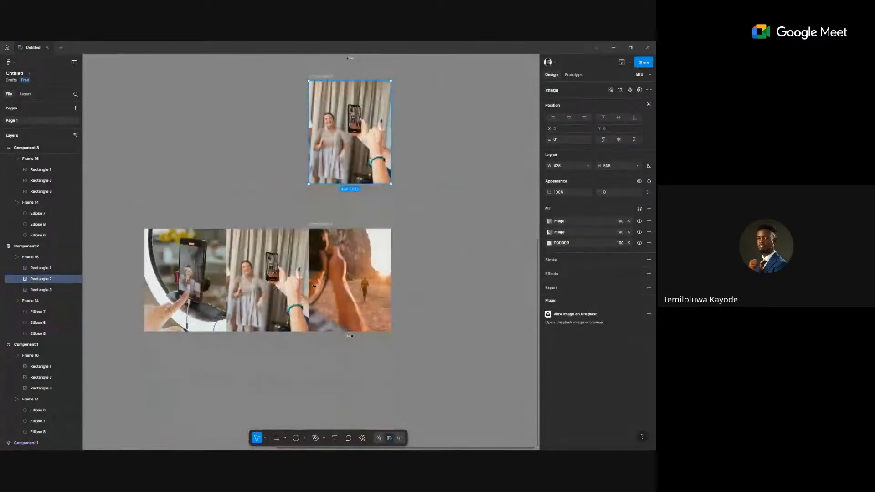
Clip Component 3 to its desert photo, then marquee-select all three components.
click(360, 273)
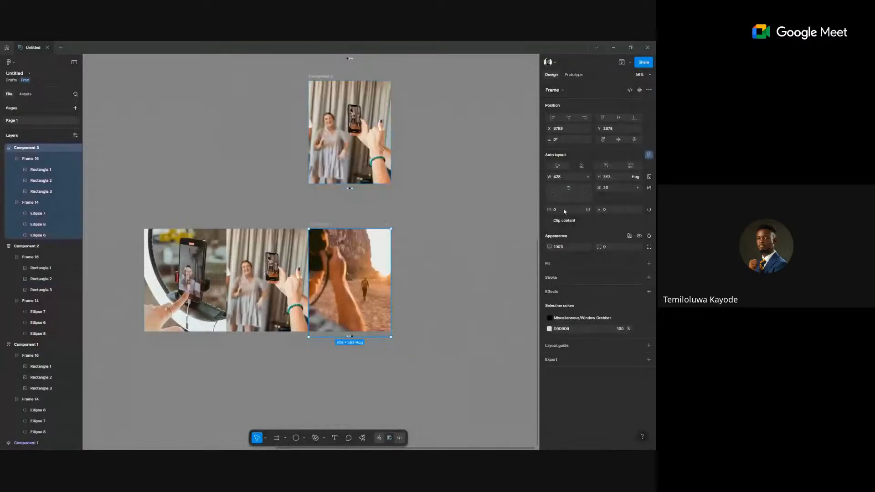
click(548, 220)
scroll(442, 215, down, 5)
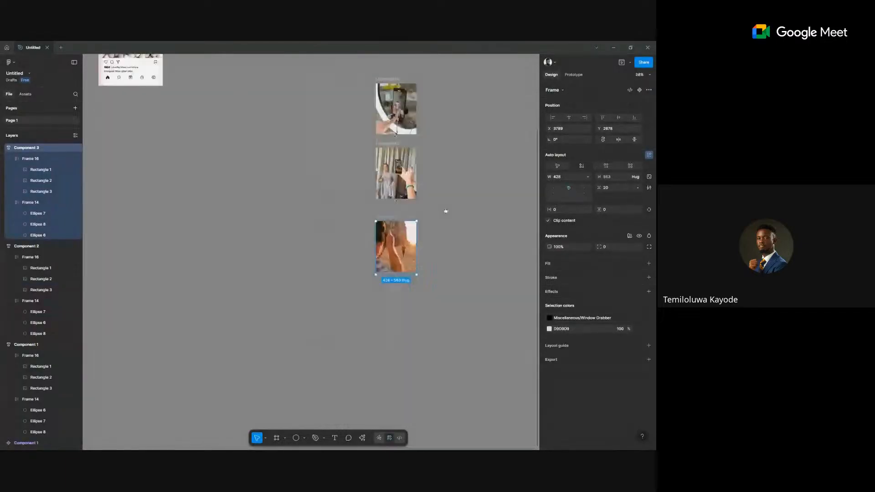
scroll(425, 189, up, 3)
scroll(406, 141, down, 3)
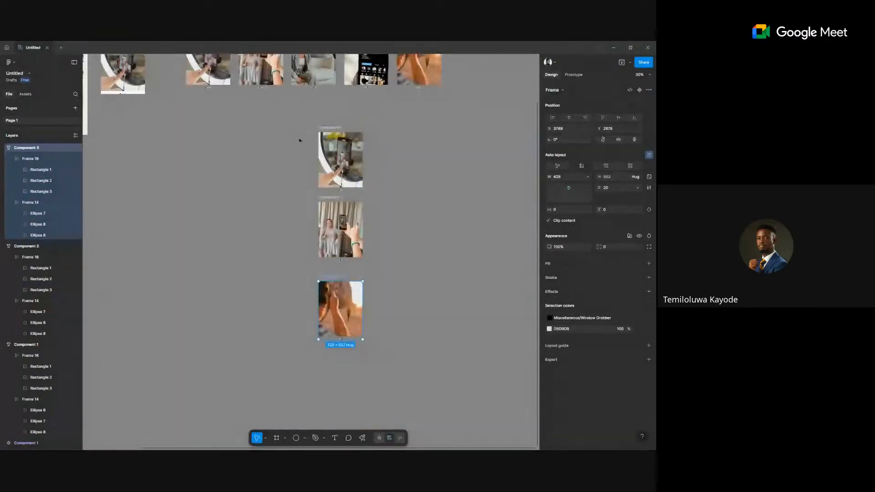
scroll(300, 140, down, 1)
click(373, 278)
drag(286, 122, 391, 331)
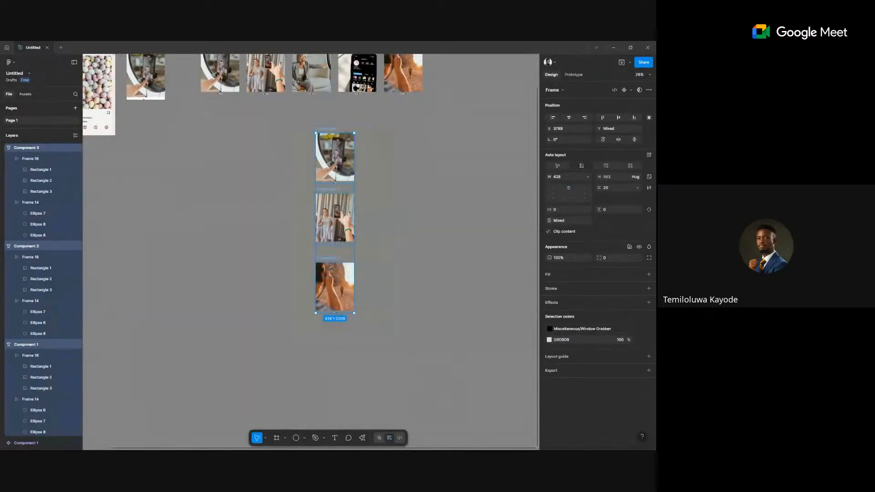
Create component set Component 4 from the three carousel components.
click(631, 90)
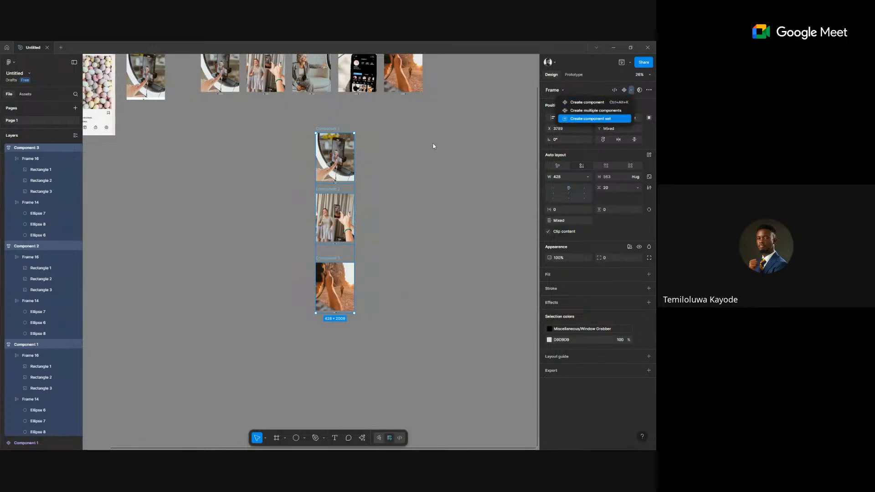
key(Return)
scroll(313, 142, up, 5)
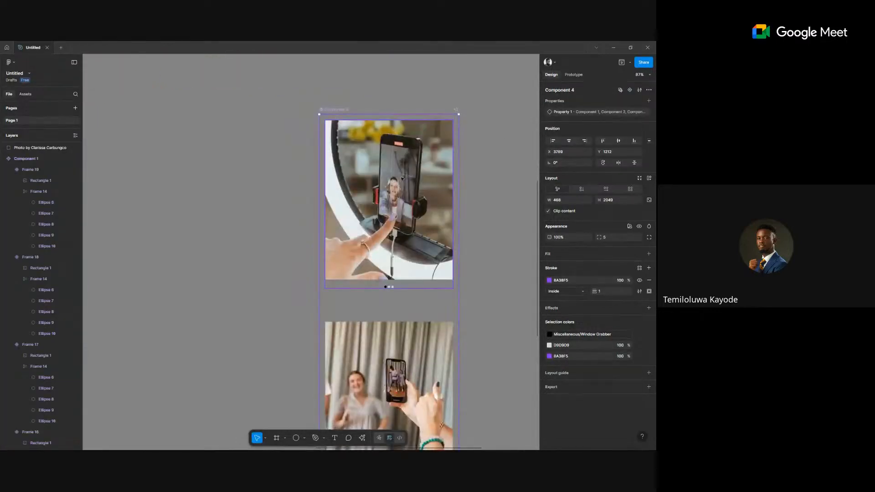
click(575, 75)
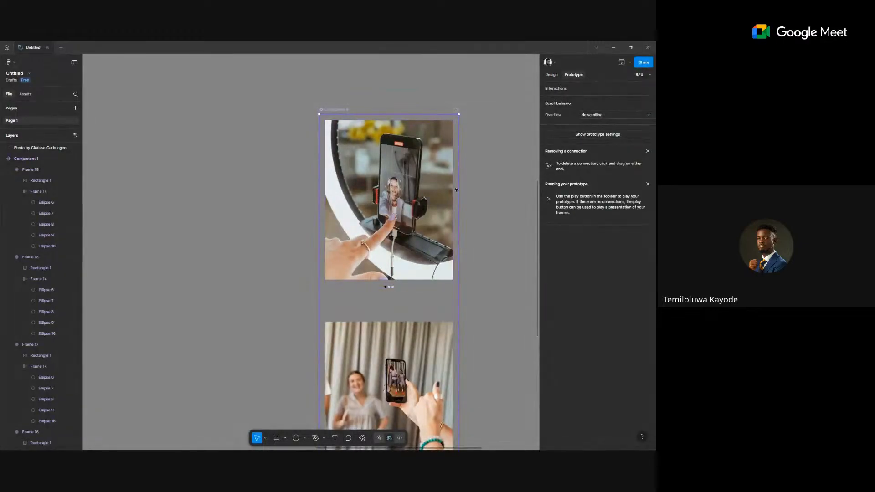
Connect variant 1 to variant 2 with an On drag, Smart animate interaction.
click(391, 286)
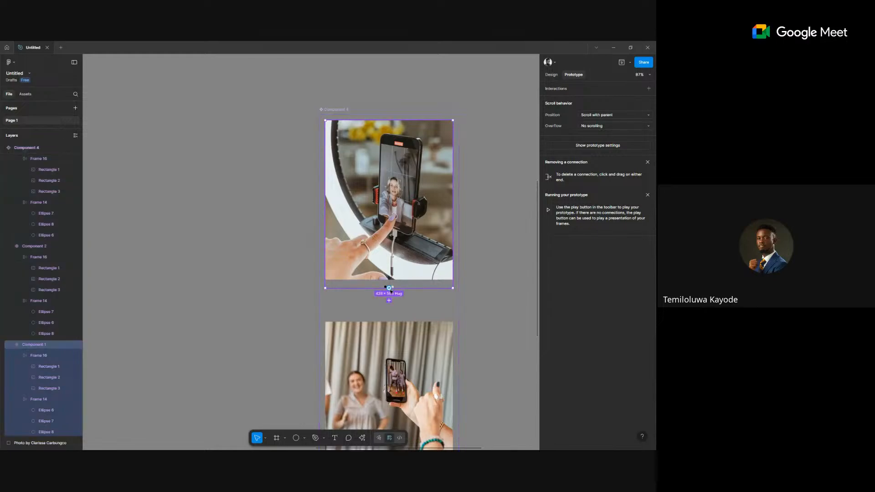
drag(389, 300, 392, 338)
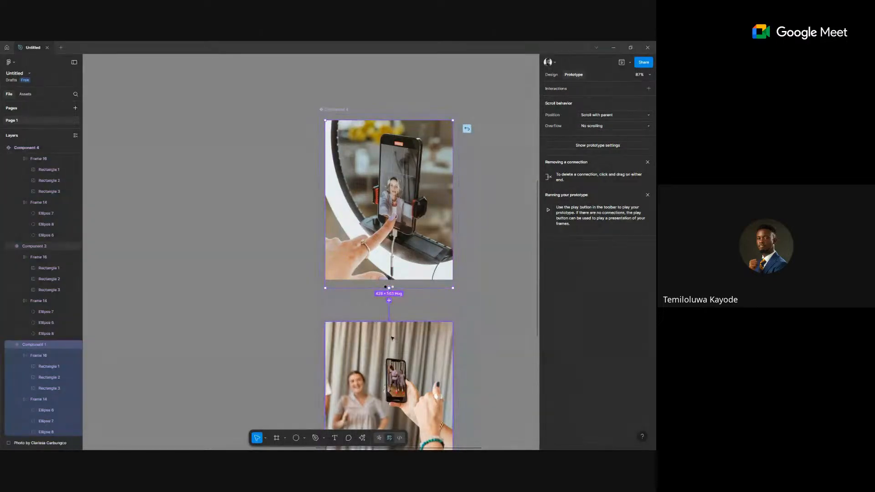
click(399, 354)
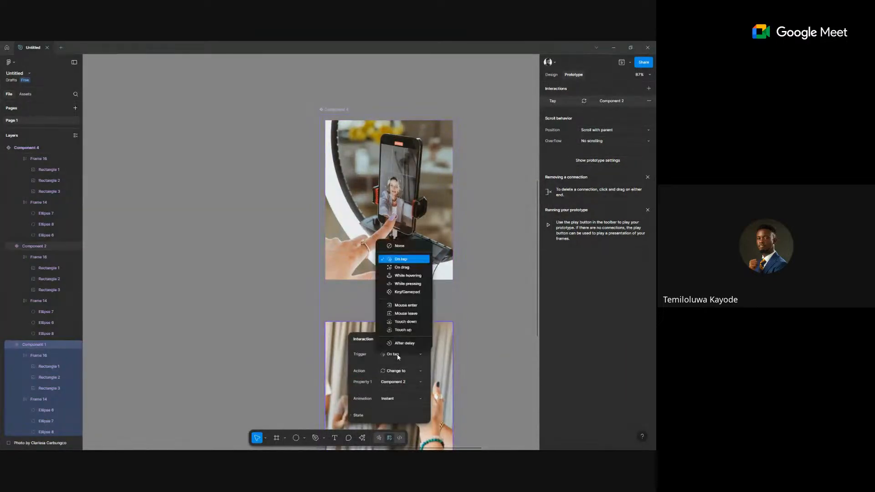
click(404, 267)
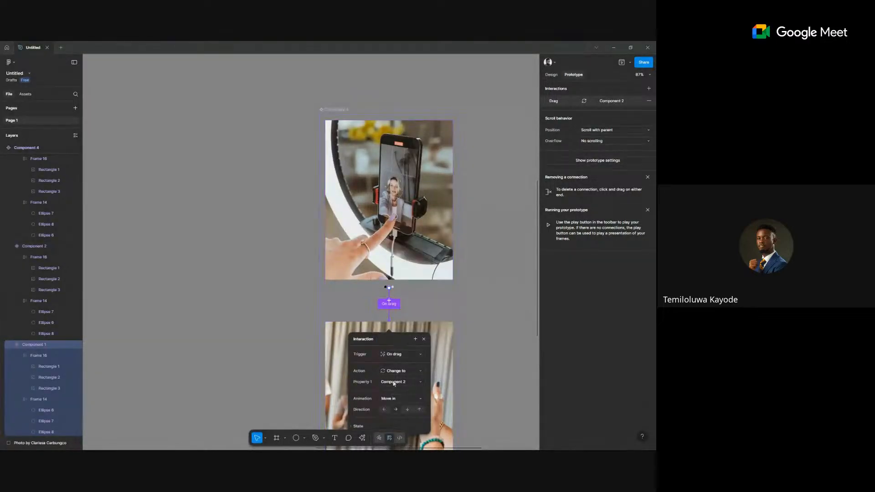
click(393, 399)
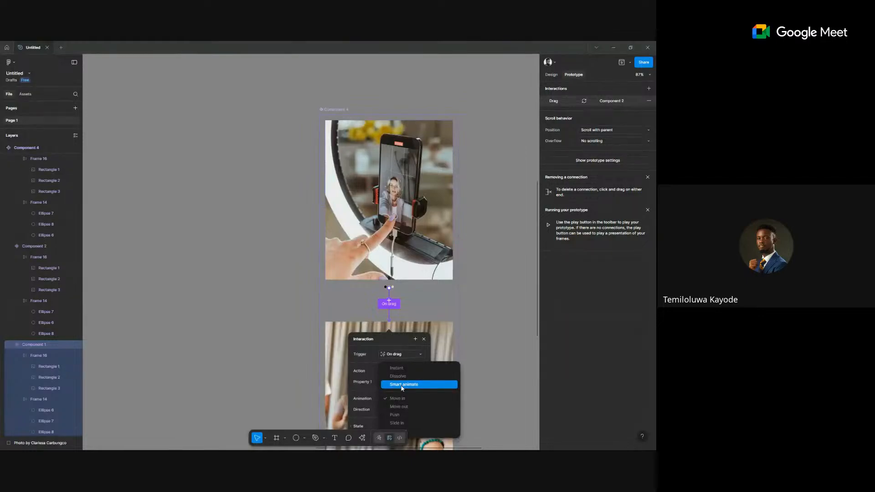
click(403, 384)
scroll(459, 363, down, 5)
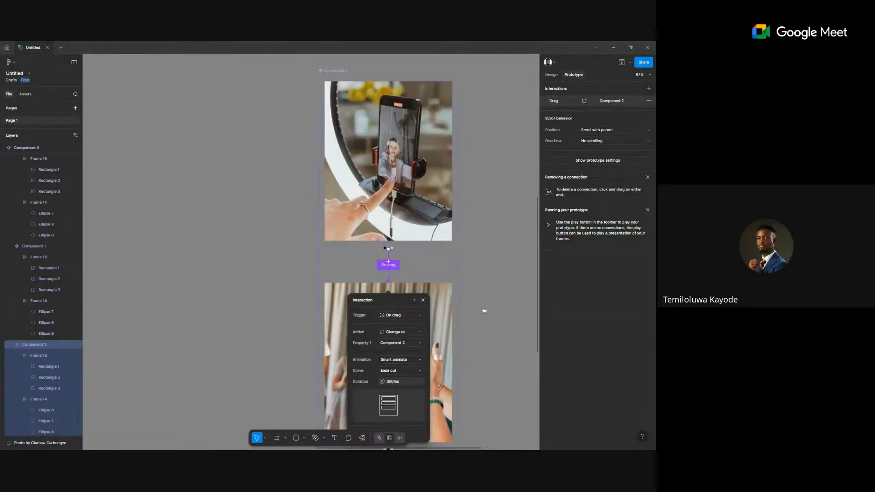
Connect variant 1's image row to variant 2, triggered On drag.
click(443, 311)
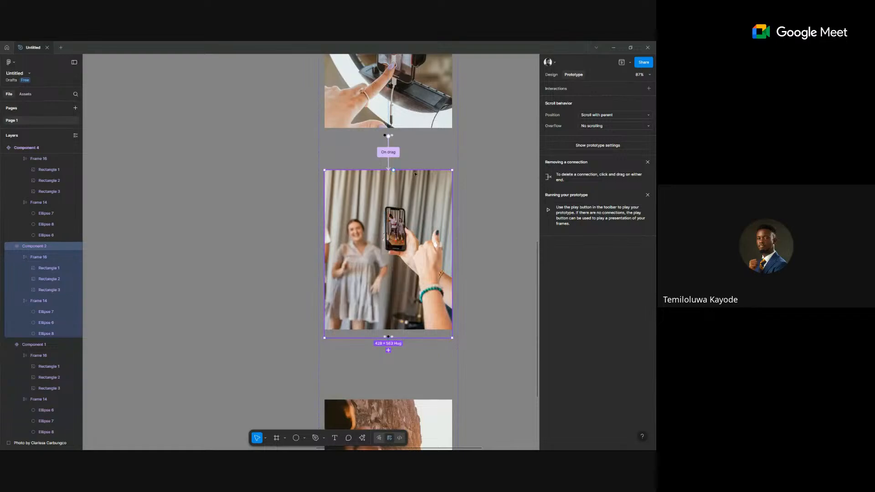
scroll(401, 205, up, 2)
key(Tab)
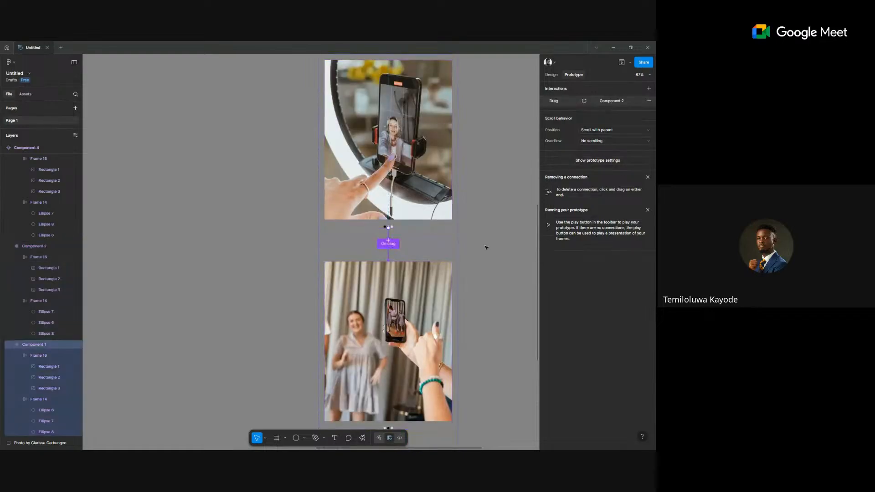
click(388, 219)
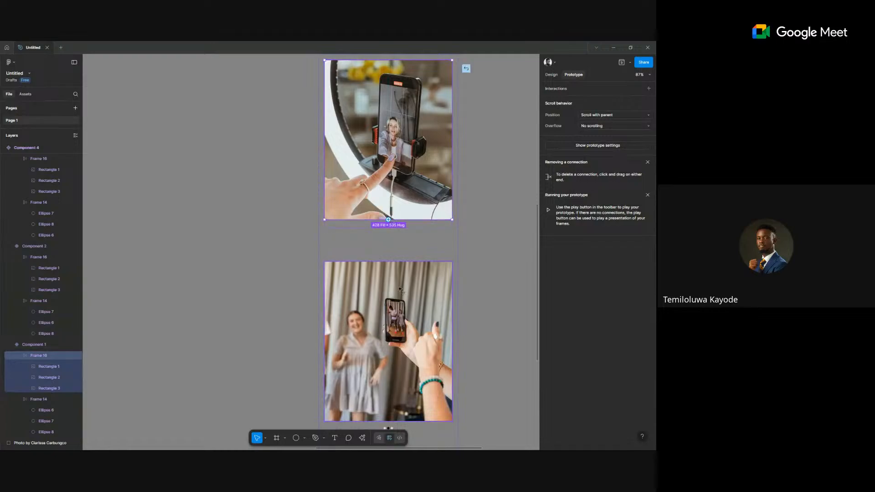
drag(389, 219, 397, 292)
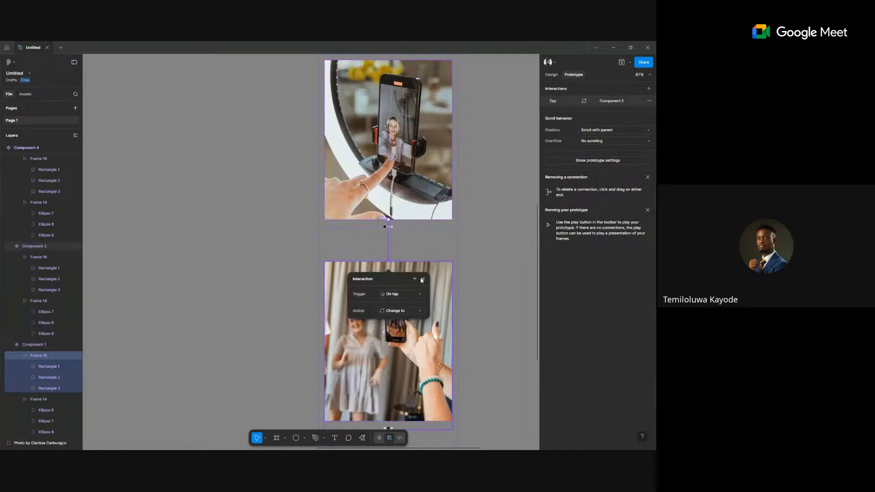
click(401, 294)
click(400, 326)
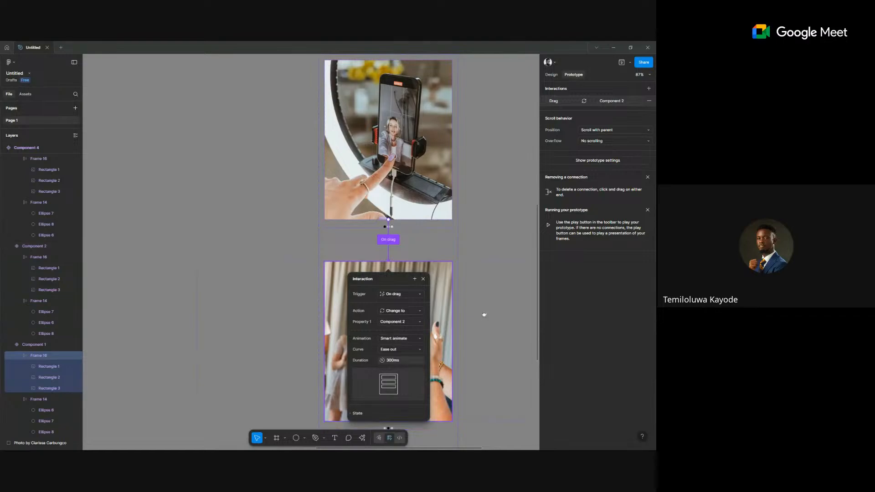
Connect variant 2 to variant 3 with an On drag trigger.
scroll(484, 314, down, 3)
click(447, 252)
drag(452, 214, 423, 376)
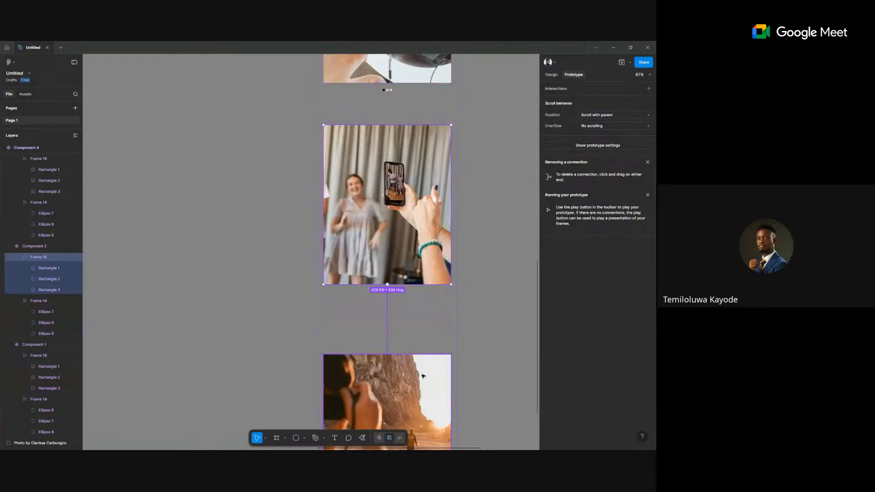
click(403, 388)
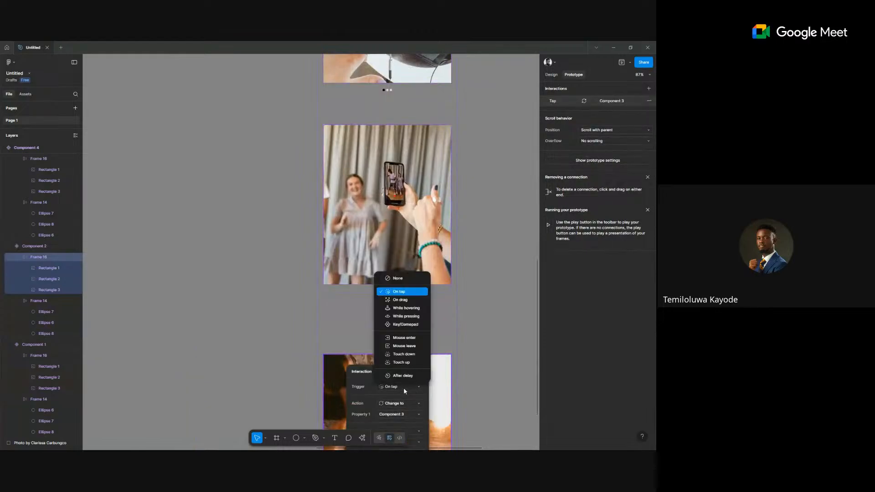
click(409, 300)
scroll(486, 296, down, 3)
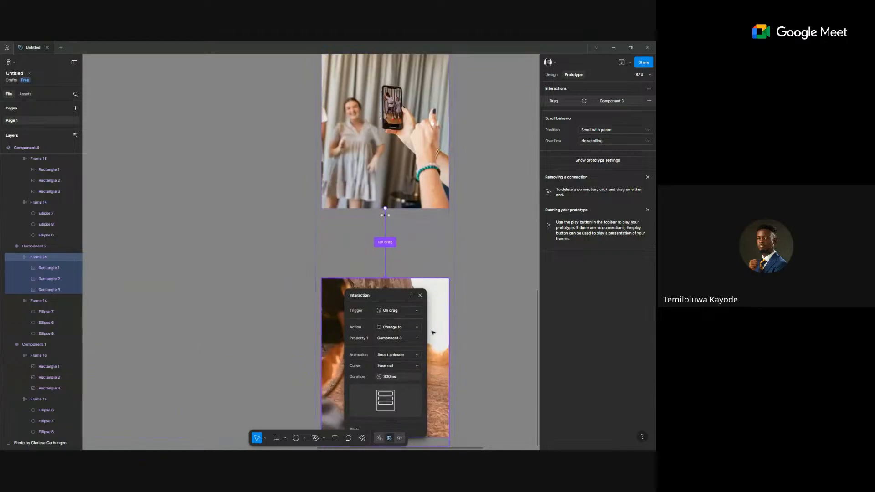
click(433, 333)
scroll(433, 333, down, 4)
scroll(432, 333, down, 3)
Add a fourth variant to Component 4 and extend the component set downward to fit it.
click(489, 277)
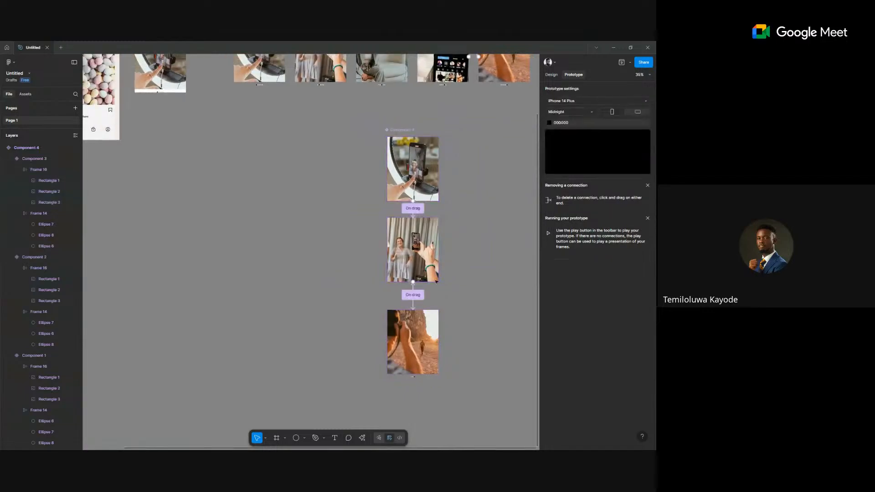
click(549, 77)
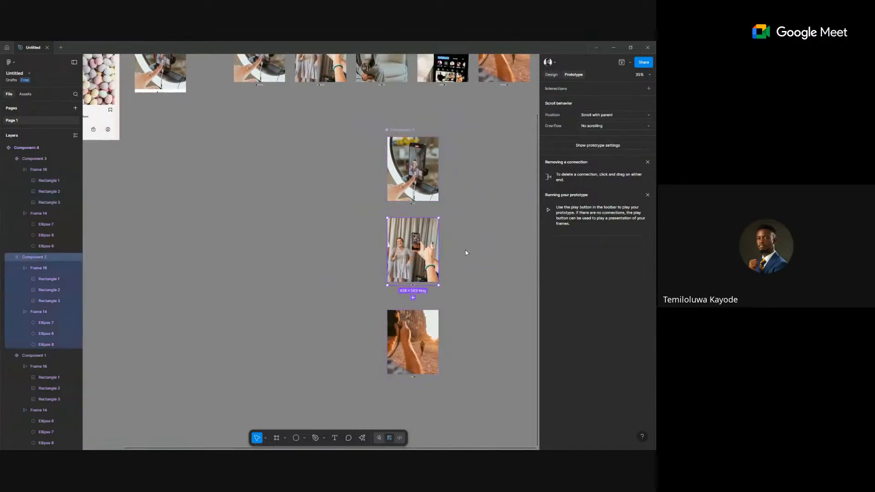
click(413, 298)
scroll(417, 313, down, 2)
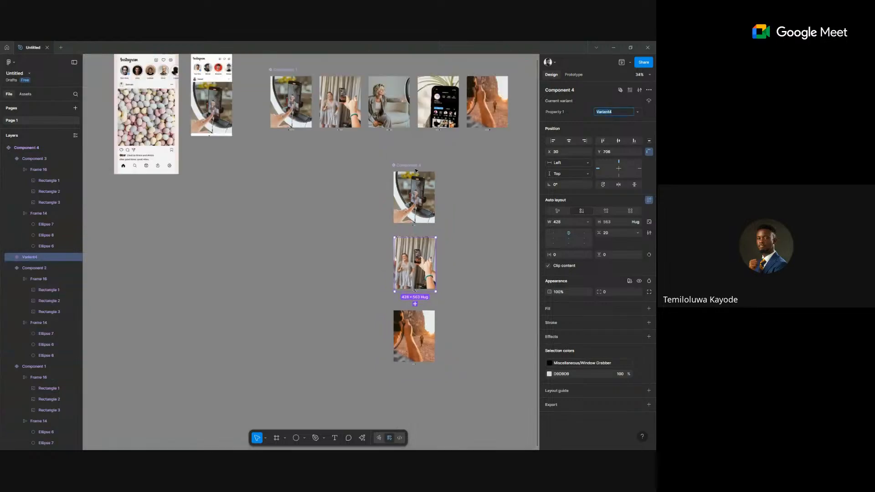
click(421, 372)
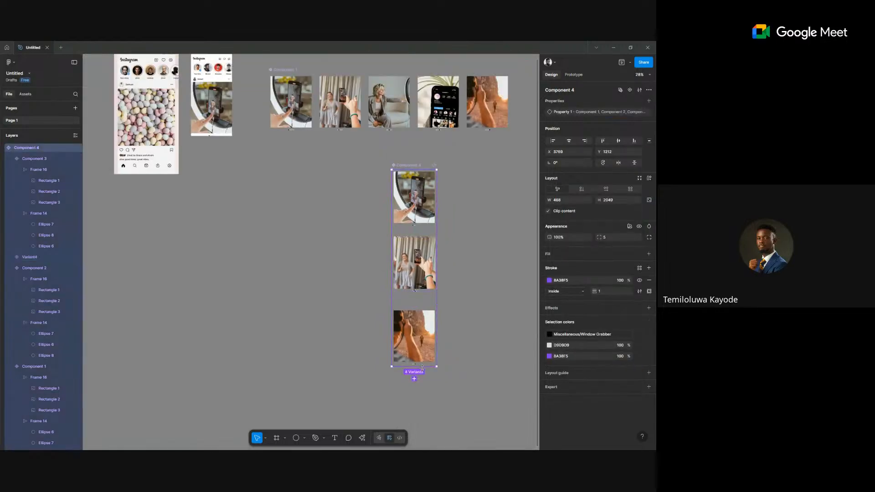
drag(422, 412, 422, 418)
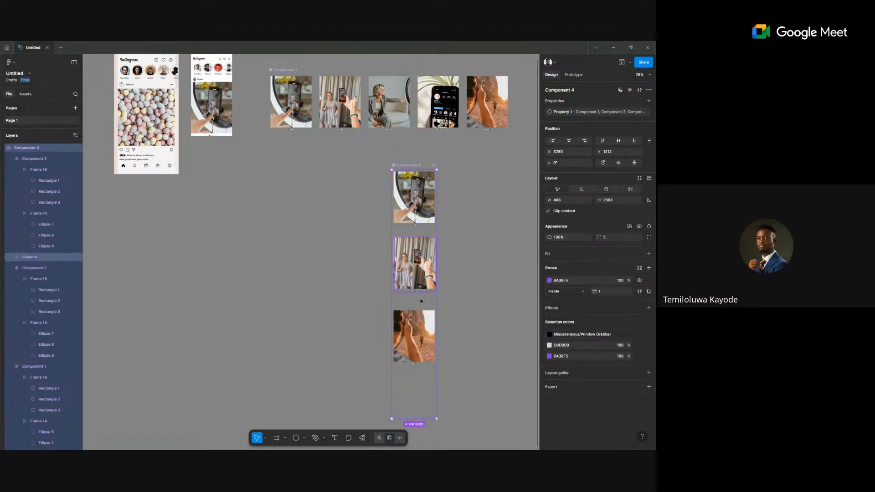
mouse_move(420, 308)
mouse_down()
mouse_move(421, 383)
mouse_move(423, 297)
mouse_up()
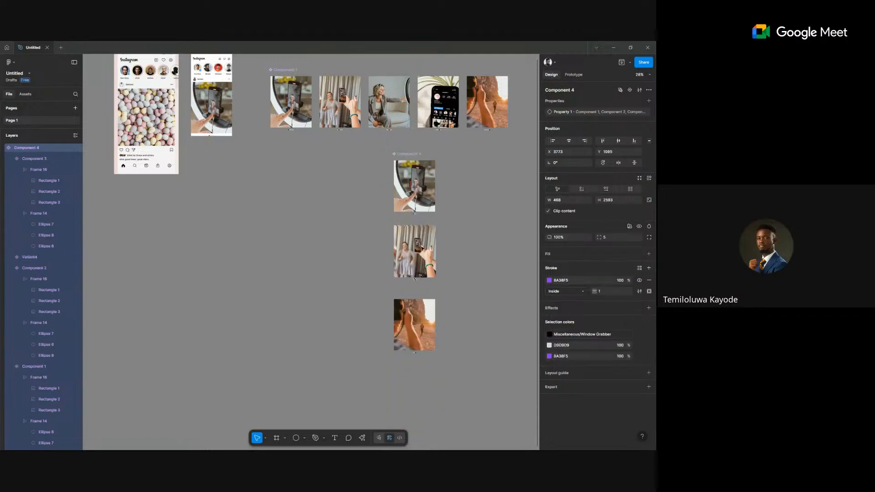
Move Variant4 below the third image and distribute all four variants with even vertical spacing.
click(418, 259)
drag(418, 259, 416, 373)
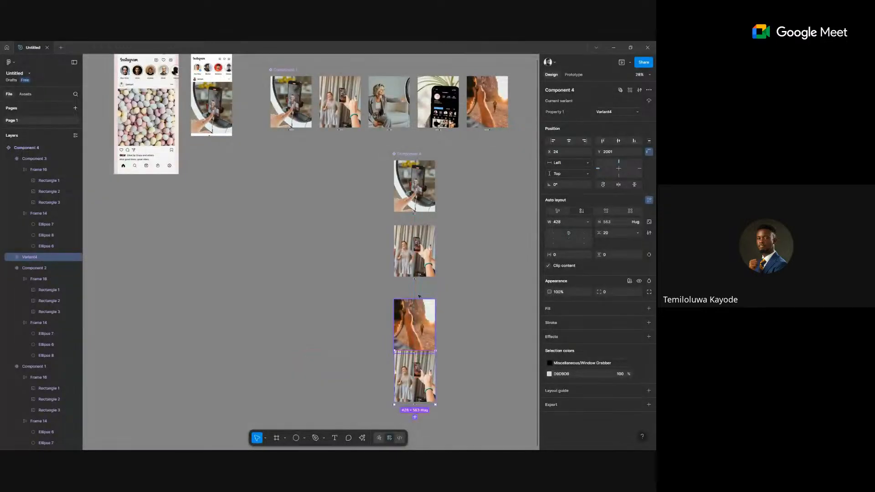
shift+click(416, 319)
shift+click(415, 251)
shift+click(414, 184)
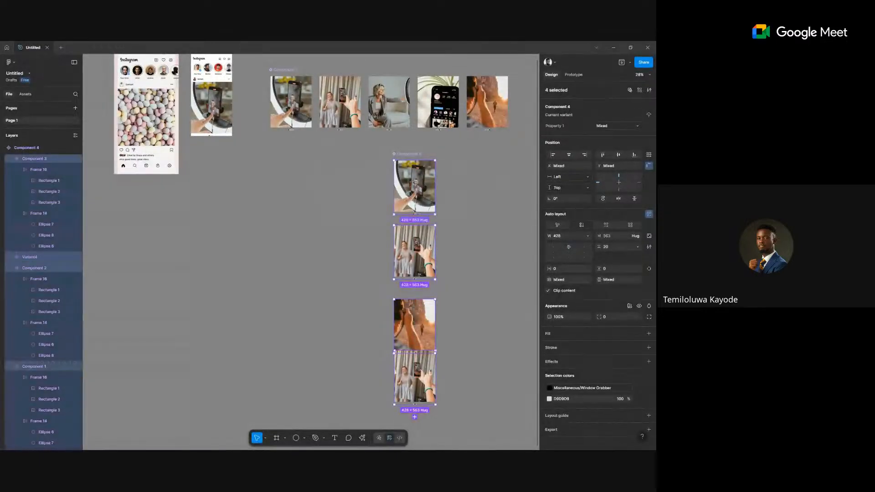
click(649, 154)
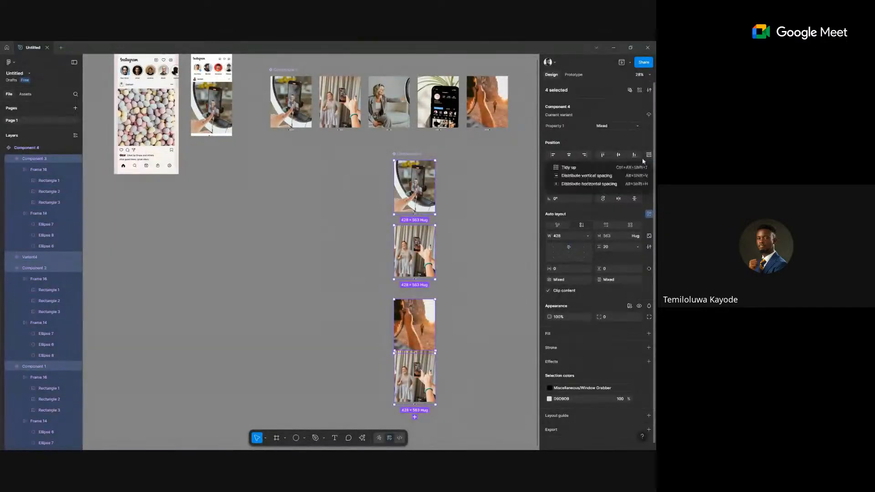
click(606, 181)
click(474, 294)
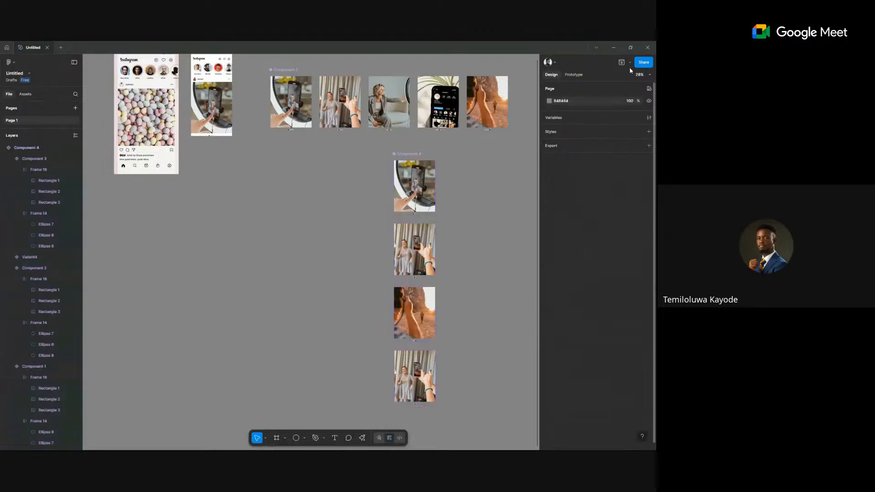
In Prototype mode, connect the desert variant to Variant4.
click(573, 75)
scroll(423, 362, up, 1)
scroll(423, 359, up, 3)
click(421, 297)
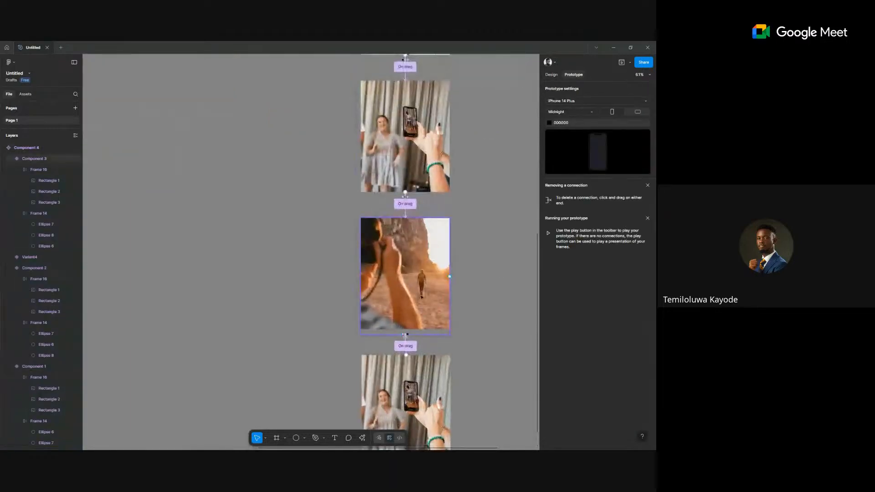
click(421, 297)
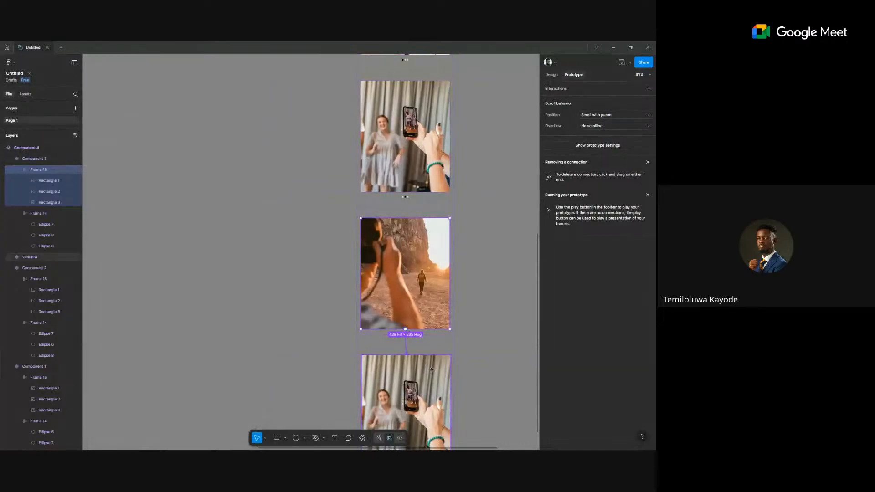
drag(431, 369, 430, 370)
scroll(432, 380, down, 3)
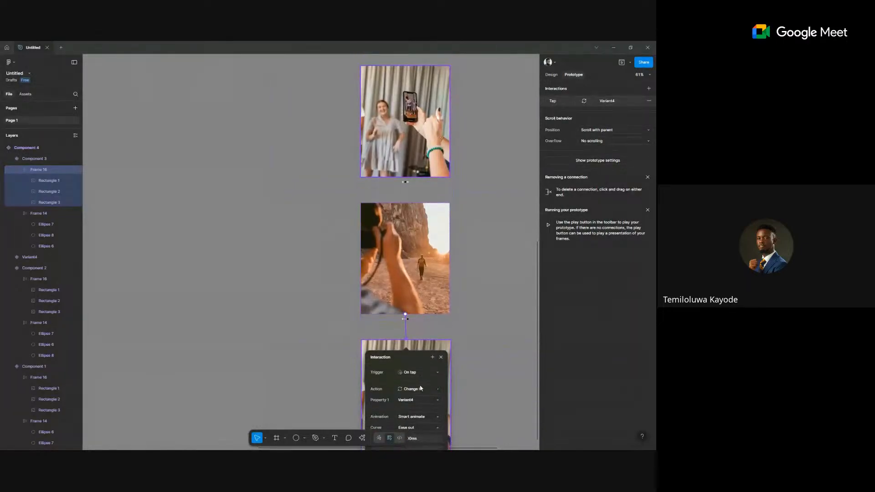
click(359, 361)
Link Variant4 back to the first variant to loop the carousel, then return to Design.
click(416, 297)
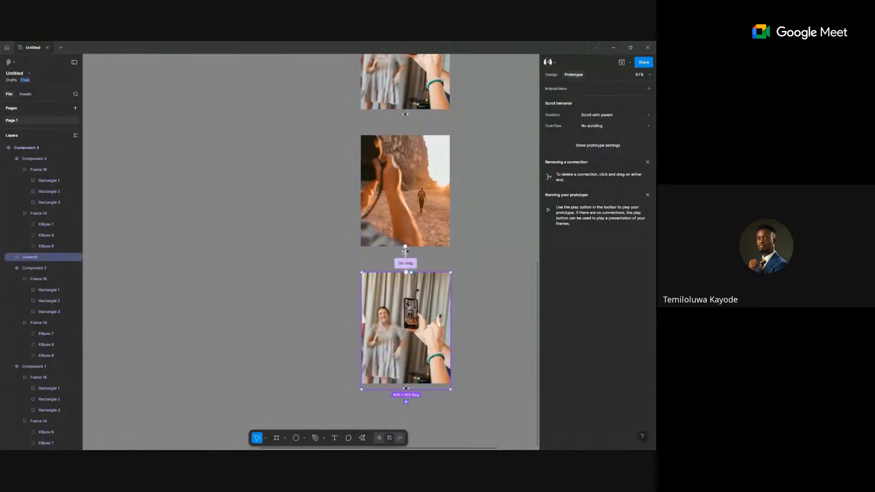
double_click(419, 325)
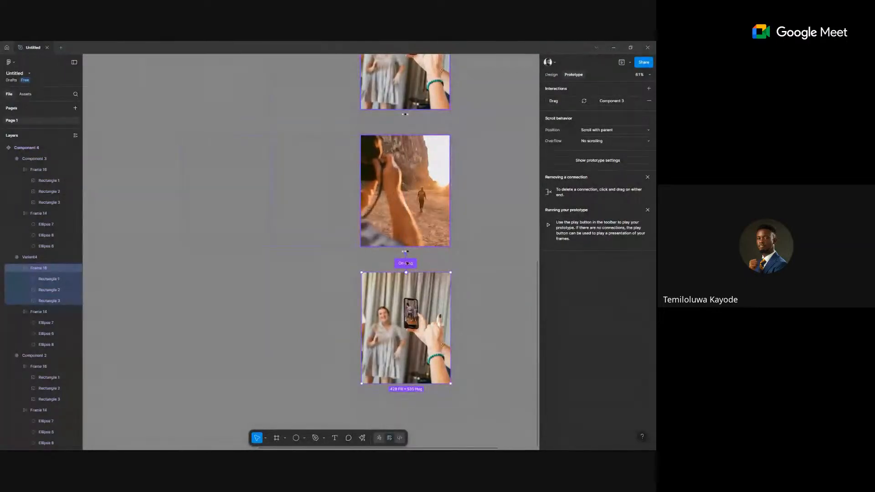
drag(450, 327, 451, 161)
scroll(474, 209, down, 5)
scroll(474, 208, up, 2)
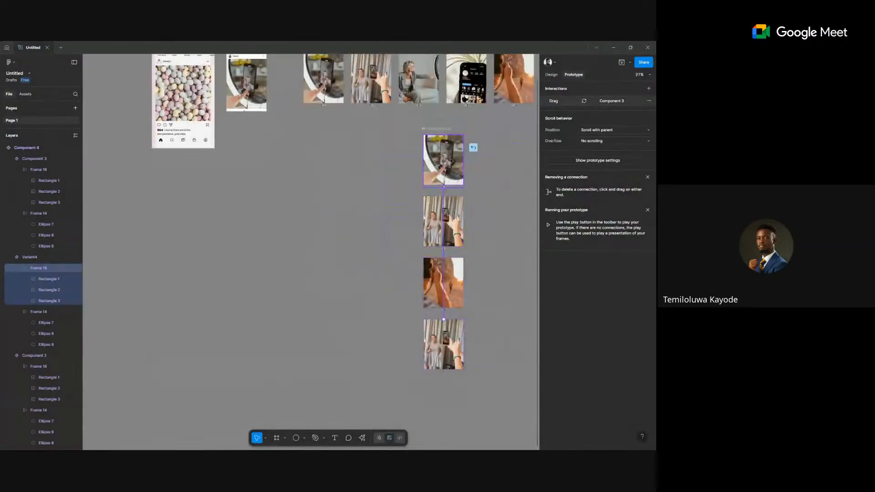
click(501, 298)
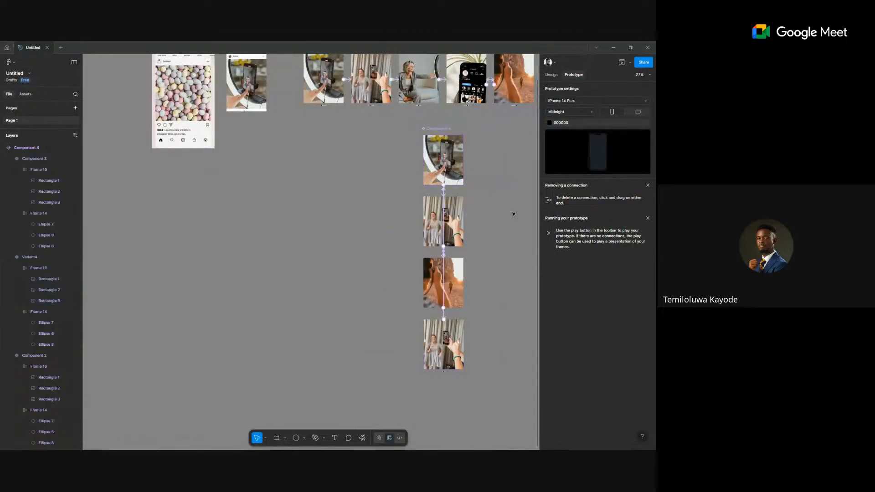
key(alt+8)
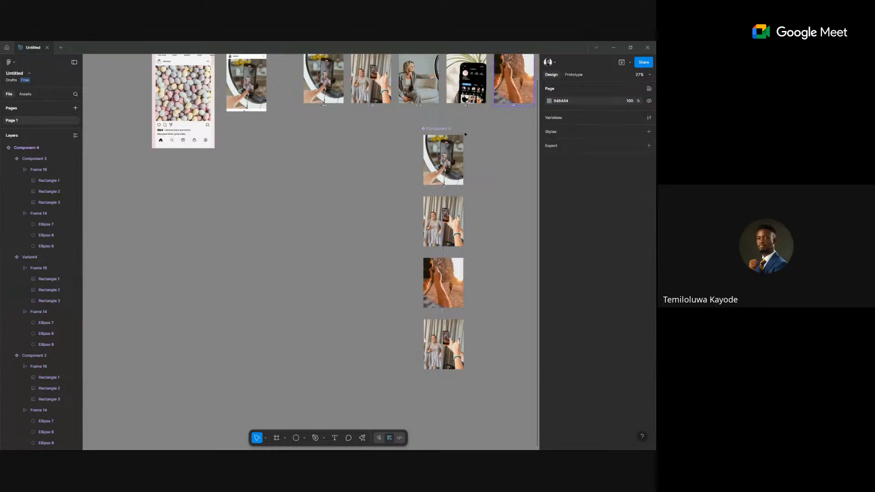
Select the Instagram post's carousel image and launch the prototype preview.
click(427, 168)
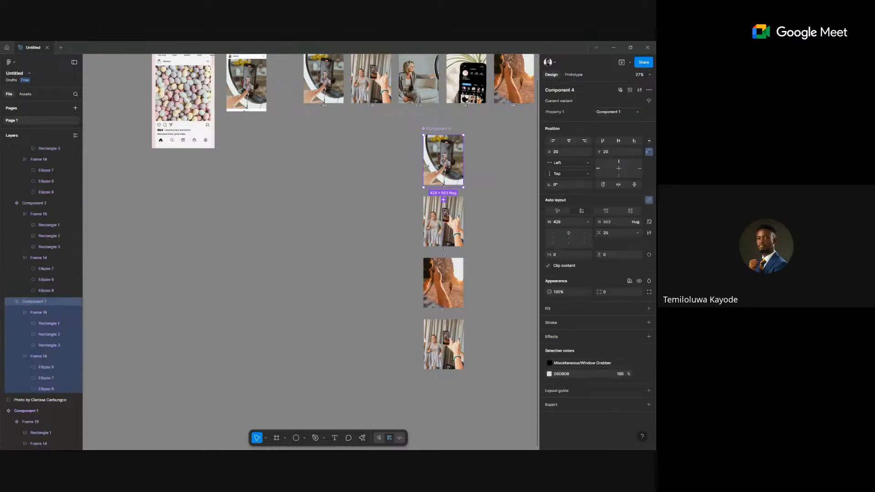
scroll(315, 289, up, 5)
scroll(315, 289, left, 3)
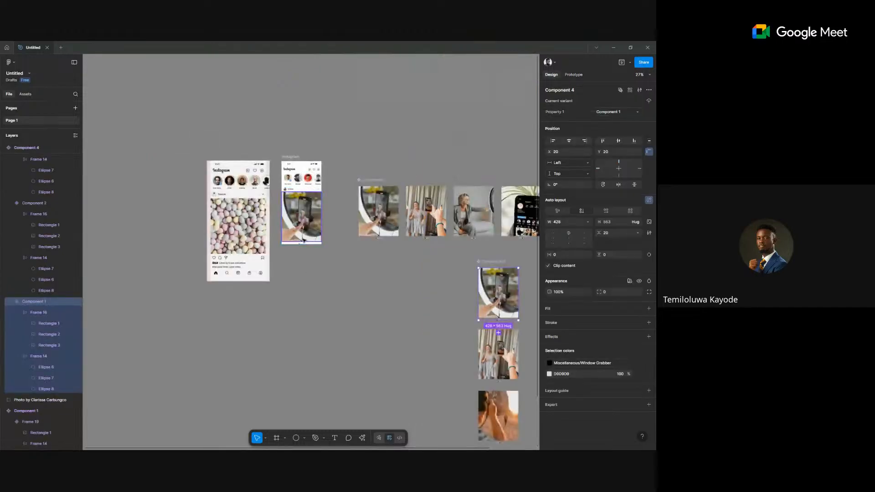
scroll(303, 244, up, 3)
double_click(300, 203)
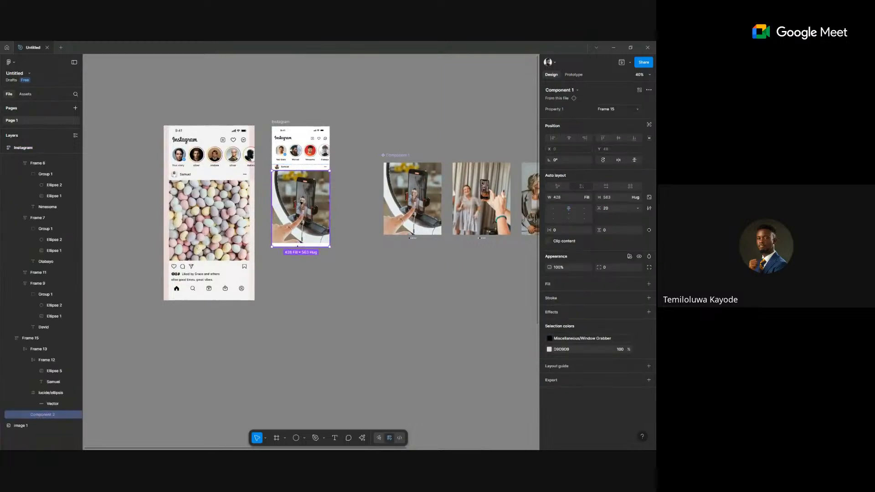
click(621, 62)
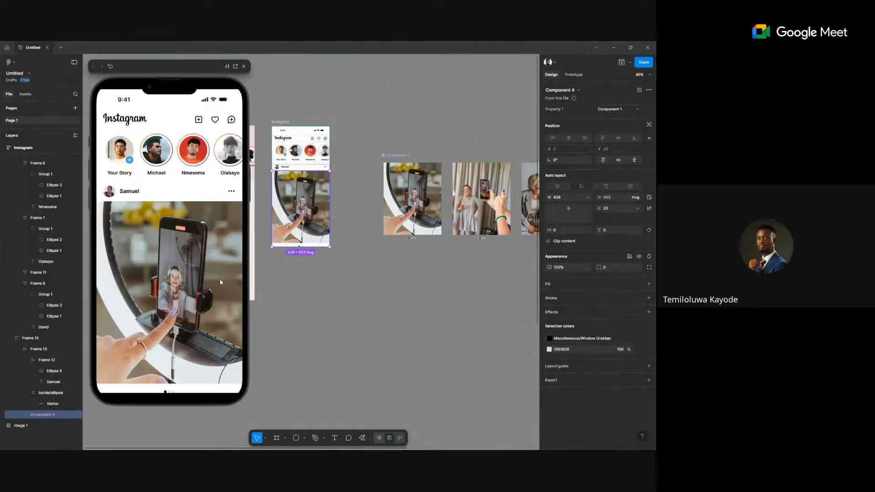
Swipe the preview carousel to the second image and back to the first.
drag(219, 282, 196, 284)
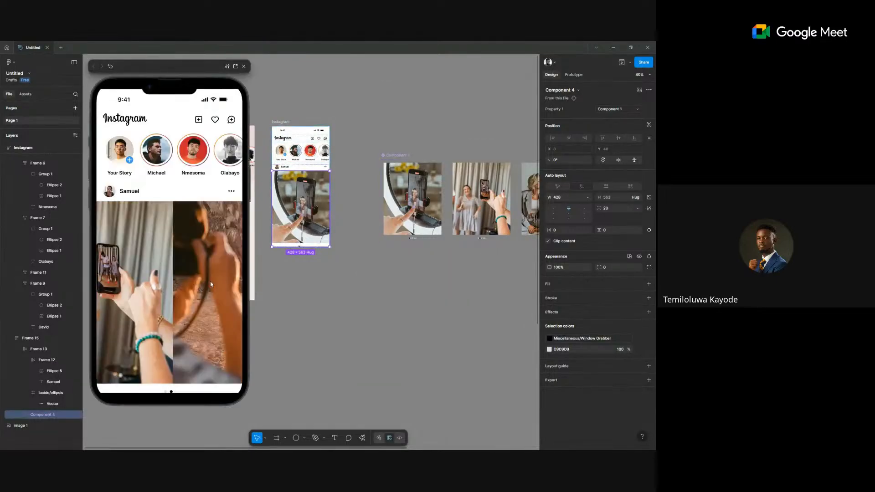
drag(133, 288, 151, 294)
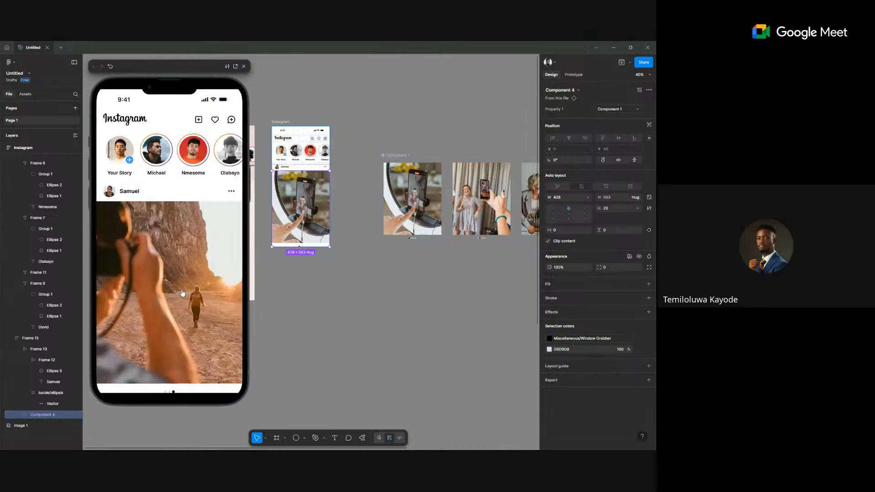
scroll(328, 301, down, 2)
scroll(268, 309, right, 5)
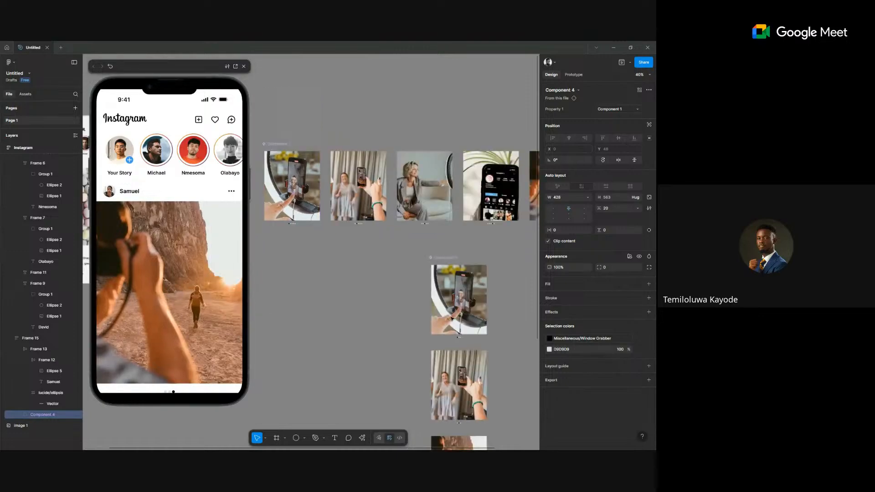
Change the desert-to-Variant4 connection's trigger from On tap to On drag.
scroll(452, 318, down, 3)
key(shift+e)
scroll(453, 163, up, 6)
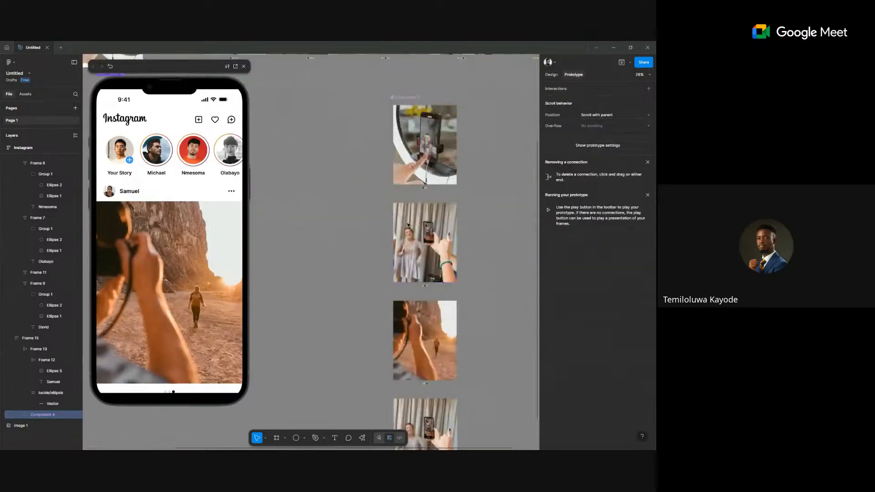
click(453, 162)
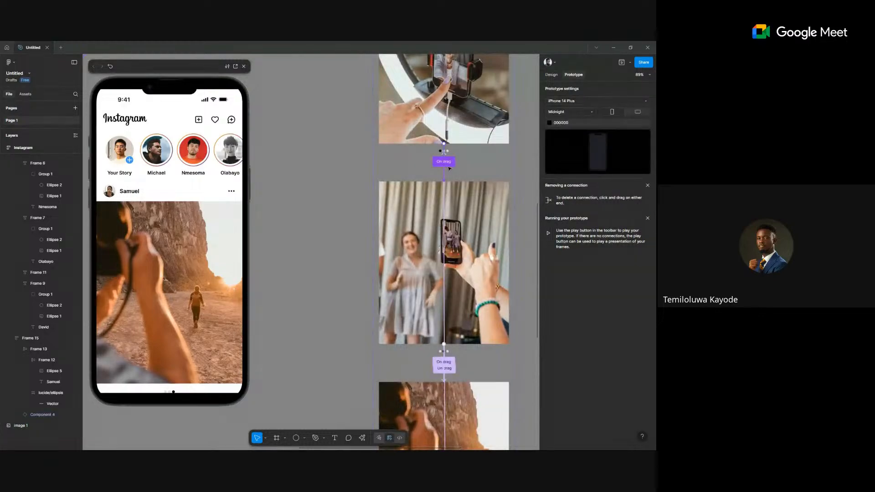
scroll(461, 335, down, 1)
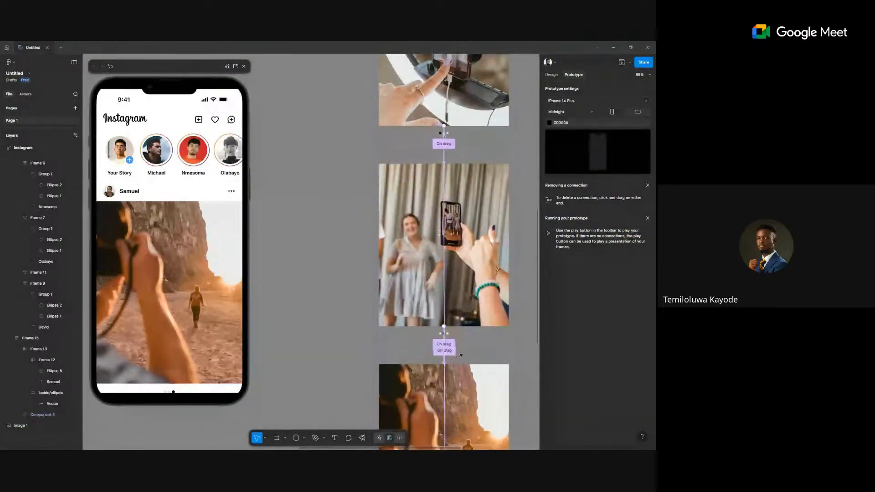
scroll(461, 334, down, 5)
scroll(460, 354, down, 4)
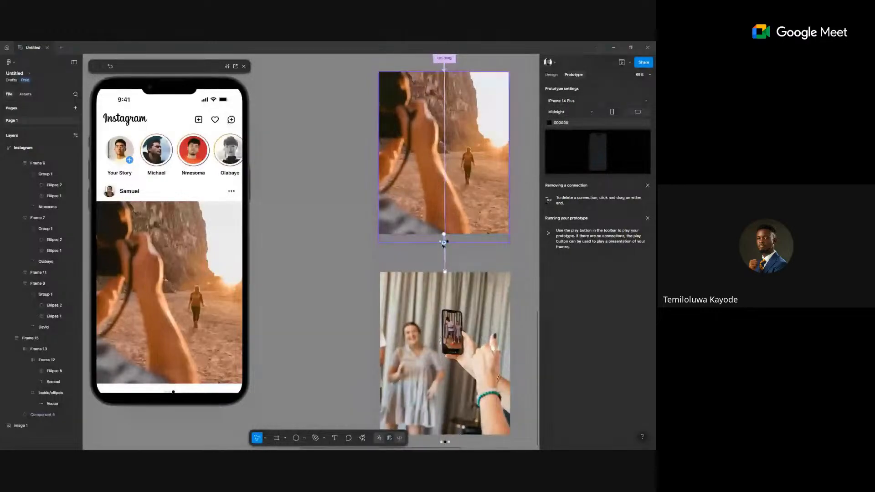
click(459, 256)
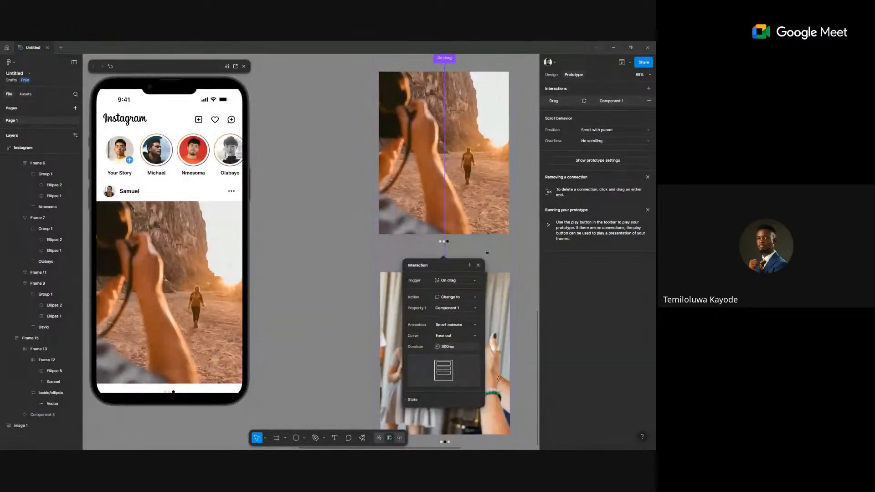
key(Escape)
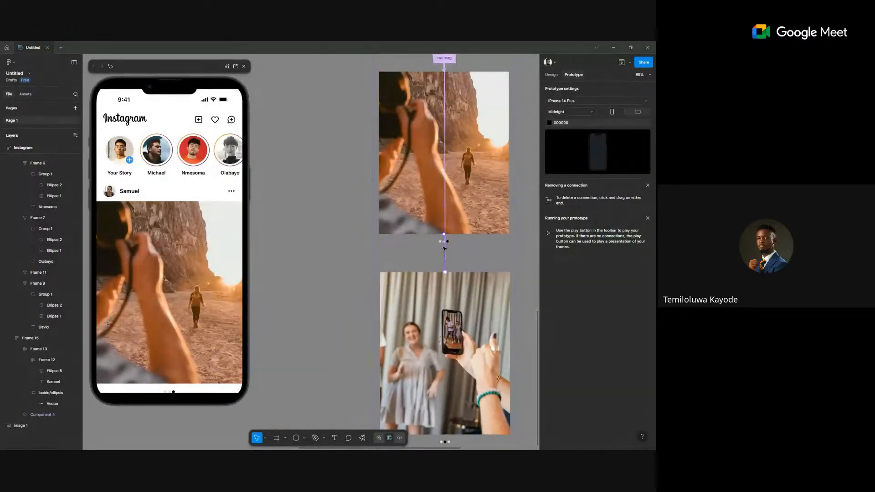
click(444, 247)
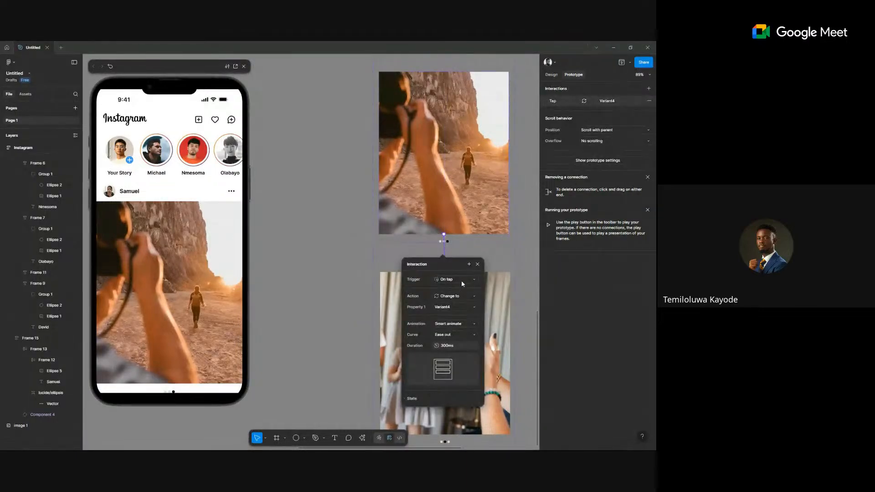
click(460, 280)
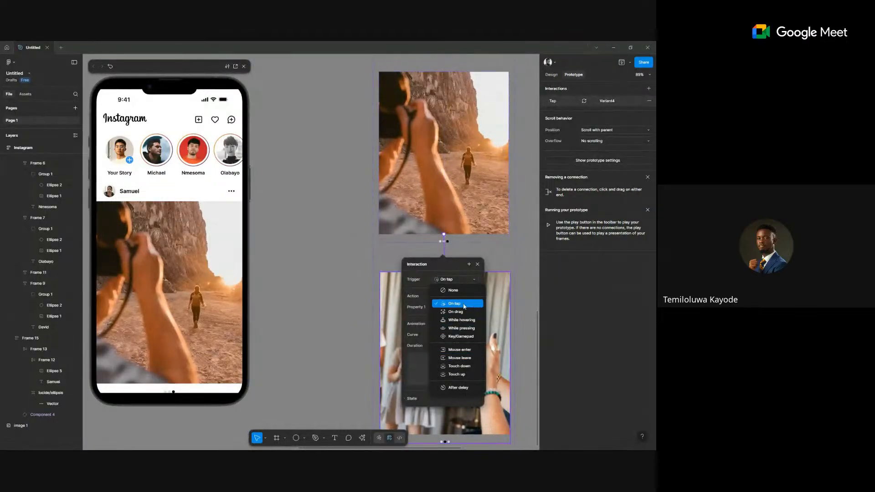
click(460, 313)
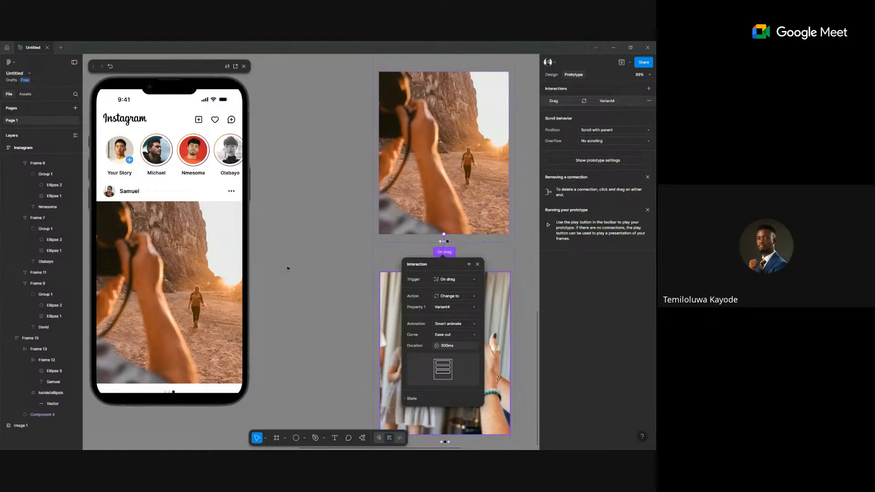
Swipe the preview carousel forward through its images.
click(253, 303)
drag(220, 324, 192, 311)
click(222, 308)
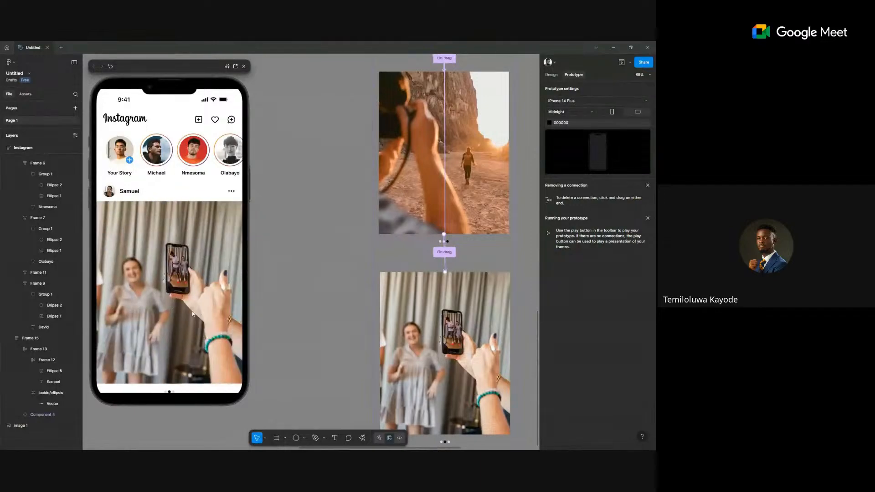
Set the On drag connection's Smart animate duration to 1000ms.
click(444, 252)
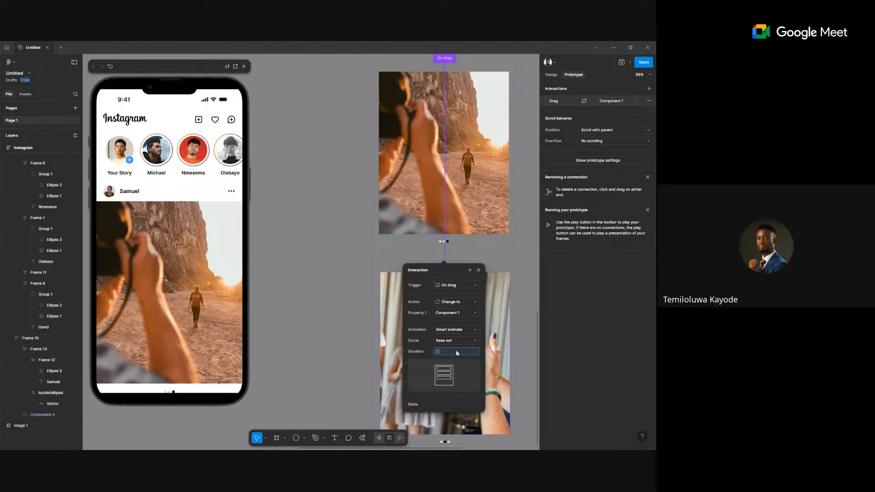
key(Return)
click(337, 258)
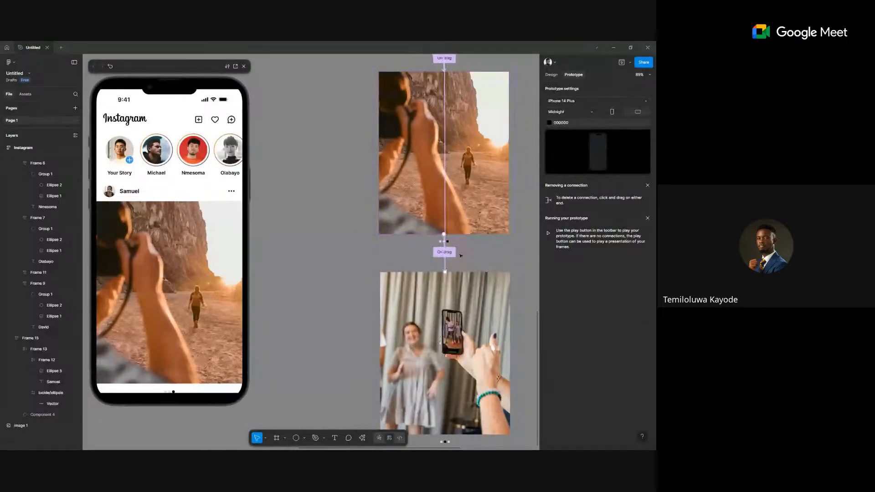
click(445, 252)
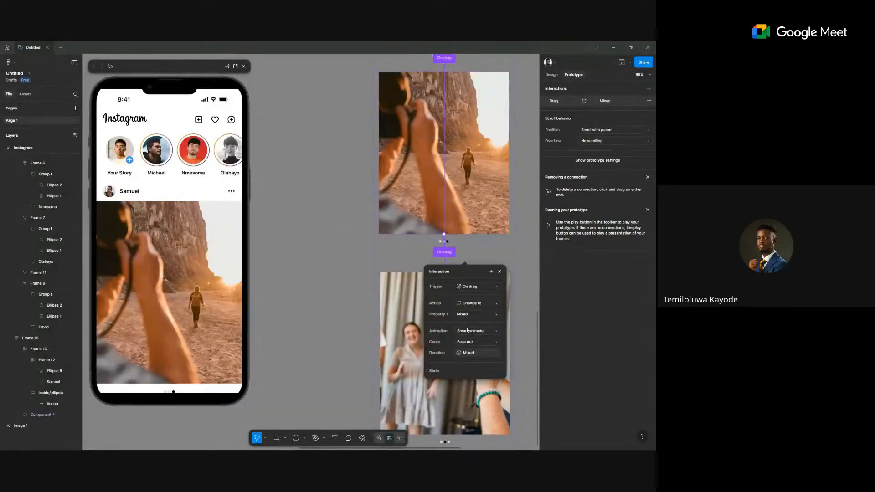
text(100)
key(Return)
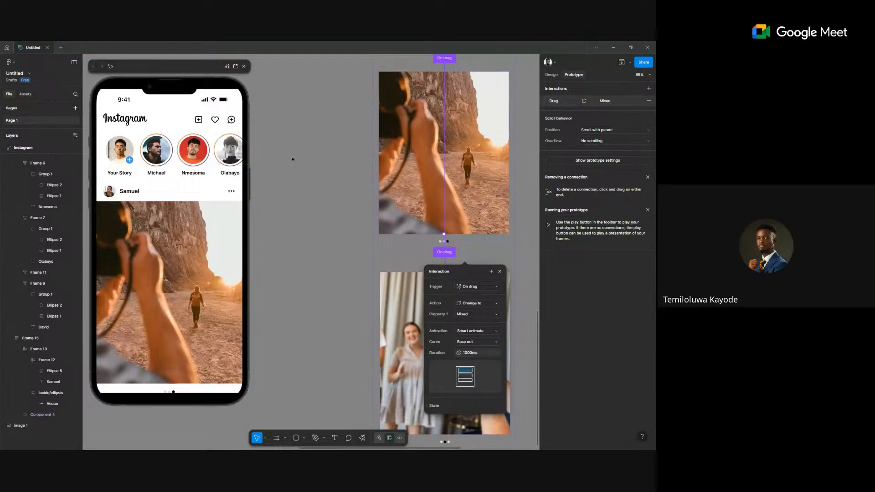
scroll(302, 160, up, 5)
Set the duration of the remaining On drag connections to 1000ms.
click(335, 188)
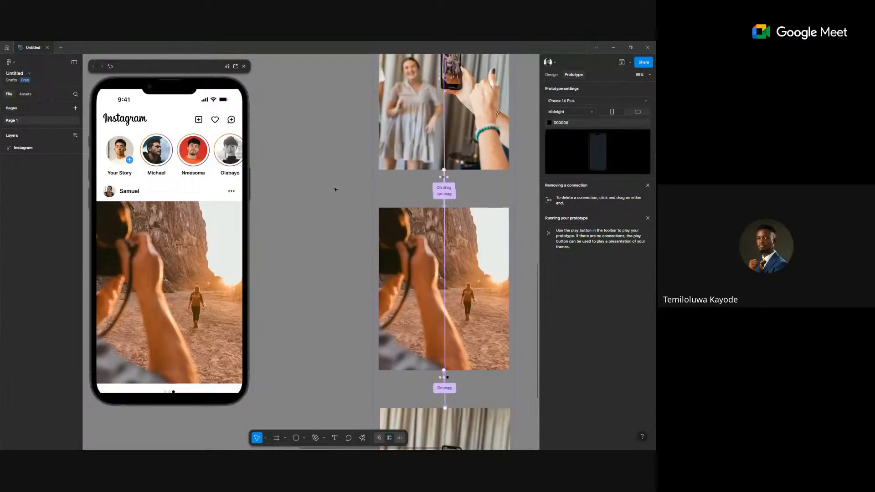
drag(481, 196, 468, 195)
click(492, 294)
text(1000)
key(Return)
scroll(325, 199, up, 3)
scroll(324, 199, up, 4)
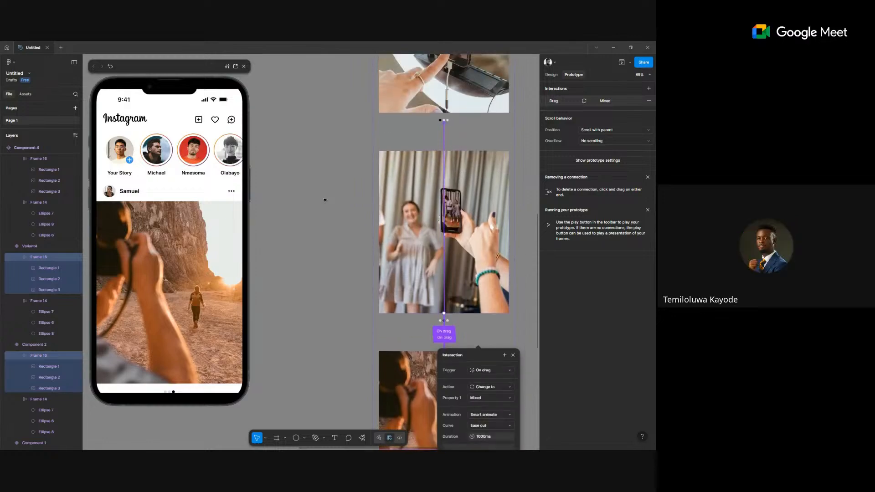
click(354, 178)
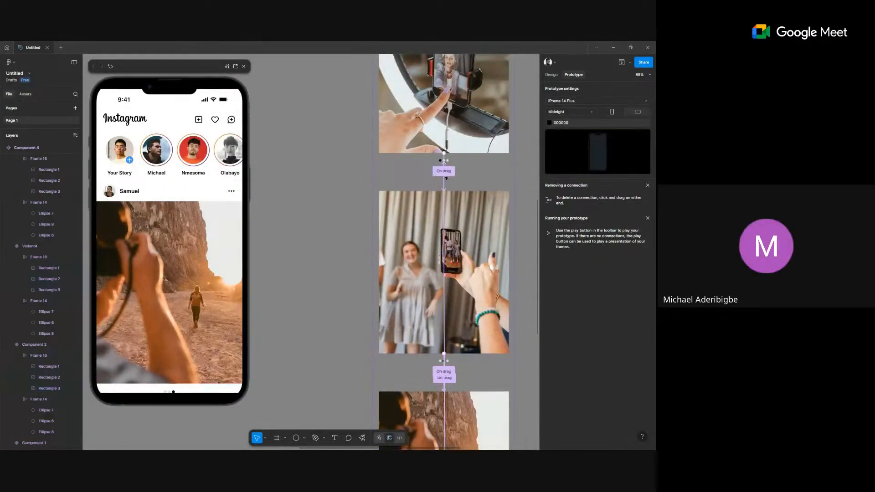
click(460, 178)
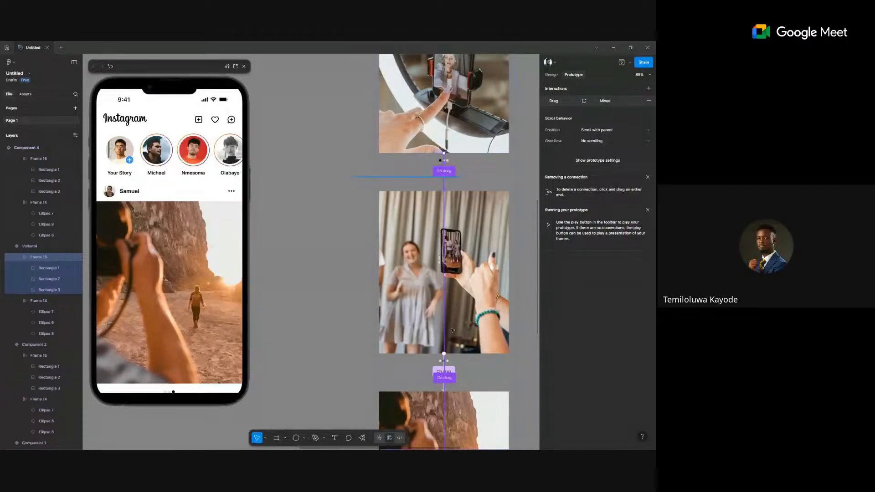
click(459, 179)
click(475, 276)
text(1)
key(Return)
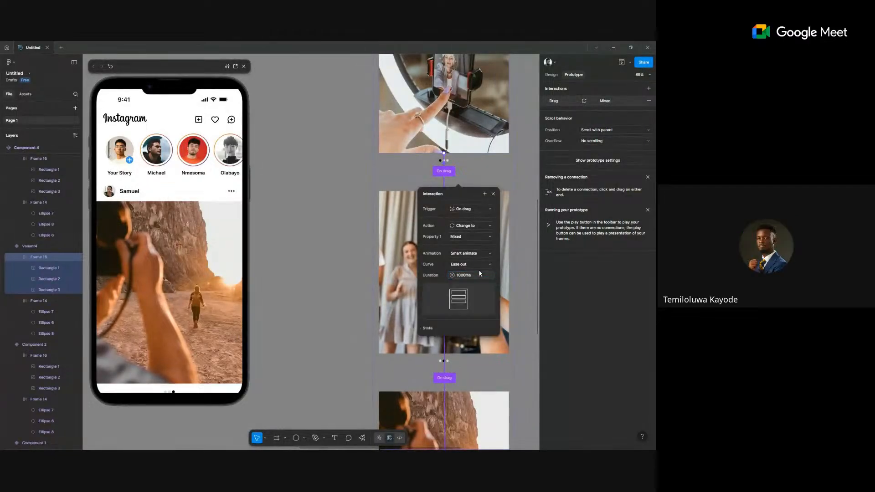
Swipe through the preview carousel, keeping On drag as the trigger.
drag(152, 295, 120, 287)
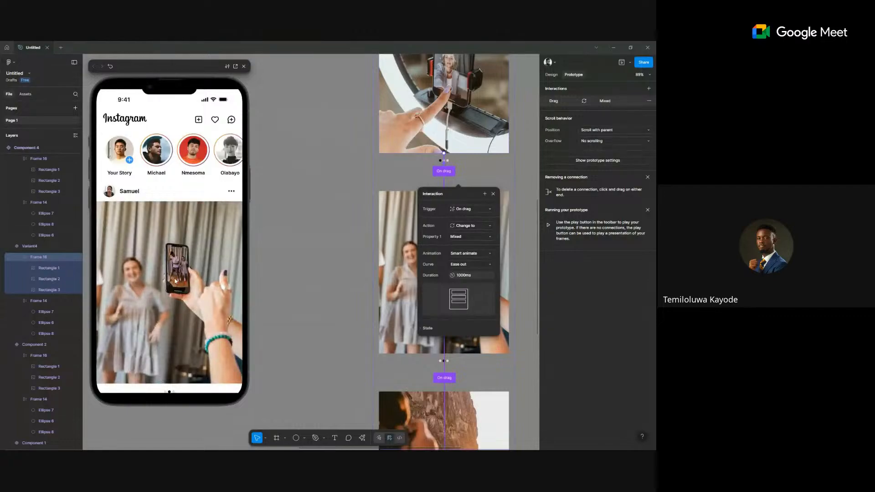
click(467, 209)
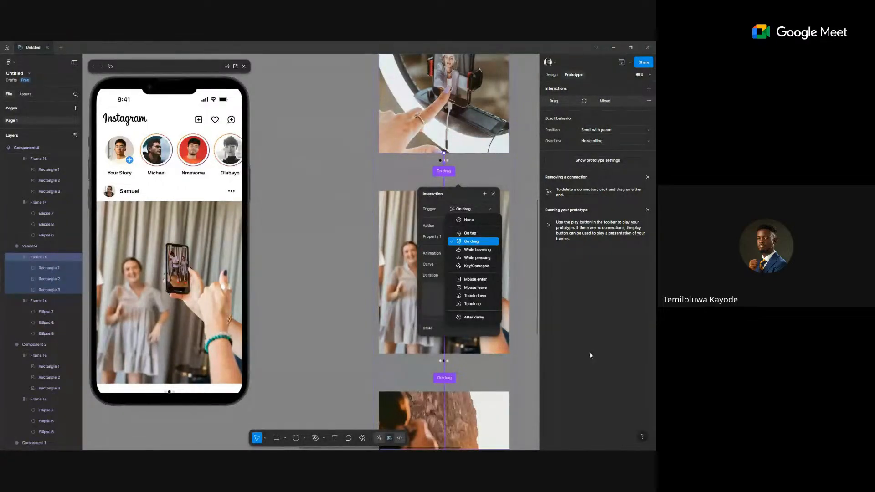
click(180, 169)
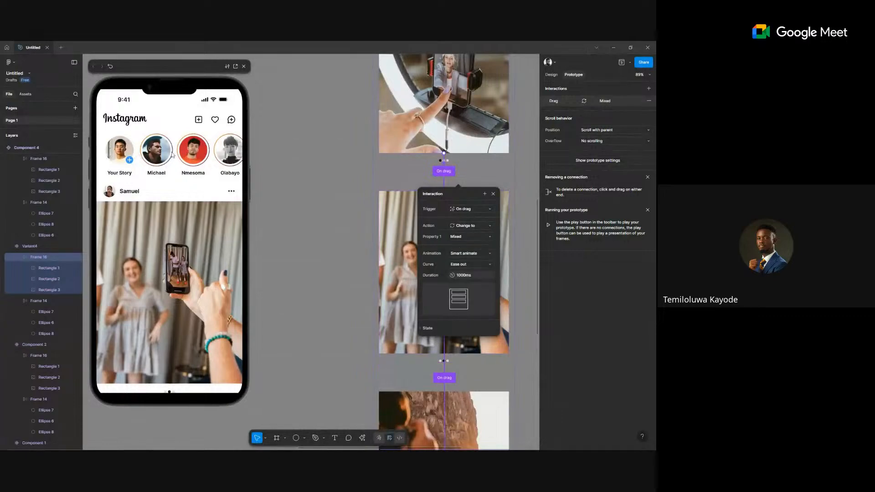
mouse_move(136, 155)
mouse_down()
mouse_move(181, 155)
mouse_move(141, 155)
mouse_up()
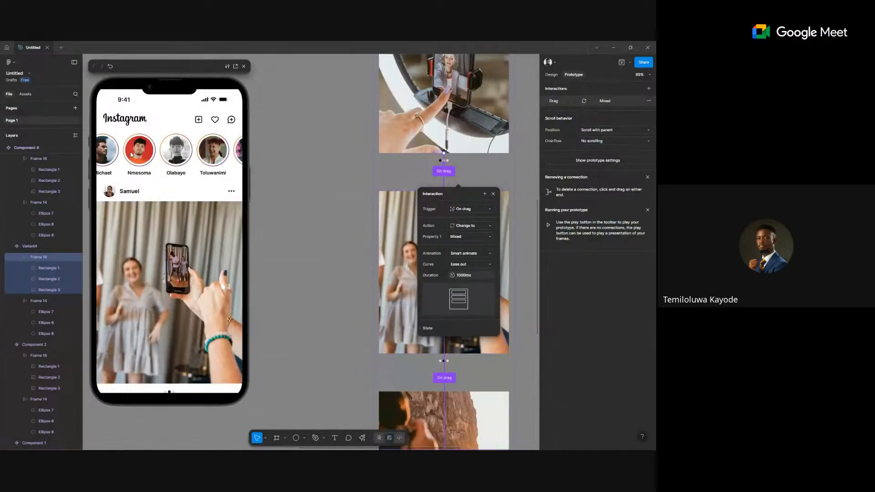
drag(184, 285, 146, 283)
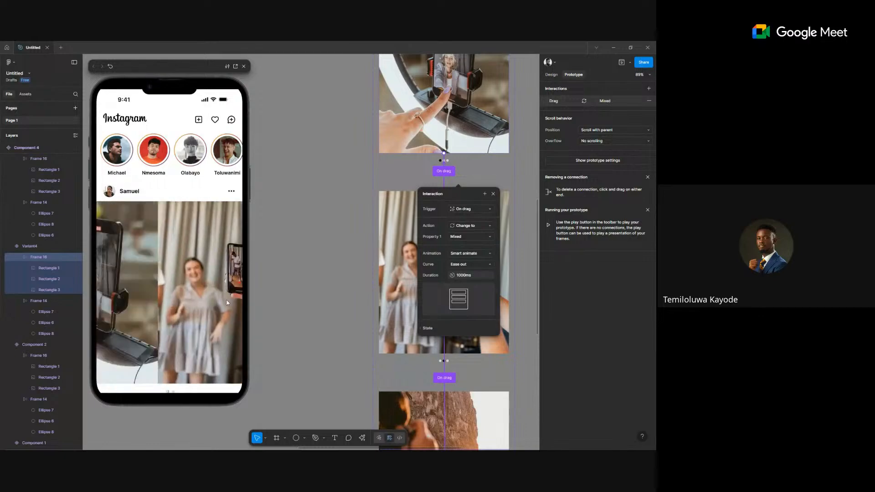
ctrl+scroll(305, 289, down, 3)
Close the interaction popup and drag Component 4 up beside the image row.
ctrl+scroll(305, 288, down, 5)
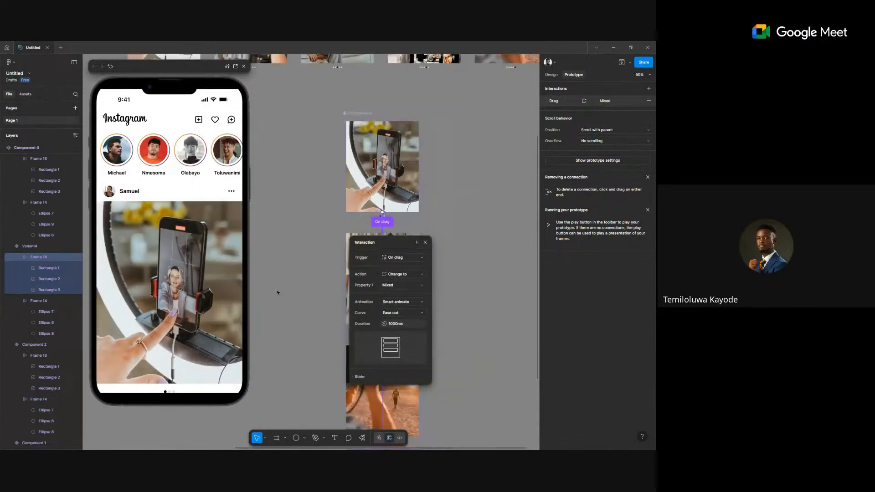
ctrl+scroll(304, 209, down, 5)
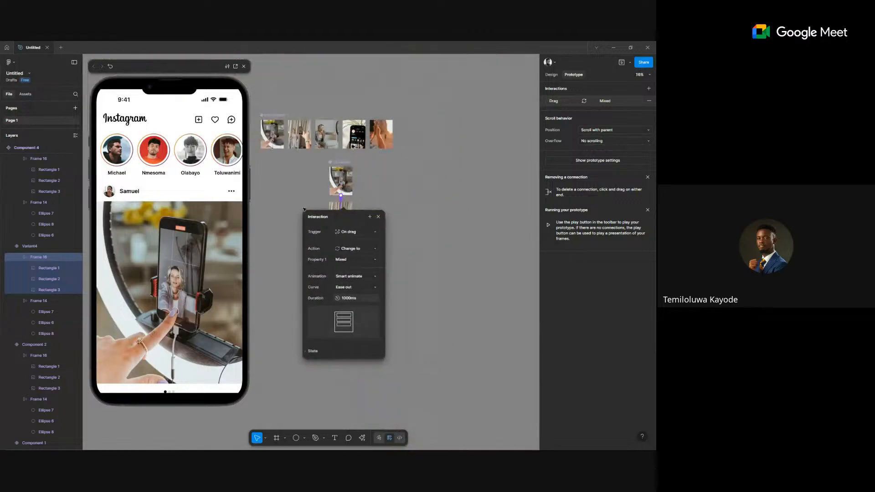
key(Delete)
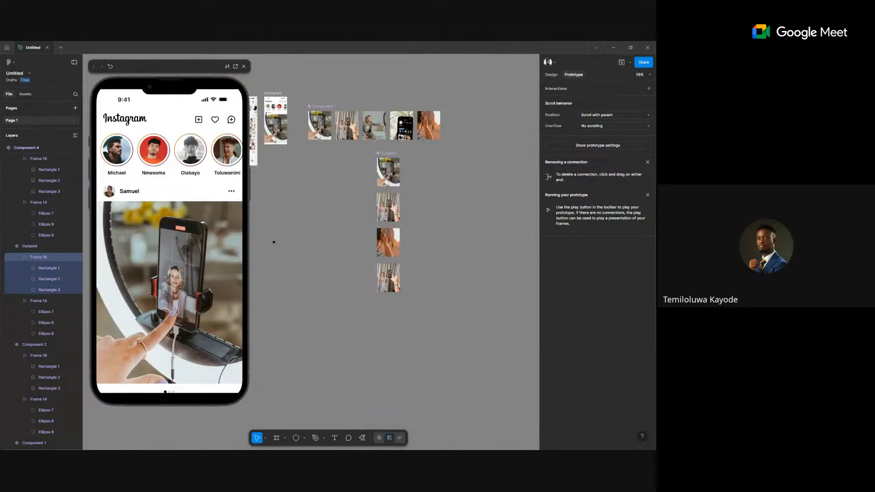
scroll(314, 237, left, 3)
scroll(351, 230, up, 1)
scroll(462, 181, right, 5)
scroll(462, 180, up, 2)
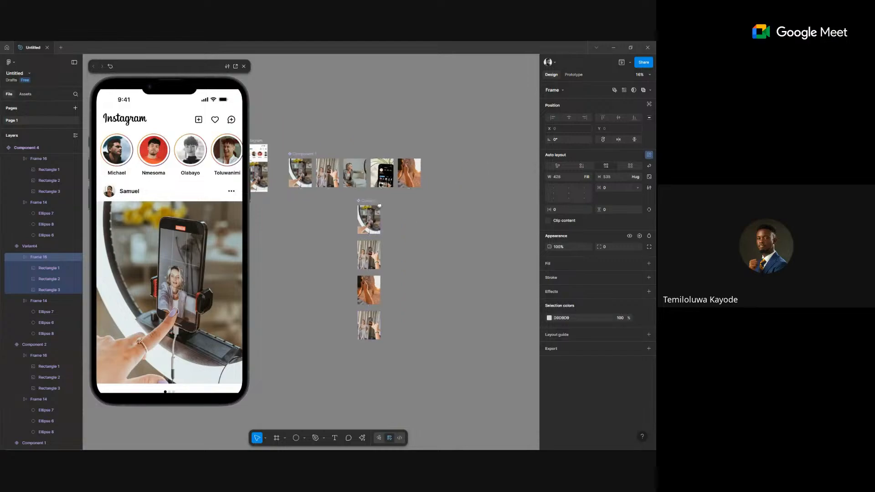
drag(364, 201, 451, 154)
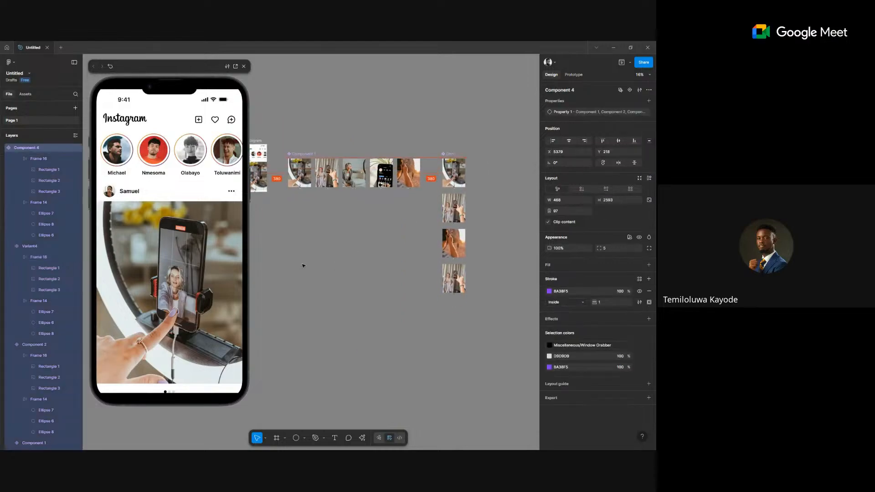
scroll(305, 265, left, 3)
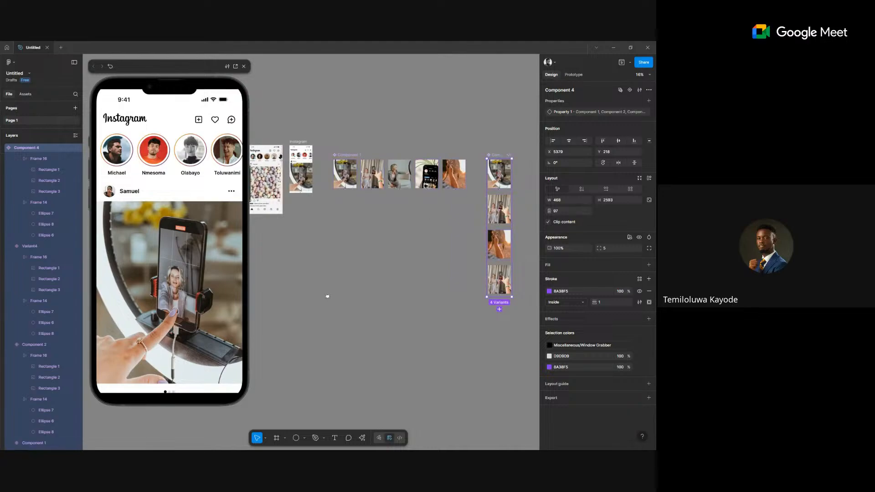
scroll(327, 296, left, 3)
scroll(369, 185, up, 5)
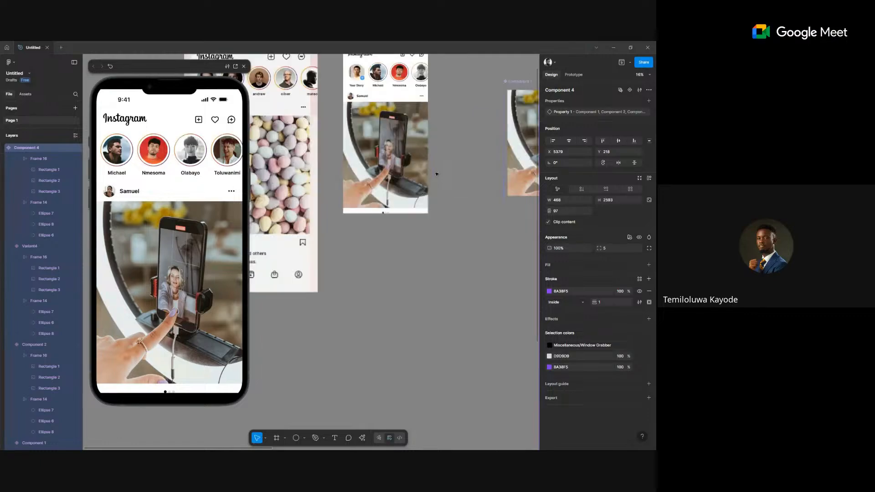
scroll(436, 173, down, 5)
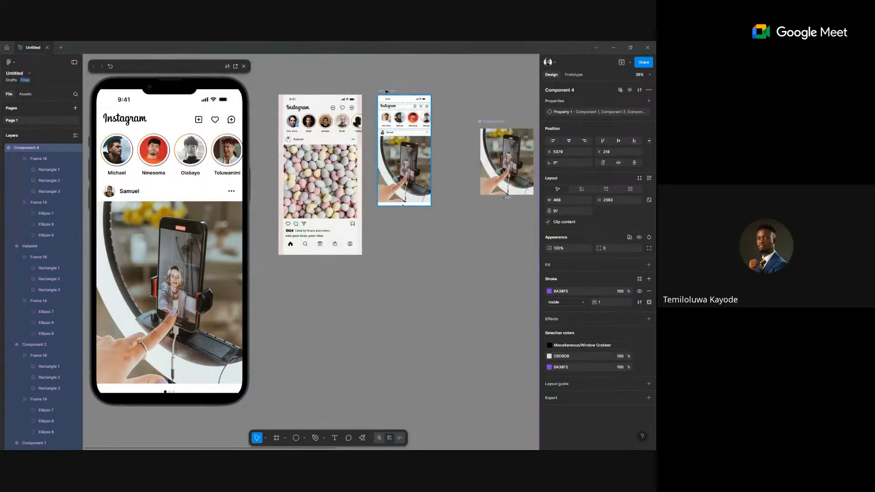
click(404, 120)
Give the right Instagram frame an independent bottom padding of 36.
scroll(334, 164, up, 4)
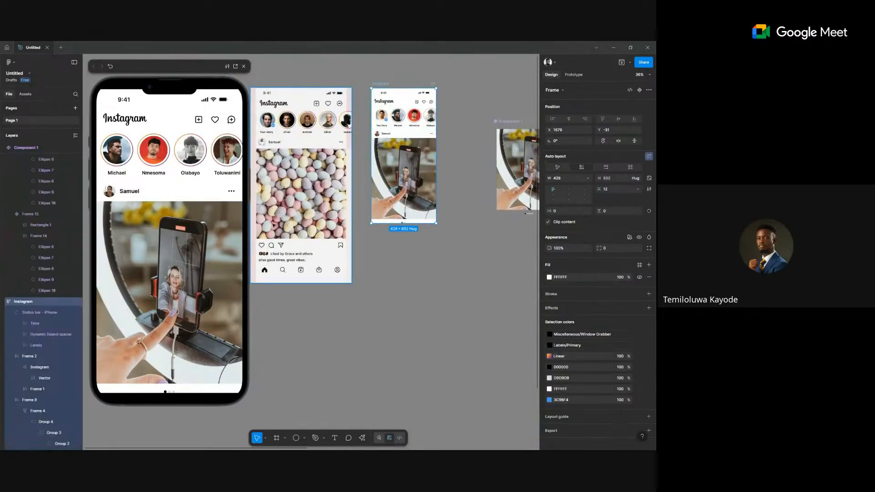
scroll(310, 274, up, 3)
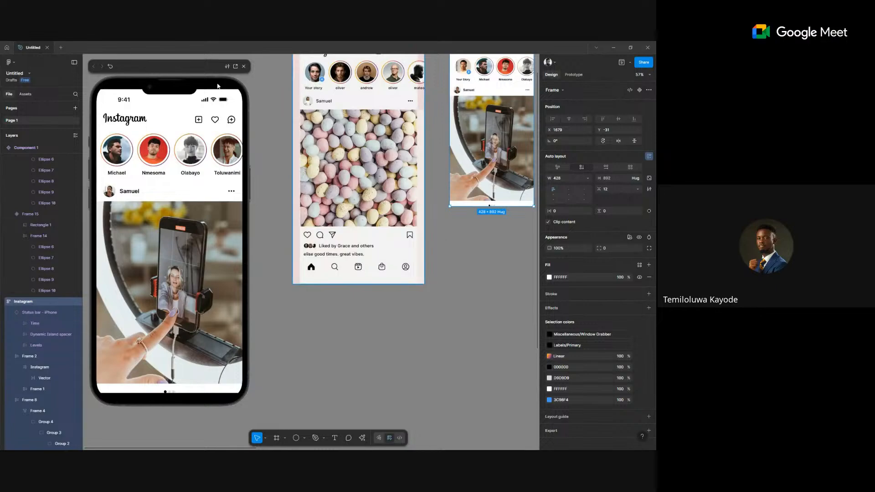
scroll(495, 157, right, 3)
scroll(495, 157, up, 2)
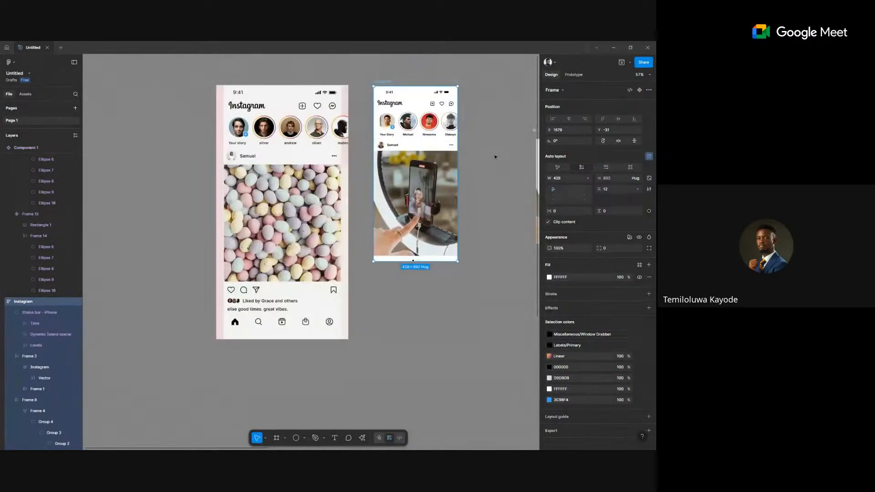
click(478, 72)
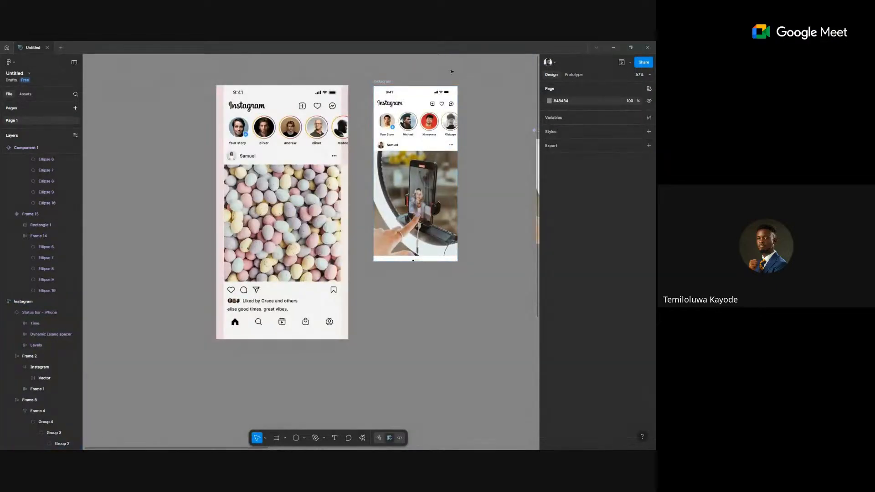
click(382, 81)
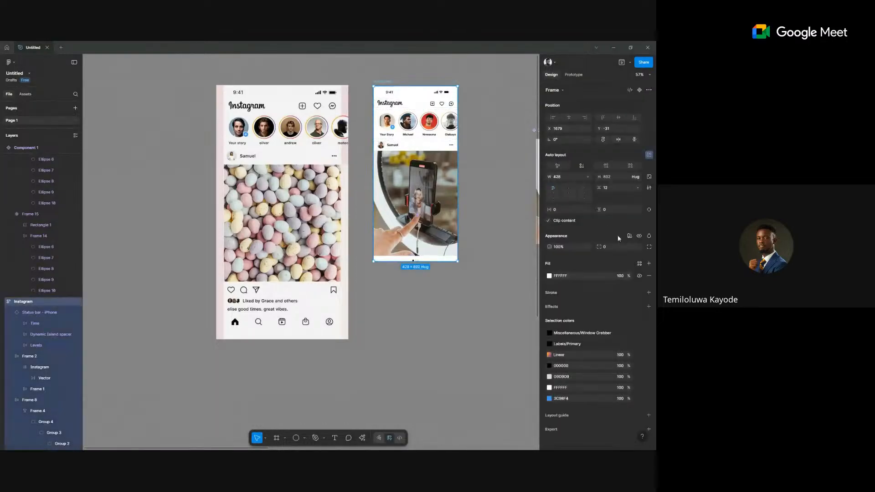
click(647, 210)
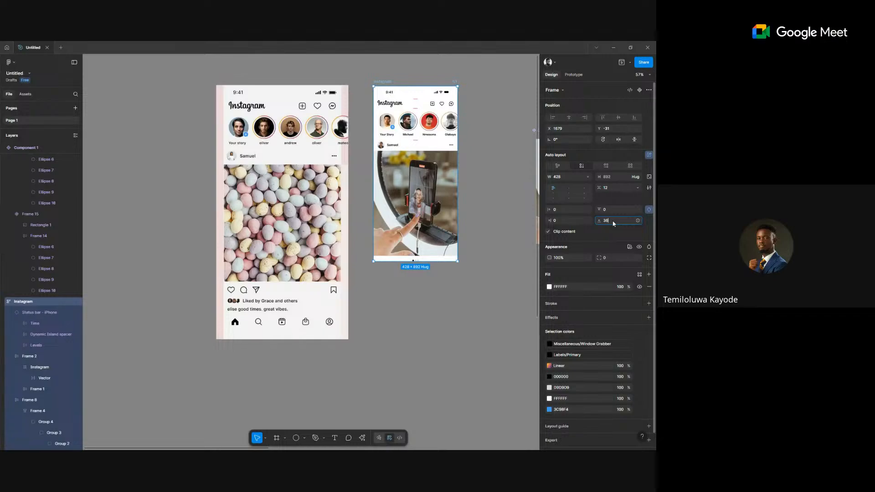
click(614, 223)
text(36)
key(Return)
click(410, 328)
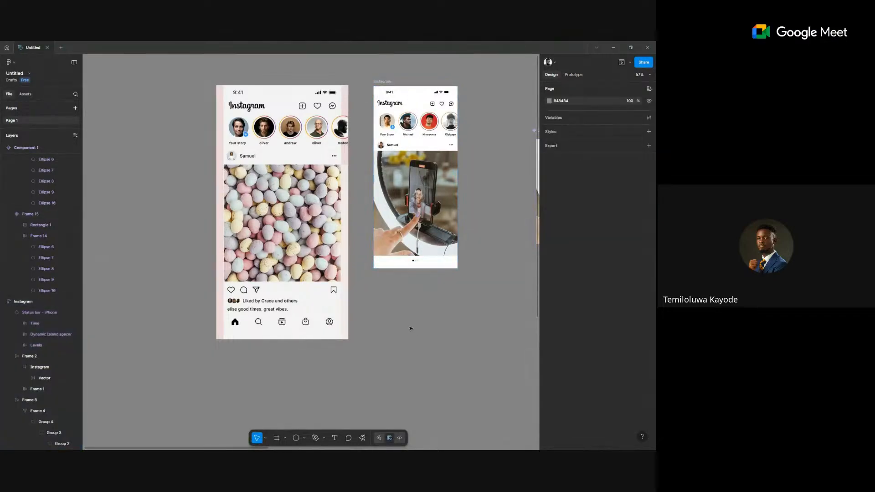